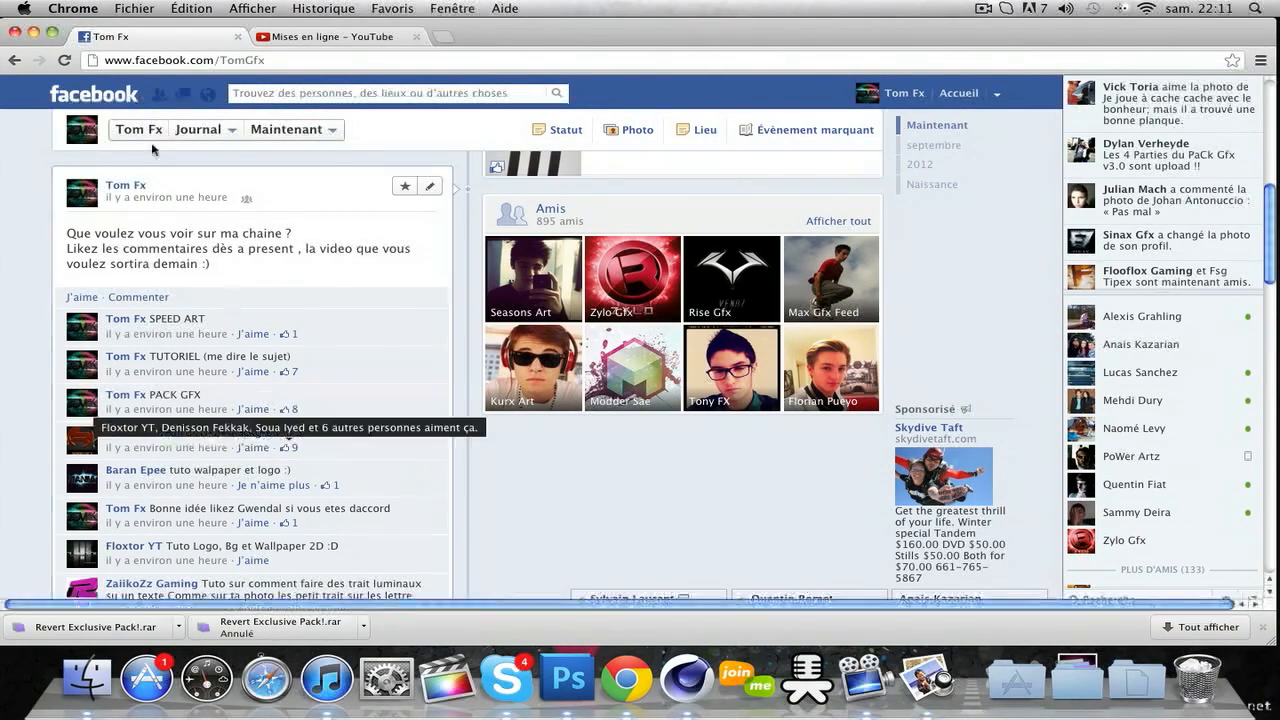
Minimise the browser window and switch to Photoshop
{"action": "left_click", "coordinate": [33, 35]}
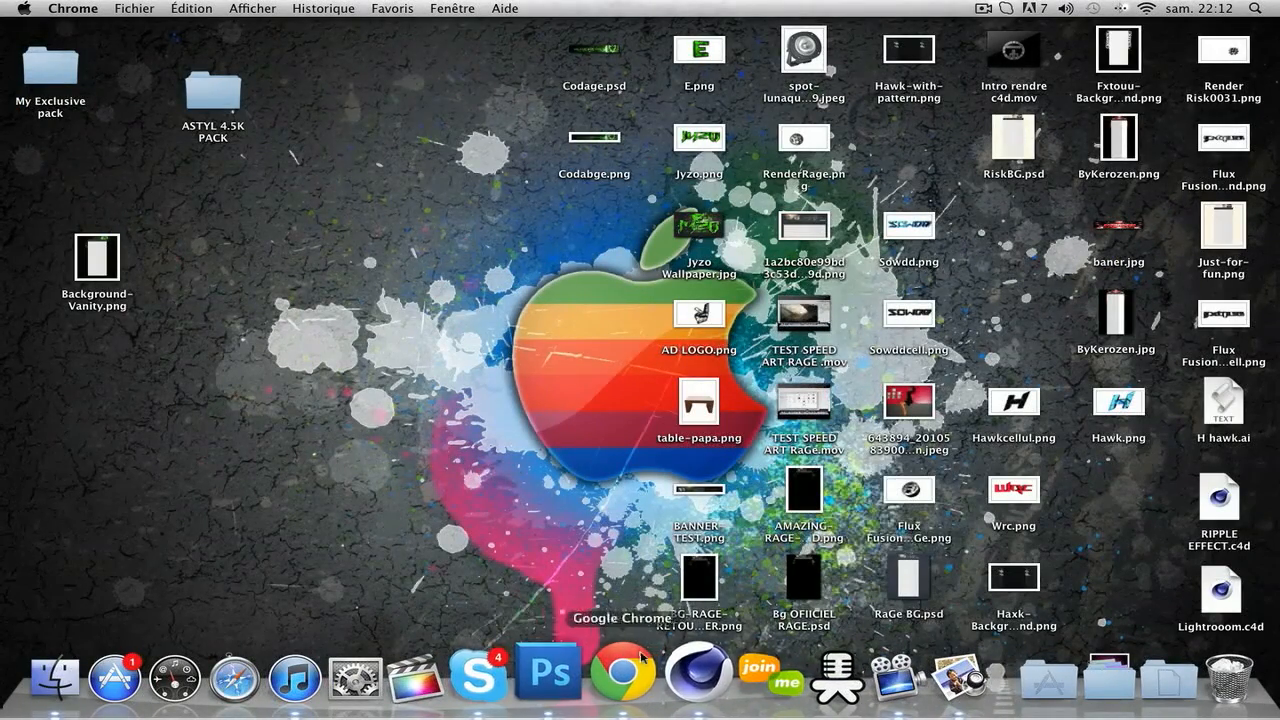
{"action": "left_click", "coordinate": [576, 680]}
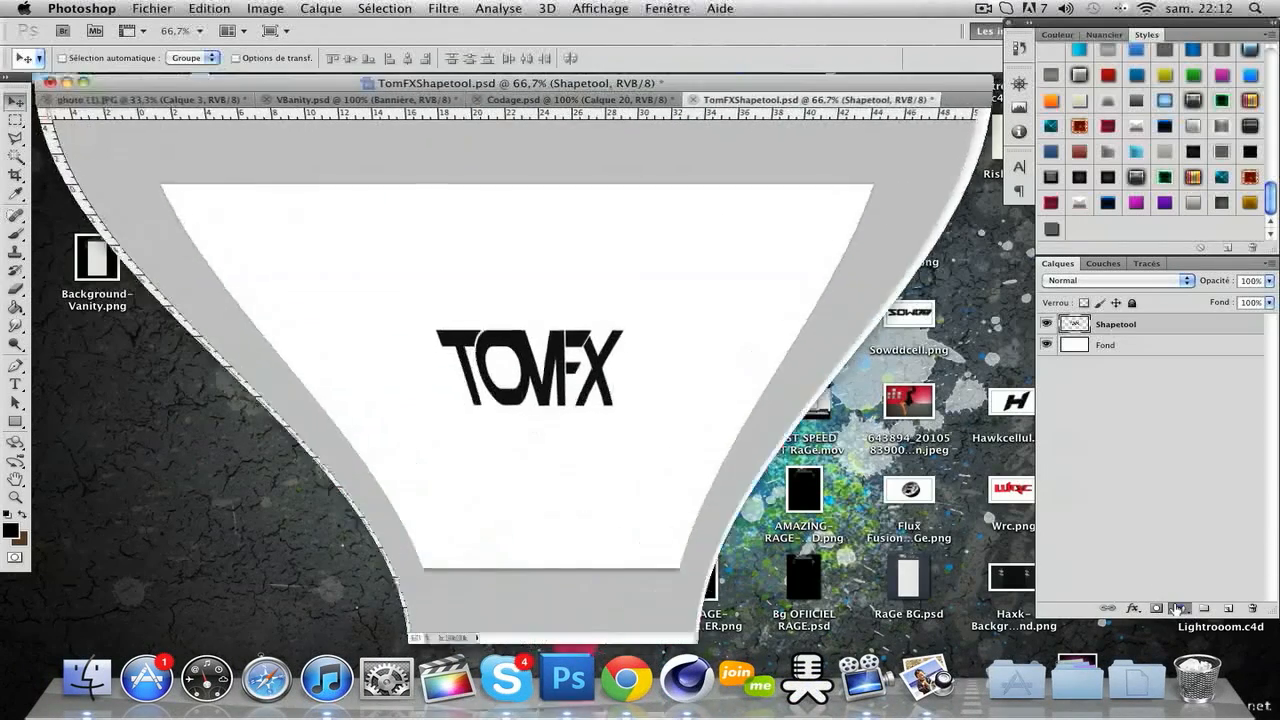
{"action": "left_click", "coordinate": [1181, 608]}
{"action": "left_click", "coordinate": [876, 447]}
Search this Mac for "template background" and open 2012 YouTube Layout Template (Partnered).psd, discarding its embedded colour profile
{"action": "left_click", "coordinate": [152, 8]}
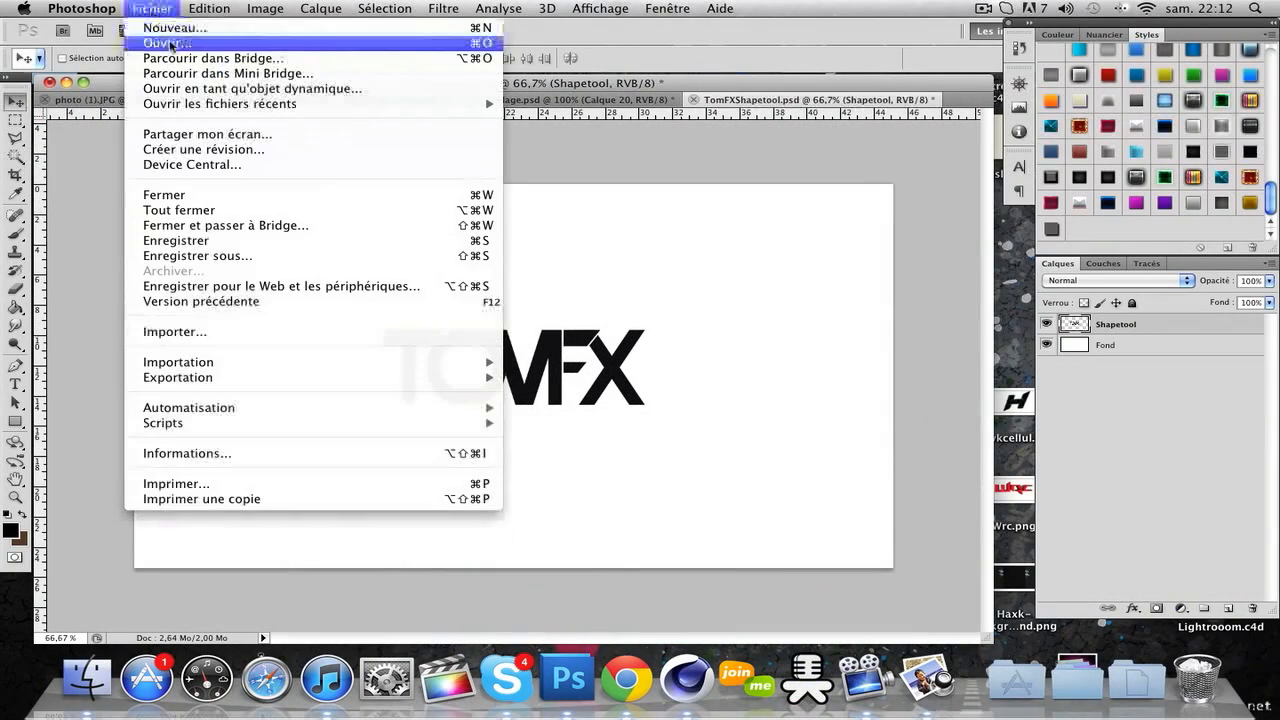
{"action": "left_click", "coordinate": [160, 43]}
{"action": "left_click", "coordinate": [836, 125]}
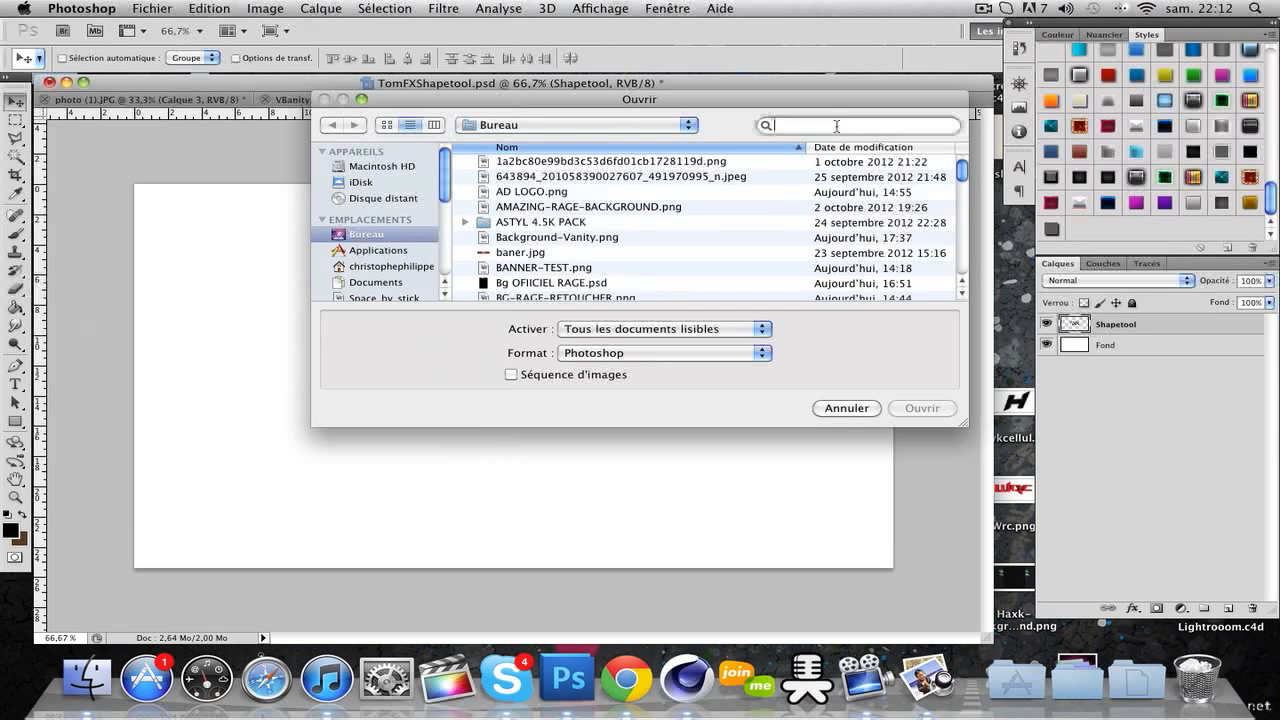
{"action": "type", "text": "template background"}
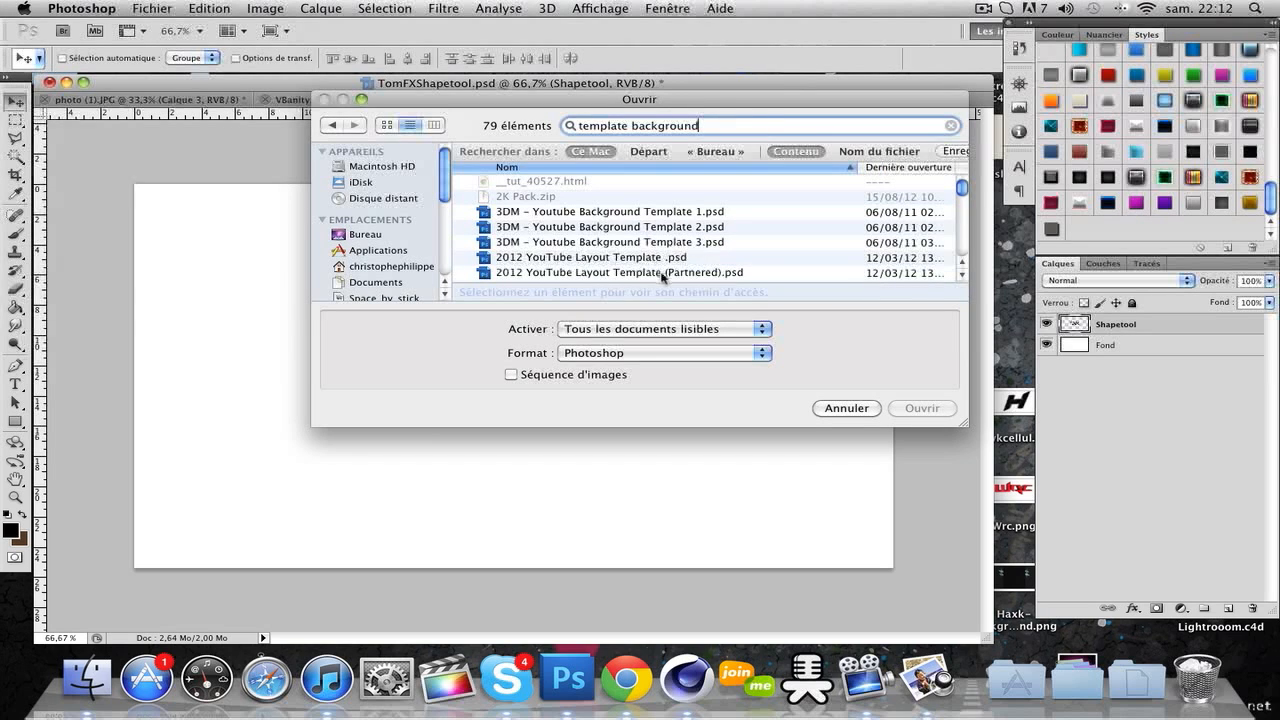
{"action": "left_click", "coordinate": [664, 272]}
{"action": "left_click", "coordinate": [909, 407]}
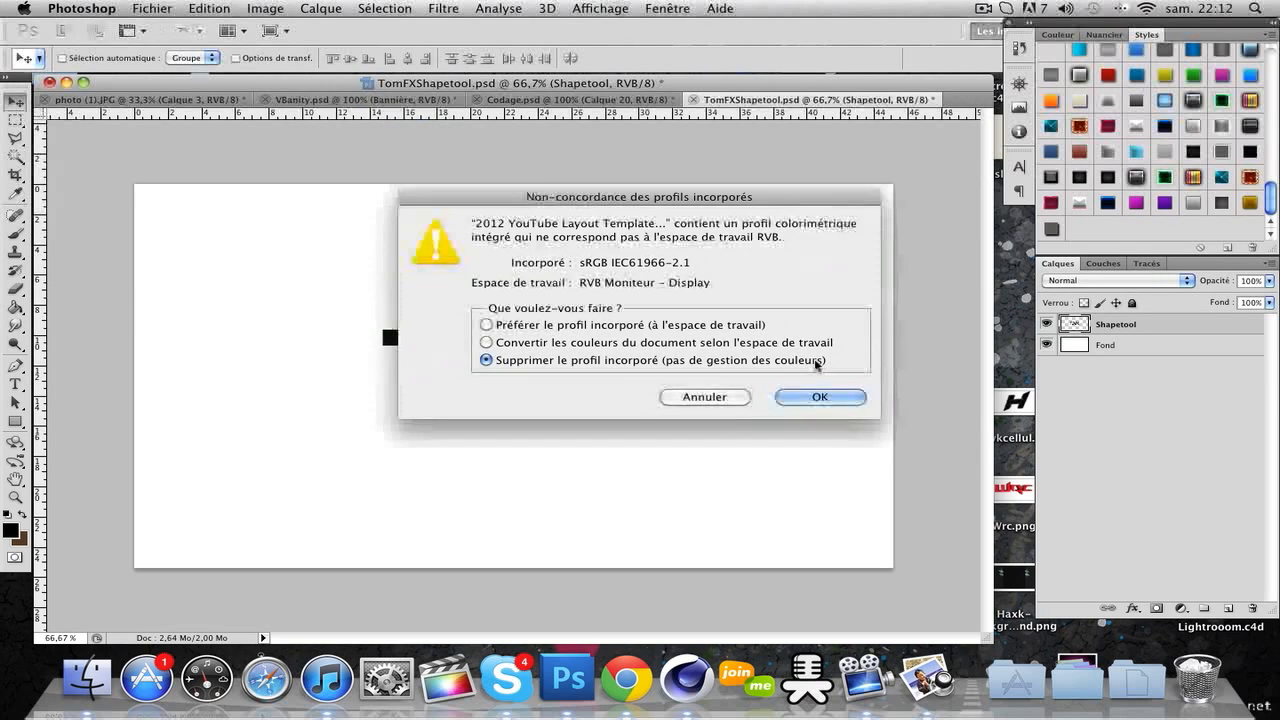
{"action": "left_click", "coordinate": [800, 404]}
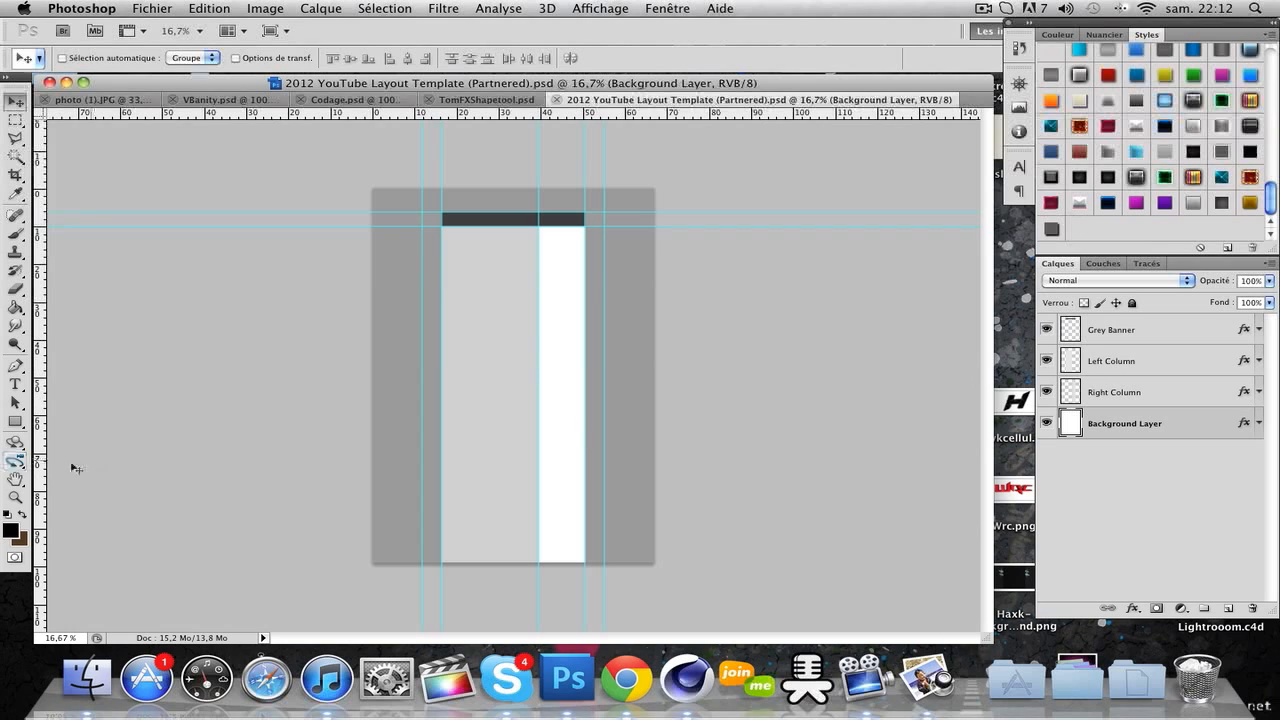
Merge the Right Column, Left Column and Grey Banner layers of the YouTube template into one layer
{"action": "left_click", "coordinate": [15, 497]}
{"action": "left_click", "coordinate": [458, 342]}
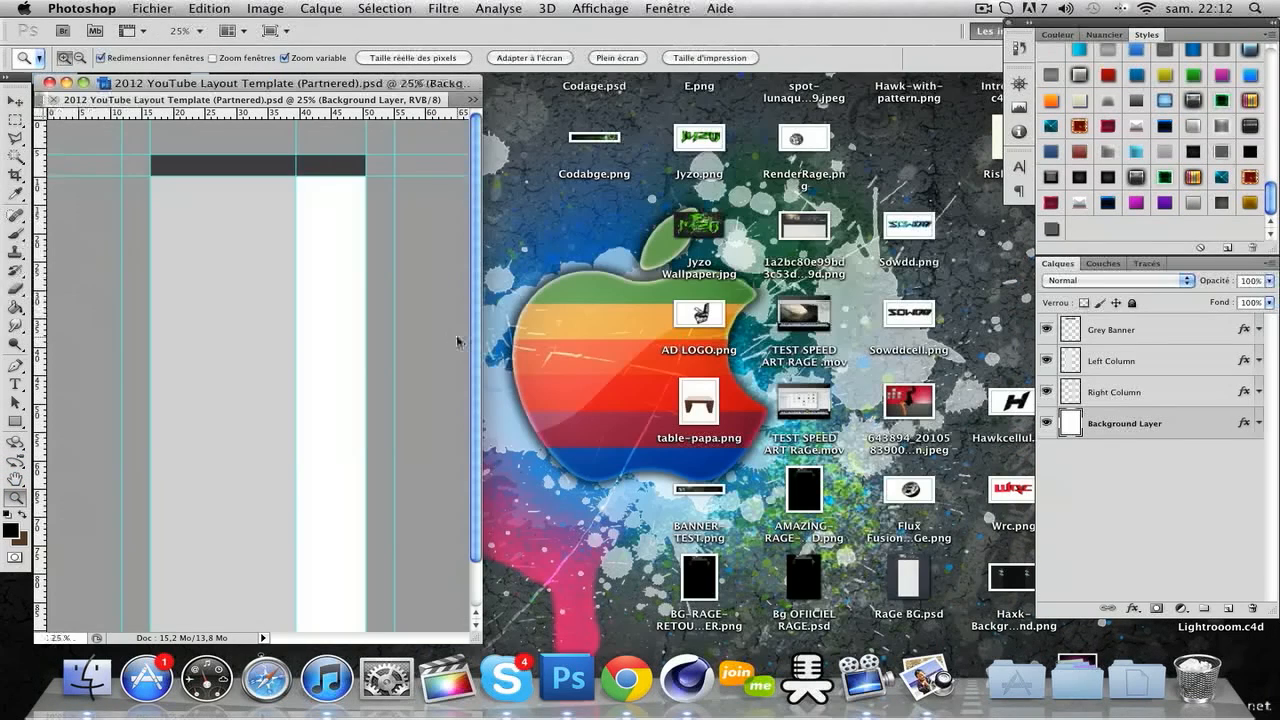
{"action": "left_click_drag", "start_coordinate": [477, 634], "coordinate": [1030, 636]}
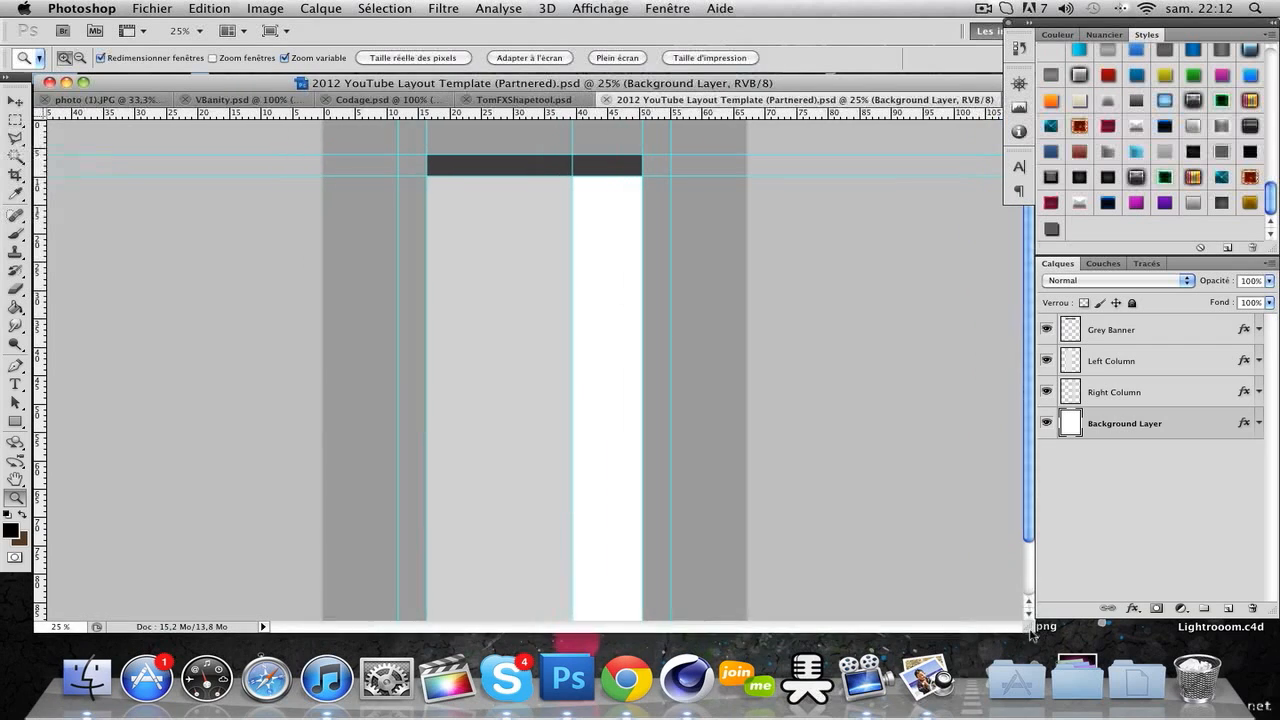
{"action": "left_click", "coordinate": [1105, 393]}
{"action": "left_click_drag", "start_coordinate": [1107, 405], "coordinate": [1114, 366]}
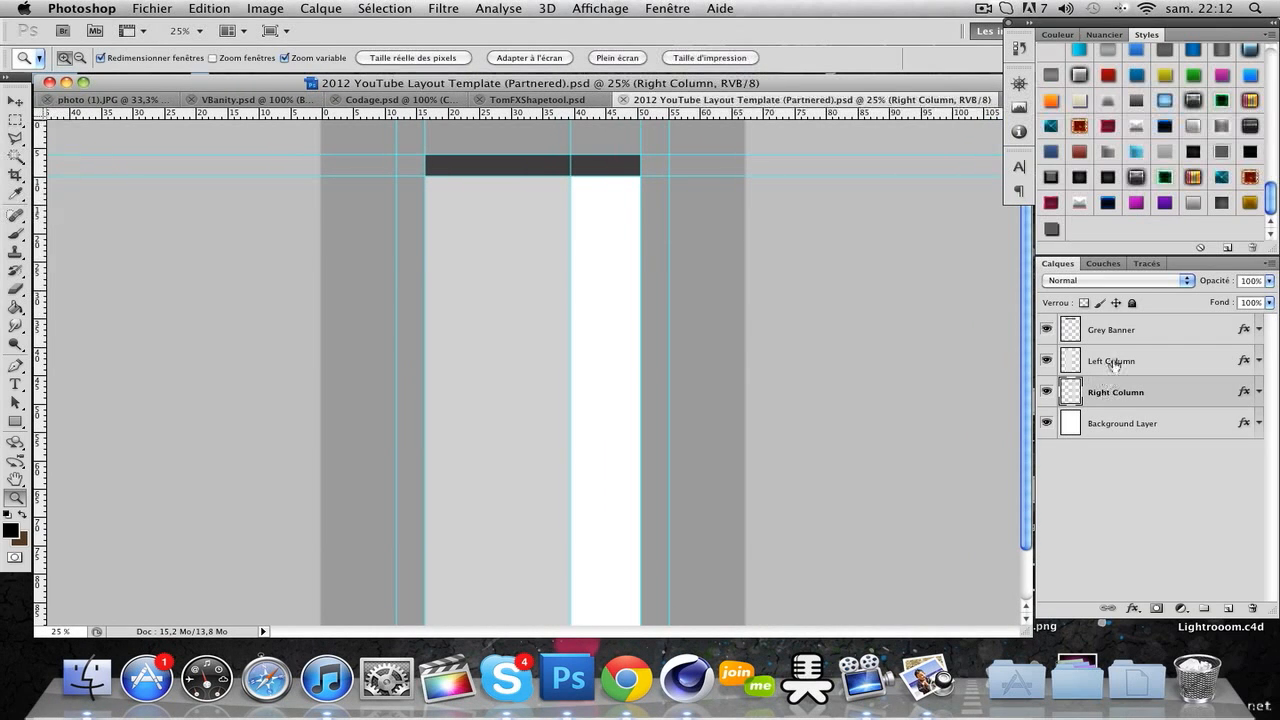
{"action": "left_click", "coordinate": [1110, 330], "text": "shift"}
{"action": "right_click", "coordinate": [1110, 330]}
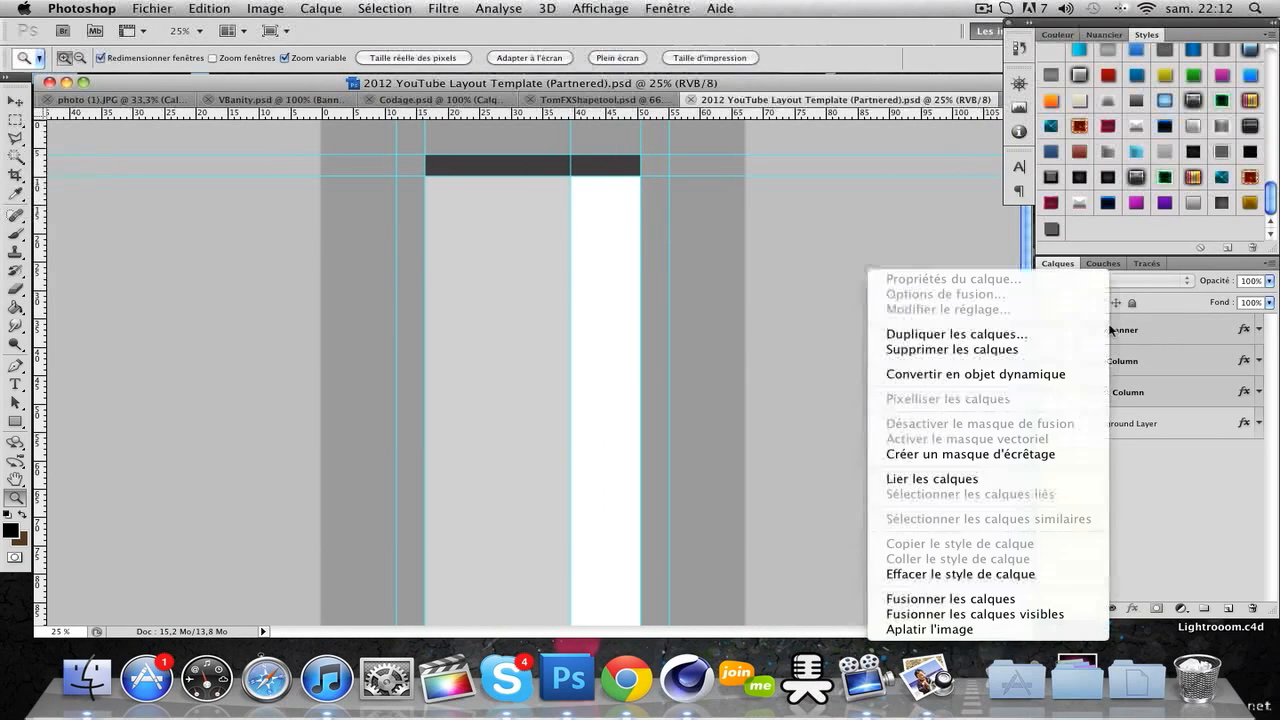
{"action": "left_click", "coordinate": [950, 600]}
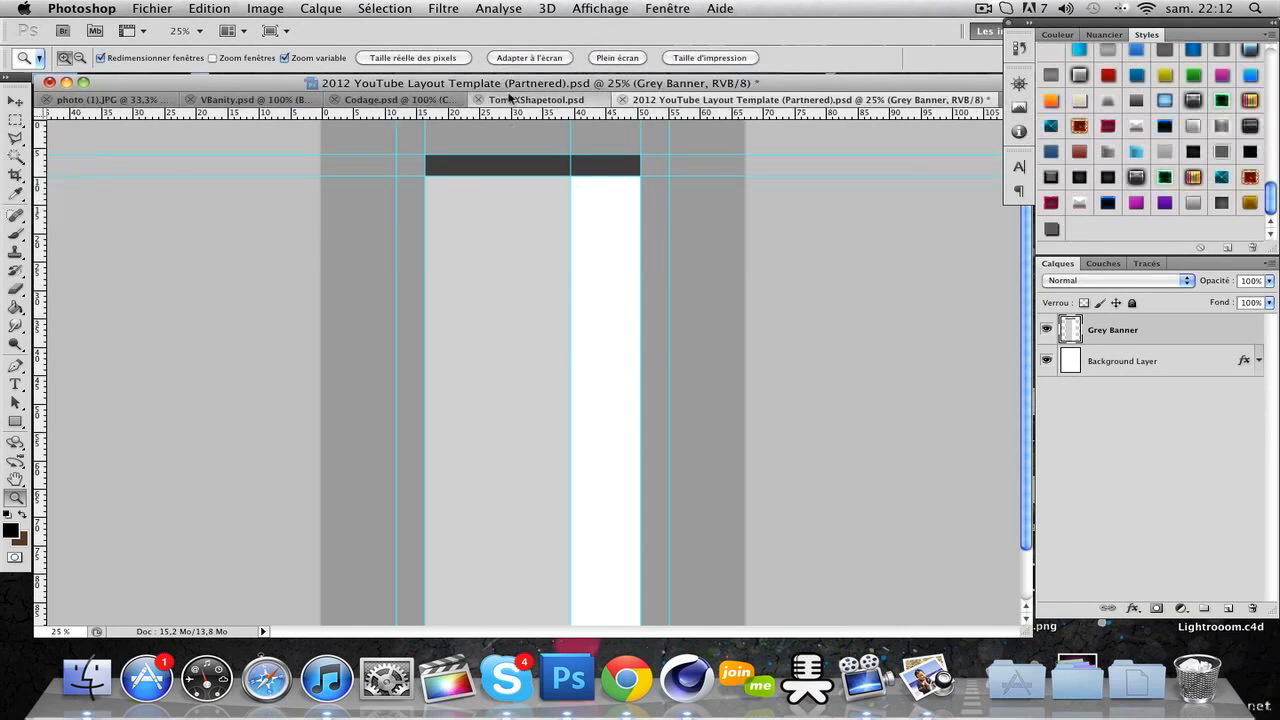
Minimise the TomFXShapetool.psd window, examine the logo in Hawk.png from the desktop, and close the image
{"action": "left_click", "coordinate": [512, 100]}
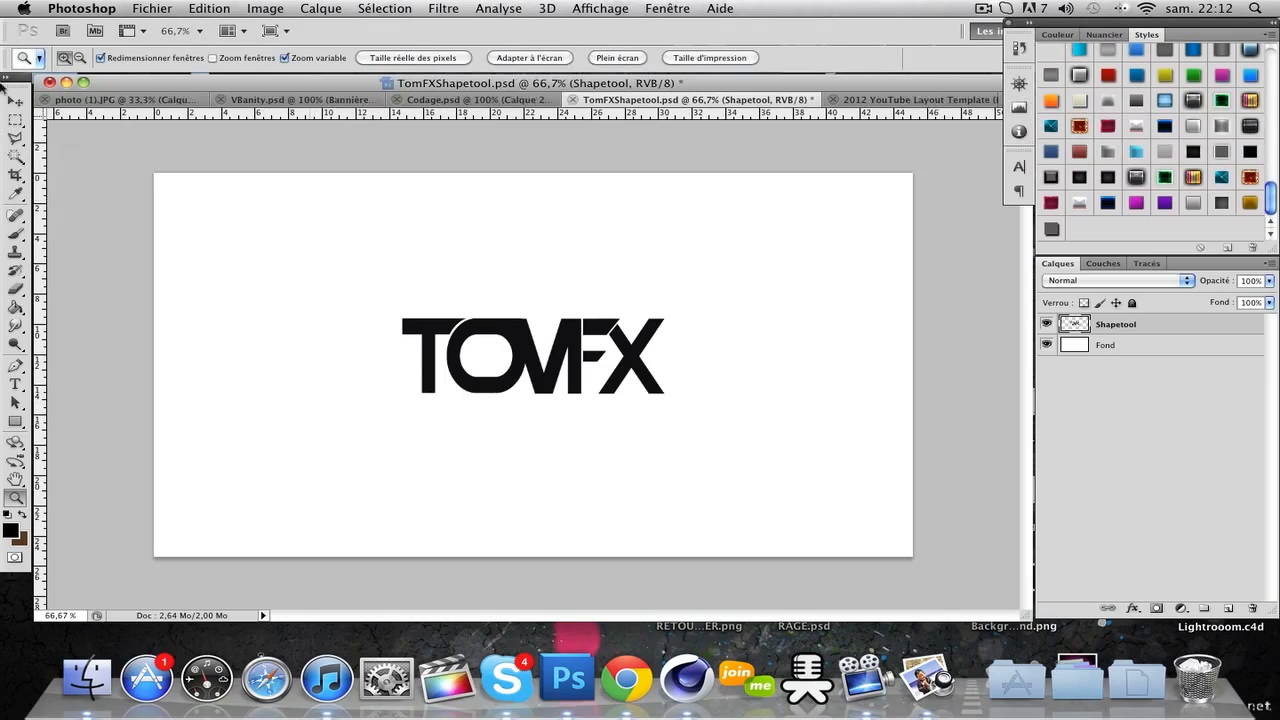
{"action": "left_click", "coordinate": [65, 84]}
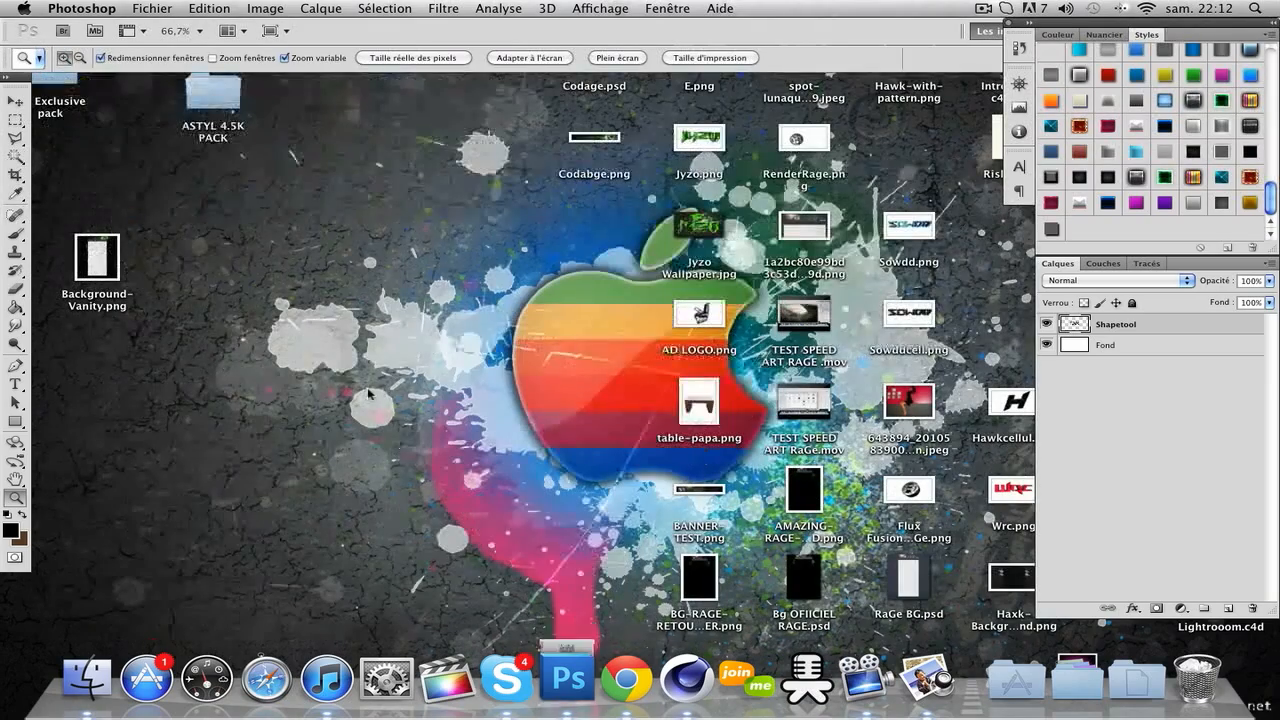
{"action": "left_click", "coordinate": [586, 340]}
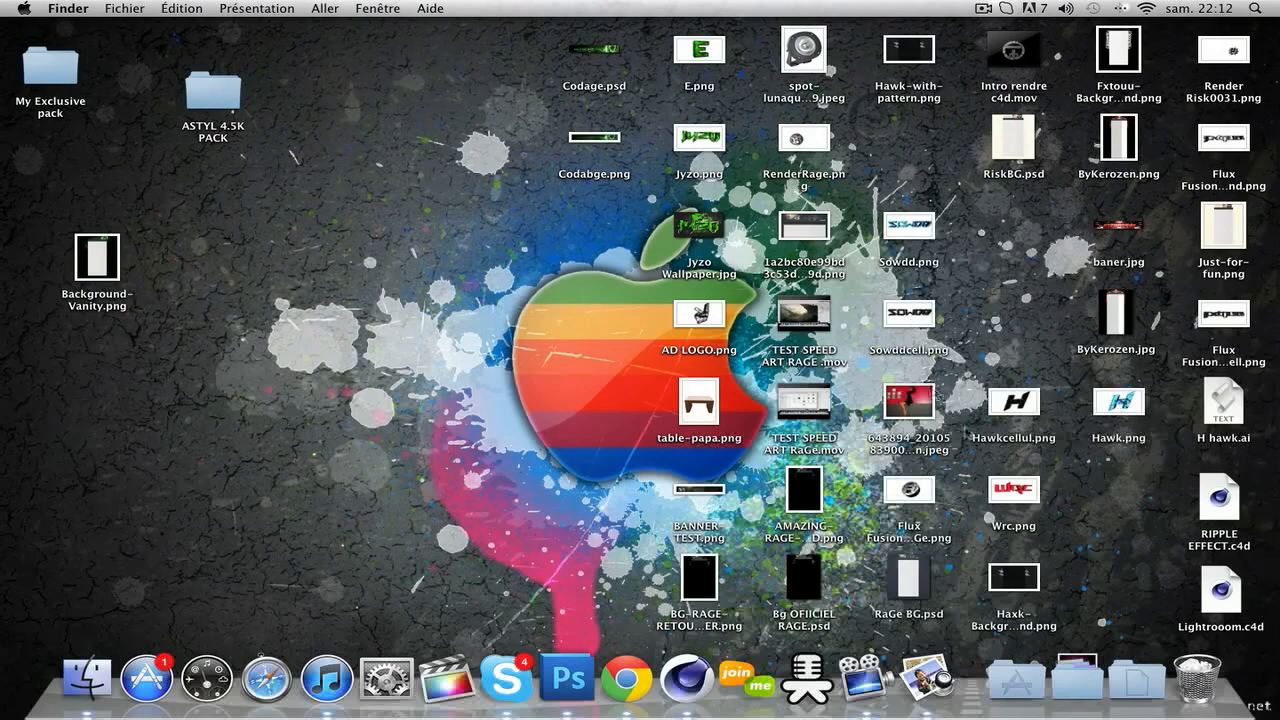
{"action": "double_click", "coordinate": [1118, 402]}
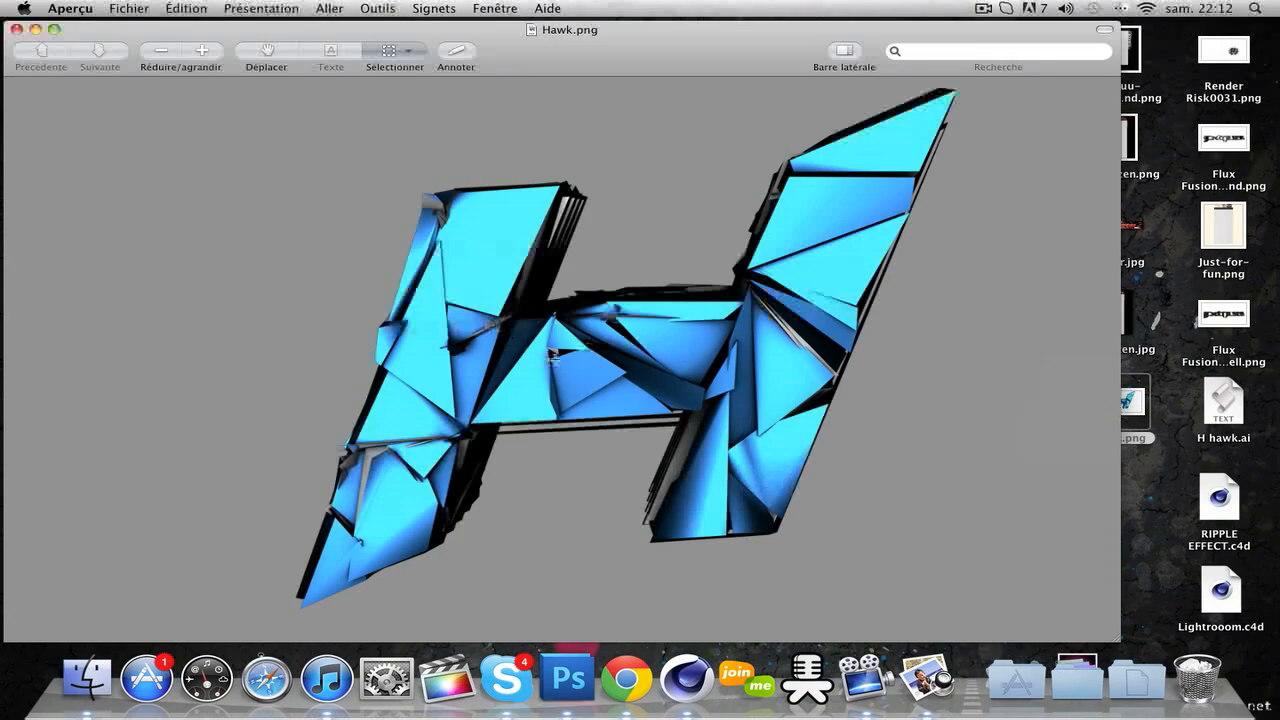
{"action": "left_click_drag", "start_coordinate": [558, 188], "coordinate": [593, 247]}
{"action": "left_click", "coordinate": [478, 240]}
{"action": "left_click", "coordinate": [16, 29]}
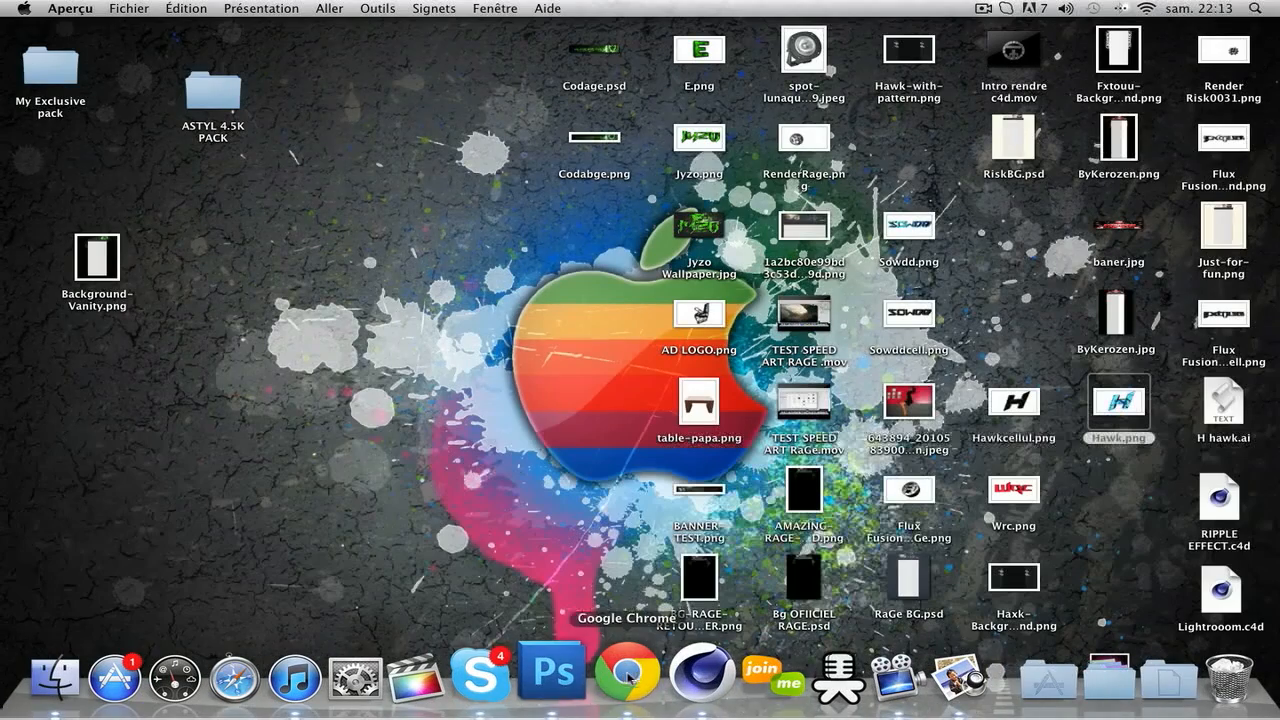
Switch back to Photoshop and duplicate the Shapetool logo layer from TomFXShapetool.psd into the 2012 YouTube Layout Template (Partnered).psd document
{"action": "left_click", "coordinate": [580, 652]}
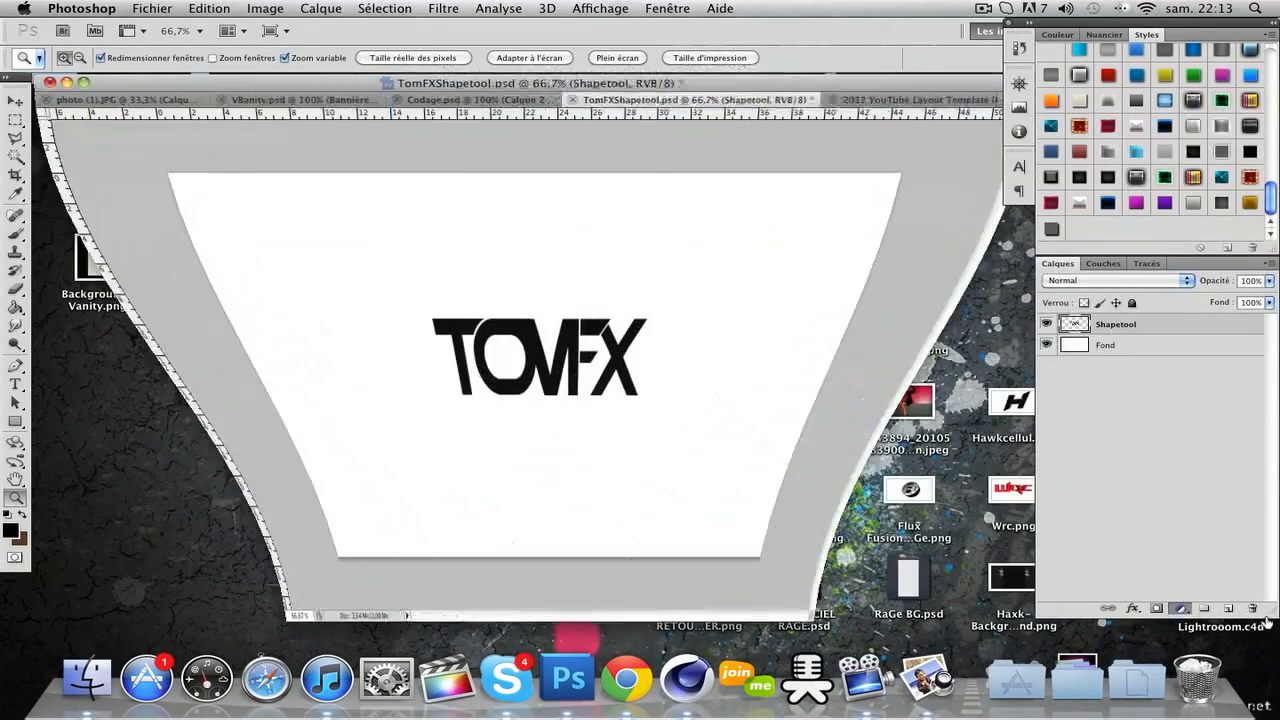
{"action": "left_click", "coordinate": [1181, 608]}
{"action": "left_click", "coordinate": [783, 466]}
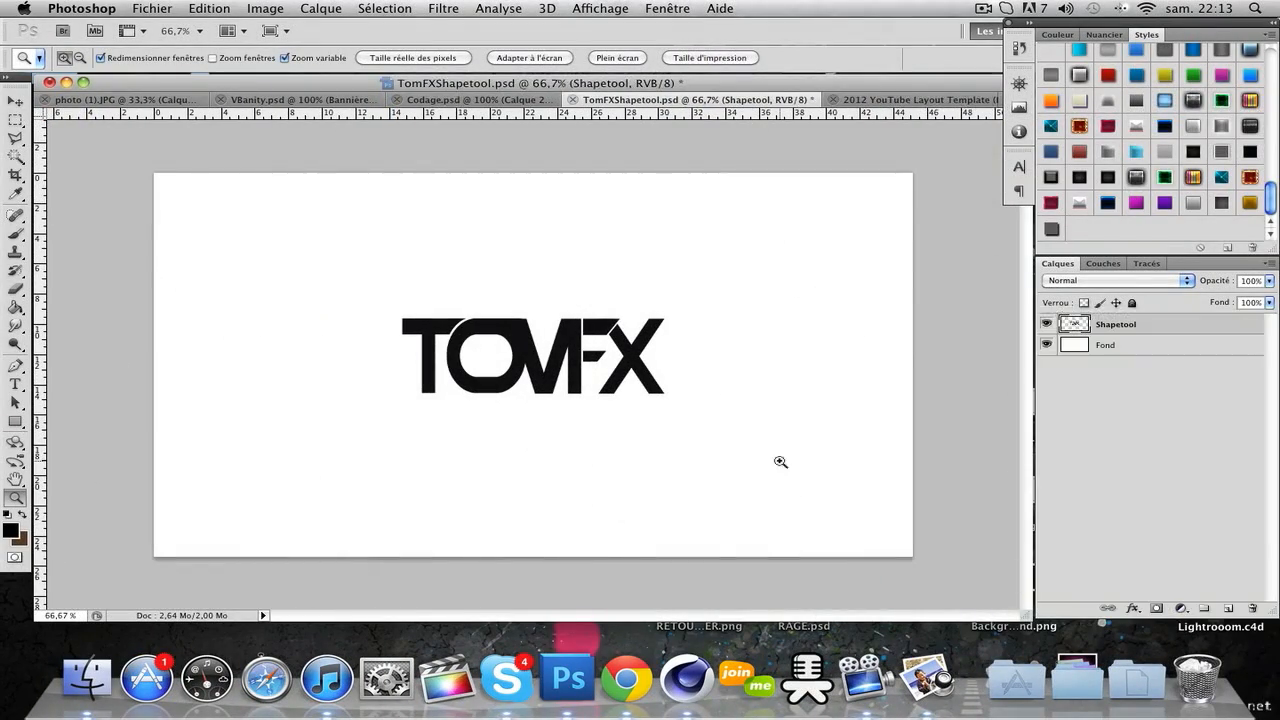
{"action": "right_click", "coordinate": [1162, 334]}
{"action": "left_click", "coordinate": [1010, 334]}
{"action": "left_click", "coordinate": [639, 329]}
{"action": "left_click", "coordinate": [631, 342]}
{"action": "left_click", "coordinate": [820, 267]}
{"action": "left_click", "coordinate": [905, 99]}
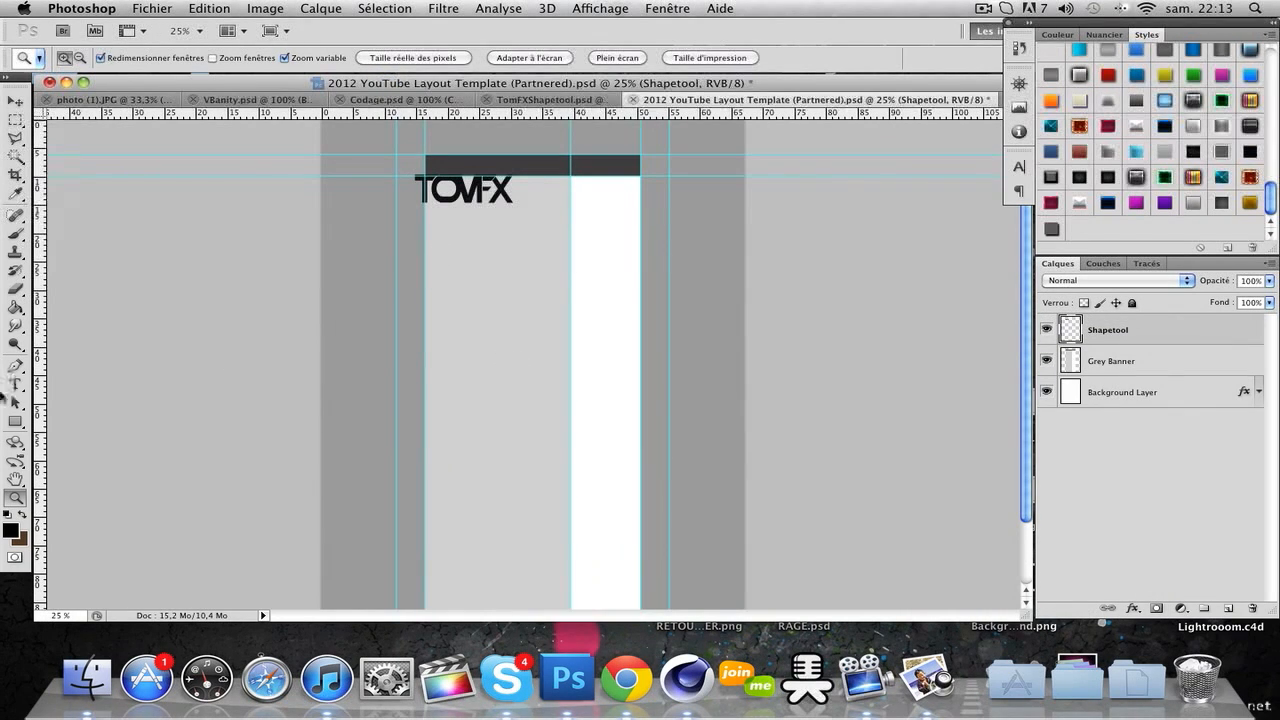
Move the TOMFX logo into the empty area just above the dark grey banner, near its middle
{"action": "left_click", "coordinate": [476, 218]}
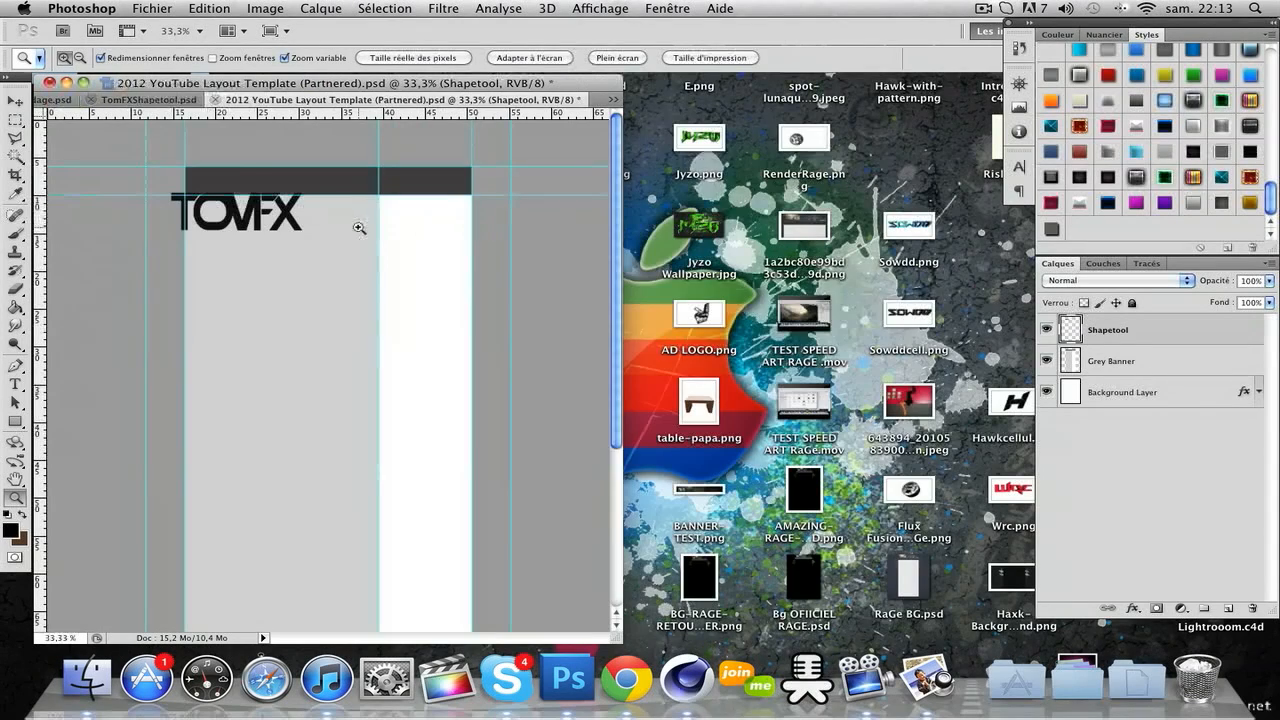
{"action": "left_click", "coordinate": [359, 228]}
{"action": "left_click", "coordinate": [412, 260]}
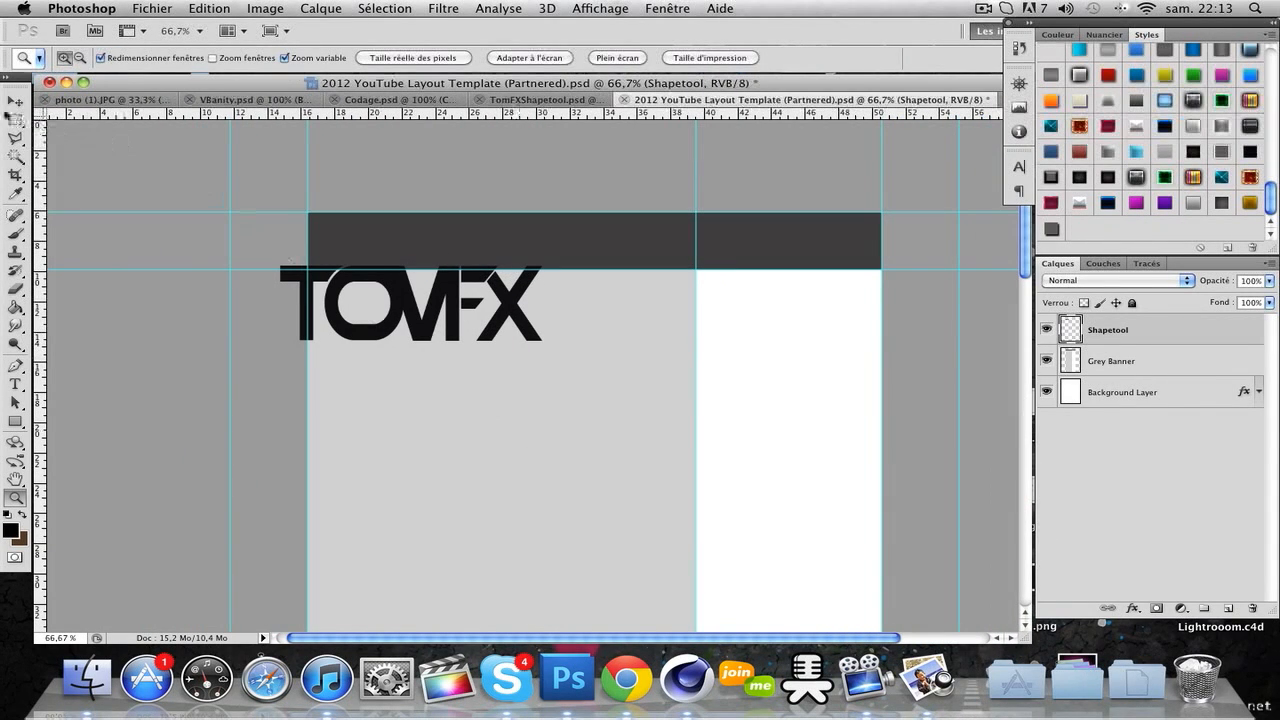
{"action": "left_click", "coordinate": [15, 101]}
{"action": "left_click_drag", "start_coordinate": [266, 300], "coordinate": [451, 176]}
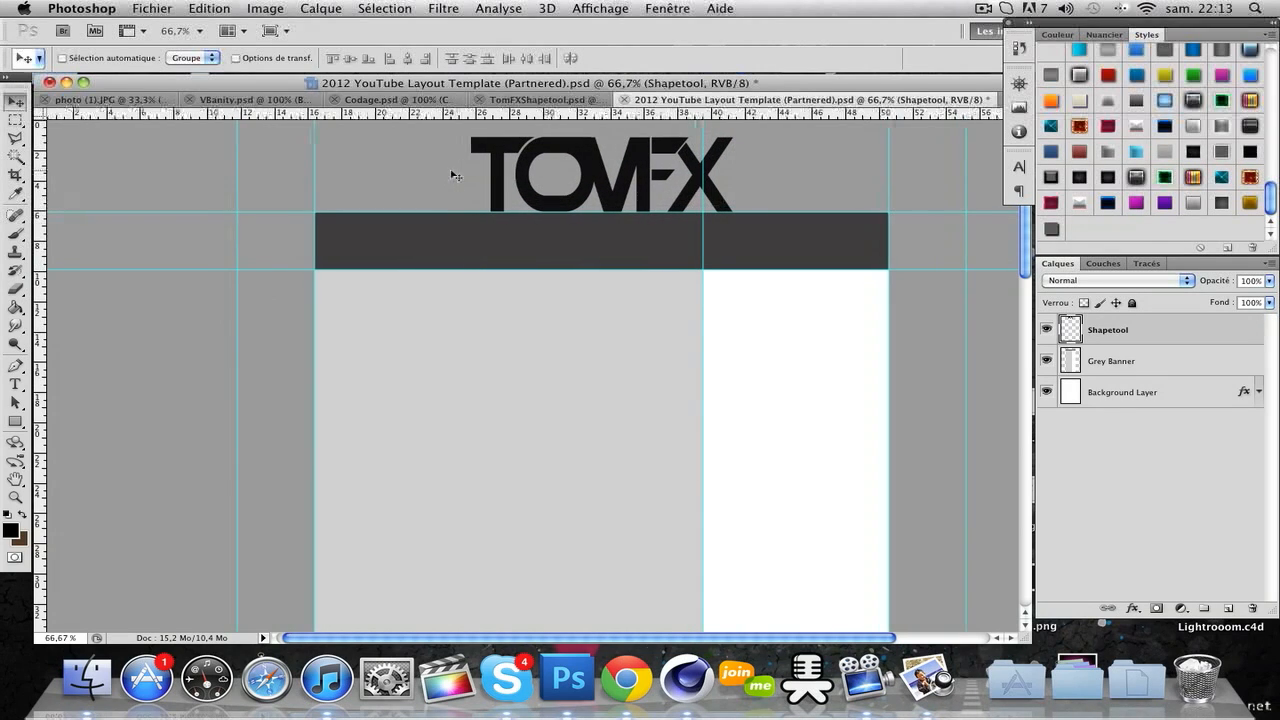
Scale the TOMFX logo down to about 75% and remove the vertical guide between the two template columns
{"action": "key", "text": "super+t"}
{"action": "left_click_drag", "start_coordinate": [737, 215], "coordinate": [694, 186]}
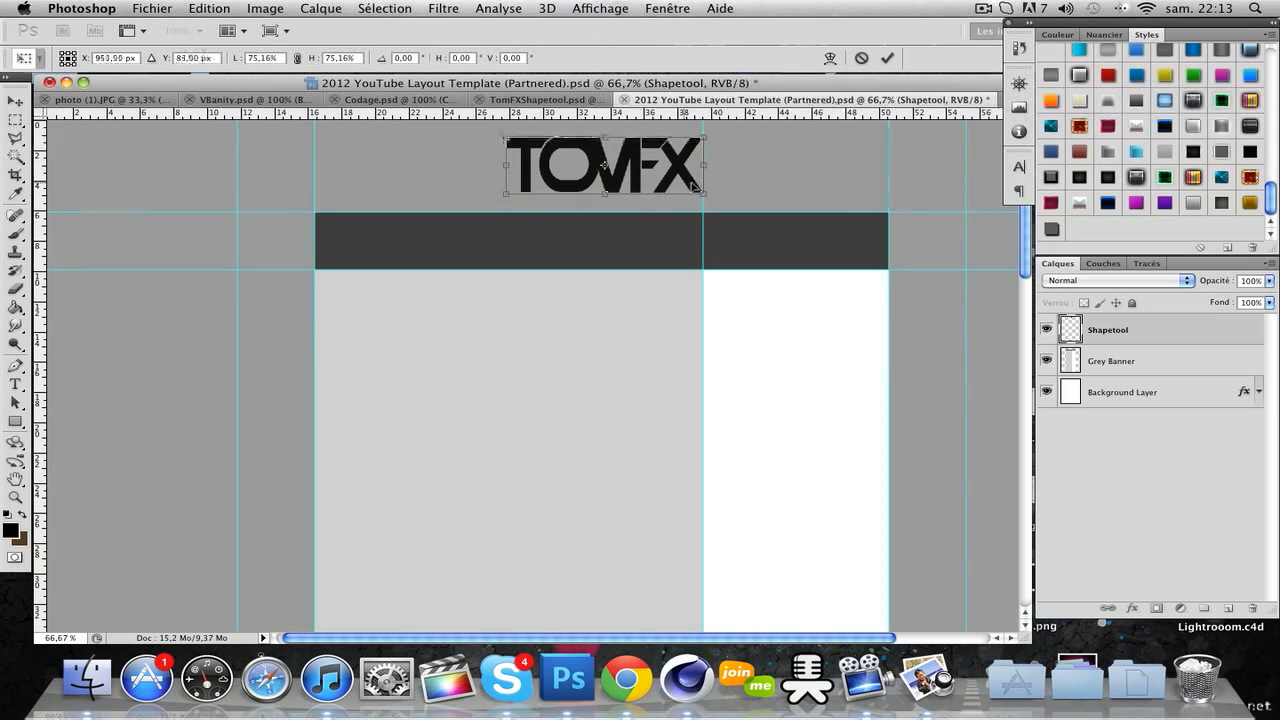
{"action": "key", "text": "Return"}
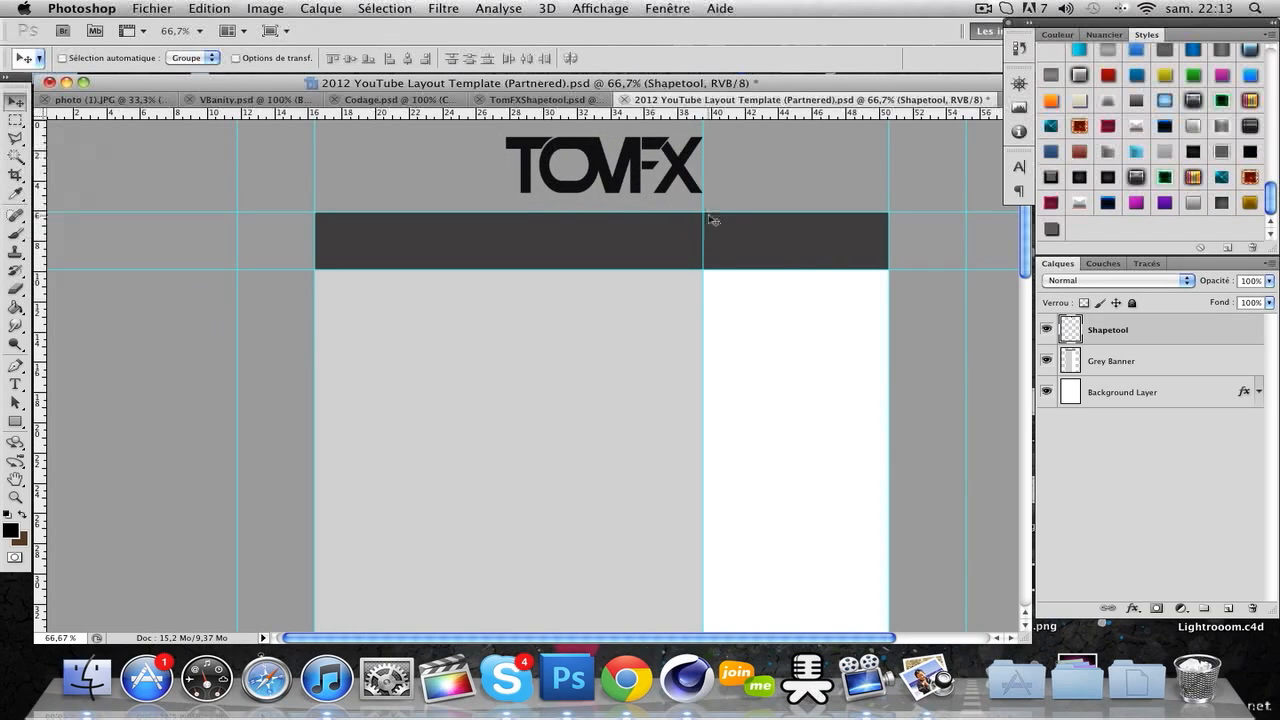
{"action": "left_click_drag", "start_coordinate": [708, 209], "coordinate": [10, 212]}
Expand the Background Layer's effects and hide them to turn off its colour overlay
{"action": "left_click", "coordinate": [1085, 397]}
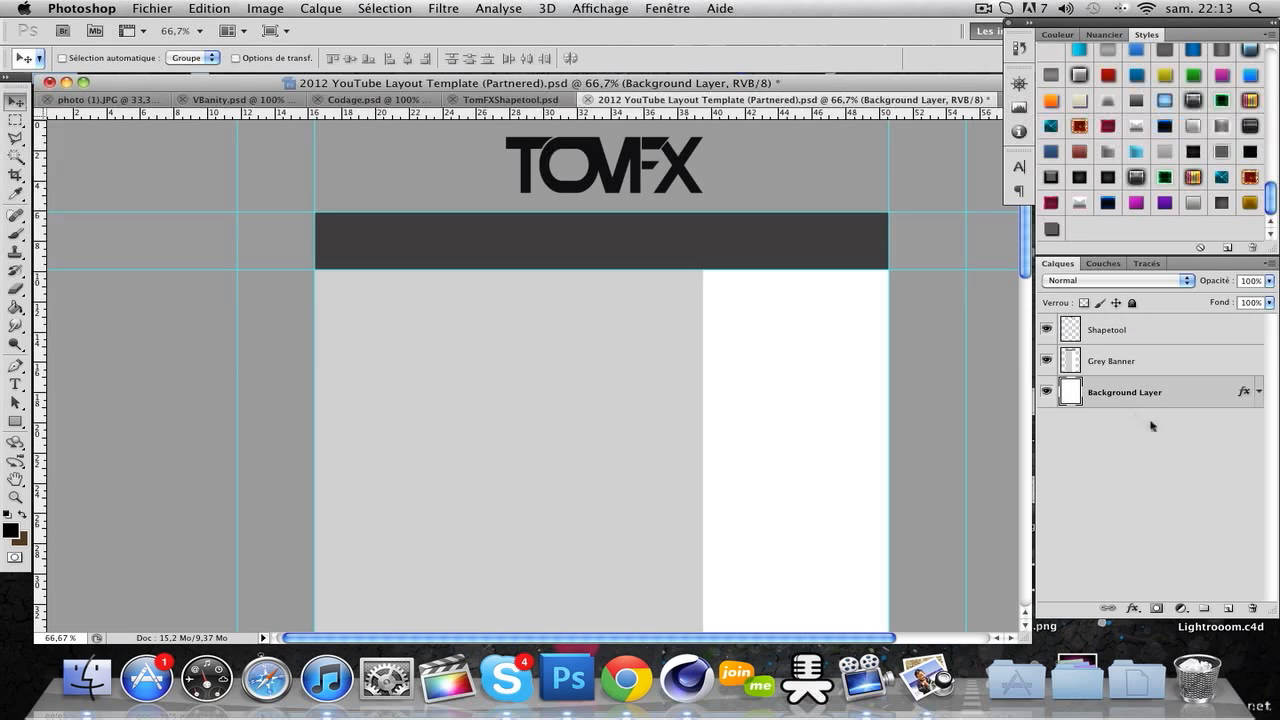
{"action": "left_click", "coordinate": [1260, 393]}
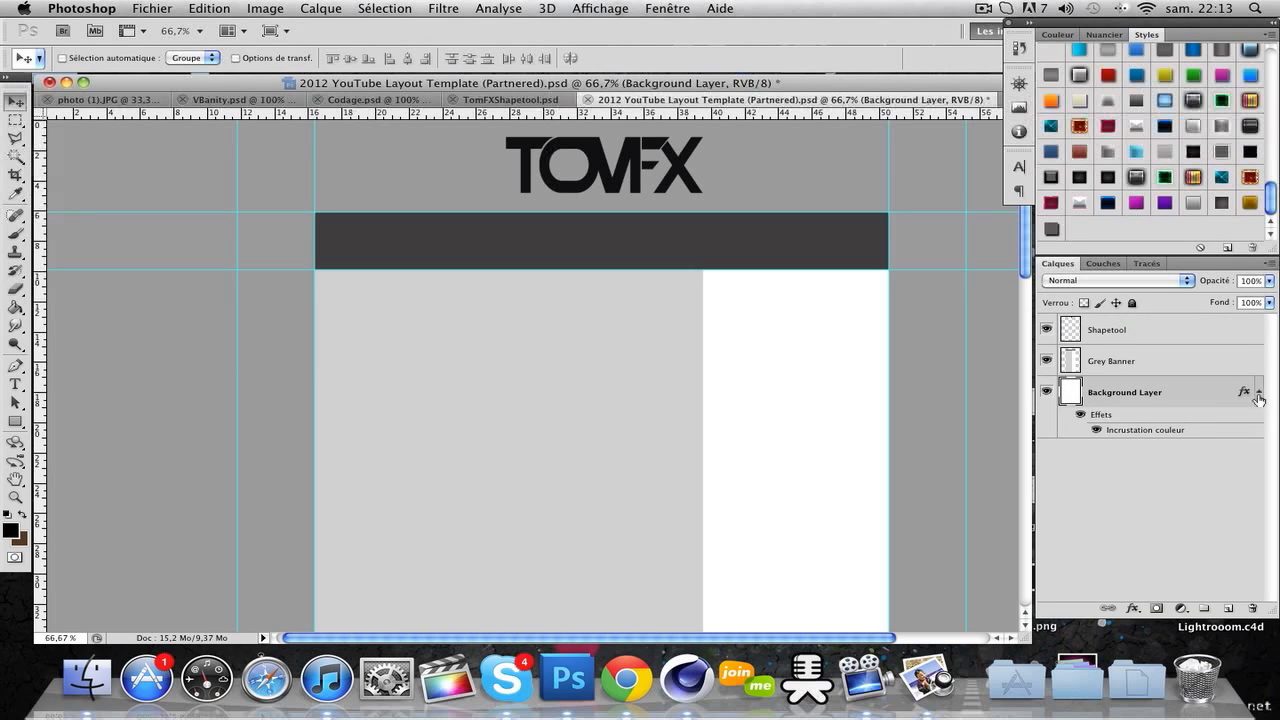
{"action": "left_click", "coordinate": [1080, 415]}
{"action": "left_click", "coordinate": [1080, 415]}
{"action": "left_click", "coordinate": [1081, 416]}
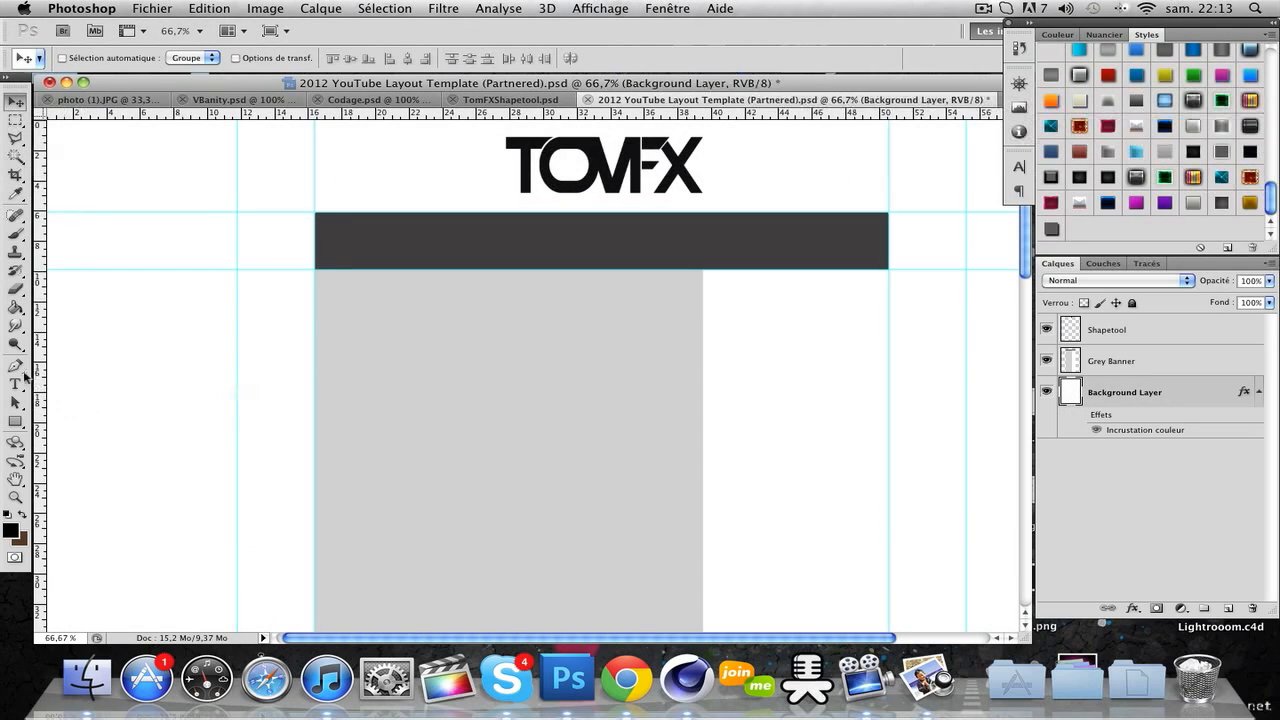
Reset the foreground and background colours to the default black and white and make the Shapetool layer active
{"action": "left_click_drag", "start_coordinate": [16, 307], "coordinate": [53, 321]}
{"action": "left_click", "coordinate": [8, 515]}
{"action": "left_click", "coordinate": [22, 515]}
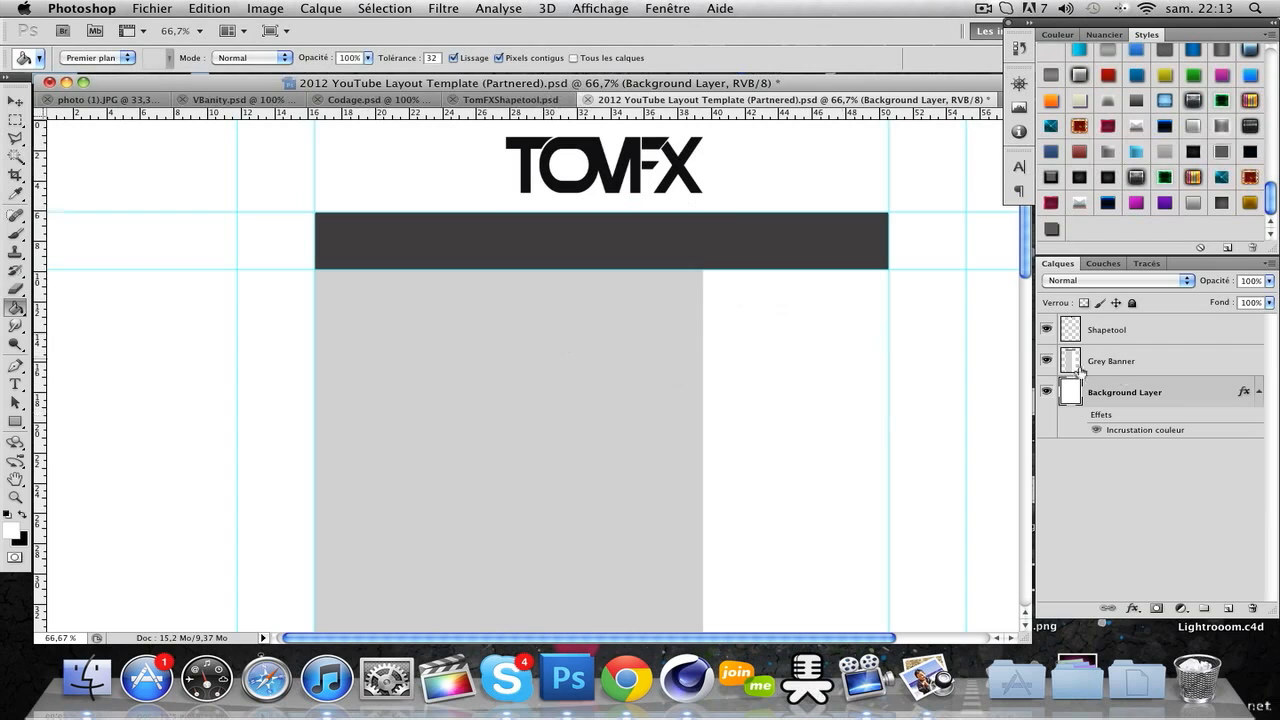
{"action": "left_click", "coordinate": [1150, 330]}
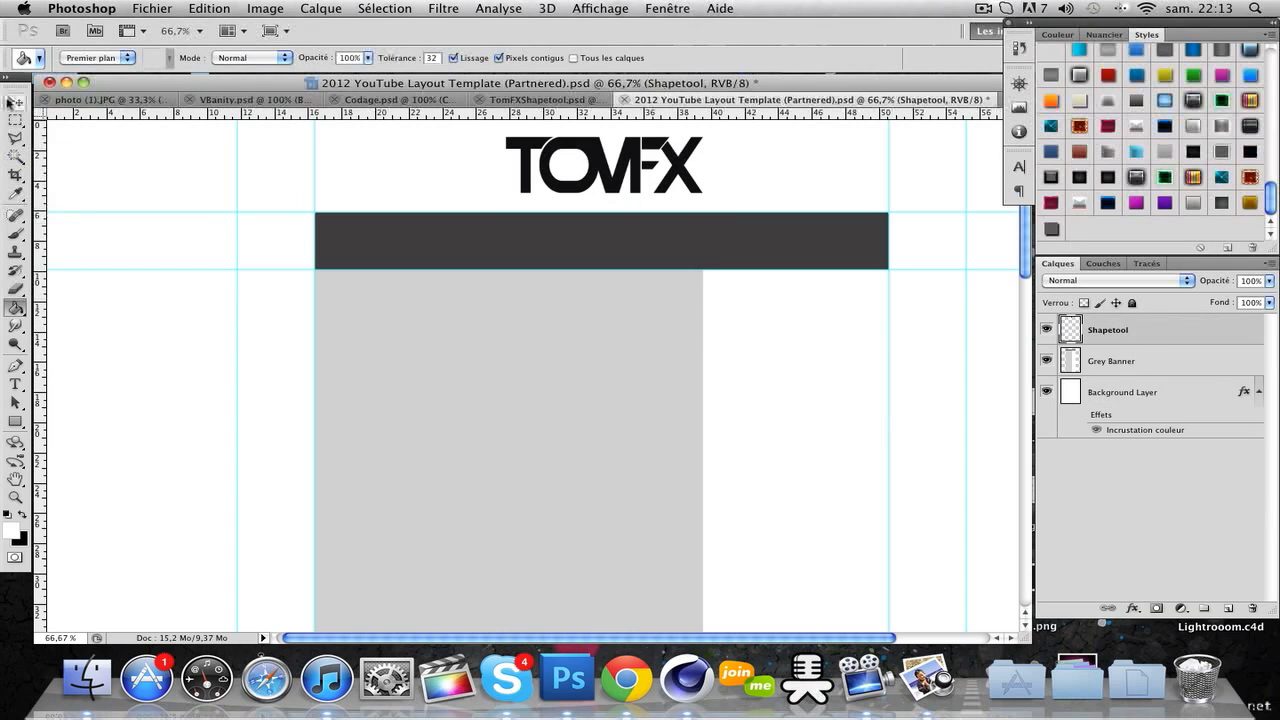
{"action": "left_click", "coordinate": [16, 102]}
{"action": "left_click", "coordinate": [8, 515]}
Place a vertical guide through the middle of the dark grey banner
{"action": "left_click", "coordinate": [16, 497]}
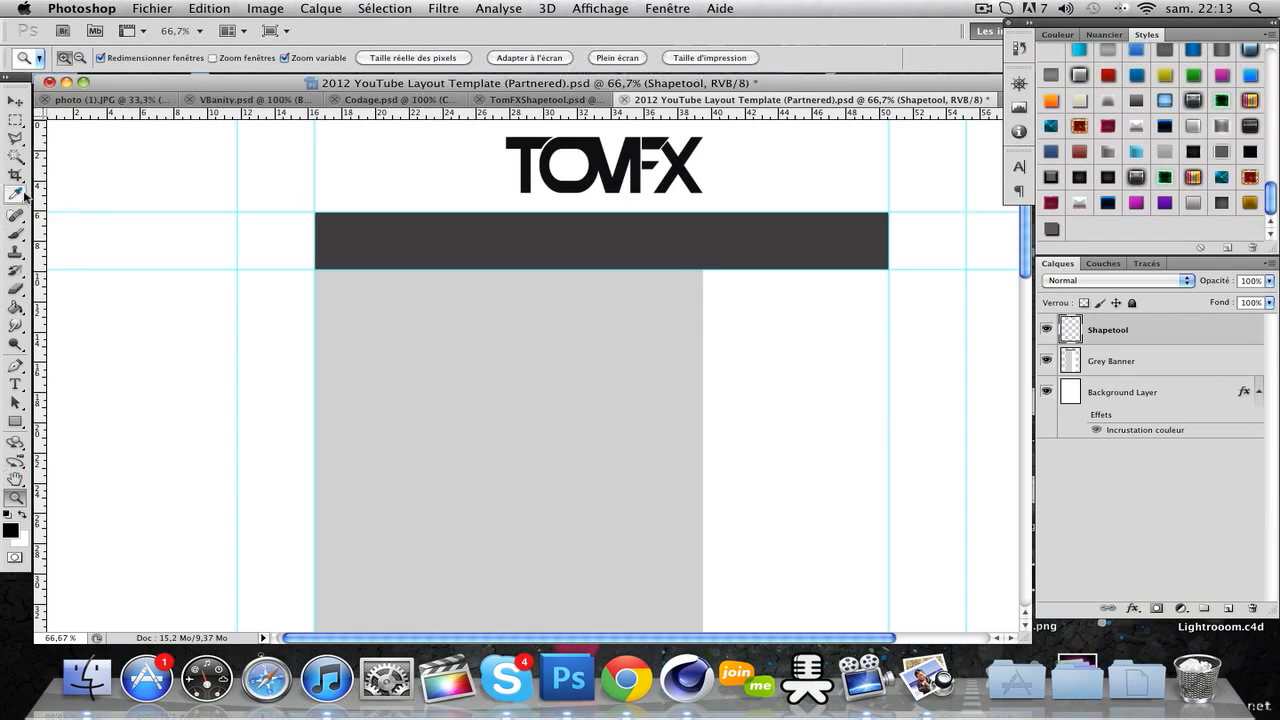
{"action": "left_click", "coordinate": [737, 263]}
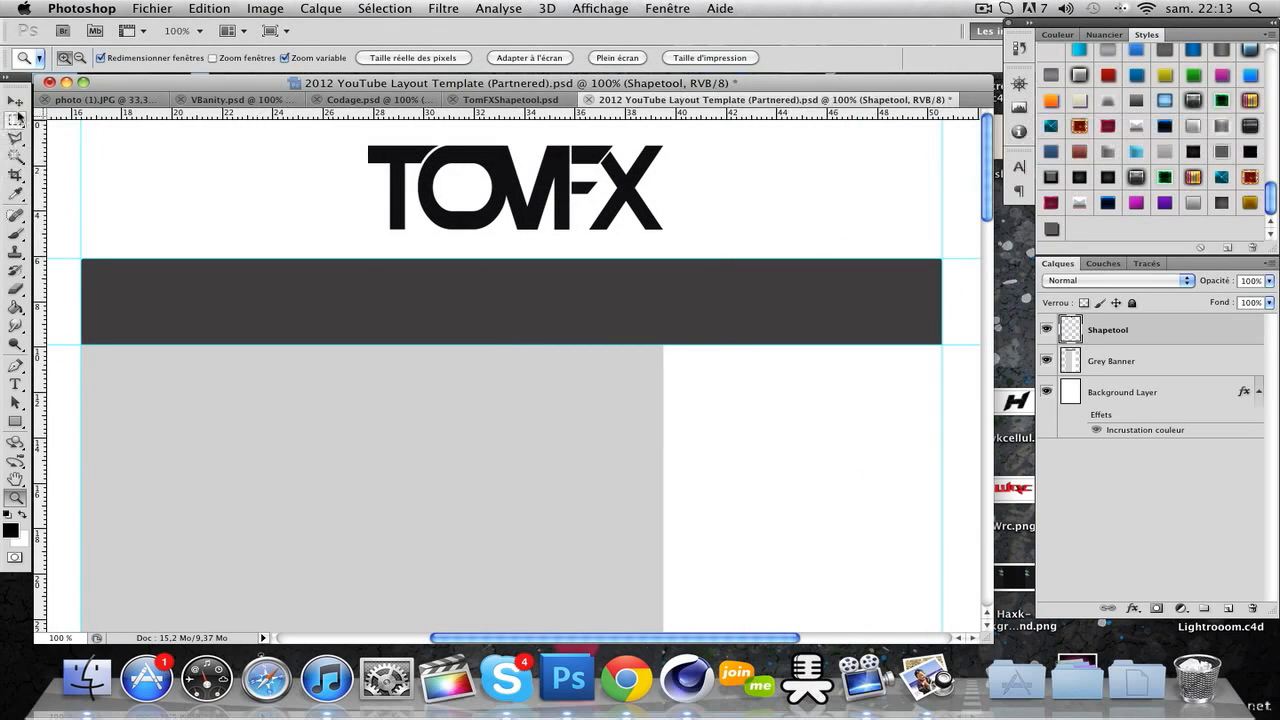
{"action": "left_click_drag", "start_coordinate": [42, 172], "coordinate": [517, 226]}
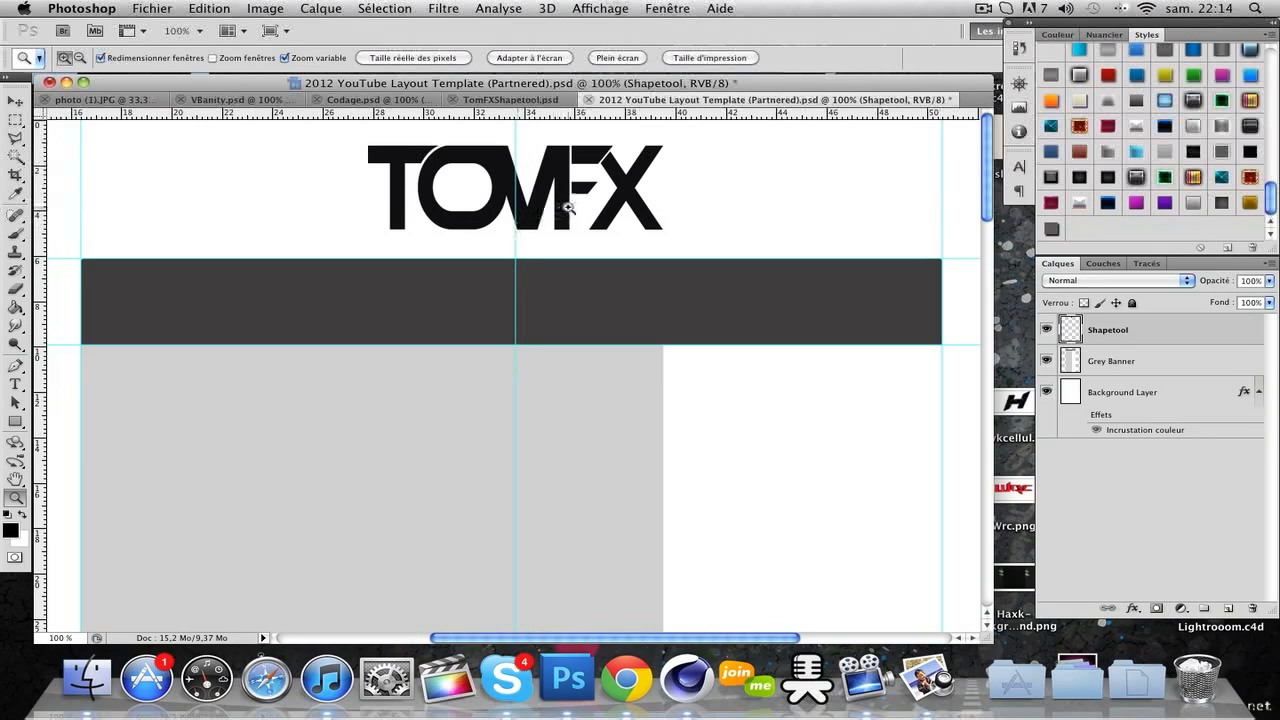
Adjust the TOMFX logo's position to centre it on the vertical guide above the banner
{"action": "left_click", "coordinate": [16, 102]}
{"action": "left_click_drag", "start_coordinate": [294, 165], "coordinate": [282, 163]}
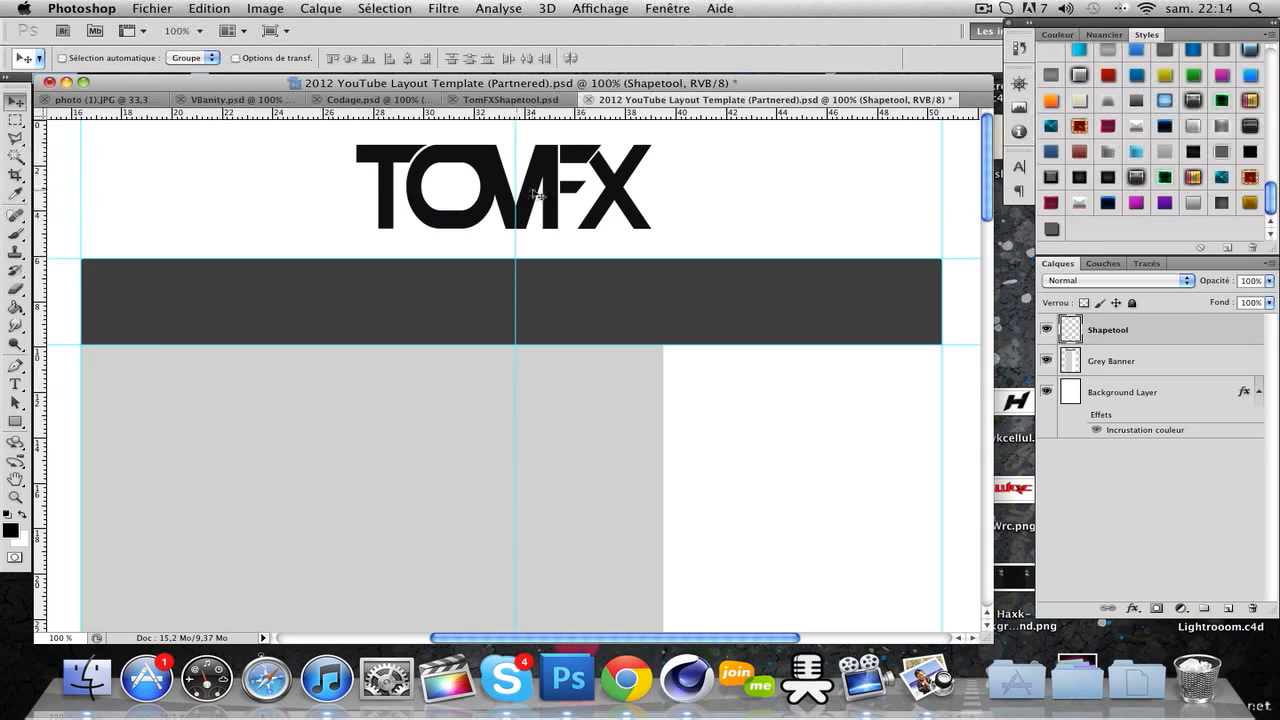
{"action": "left_click_drag", "start_coordinate": [535, 190], "coordinate": [543, 195]}
{"action": "key", "text": "shift+Left"}
{"action": "key", "text": "Right"}
{"action": "key", "text": "Right"}
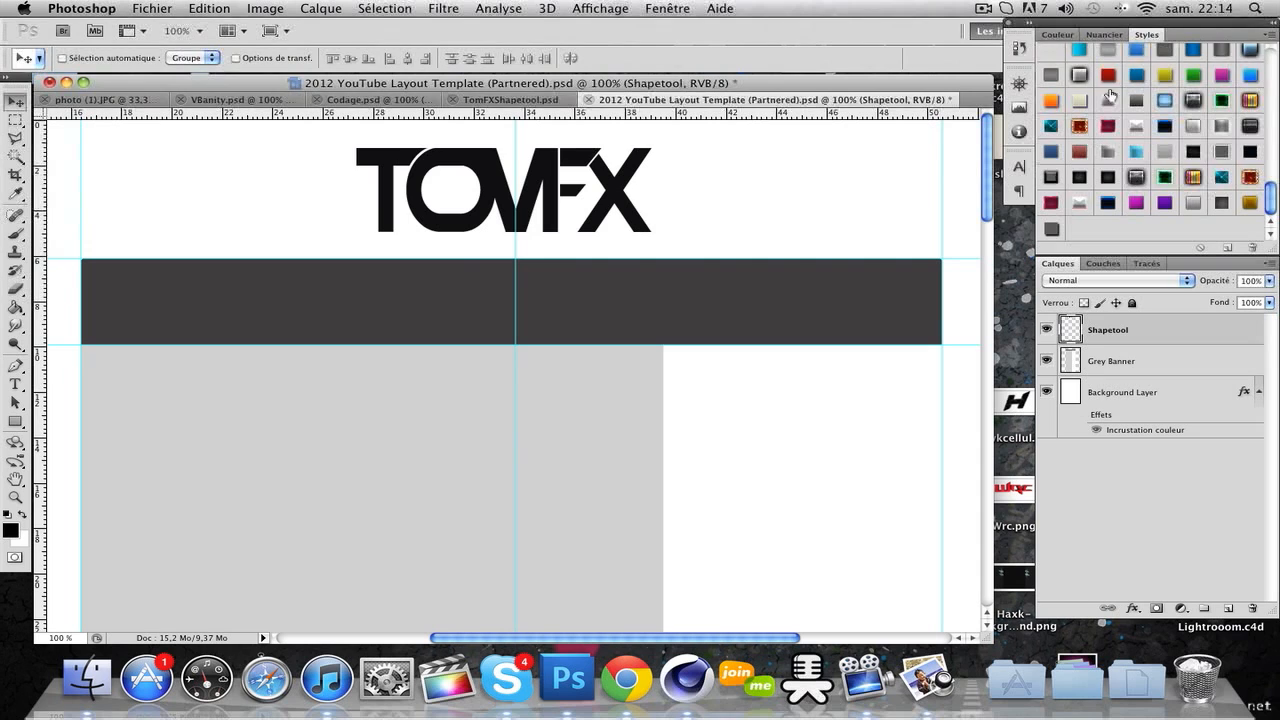
Try several preset layer styles on the TOMFX logo and clear the applied style
{"action": "scroll", "coordinate": [1134, 190], "scroll_direction": "up", "scroll_amount": 3}
{"action": "scroll", "coordinate": [1132, 188], "scroll_direction": "up", "scroll_amount": 3}
{"action": "left_click", "coordinate": [1132, 146]}
{"action": "left_click", "coordinate": [1108, 146]}
{"action": "left_click", "coordinate": [1156, 140]}
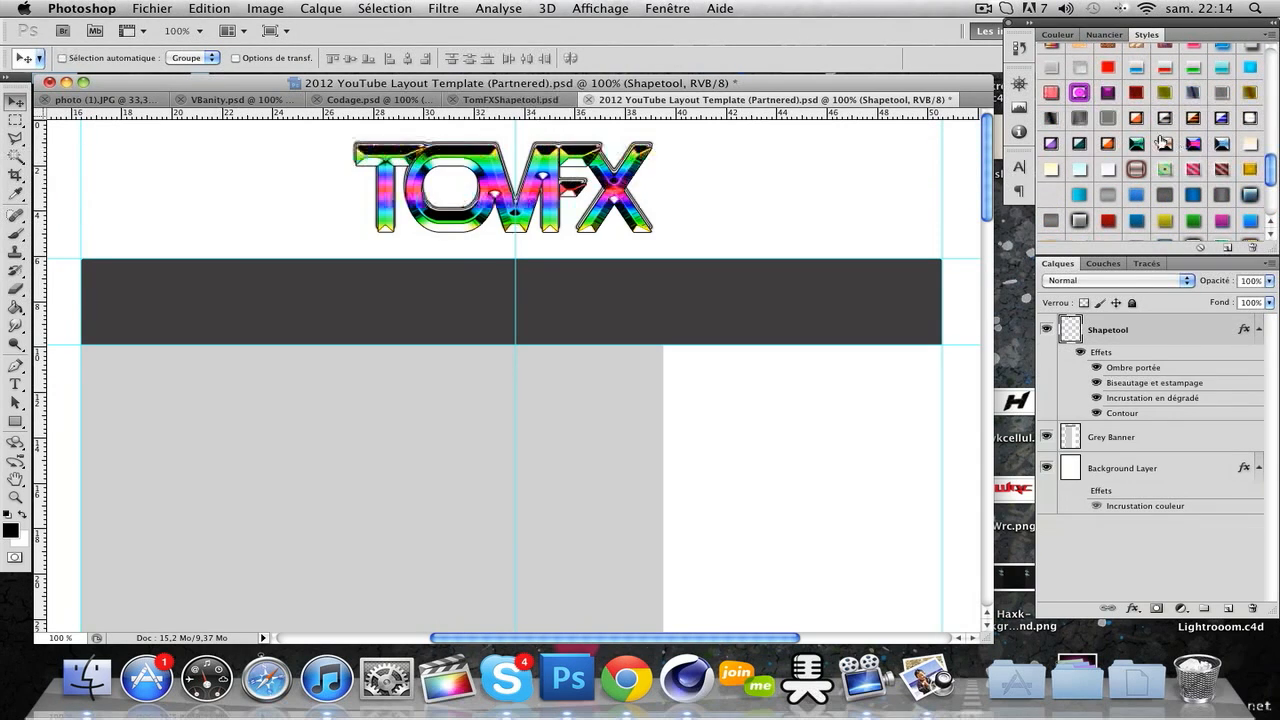
{"action": "scroll", "coordinate": [1120, 130], "scroll_direction": "up", "scroll_amount": 4}
{"action": "scroll", "coordinate": [1122, 128], "scroll_direction": "up", "scroll_amount": 3}
{"action": "left_click", "coordinate": [1122, 128]}
{"action": "left_click", "coordinate": [1112, 128]}
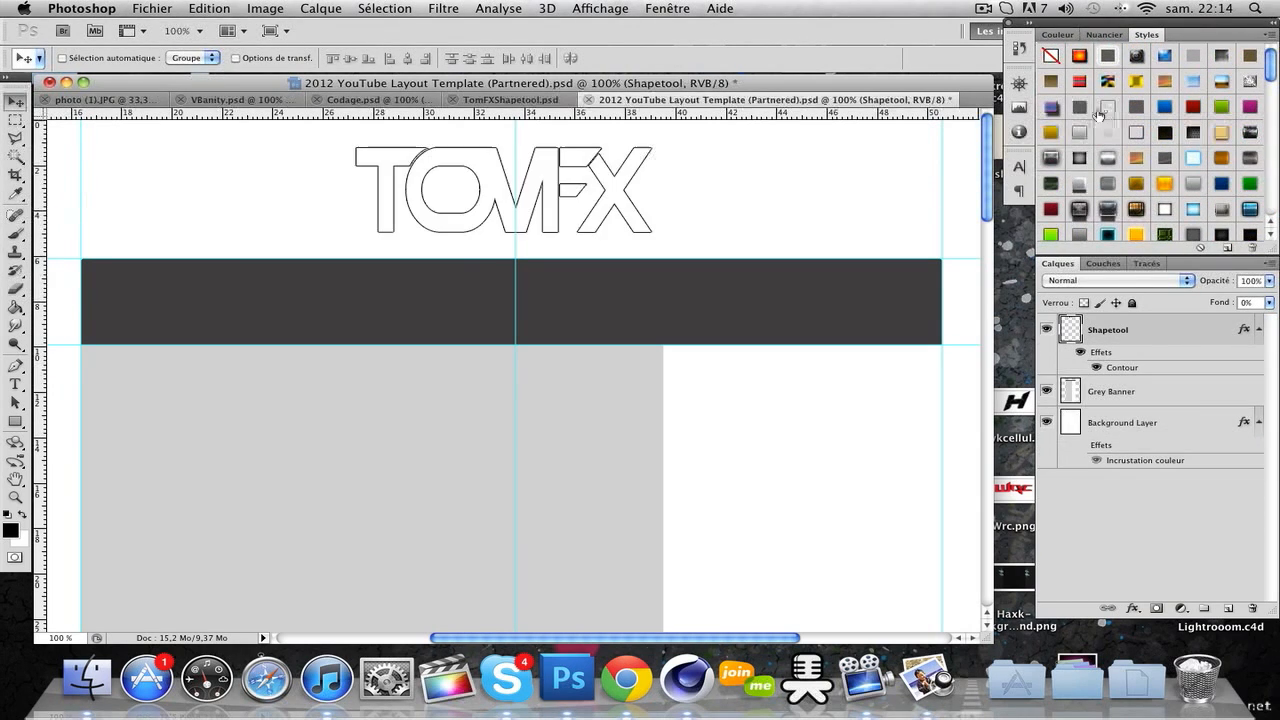
{"action": "left_click", "coordinate": [1048, 56]}
{"action": "scroll", "coordinate": [1112, 138], "scroll_direction": "down", "scroll_amount": 10}
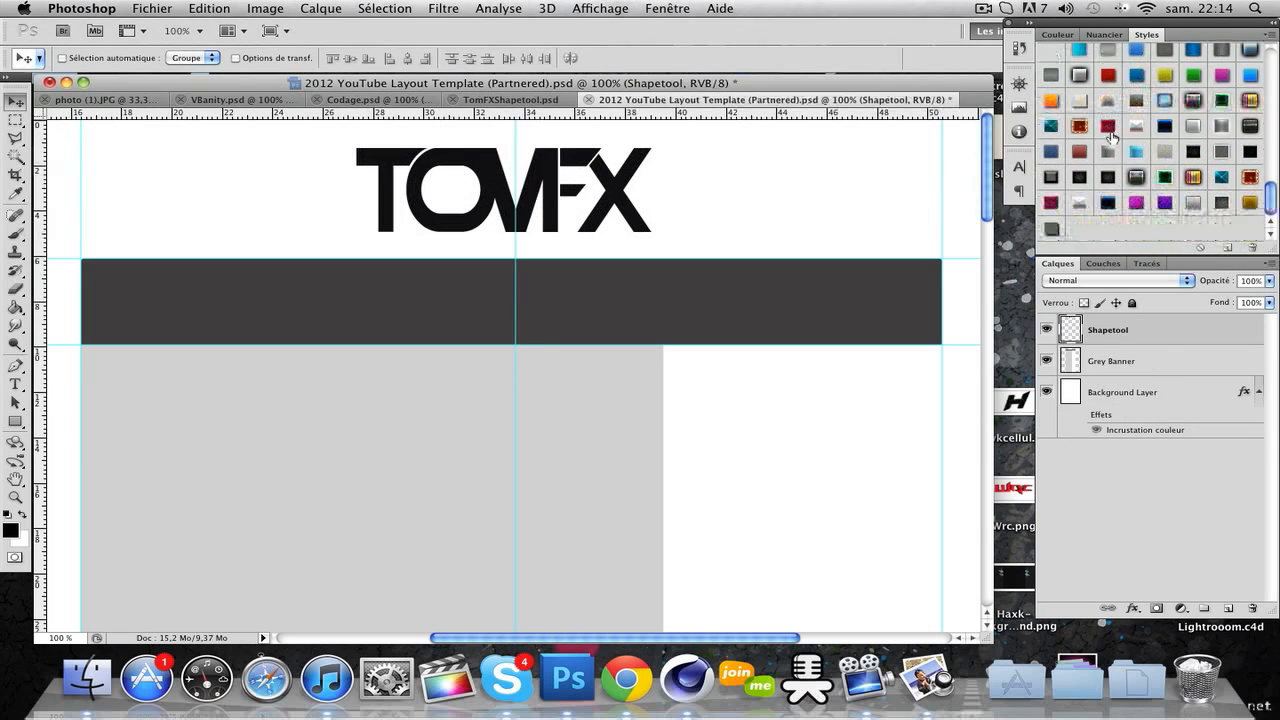
{"action": "scroll", "coordinate": [1131, 312], "scroll_direction": "down", "scroll_amount": 4}
{"action": "scroll", "coordinate": [1158, 345], "scroll_direction": "up", "scroll_amount": 3}
Enable a drop shadow on the Shapetool layer with global light off and the angle set to 180°
{"action": "double_click", "coordinate": [1112, 330]}
{"action": "left_click", "coordinate": [1171, 335]}
{"action": "double_click", "coordinate": [1210, 335]}
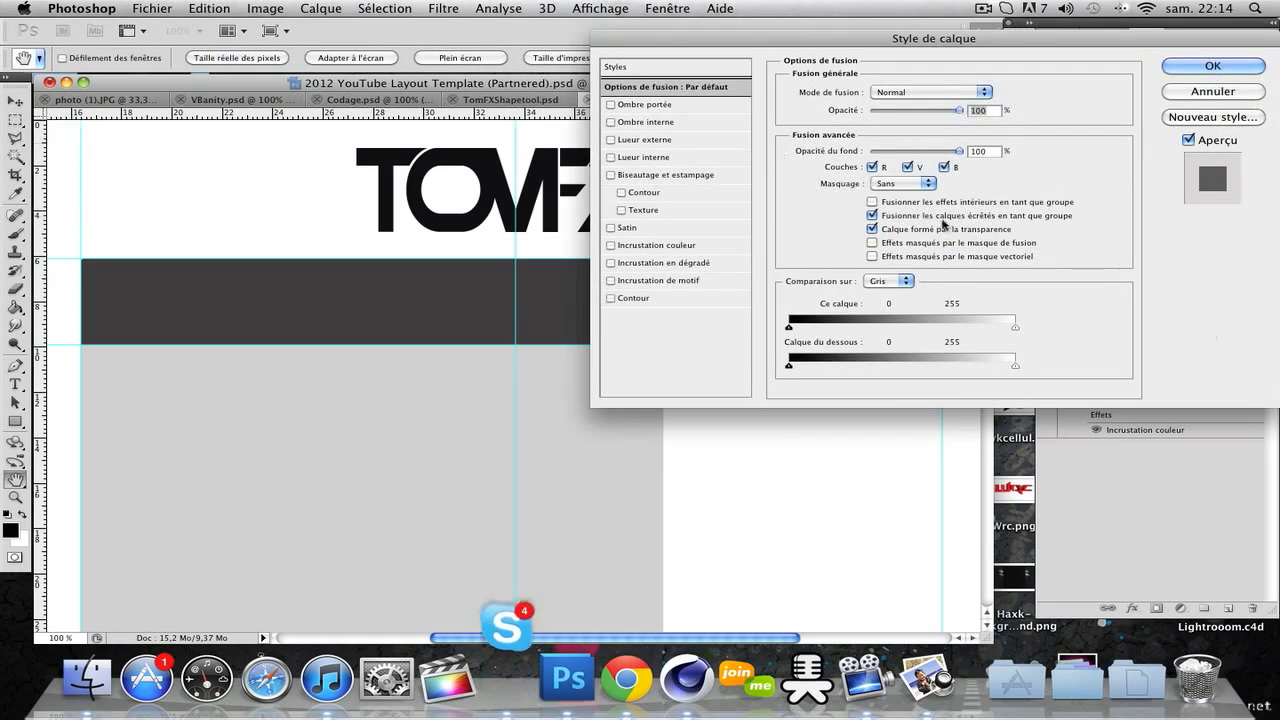
{"action": "left_click_drag", "start_coordinate": [656, 27], "coordinate": [657, 82]}
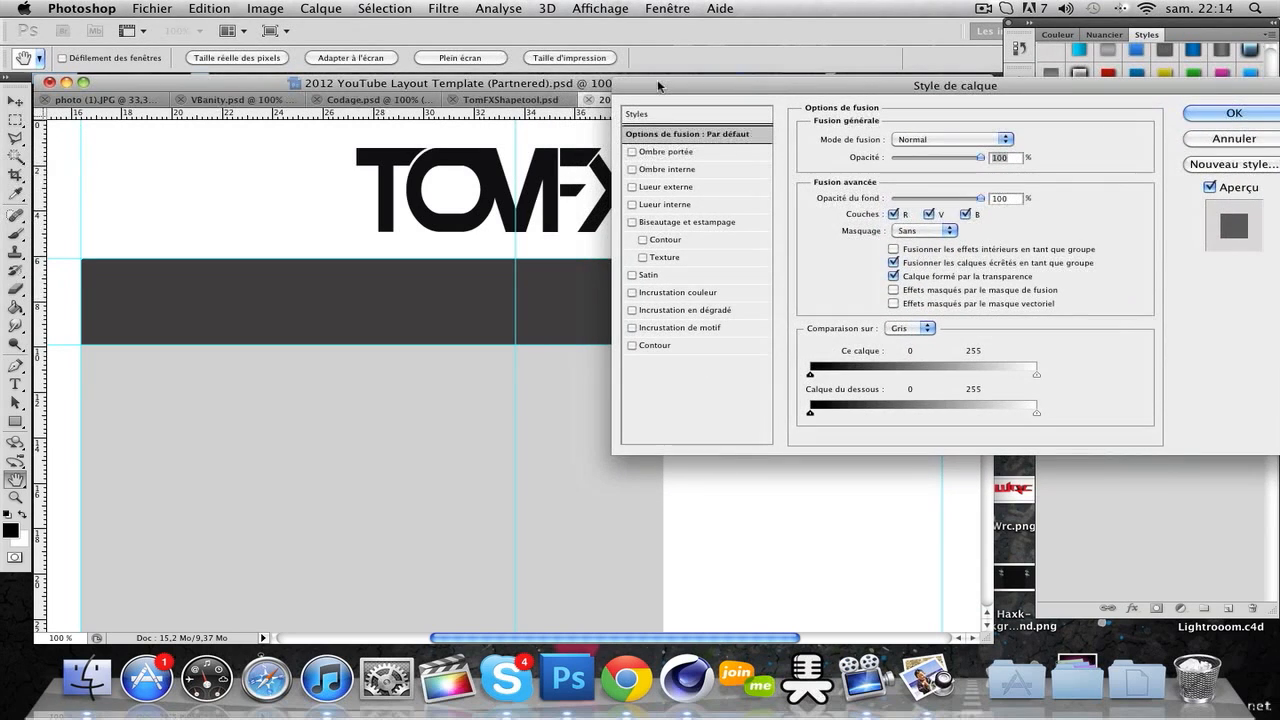
{"action": "left_click", "coordinate": [631, 152]}
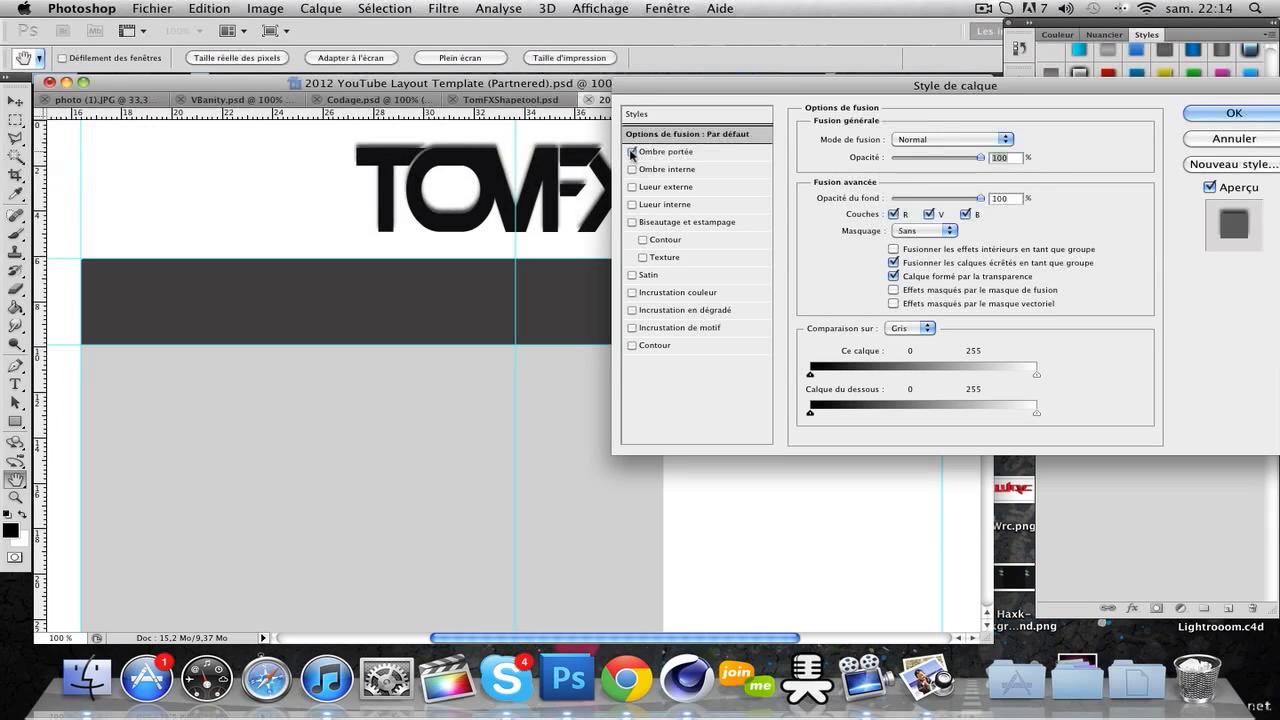
{"action": "left_click", "coordinate": [650, 152]}
{"action": "mouse_move", "coordinate": [903, 191]}
{"action": "left_mouse_down"}
{"action": "mouse_move", "coordinate": [885, 180]}
{"action": "mouse_move", "coordinate": [898, 182]}
{"action": "left_mouse_up"}
{"action": "left_click", "coordinate": [968, 183]}
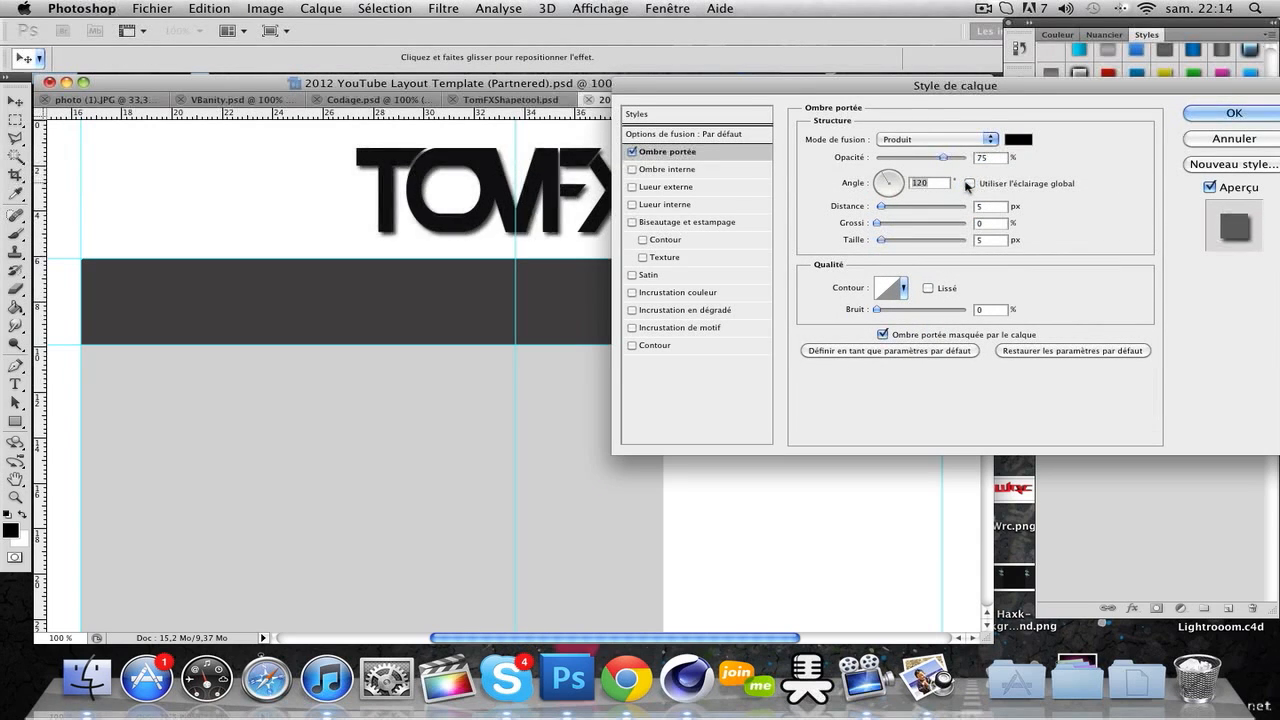
{"action": "left_click", "coordinate": [880, 188]}
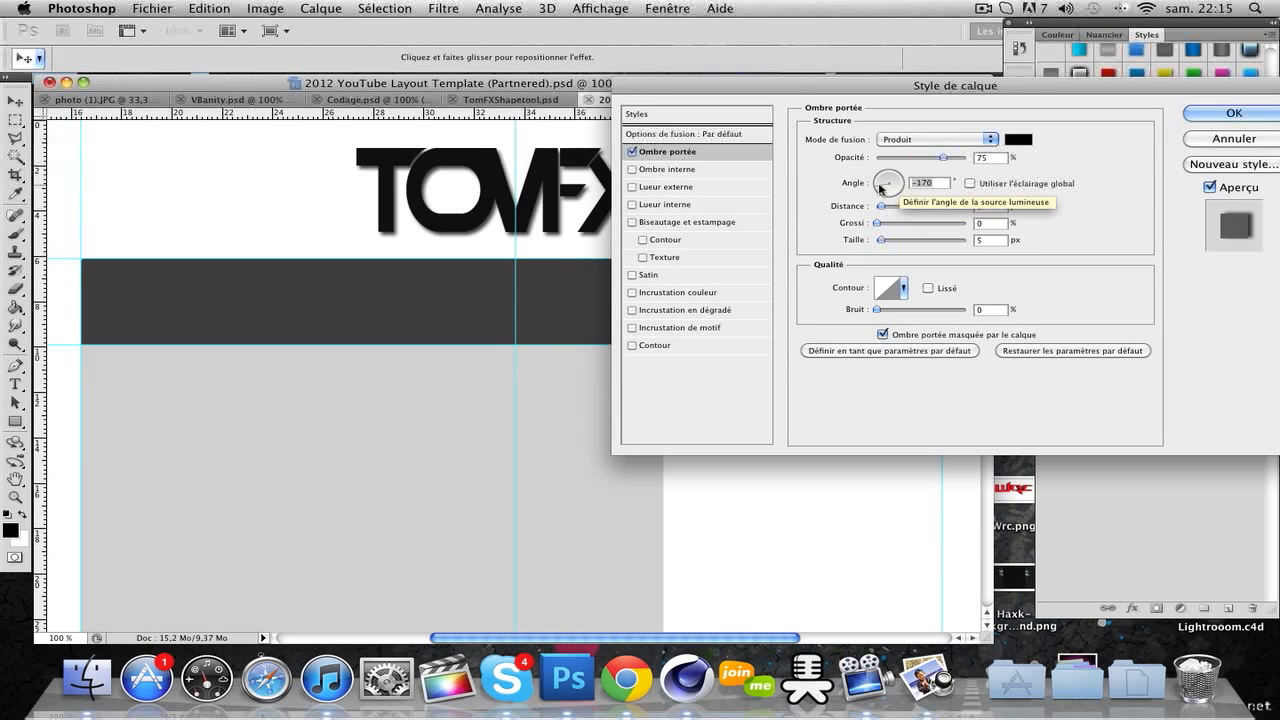
{"action": "left_click_drag", "start_coordinate": [879, 186], "coordinate": [877, 187]}
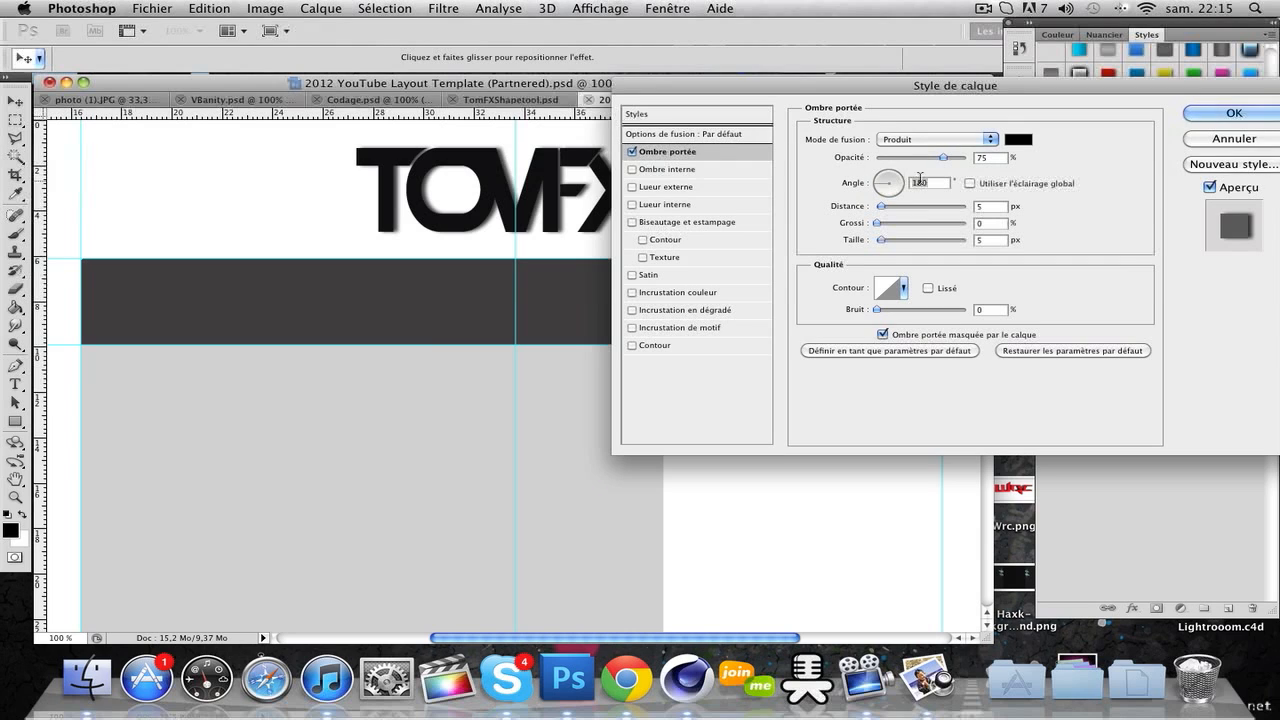
Set the logo's drop shadow opacity to 80% and its size to 10 px, and apply the style
{"action": "left_click_drag", "start_coordinate": [795, 95], "coordinate": [896, 100]}
{"action": "mouse_move", "coordinate": [1085, 164]}
{"action": "left_mouse_down"}
{"action": "mouse_move", "coordinate": [1056, 164]}
{"action": "mouse_move", "coordinate": [1068, 165]}
{"action": "left_mouse_up"}
{"action": "mouse_move", "coordinate": [1019, 252]}
{"action": "left_mouse_down"}
{"action": "mouse_move", "coordinate": [997, 248]}
{"action": "mouse_move", "coordinate": [1087, 248]}
{"action": "mouse_move", "coordinate": [1007, 253]}
{"action": "left_mouse_up"}
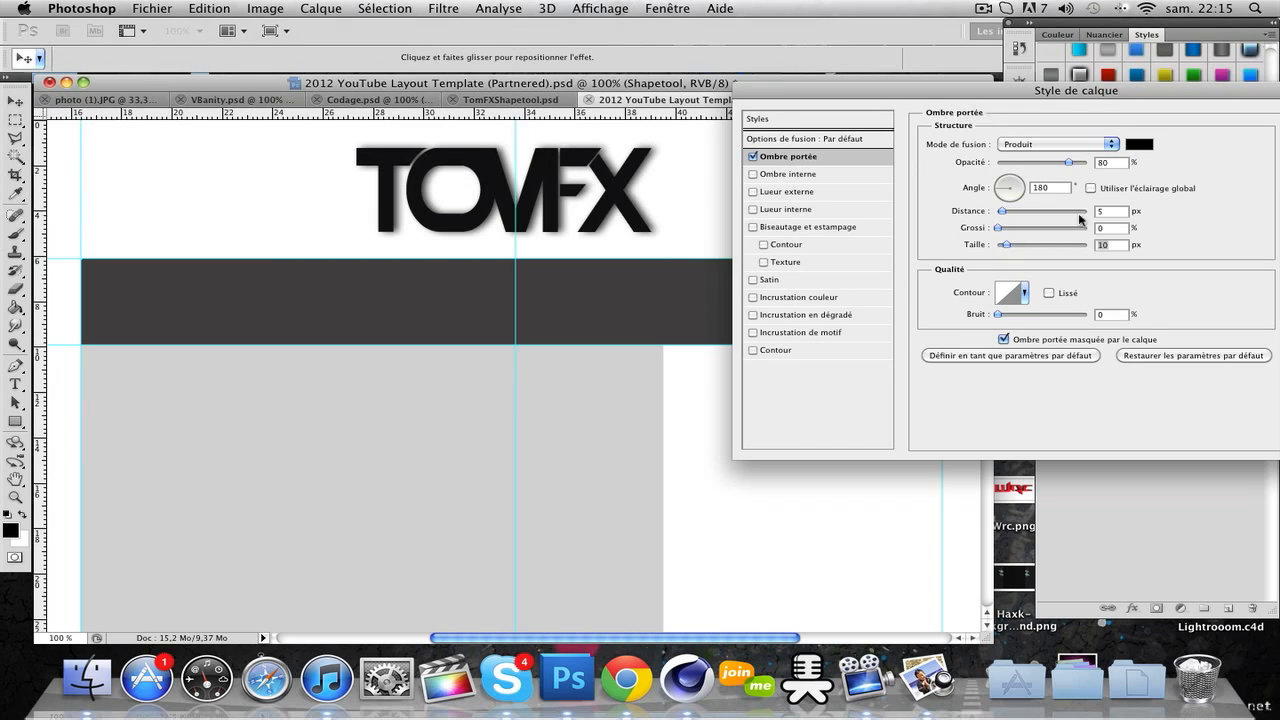
{"action": "left_click_drag", "start_coordinate": [869, 110], "coordinate": [774, 104]}
{"action": "left_click", "coordinate": [1228, 125]}
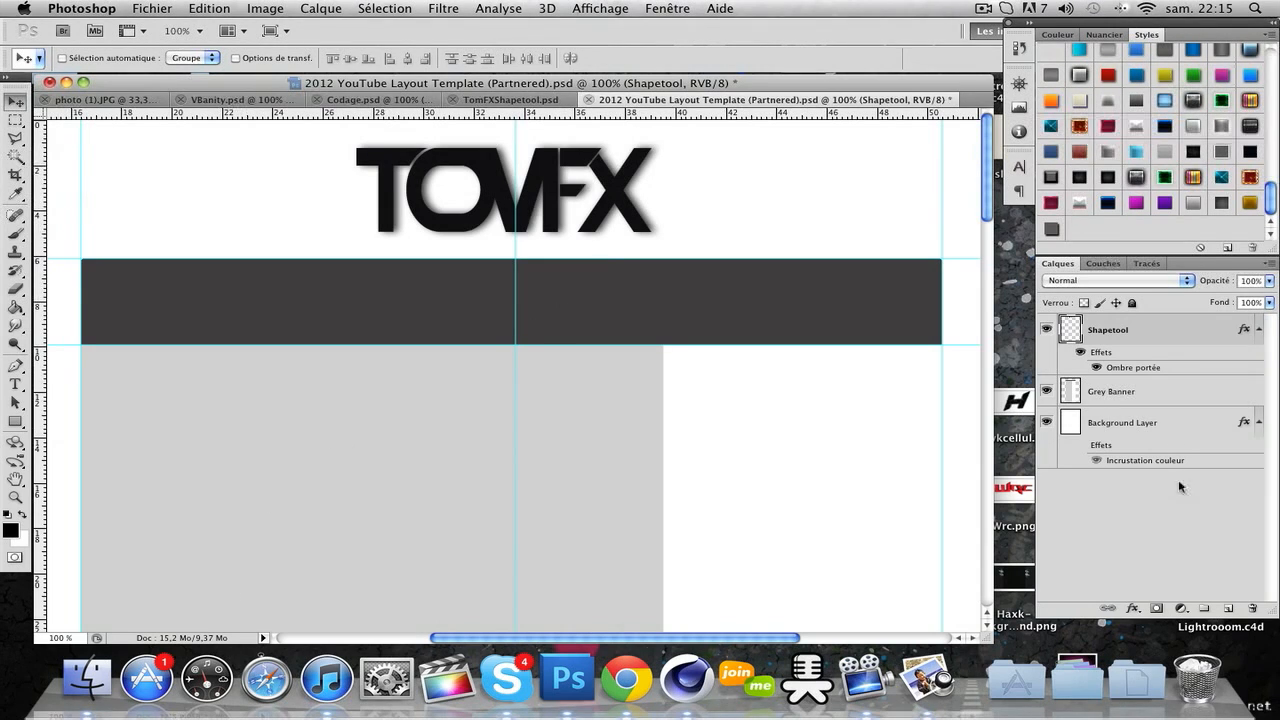
Reopen the Shapetool layer's style settings and keep the whole logo in view beside them
{"action": "double_click", "coordinate": [1178, 340]}
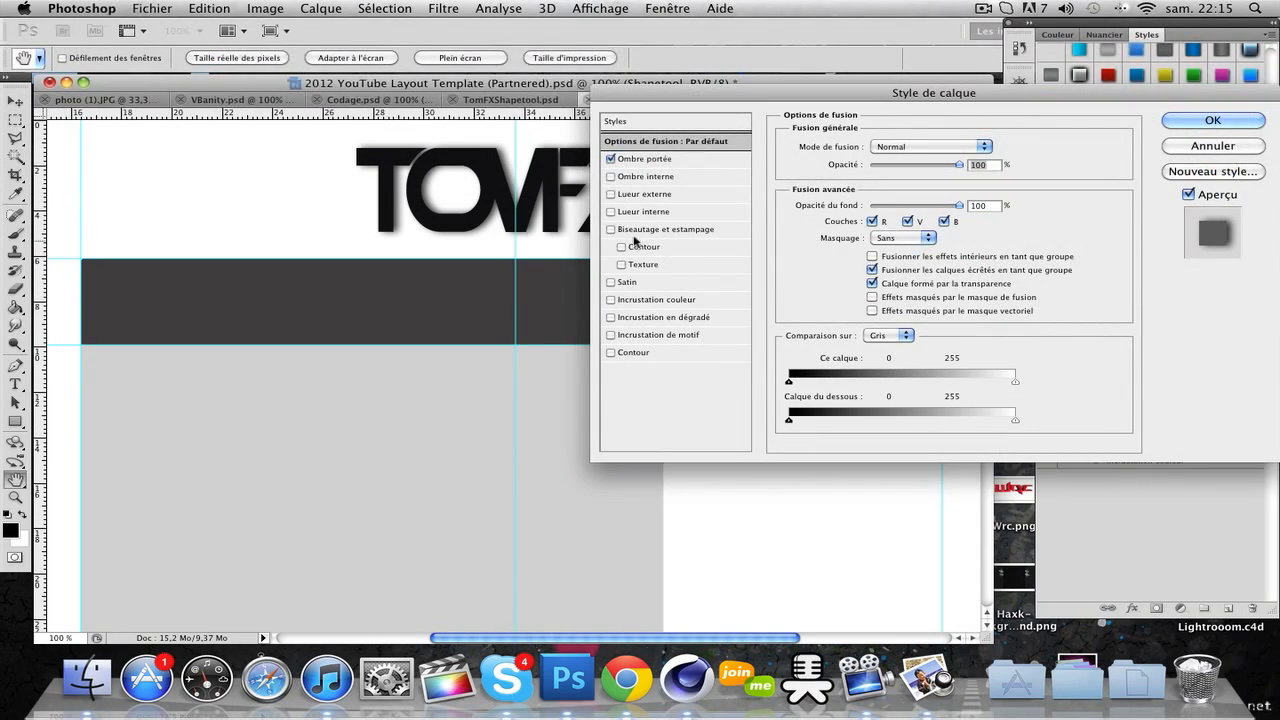
{"action": "left_click_drag", "start_coordinate": [677, 104], "coordinate": [753, 106]}
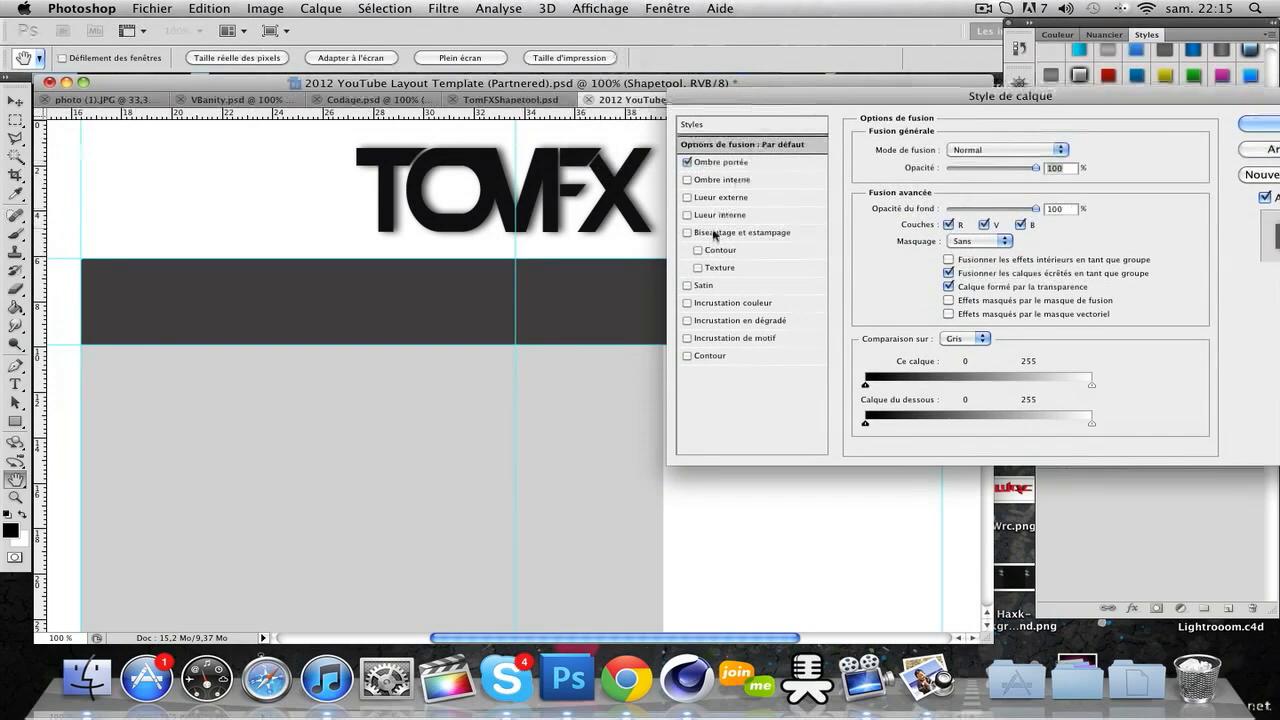
Try a red colour overlay on the TOMFX logo and switch it off
{"action": "left_click", "coordinate": [687, 303]}
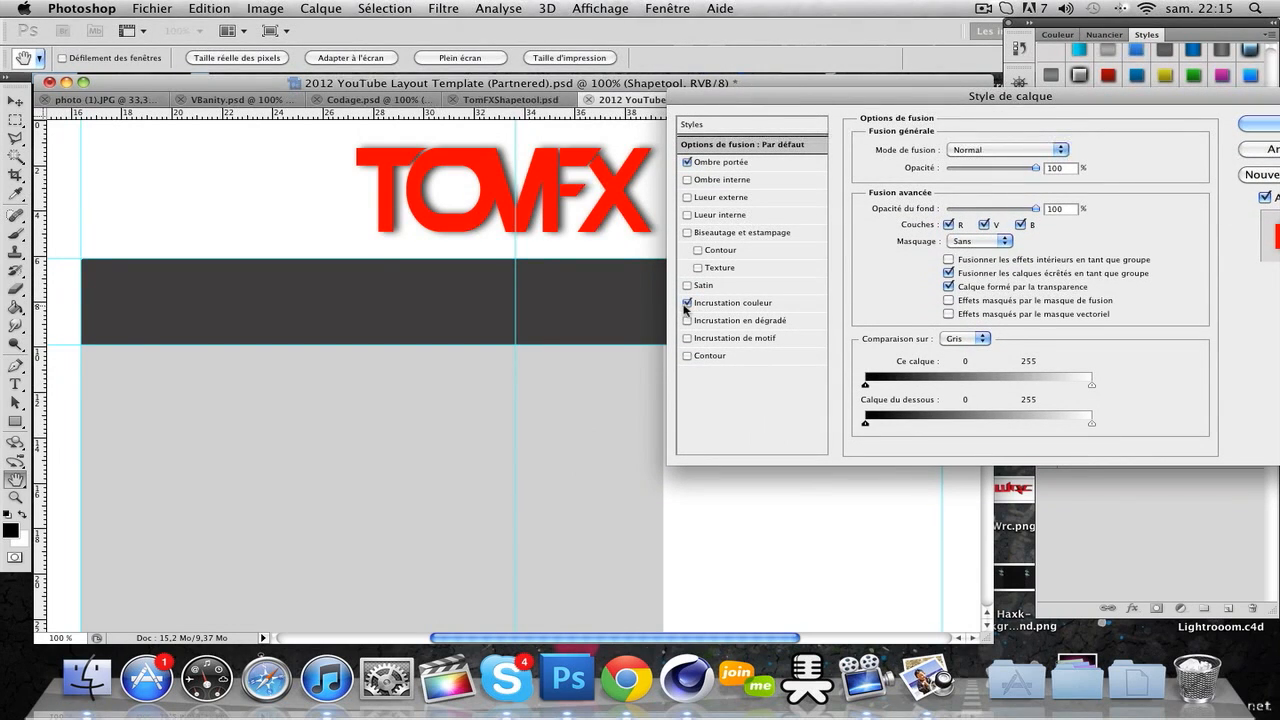
{"action": "left_click", "coordinate": [703, 306]}
{"action": "left_click", "coordinate": [1071, 152]}
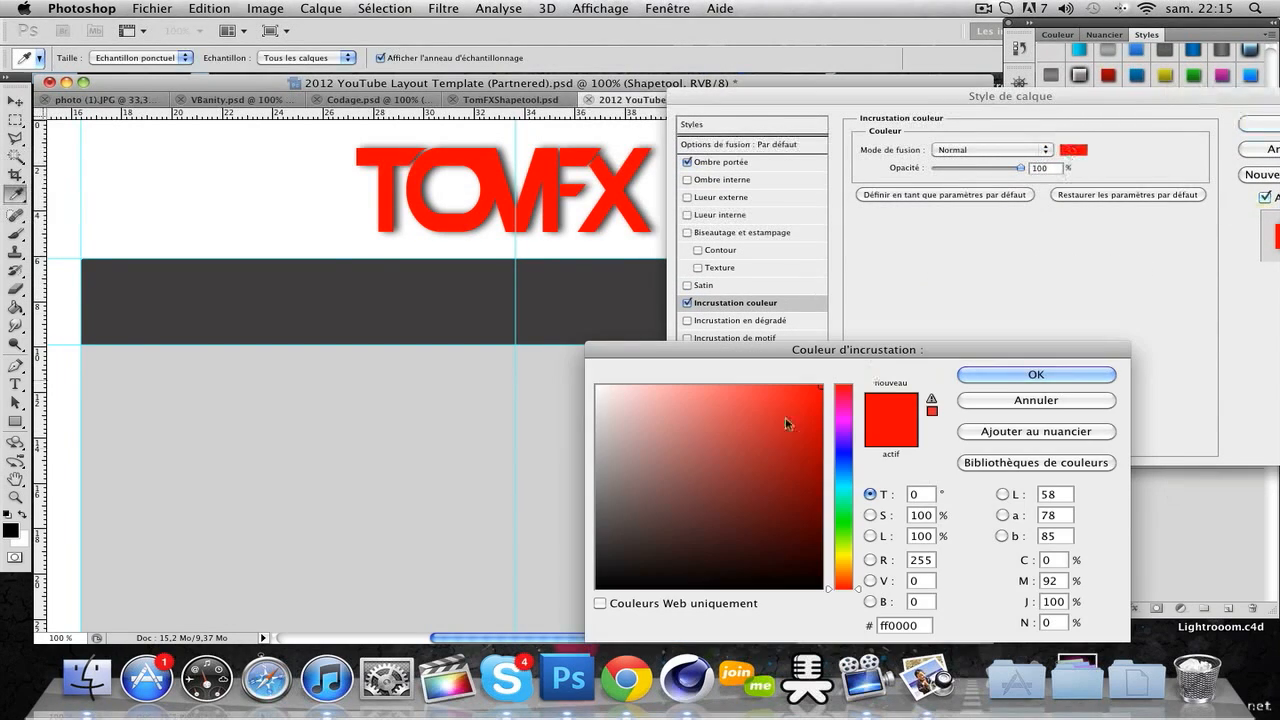
{"action": "left_click", "coordinate": [975, 370]}
{"action": "left_click", "coordinate": [686, 304]}
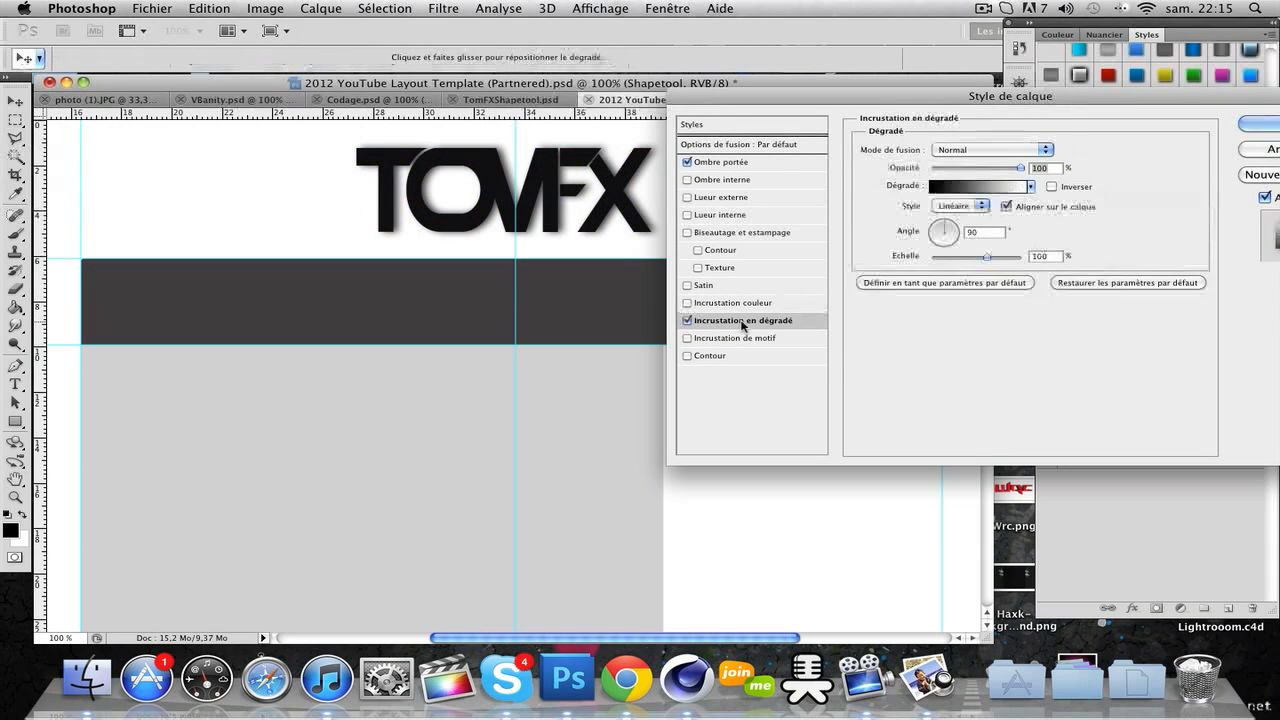
Enable a gradient overlay on the TOMFX logo with the Silver gradient and the Incrustation blend mode
{"action": "left_click", "coordinate": [739, 322]}
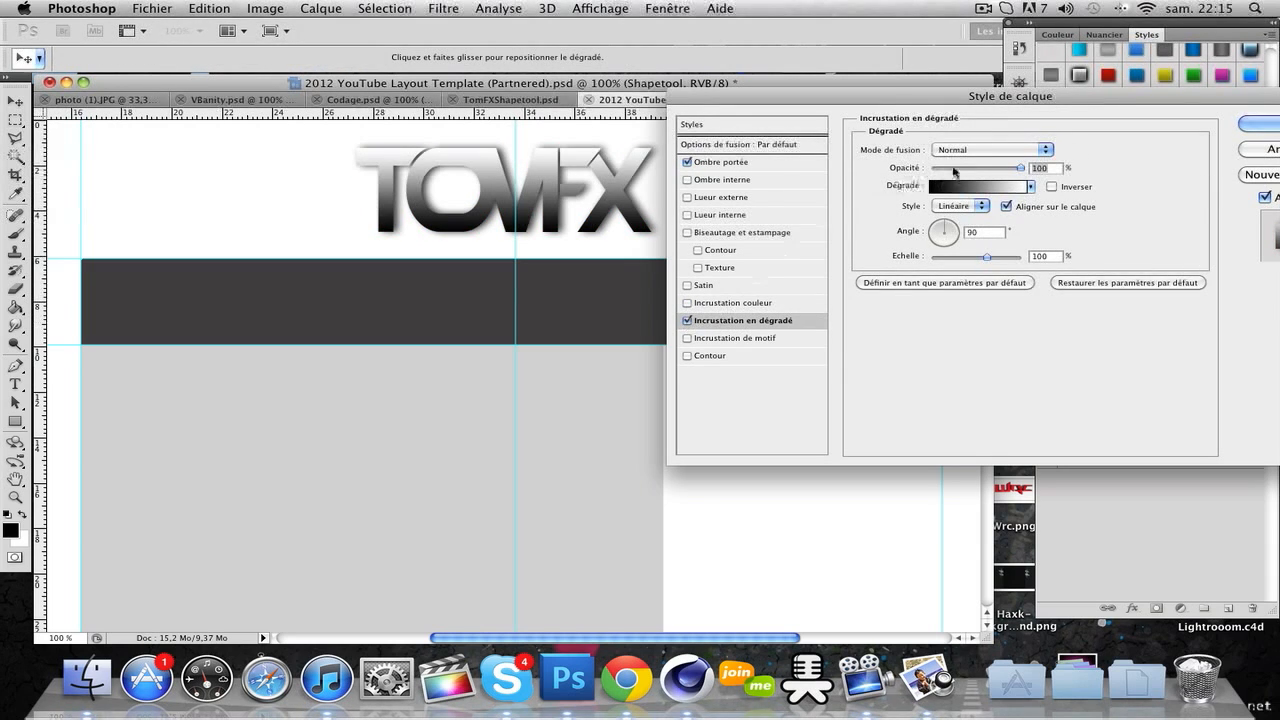
{"action": "left_click", "coordinate": [960, 186]}
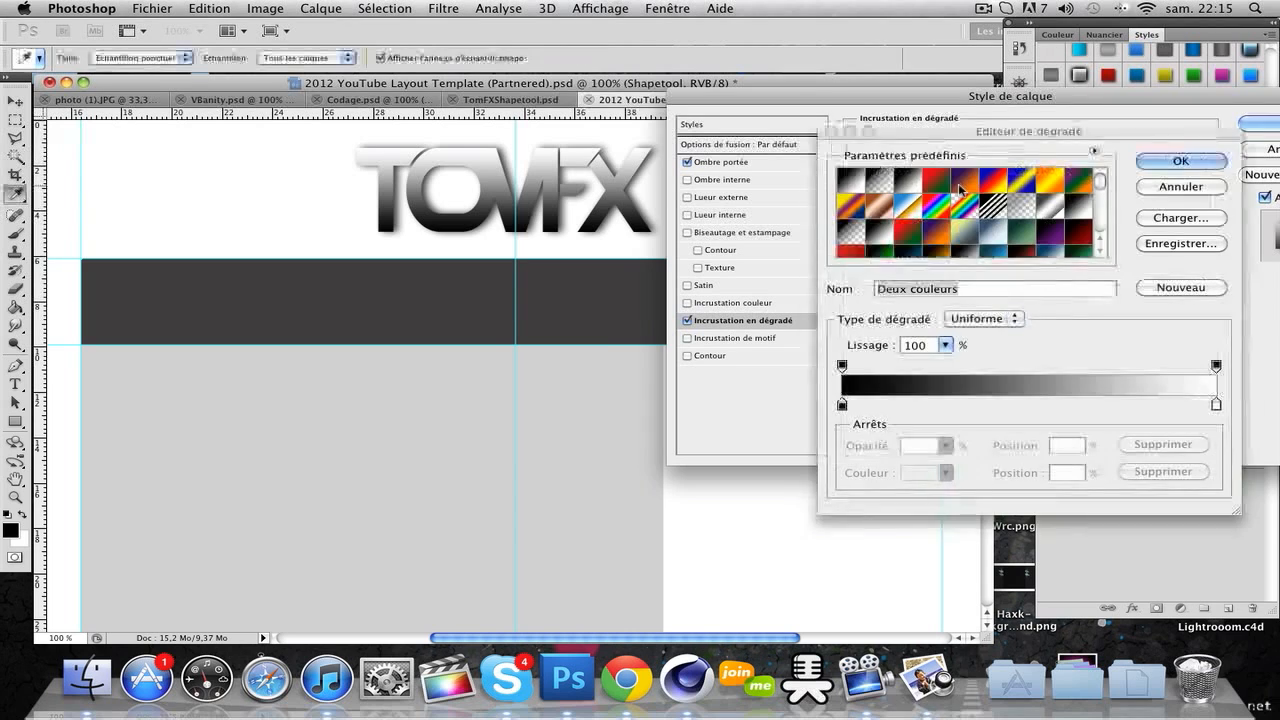
{"action": "left_click", "coordinate": [1178, 161]}
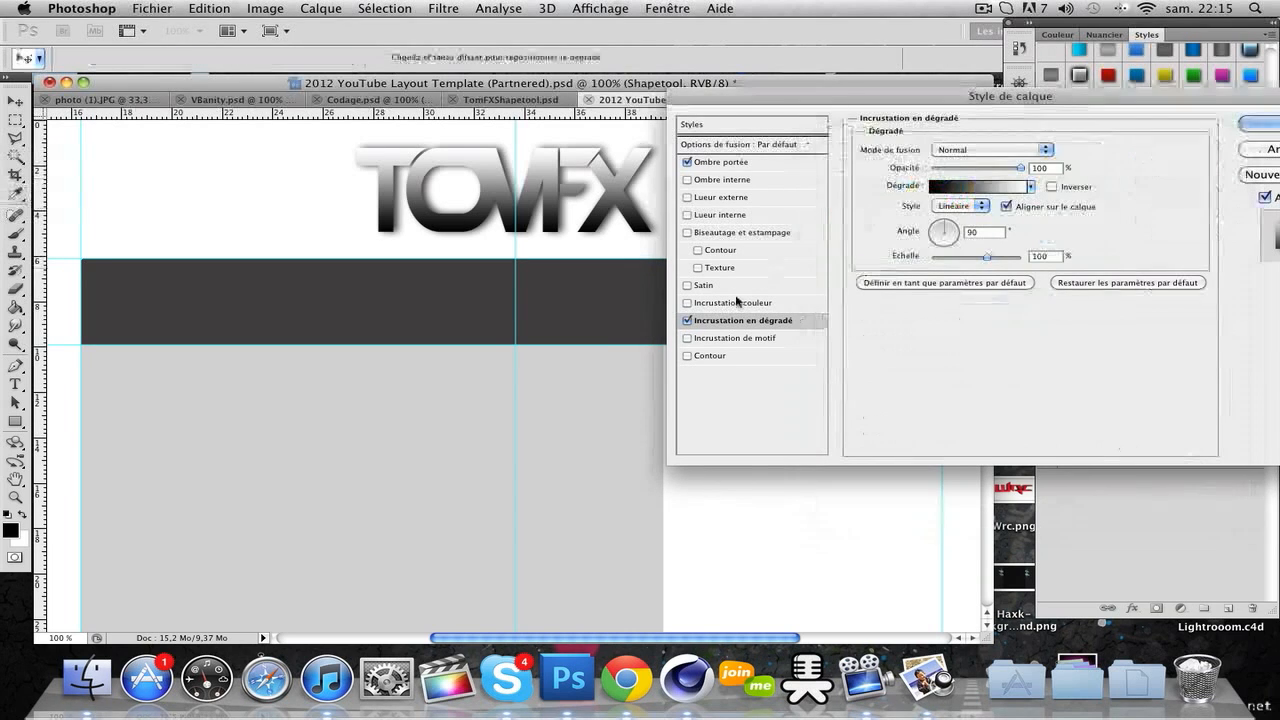
{"action": "left_click", "coordinate": [1031, 186]}
{"action": "left_click", "coordinate": [962, 252]}
{"action": "left_click", "coordinate": [981, 256]}
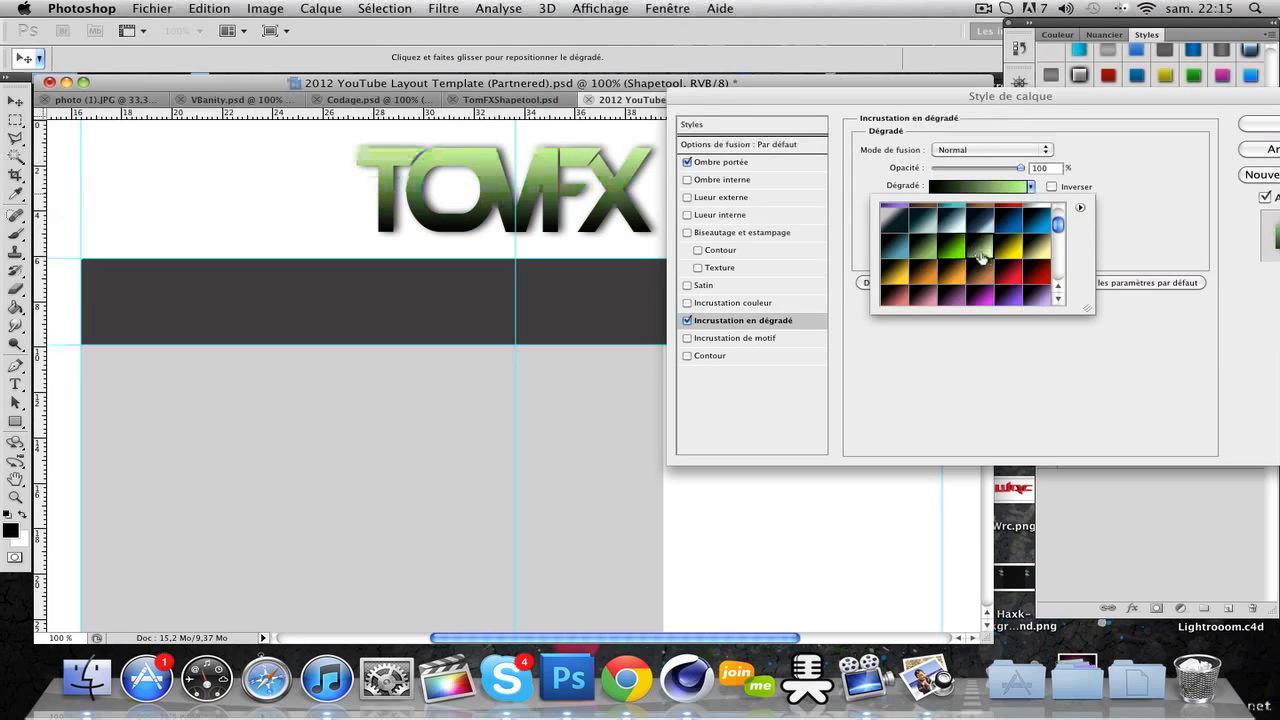
{"action": "left_click", "coordinate": [975, 270]}
{"action": "scroll", "coordinate": [960, 278], "scroll_direction": "down", "scroll_amount": 10}
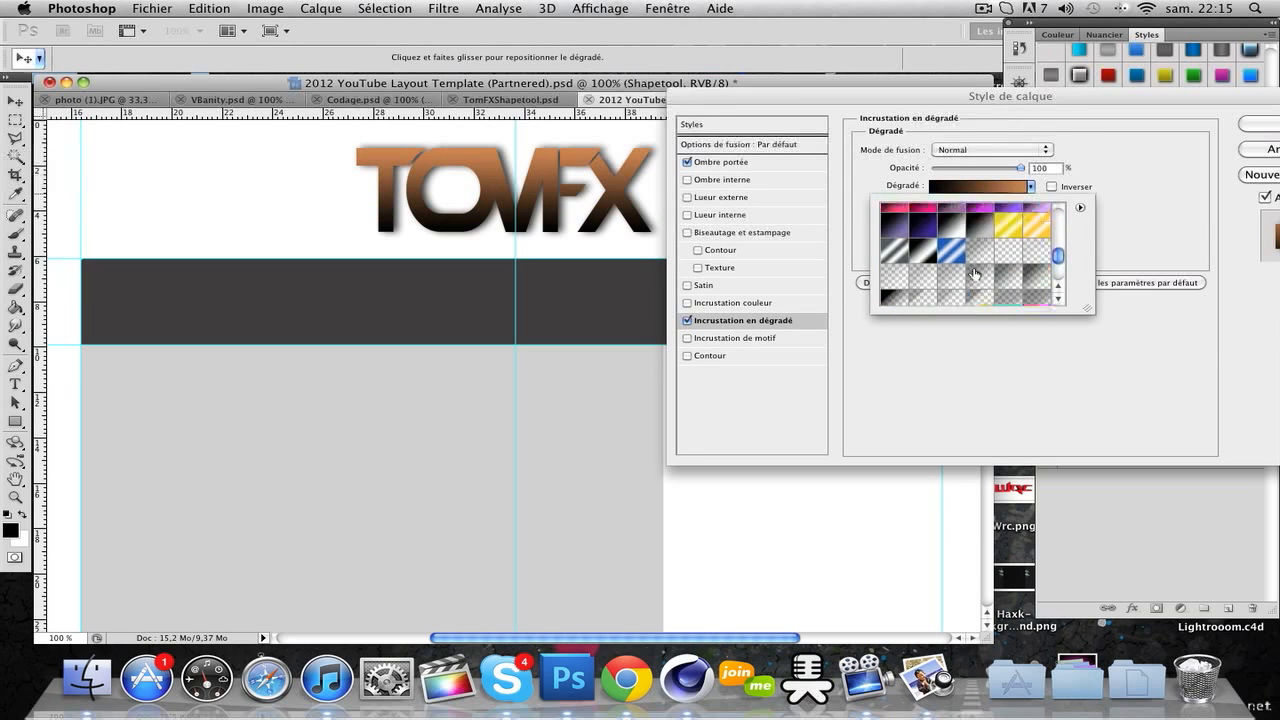
{"action": "left_click", "coordinate": [912, 290]}
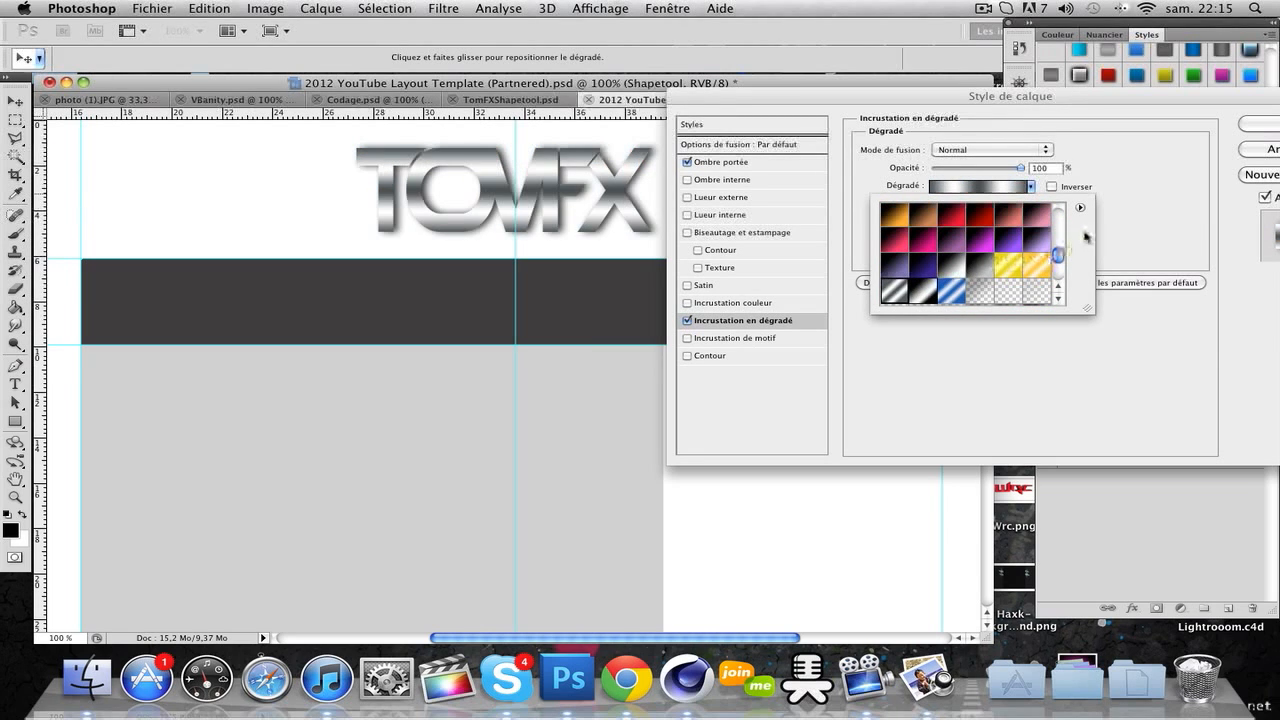
{"action": "left_click", "coordinate": [1000, 149]}
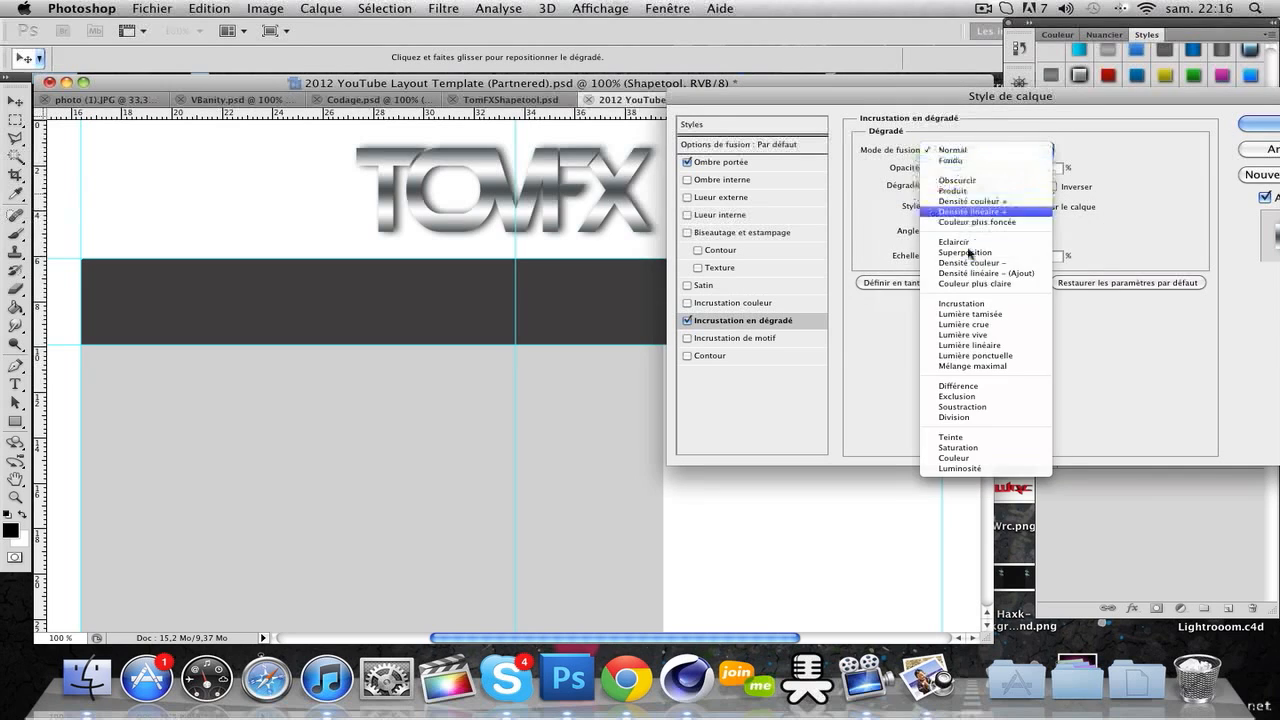
{"action": "left_click", "coordinate": [940, 303]}
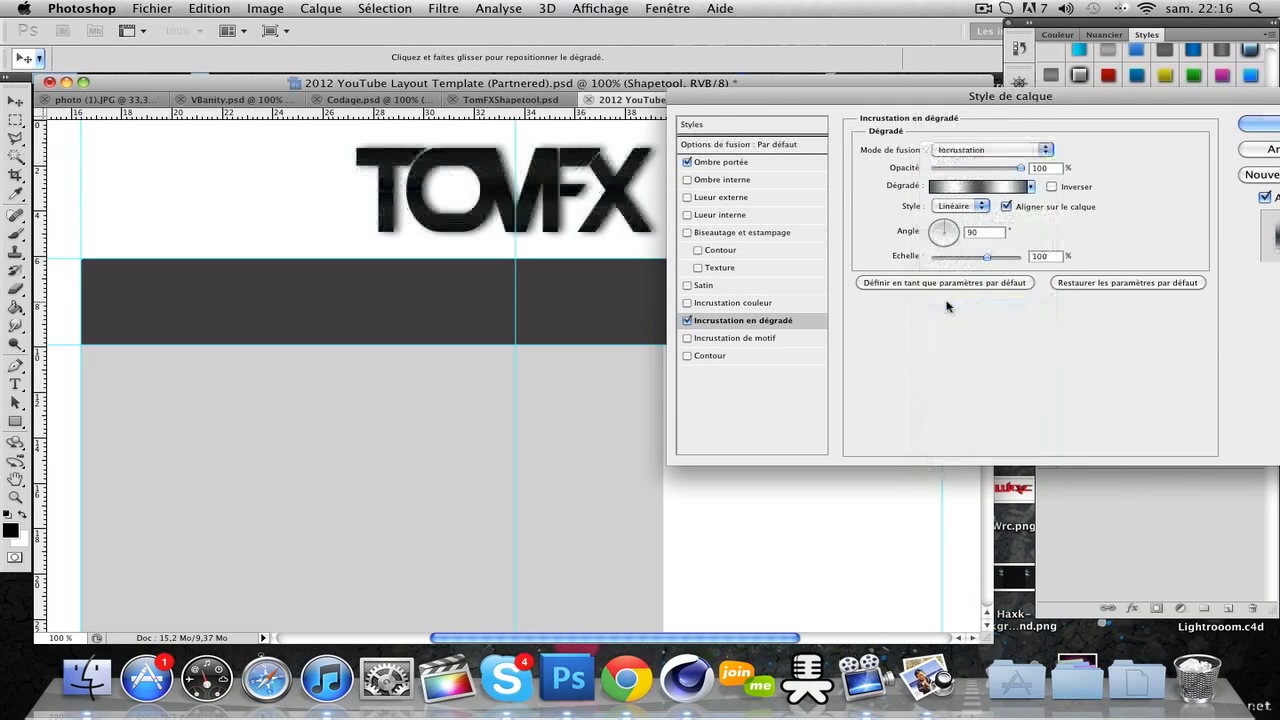
Edit the overlay's Silver gradient and remove its three intermediate colour stops, leaving only the two end stops
{"action": "left_click", "coordinate": [973, 187]}
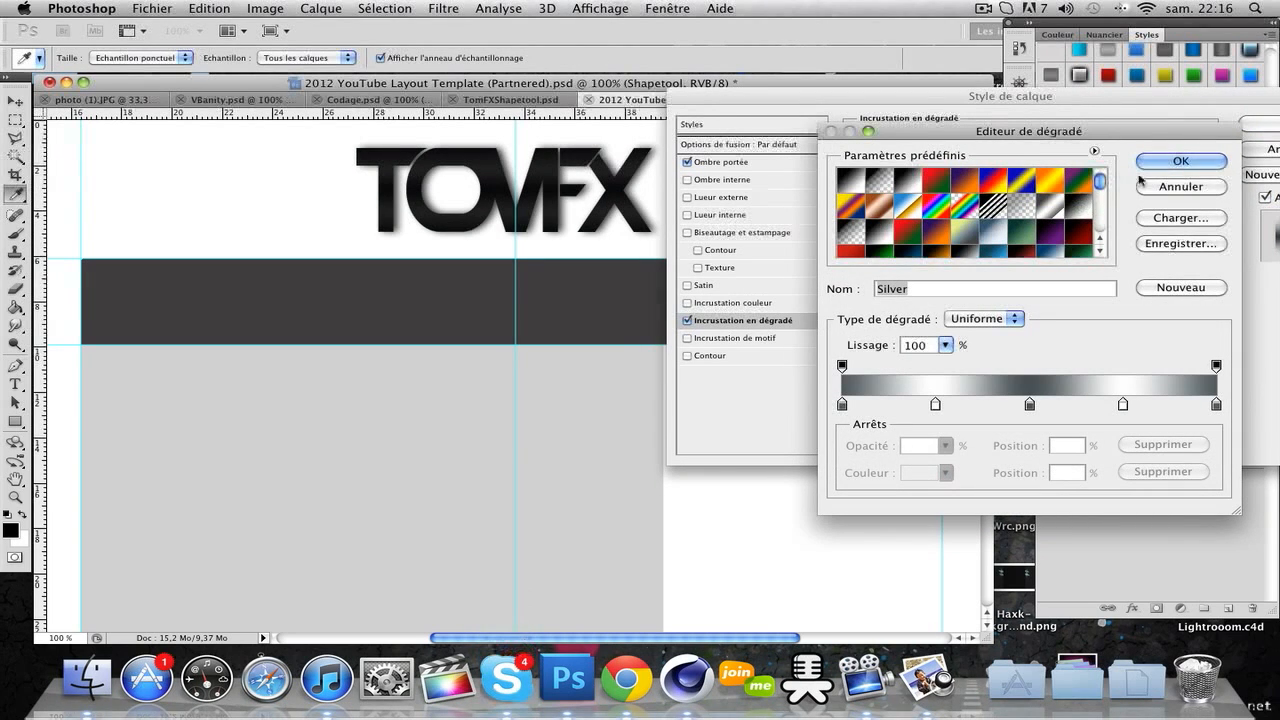
{"action": "left_click", "coordinate": [842, 406]}
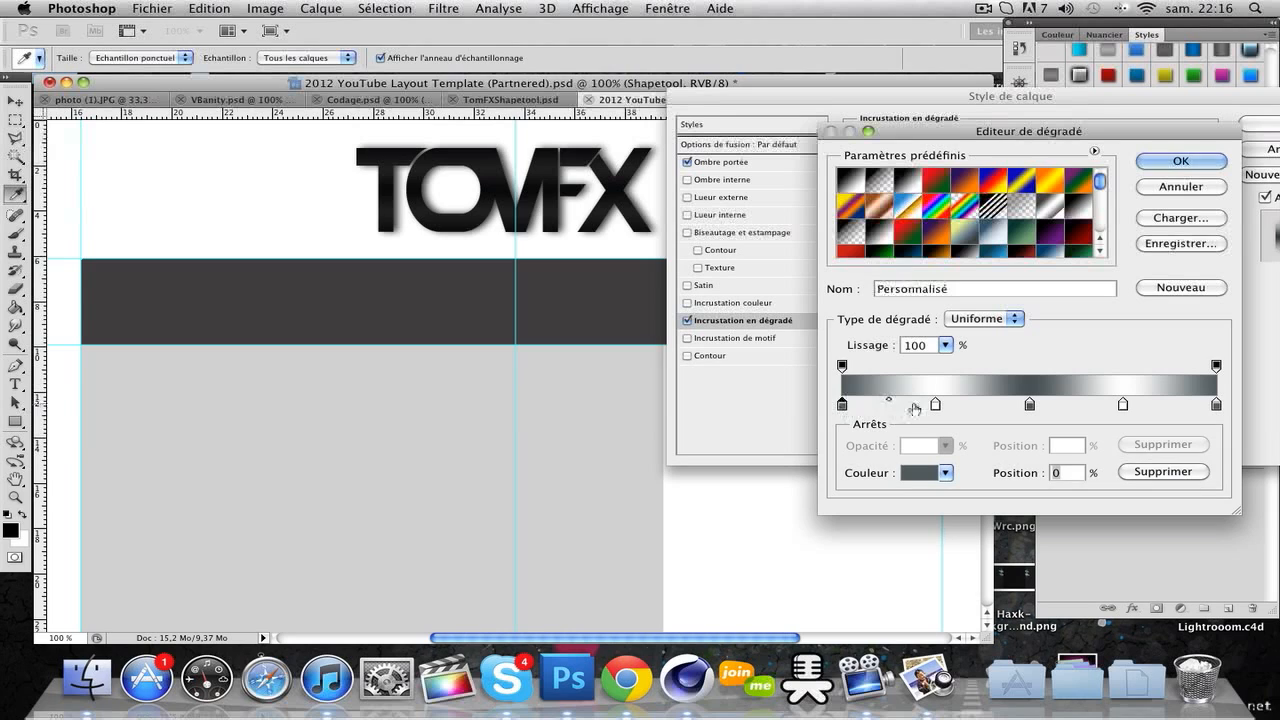
{"action": "left_click", "coordinate": [934, 406]}
{"action": "left_click_drag", "start_coordinate": [934, 406], "coordinate": [1029, 408]}
{"action": "left_click", "coordinate": [1029, 405]}
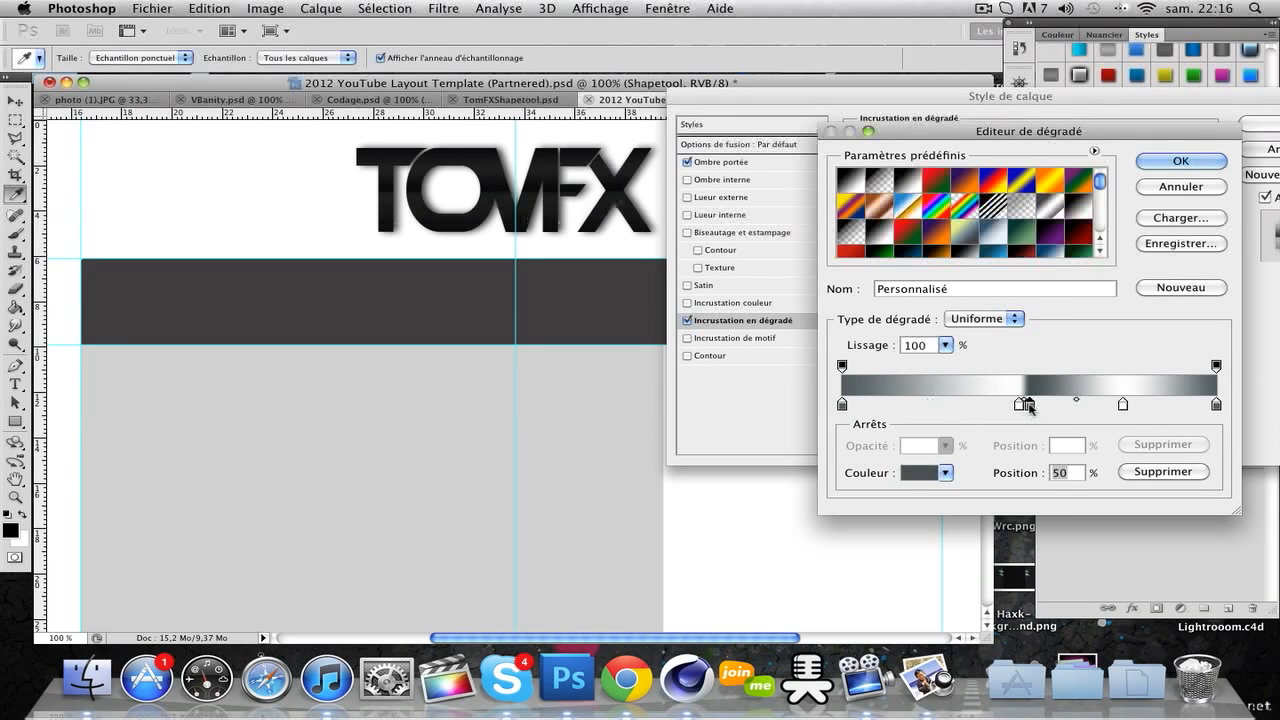
{"action": "left_click_drag", "start_coordinate": [1124, 406], "coordinate": [1120, 389]}
{"action": "left_click_drag", "start_coordinate": [1031, 407], "coordinate": [1015, 377]}
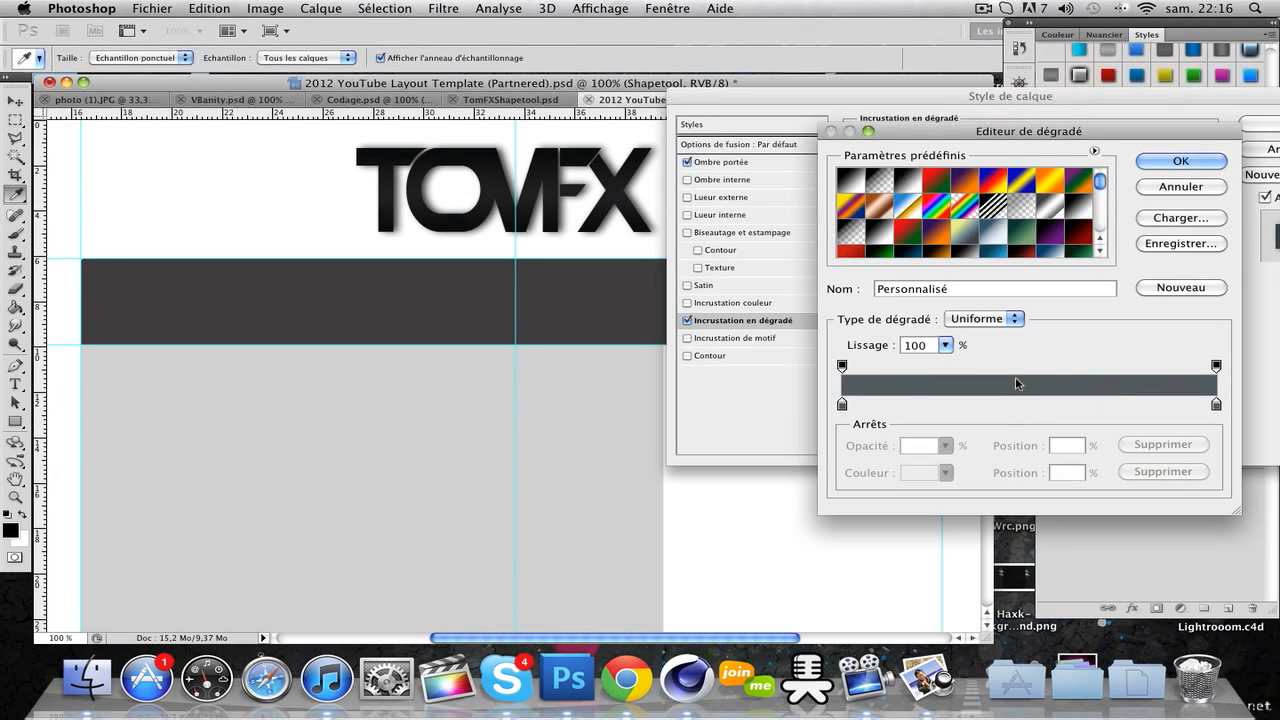
Add a white colour stop near the start of the gradient and set the first end stop to black
{"action": "left_click", "coordinate": [901, 404]}
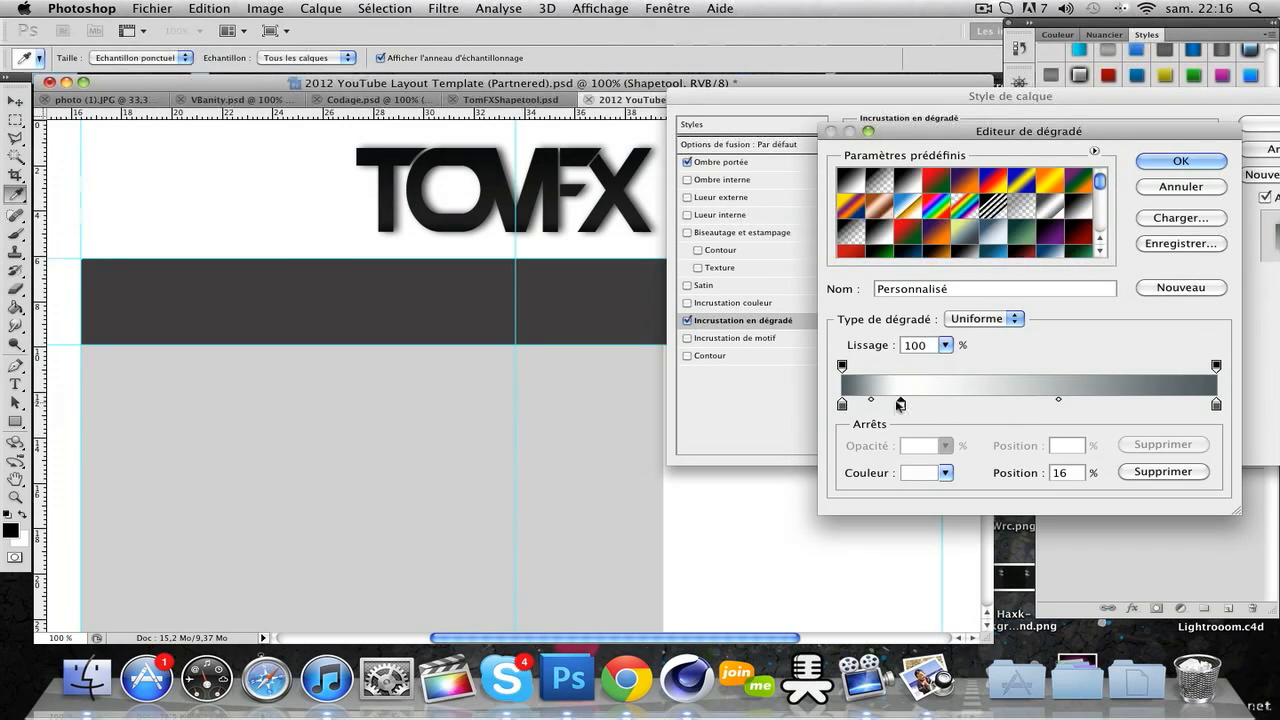
{"action": "mouse_move", "coordinate": [901, 404]}
{"action": "left_mouse_down"}
{"action": "mouse_move", "coordinate": [935, 404]}
{"action": "mouse_move", "coordinate": [913, 404]}
{"action": "left_mouse_up"}
{"action": "left_click", "coordinate": [842, 404]}
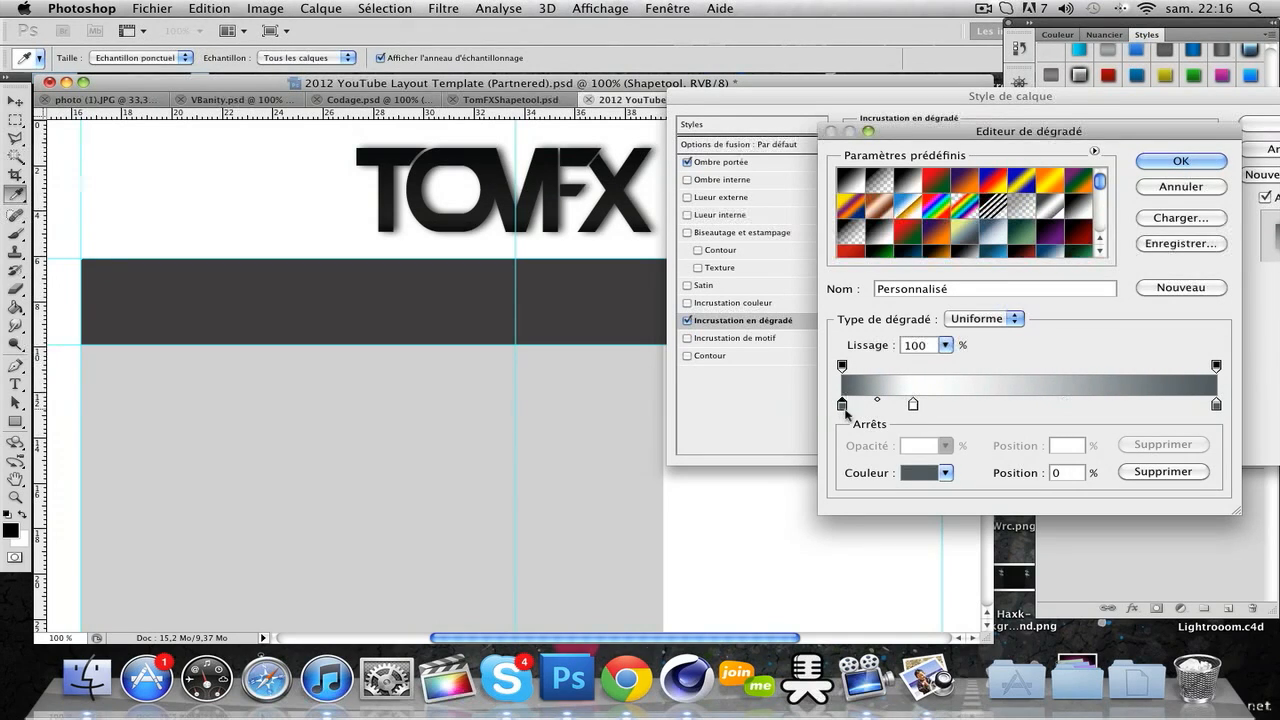
{"action": "left_click", "coordinate": [912, 479]}
{"action": "left_click_drag", "start_coordinate": [732, 450], "coordinate": [823, 589]}
{"action": "left_click", "coordinate": [1030, 375]}
Replace the single white stop with two white stops near the gradient's middle, at positions 50% and 54%
{"action": "left_click_drag", "start_coordinate": [911, 405], "coordinate": [1012, 408]}
{"action": "left_click", "coordinate": [921, 403]}
{"action": "left_click_drag", "start_coordinate": [923, 401], "coordinate": [1005, 402]}
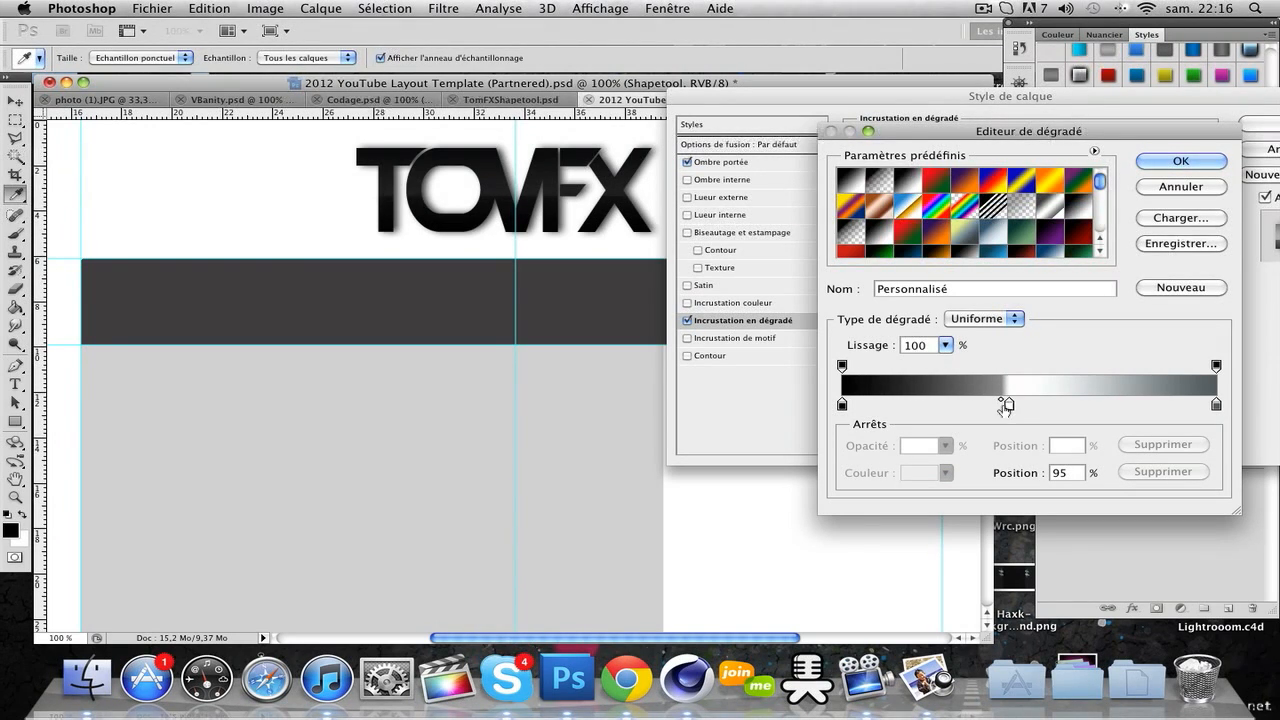
{"action": "left_click", "coordinate": [1008, 404]}
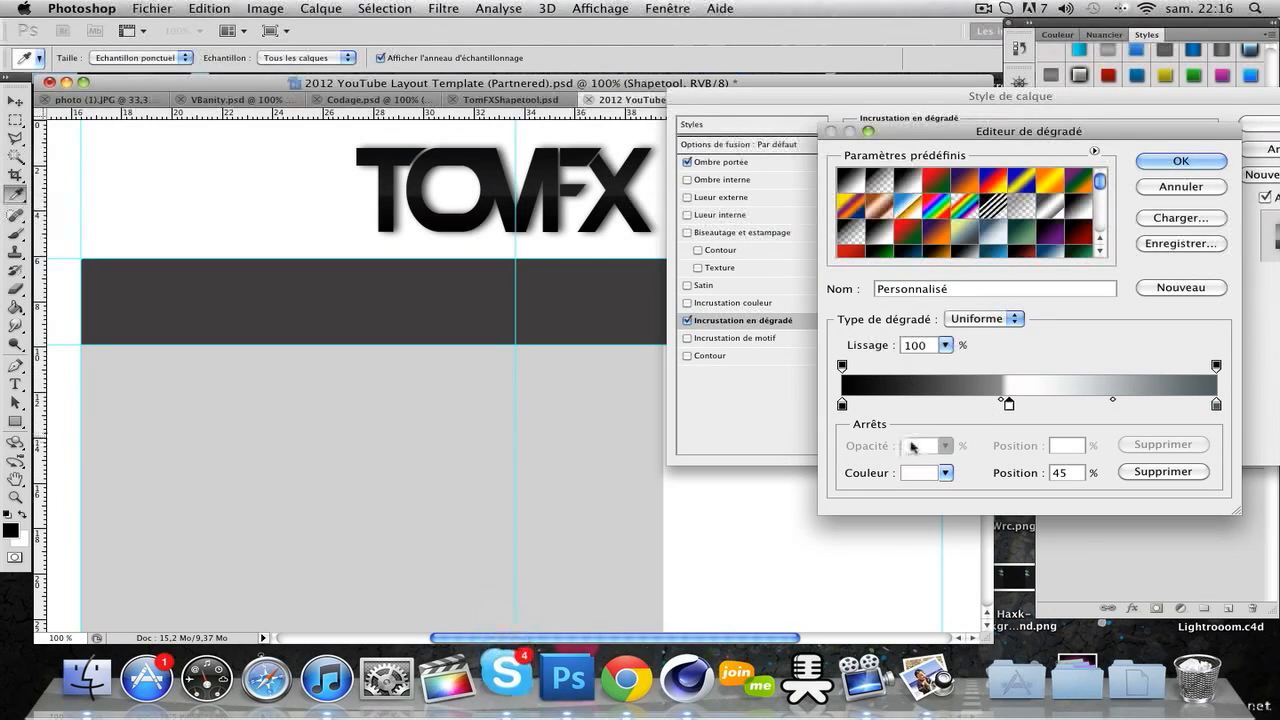
{"action": "left_click_drag", "start_coordinate": [1030, 405], "coordinate": [1060, 402]}
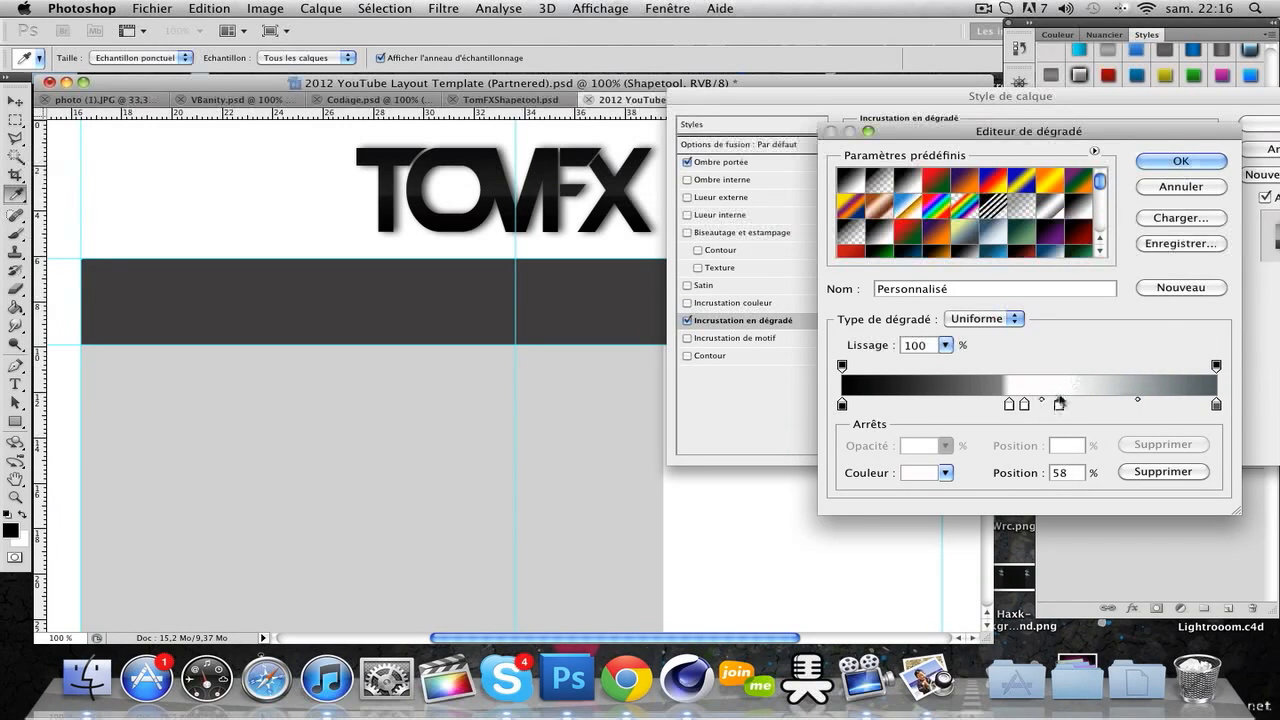
{"action": "key", "text": "BackSpace"}
{"action": "mouse_move", "coordinate": [1024, 406]}
{"action": "left_mouse_down"}
{"action": "mouse_move", "coordinate": [1057, 407]}
{"action": "mouse_move", "coordinate": [1020, 406]}
{"action": "mouse_move", "coordinate": [1031, 409]}
{"action": "left_mouse_up"}
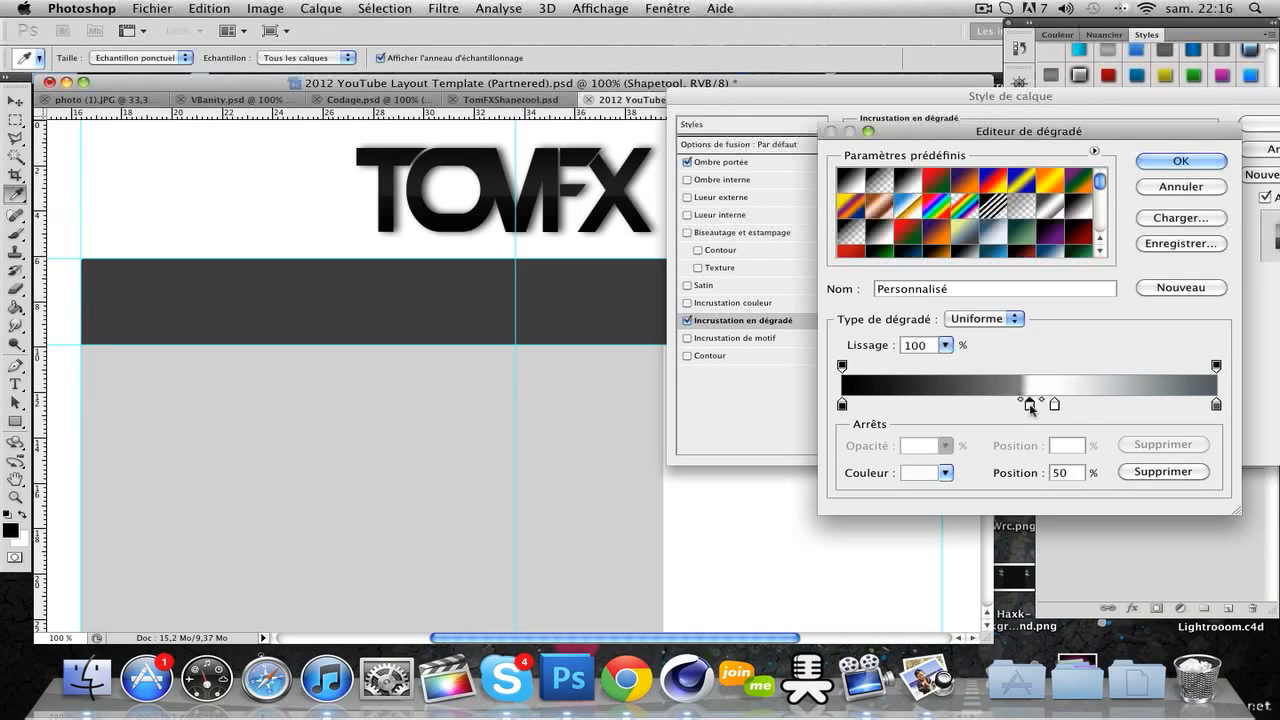
{"action": "left_click_drag", "start_coordinate": [1054, 406], "coordinate": [1045, 408]}
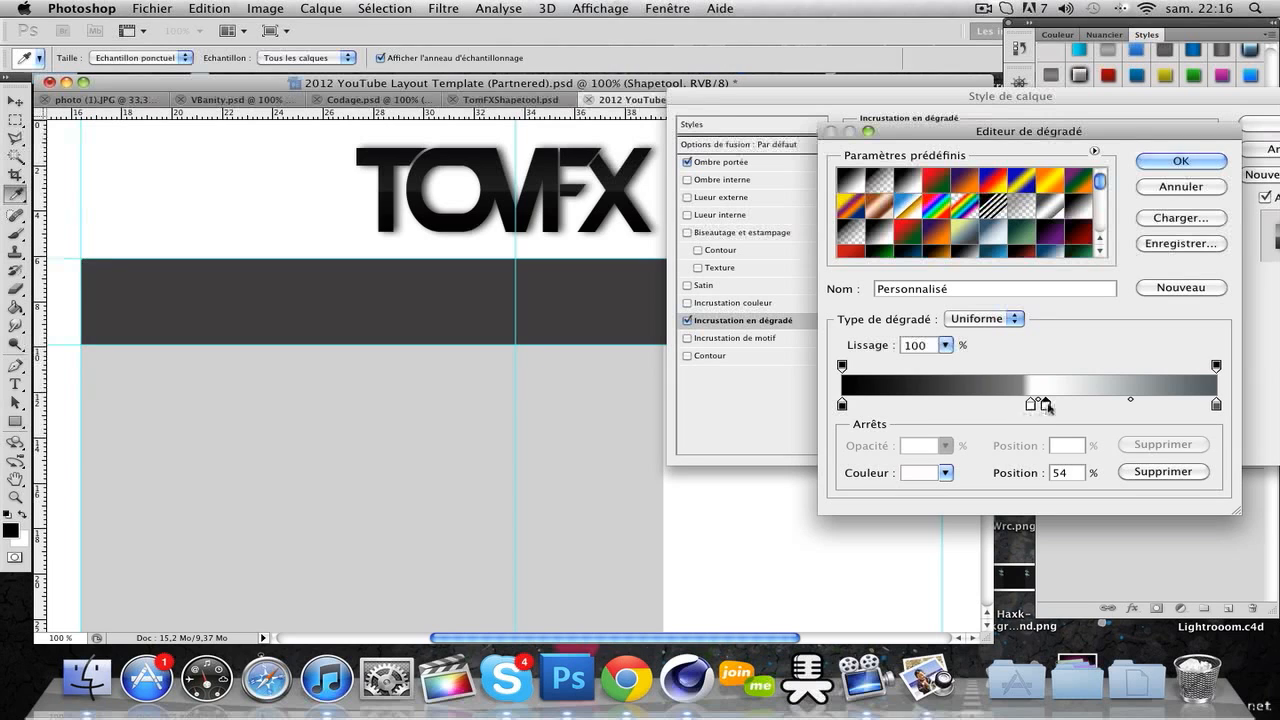
Recolour the gradient's 54% colour stop to the light grey eaeaea
{"action": "left_click", "coordinate": [910, 473]}
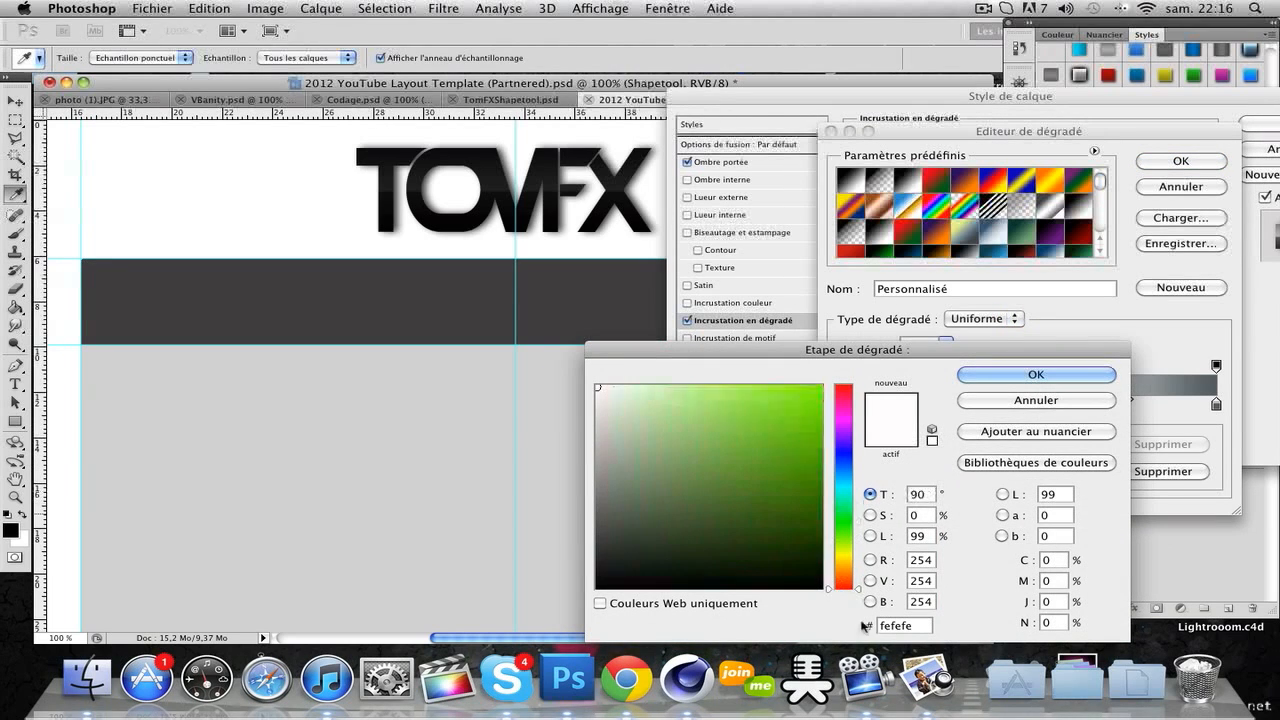
{"action": "left_click_drag", "start_coordinate": [781, 571], "coordinate": [823, 589]}
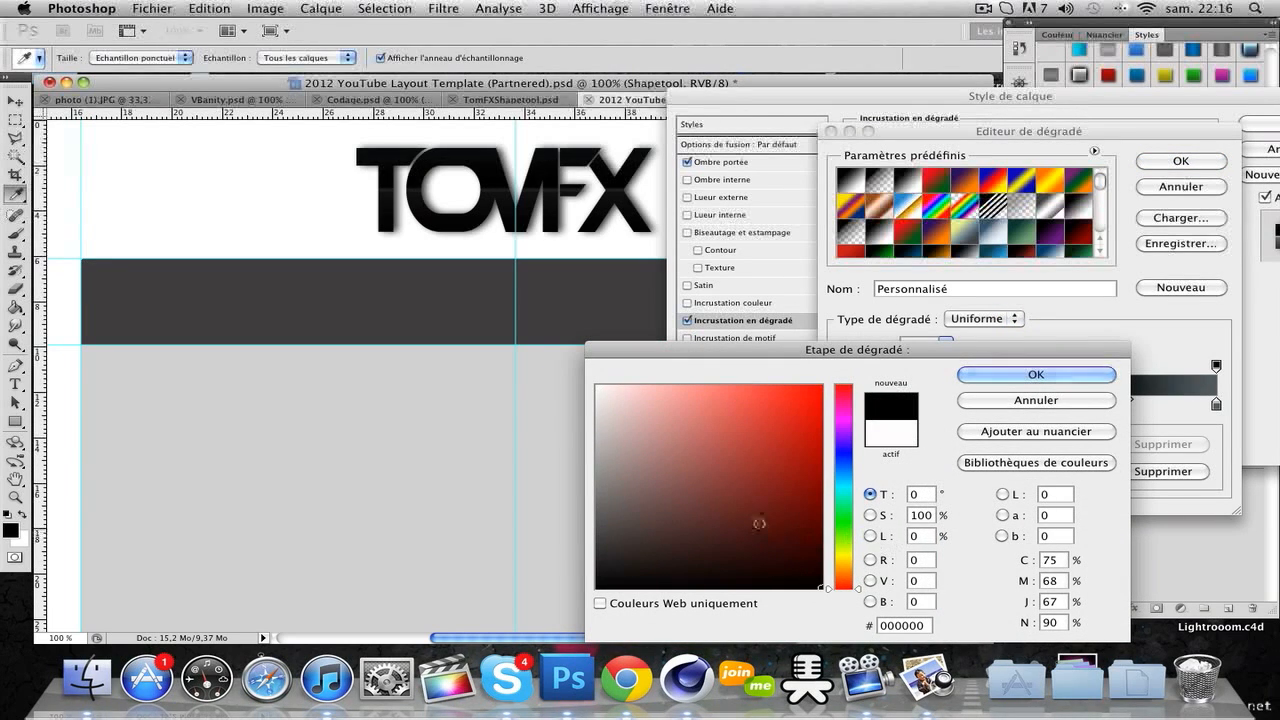
{"action": "left_click", "coordinate": [540, 180]}
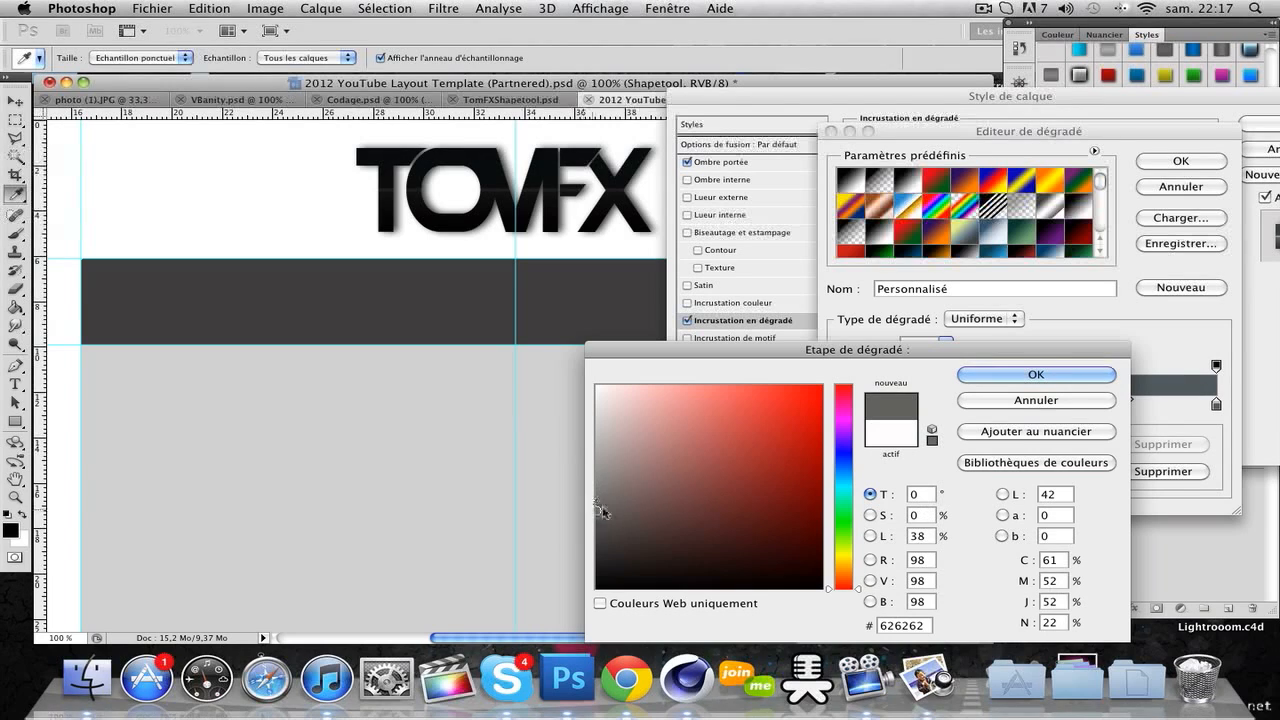
{"action": "left_click", "coordinate": [573, 412]}
{"action": "left_click_drag", "start_coordinate": [676, 411], "coordinate": [555, 401]}
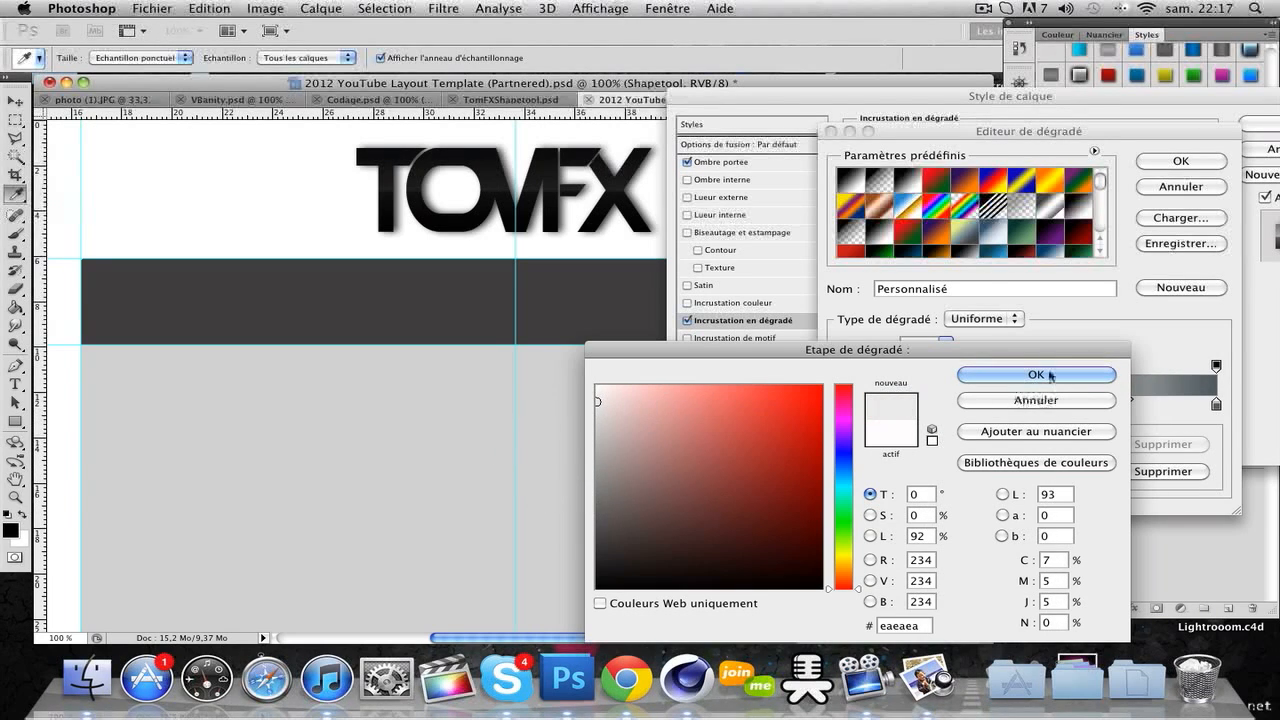
{"action": "left_click", "coordinate": [1042, 374]}
Set the gradient's 100% end stop to black and accept the edited gradient for the logo's overlay
{"action": "left_click", "coordinate": [1216, 404]}
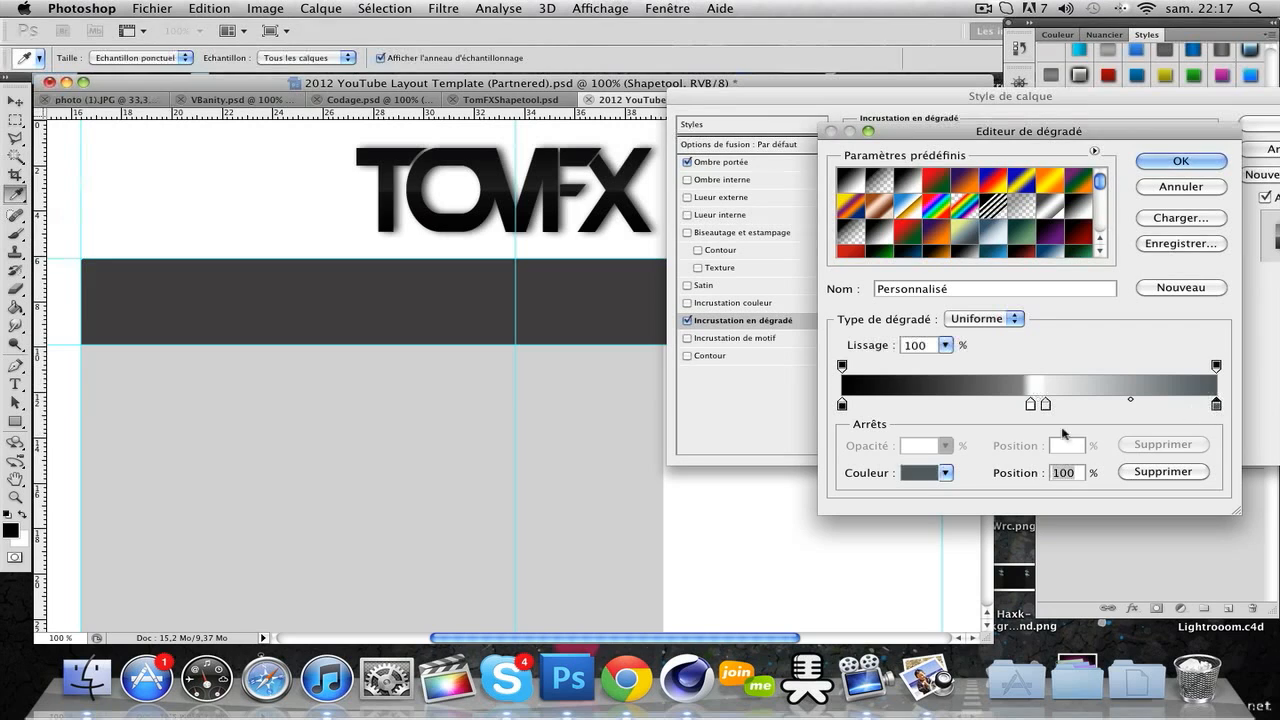
{"action": "left_click", "coordinate": [914, 474]}
{"action": "left_click_drag", "start_coordinate": [792, 560], "coordinate": [922, 634]}
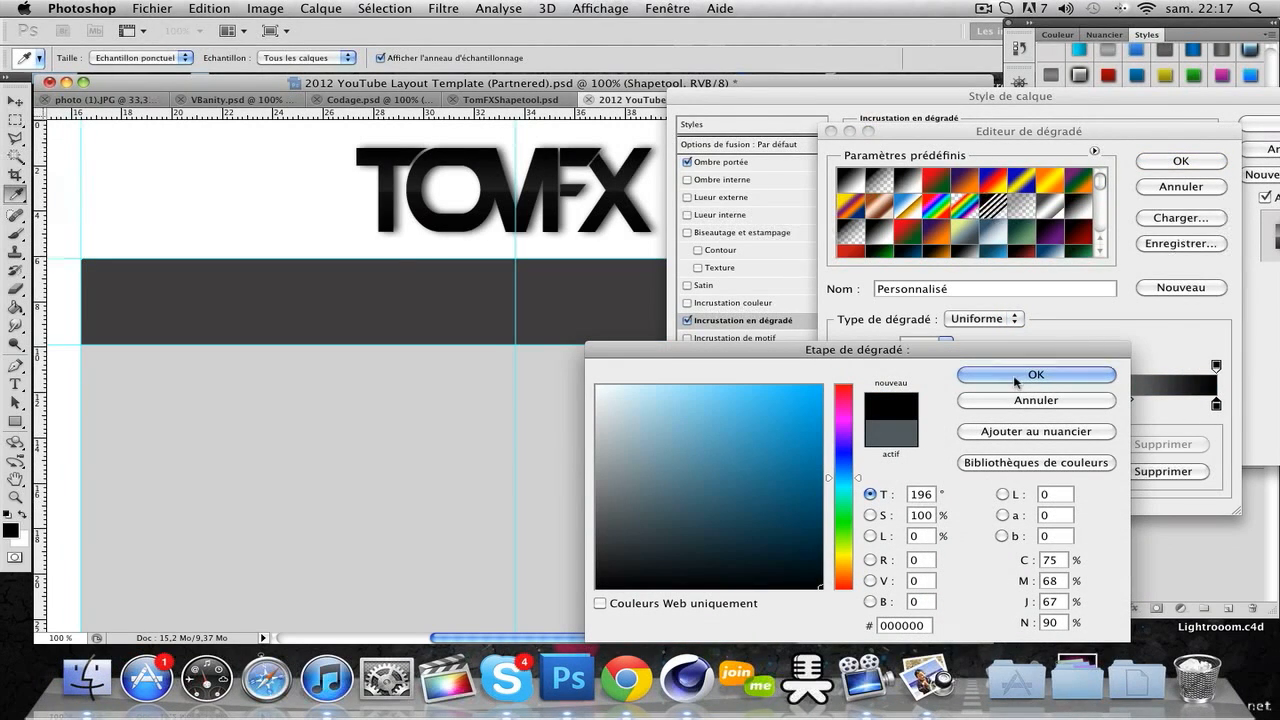
{"action": "left_click", "coordinate": [1038, 378]}
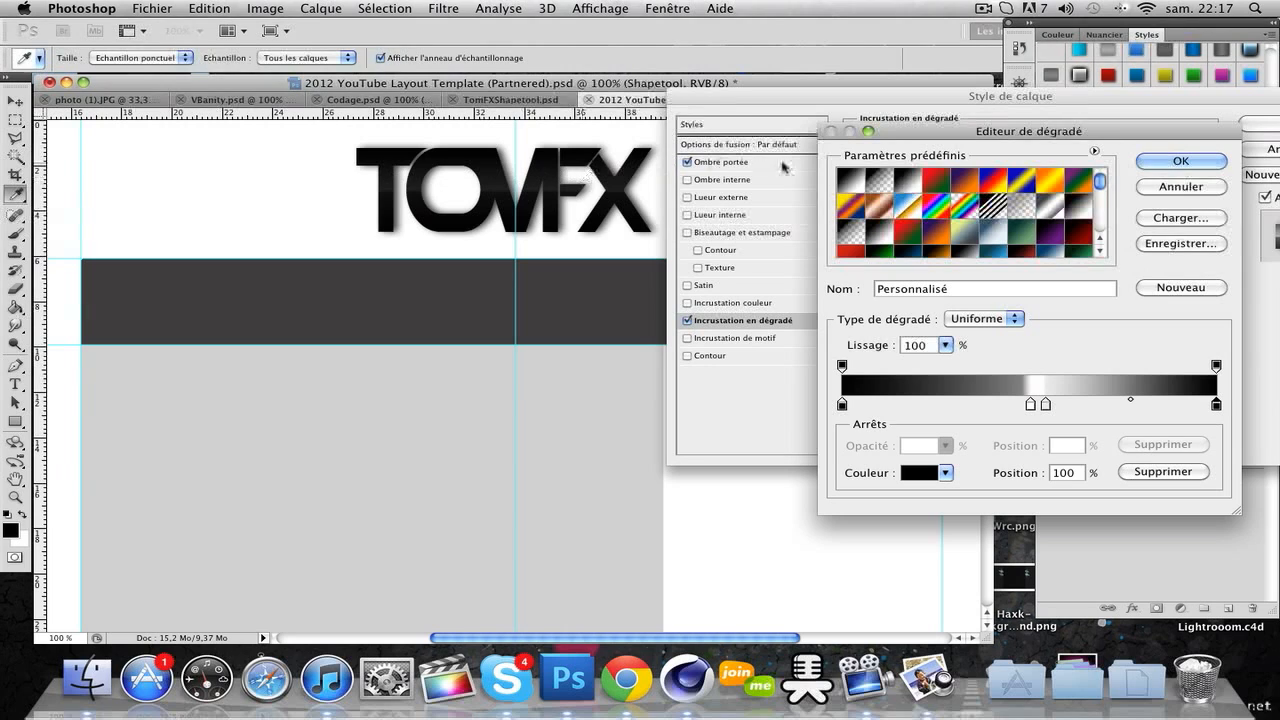
{"action": "left_click", "coordinate": [1155, 166]}
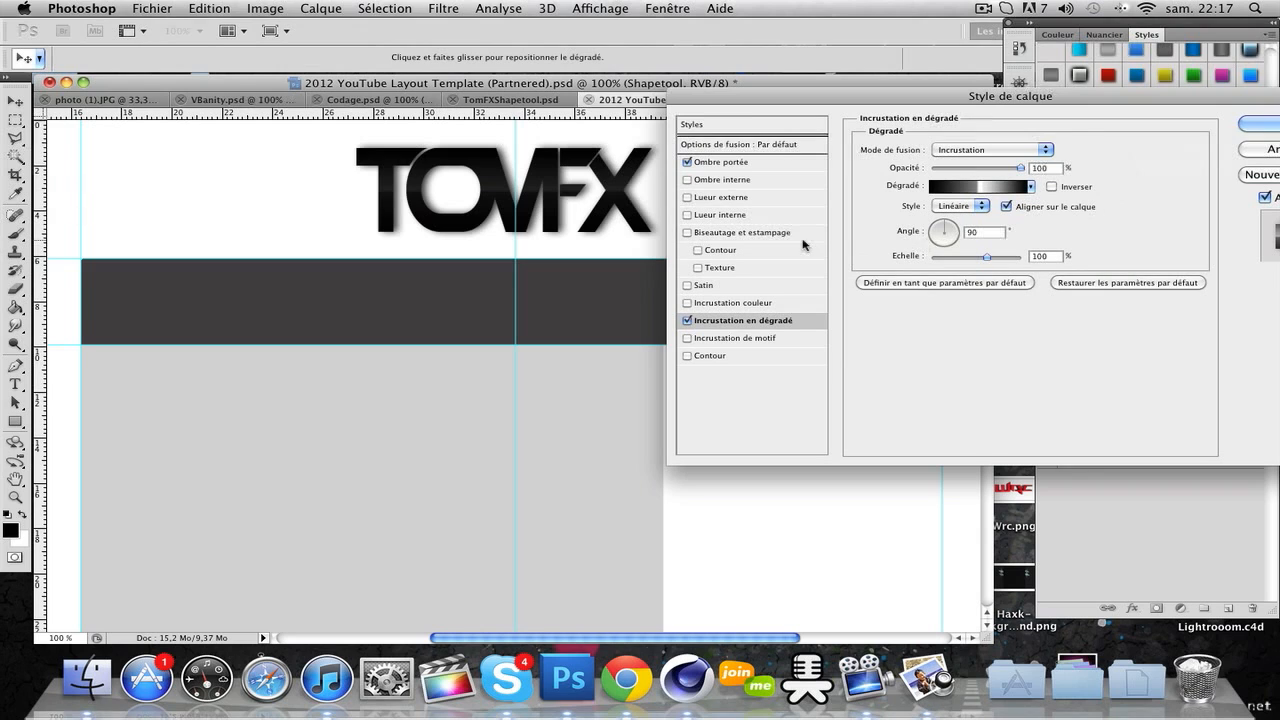
Try a black outer stroke on the logo with the Produit blend mode and 39% opacity, and turn it off again
{"action": "left_click", "coordinate": [705, 357]}
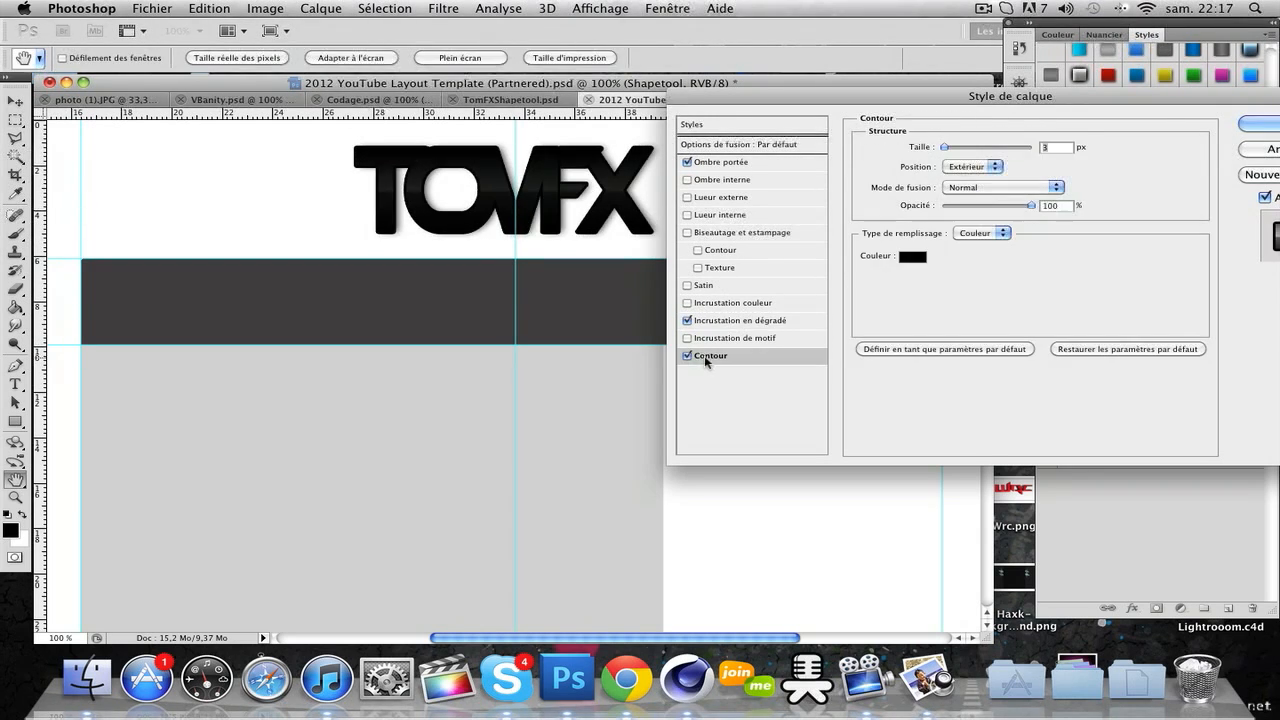
{"action": "left_click", "coordinate": [966, 190]}
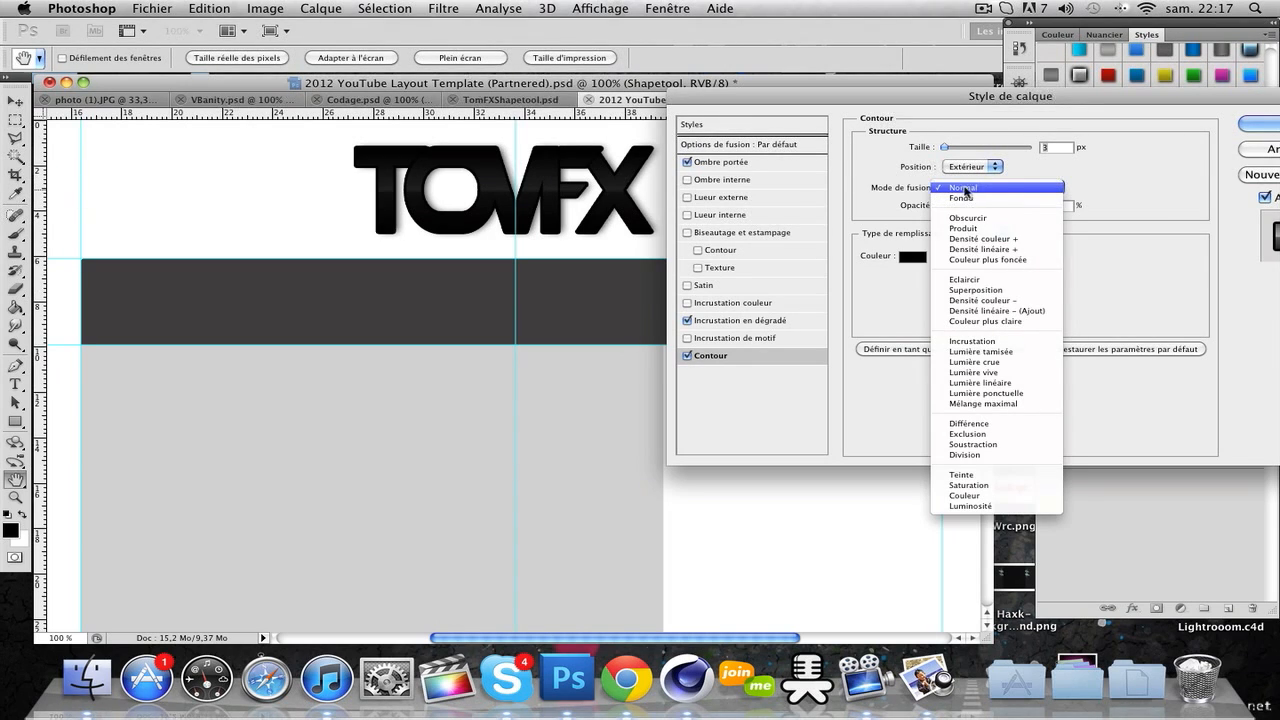
{"action": "left_click", "coordinate": [1010, 165]}
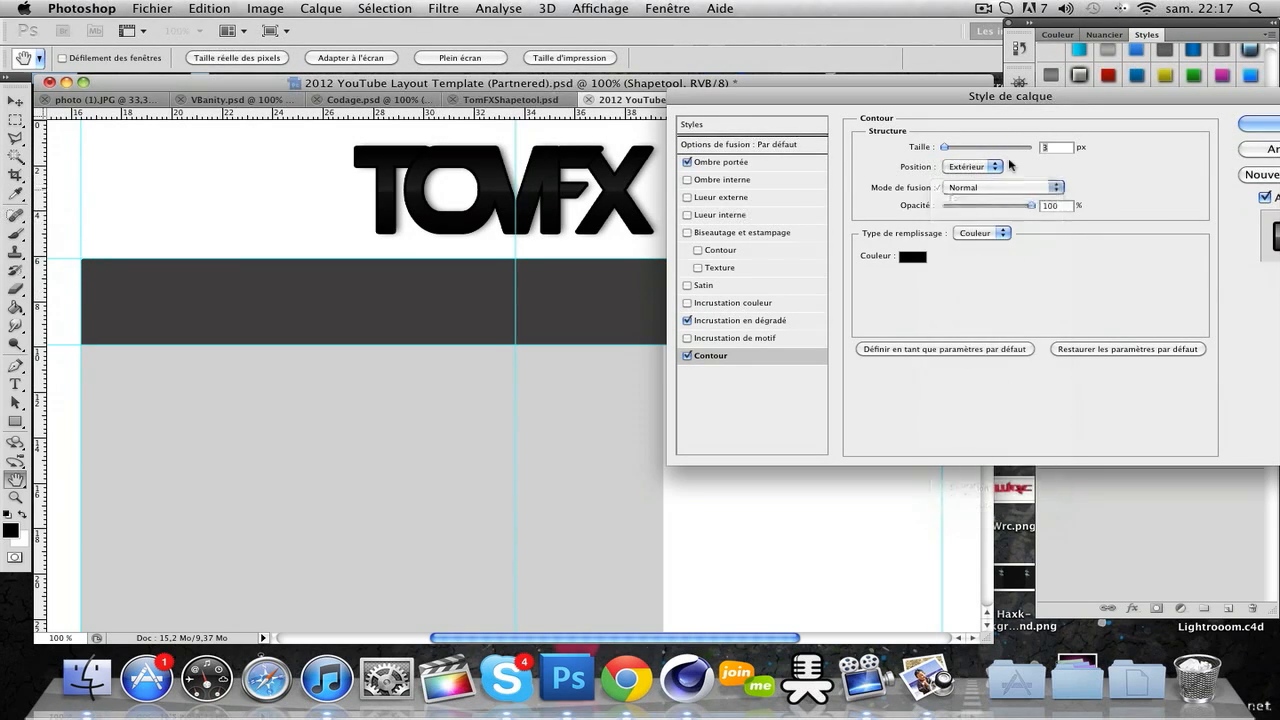
{"action": "left_click_drag", "start_coordinate": [980, 90], "coordinate": [896, 88]}
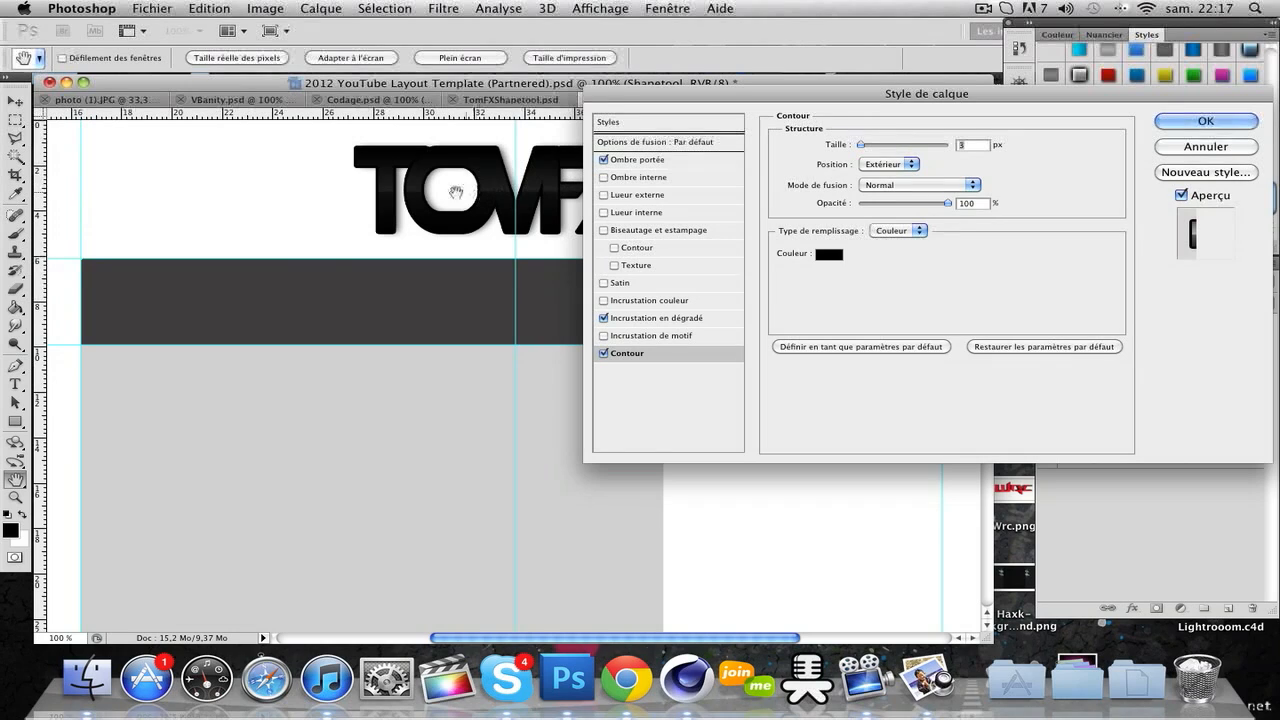
{"action": "left_click", "coordinate": [884, 185]}
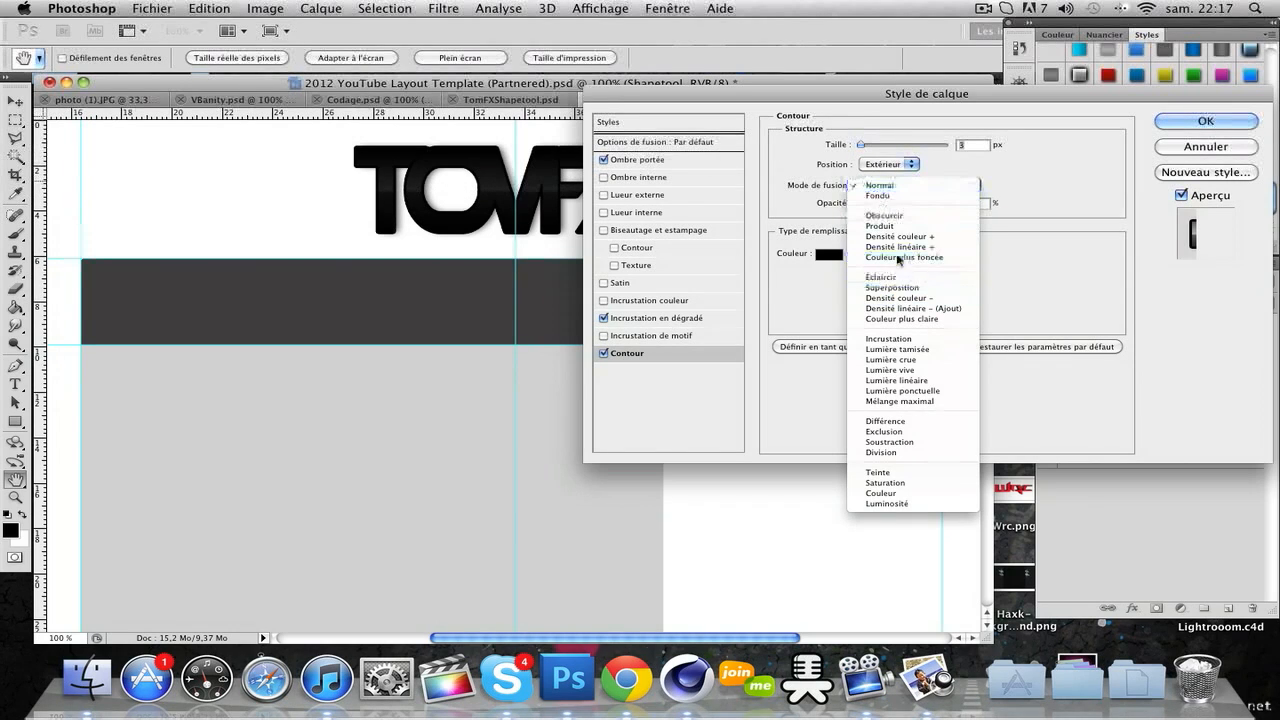
{"action": "left_click", "coordinate": [904, 232]}
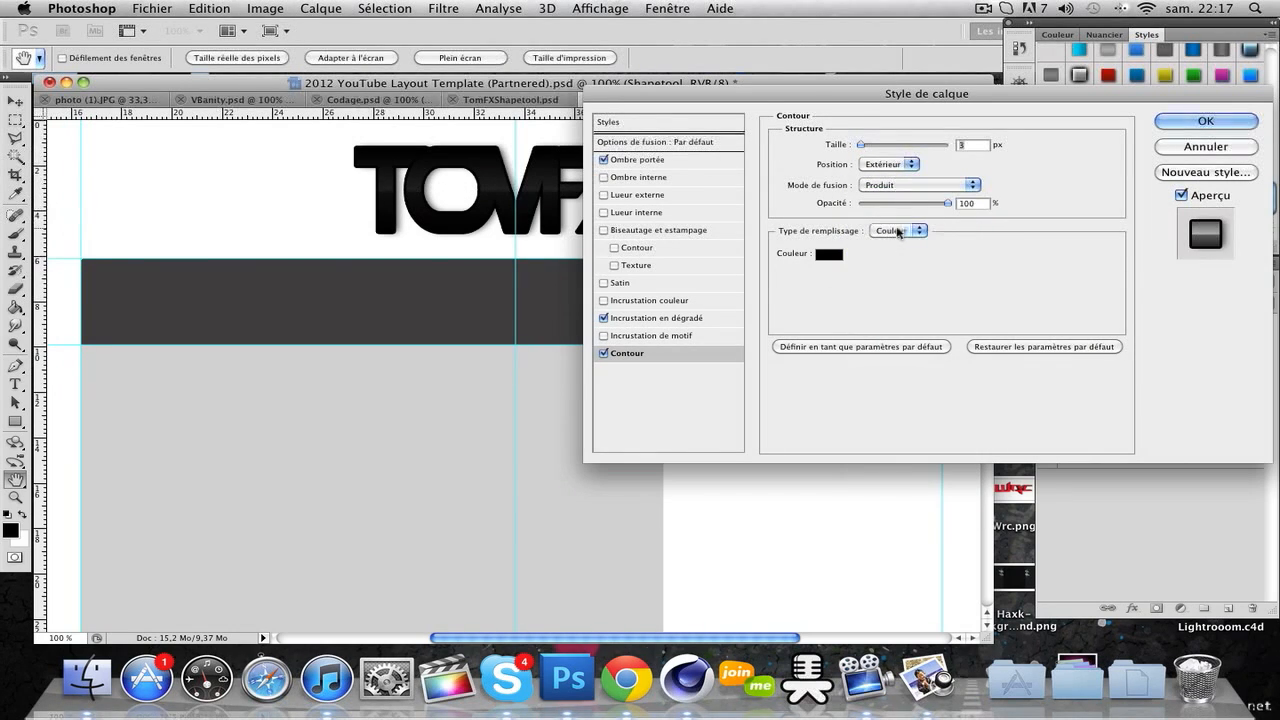
{"action": "mouse_move", "coordinate": [903, 205]}
{"action": "left_mouse_down"}
{"action": "mouse_move", "coordinate": [931, 206]}
{"action": "mouse_move", "coordinate": [873, 220]}
{"action": "mouse_move", "coordinate": [893, 205]}
{"action": "left_mouse_up"}
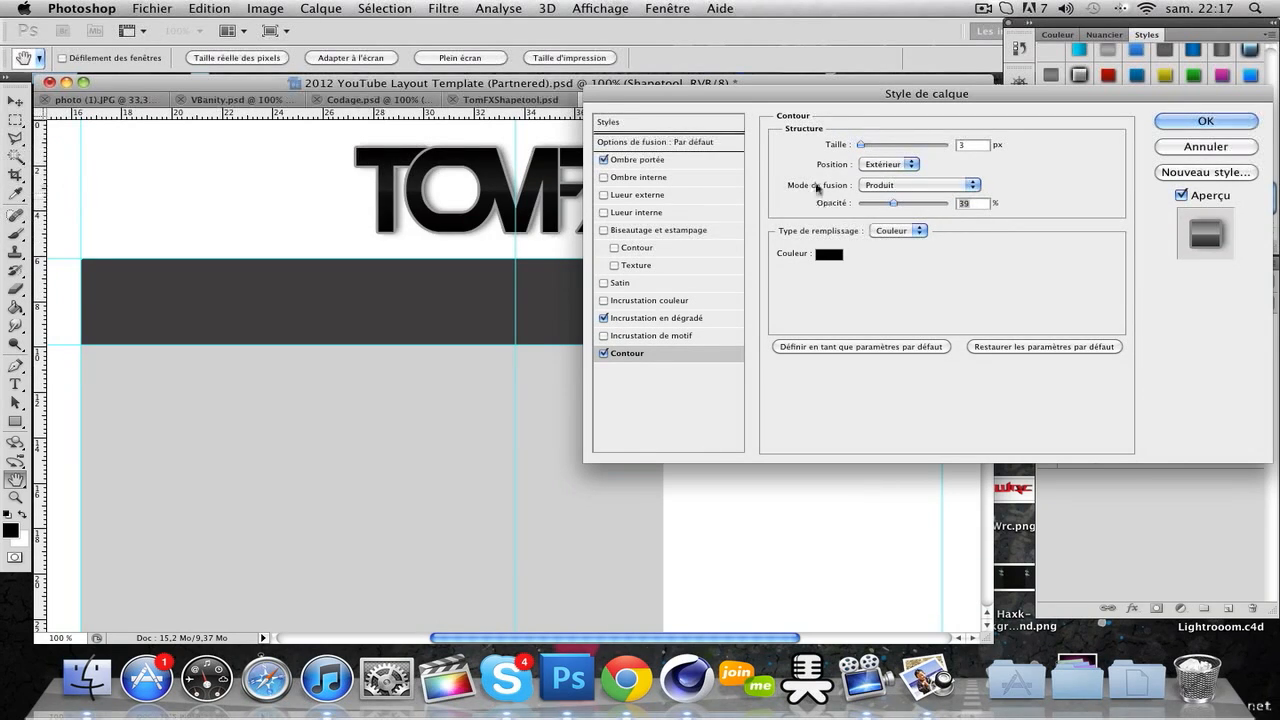
{"action": "left_click", "coordinate": [603, 353]}
Enable a pattern overlay on the TOMFX logo and choose the black-and-grey vertical stripe pattern
{"action": "left_click", "coordinate": [620, 338]}
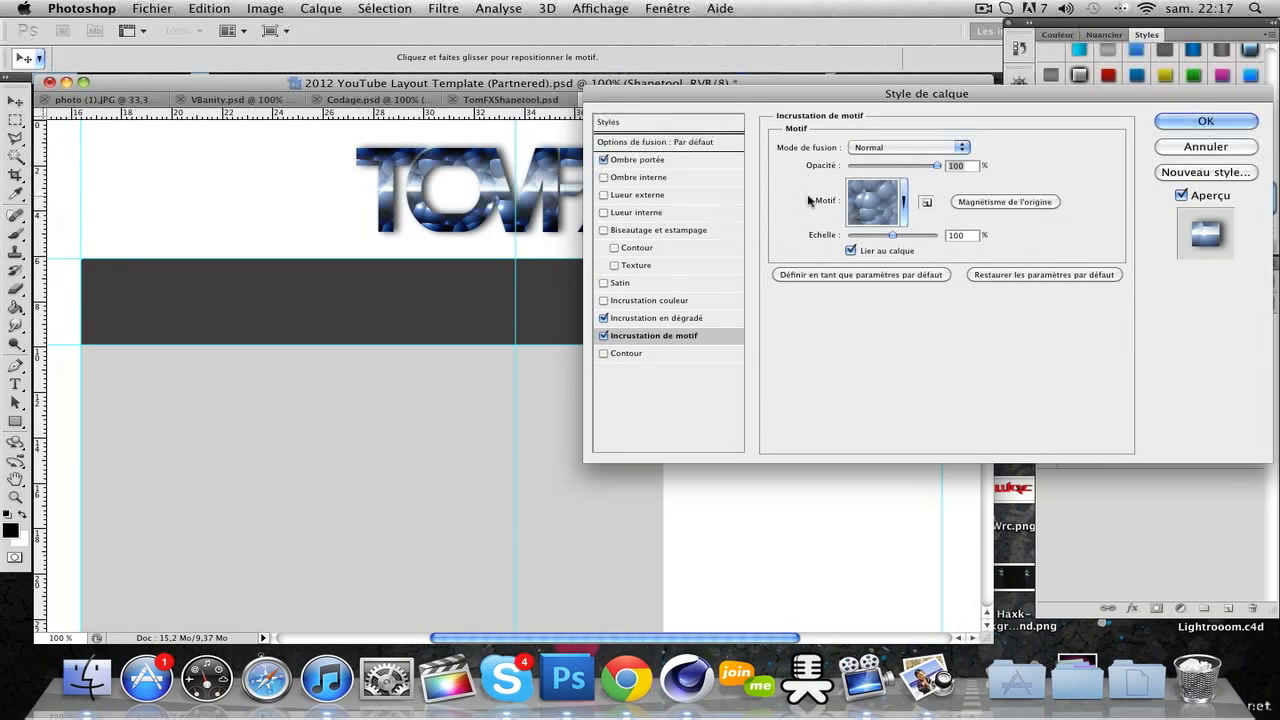
{"action": "left_click", "coordinate": [875, 201]}
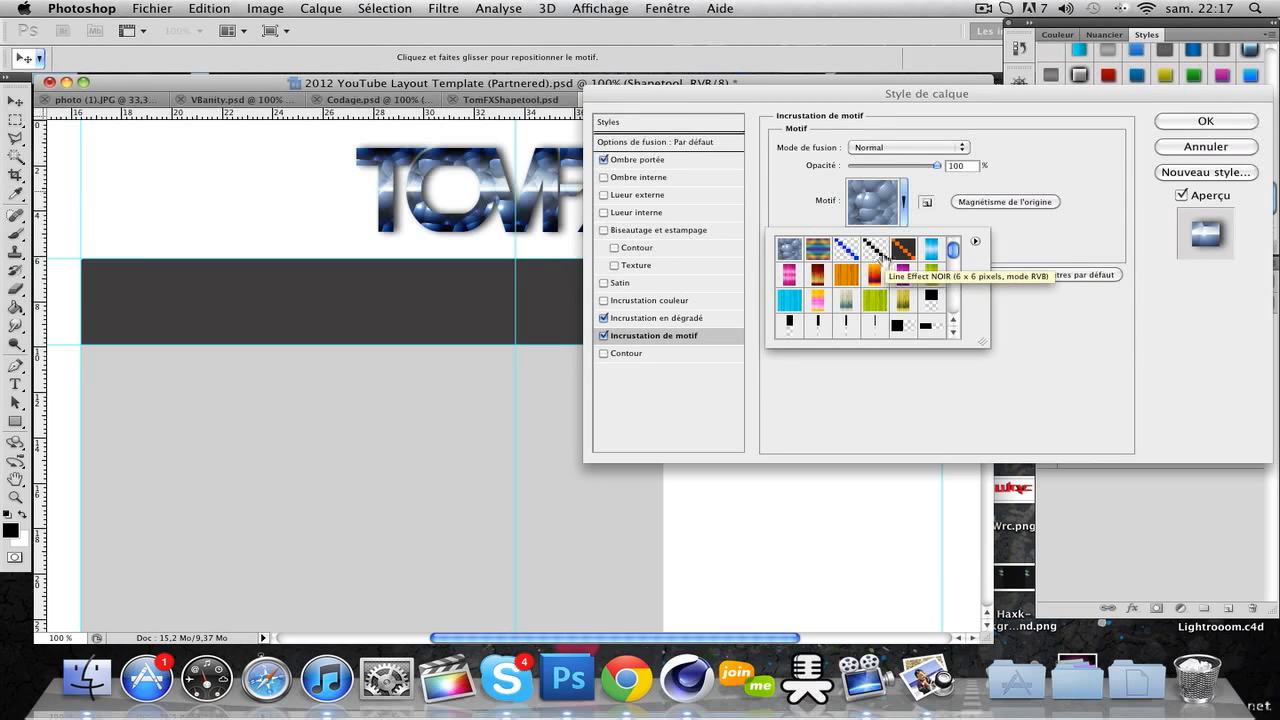
{"action": "left_click", "coordinate": [875, 250]}
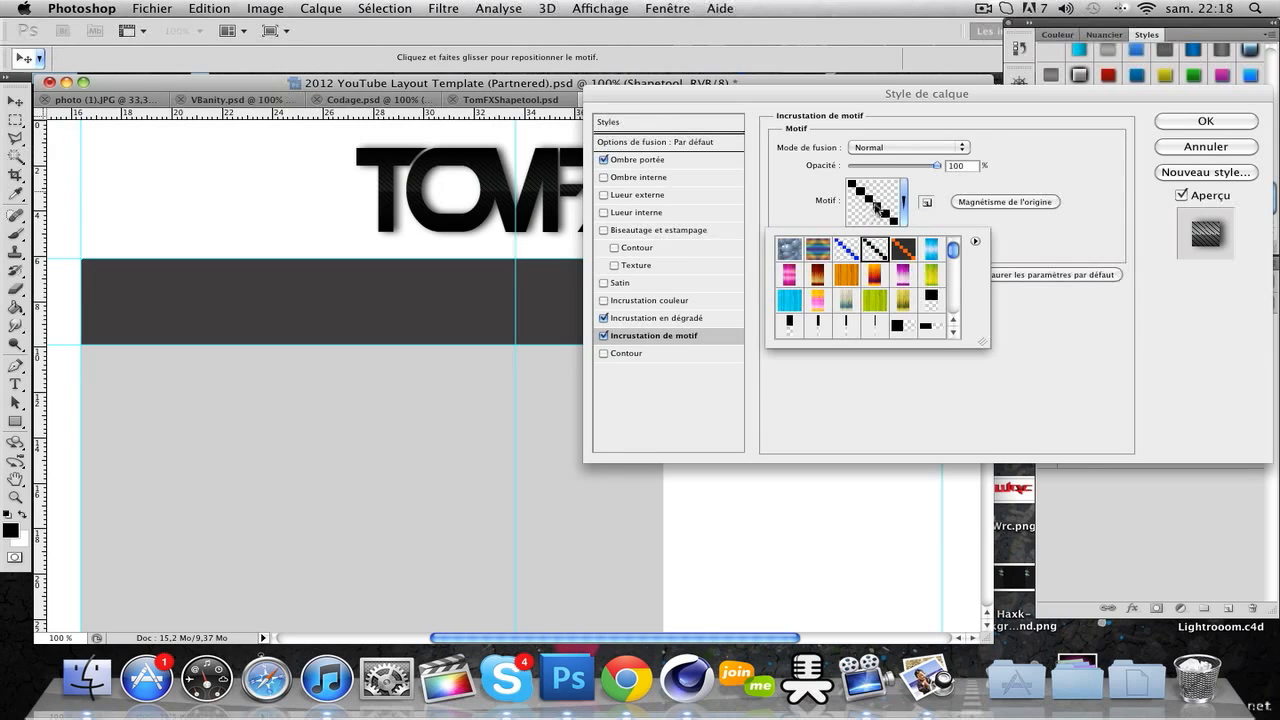
{"action": "left_click", "coordinate": [866, 224]}
{"action": "left_click", "coordinate": [866, 224]}
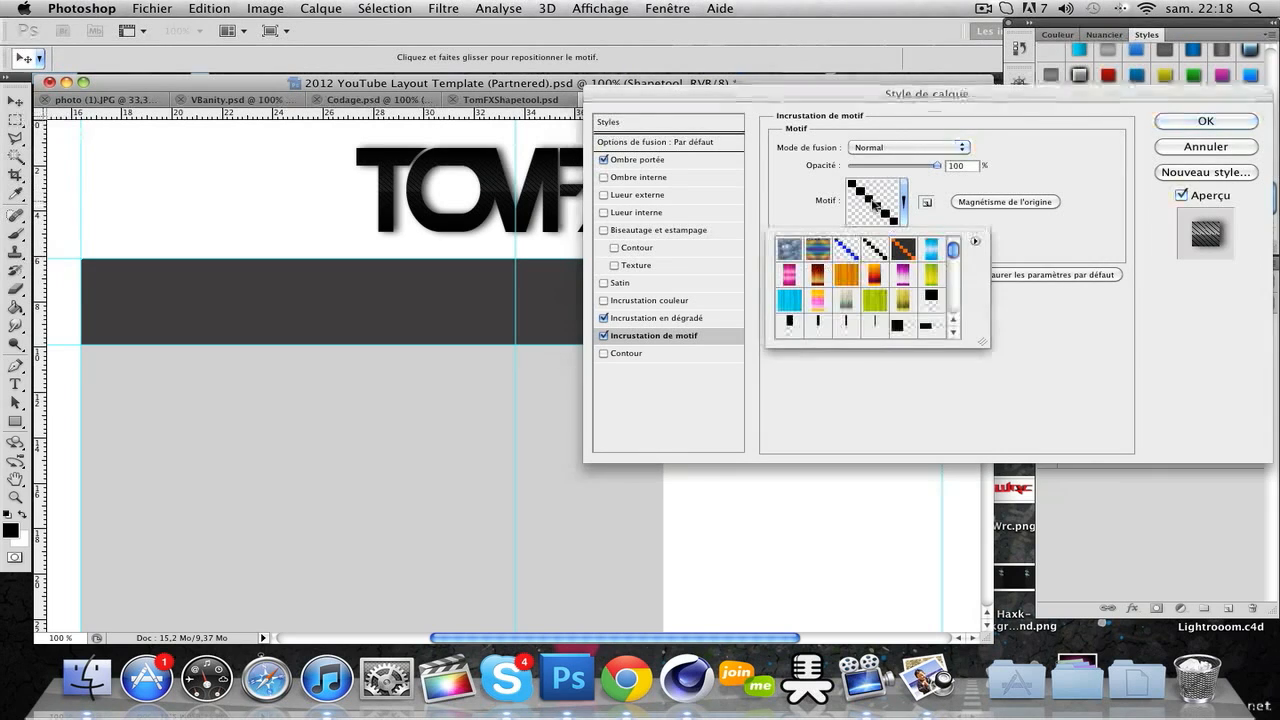
{"action": "scroll", "coordinate": [916, 307], "scroll_direction": "down", "scroll_amount": 1}
{"action": "scroll", "coordinate": [916, 307], "scroll_direction": "down", "scroll_amount": 5}
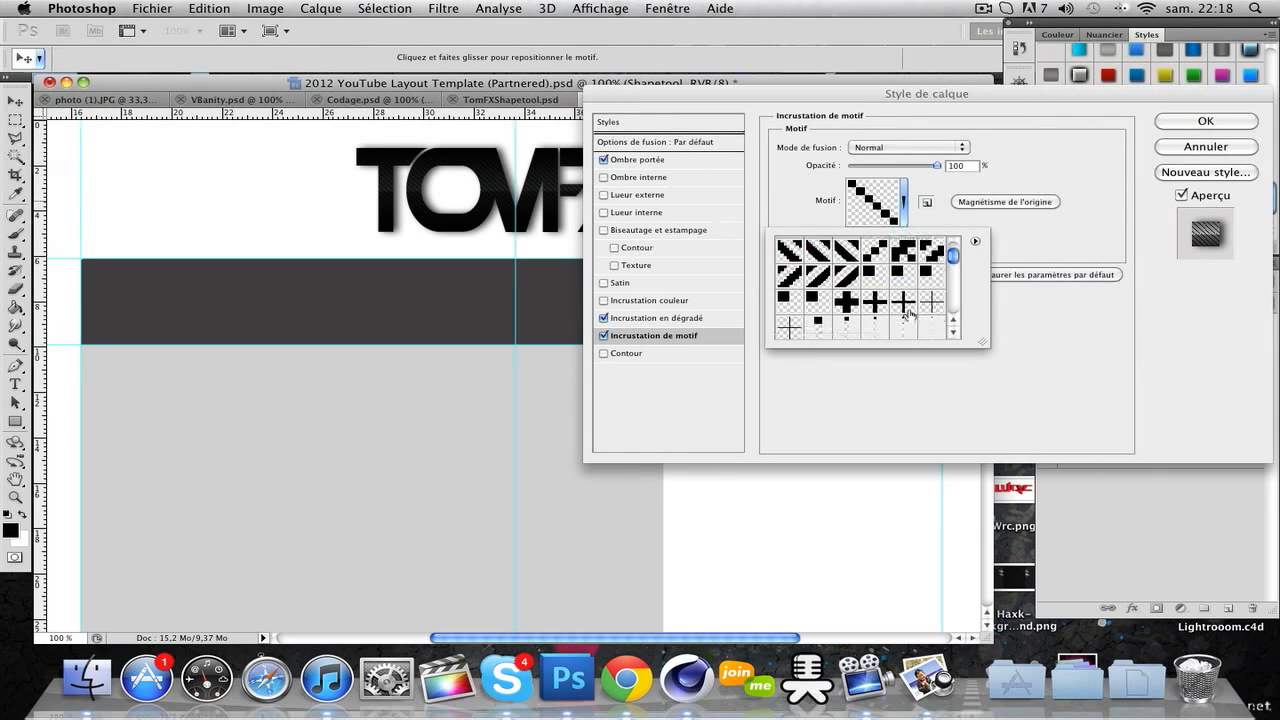
{"action": "left_click", "coordinate": [846, 301]}
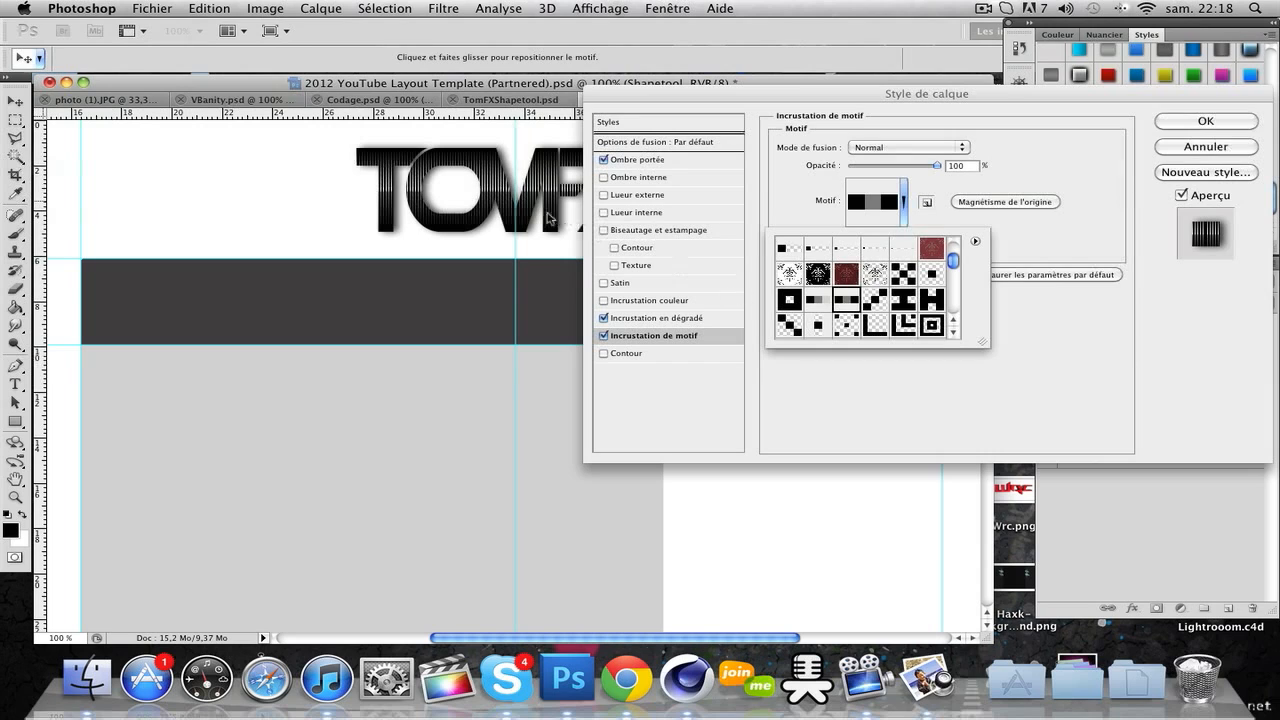
Set the pattern overlay to the Incrustation blend mode at about 11% opacity and apply the layer style
{"action": "left_click", "coordinate": [896, 146]}
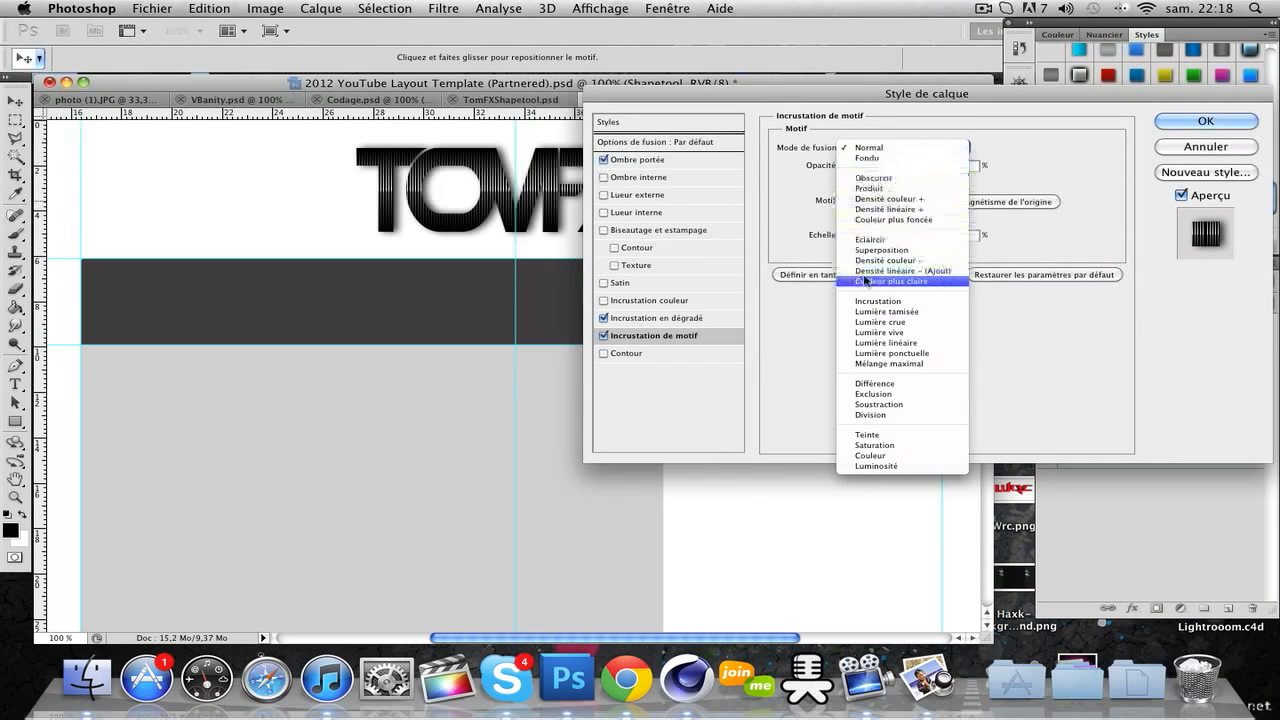
{"action": "left_click", "coordinate": [855, 302]}
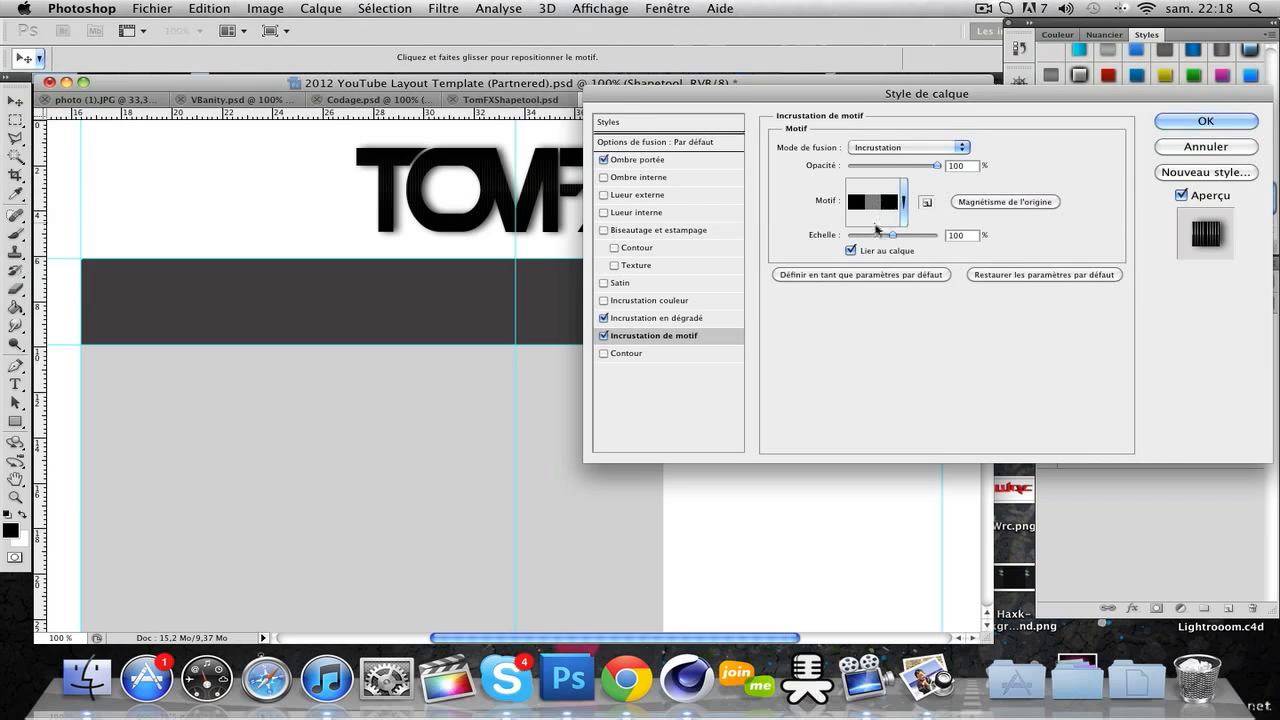
{"action": "left_click_drag", "start_coordinate": [918, 166], "coordinate": [862, 171]}
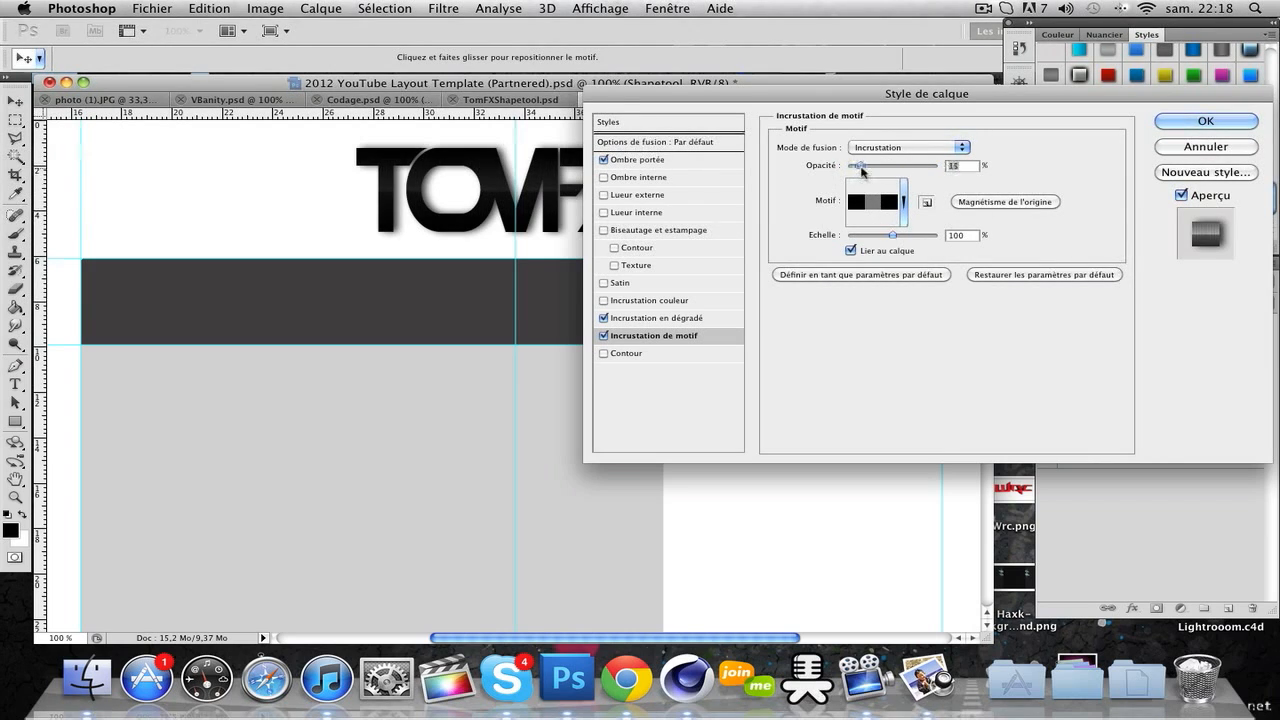
{"action": "left_click", "coordinate": [1205, 121]}
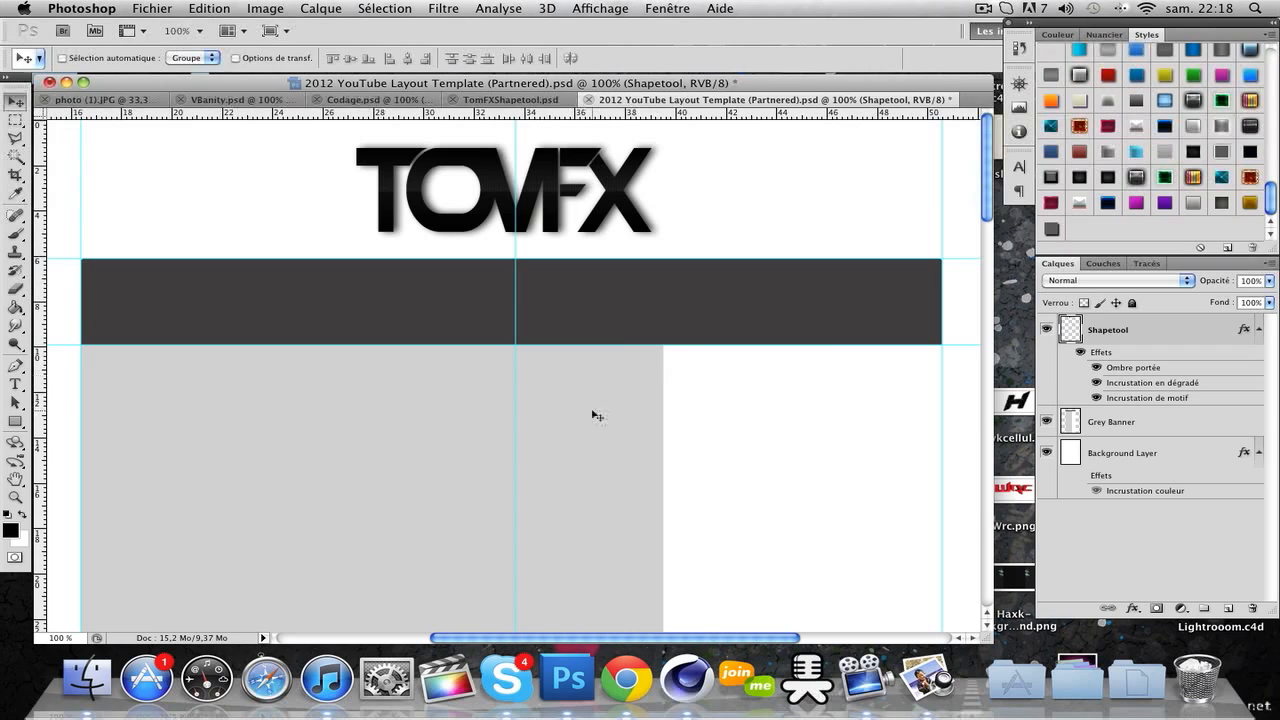
Duplicate the Shapetool logo layer with its effects and place the copy beneath the original layer
{"action": "scroll", "coordinate": [546, 289], "scroll_direction": "left", "scroll_amount": 4}
{"action": "scroll", "coordinate": [547, 289], "scroll_direction": "right", "scroll_amount": 4}
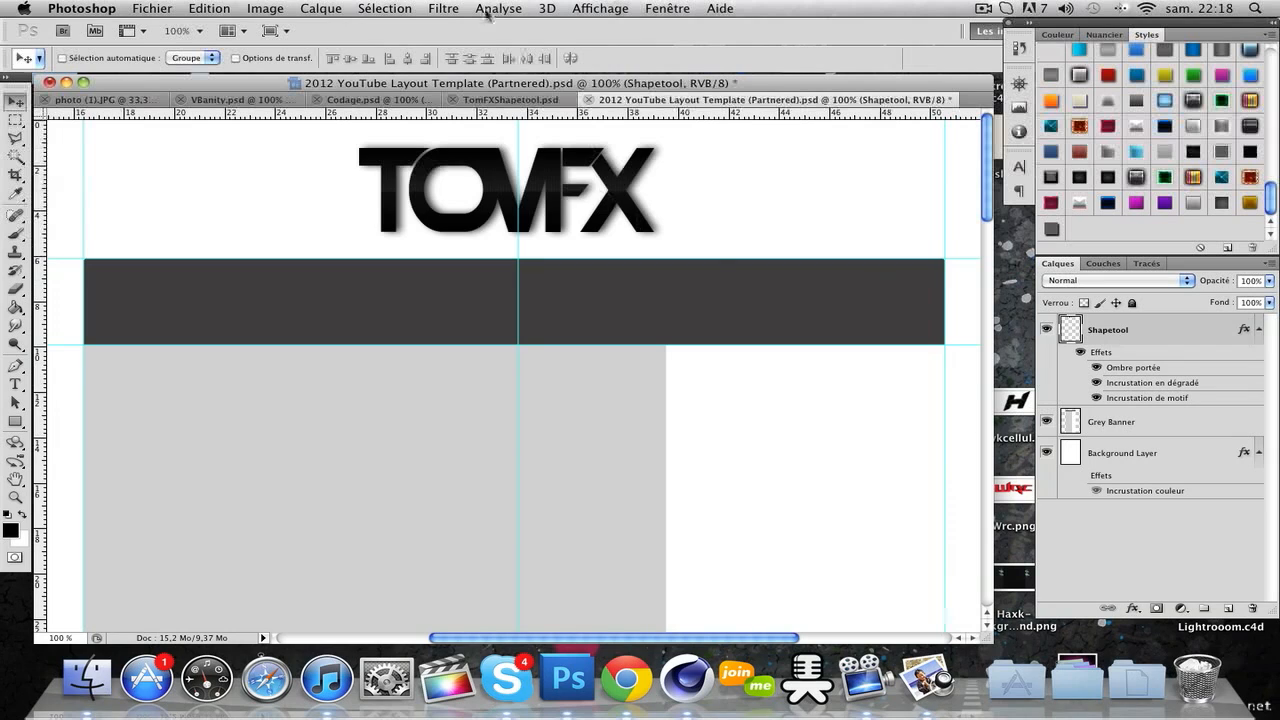
{"action": "left_click", "coordinate": [443, 9]}
{"action": "left_click_drag", "start_coordinate": [1115, 330], "coordinate": [1150, 335]}
{"action": "key", "text": "super+j"}
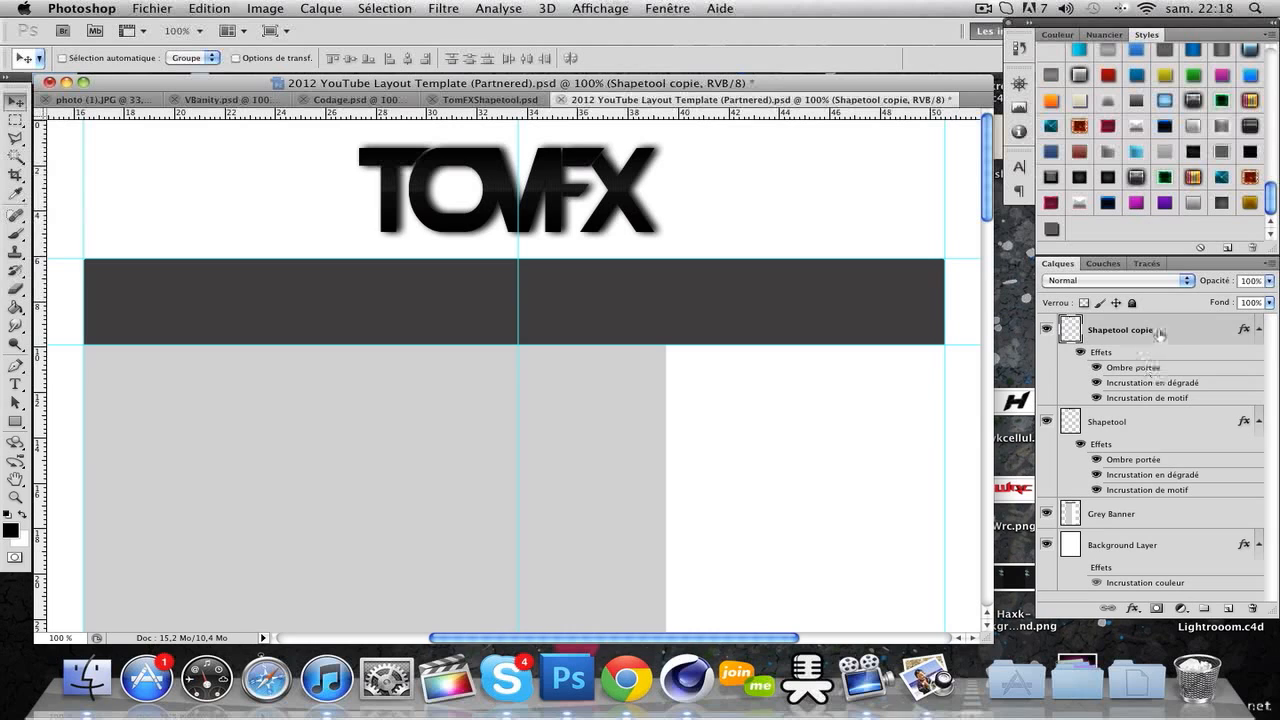
{"action": "left_click_drag", "start_coordinate": [1166, 331], "coordinate": [1155, 498]}
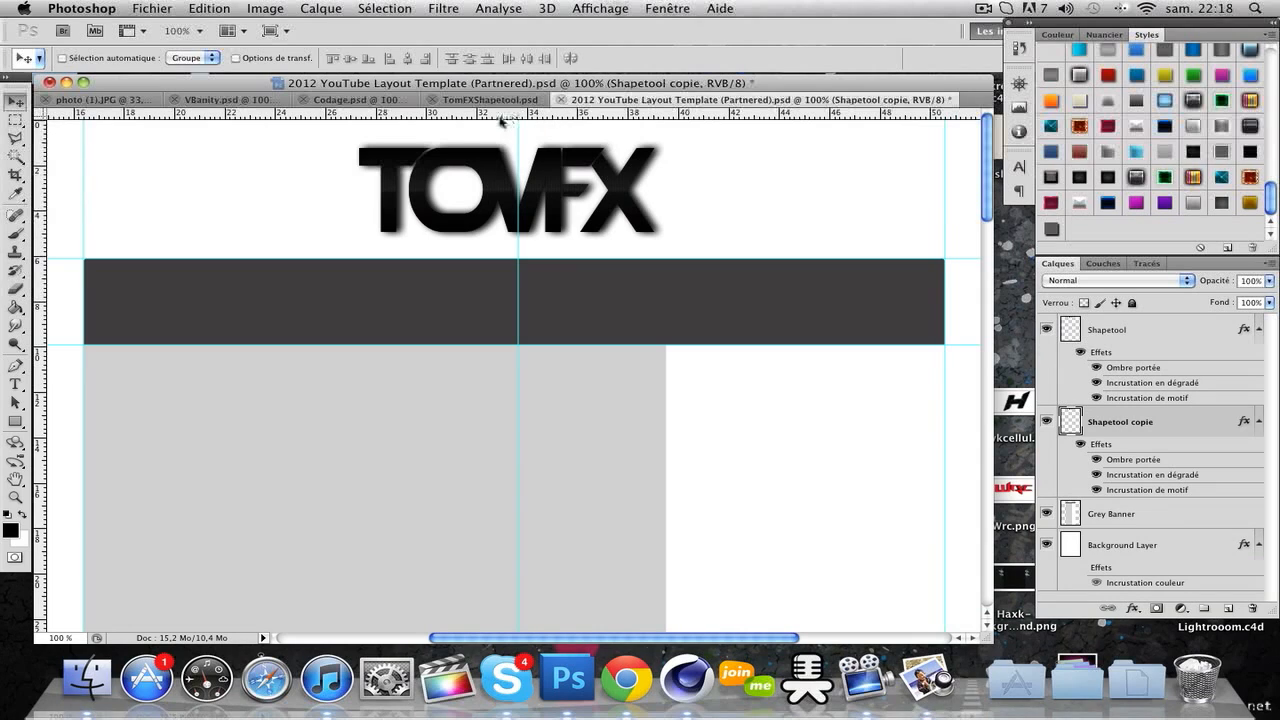
Enlarge the logo copy proportionally around its centre to about 120.58%
{"action": "key", "text": "super+t"}
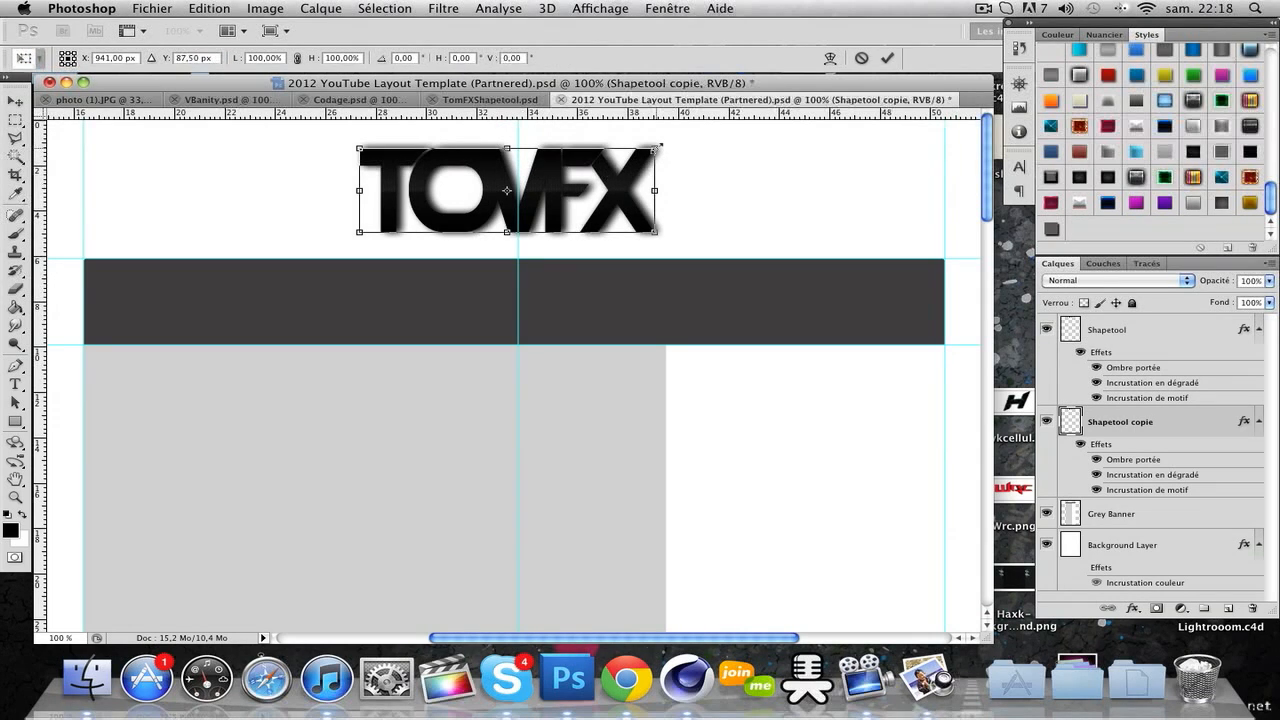
{"action": "left_click_drag", "start_coordinate": [658, 146], "coordinate": [692, 158]}
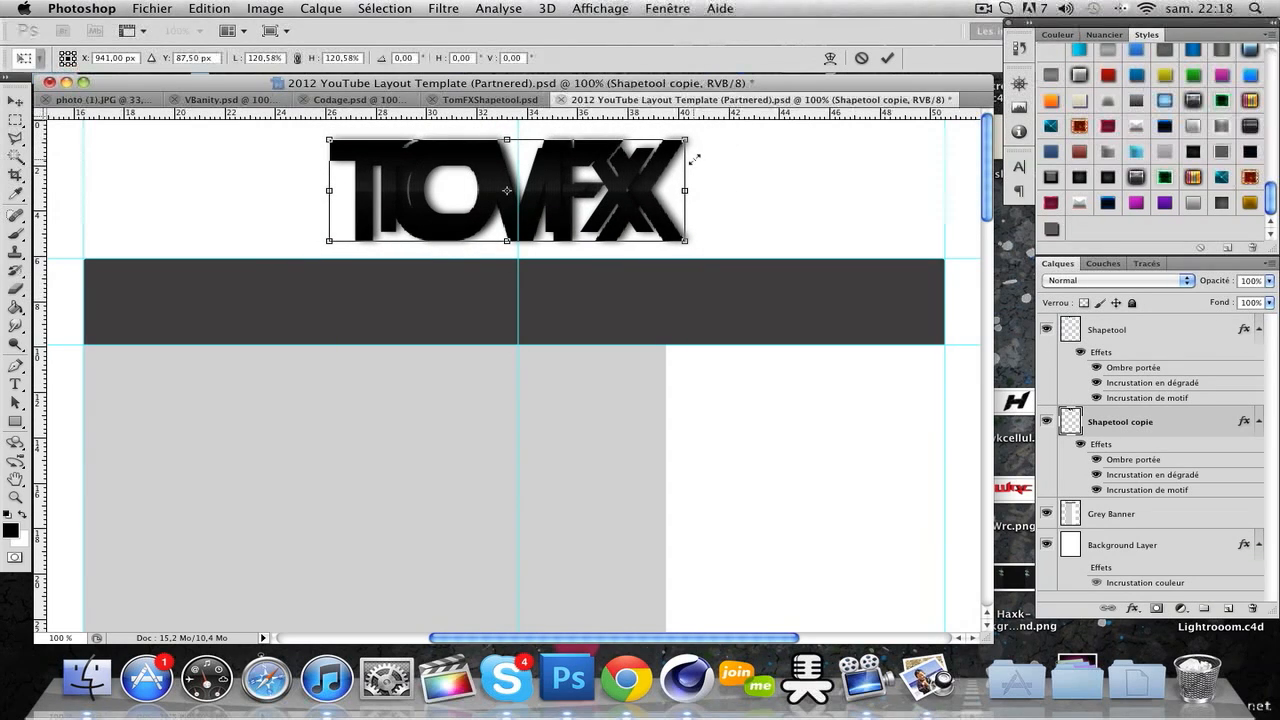
{"action": "key", "text": "Return"}
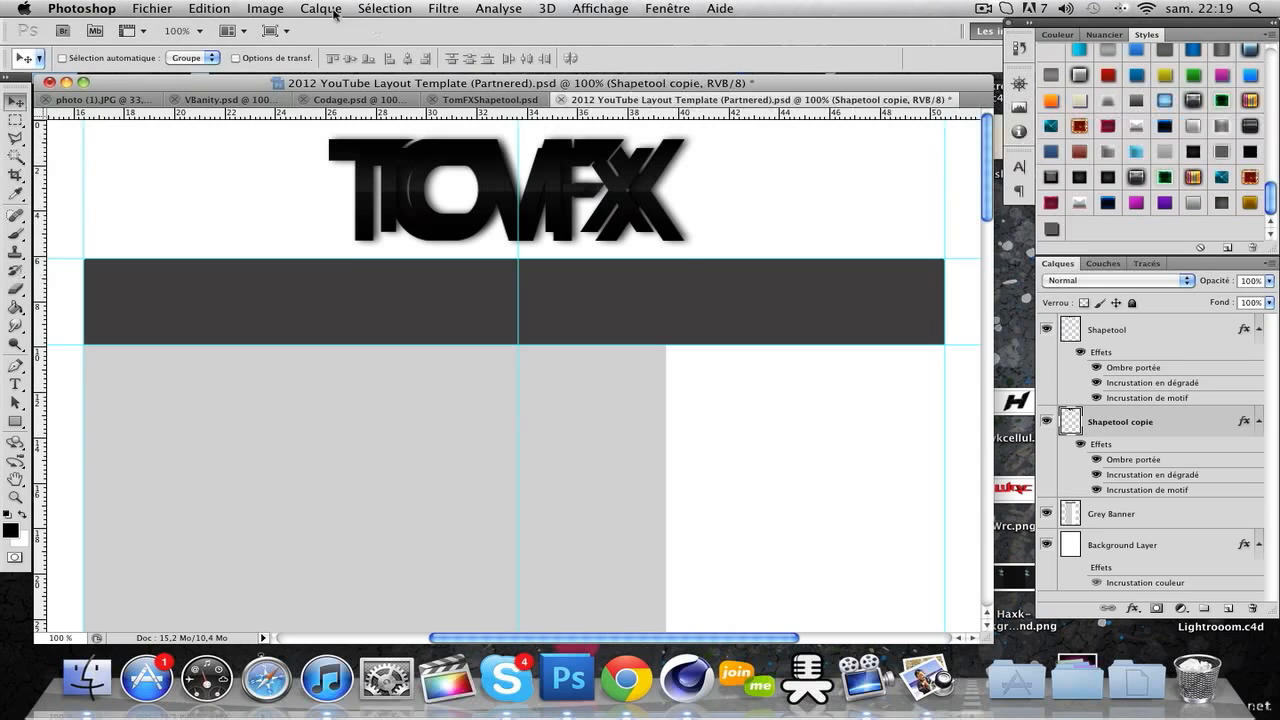
Apply a motion blur (Flou directionnel) with a 5-pixel distance to the enlarged logo copy
{"action": "left_click", "coordinate": [443, 10]}
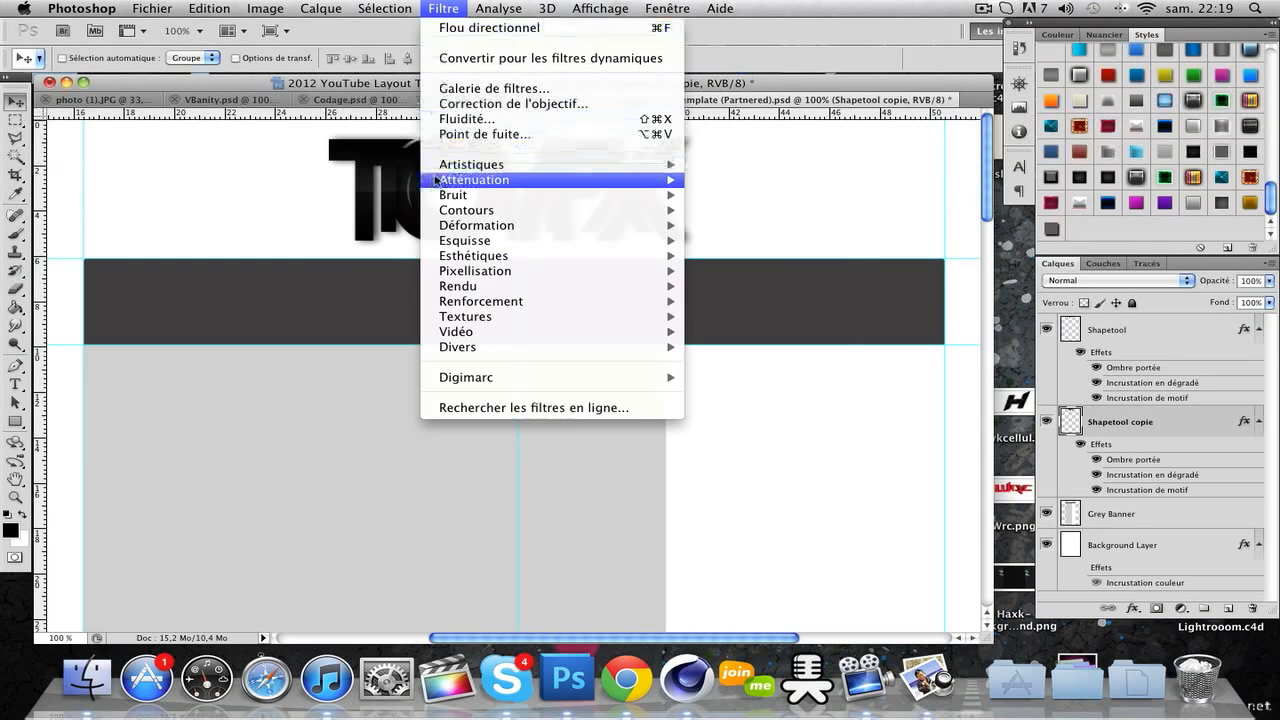
{"action": "mouse_move", "coordinate": [440, 180]}
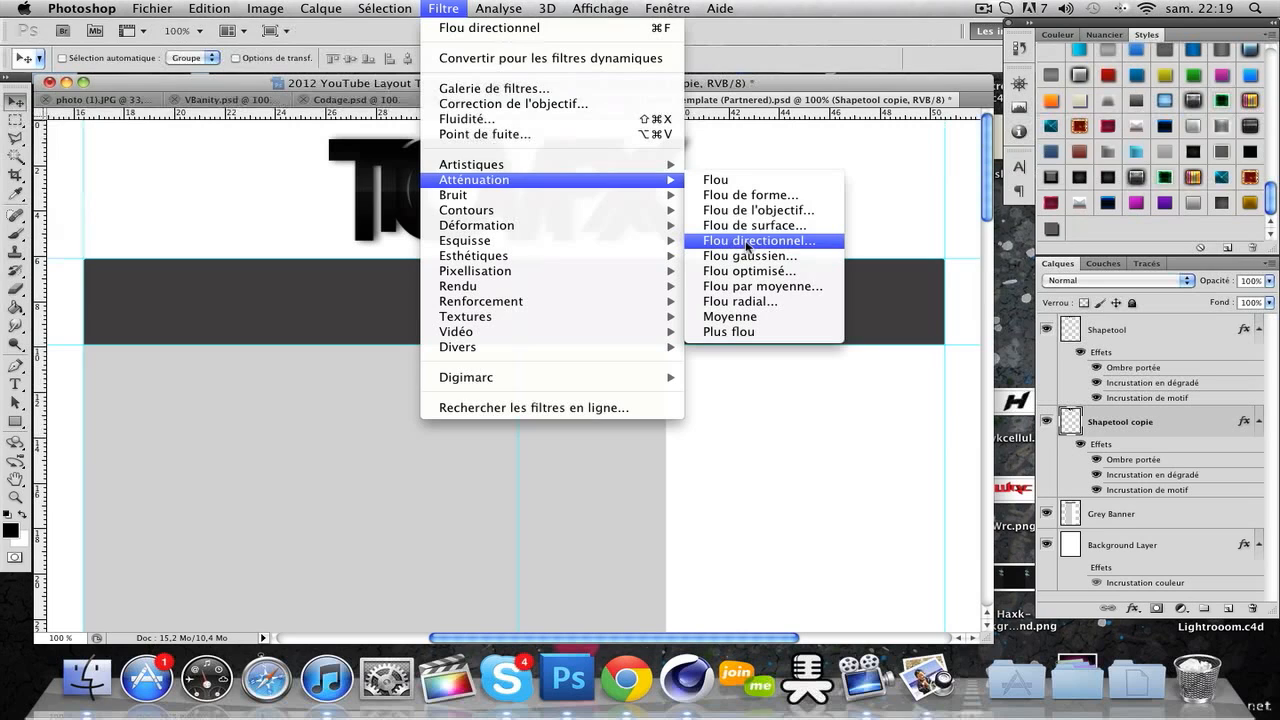
{"action": "left_click", "coordinate": [748, 243]}
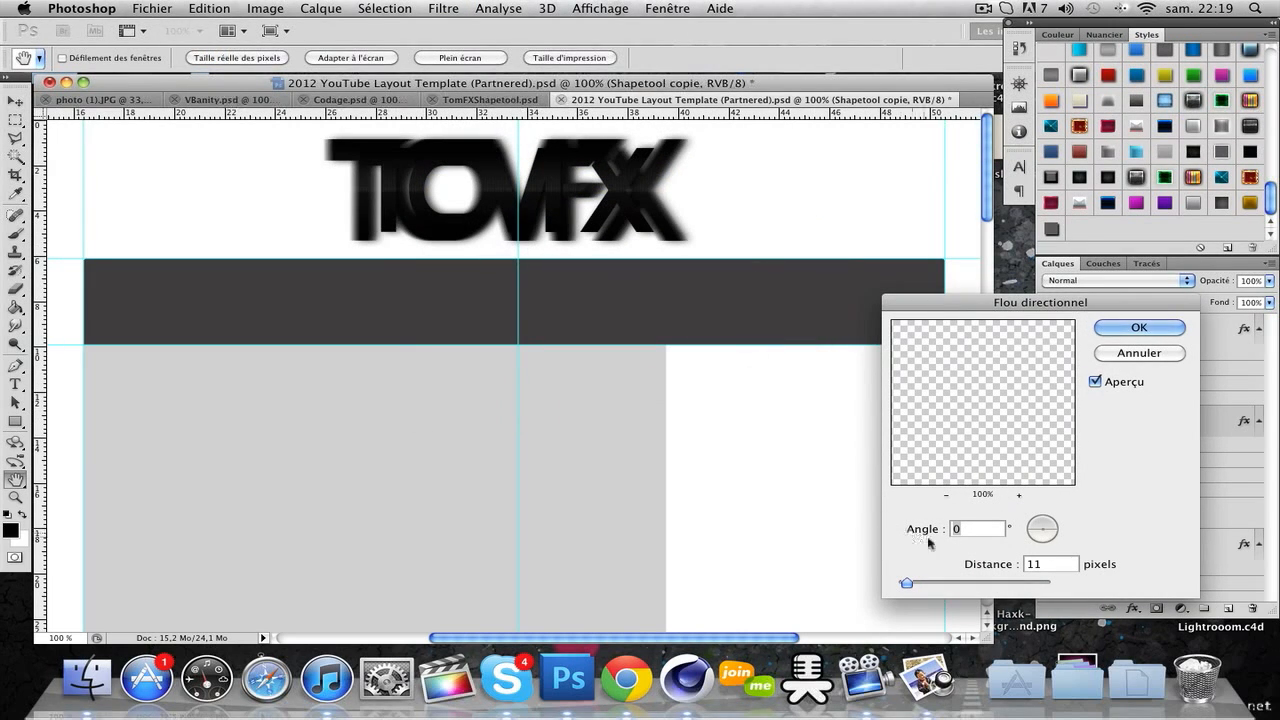
{"action": "left_click", "coordinate": [948, 584]}
{"action": "left_click_drag", "start_coordinate": [979, 588], "coordinate": [902, 580]}
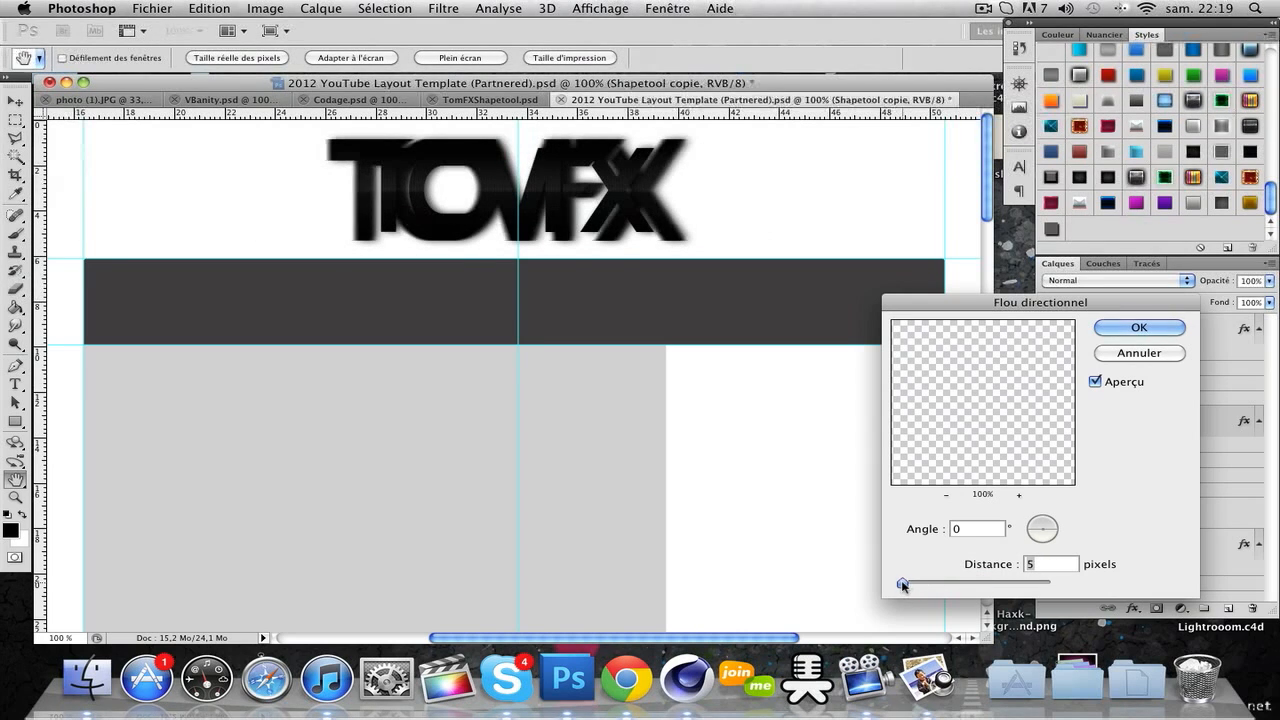
{"action": "left_click", "coordinate": [1139, 328]}
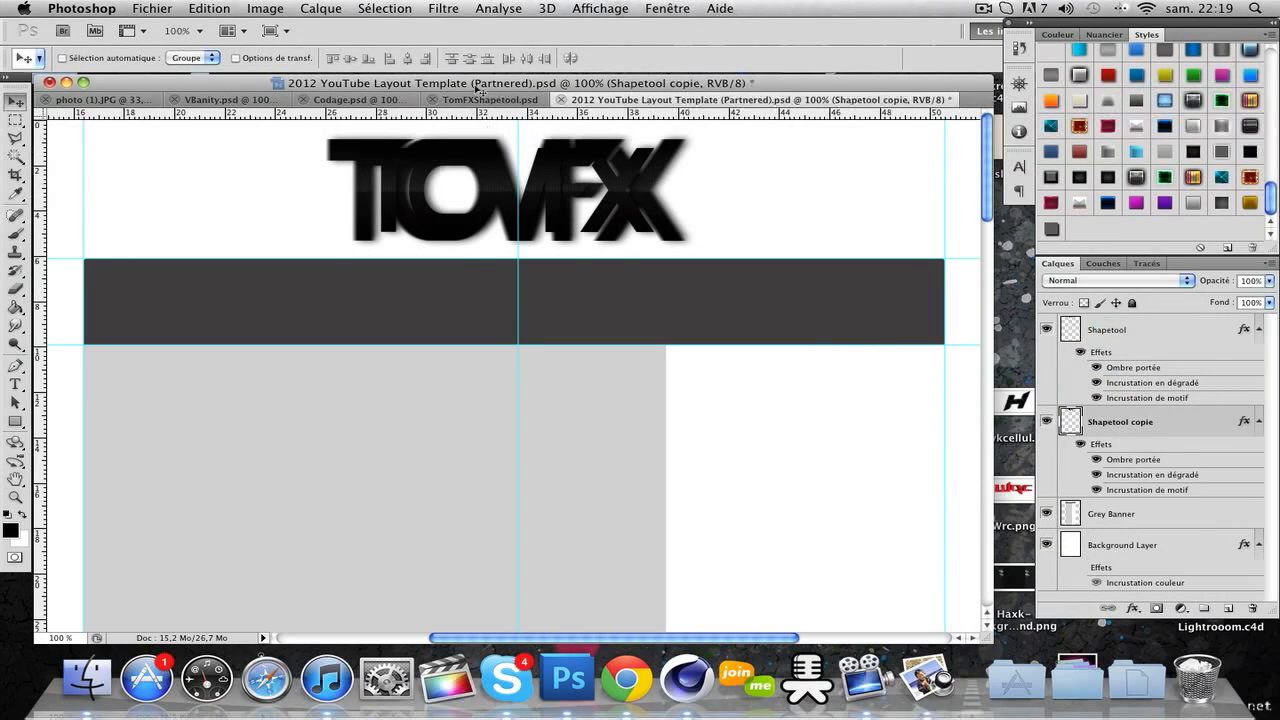
{"action": "left_click", "coordinate": [446, 9]}
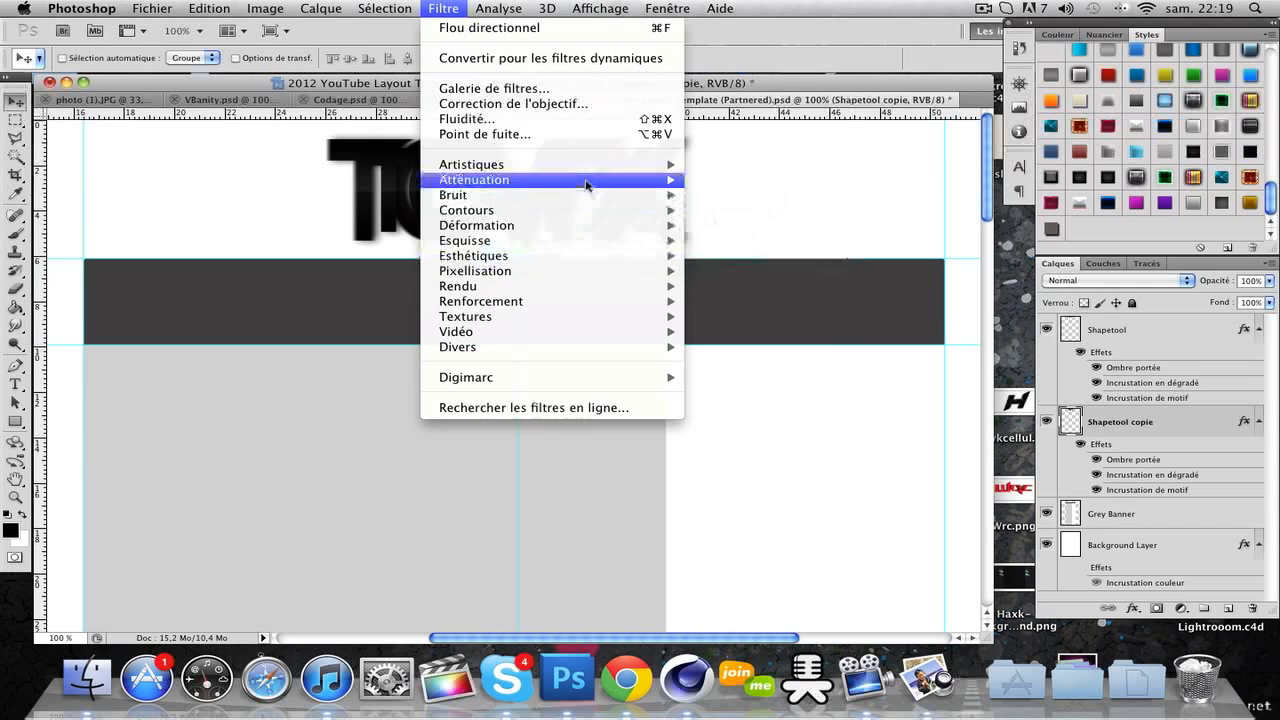
{"action": "mouse_move", "coordinate": [590, 180]}
{"action": "left_click", "coordinate": [708, 256]}
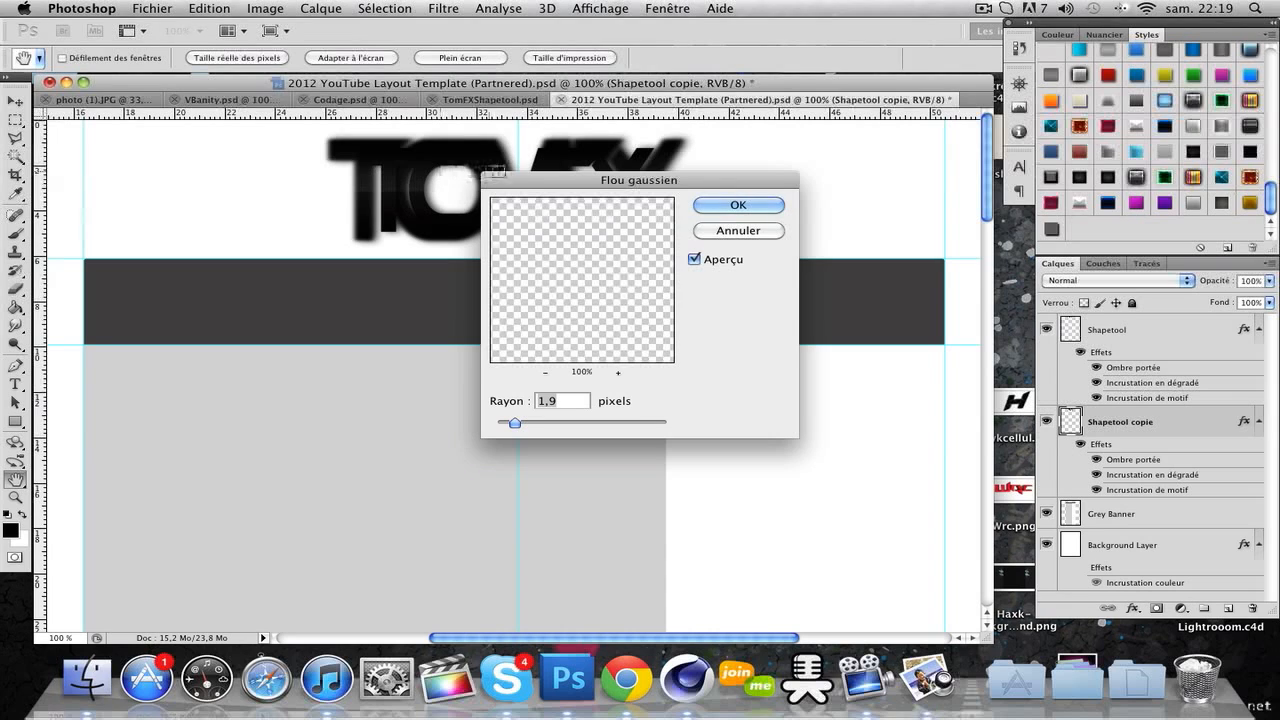
{"action": "left_click", "coordinate": [738, 231]}
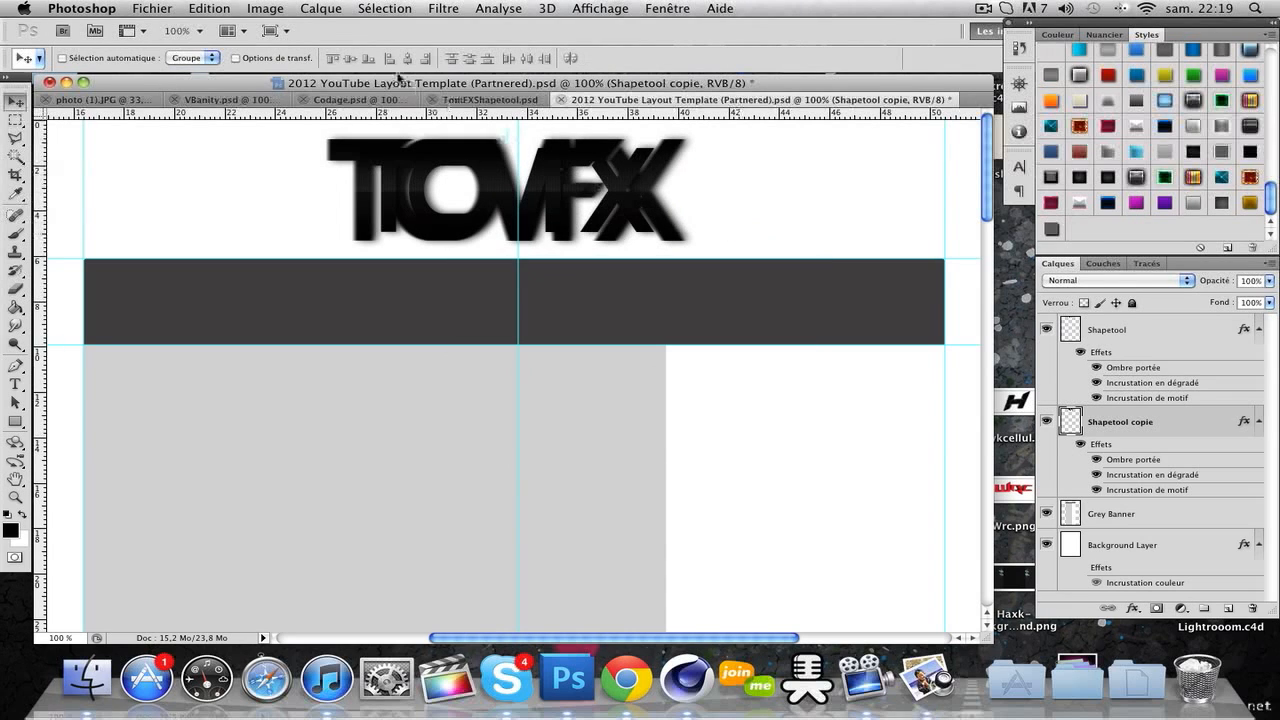
Distort the blurred logo copy with the Ondulation filter, raising its amount and using the Moyenne frequency
{"action": "left_click", "coordinate": [450, 9]}
{"action": "mouse_move", "coordinate": [503, 216]}
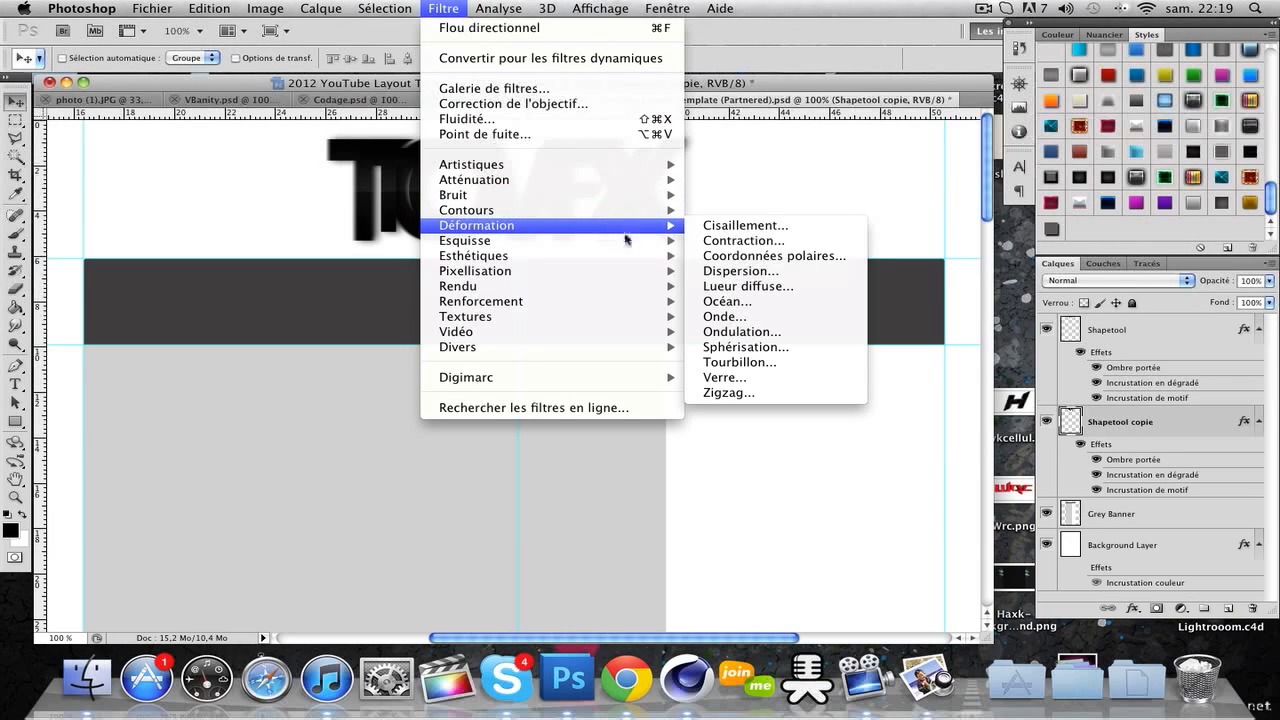
{"action": "left_click", "coordinate": [762, 332]}
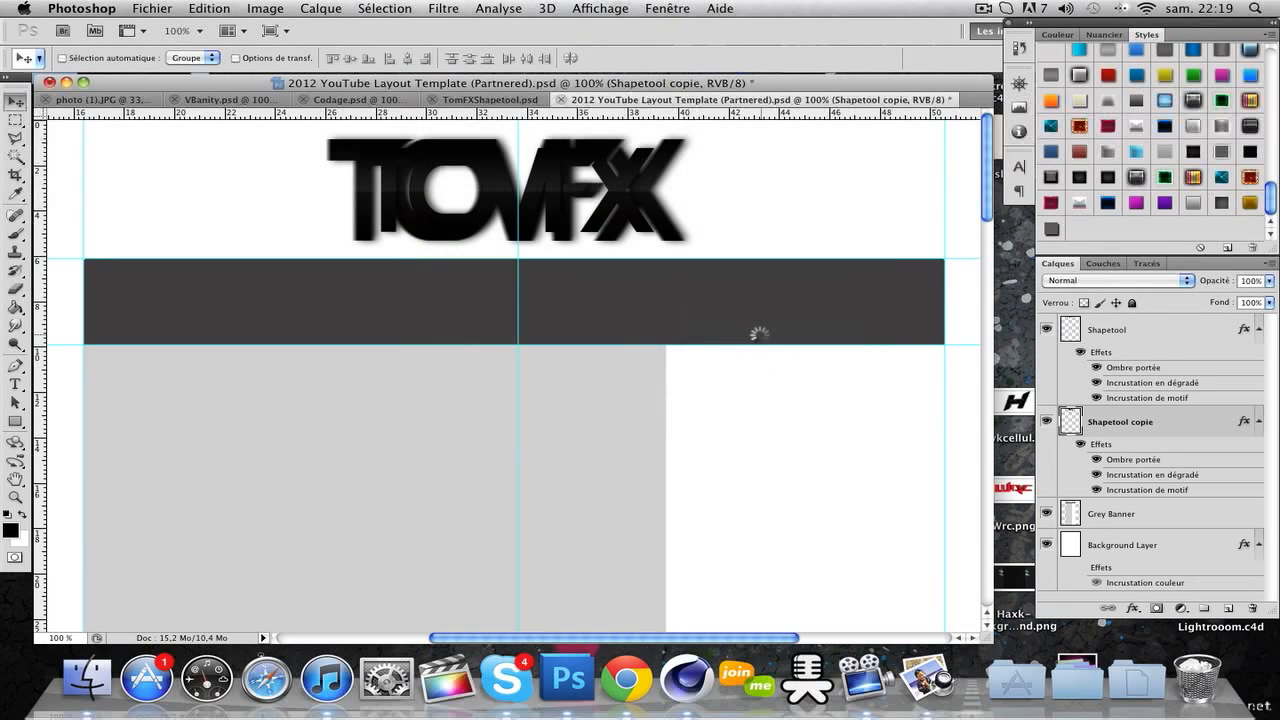
{"action": "scroll", "coordinate": [873, 332], "scroll_direction": "up", "scroll_amount": 10}
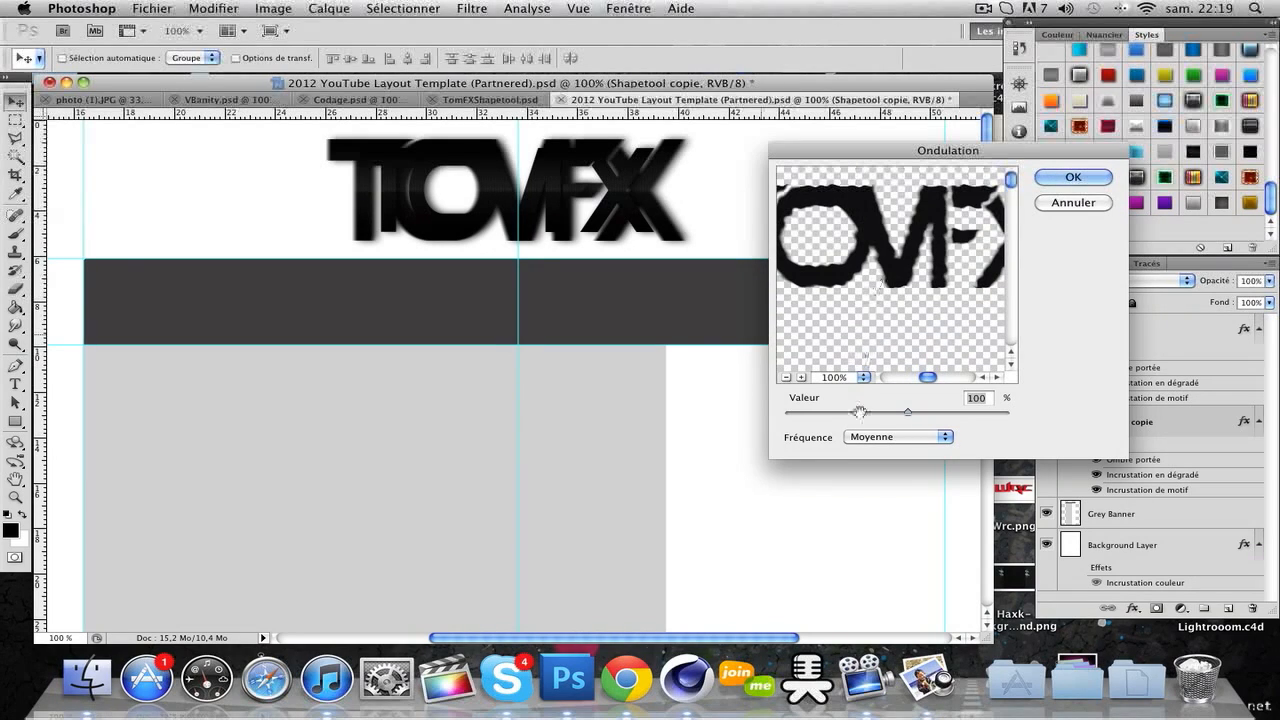
{"action": "mouse_move", "coordinate": [928, 409]}
{"action": "left_mouse_down"}
{"action": "mouse_move", "coordinate": [985, 412]}
{"action": "mouse_move", "coordinate": [912, 413]}
{"action": "mouse_move", "coordinate": [928, 412]}
{"action": "left_mouse_up"}
{"action": "left_click", "coordinate": [1062, 176]}
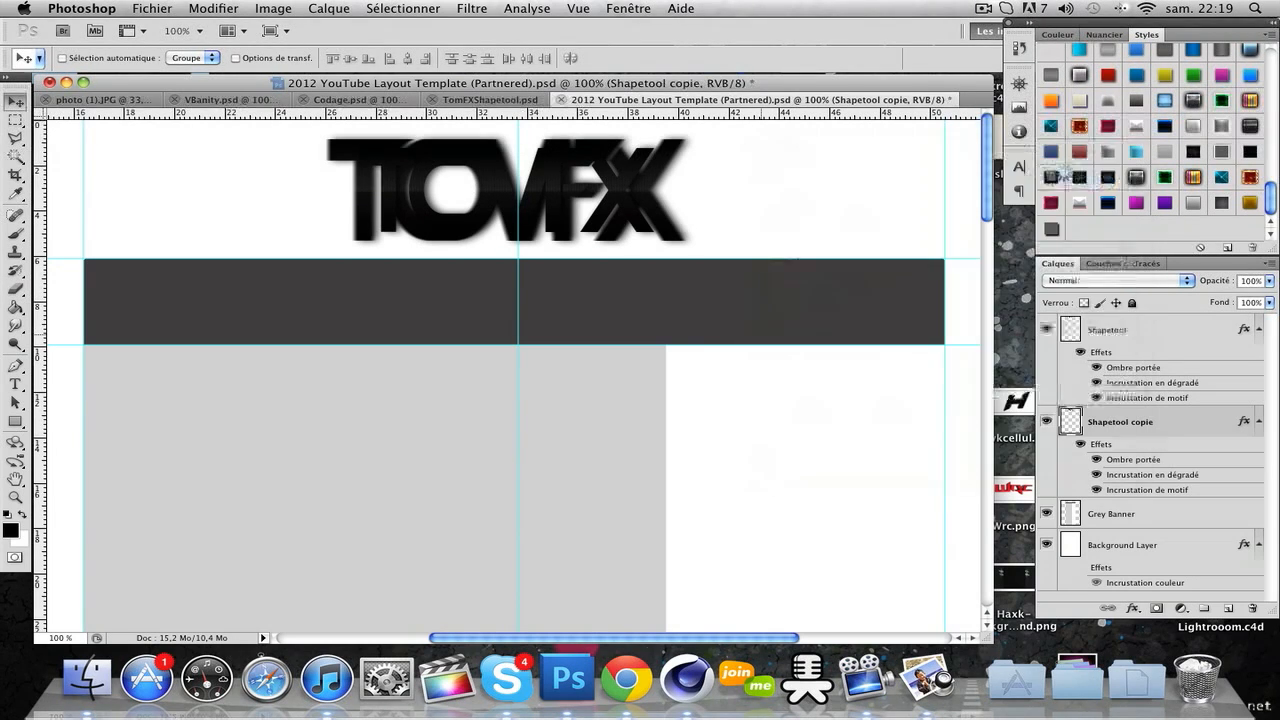
Shift the rippled logo copy slightly sideways behind the original logo and reduce its layer opacity to 10%
{"action": "left_click_drag", "start_coordinate": [367, 192], "coordinate": [373, 192]}
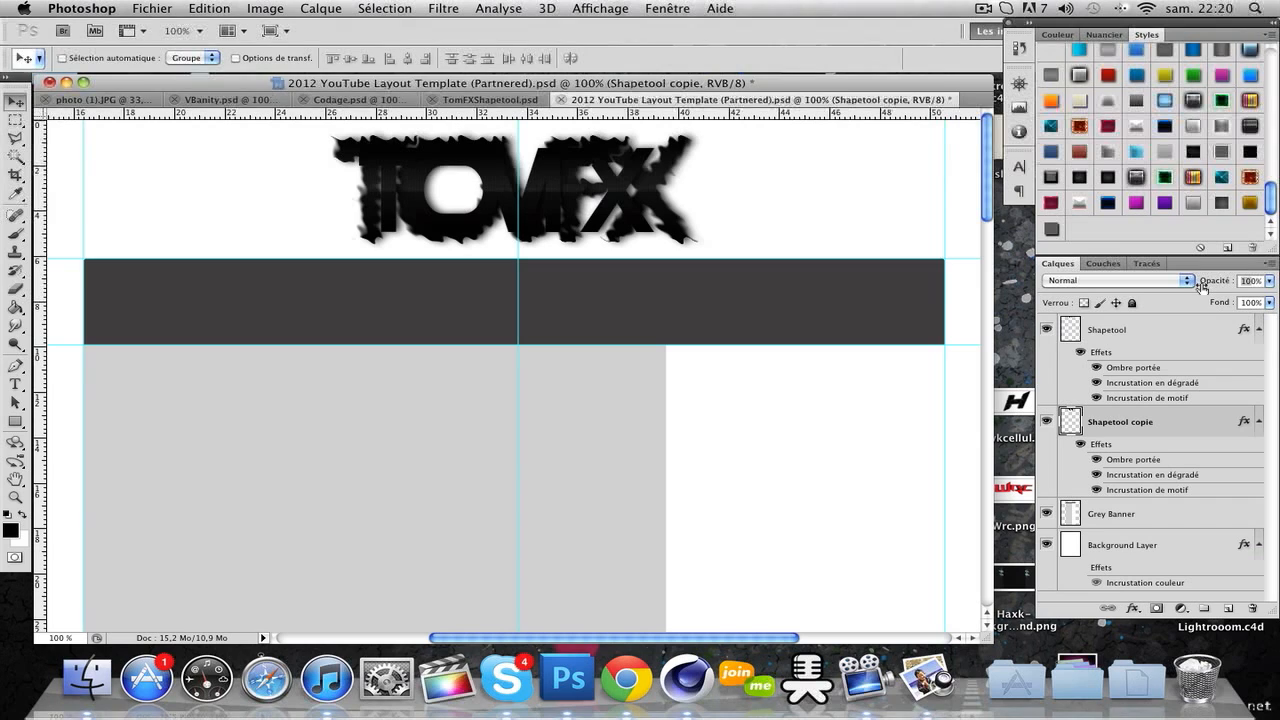
{"action": "type", "text": "10"}
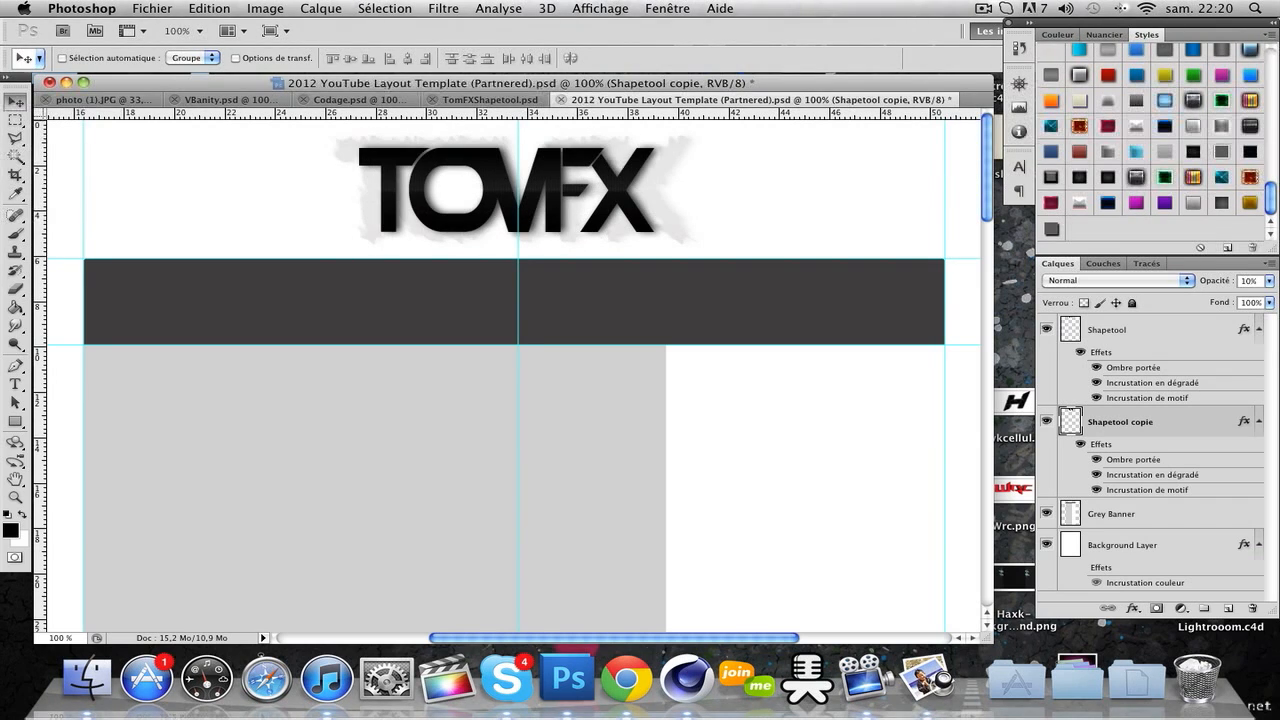
{"action": "left_click_drag", "start_coordinate": [408, 157], "coordinate": [409, 159]}
{"action": "scroll", "coordinate": [610, 168], "scroll_direction": "left", "scroll_amount": 2}
{"action": "scroll", "coordinate": [632, 174], "scroll_direction": "right", "scroll_amount": 1}
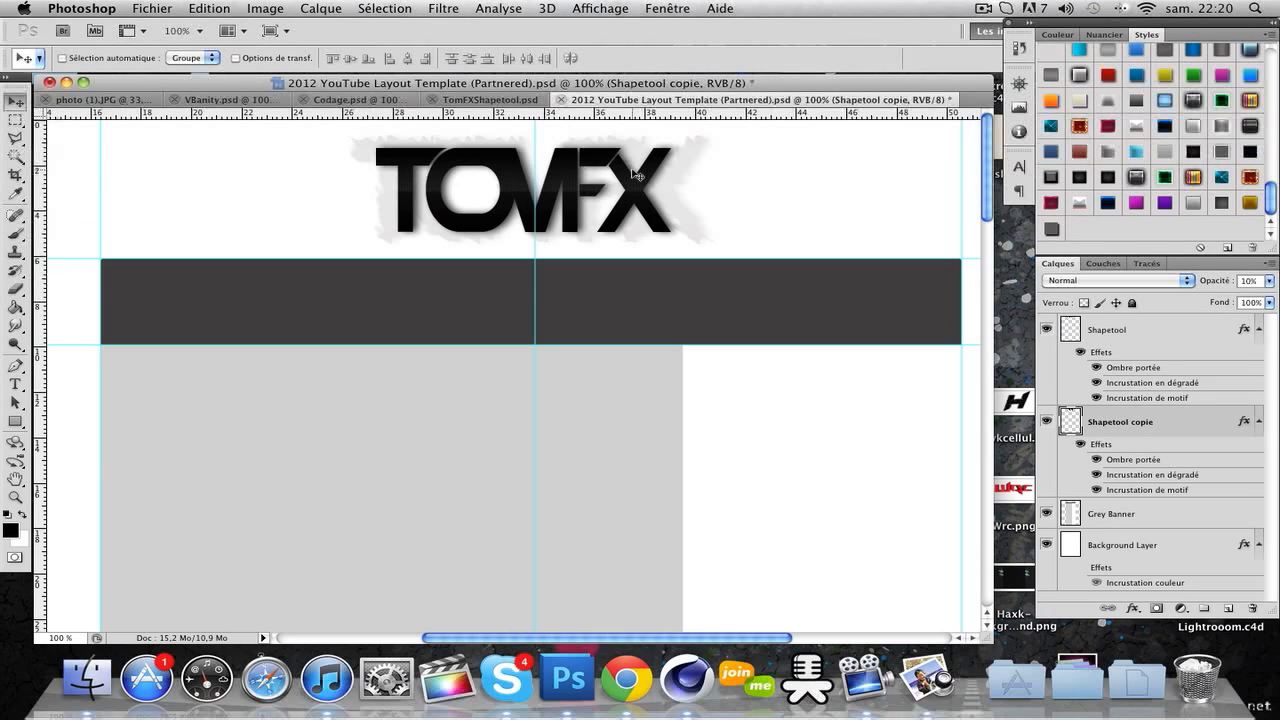
Add a new empty layer above the original Shapetool logo layer
{"action": "left_click", "coordinate": [1105, 330]}
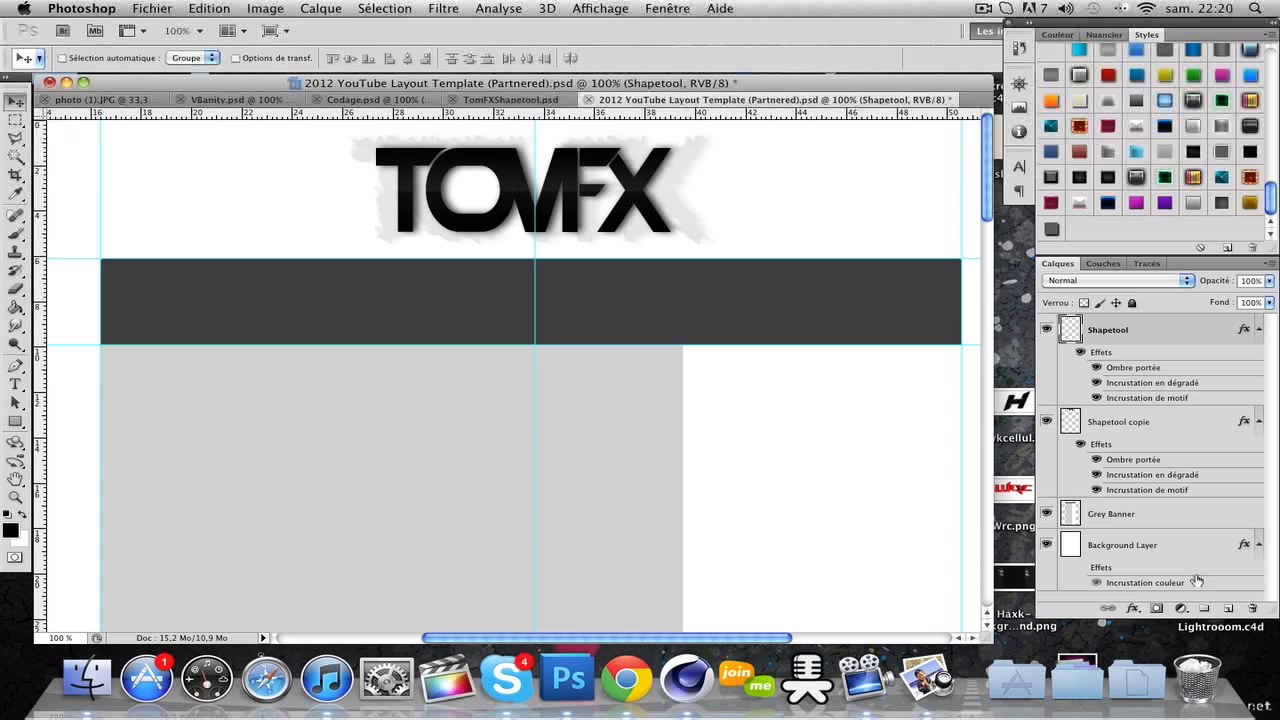
{"action": "left_click", "coordinate": [1228, 608]}
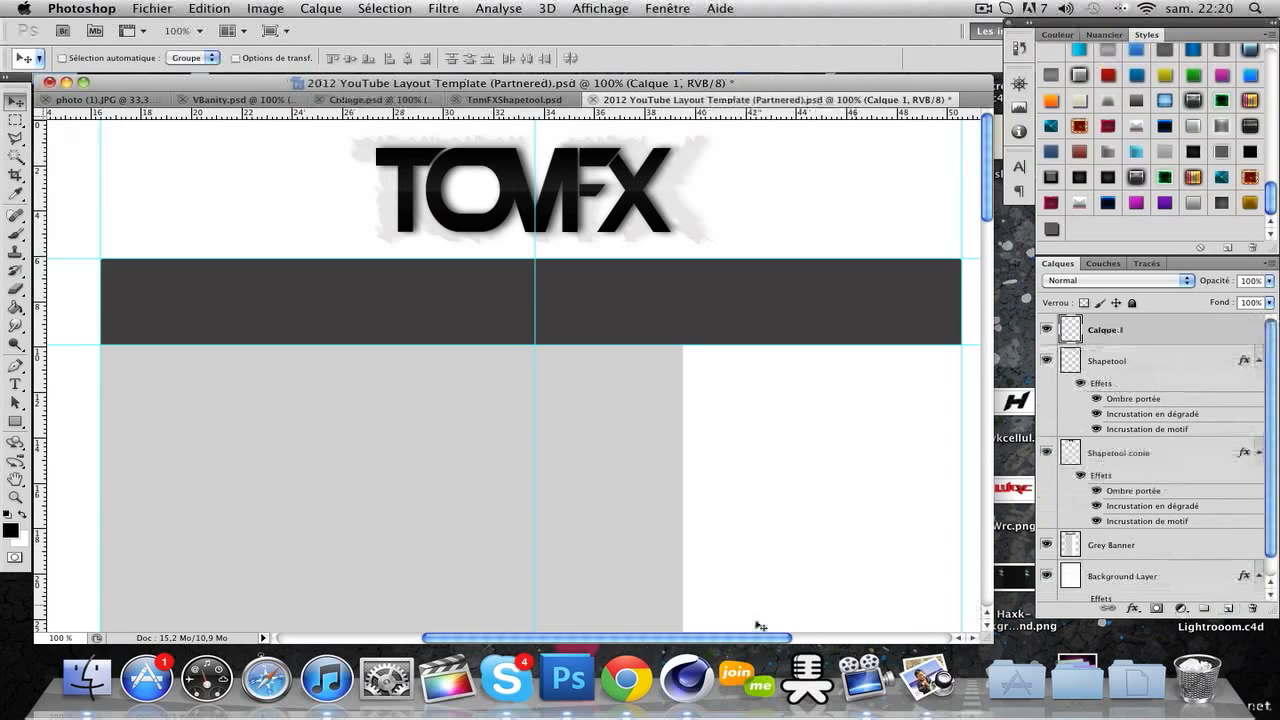
{"action": "left_click", "coordinate": [865, 680]}
{"action": "left_click", "coordinate": [997, 9]}
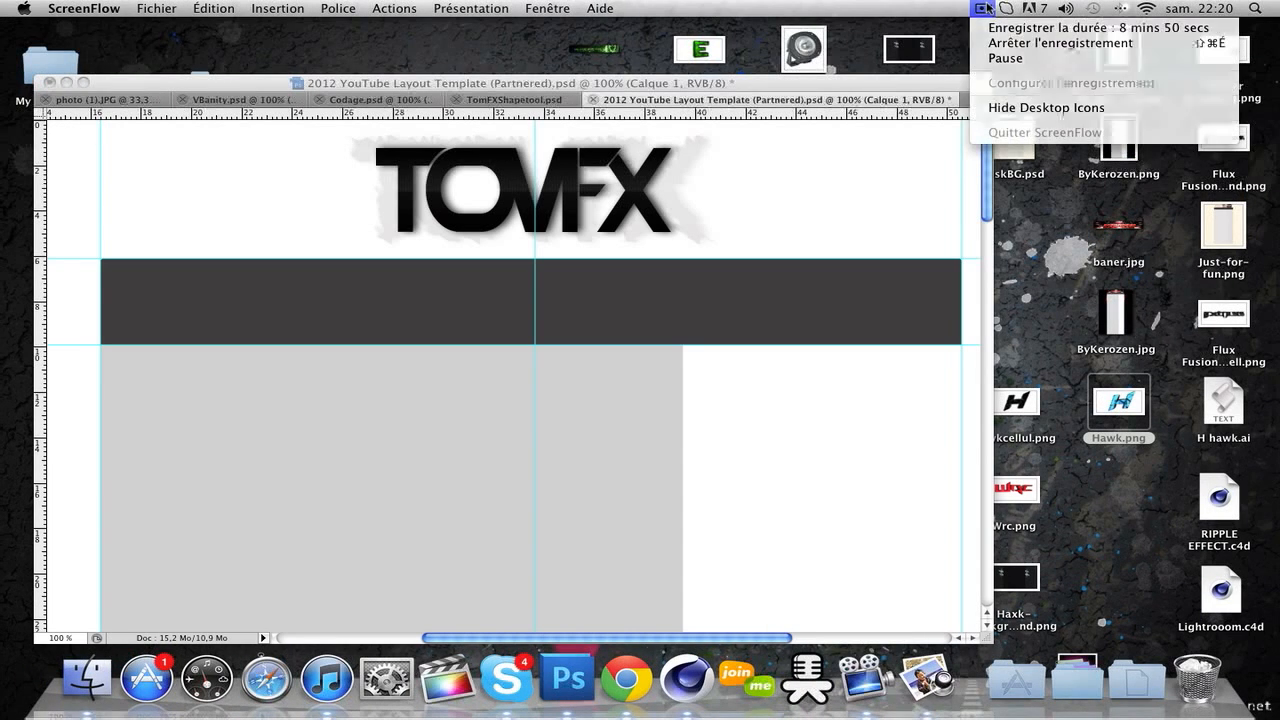
{"action": "left_click", "coordinate": [626, 237]}
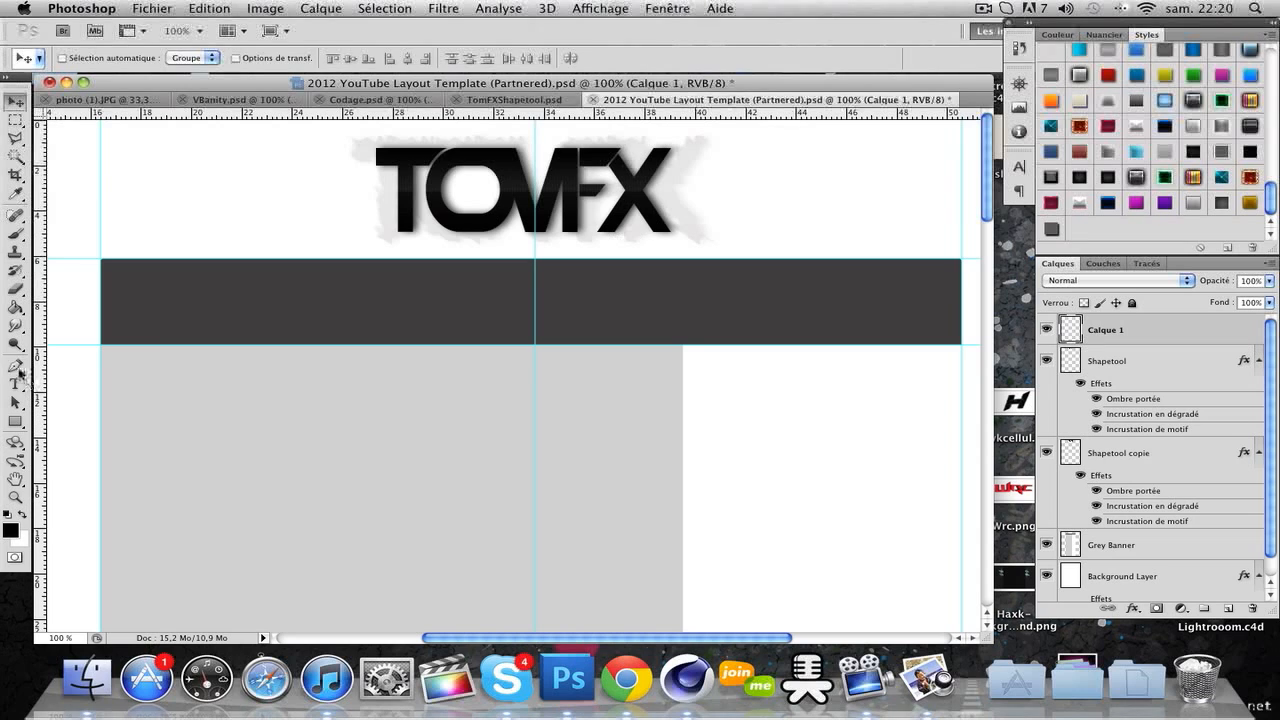
{"action": "left_click", "coordinate": [16, 366]}
{"action": "left_click_drag", "start_coordinate": [158, 213], "coordinate": [234, 260]}
{"action": "left_click_drag", "start_coordinate": [258, 188], "coordinate": [216, 178]}
{"action": "left_click_drag", "start_coordinate": [149, 196], "coordinate": [171, 249]}
{"action": "mouse_move", "coordinate": [291, 191]}
{"action": "left_mouse_down"}
{"action": "mouse_move", "coordinate": [251, 137]}
{"action": "mouse_move", "coordinate": [152, 182]}
{"action": "left_mouse_up"}
{"action": "right_click", "coordinate": [222, 212]}
{"action": "left_click", "coordinate": [279, 242]}
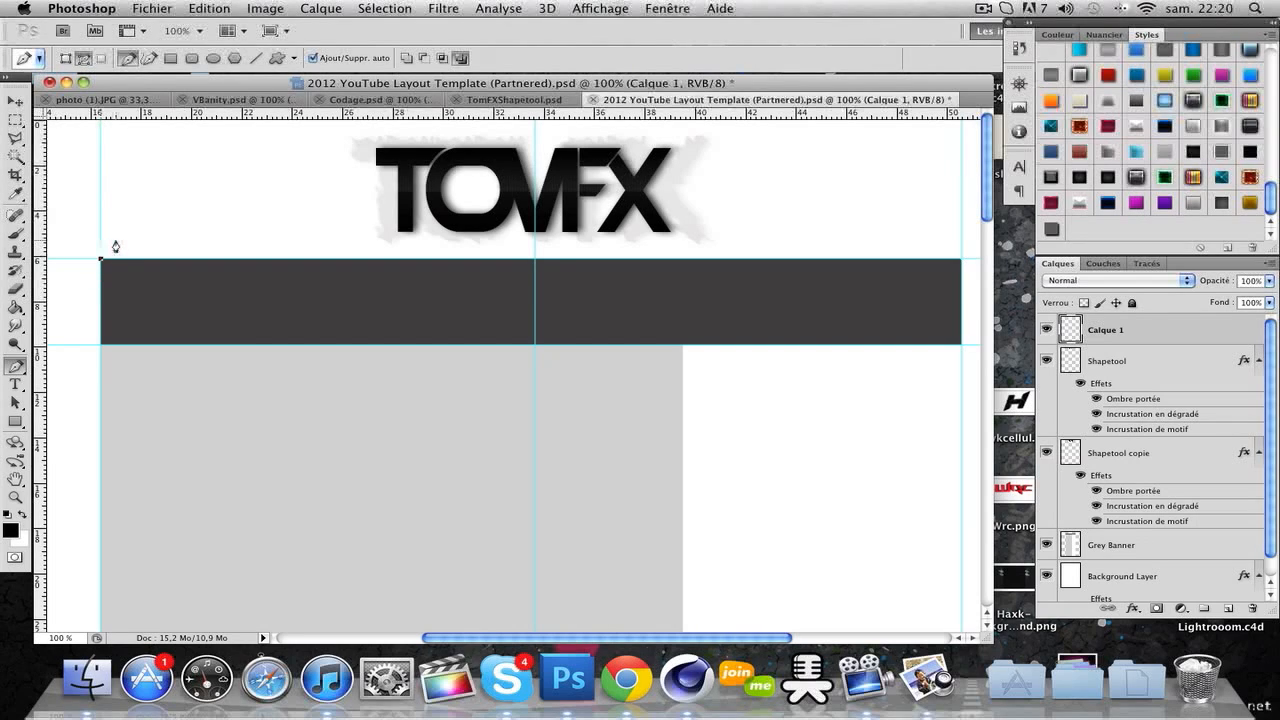
{"action": "left_click_drag", "start_coordinate": [119, 237], "coordinate": [130, 241]}
{"action": "key", "text": "alt+super+z"}
{"action": "key", "text": "alt+super+z"}
Add a horizontal guide just above the dark banner and draw a closed Pen path between guide and banner, curving both upper corners
{"action": "left_click_drag", "start_coordinate": [217, 119], "coordinate": [209, 235]}
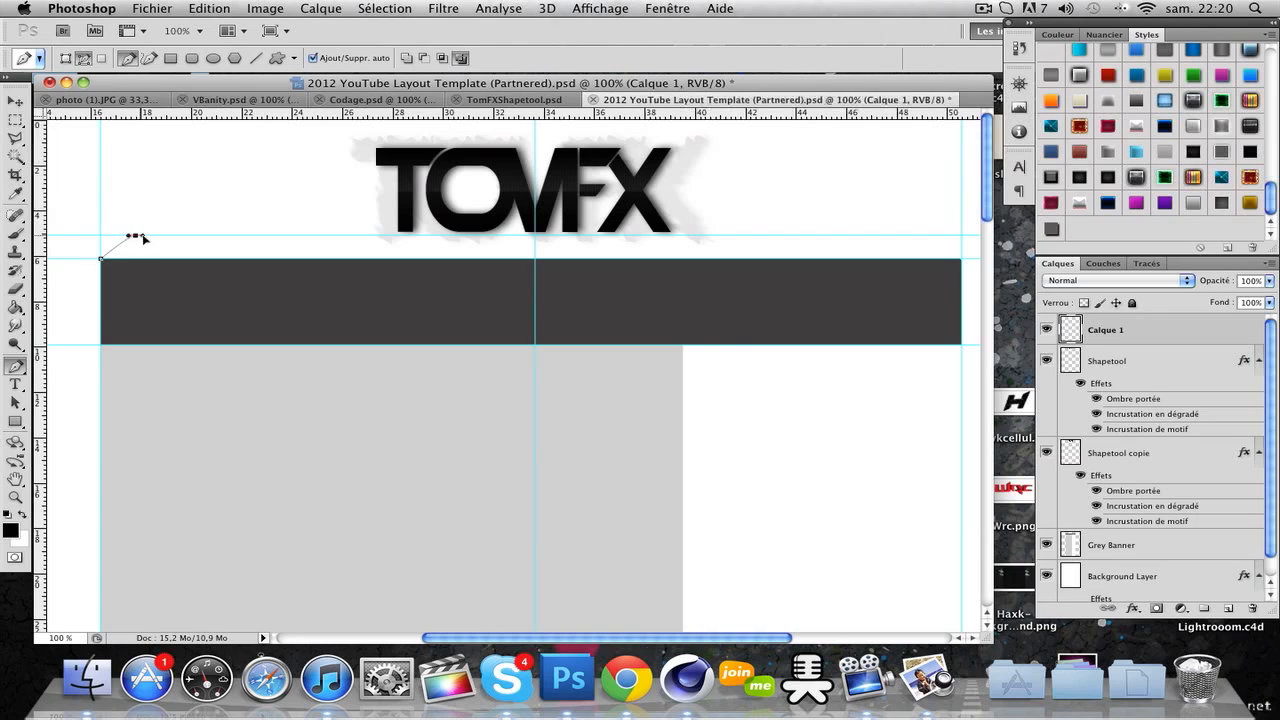
{"action": "left_click_drag", "start_coordinate": [152, 238], "coordinate": [162, 239]}
{"action": "left_click", "coordinate": [136, 238]}
{"action": "left_click", "coordinate": [929, 238]}
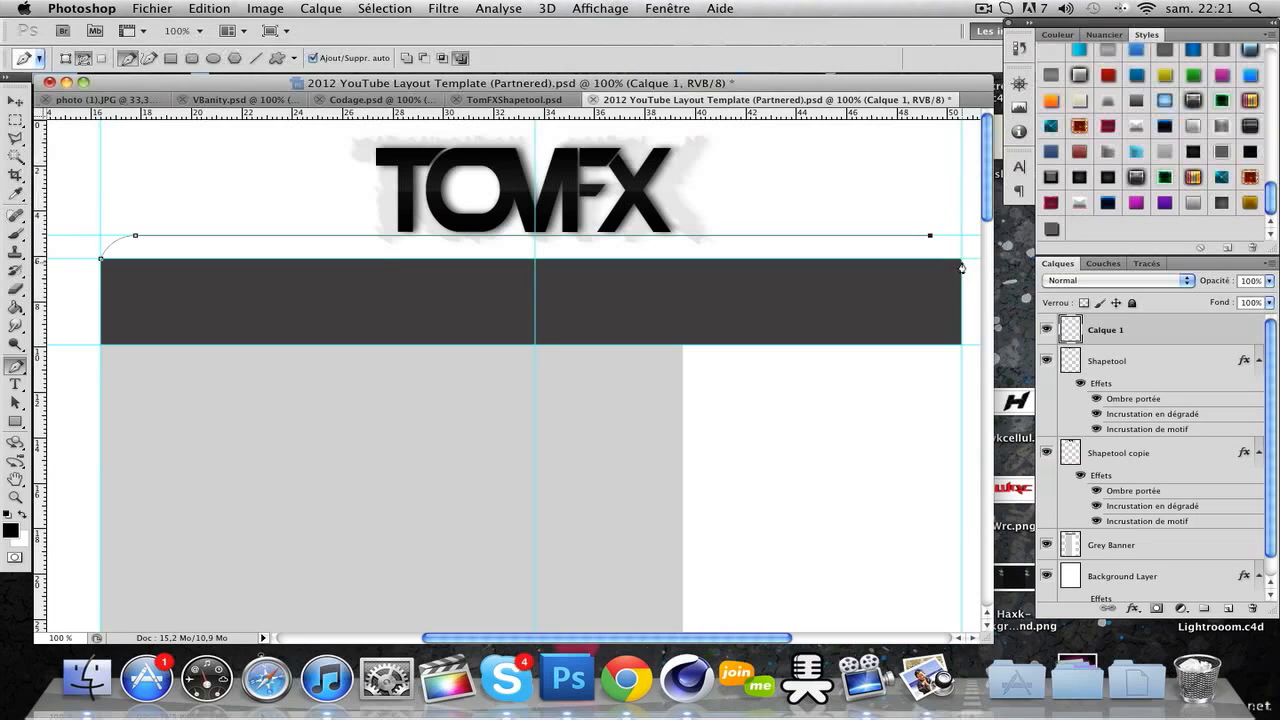
{"action": "left_click_drag", "start_coordinate": [961, 259], "coordinate": [960, 276]}
{"action": "left_click", "coordinate": [102, 262]}
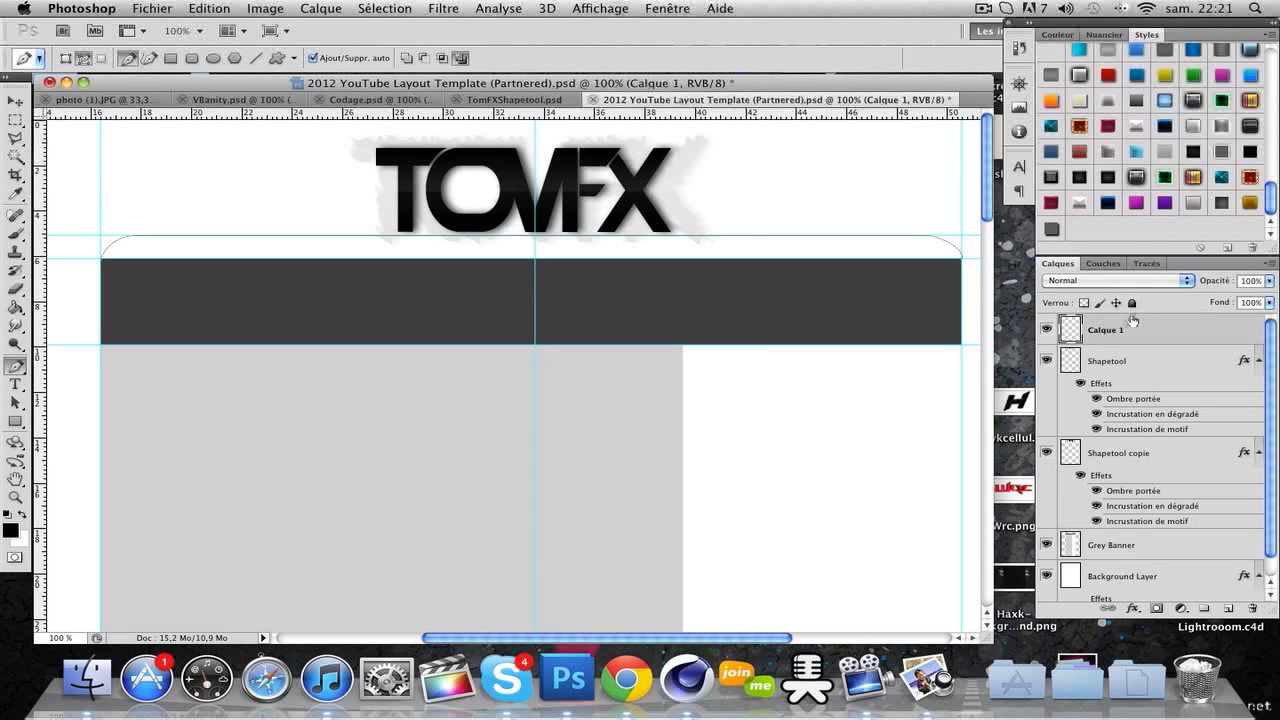
Try to fill the strip above the banner with black by converting its path to a selection and using the Paint Bucket
{"action": "right_click", "coordinate": [745, 253]}
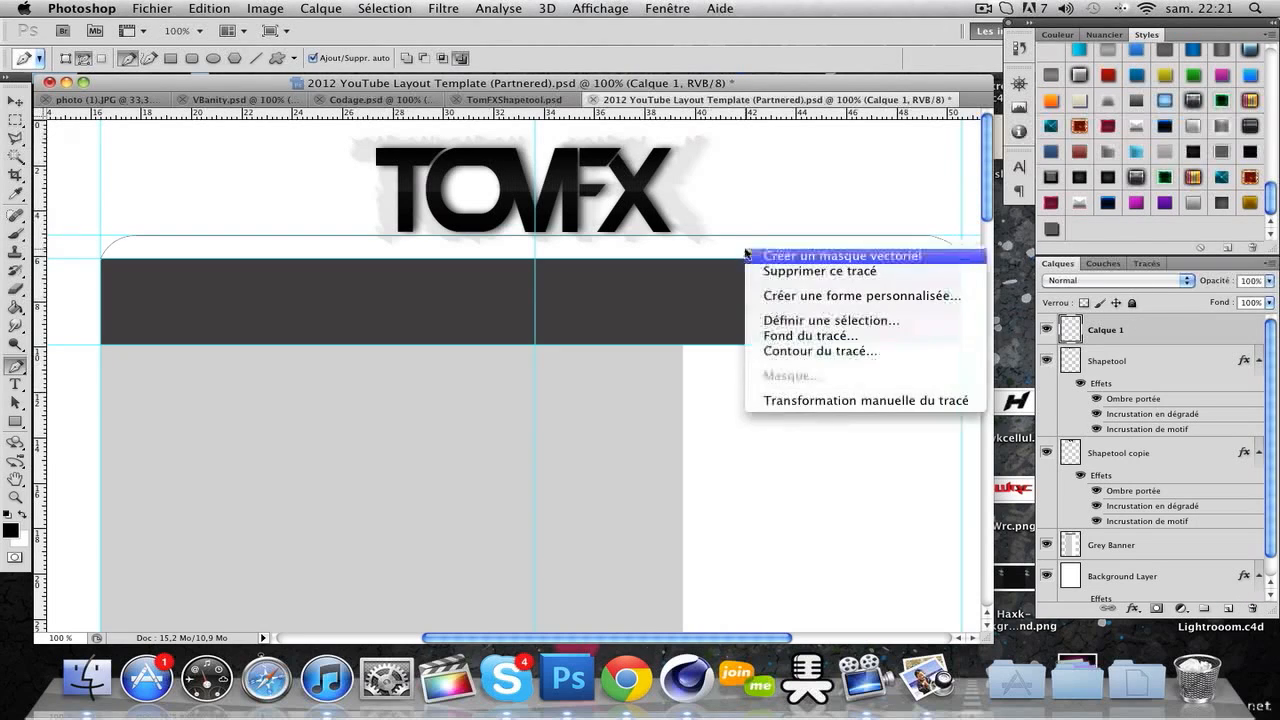
{"action": "left_click", "coordinate": [810, 321]}
{"action": "left_click", "coordinate": [750, 246]}
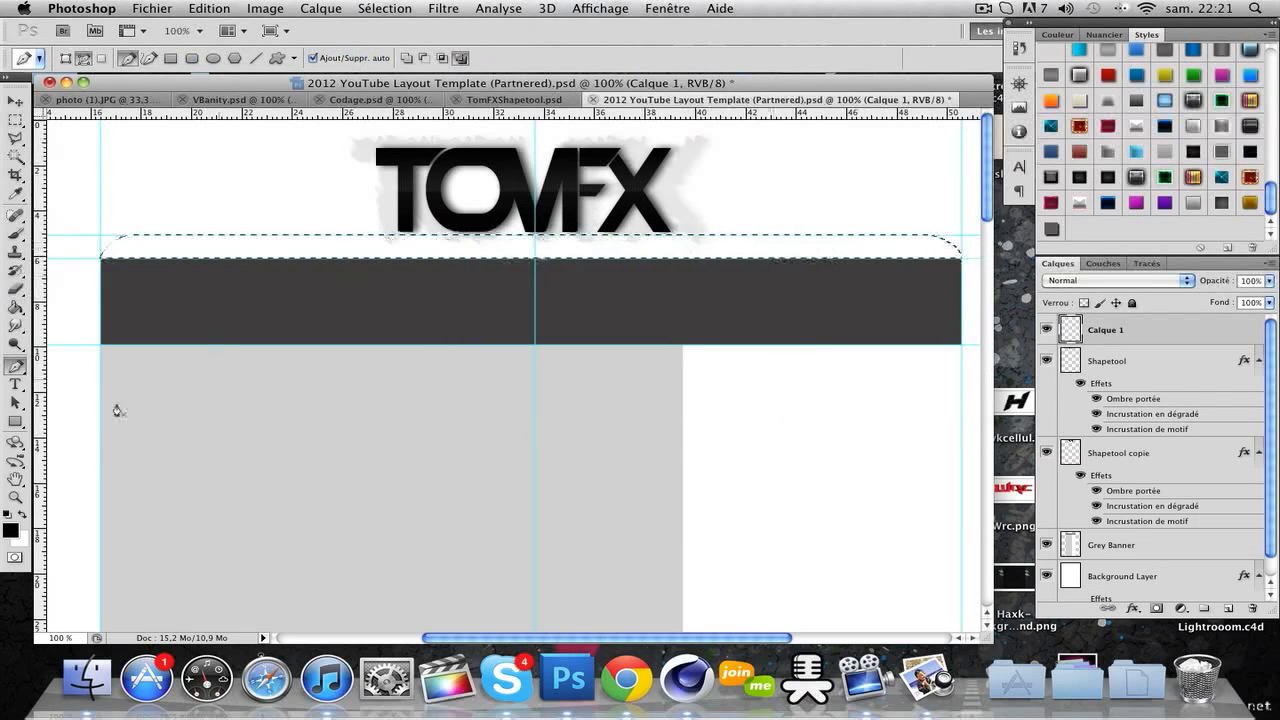
{"action": "left_click", "coordinate": [17, 309]}
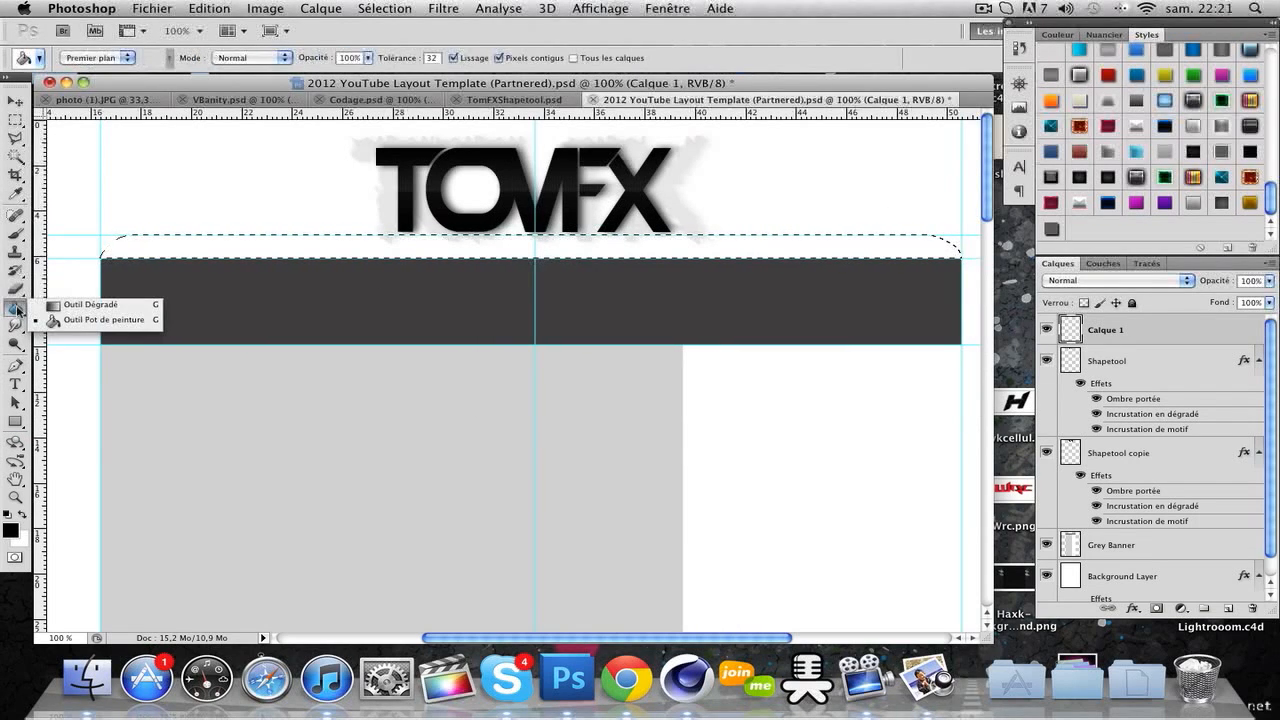
{"action": "left_click", "coordinate": [246, 244]}
{"action": "left_click", "coordinate": [246, 244]}
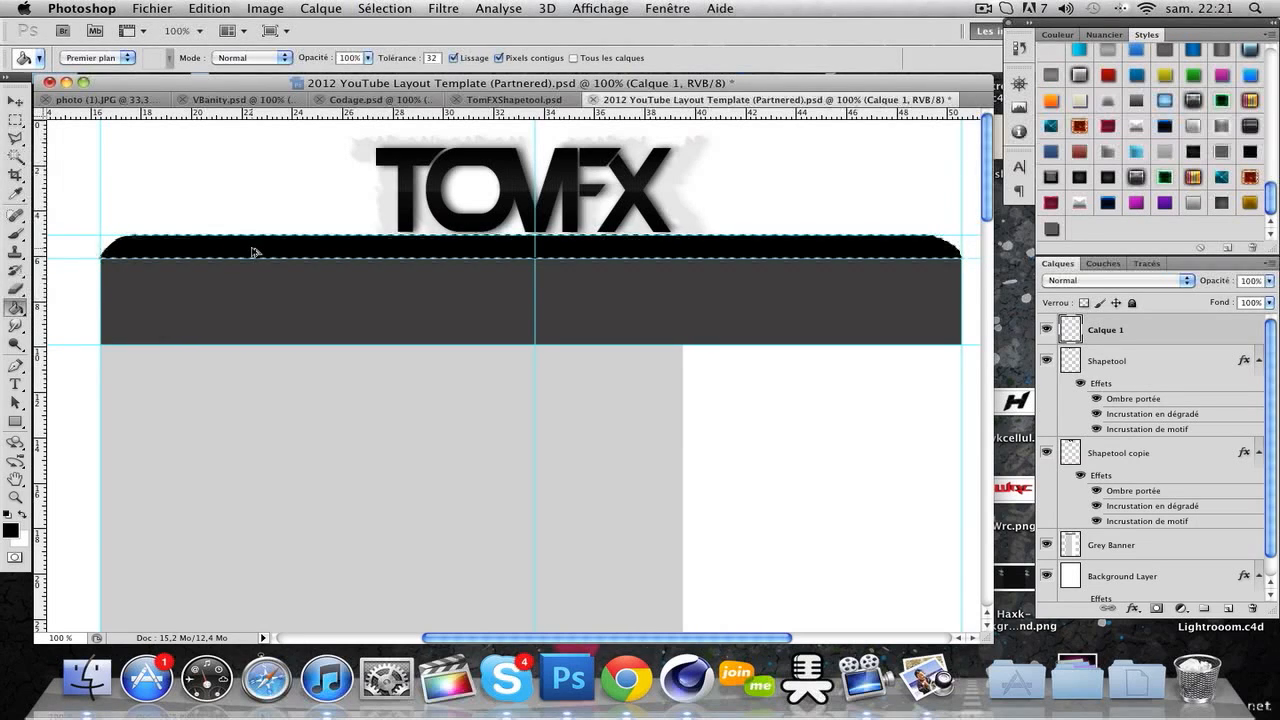
{"action": "key", "text": "super+z"}
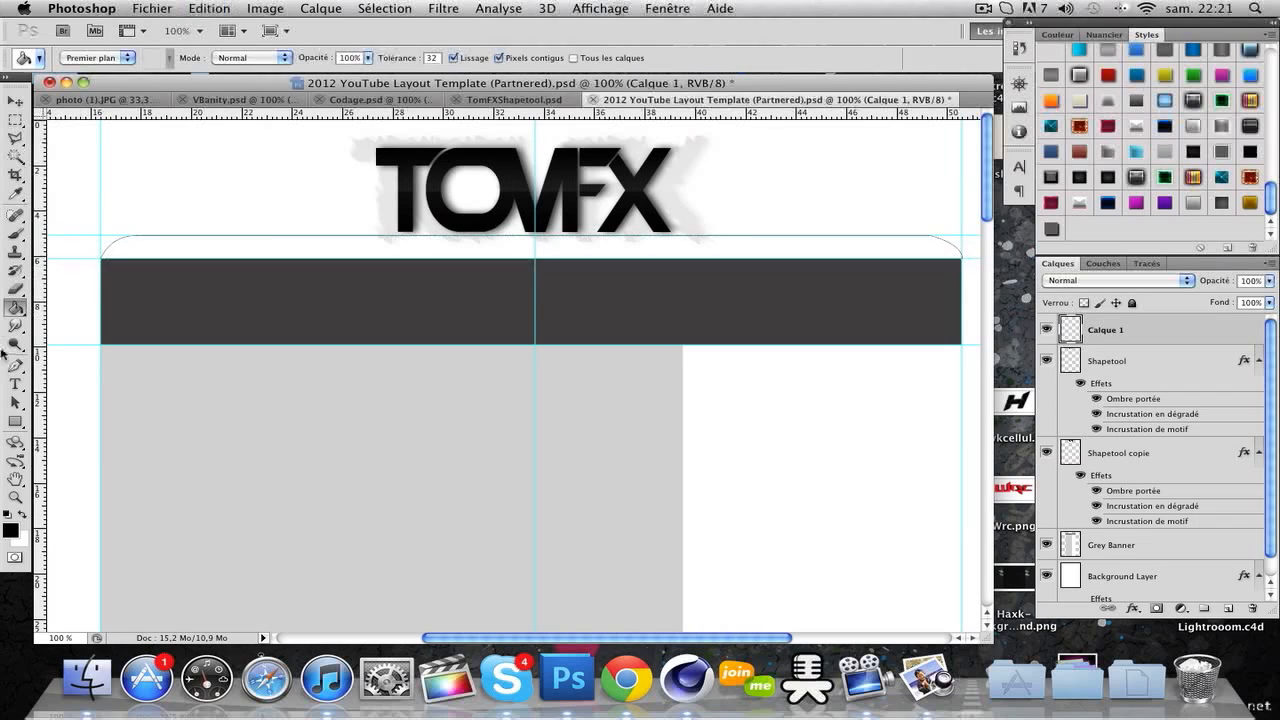
Fill the rounded strip's path with black (Noir) at 100% opacity in Normal mode and delete the path
{"action": "left_click", "coordinate": [15, 366]}
{"action": "right_click", "coordinate": [261, 267]}
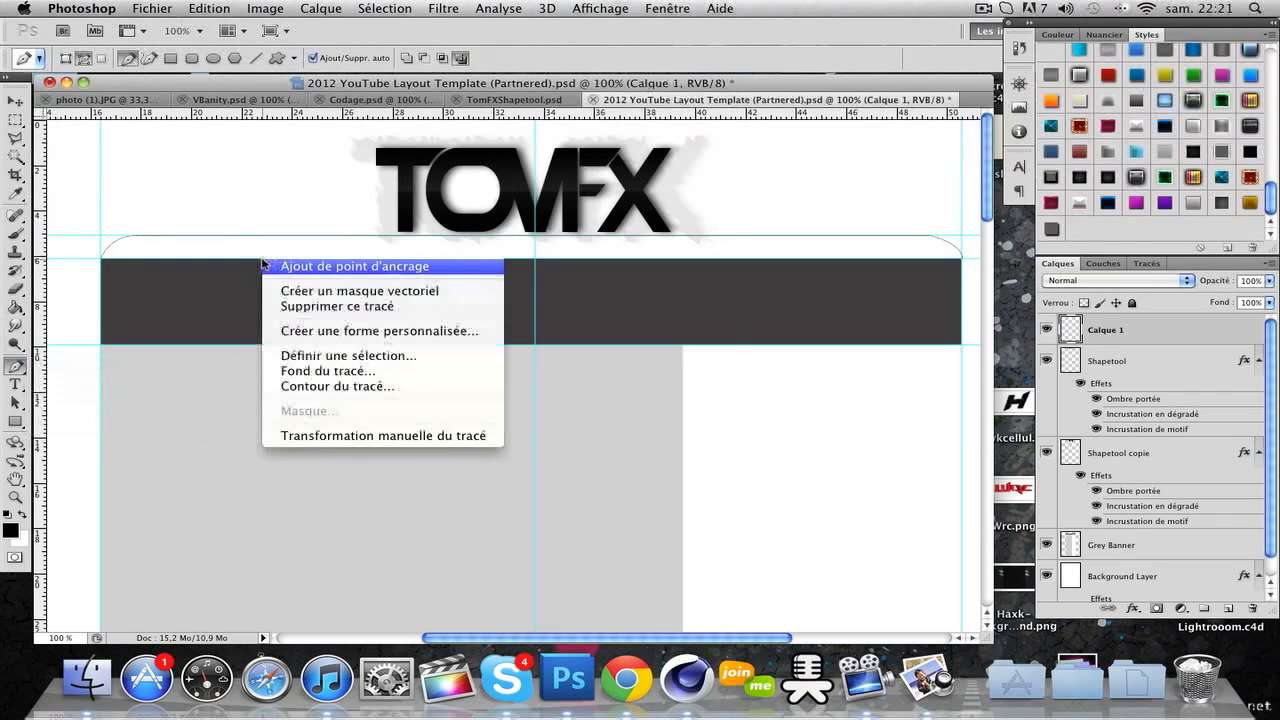
{"action": "left_click", "coordinate": [357, 372]}
{"action": "left_click", "coordinate": [670, 224]}
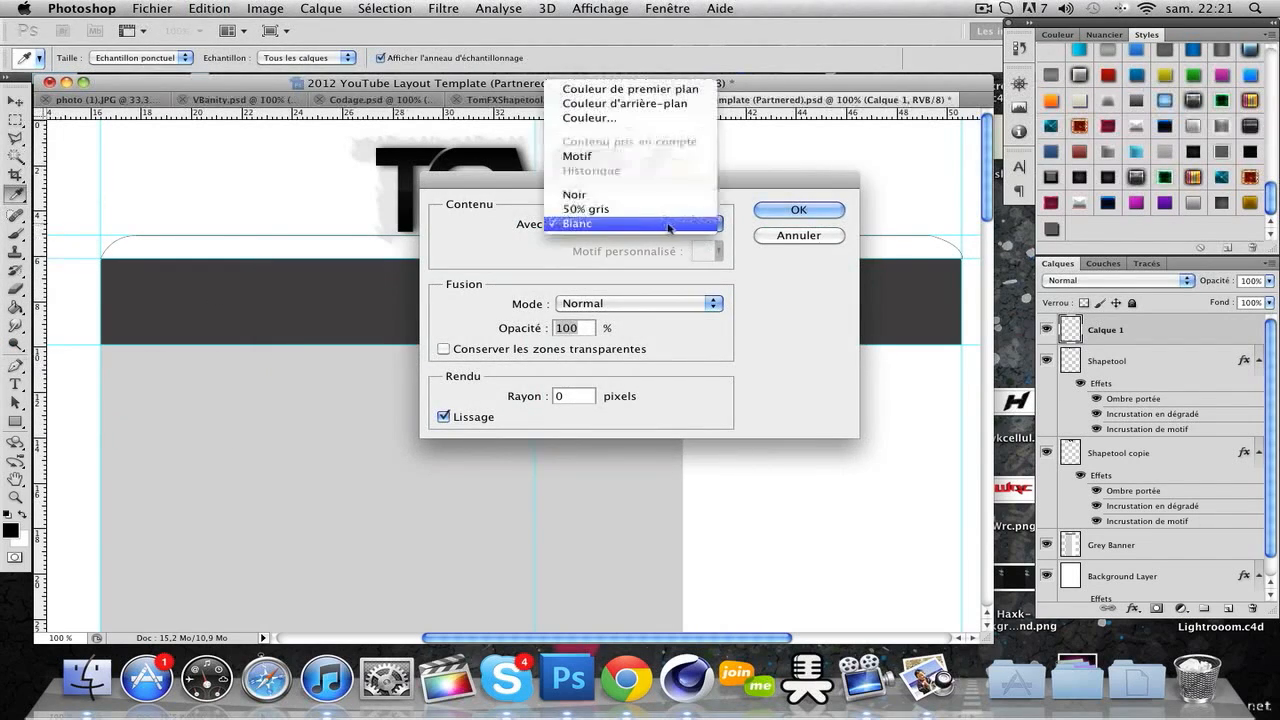
{"action": "left_click", "coordinate": [615, 195]}
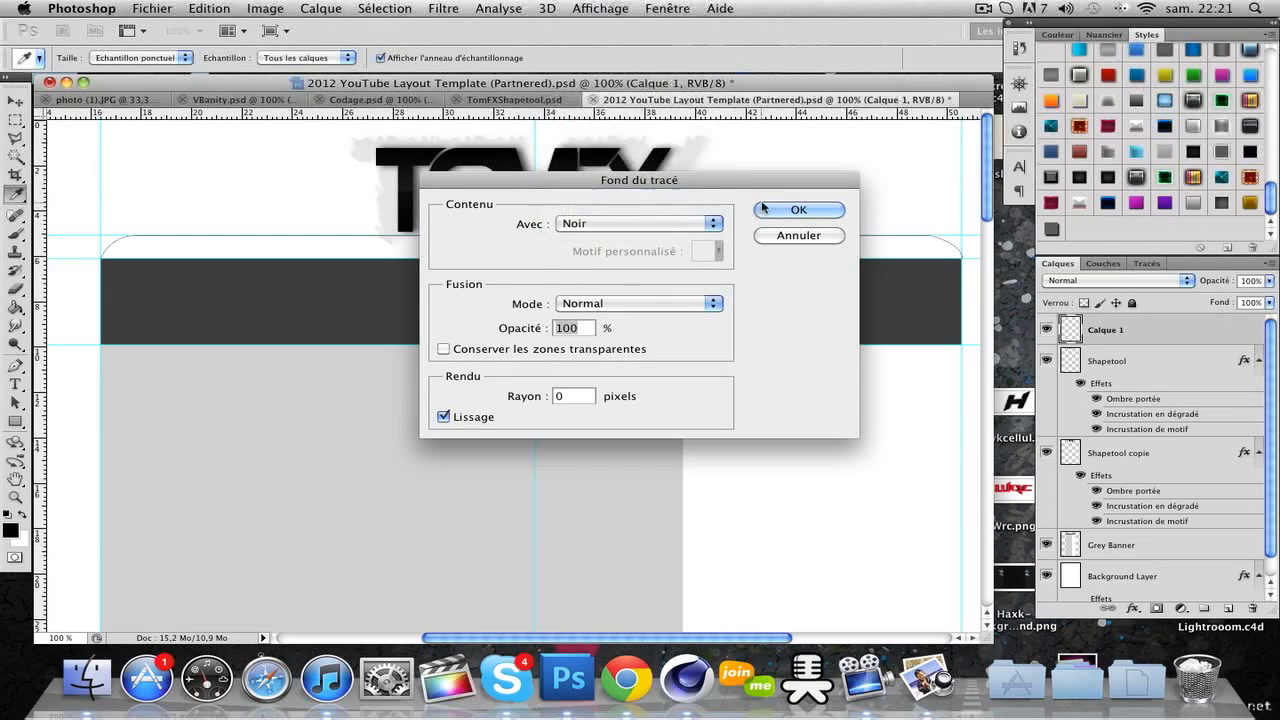
{"action": "left_click", "coordinate": [763, 208]}
{"action": "right_click", "coordinate": [655, 256]}
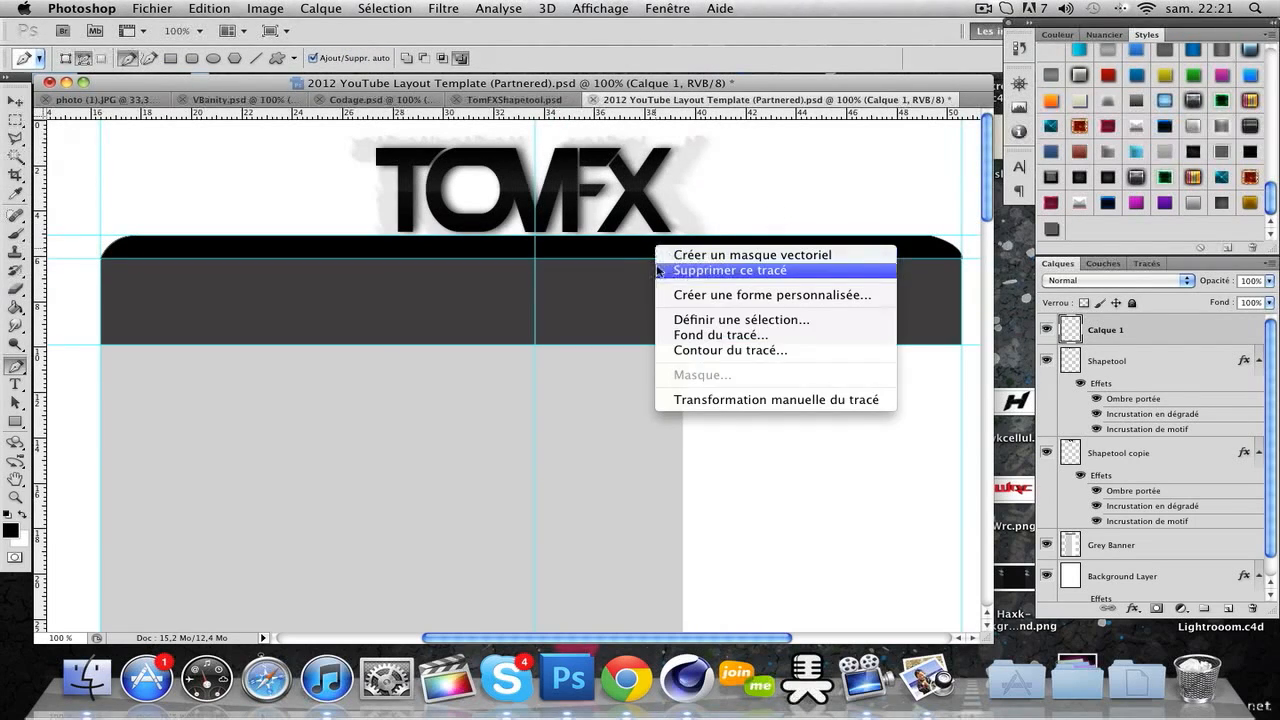
{"action": "left_click", "coordinate": [712, 267]}
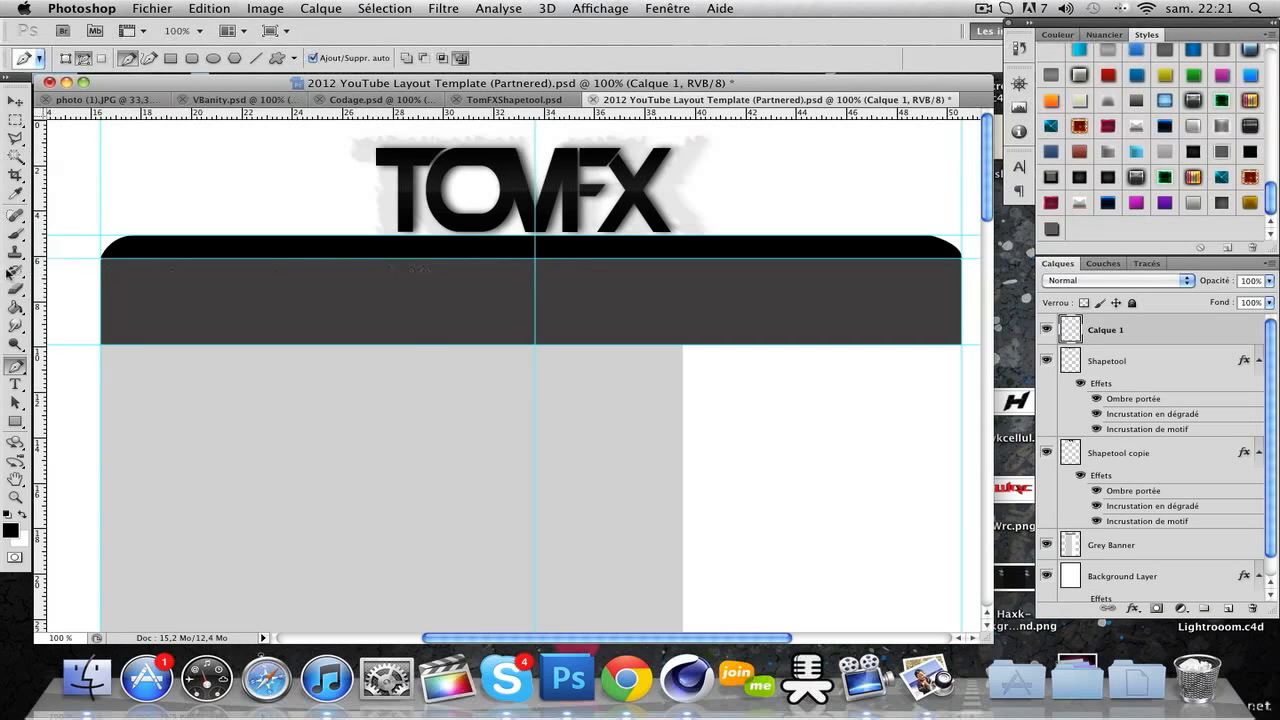
{"action": "left_click", "coordinate": [15, 384]}
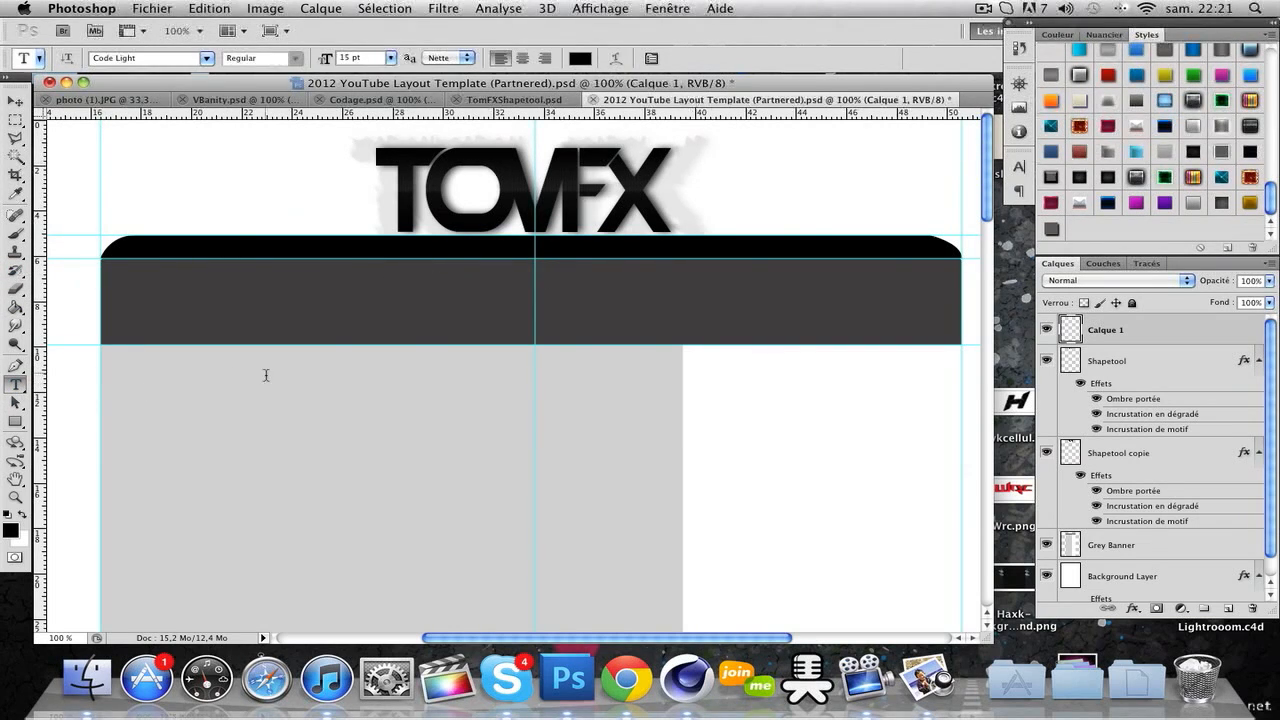
{"action": "scroll", "coordinate": [266, 371], "scroll_direction": "left", "scroll_amount": 5}
{"action": "scroll", "coordinate": [266, 371], "scroll_direction": "right", "scroll_amount": 2}
{"action": "scroll", "coordinate": [268, 373], "scroll_direction": "right", "scroll_amount": 2}
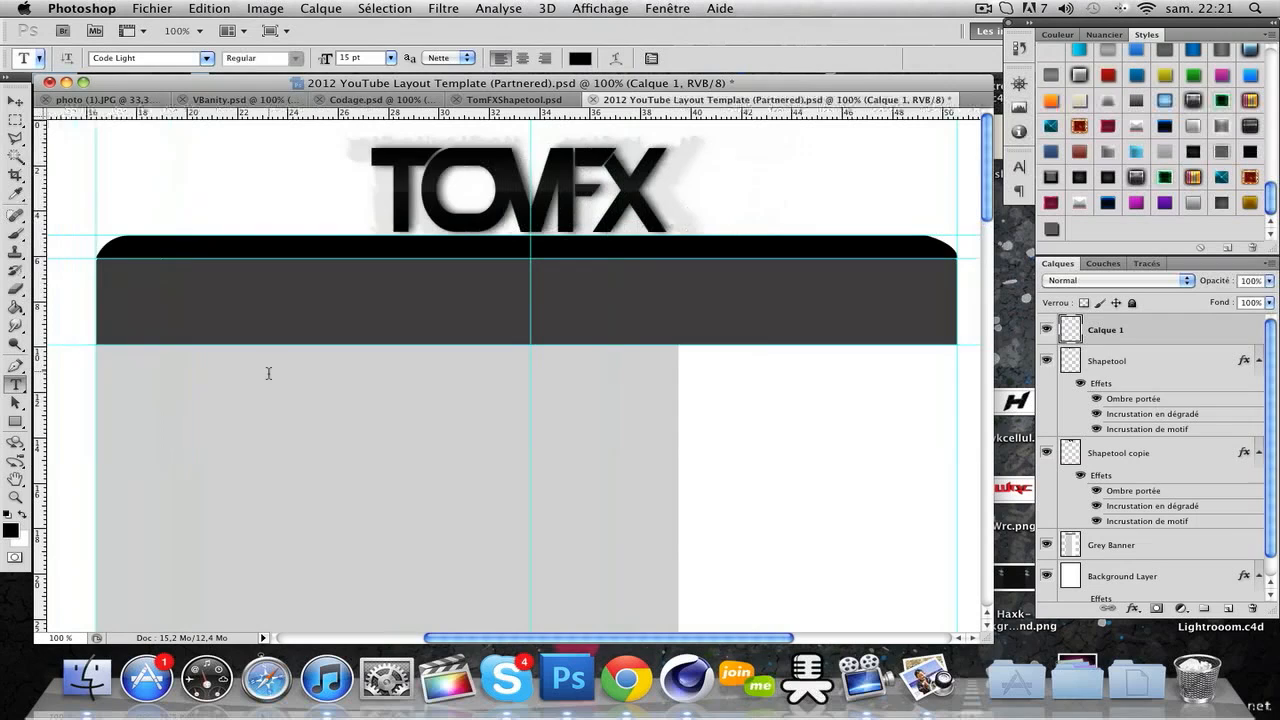
Give the black rounded strip's layer (Calque 1) a drop shadow with a -90° angle, 8 px size and about 59% opacity
{"action": "double_click", "coordinate": [1175, 325]}
{"action": "left_click", "coordinate": [606, 161]}
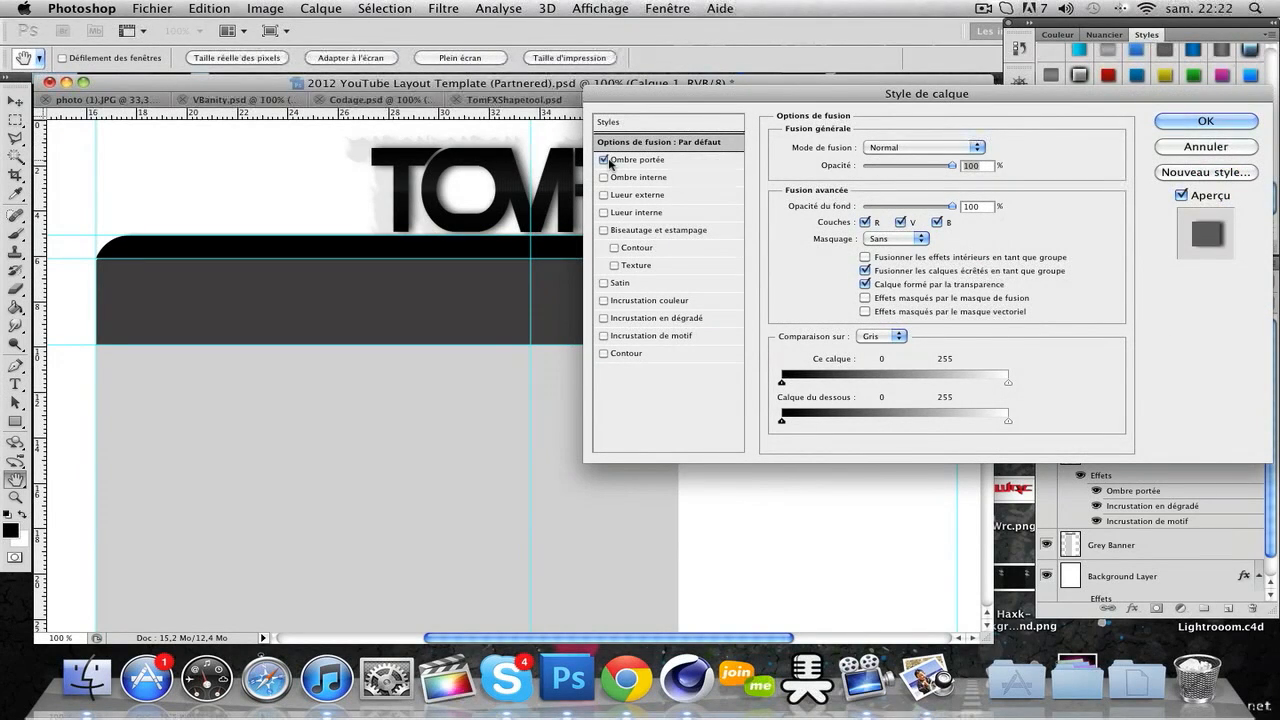
{"action": "left_click", "coordinate": [612, 161]}
{"action": "left_click_drag", "start_coordinate": [771, 88], "coordinate": [1026, 110]}
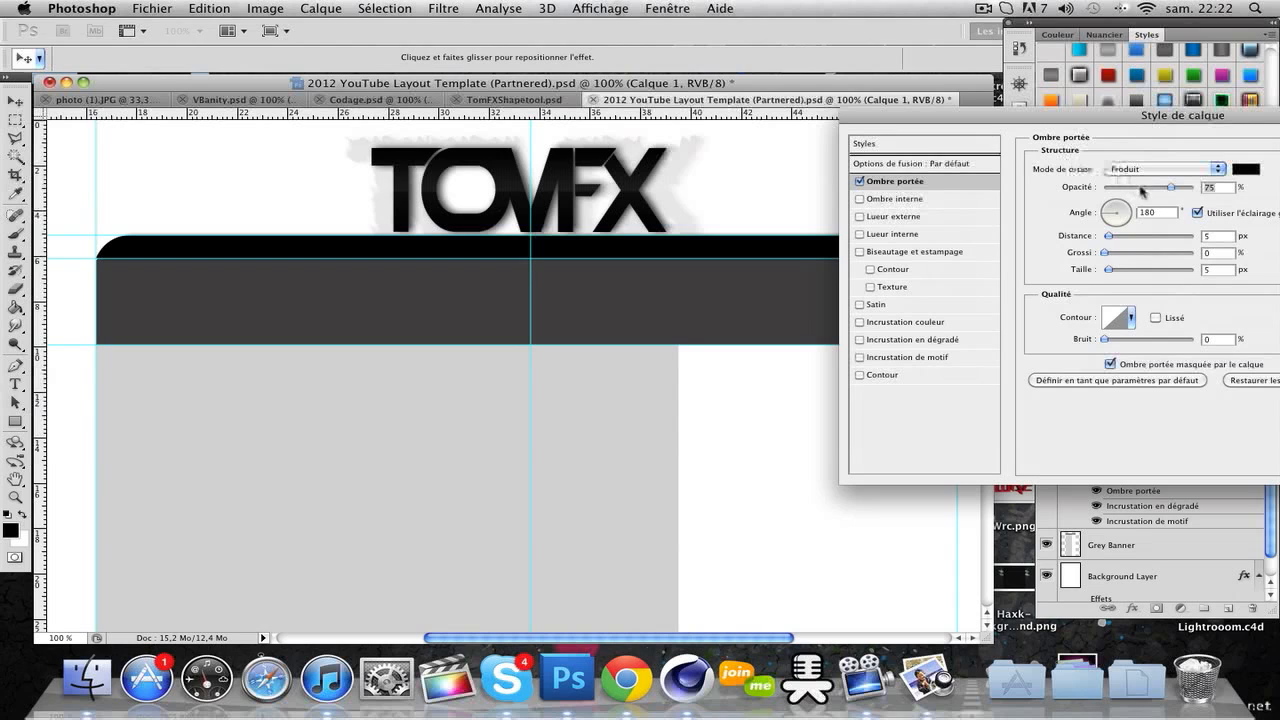
{"action": "left_click_drag", "start_coordinate": [1061, 114], "coordinate": [892, 89]}
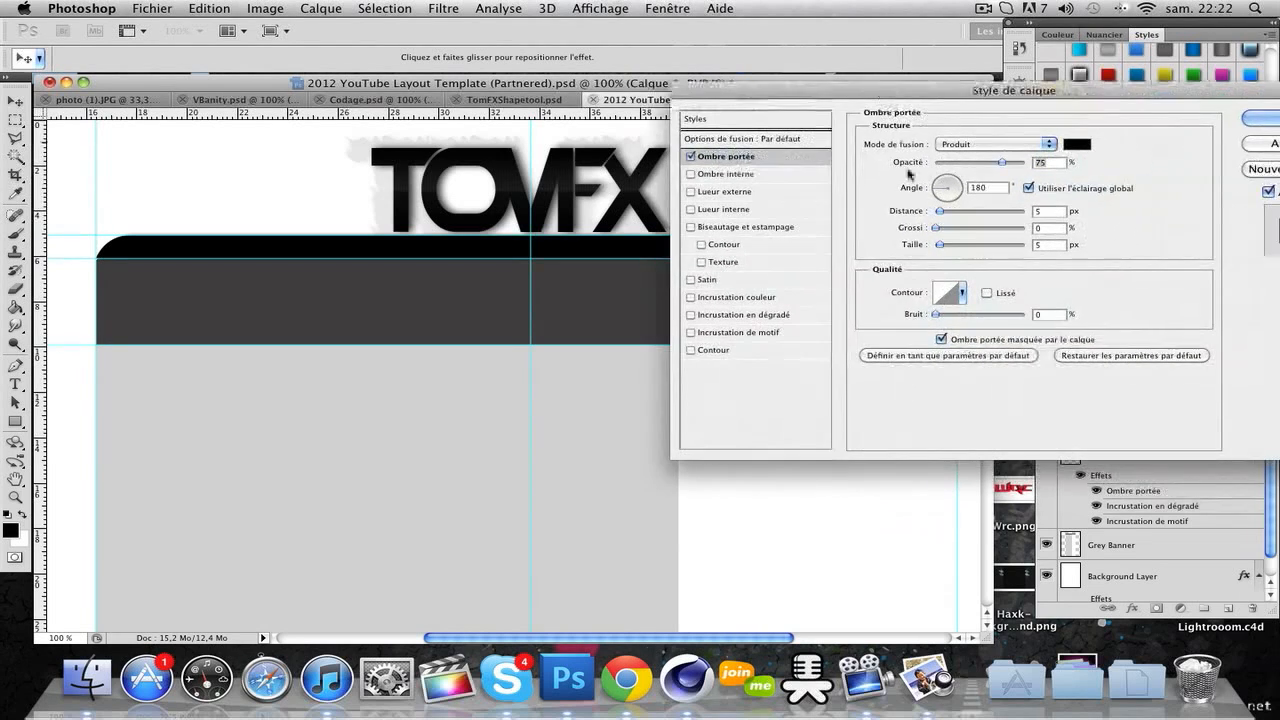
{"action": "left_click", "coordinate": [948, 206]}
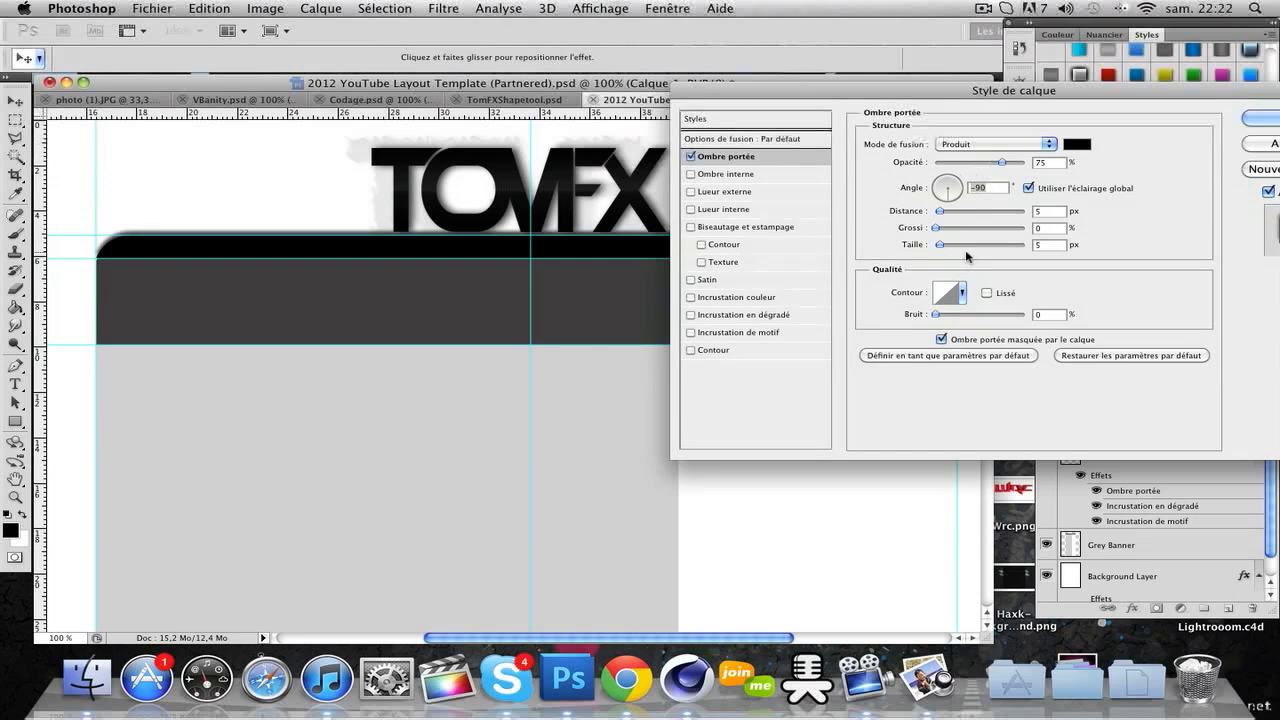
{"action": "left_click_drag", "start_coordinate": [954, 246], "coordinate": [941, 248]}
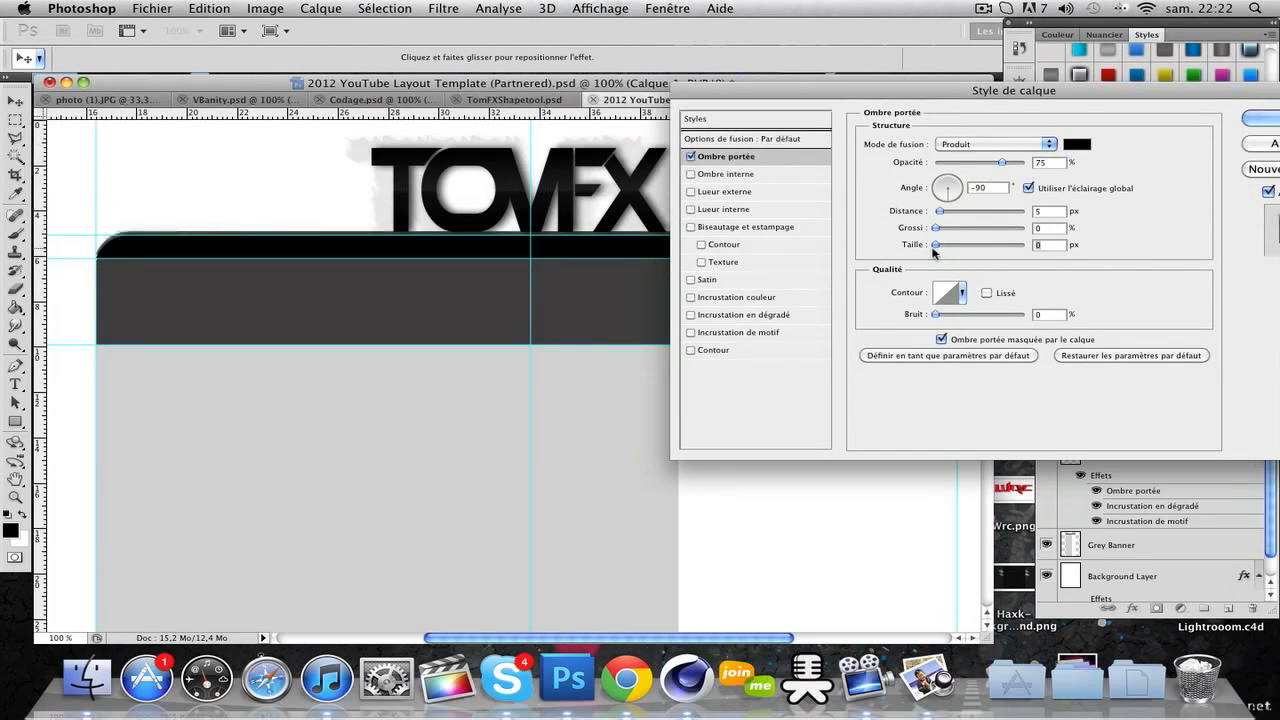
{"action": "left_click_drag", "start_coordinate": [941, 248], "coordinate": [943, 248]}
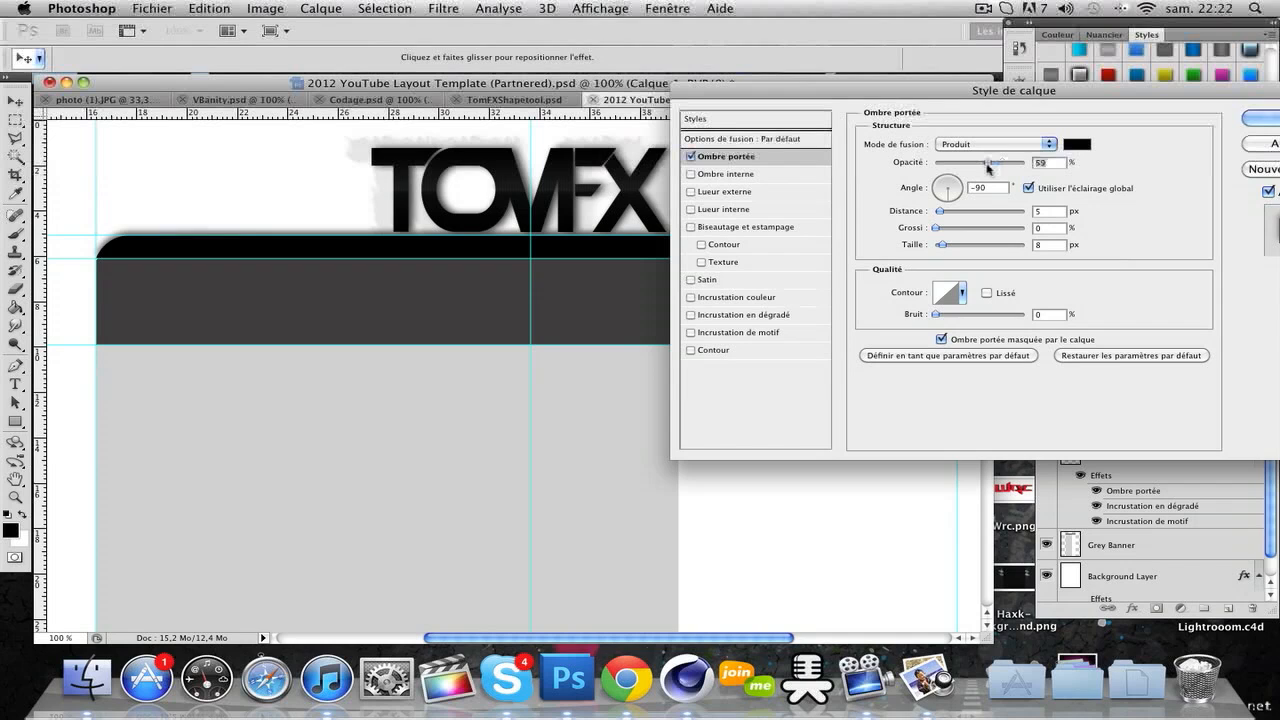
{"action": "left_click", "coordinate": [1258, 118]}
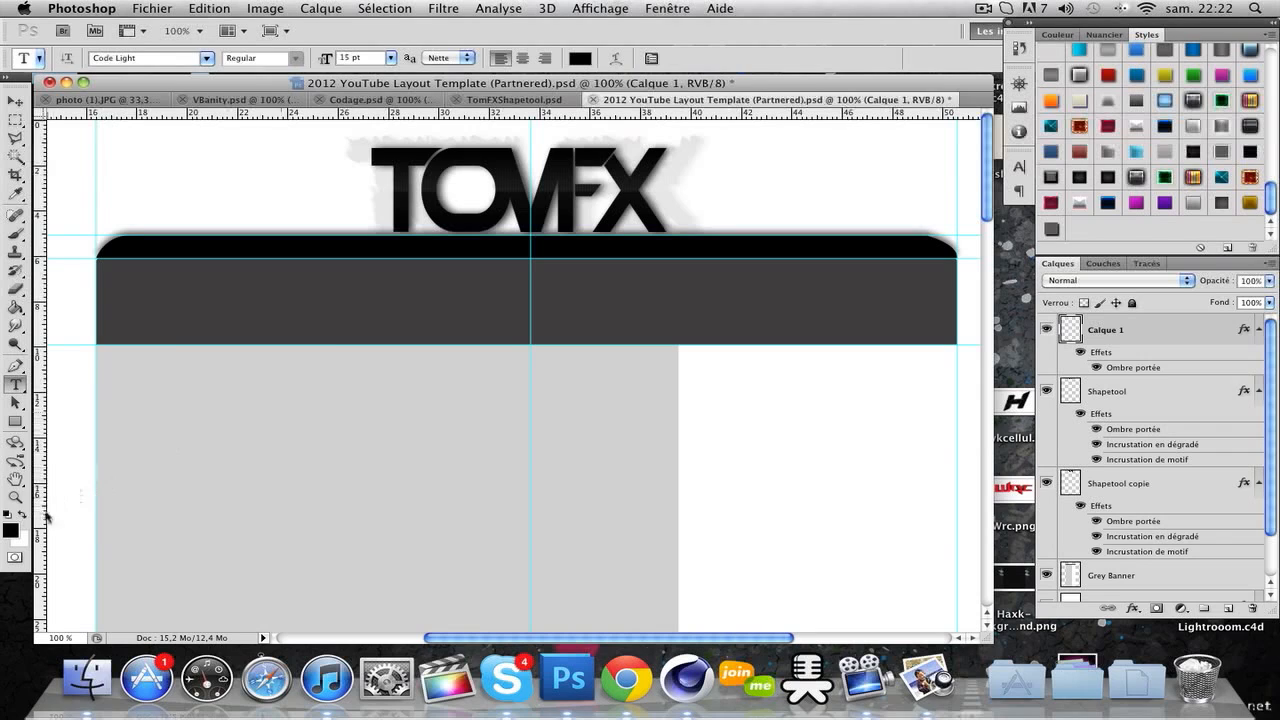
Add the text "NETWORK" in Code Light near the left end of the black rounded strip
{"action": "left_click", "coordinate": [15, 497]}
{"action": "left_click", "coordinate": [192, 205]}
{"action": "scroll", "coordinate": [533, 336], "scroll_direction": "right", "scroll_amount": 5}
{"action": "left_click_drag", "start_coordinate": [19, 372], "coordinate": [70, 389]}
{"action": "left_click", "coordinate": [276, 368]}
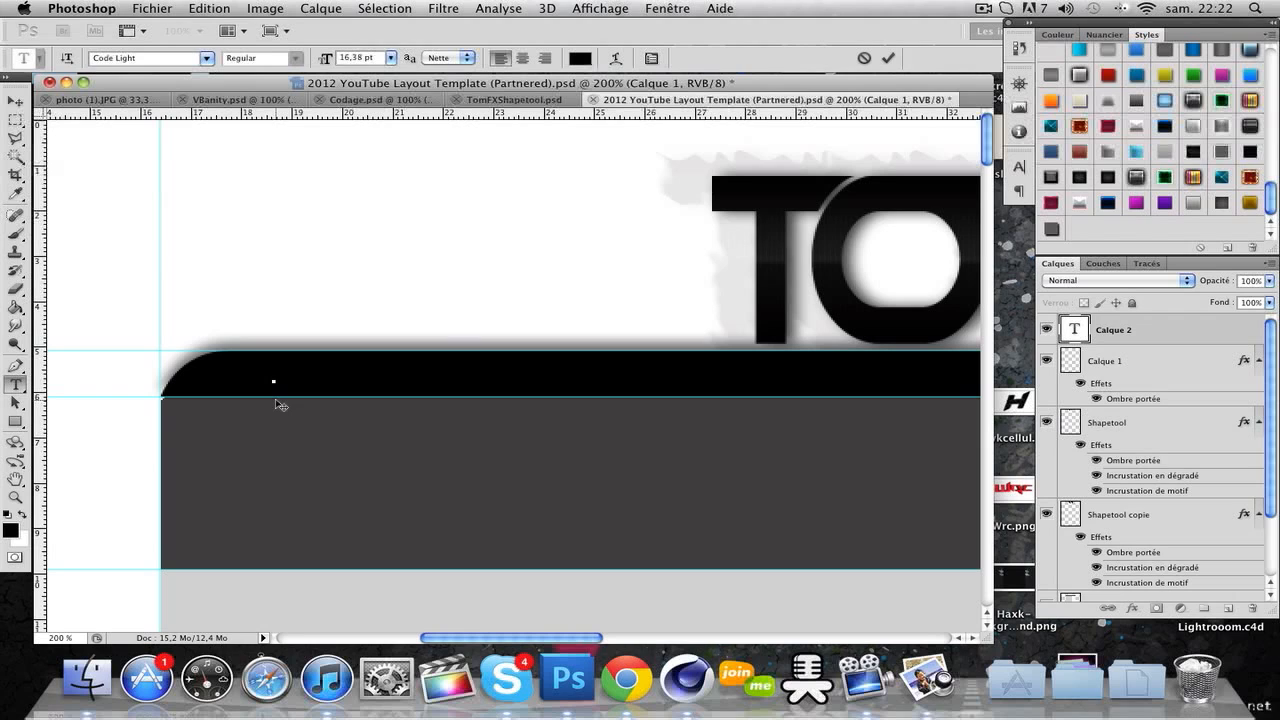
{"action": "type", "text": "Informat"}
Change the colour of the whole NETWORK text to white
{"action": "key", "text": "super+a"}
{"action": "left_click", "coordinate": [570, 58]}
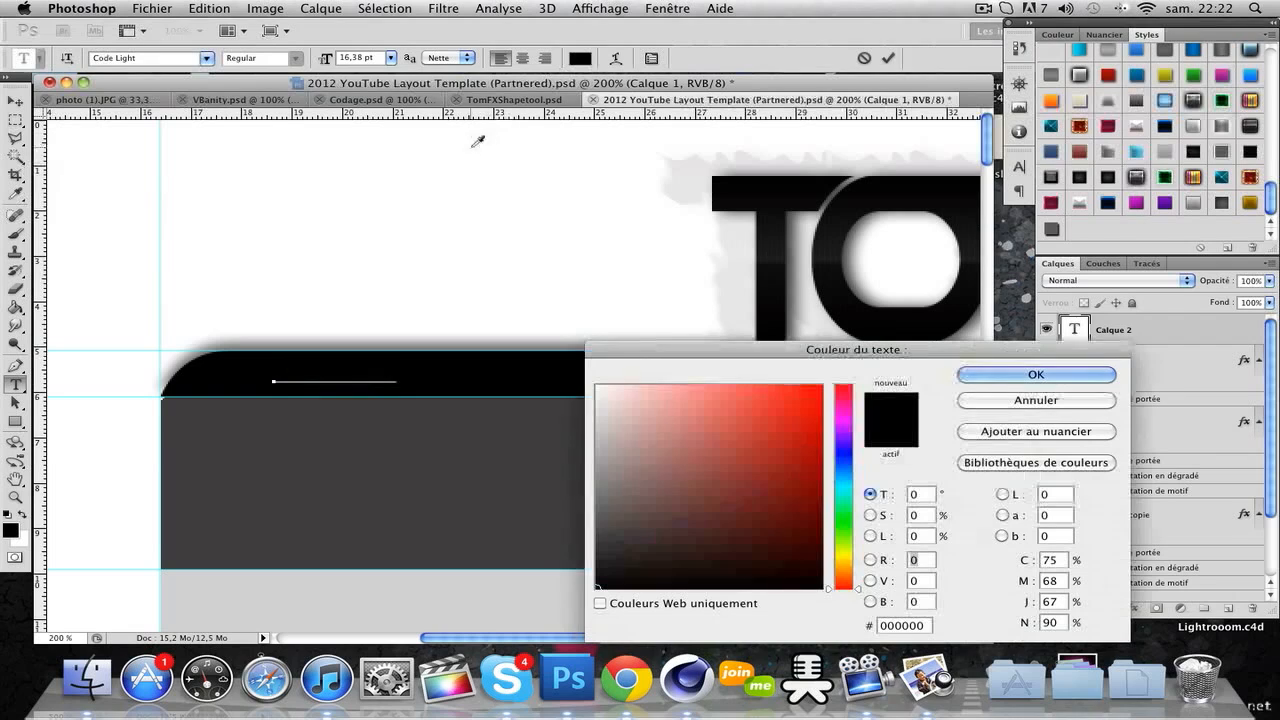
{"action": "left_click", "coordinate": [599, 388]}
{"action": "left_click", "coordinate": [973, 380]}
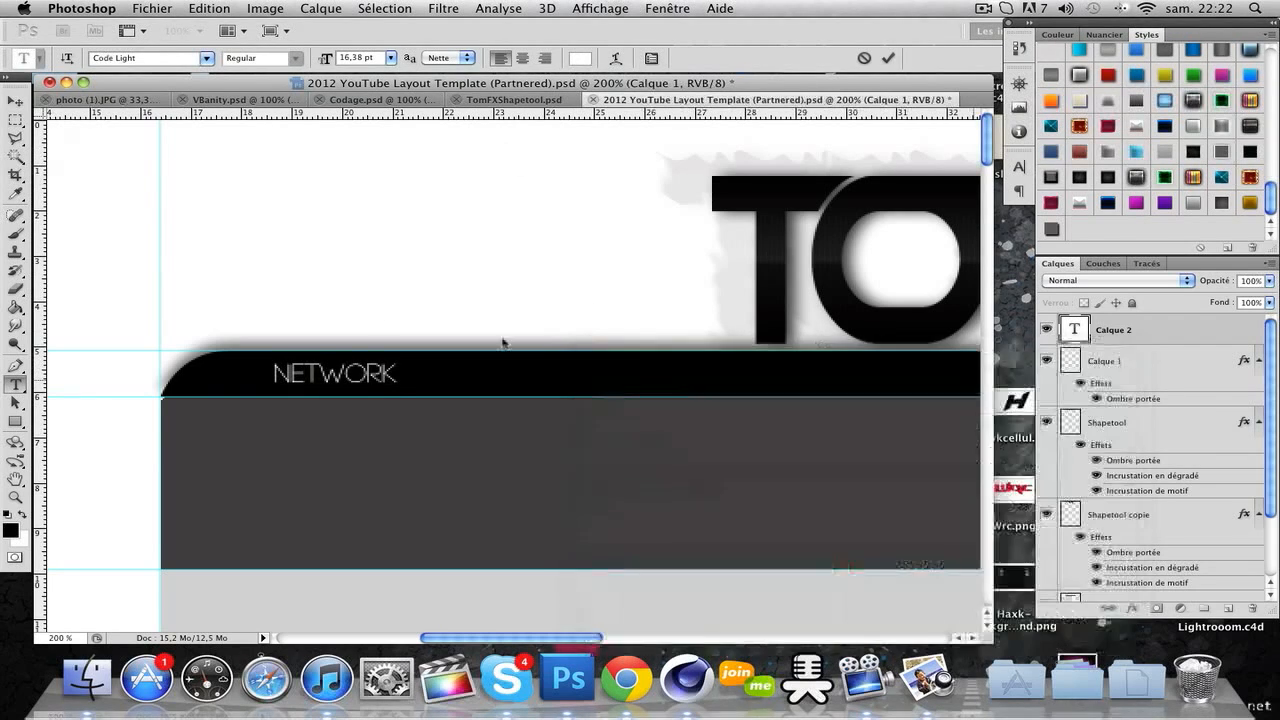
Scale the NETWORK text to about 131% and place it at X 563.91 px, Y 159 px within the black strip
{"action": "left_click", "coordinate": [1128, 331]}
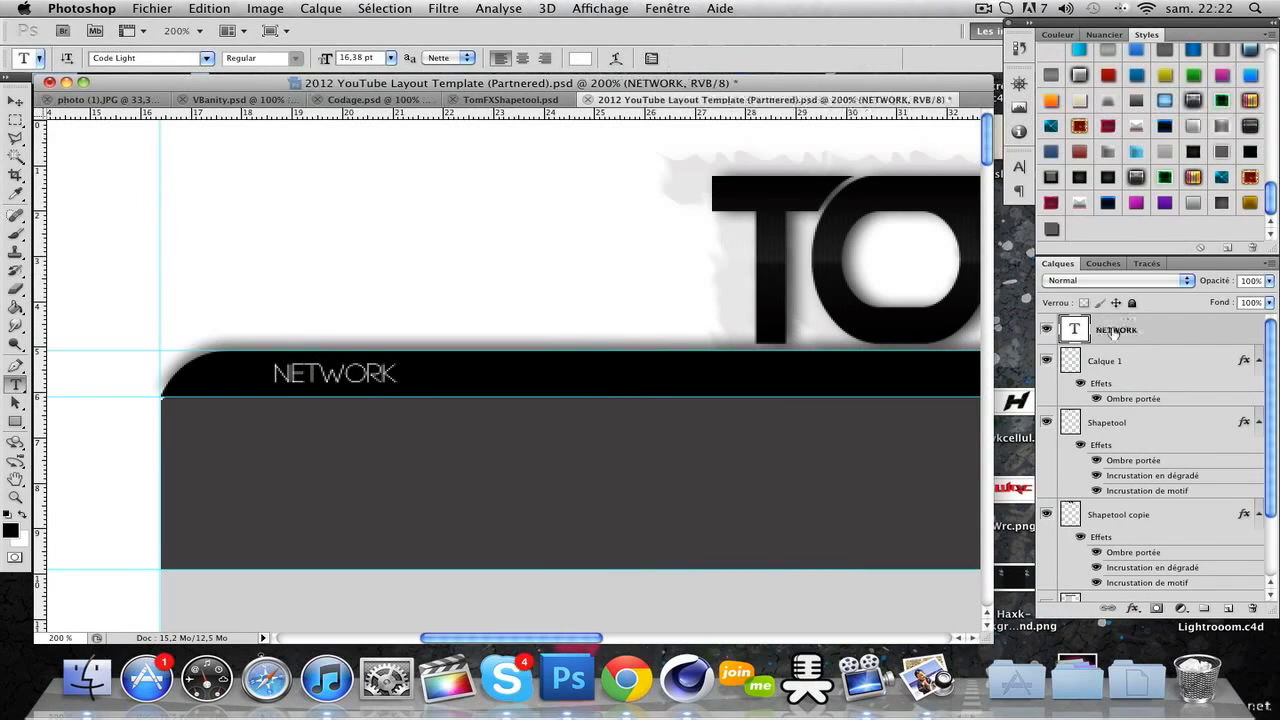
{"action": "key", "text": "super+t"}
{"action": "left_click_drag", "start_coordinate": [416, 357], "coordinate": [384, 375]}
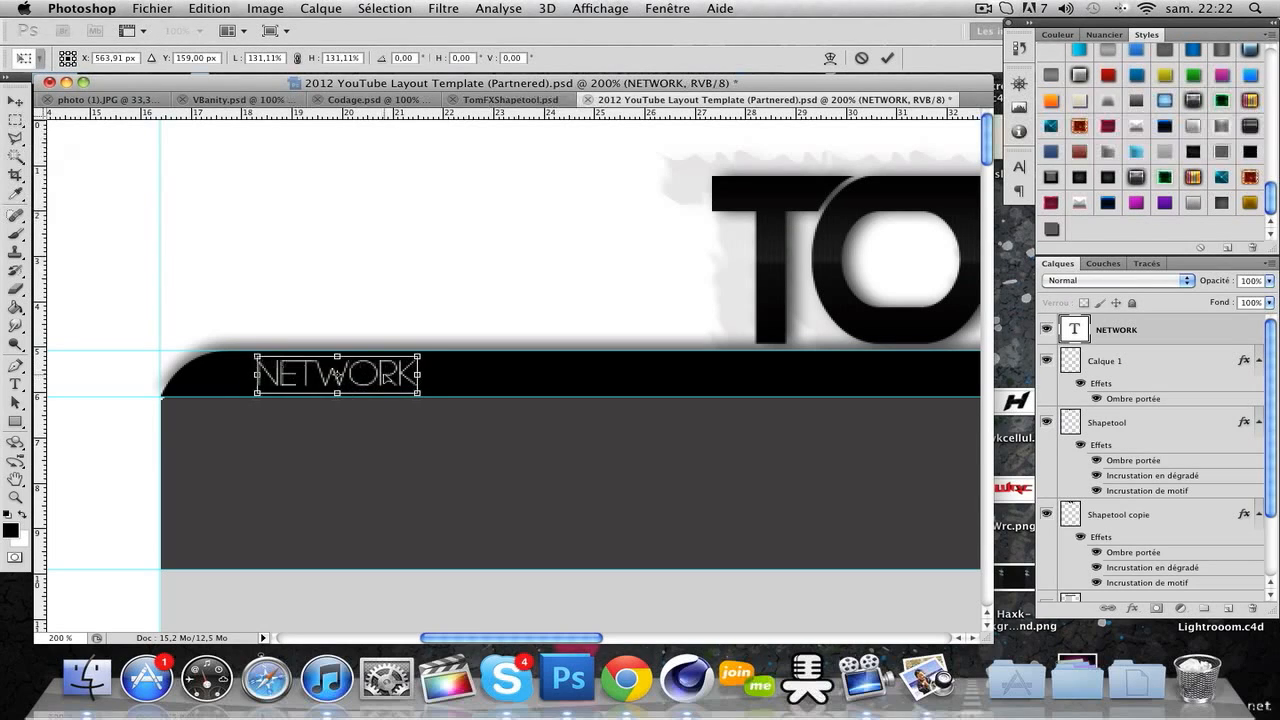
{"action": "key", "text": "Return"}
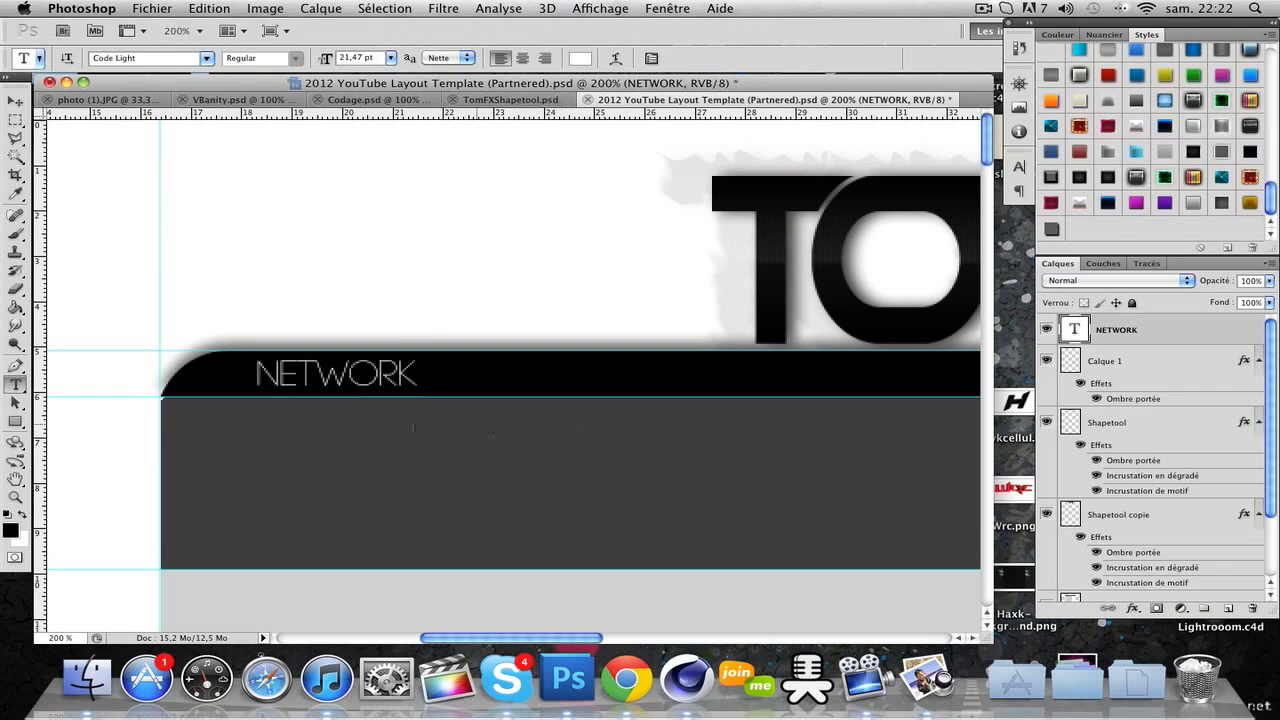
Hide the black strip layer (Calque 1) and turn off all layer effects on the main Shapetool logo
{"action": "key", "text": "z"}
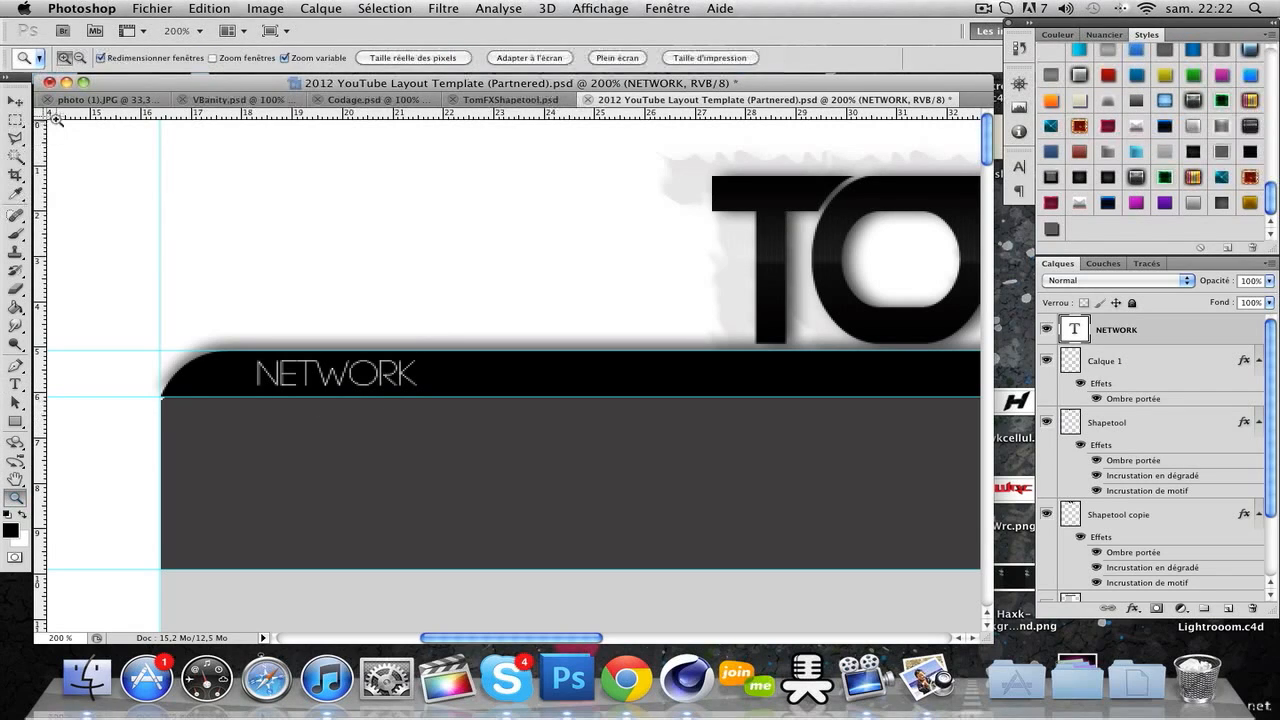
{"action": "left_click", "coordinate": [405, 224], "text": "alt"}
{"action": "scroll", "coordinate": [410, 226], "scroll_direction": "right", "scroll_amount": 5}
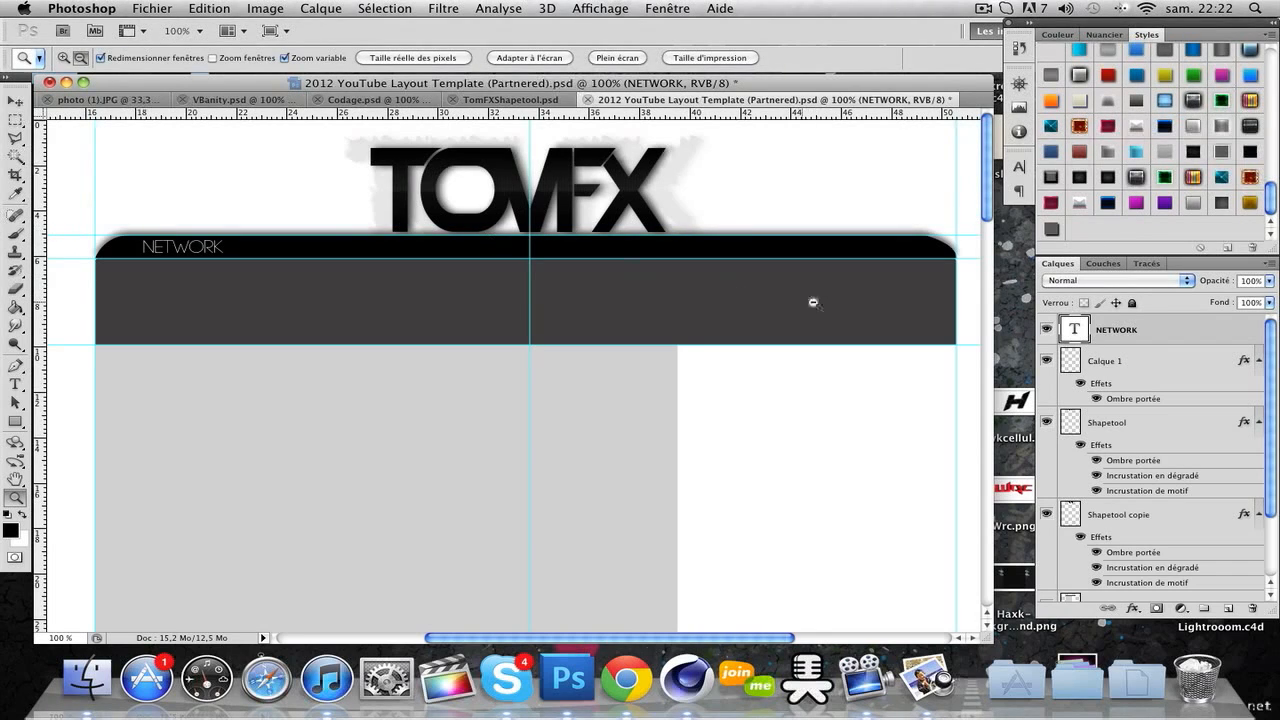
{"action": "left_click", "coordinate": [1046, 360]}
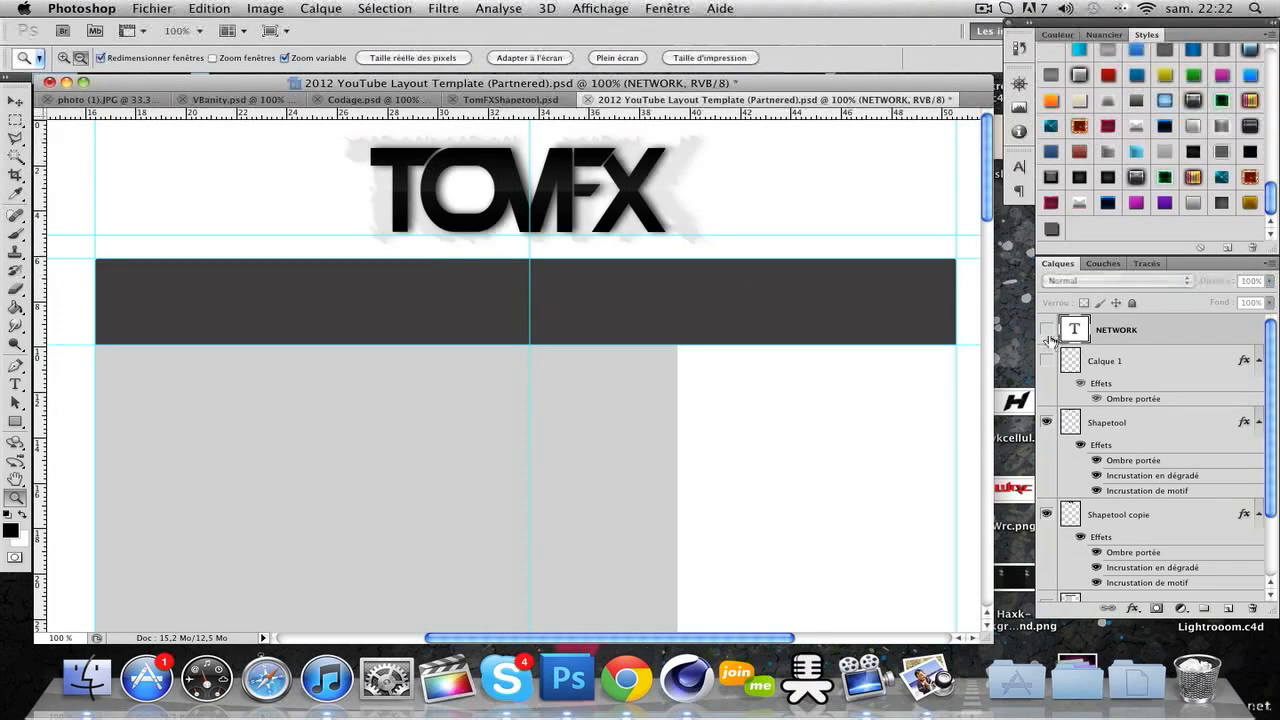
{"action": "left_click", "coordinate": [1081, 446]}
{"action": "left_click", "coordinate": [1081, 446]}
{"action": "left_click", "coordinate": [1081, 446]}
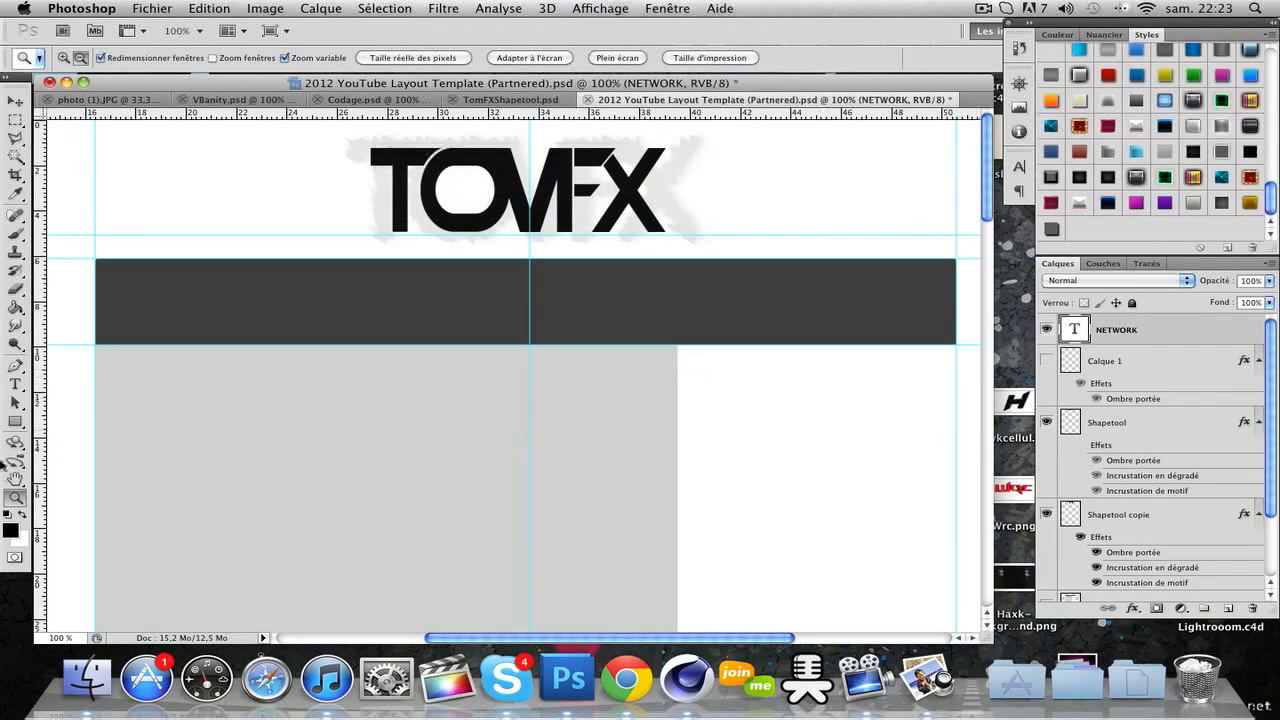
On the Shapetool layer, draw a closed Pen path around the upper part of the TOMFX logo with a rising diagonal lower edge
{"action": "left_click", "coordinate": [63, 57]}
{"action": "left_click", "coordinate": [325, 169]}
{"action": "scroll", "coordinate": [597, 265], "scroll_direction": "right", "scroll_amount": 7}
{"action": "scroll", "coordinate": [597, 265], "scroll_direction": "left", "scroll_amount": 2}
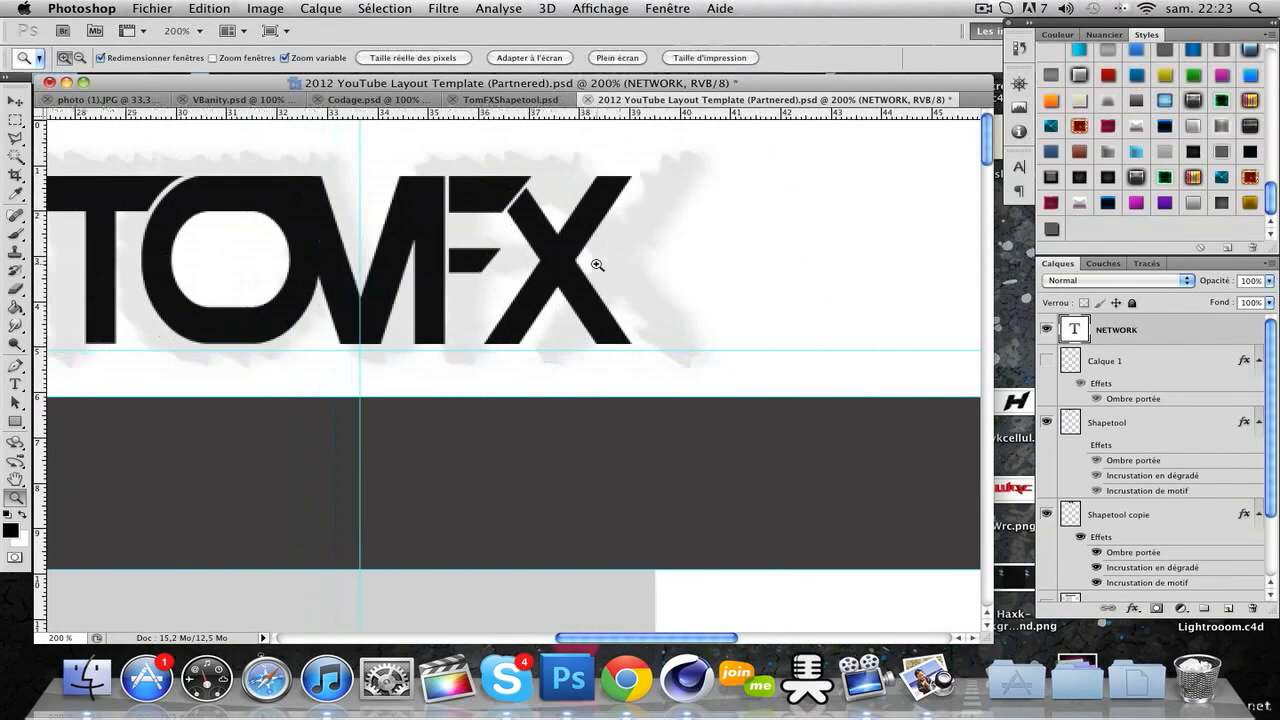
{"action": "scroll", "coordinate": [597, 265], "scroll_direction": "left", "scroll_amount": 3}
{"action": "left_click", "coordinate": [16, 367]}
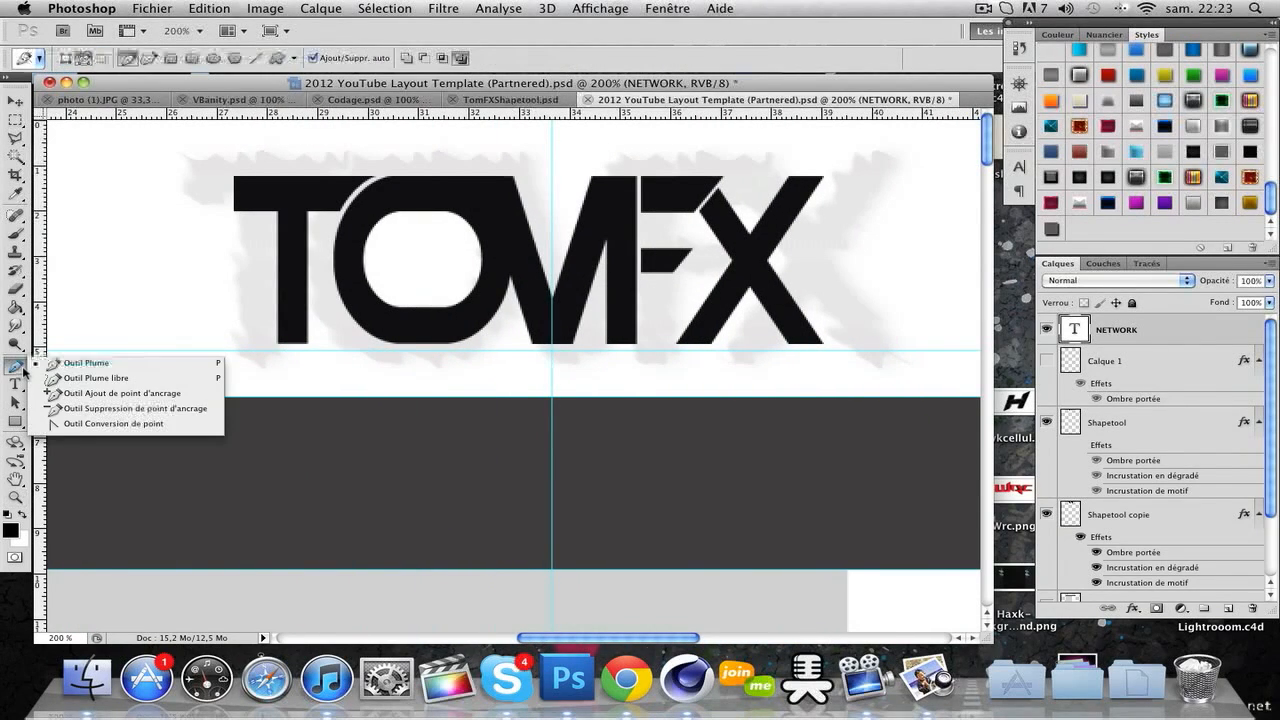
{"action": "left_click", "coordinate": [1147, 430]}
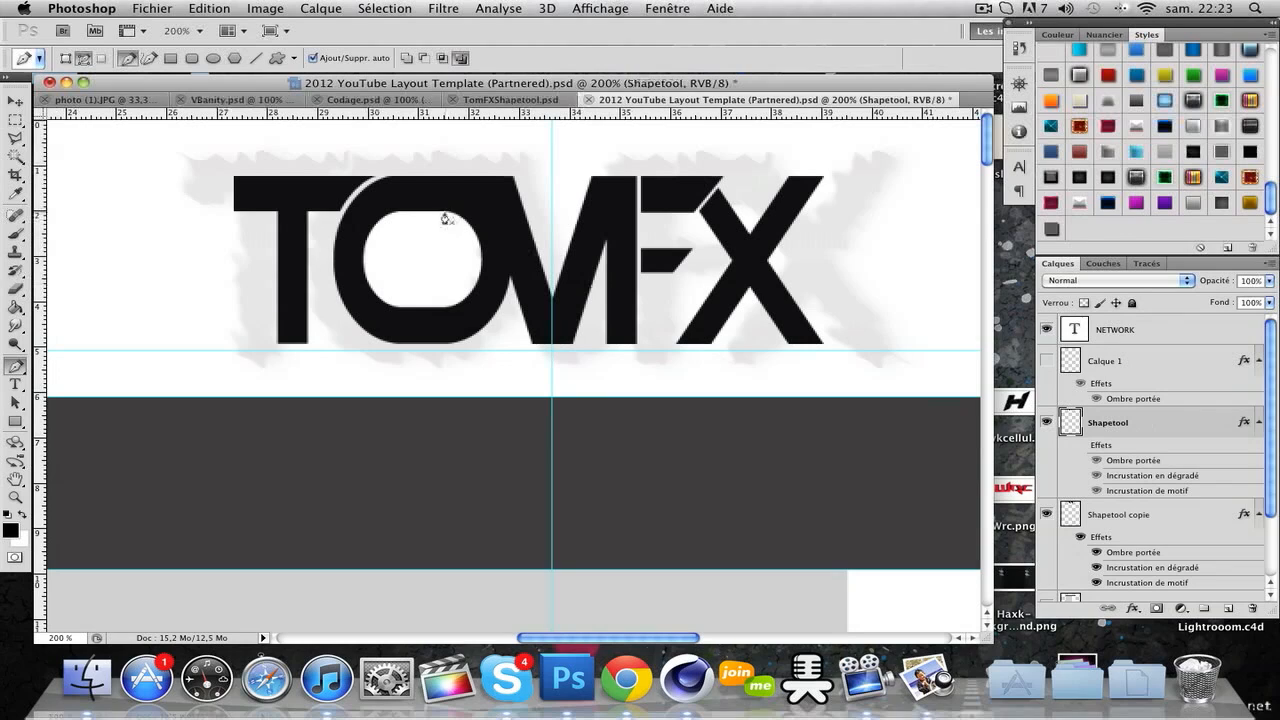
{"action": "left_click", "coordinate": [131, 321]}
{"action": "left_click_drag", "start_coordinate": [910, 152], "coordinate": [904, 104]}
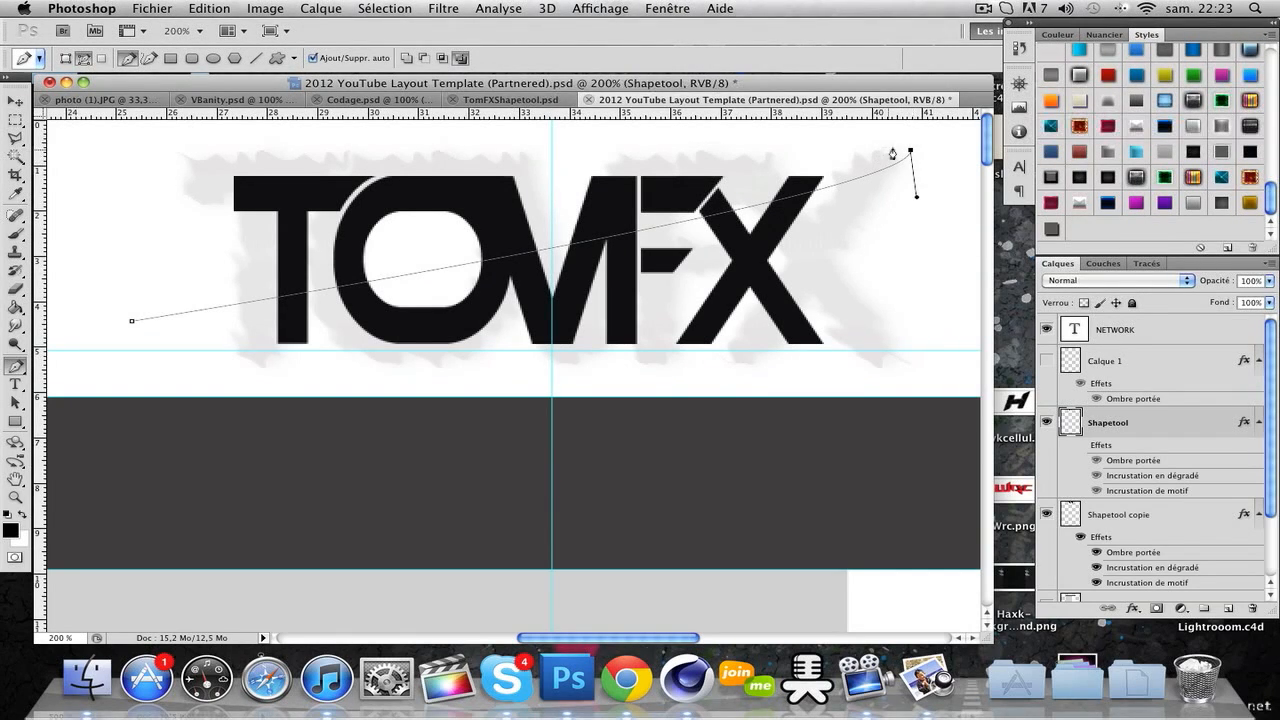
{"action": "left_click_drag", "start_coordinate": [163, 160], "coordinate": [143, 256]}
{"action": "left_click", "coordinate": [131, 323]}
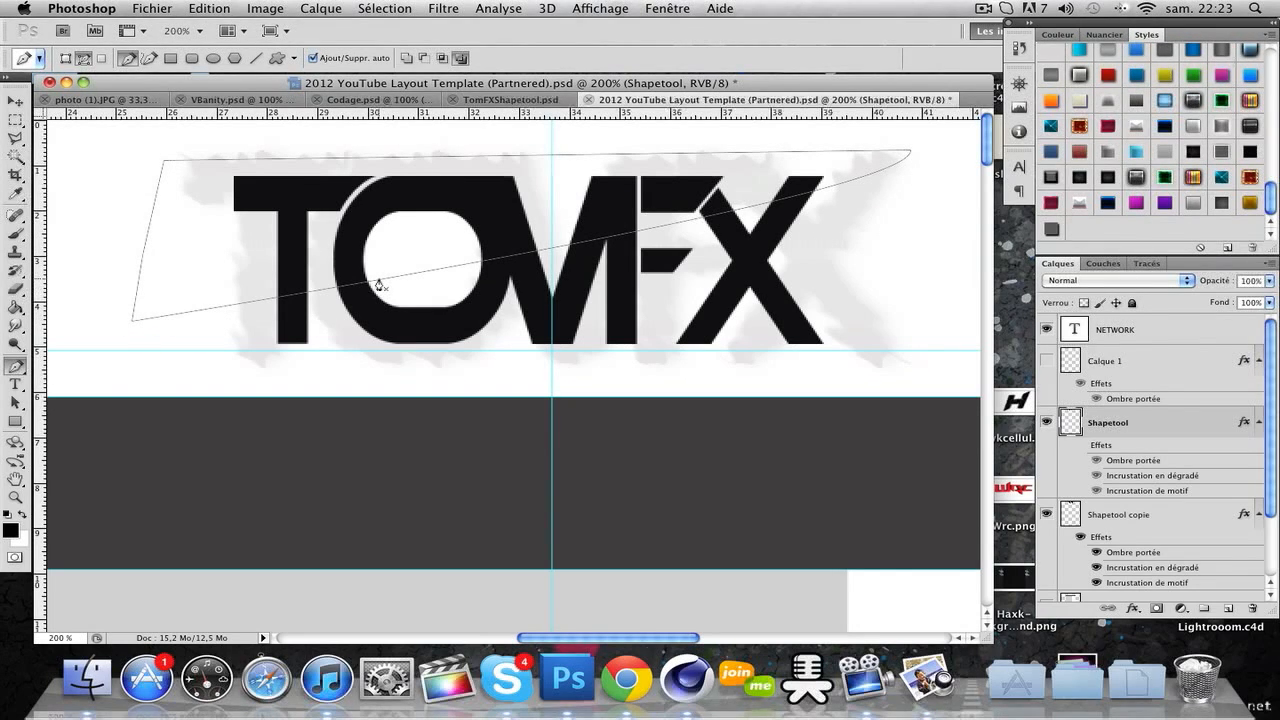
Add a new empty layer directly above the Shapetool logo layer
{"action": "left_click", "coordinate": [1140, 386]}
{"action": "left_click", "coordinate": [1166, 428]}
{"action": "left_click", "coordinate": [1228, 609]}
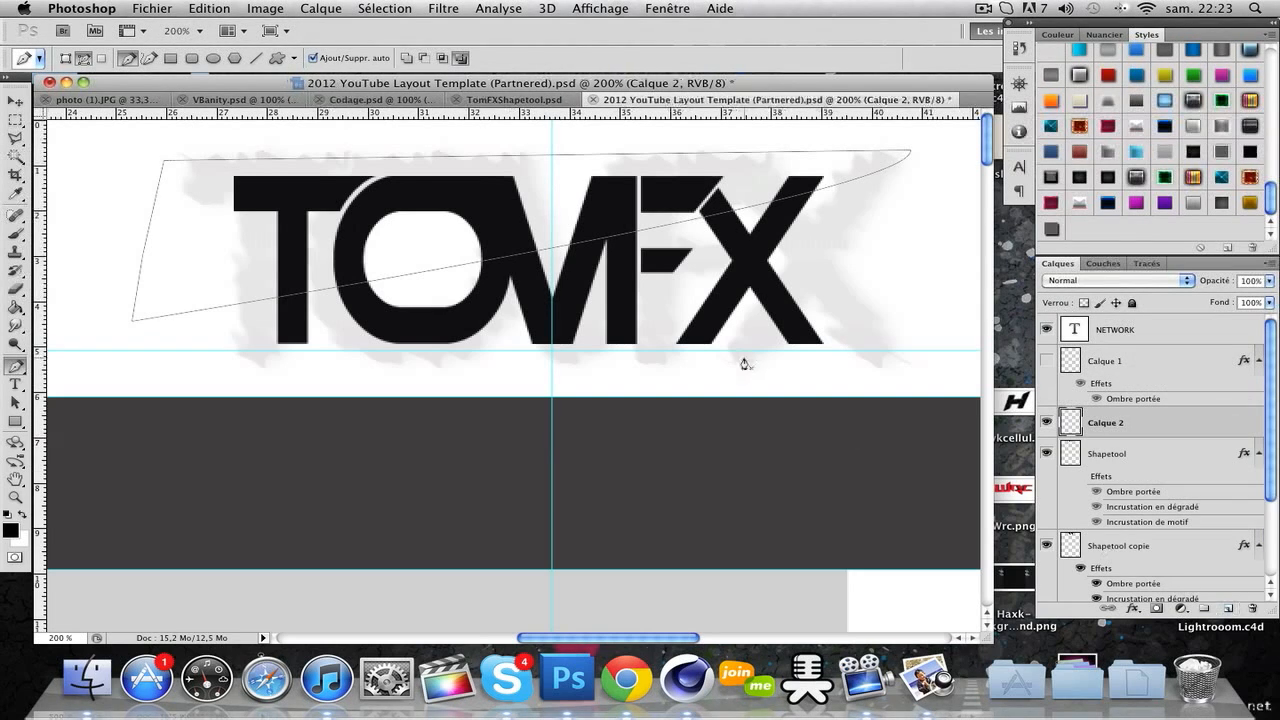
Convert the path over the logo into a new anti-aliased selection with a 0 pixel radius
{"action": "right_click", "coordinate": [559, 222]}
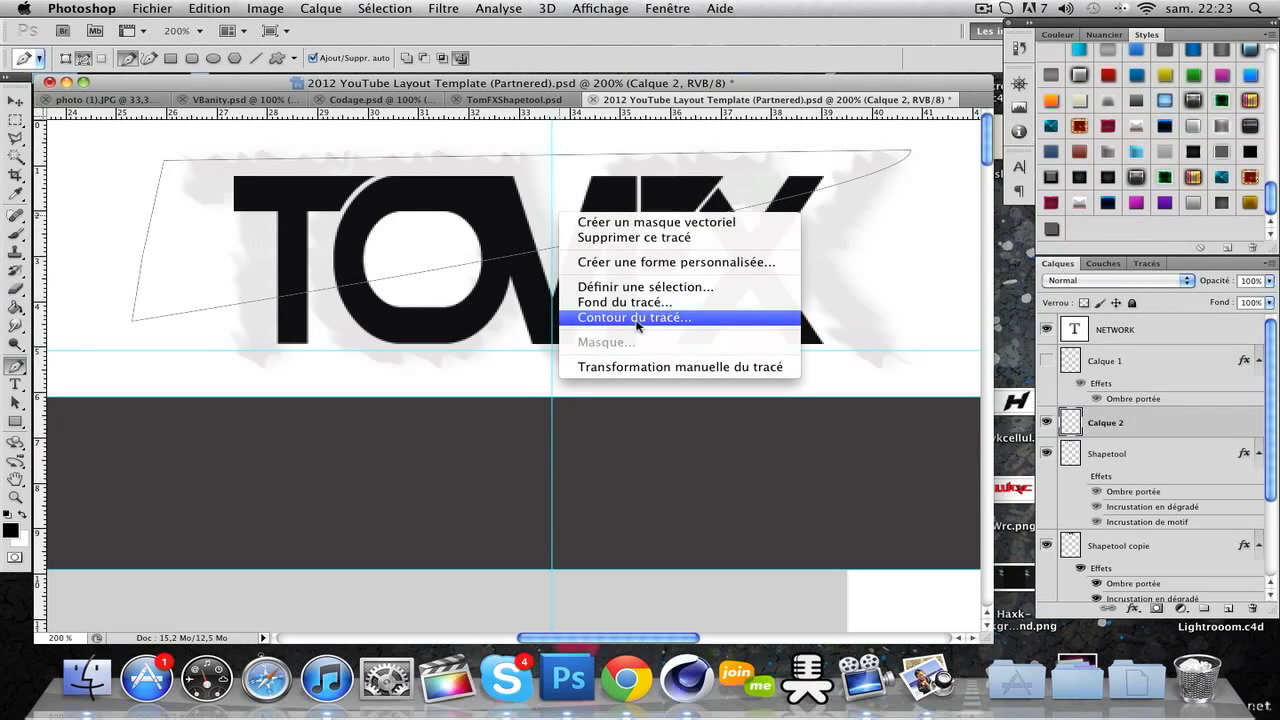
{"action": "left_click", "coordinate": [640, 287]}
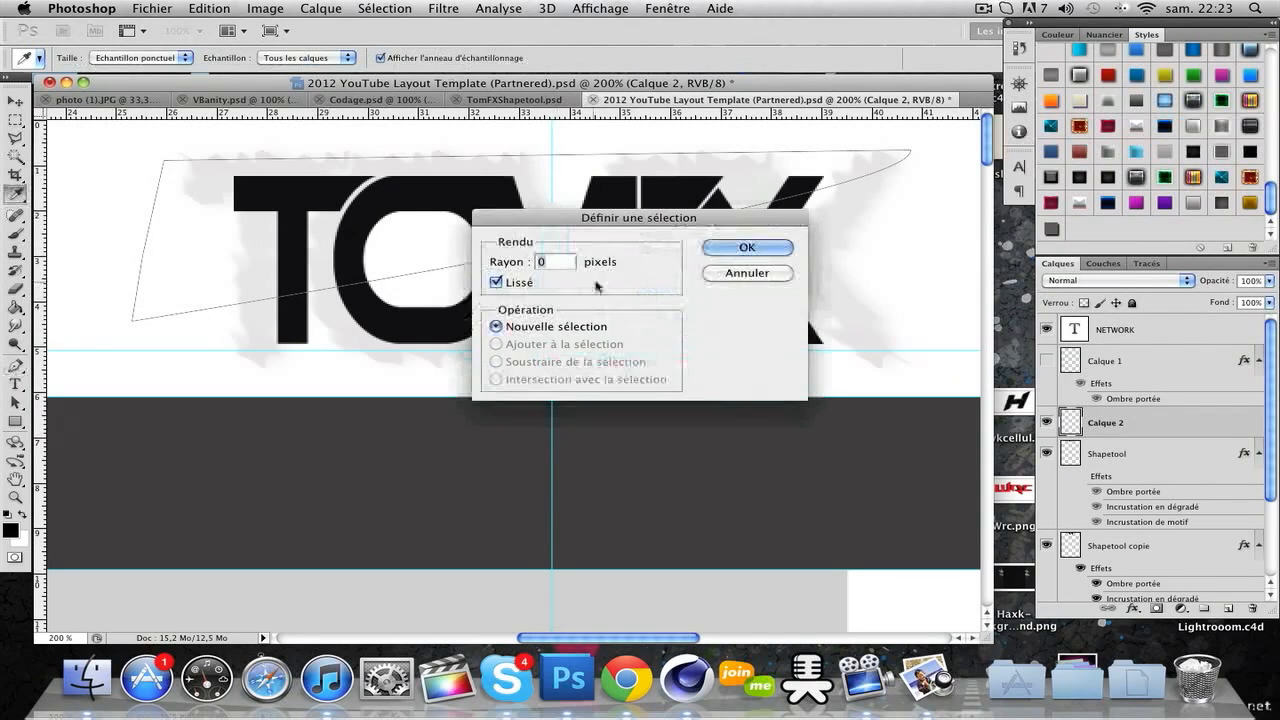
{"action": "left_click", "coordinate": [737, 251]}
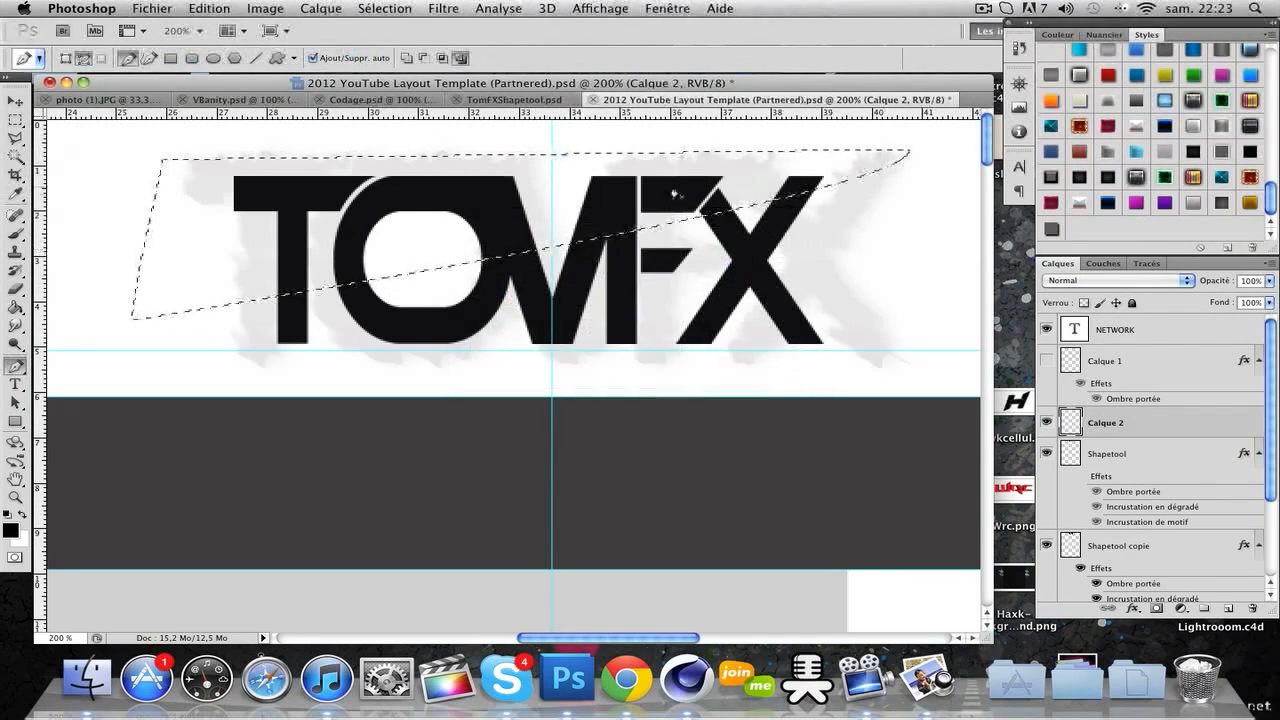
Fill the selection on Calque 2 with white using the Paint Bucket and deselect it
{"action": "left_click", "coordinate": [16, 307]}
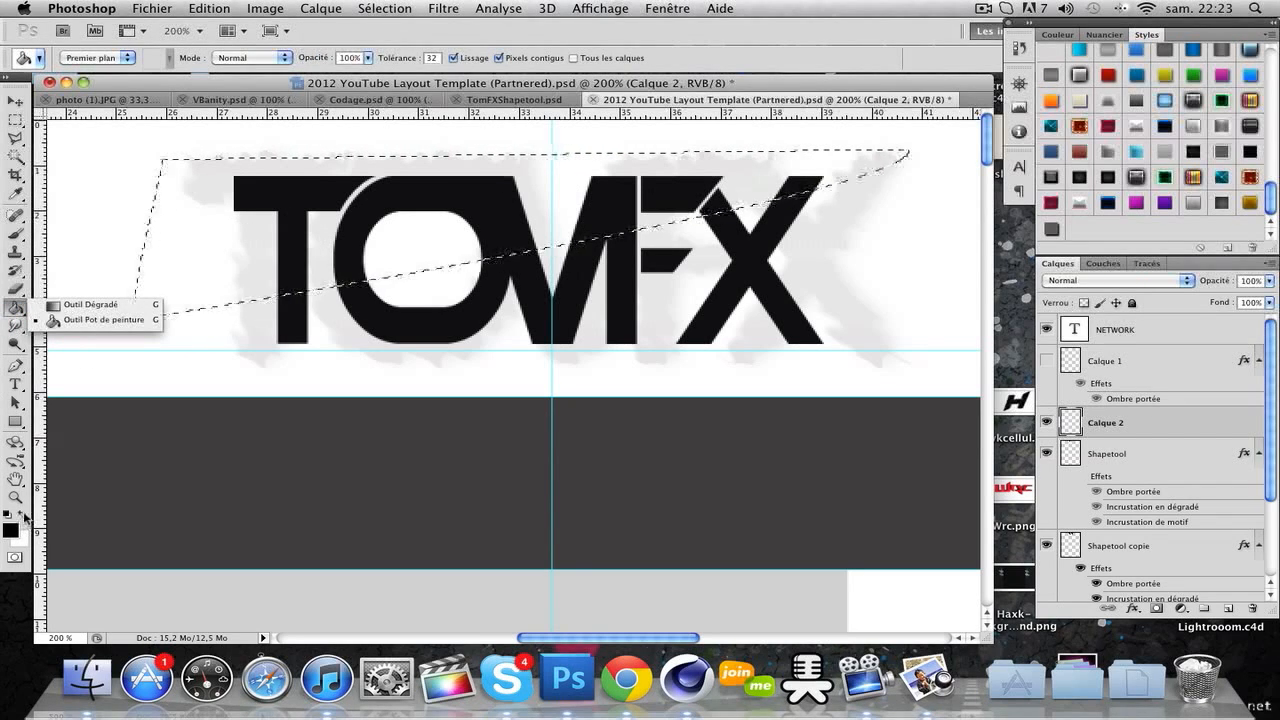
{"action": "left_click", "coordinate": [27, 518]}
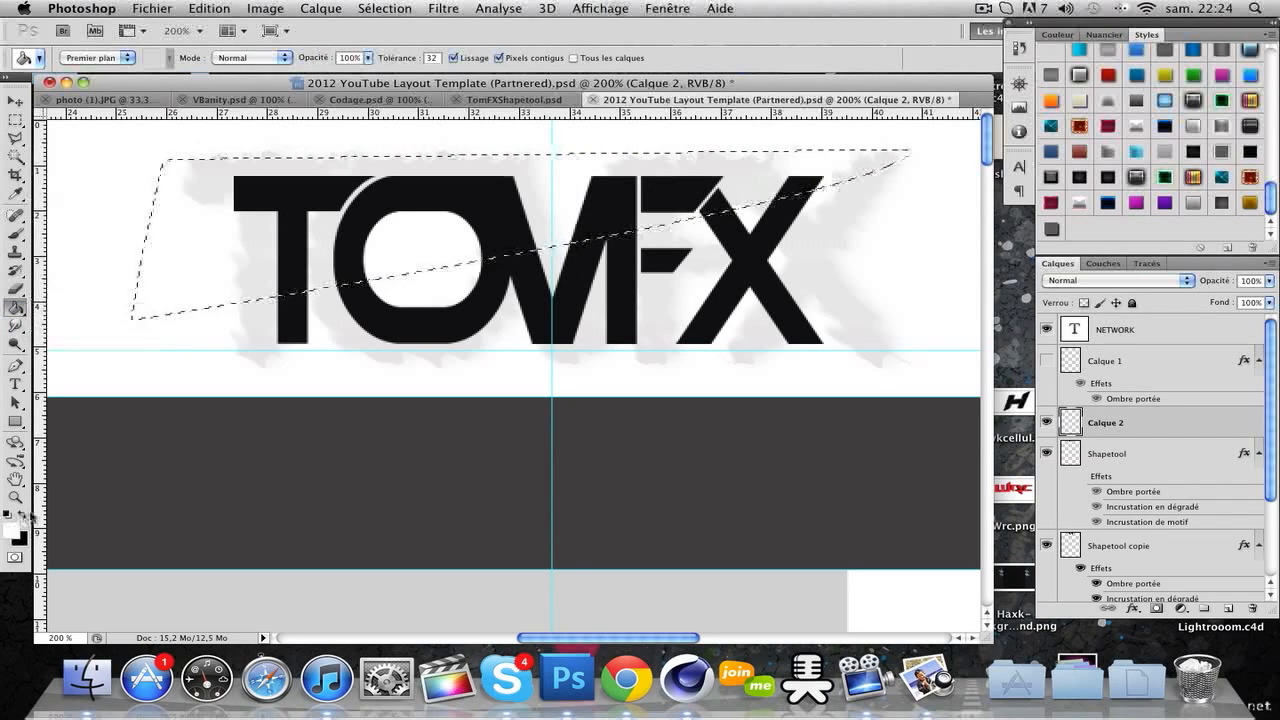
{"action": "left_click", "coordinate": [268, 246]}
{"action": "key", "text": "super+d"}
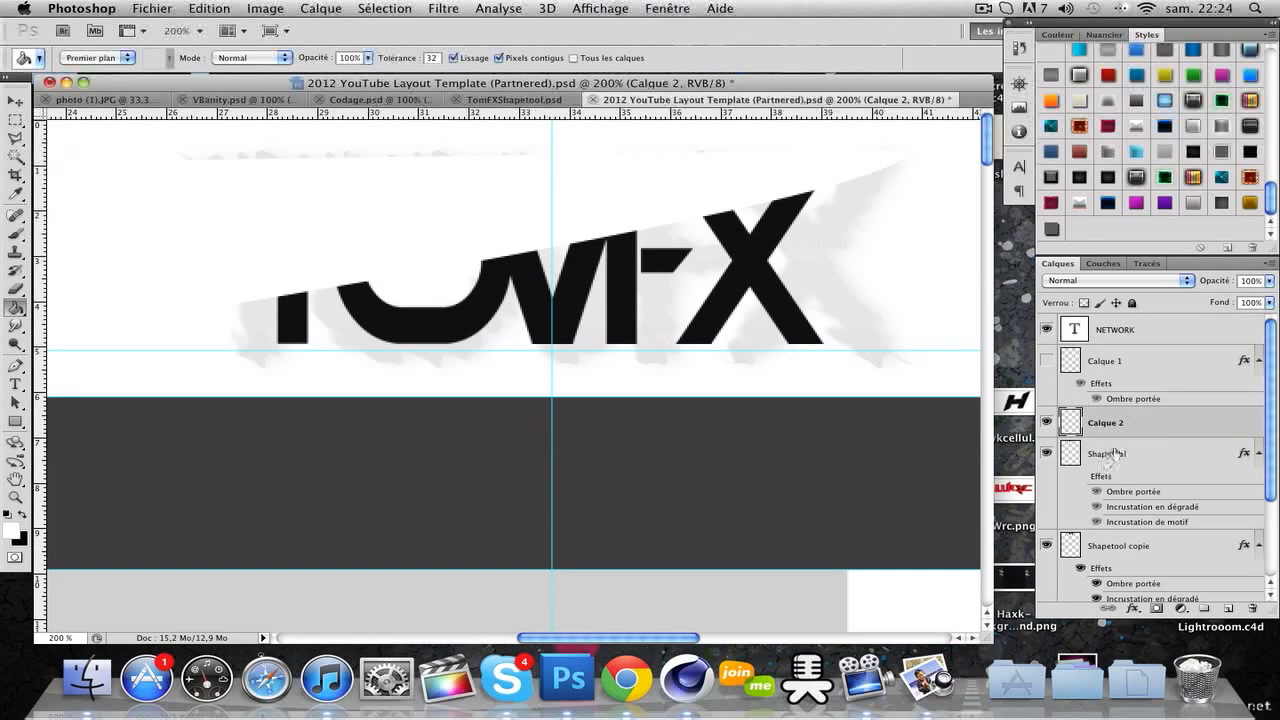
Clip the white Calque 2 shape to the Shapetool logo with a clipping mask and set its opacity to 5%
{"action": "right_click", "coordinate": [1157, 423]}
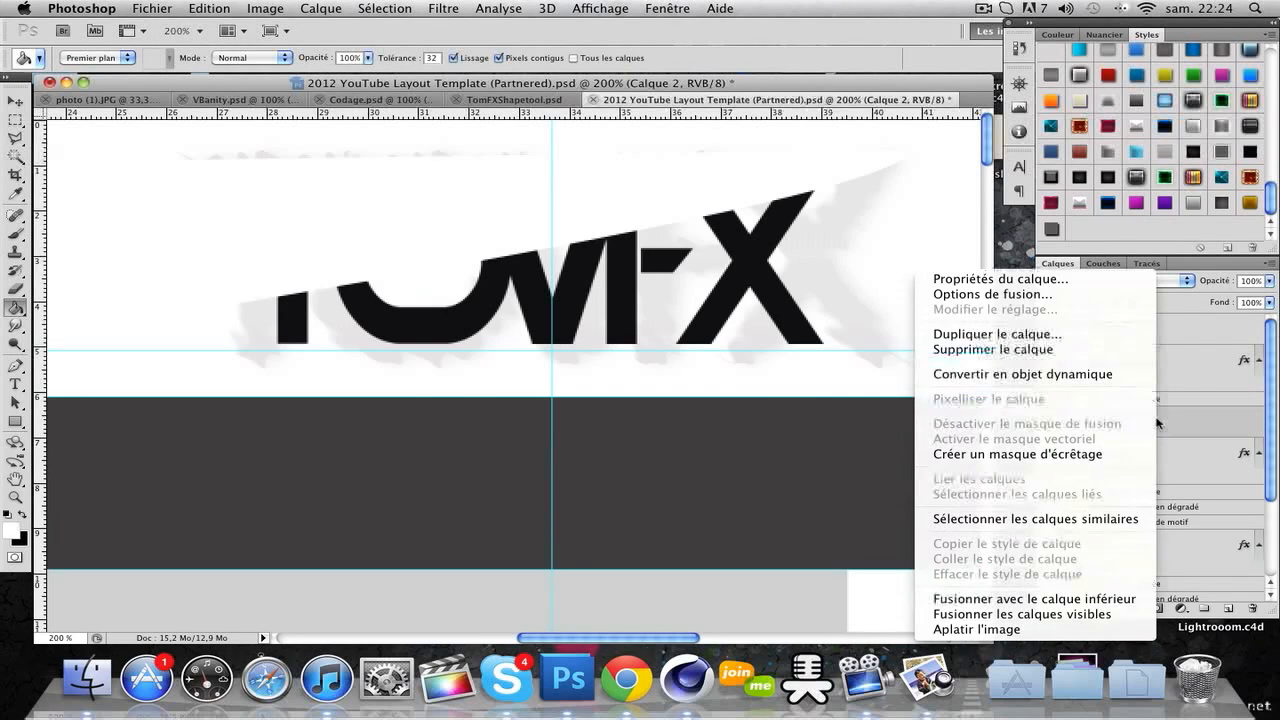
{"action": "left_click", "coordinate": [1092, 455]}
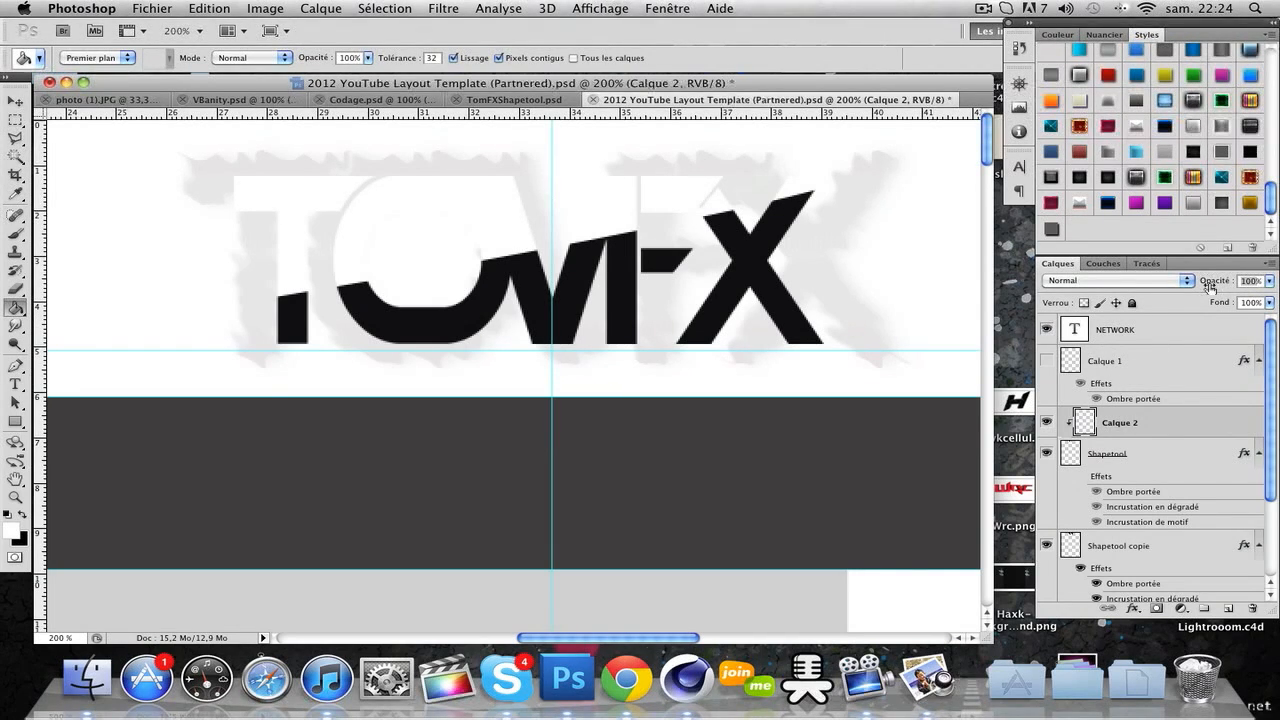
{"action": "key", "text": "BackSpace"}
{"action": "type", "text": "0"}
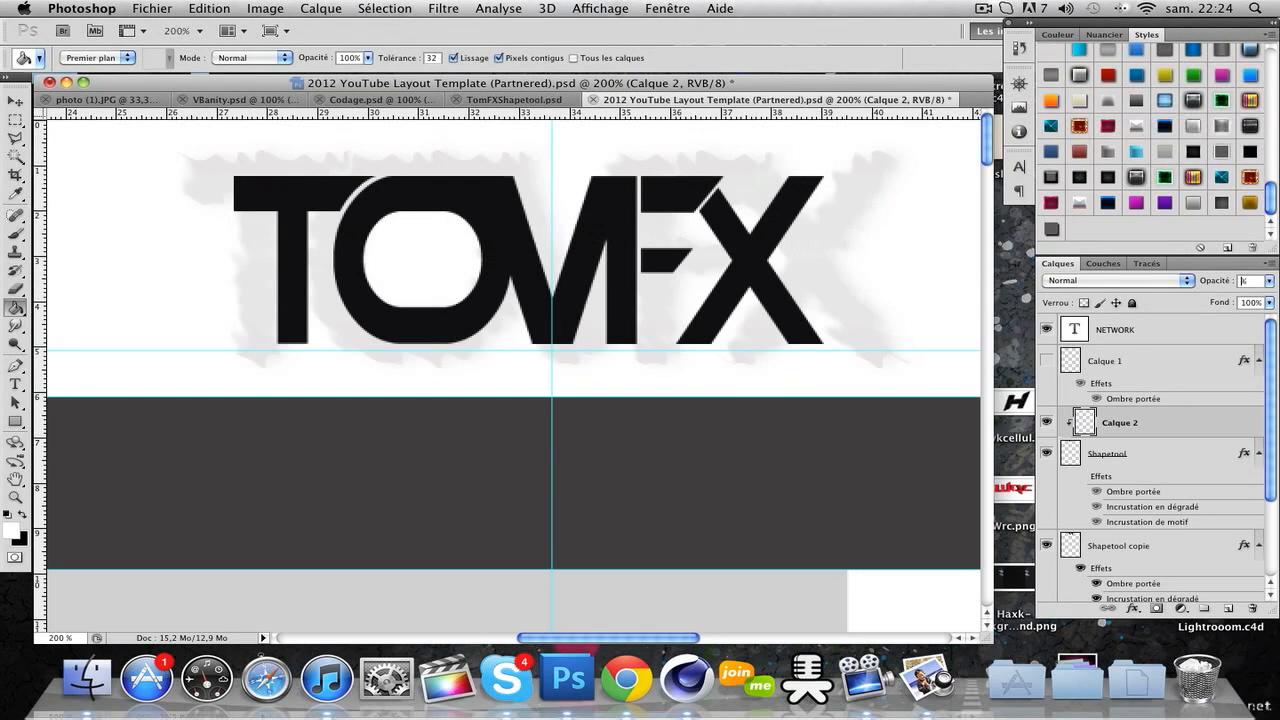
{"action": "type", "text": "5"}
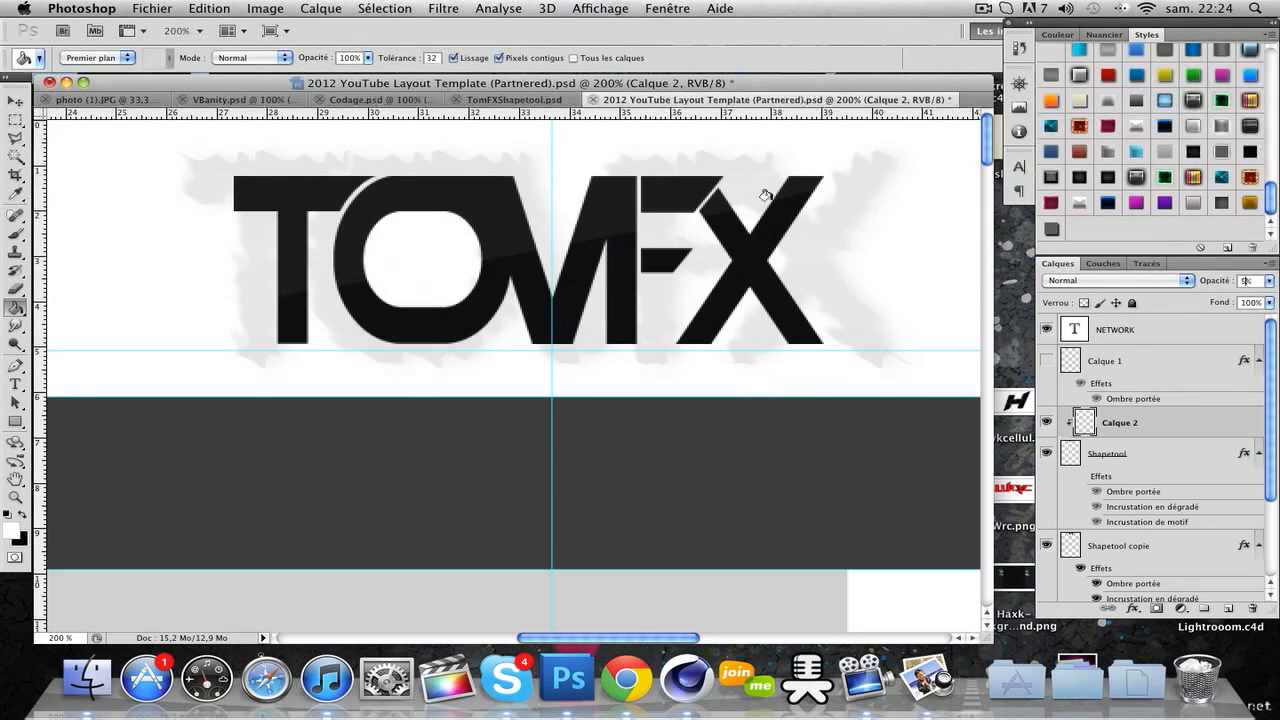
Set the opacity of the clipped white Calque 2 gloss layer to 7%
{"action": "type", "text": "10"}
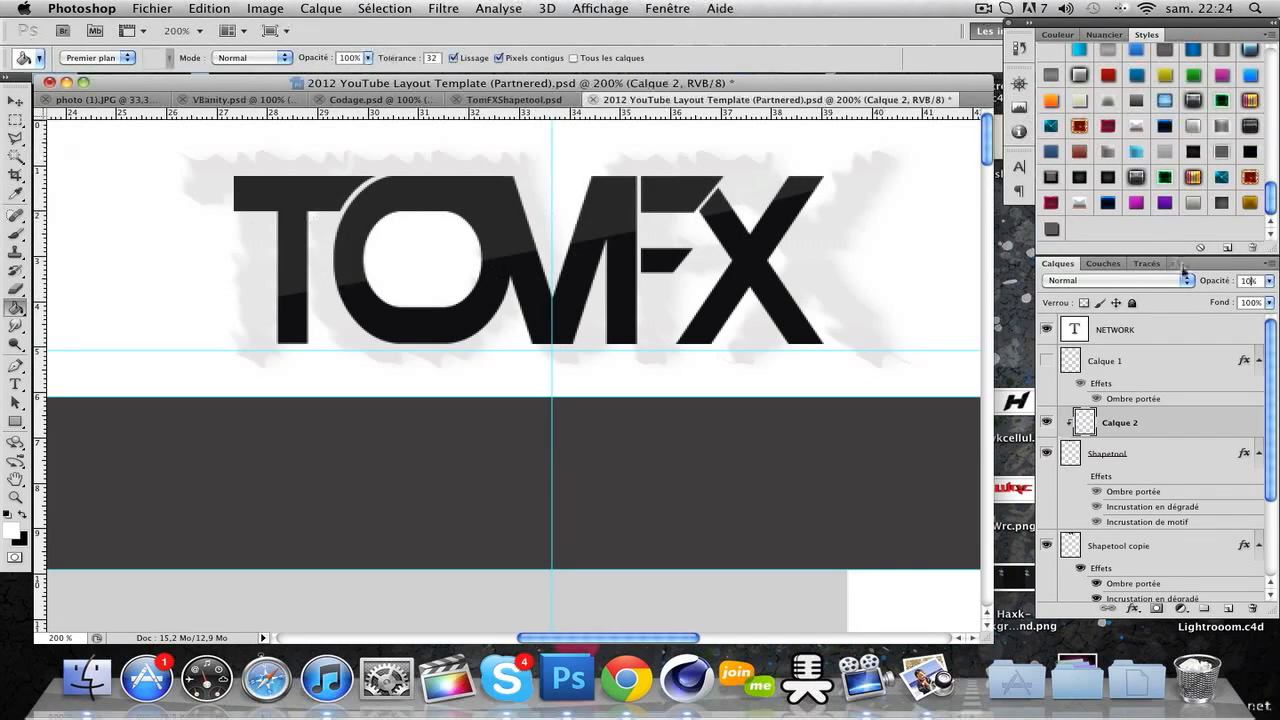
{"action": "left_click", "coordinate": [1248, 281]}
{"action": "key", "text": "BackSpace"}
{"action": "key", "text": "BackSpace"}
{"action": "type", "text": "5"}
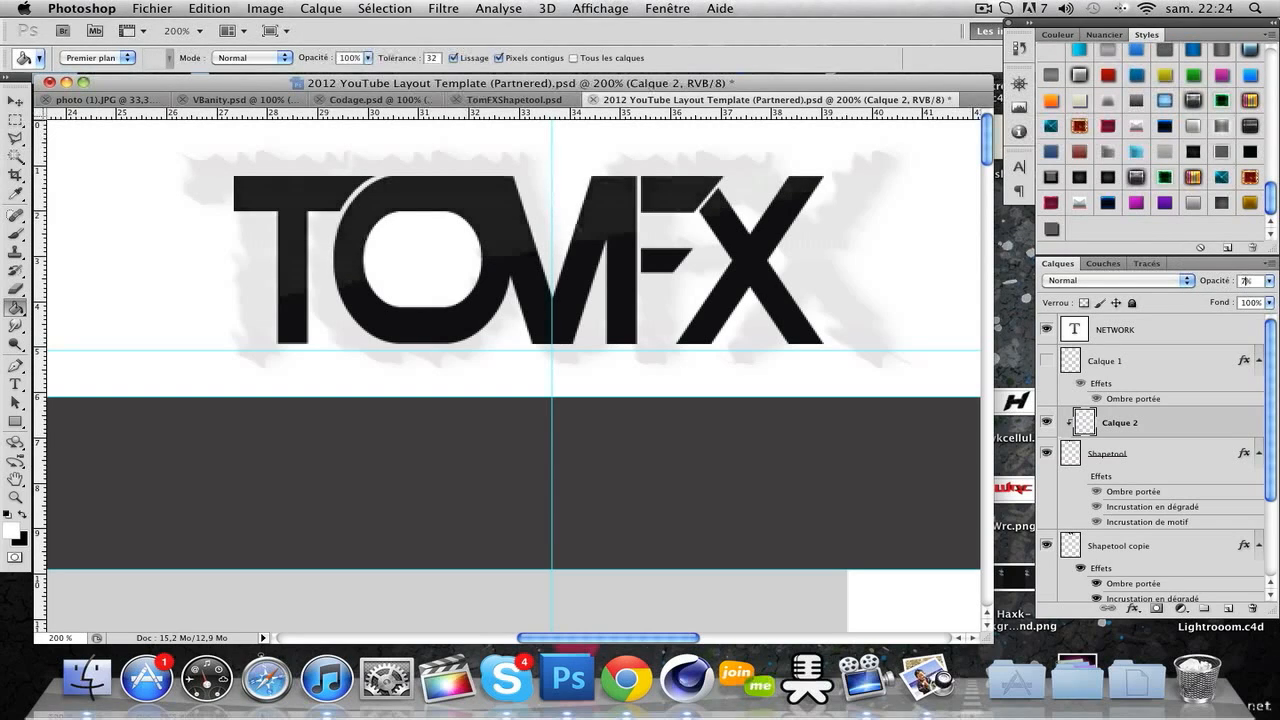
{"action": "type", "text": "7"}
{"action": "type", "text": "07"}
Examine the TOMFX logo's gloss and the surrounding header area at 100% and 200% zoom
{"action": "scroll", "coordinate": [537, 290], "scroll_direction": "right", "scroll_amount": 5}
{"action": "scroll", "coordinate": [537, 310], "scroll_direction": "left", "scroll_amount": 10}
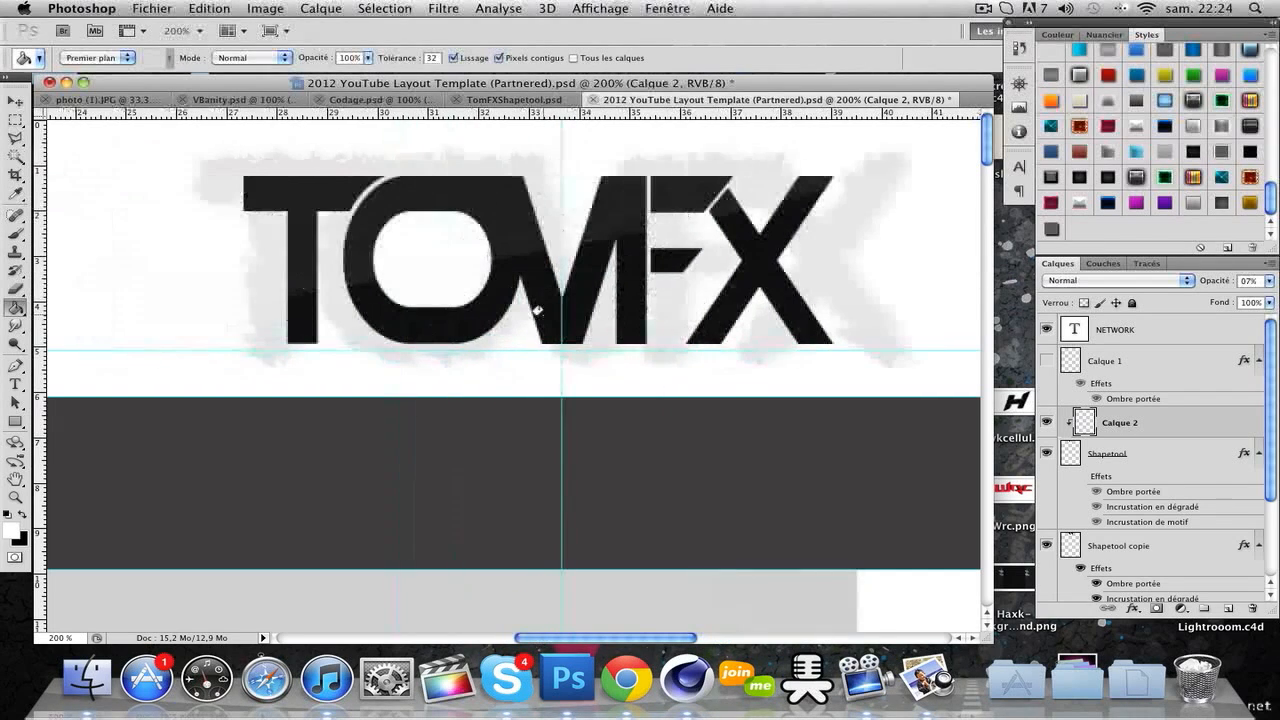
{"action": "scroll", "coordinate": [537, 310], "scroll_direction": "right", "scroll_amount": 9}
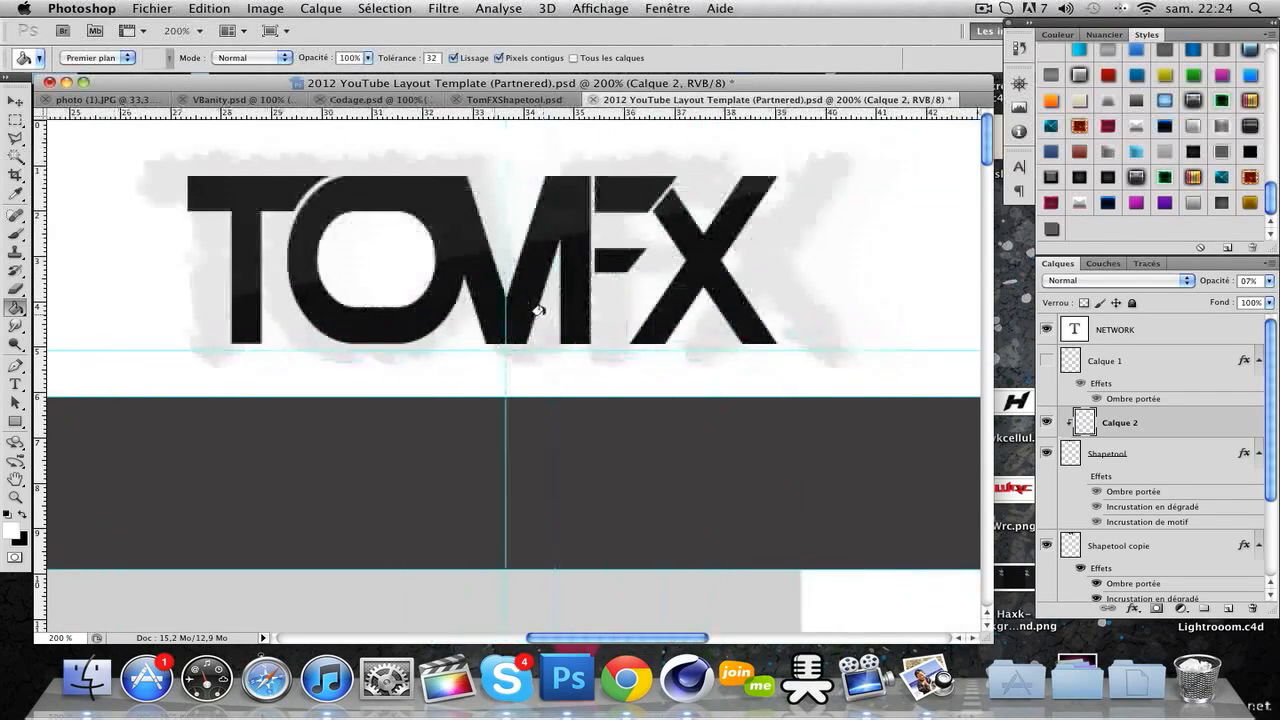
{"action": "scroll", "coordinate": [538, 310], "scroll_direction": "left", "scroll_amount": 17}
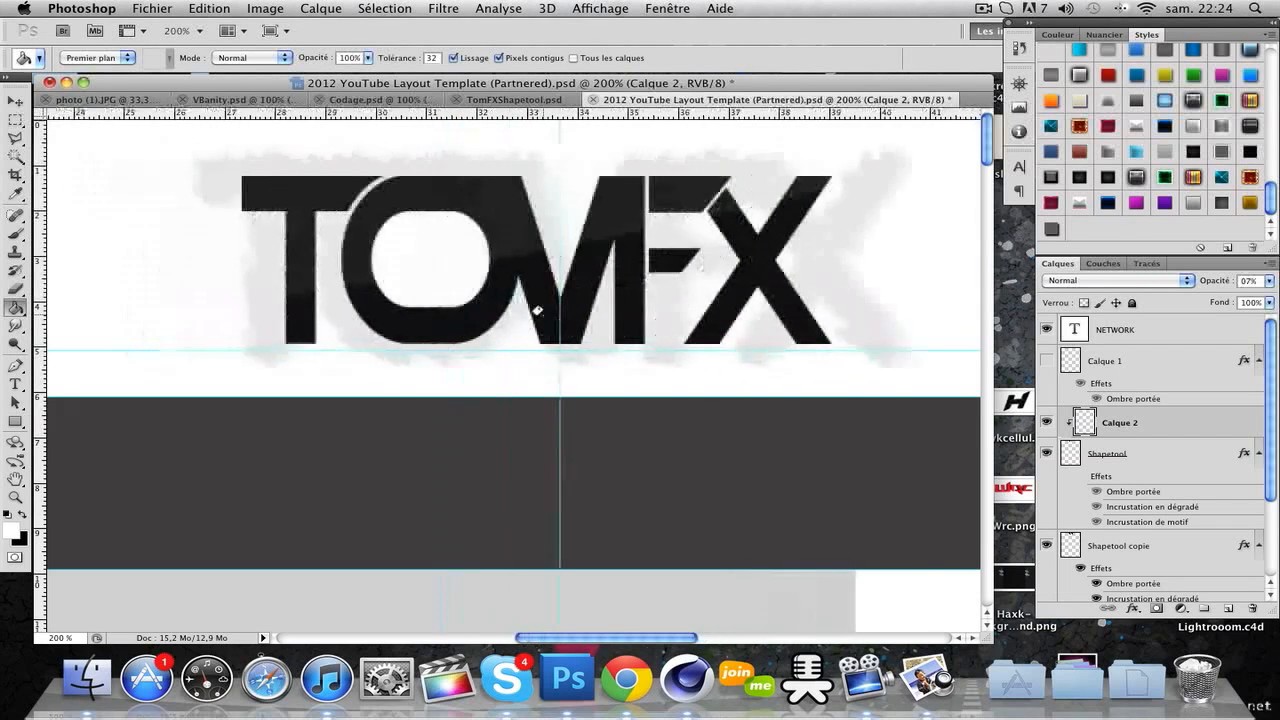
{"action": "scroll", "coordinate": [537, 311], "scroll_direction": "right", "scroll_amount": 8}
{"action": "scroll", "coordinate": [537, 310], "scroll_direction": "left", "scroll_amount": 6}
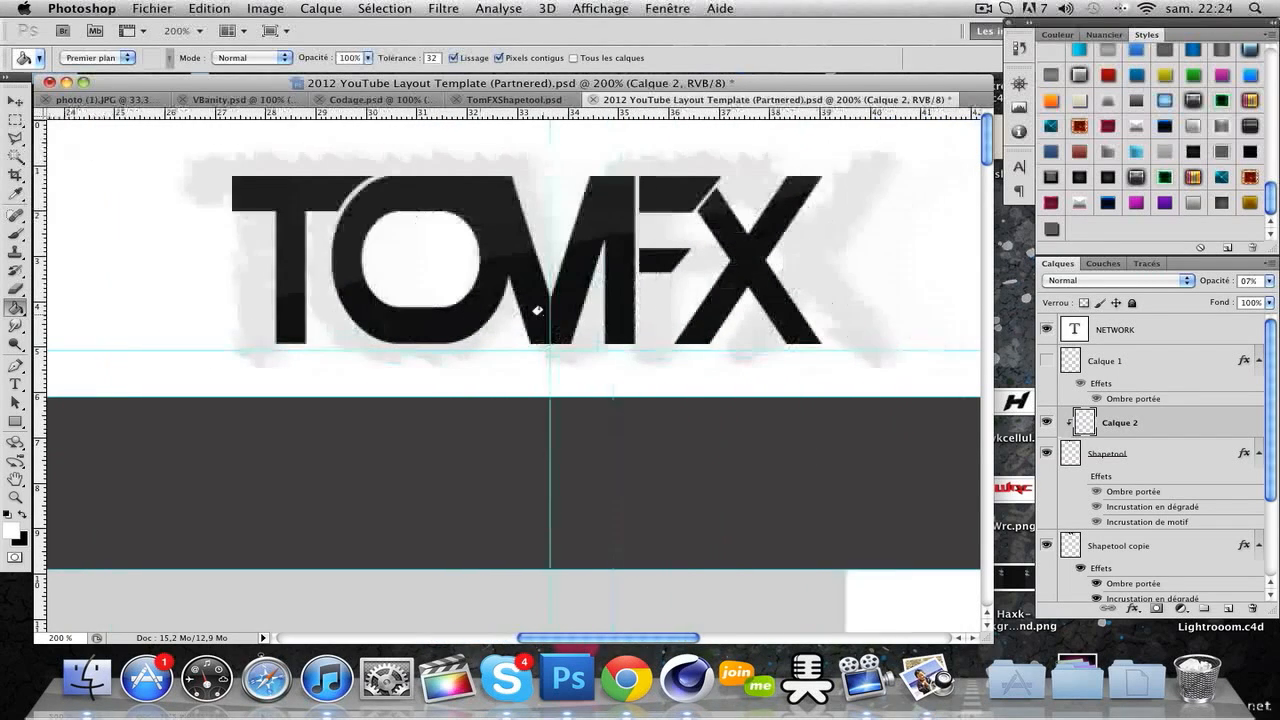
{"action": "left_click", "coordinate": [16, 497]}
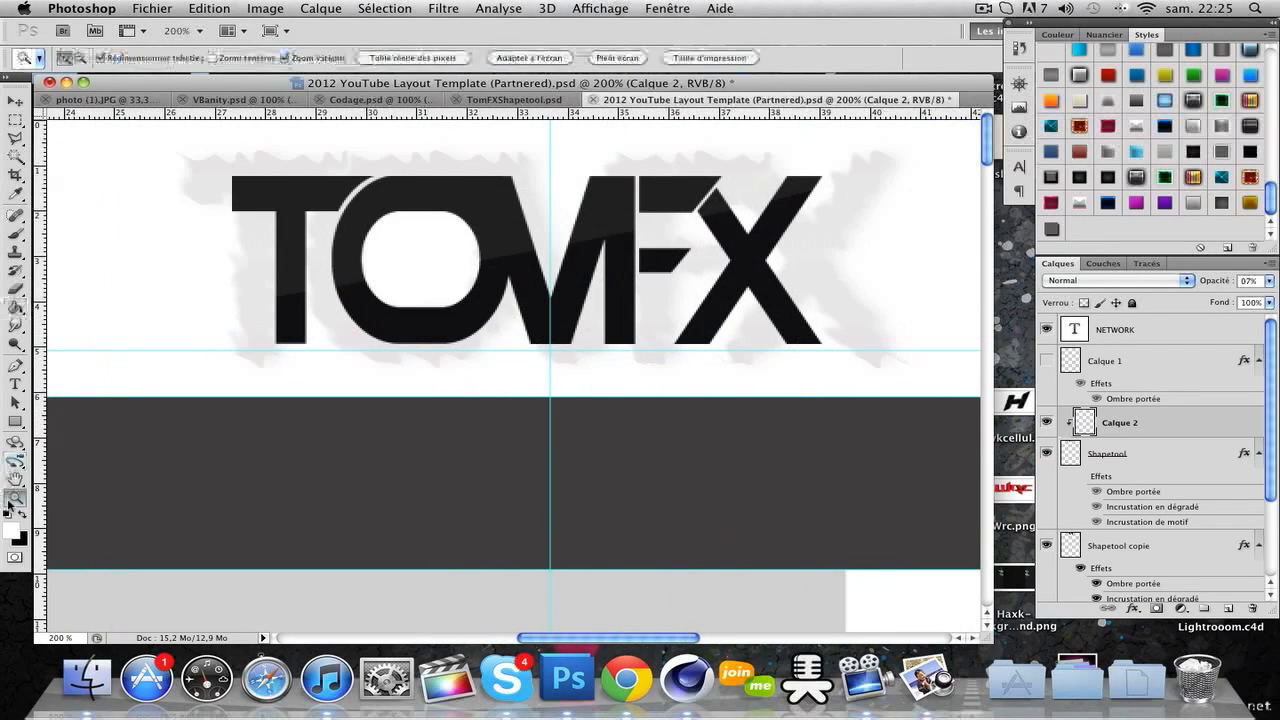
{"action": "left_click", "coordinate": [80, 58]}
{"action": "left_click", "coordinate": [234, 241]}
{"action": "left_click", "coordinate": [65, 58]}
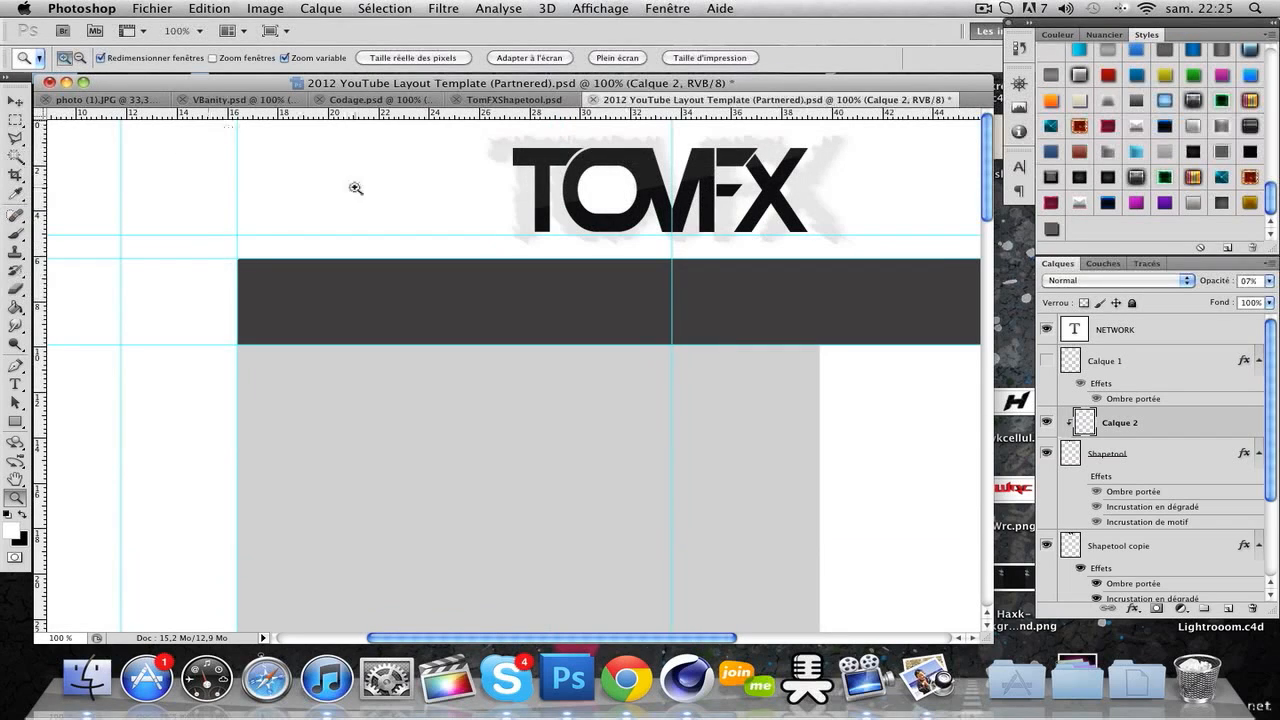
{"action": "left_click", "coordinate": [355, 188]}
{"action": "scroll", "coordinate": [578, 252], "scroll_direction": "right", "scroll_amount": 11}
{"action": "scroll", "coordinate": [578, 252], "scroll_direction": "left", "scroll_amount": 2}
{"action": "scroll", "coordinate": [478, 254], "scroll_direction": "left", "scroll_amount": 7}
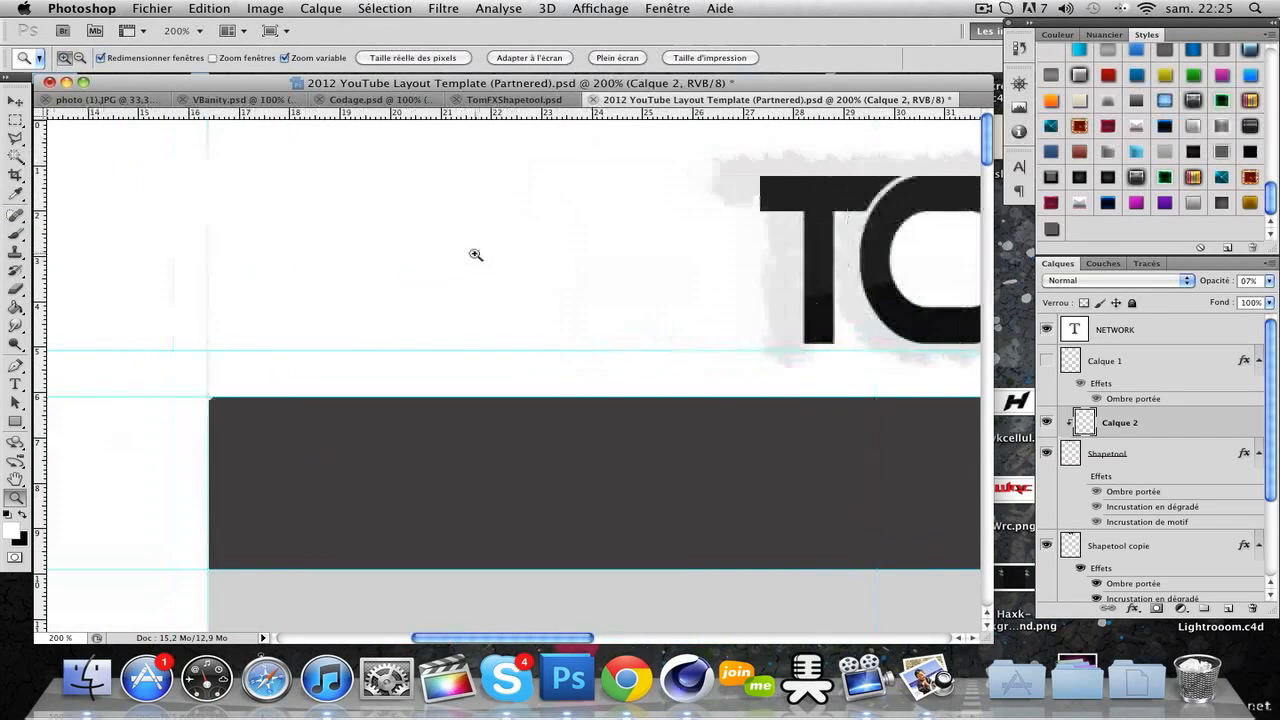
{"action": "scroll", "coordinate": [474, 254], "scroll_direction": "right", "scroll_amount": 6}
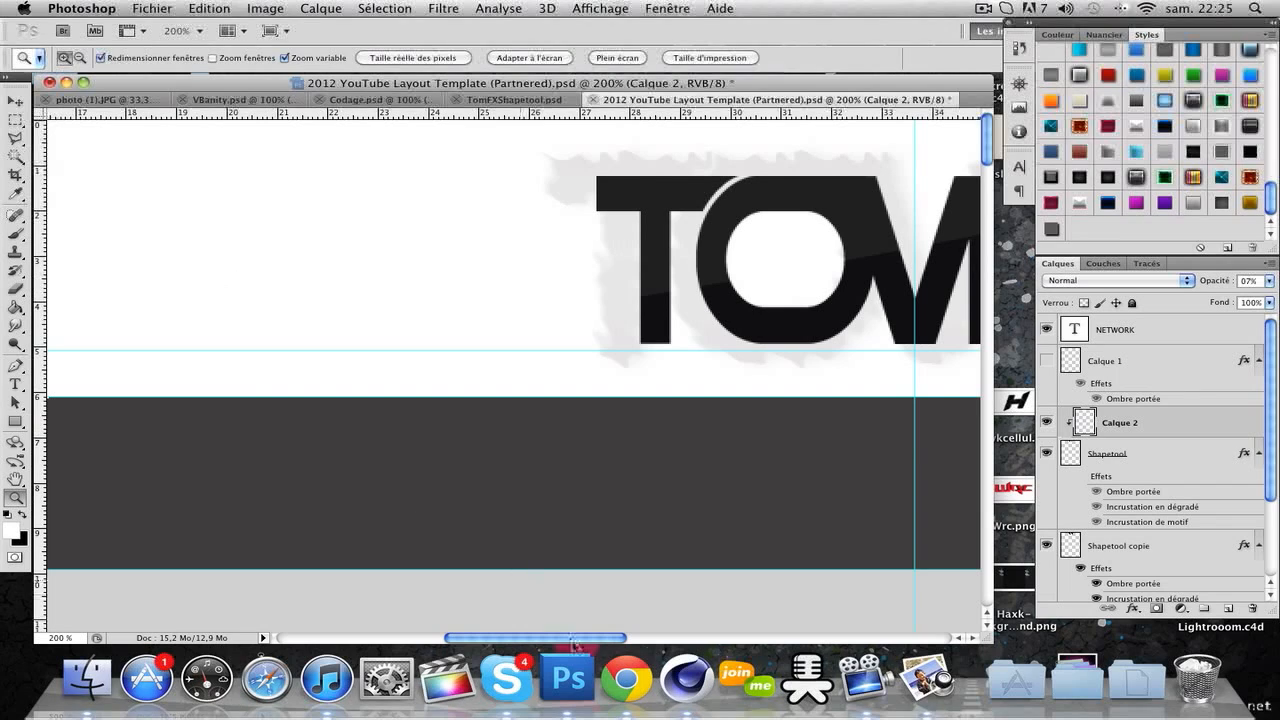
{"action": "left_click", "coordinate": [981, 8]}
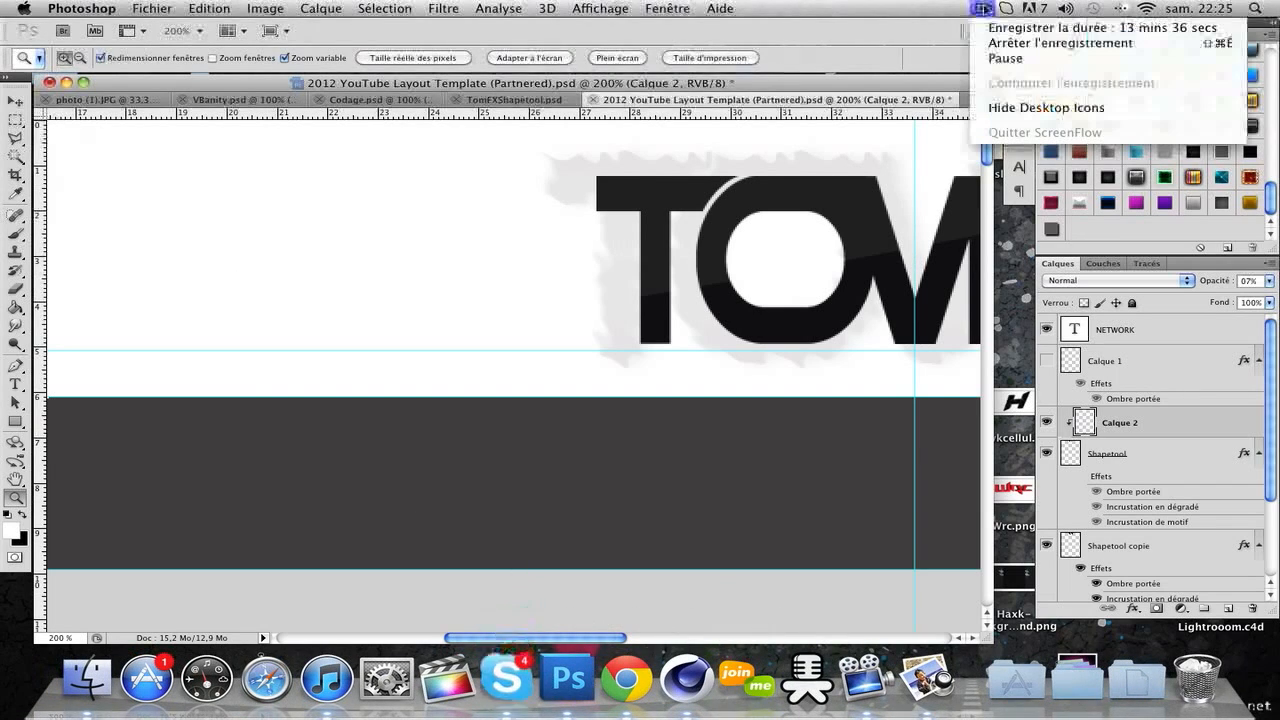
{"action": "left_click", "coordinate": [984, 9]}
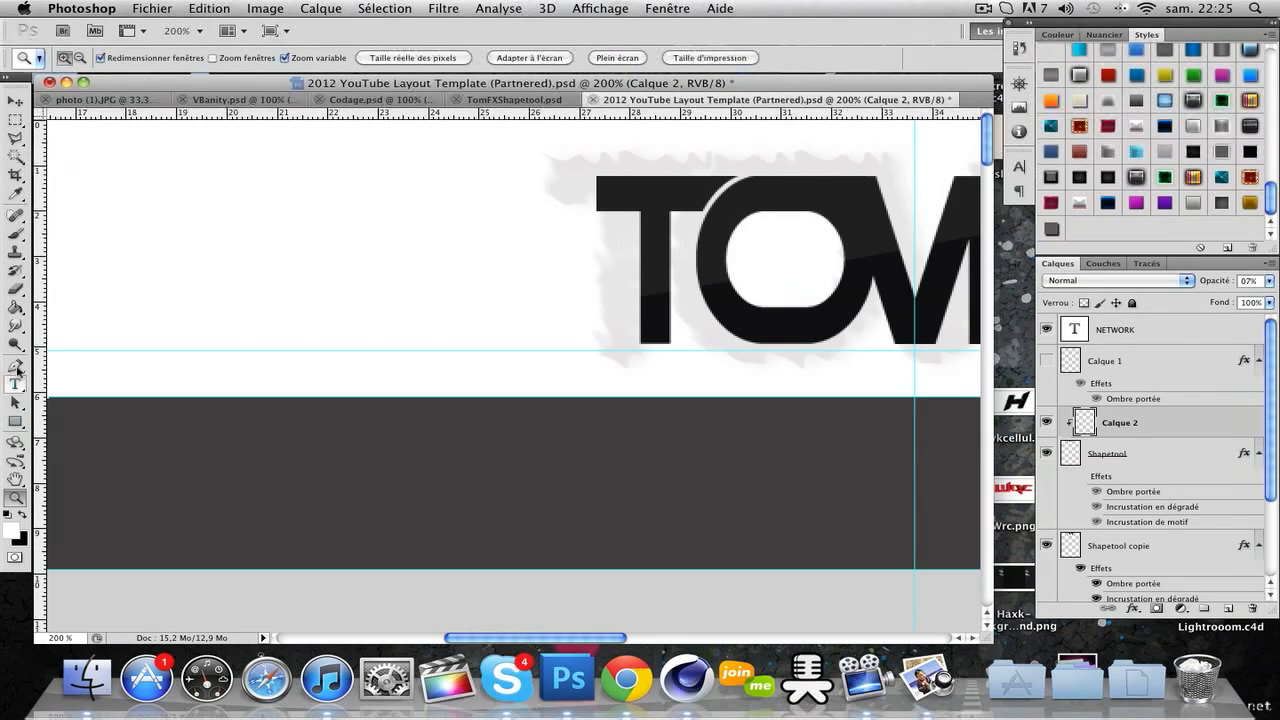
Choose the Brush tool and set its size to 2 px
{"action": "left_click", "coordinate": [15, 234]}
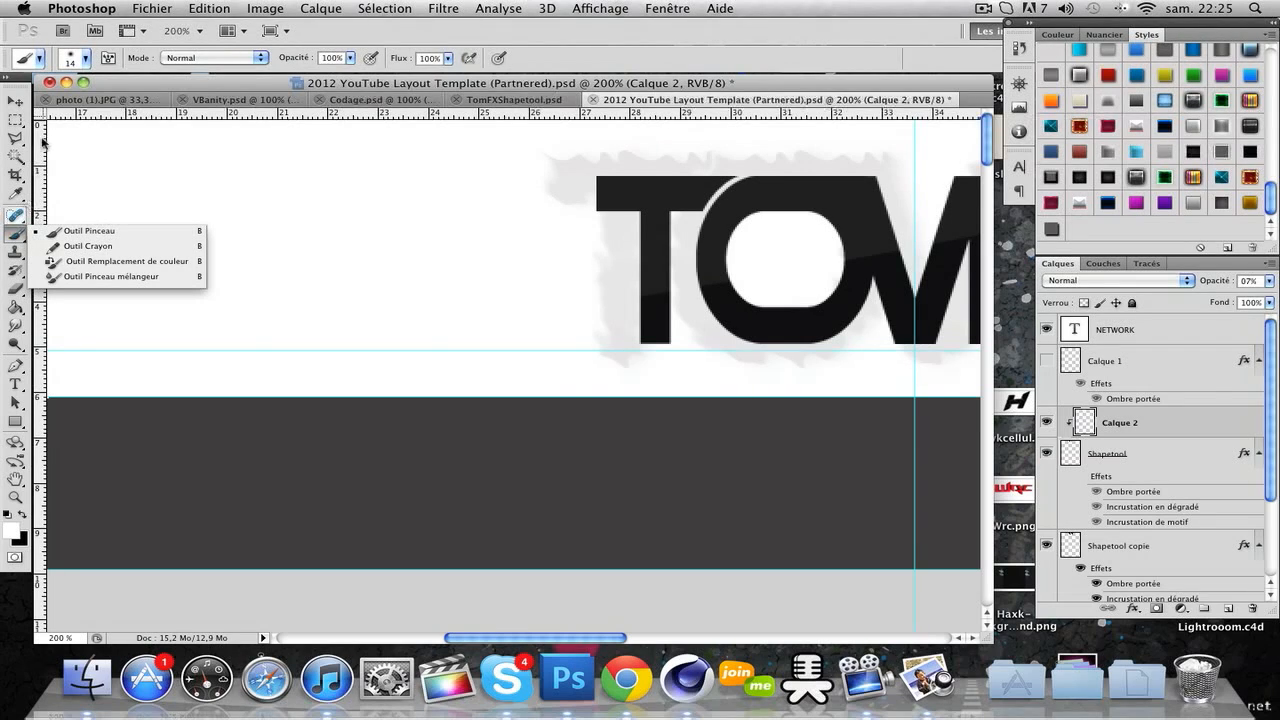
{"action": "left_click", "coordinate": [72, 60]}
{"action": "left_click", "coordinate": [72, 60]}
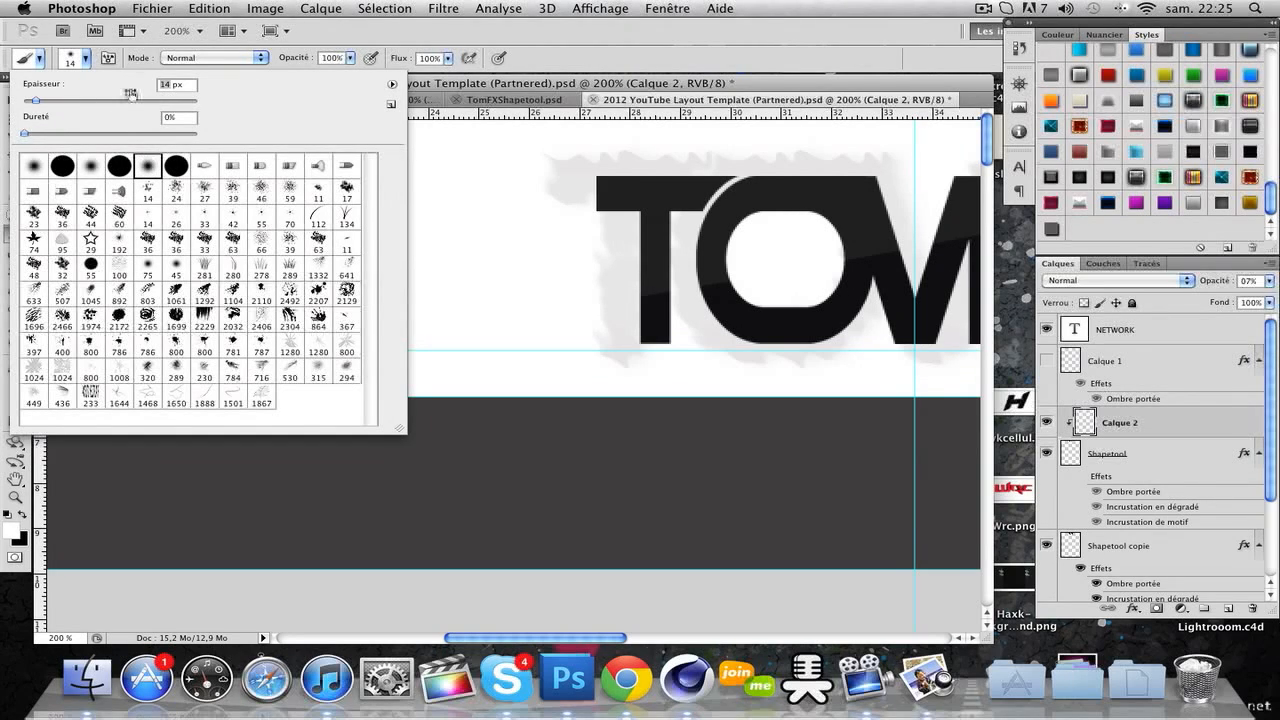
{"action": "type", "text": "2"}
{"action": "key", "text": "Return"}
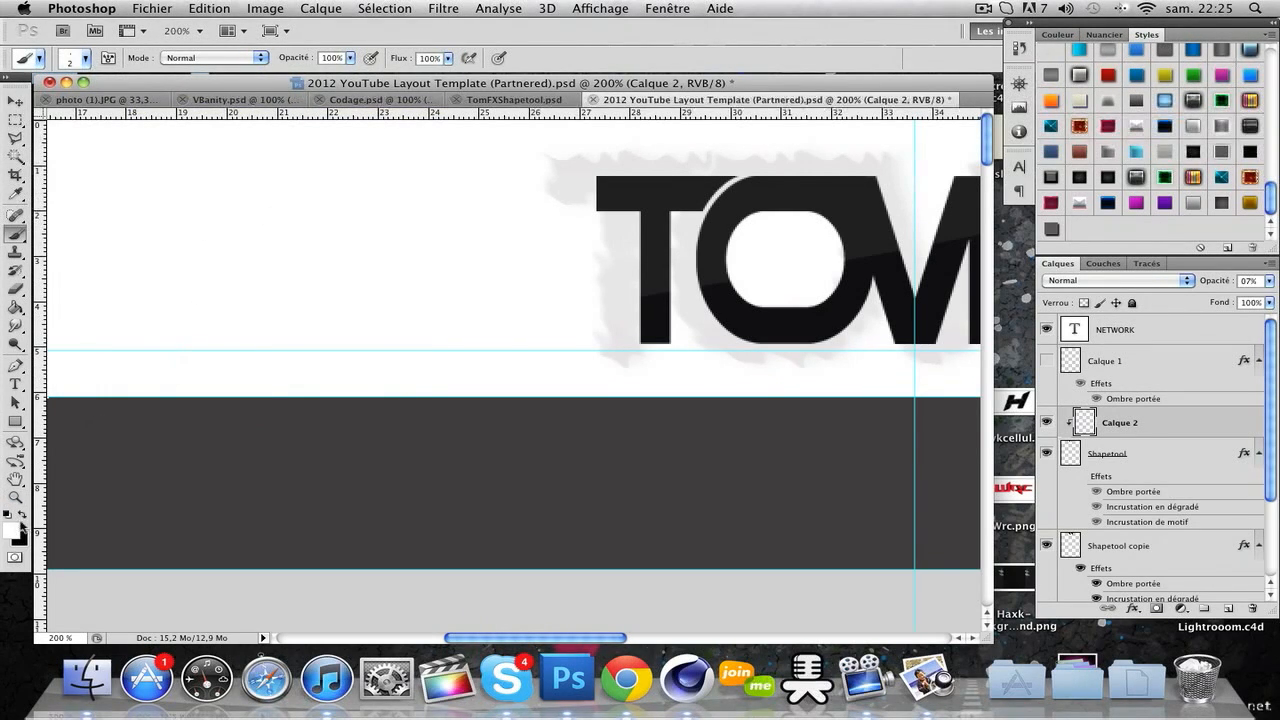
Set the foreground colour to a bright saturated blue
{"action": "left_click", "coordinate": [14, 530]}
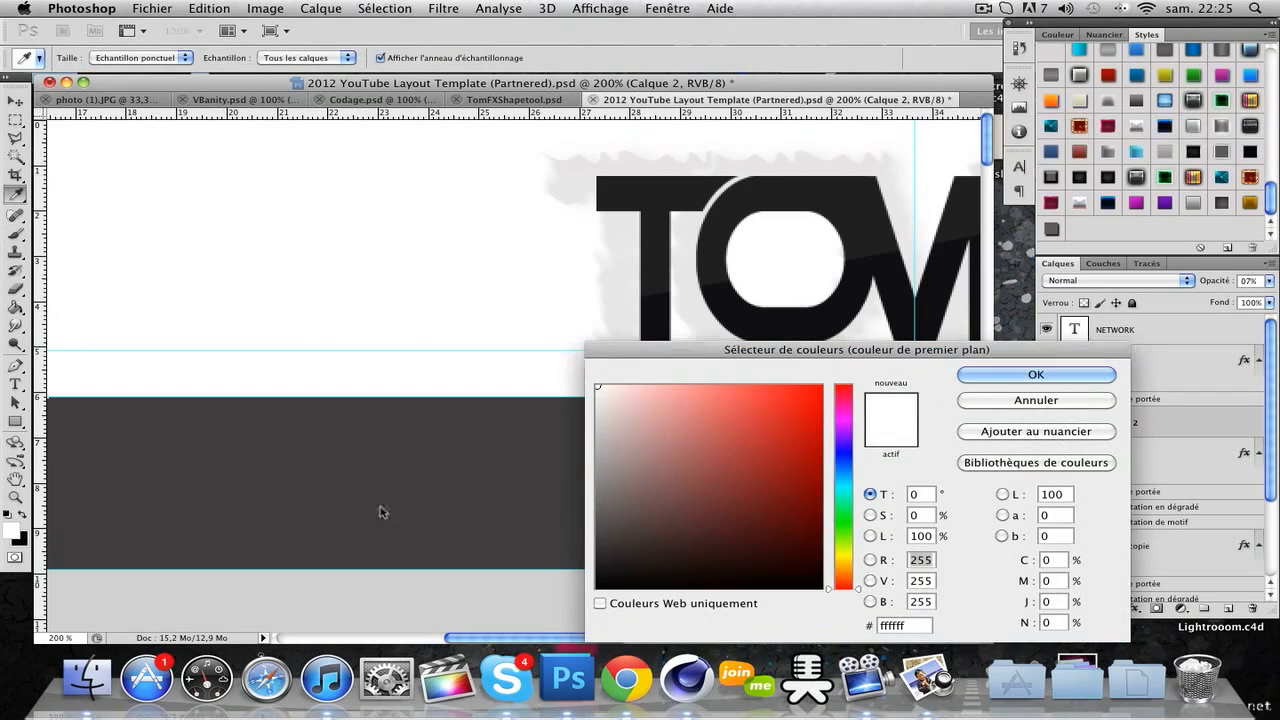
{"action": "left_click", "coordinate": [845, 482]}
{"action": "left_click", "coordinate": [820, 388]}
{"action": "left_click", "coordinate": [1036, 374]}
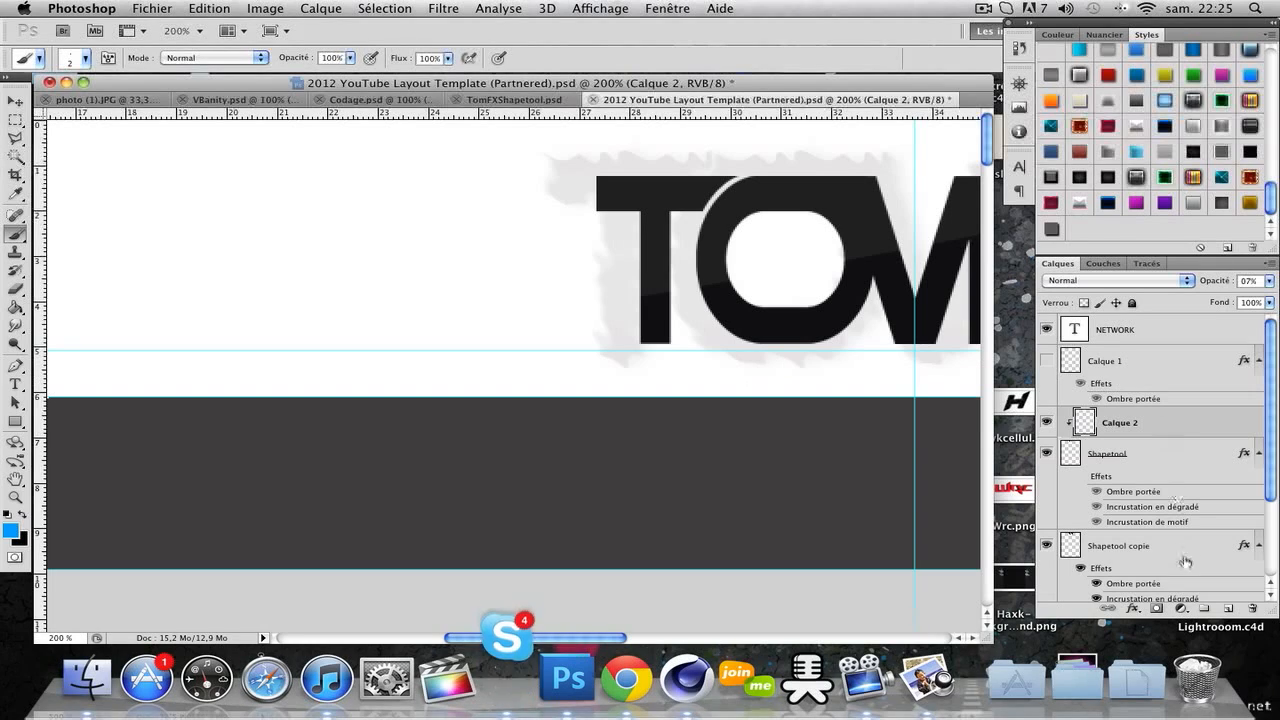
Add a new layer above Calque 2 and begin a Pen path curving from the T's stem into the dark banner, with a flat base there
{"action": "left_click", "coordinate": [1226, 608]}
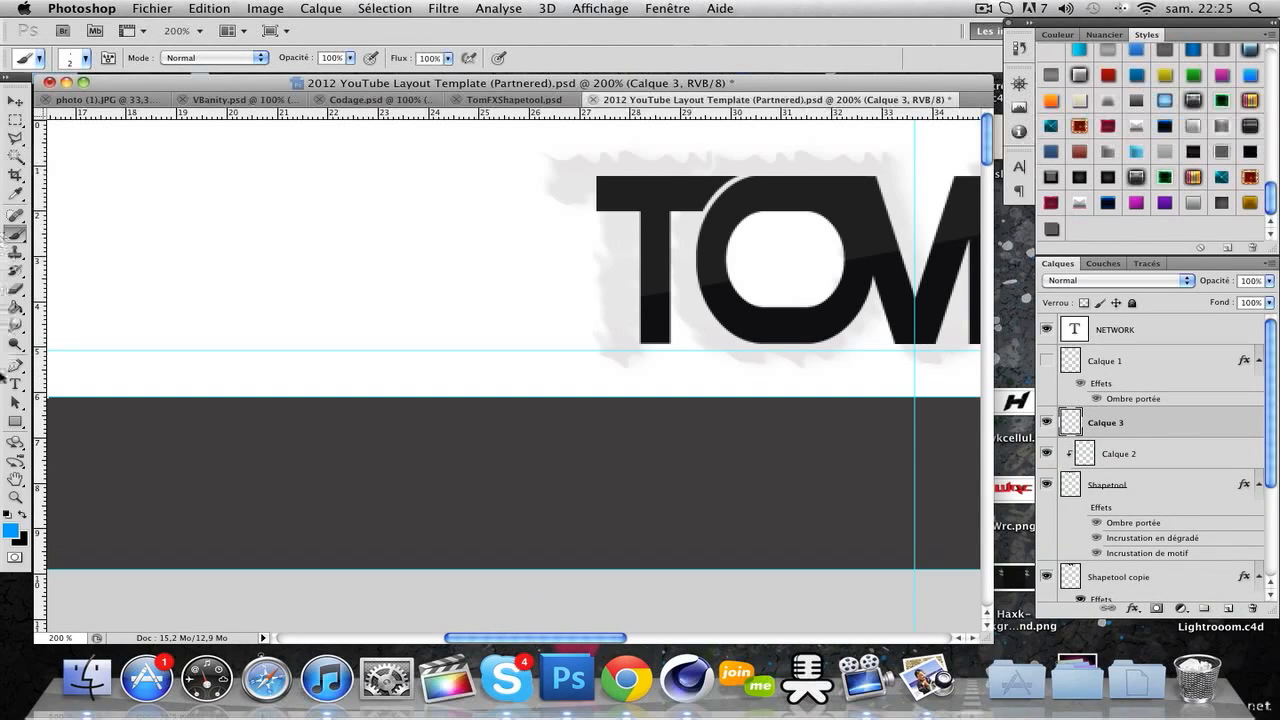
{"action": "left_click", "coordinate": [15, 366]}
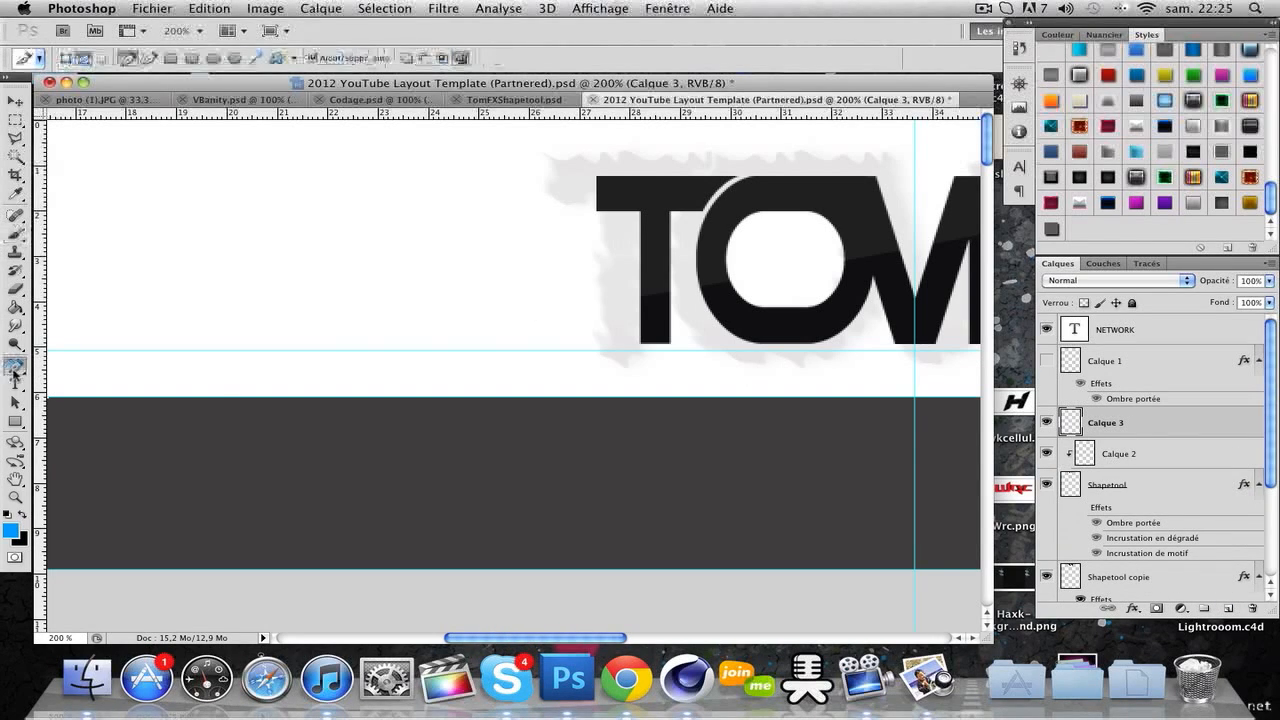
{"action": "left_click", "coordinate": [643, 278]}
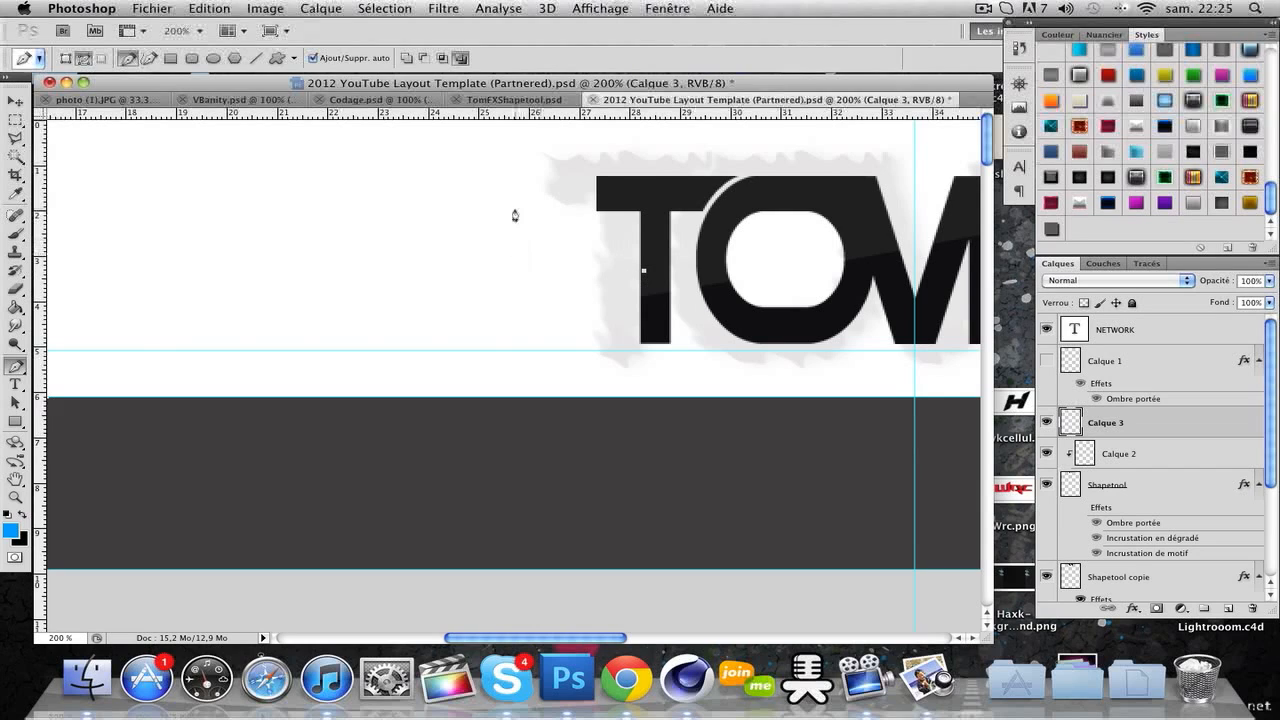
{"action": "left_click_drag", "start_coordinate": [333, 374], "coordinate": [308, 476]}
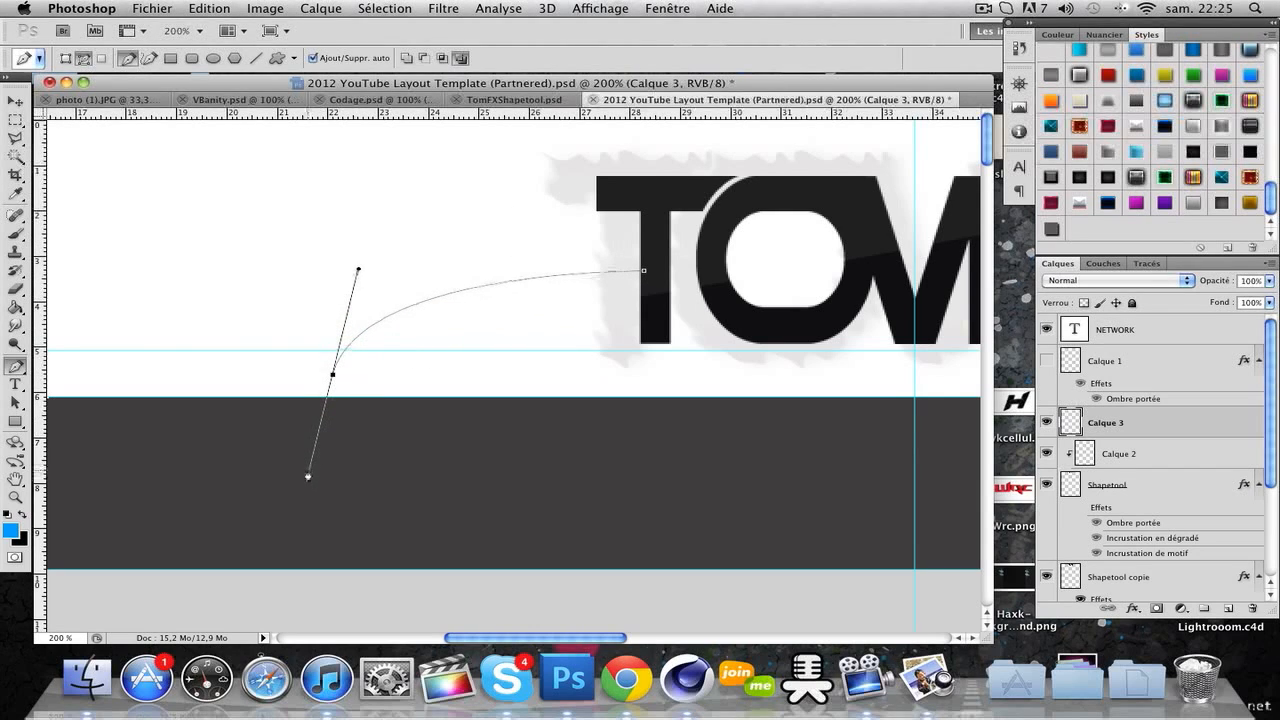
{"action": "left_click", "coordinate": [331, 378], "text": "alt"}
{"action": "left_click", "coordinate": [329, 435]}
{"action": "left_click", "coordinate": [531, 439]}
Continue the path from the banner up into a loop beside the logo and wave it back to the T's lower stem, leaving it open
{"action": "left_click_drag", "start_coordinate": [376, 253], "coordinate": [416, 210]}
{"action": "left_click", "coordinate": [376, 252], "text": "alt"}
{"action": "left_click", "coordinate": [567, 247]}
{"action": "key", "text": "super+z"}
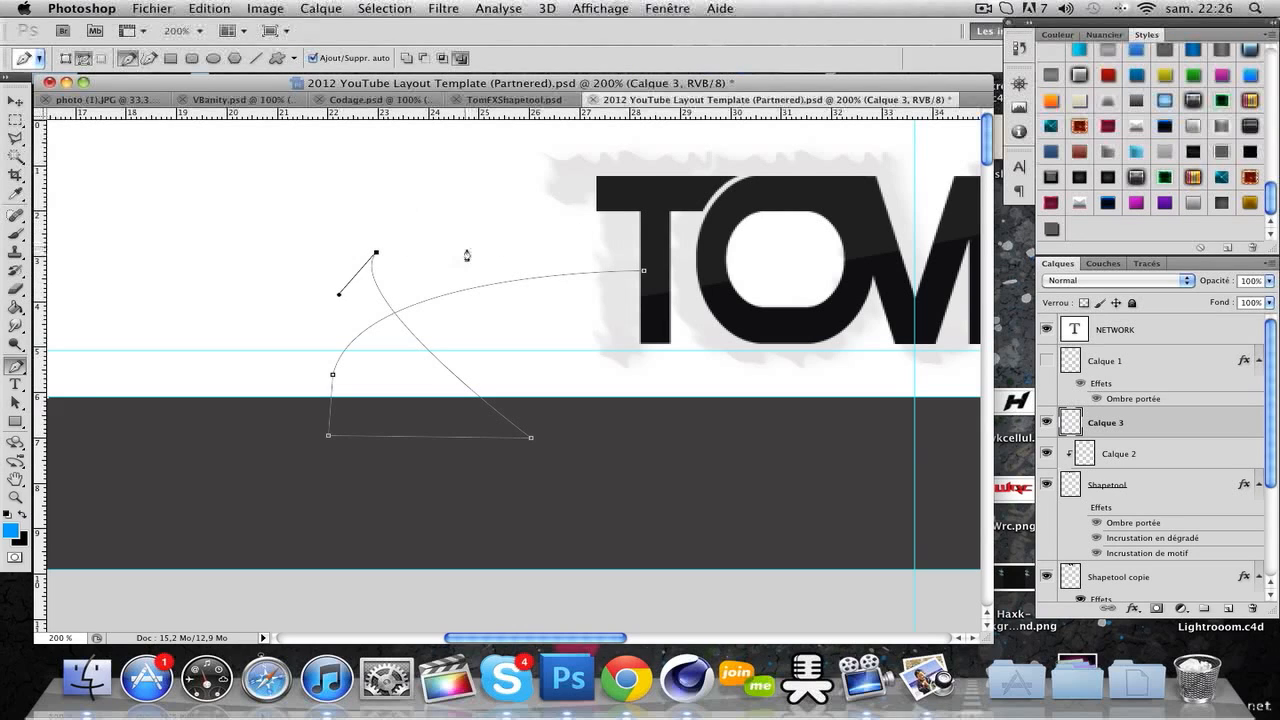
{"action": "left_click_drag", "start_coordinate": [546, 314], "coordinate": [603, 390]}
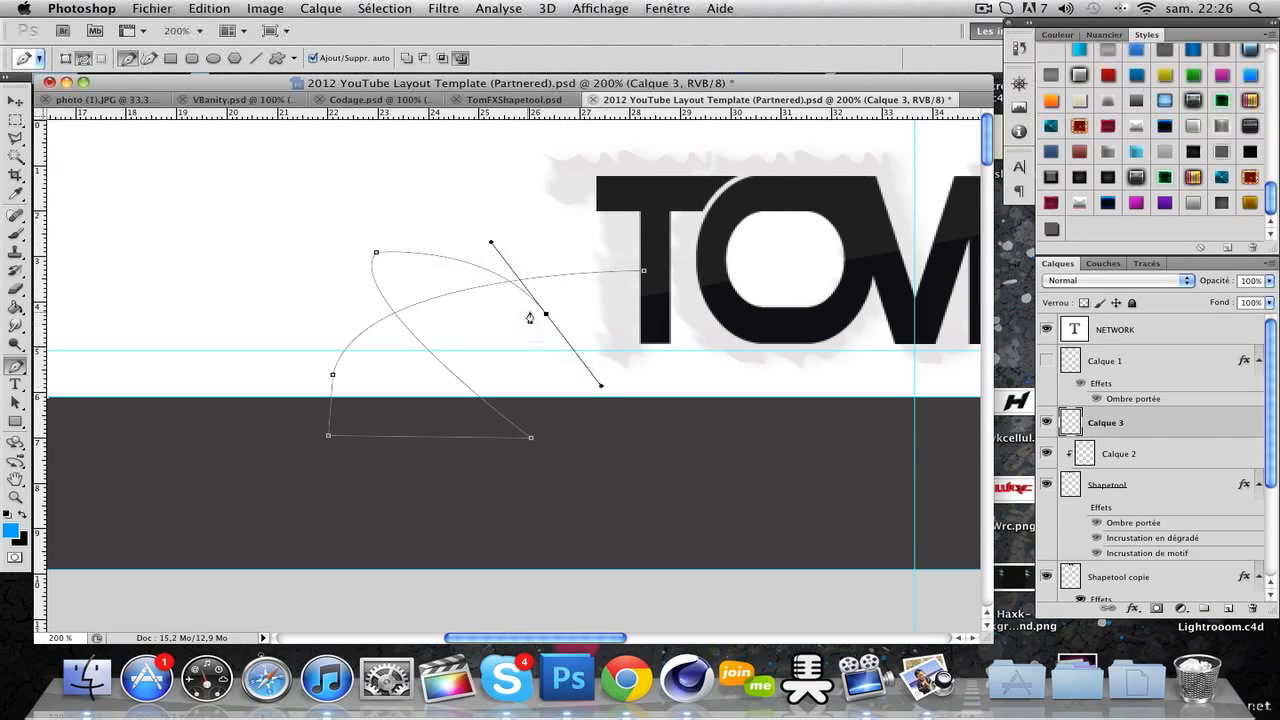
{"action": "left_click_drag", "start_coordinate": [658, 327], "coordinate": [731, 293]}
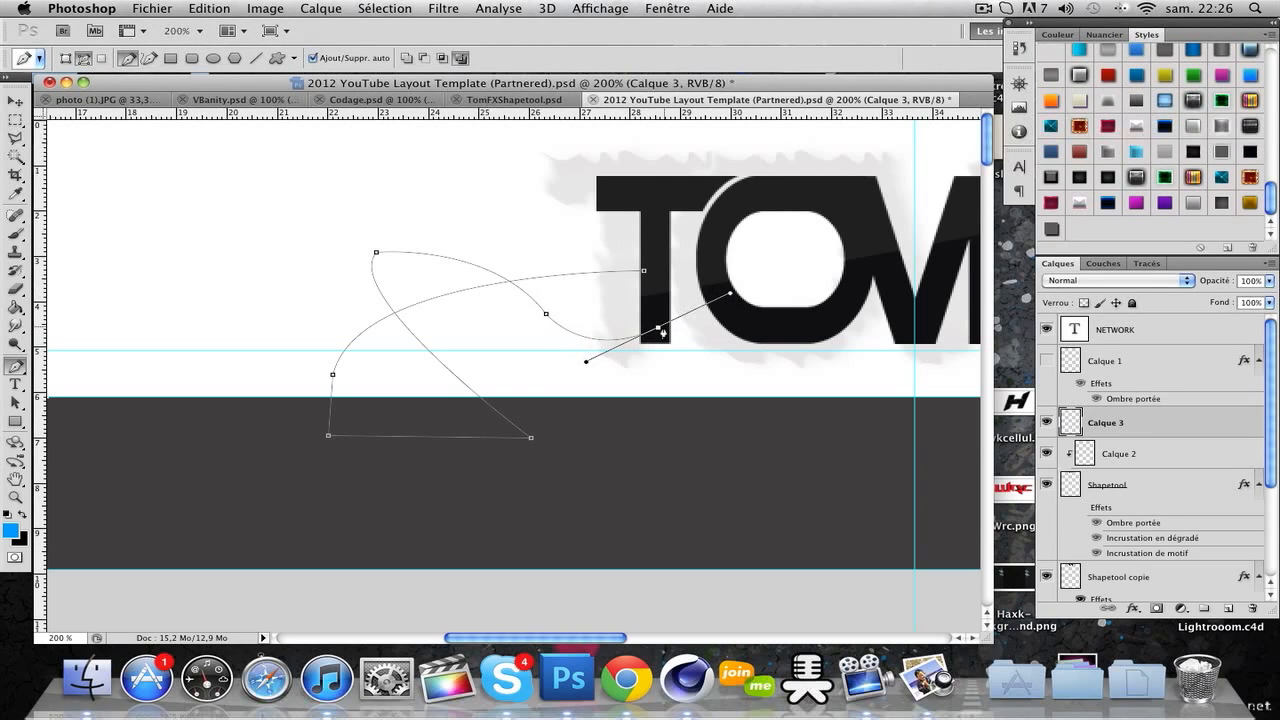
{"action": "left_click", "coordinate": [644, 273]}
{"action": "key", "text": "super+z"}
Stroke the path with the Brush (Forme) without simulated pressure, and delete the path
{"action": "right_click", "coordinate": [576, 343]}
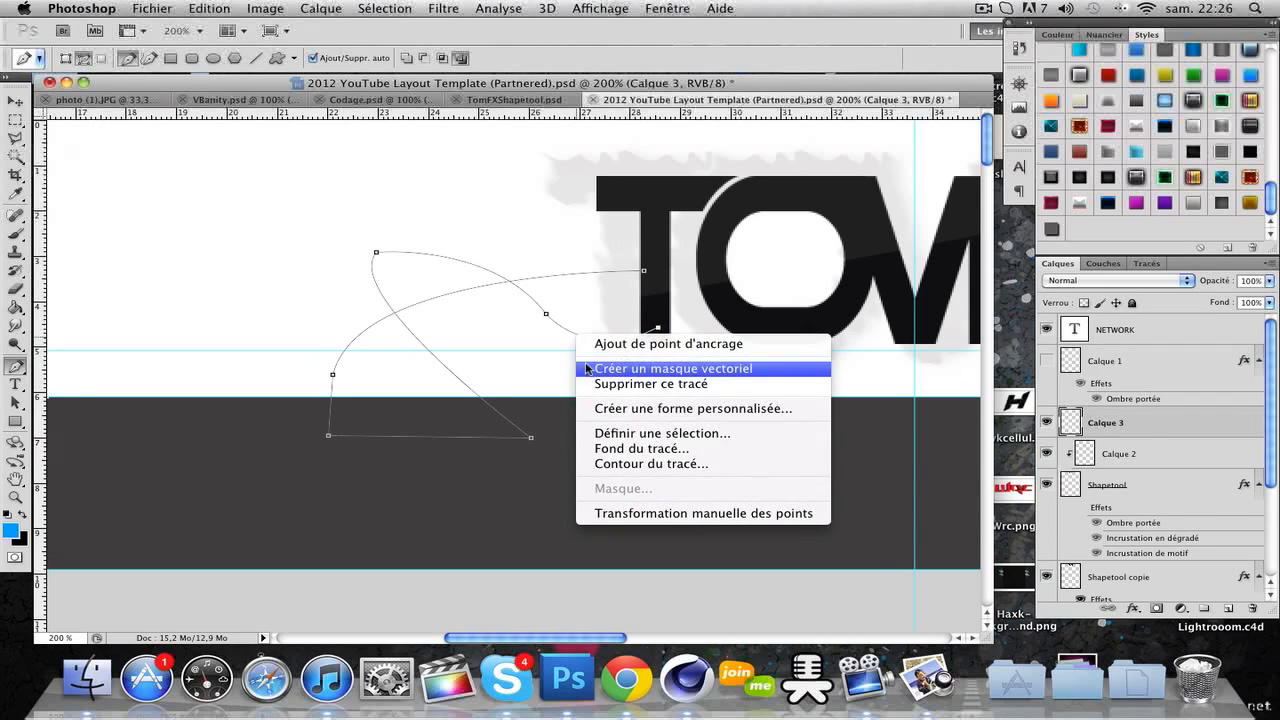
{"action": "left_click", "coordinate": [631, 468]}
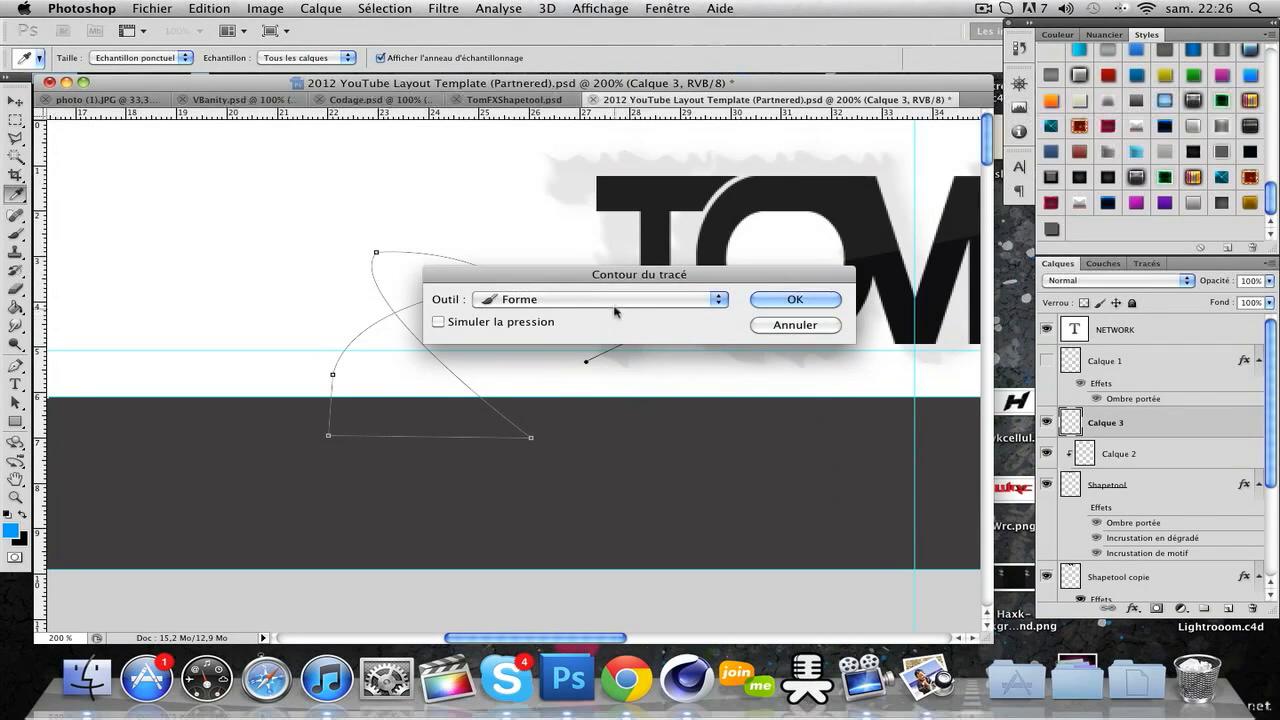
{"action": "left_click", "coordinate": [612, 299]}
{"action": "left_click", "coordinate": [612, 287]}
{"action": "left_click", "coordinate": [521, 302]}
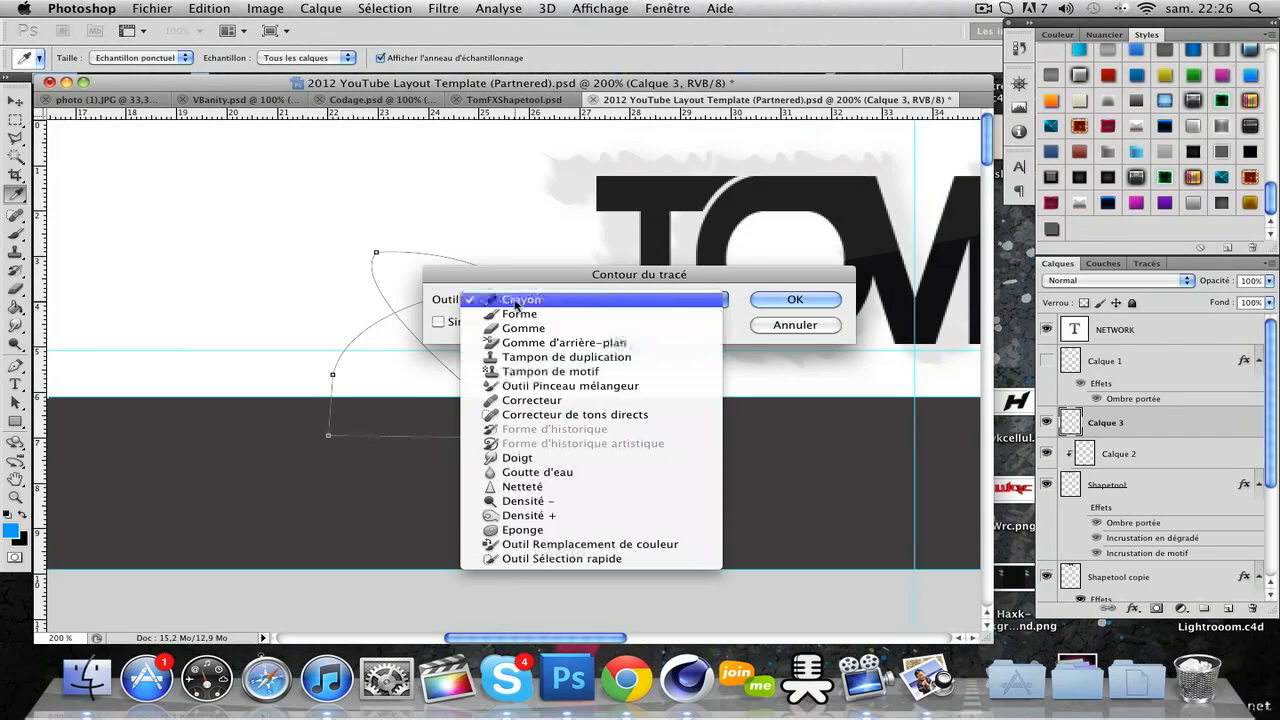
{"action": "left_click", "coordinate": [518, 319]}
{"action": "left_click", "coordinate": [810, 300]}
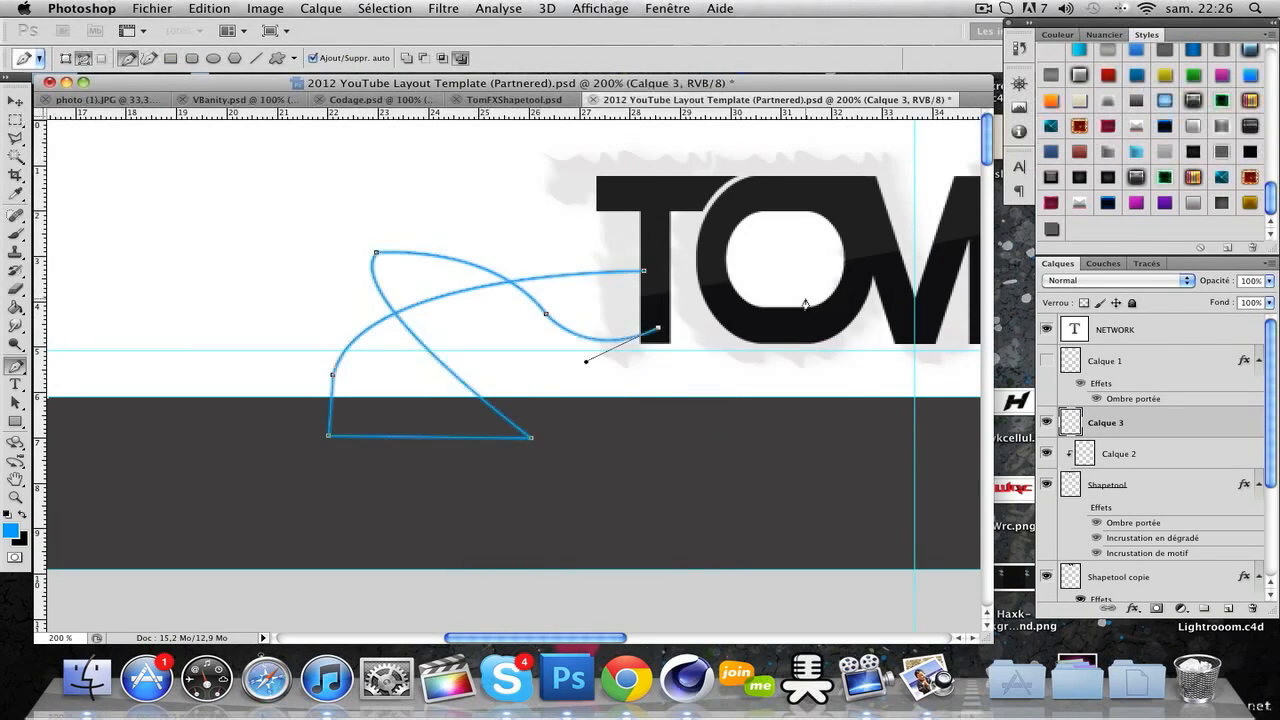
{"action": "right_click", "coordinate": [511, 318]}
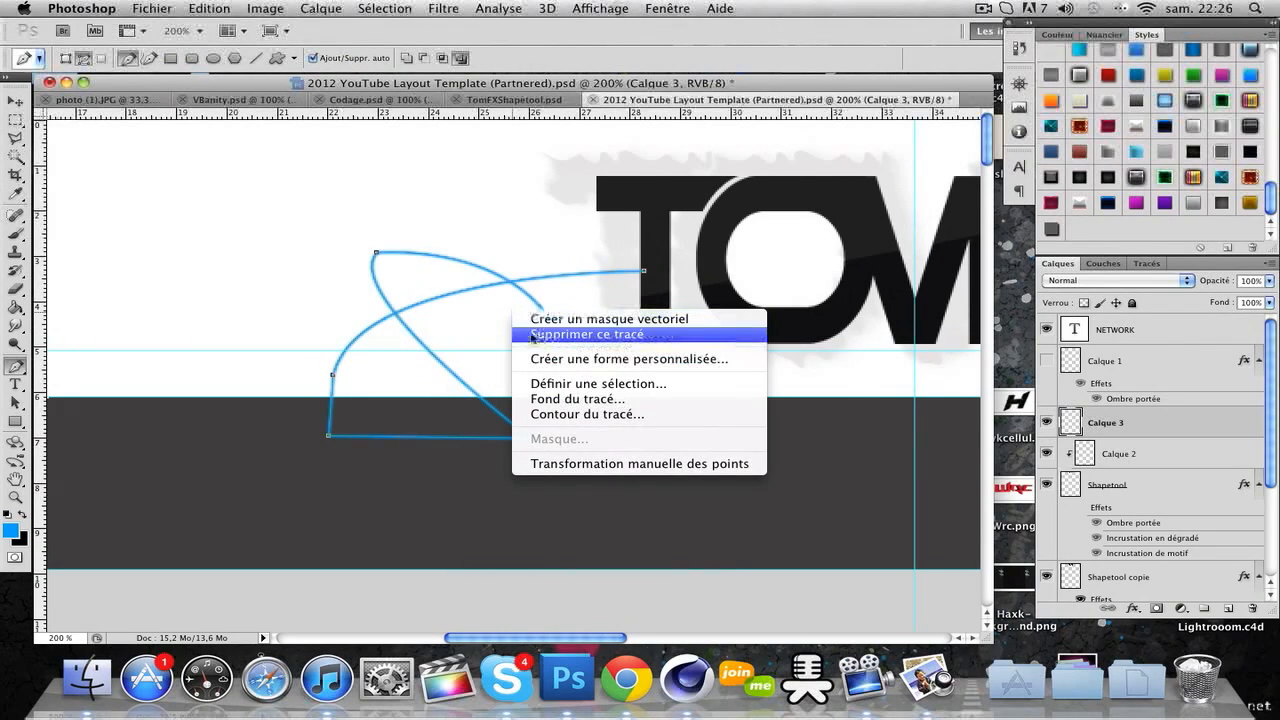
{"action": "left_click", "coordinate": [608, 334]}
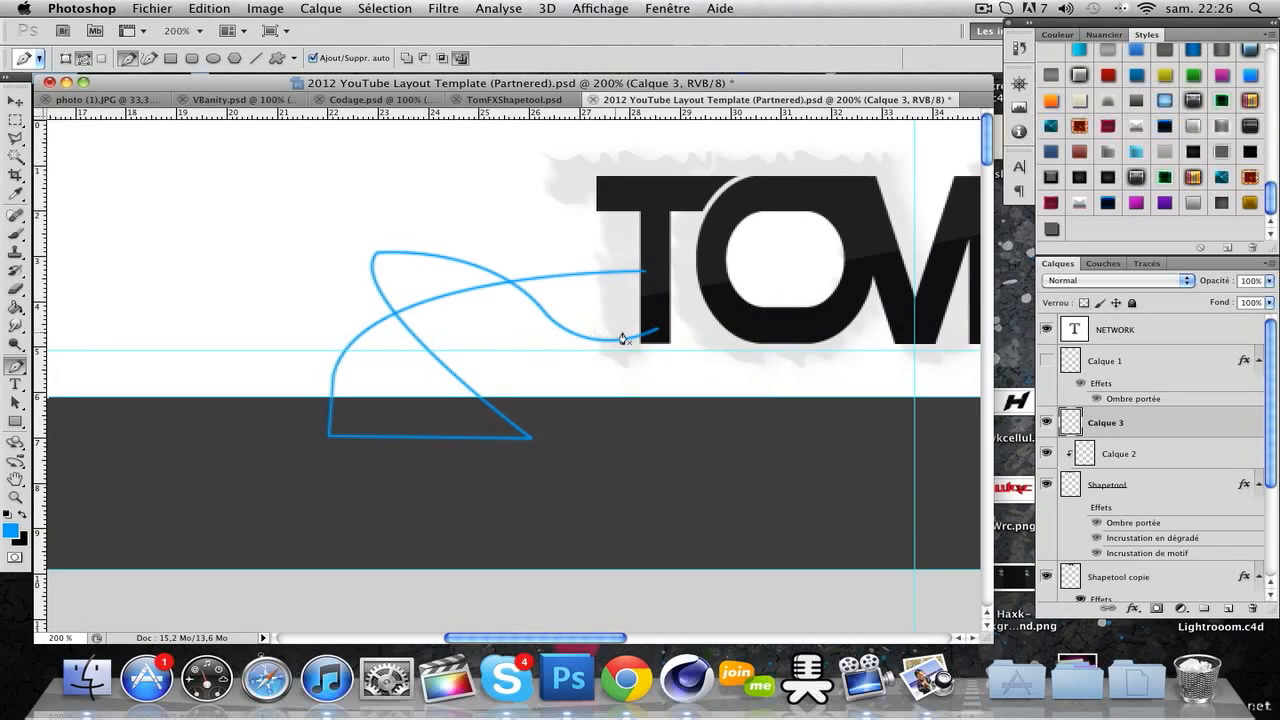
Move the blue line layer Calque 3 below Grey Banner, directly above Background Layer
{"action": "left_click_drag", "start_coordinate": [1138, 440], "coordinate": [1128, 482]}
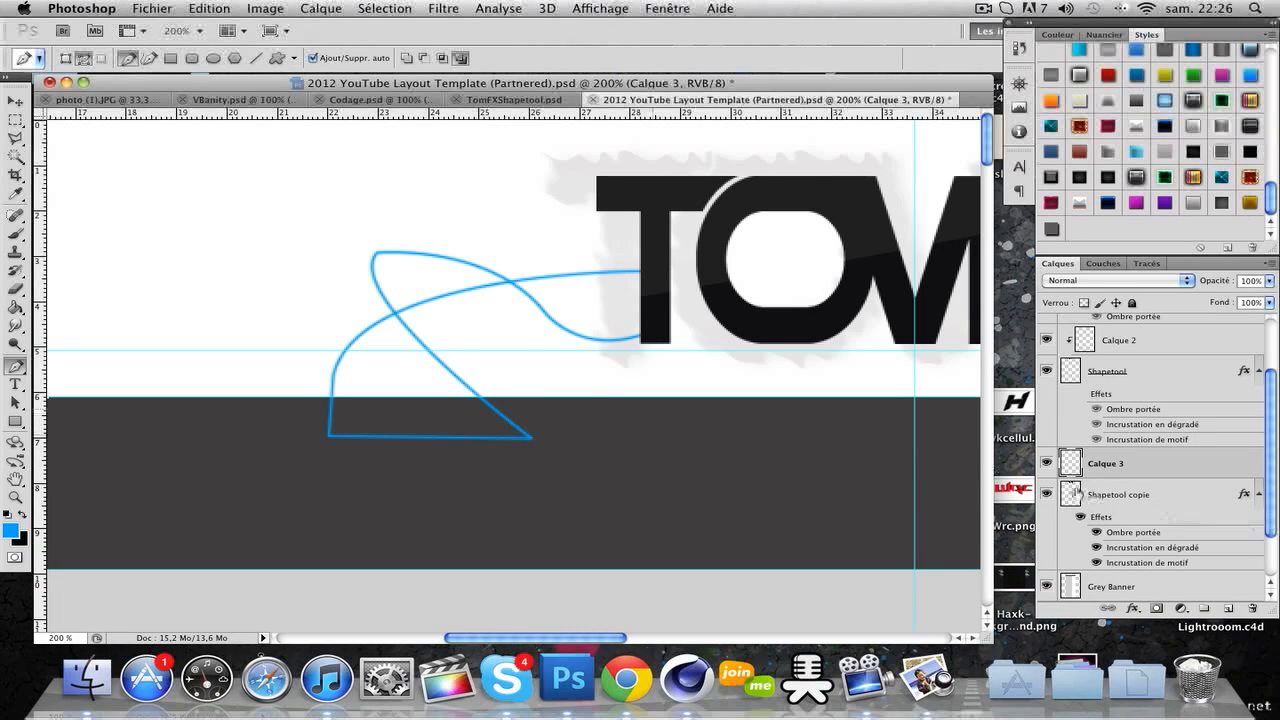
{"action": "left_click_drag", "start_coordinate": [1100, 470], "coordinate": [1094, 540]}
{"action": "scroll", "coordinate": [580, 405], "scroll_direction": "right", "scroll_amount": 5}
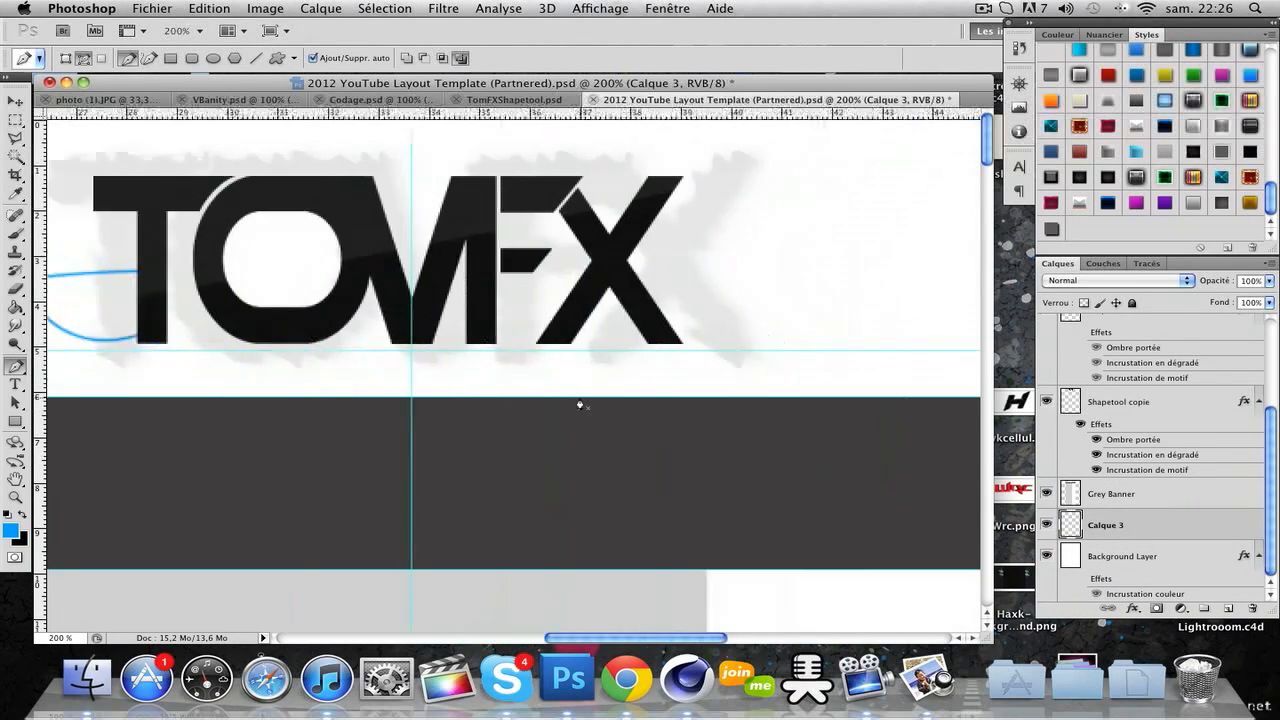
{"action": "scroll", "coordinate": [578, 404], "scroll_direction": "left", "scroll_amount": 6}
{"action": "left_click", "coordinate": [16, 497]}
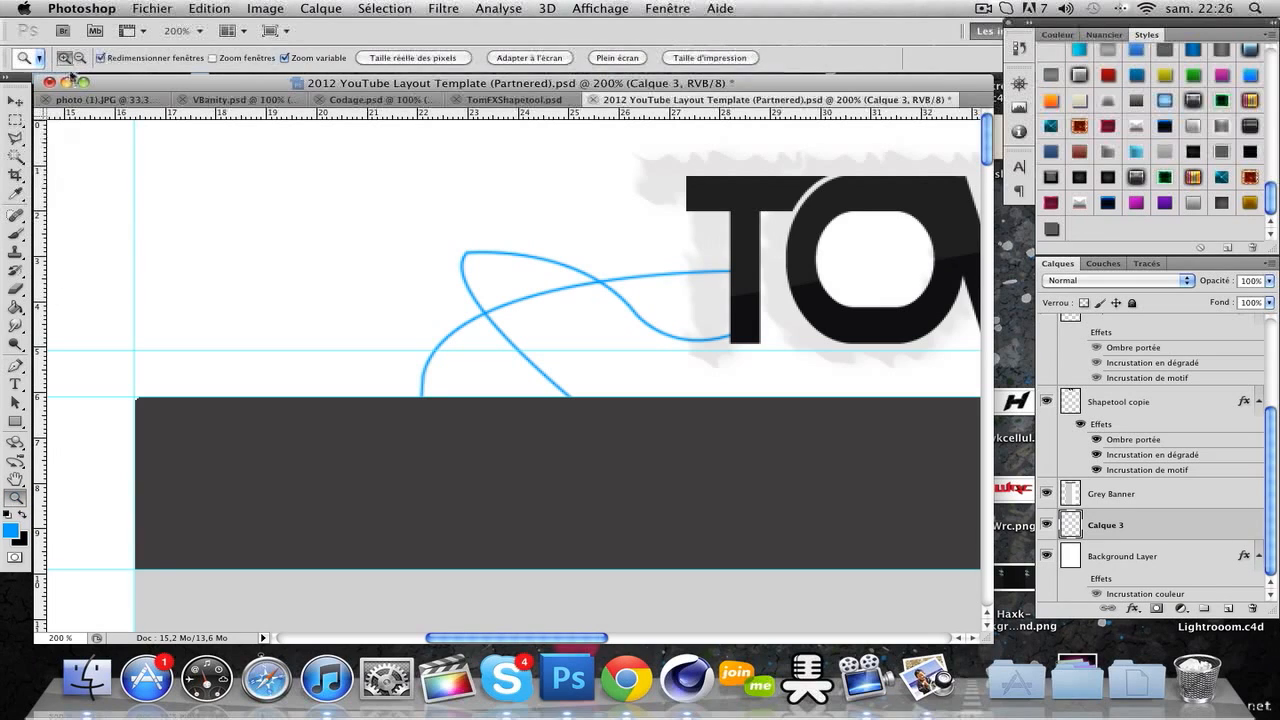
{"action": "left_click", "coordinate": [78, 58]}
{"action": "left_click", "coordinate": [436, 266]}
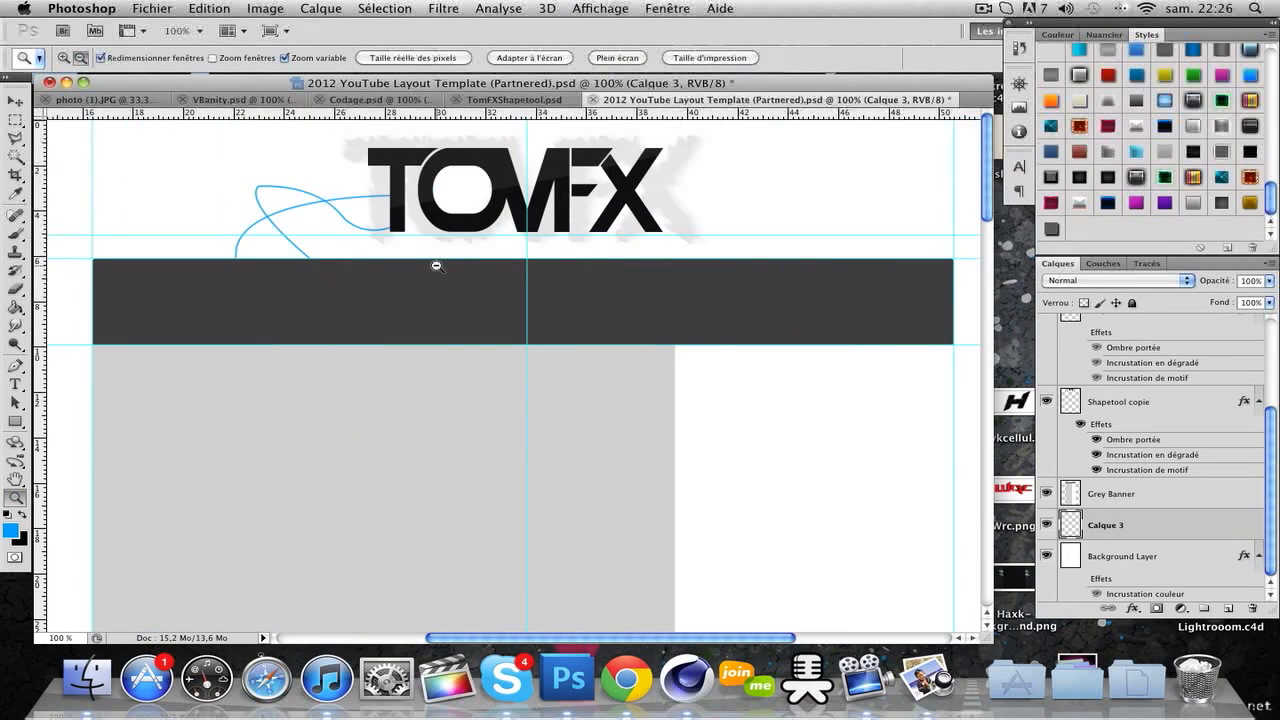
Add a default drop shadow to the blue curves on the Calque 3 layer
{"action": "scroll", "coordinate": [436, 266], "scroll_direction": "left", "scroll_amount": 3}
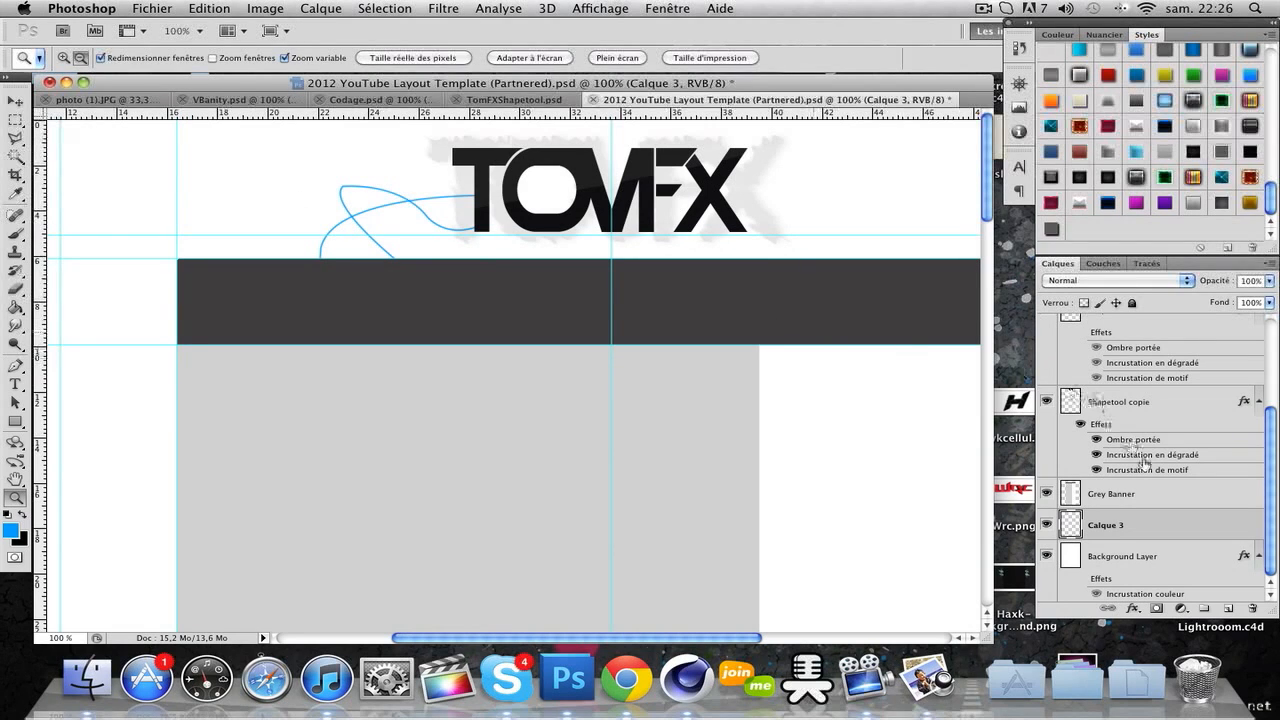
{"action": "double_click", "coordinate": [1191, 530]}
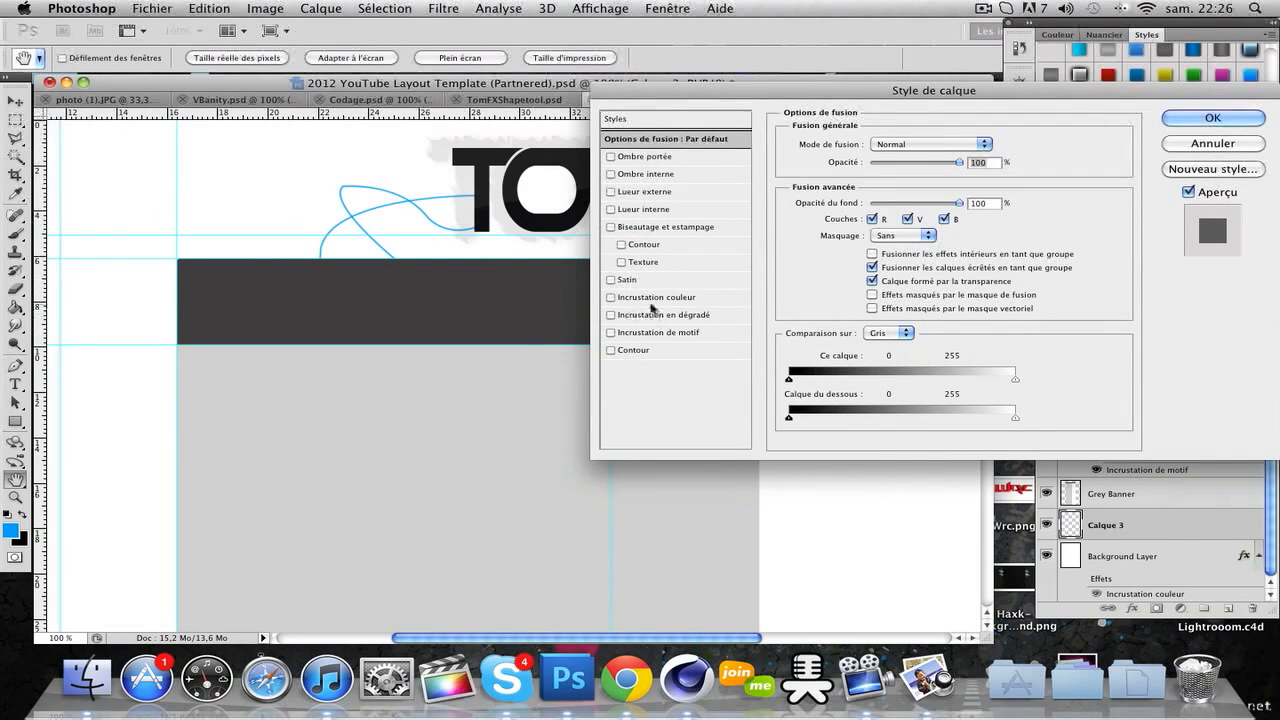
{"action": "left_click", "coordinate": [622, 157]}
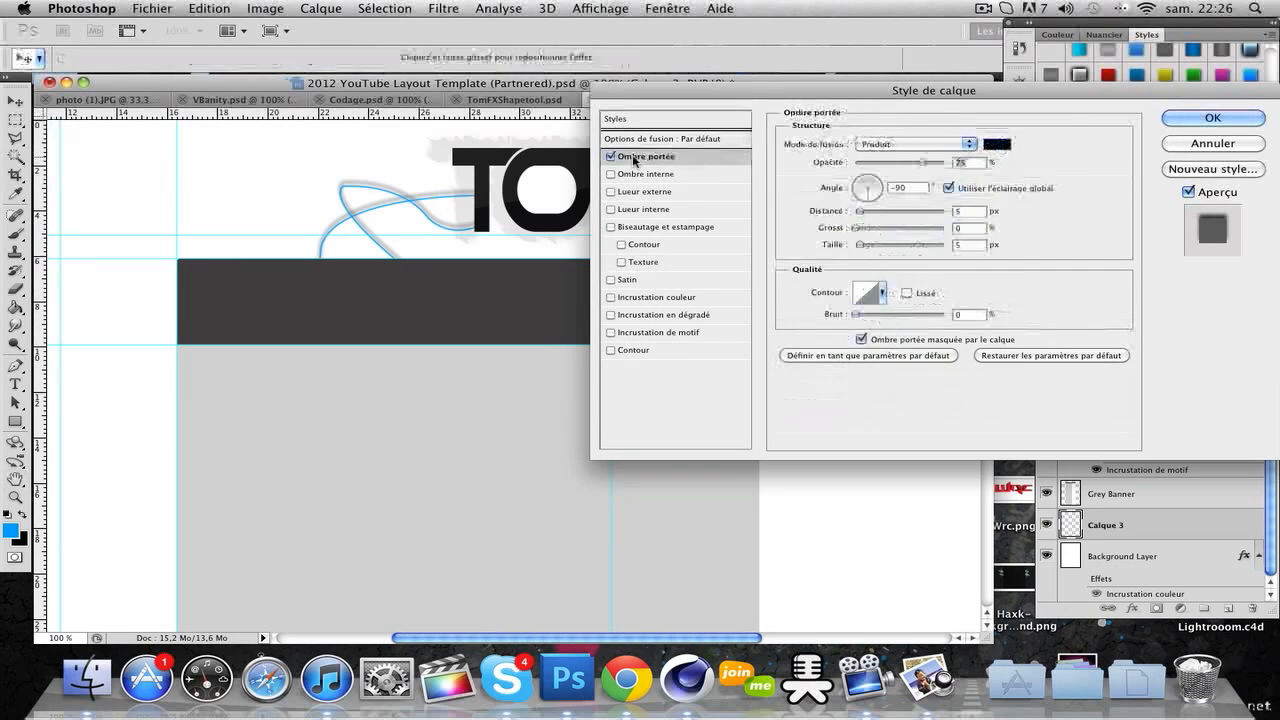
{"action": "left_click", "coordinate": [1212, 117]}
Delete the Calque 3 layer containing the blue curves
{"action": "right_click", "coordinate": [1116, 527]}
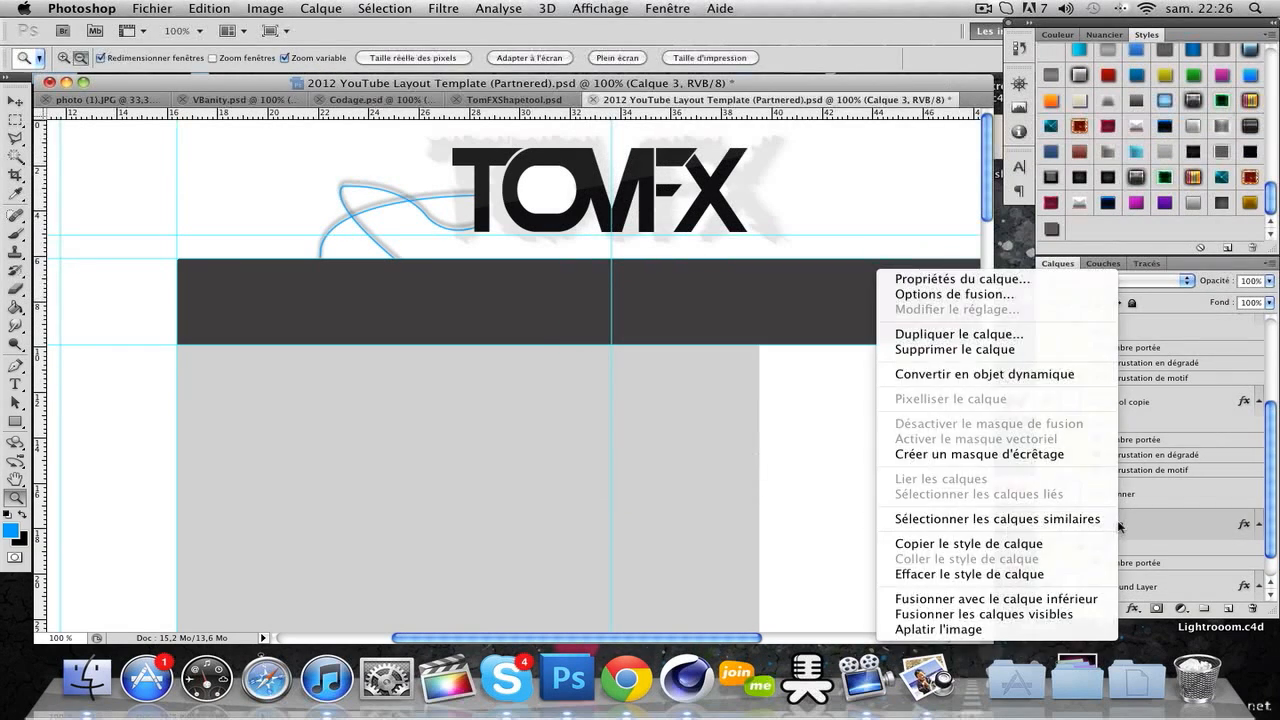
{"action": "left_click", "coordinate": [996, 350]}
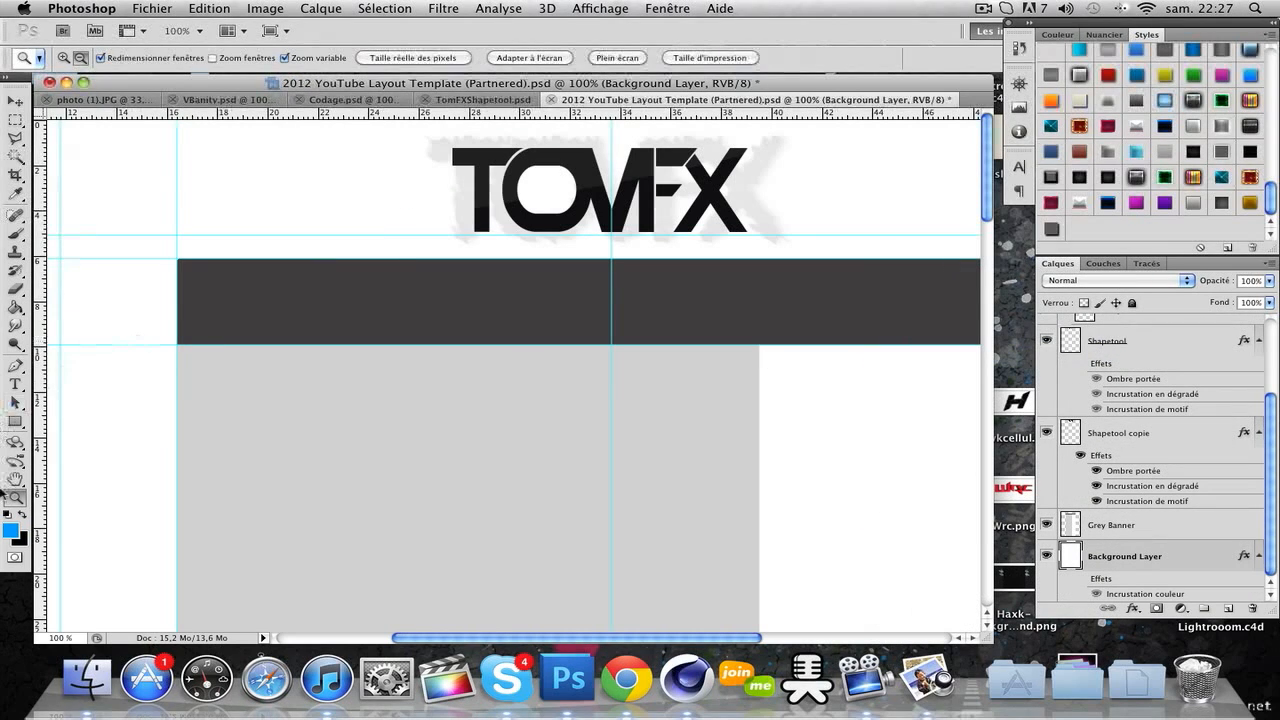
{"action": "left_click", "coordinate": [630, 224]}
{"action": "left_click", "coordinate": [80, 58]}
{"action": "left_click", "coordinate": [240, 226]}
{"action": "scroll", "coordinate": [255, 229], "scroll_direction": "right", "scroll_amount": 5}
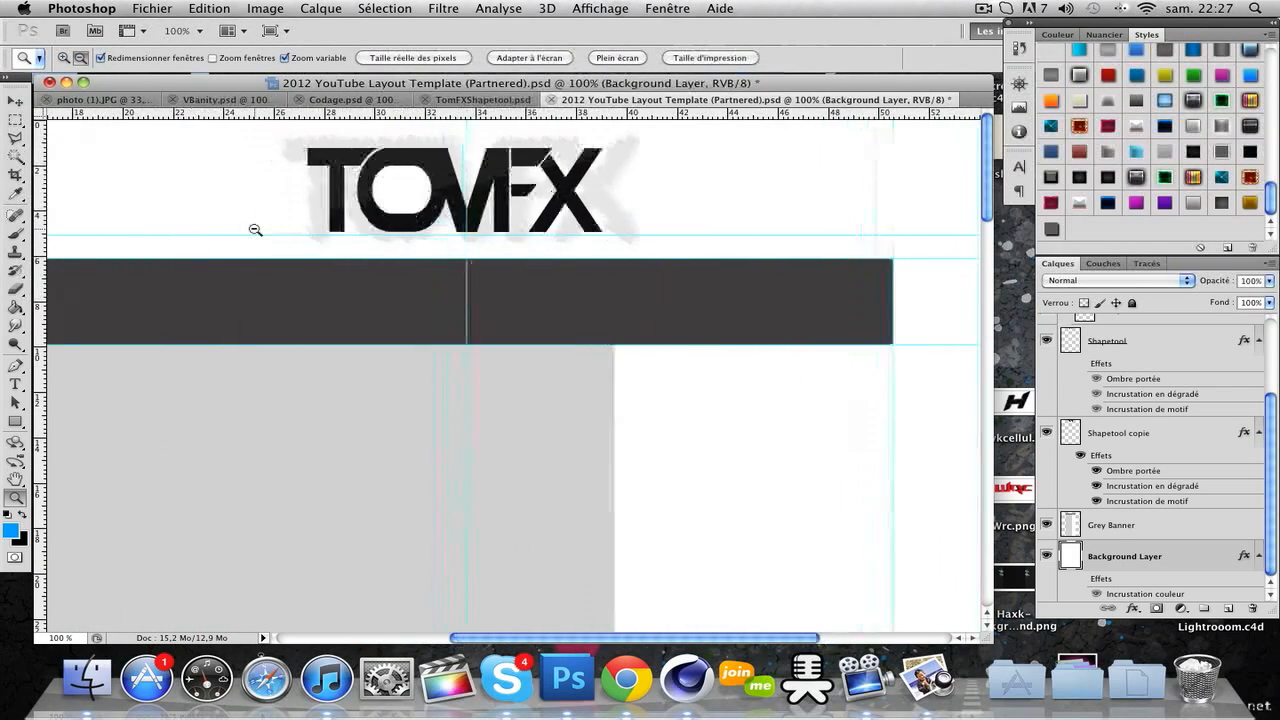
{"action": "scroll", "coordinate": [255, 229], "scroll_direction": "left", "scroll_amount": 2}
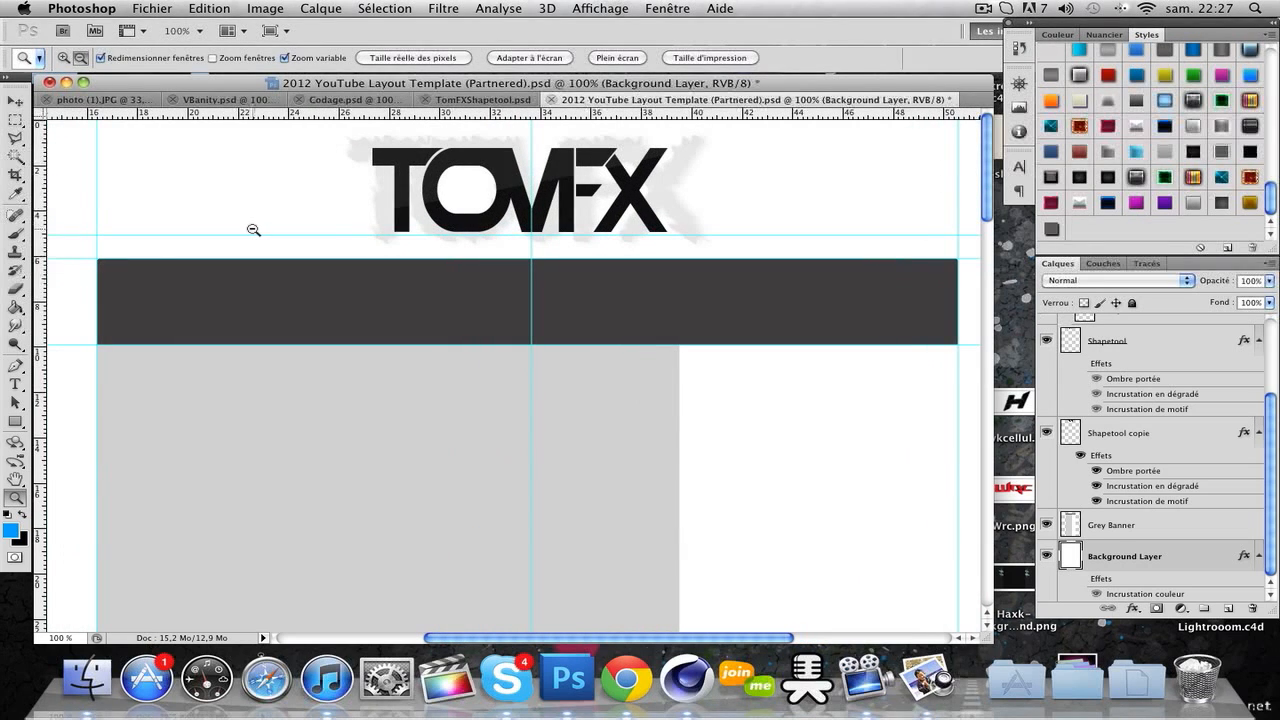
Create a new layer above Background Layer and draw a small circular selection between the banner's upper edge and the top of the page
{"action": "left_click", "coordinate": [15, 120]}
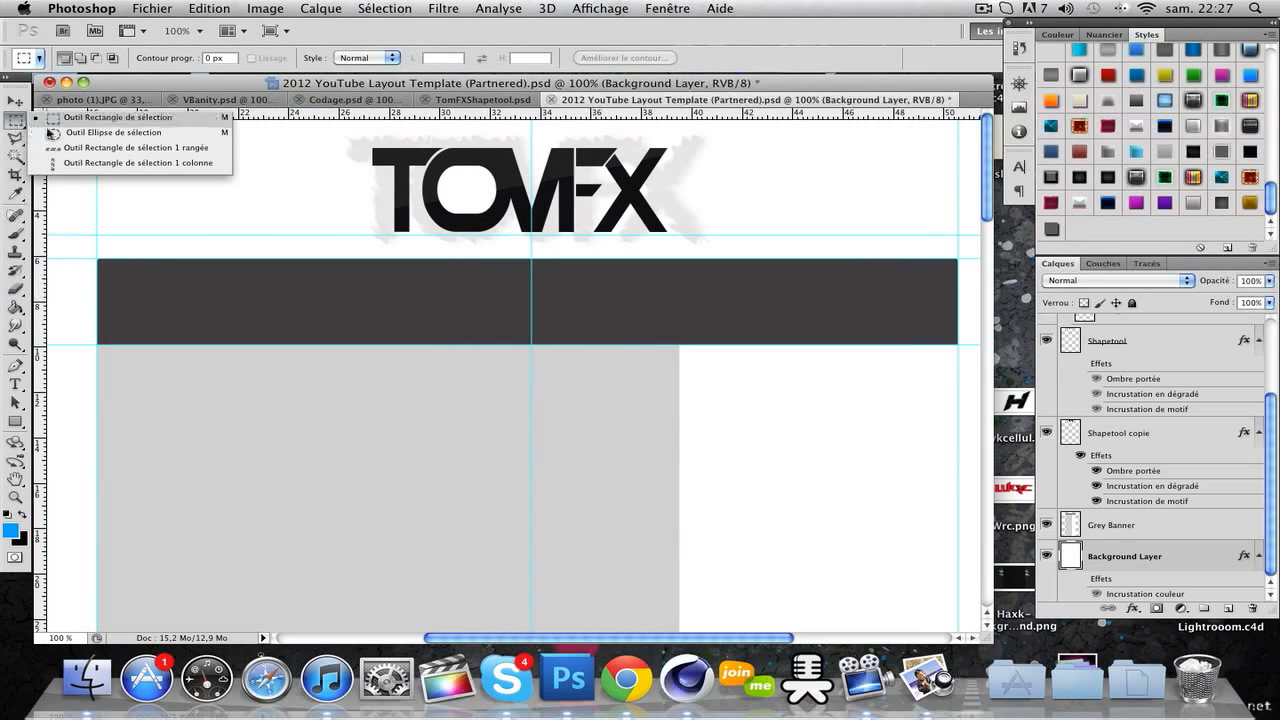
{"action": "left_click", "coordinate": [50, 133]}
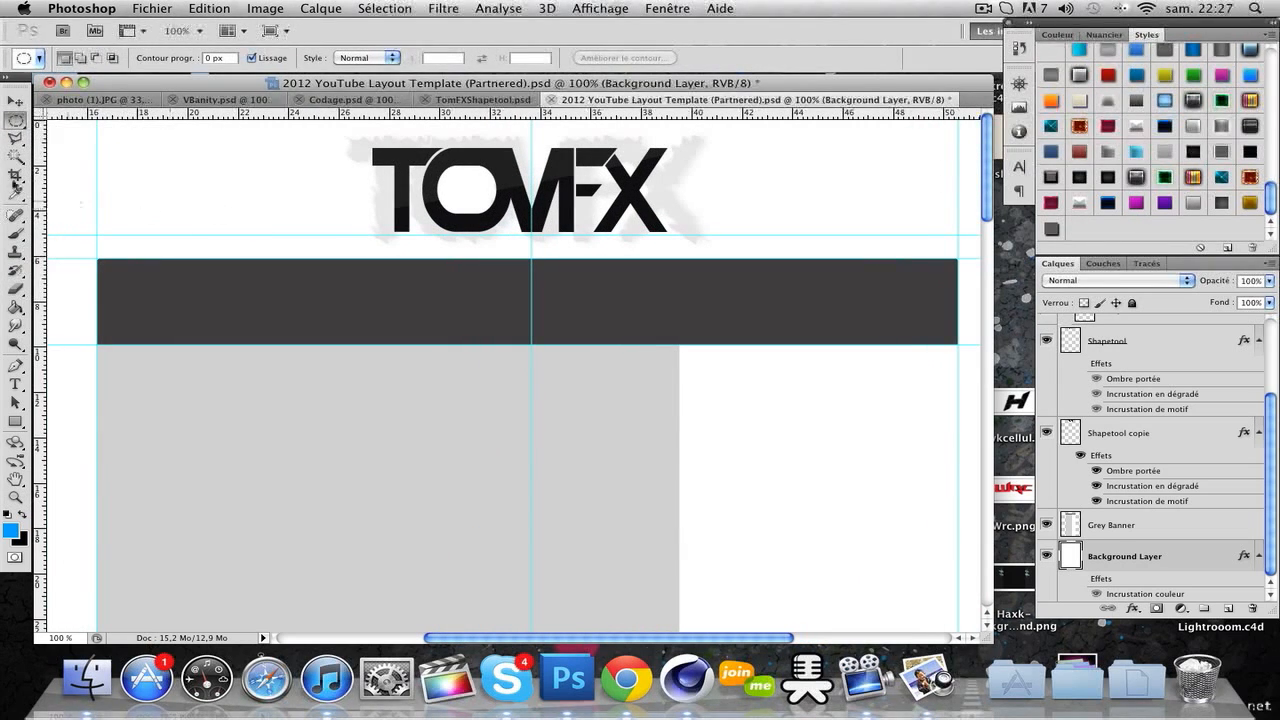
{"action": "left_click", "coordinate": [15, 120]}
{"action": "left_click", "coordinate": [56, 119]}
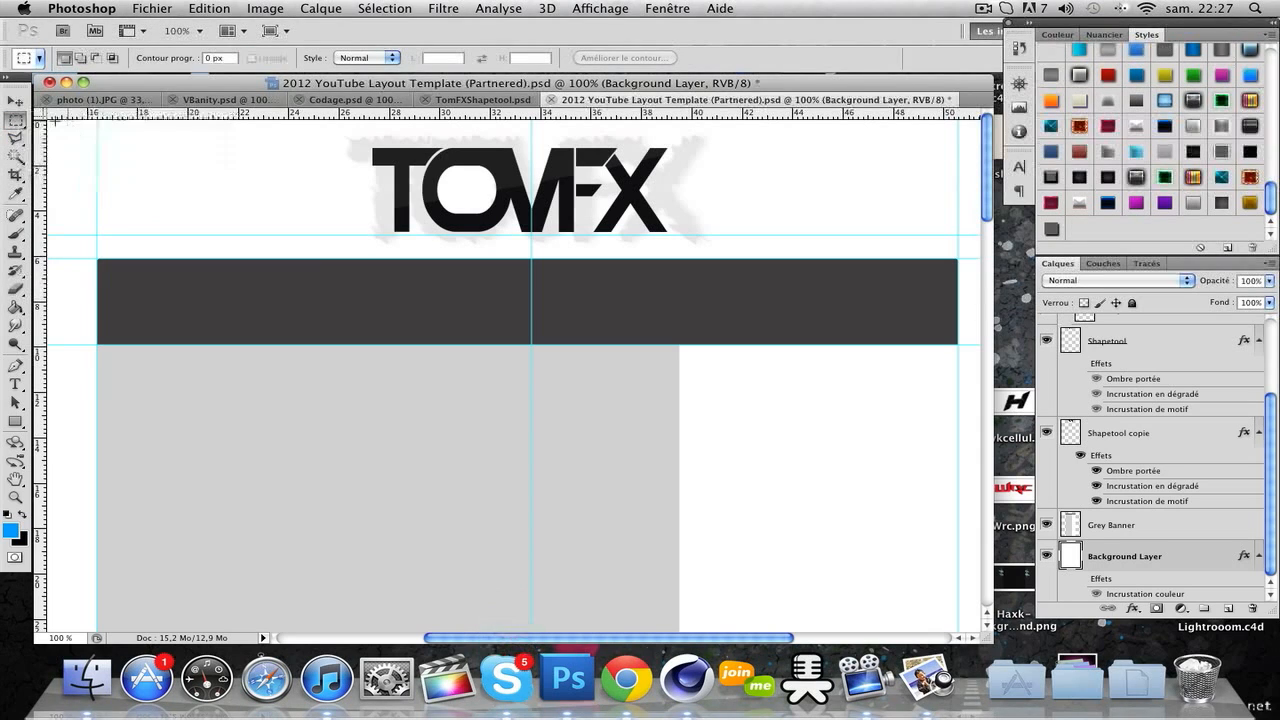
{"action": "left_click", "coordinate": [15, 122]}
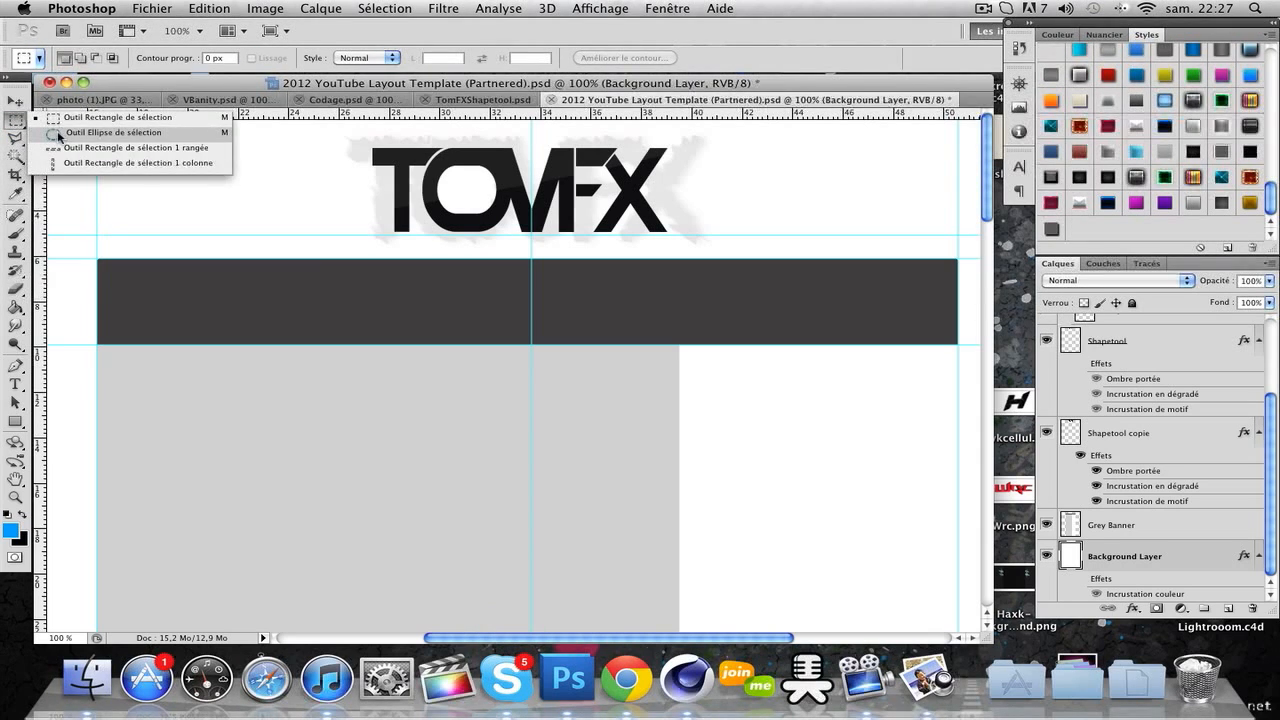
{"action": "left_click", "coordinate": [59, 134]}
{"action": "left_click", "coordinate": [15, 497]}
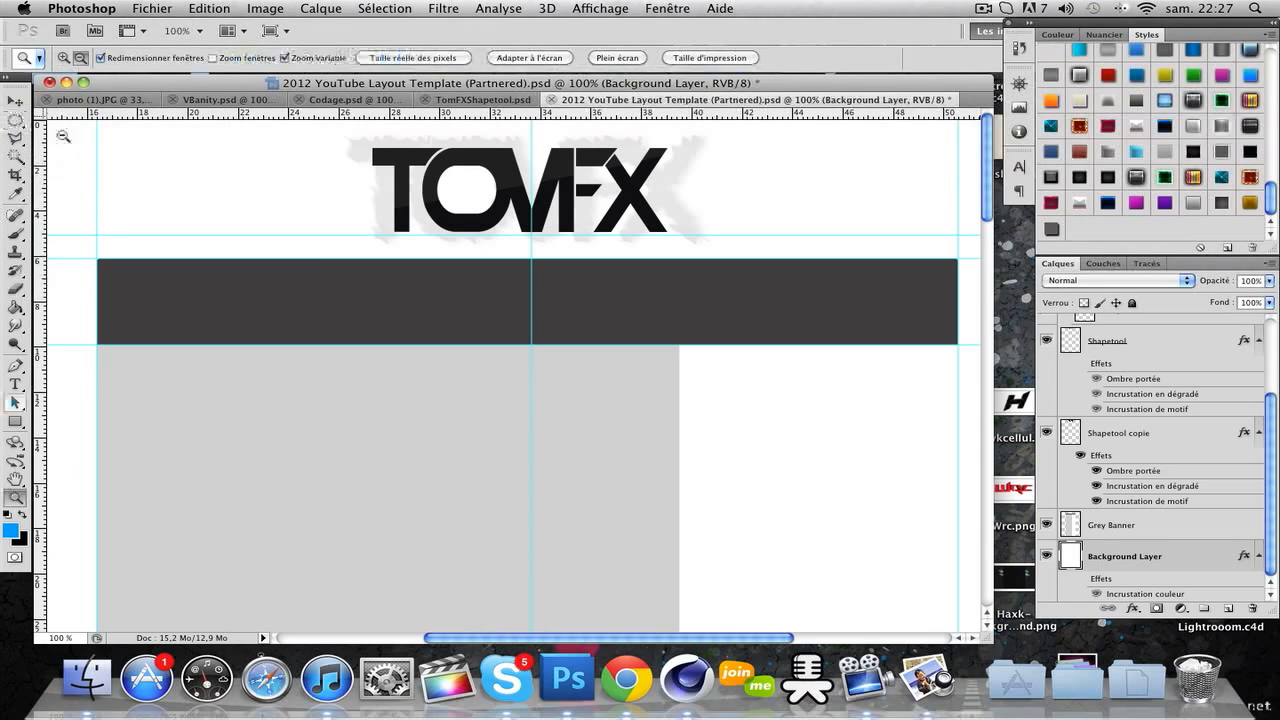
{"action": "left_click", "coordinate": [137, 129]}
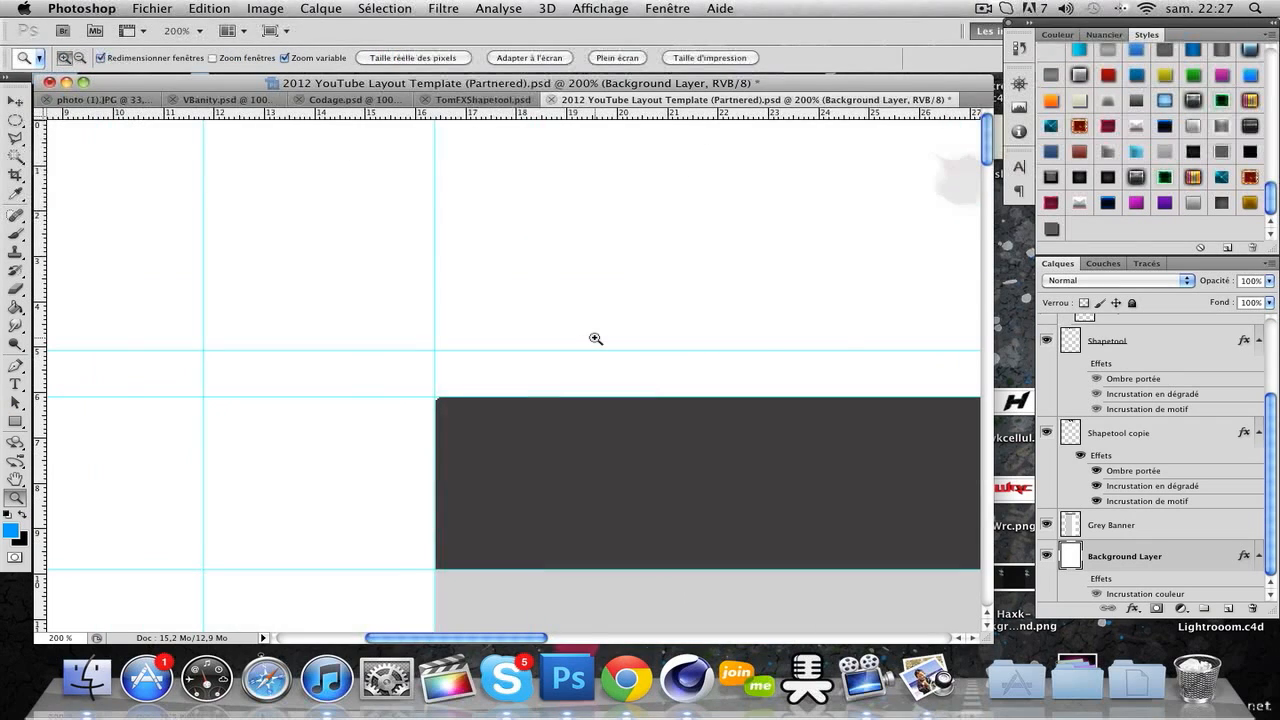
{"action": "scroll", "coordinate": [594, 337], "scroll_direction": "right", "scroll_amount": 5}
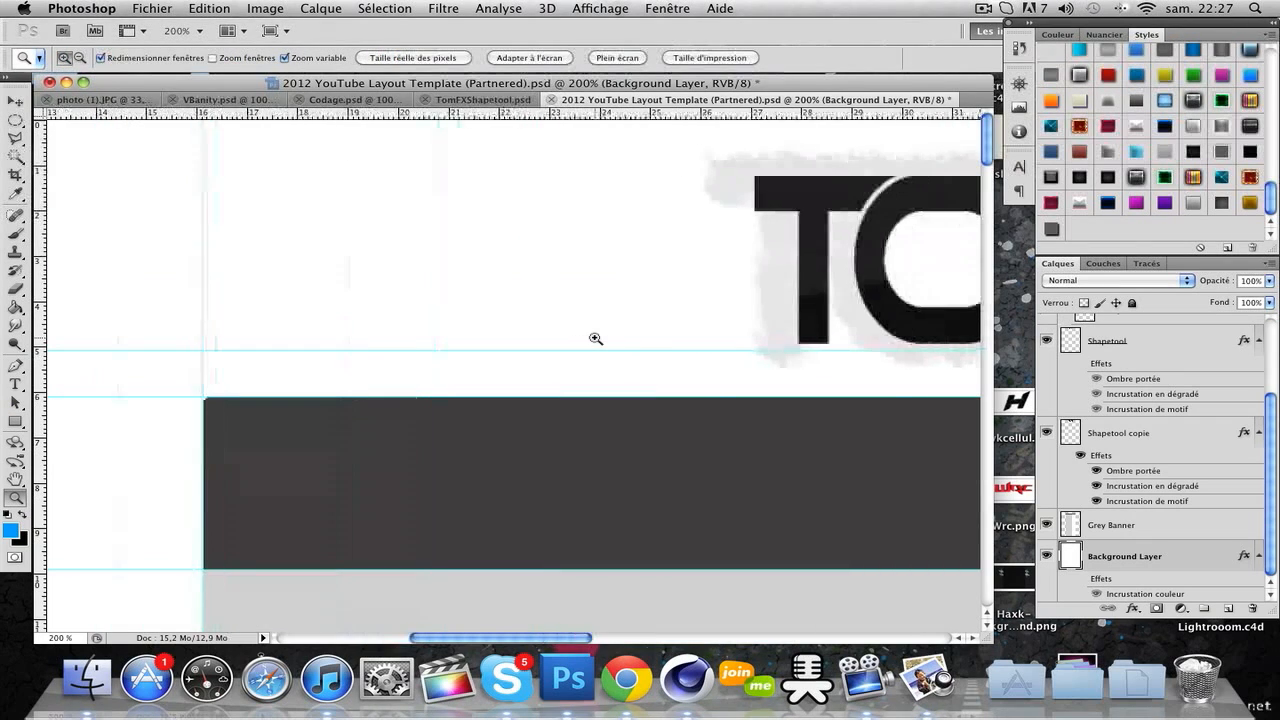
{"action": "left_click", "coordinate": [1228, 608]}
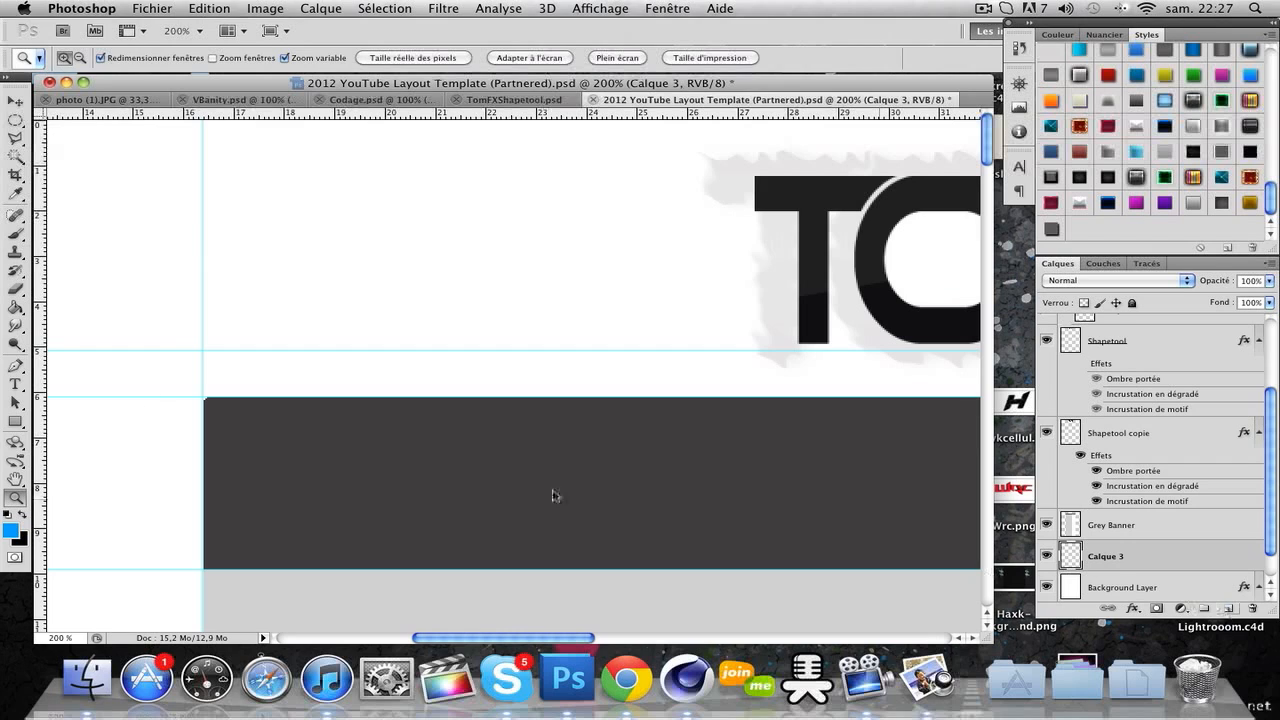
{"action": "left_click", "coordinate": [15, 119]}
{"action": "left_click_drag", "start_coordinate": [259, 230], "coordinate": [406, 300]}
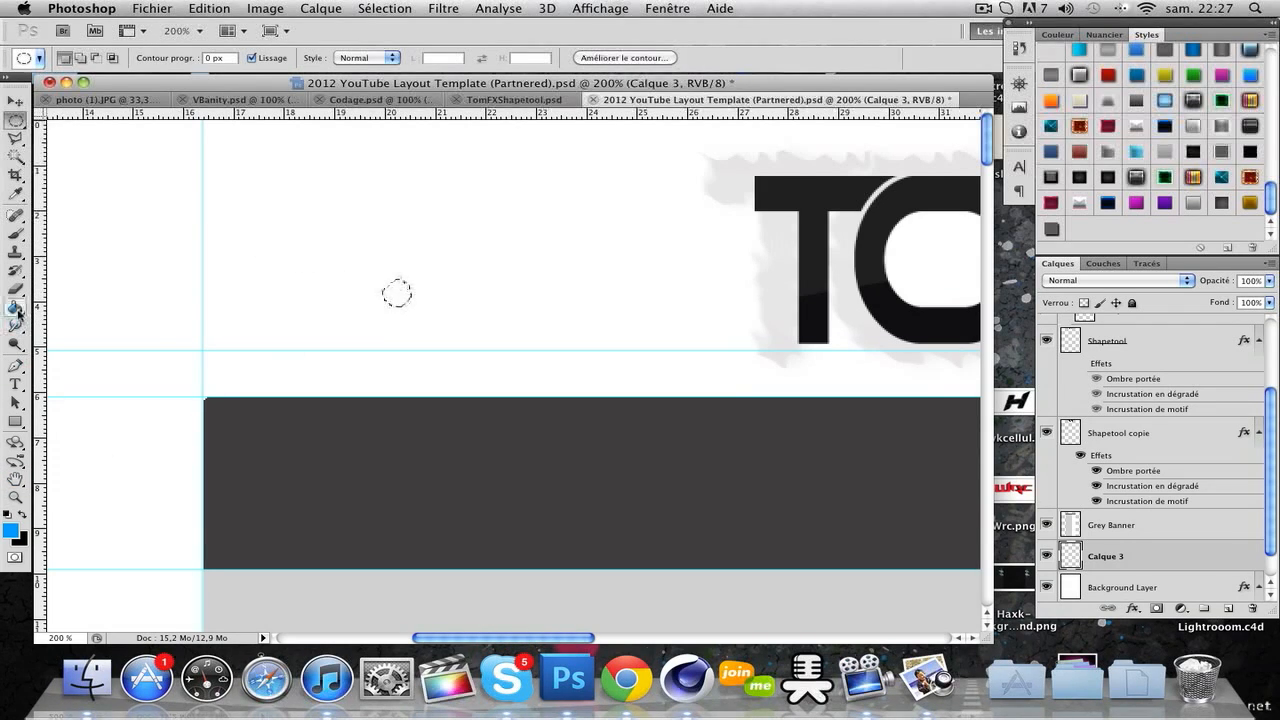
Swap the foreground and background colours and fill the circular selection with black
{"action": "left_click", "coordinate": [16, 307]}
{"action": "left_click", "coordinate": [22, 516]}
{"action": "left_click", "coordinate": [395, 292]}
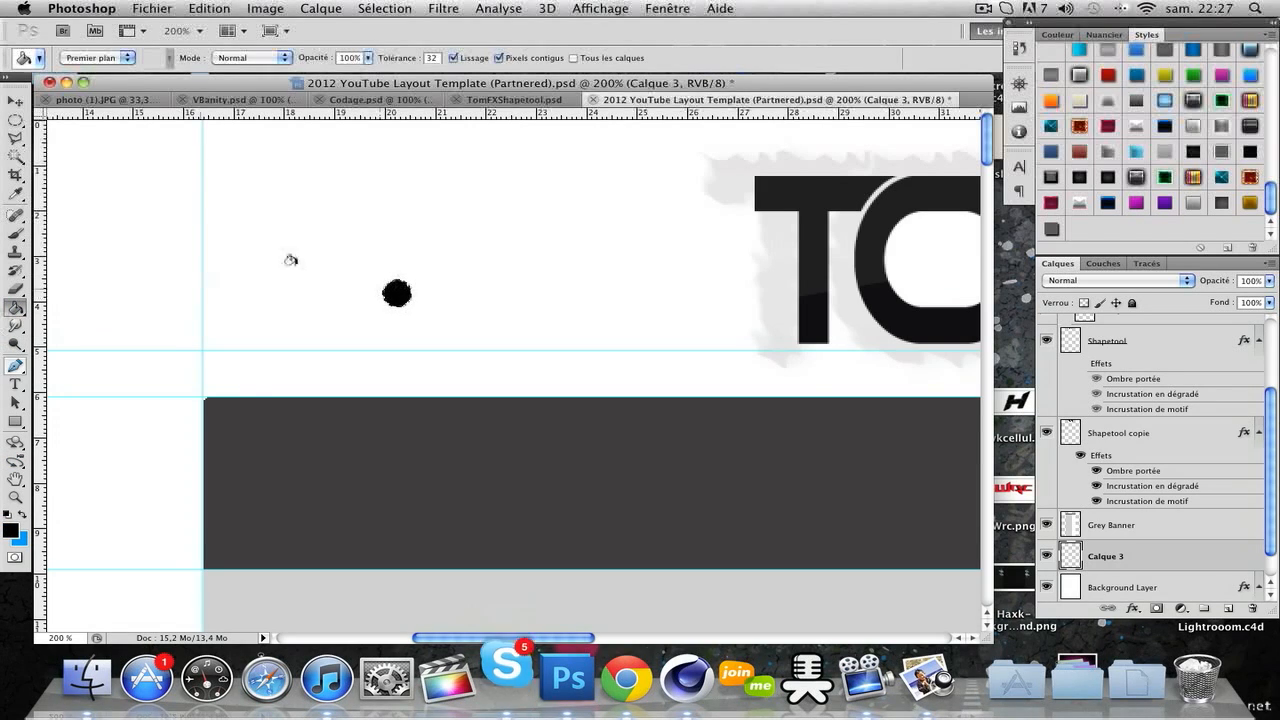
{"action": "left_click", "coordinate": [388, 291]}
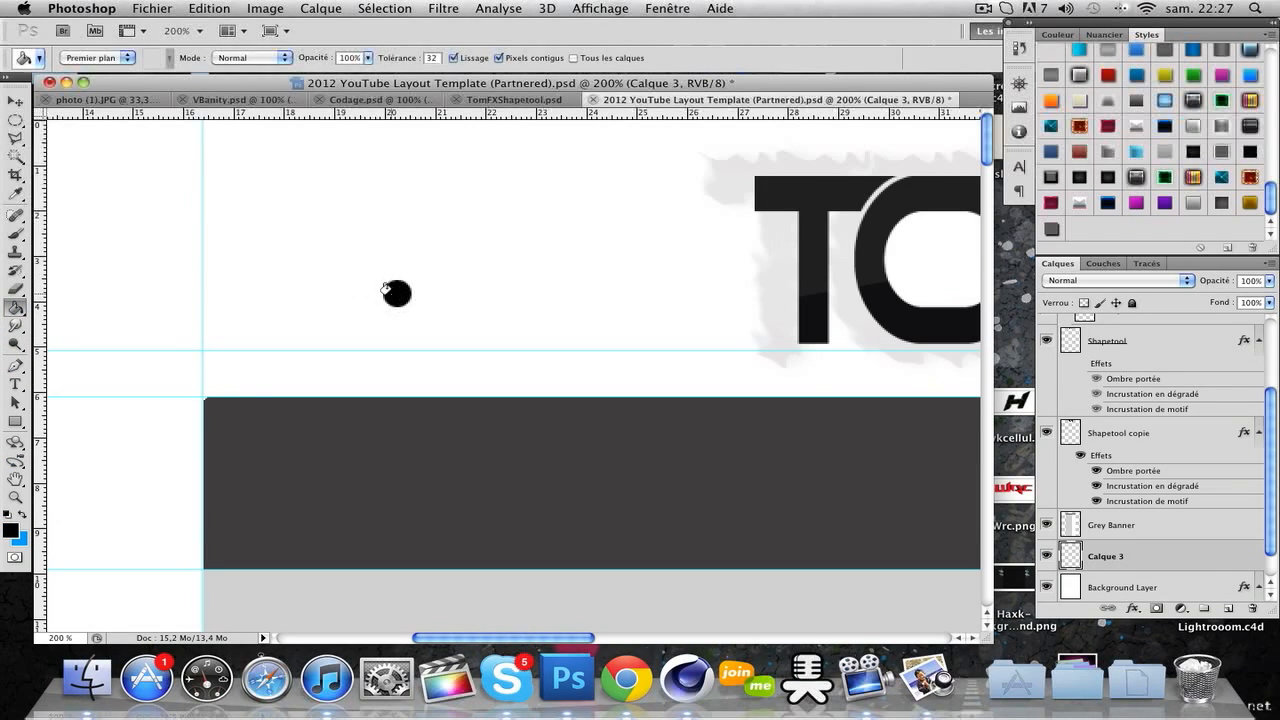
Nudge the black circle slightly upward in the white area above the banner
{"action": "key", "text": "v"}
{"action": "key", "text": "Up"}
{"action": "key", "text": "Up"}
{"action": "key", "text": "Up"}
{"action": "key", "text": "Up"}
{"action": "key", "text": "Up"}
{"action": "key", "text": "Up"}
{"action": "key", "text": "Up"}
{"action": "key", "text": "Up"}
{"action": "key", "text": "Up"}
{"action": "key", "text": "Up"}
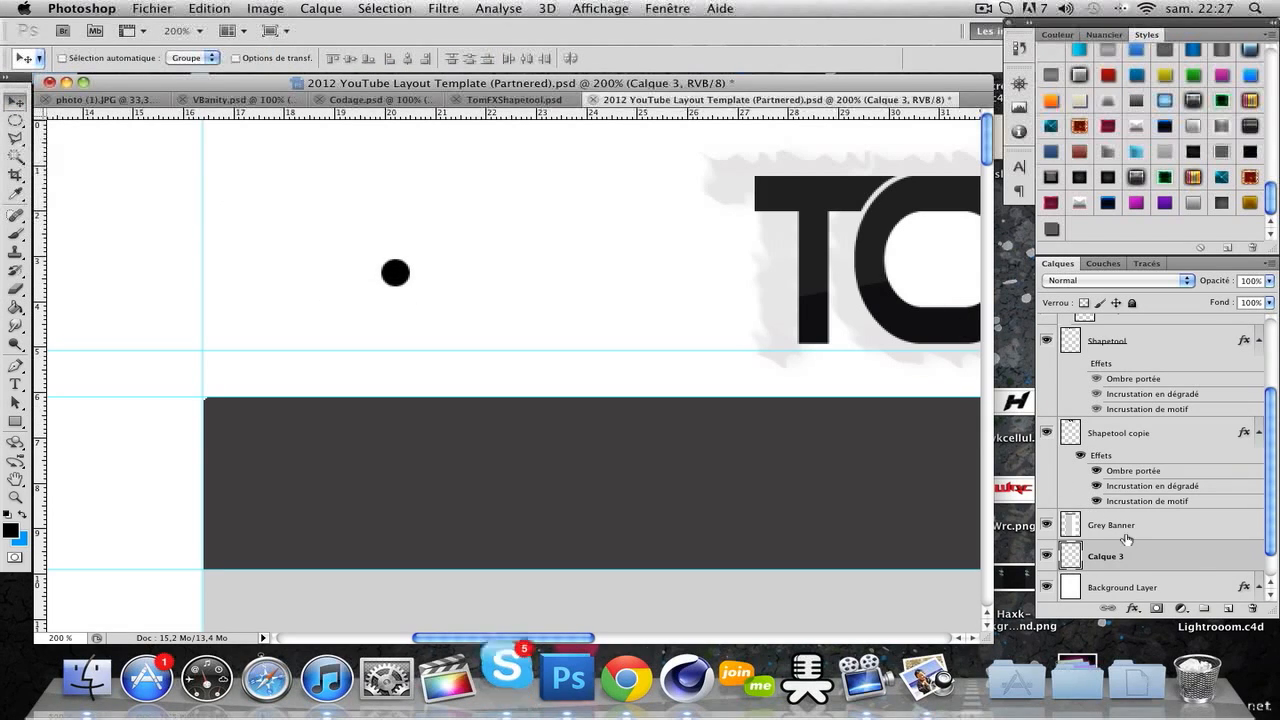
Open the layer style presets for Calque 3 and try the dark green and lime green presets on the circle
{"action": "double_click", "coordinate": [1217, 556]}
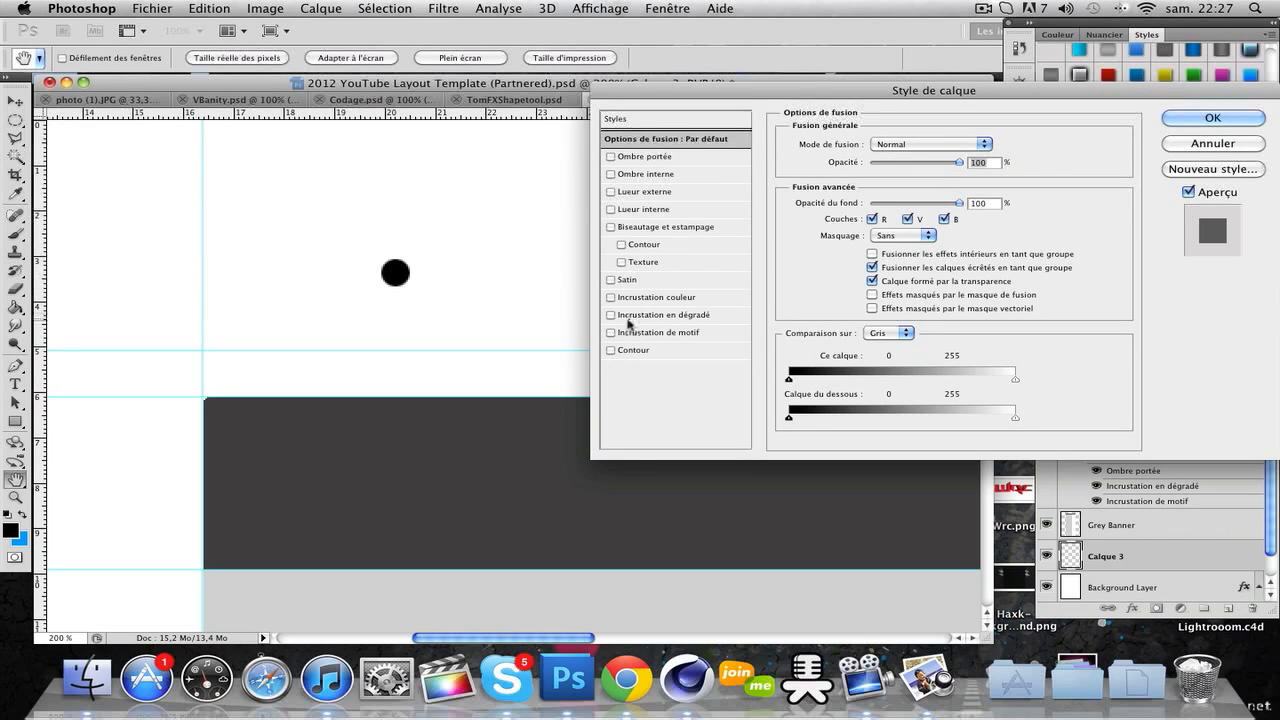
{"action": "left_click", "coordinate": [693, 122]}
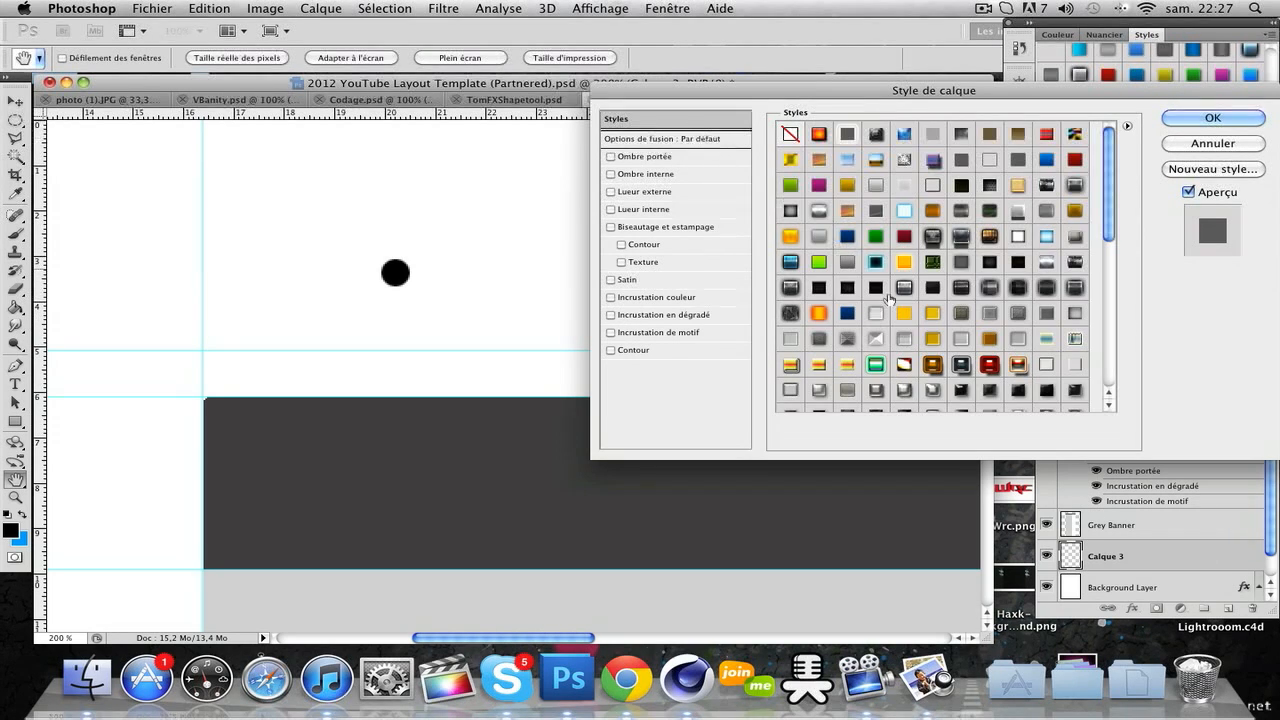
{"action": "left_click", "coordinate": [858, 238]}
{"action": "left_click", "coordinate": [876, 237]}
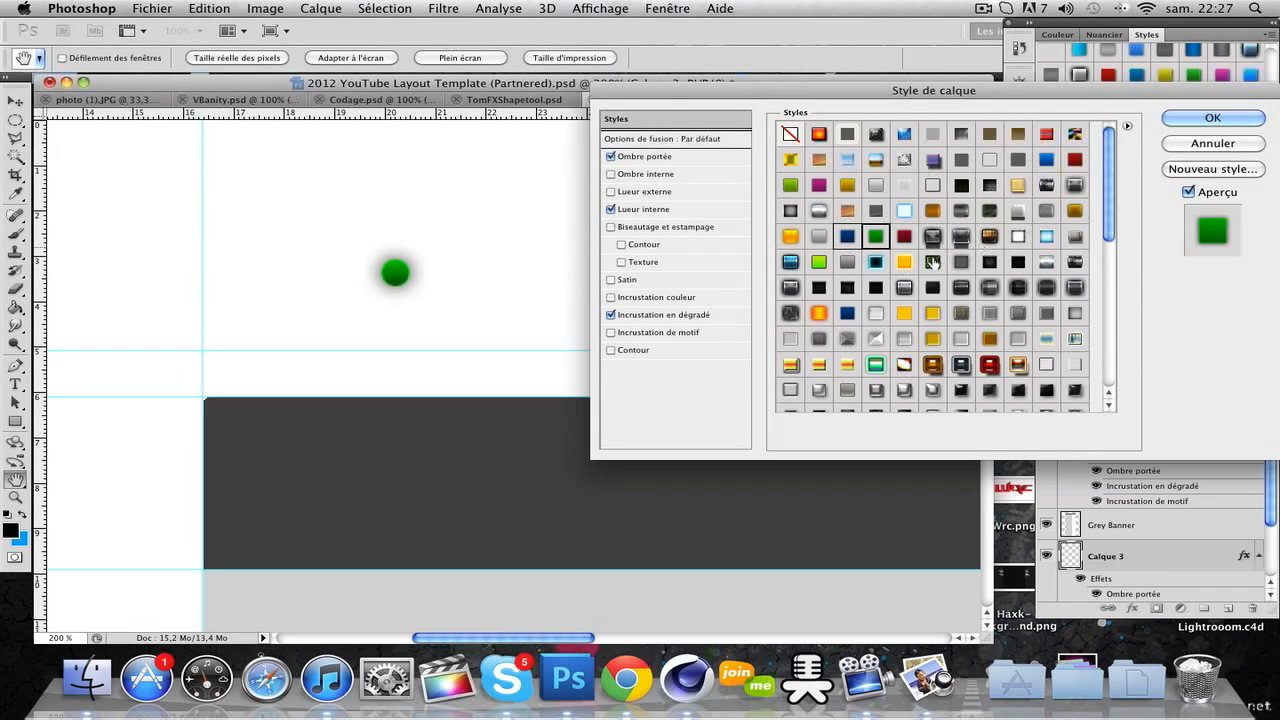
{"action": "left_click", "coordinate": [818, 262]}
Try the blue, red, grey and bright blue presets near the end of the style list on the circle
{"action": "left_click_drag", "start_coordinate": [1106, 226], "coordinate": [1080, 347]}
{"action": "scroll", "coordinate": [1080, 347], "scroll_direction": "down", "scroll_amount": 2}
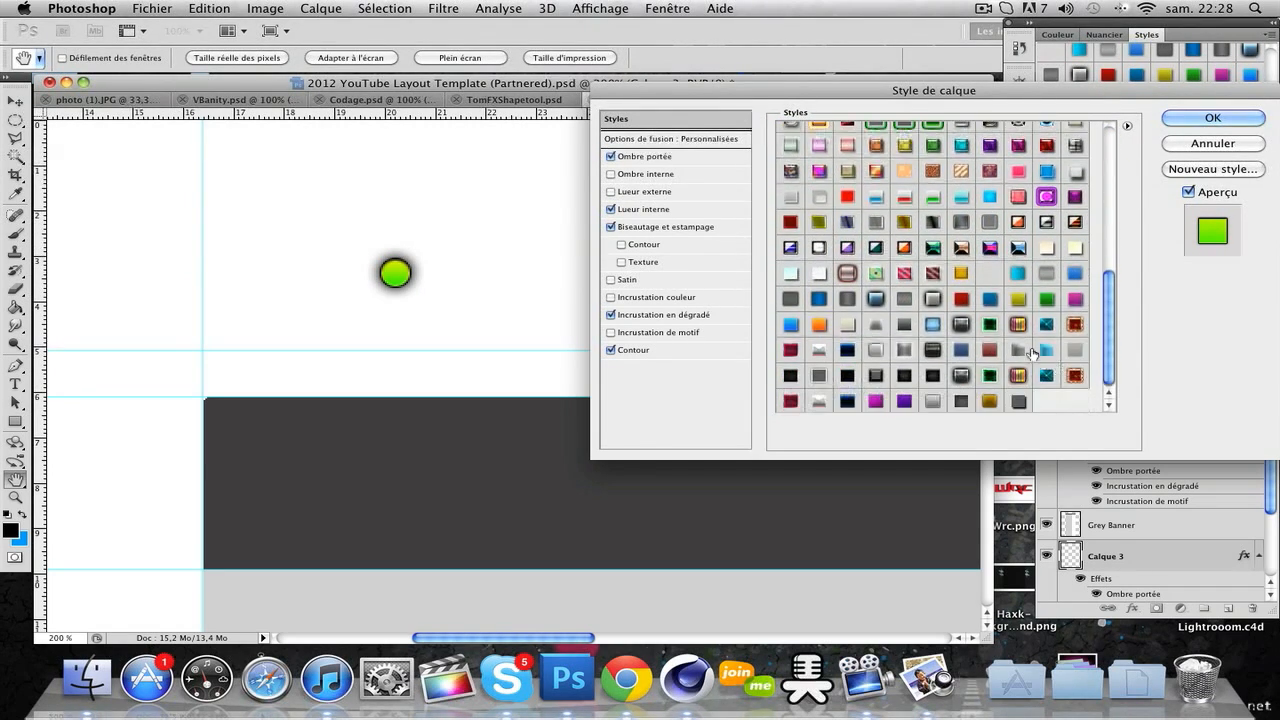
{"action": "left_click", "coordinate": [962, 299]}
{"action": "left_click", "coordinate": [986, 300]}
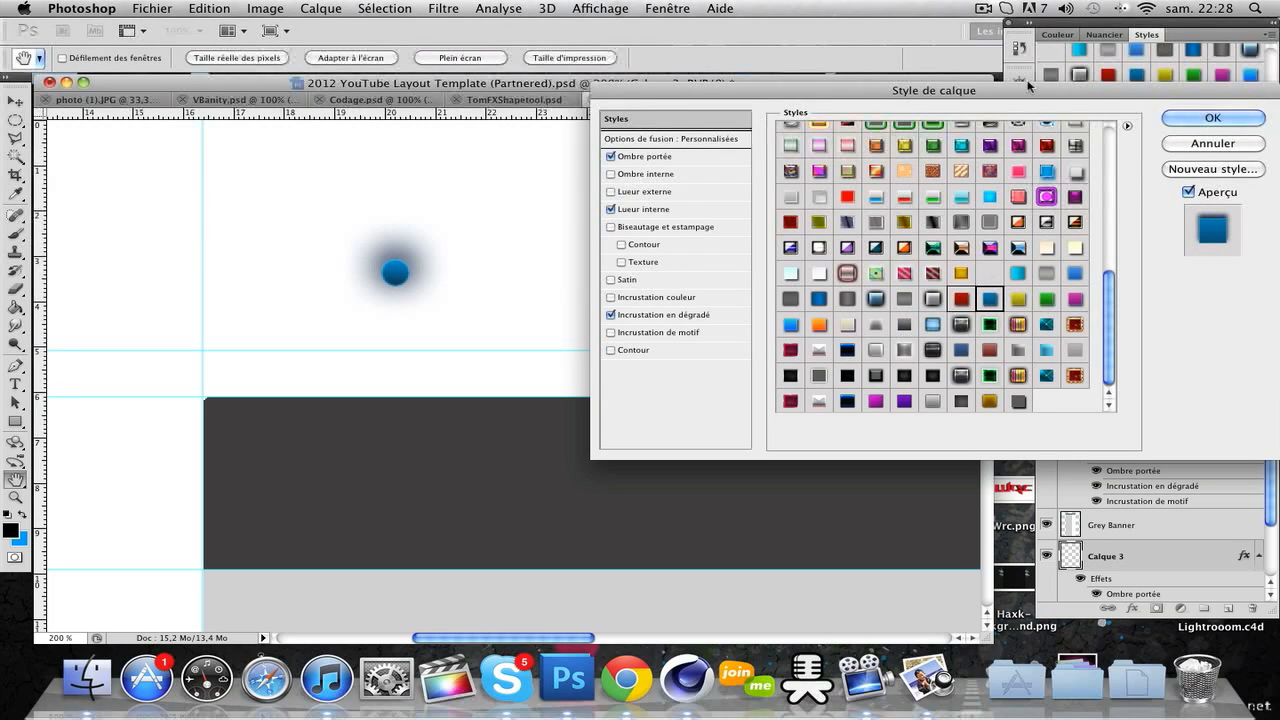
{"action": "left_click", "coordinate": [962, 352]}
{"action": "left_click", "coordinate": [985, 352]}
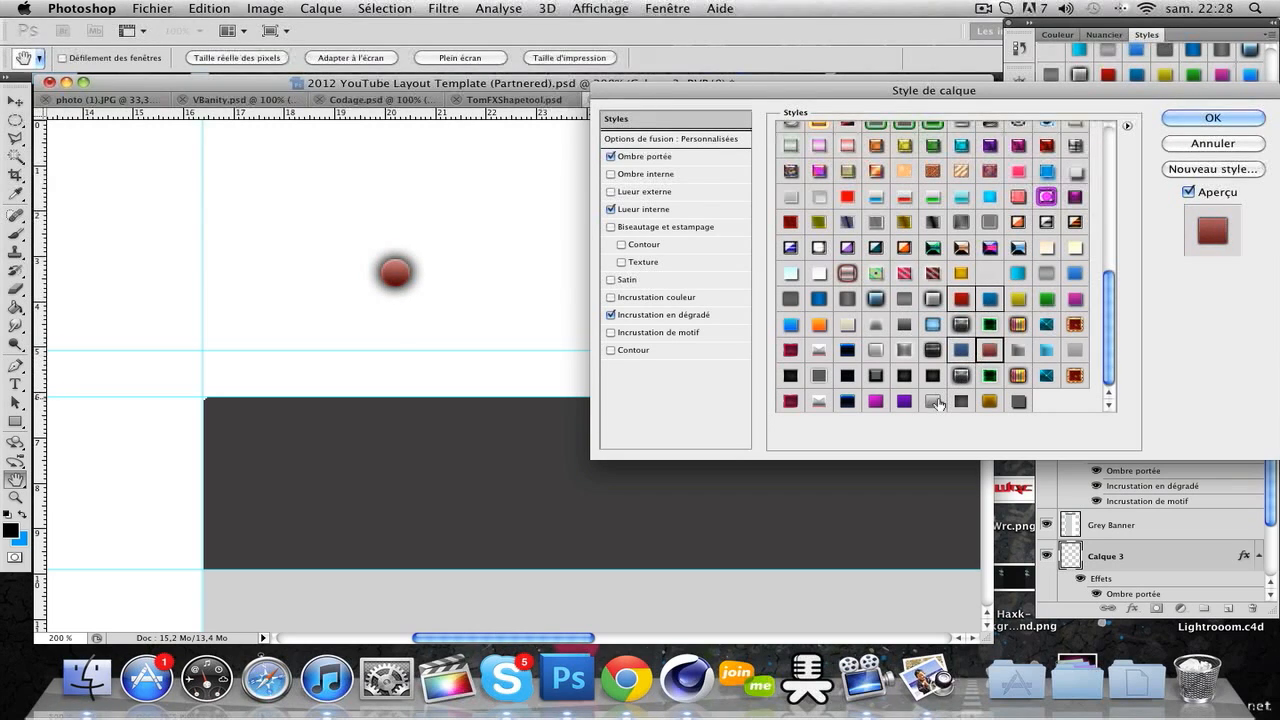
{"action": "left_click", "coordinate": [934, 401]}
{"action": "left_click_drag", "start_coordinate": [987, 220], "coordinate": [984, 280]}
{"action": "left_click", "coordinate": [791, 324]}
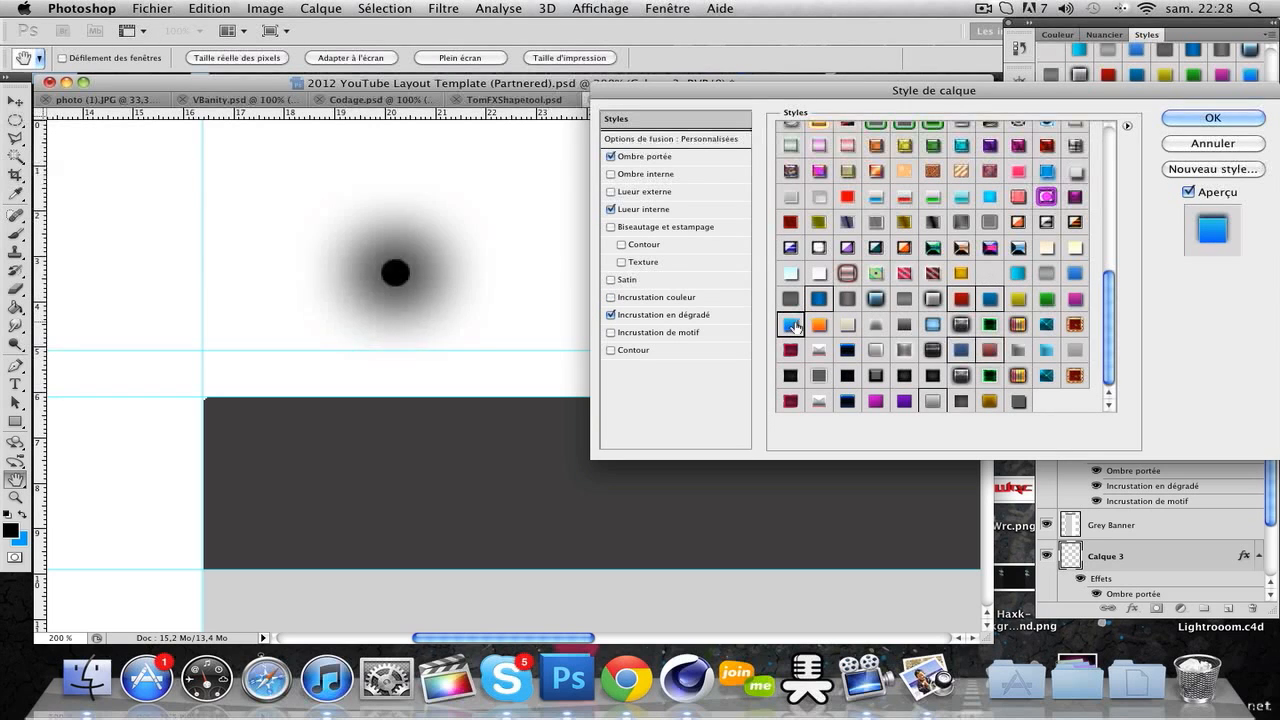
Apply the dark blue gradient preset from the start of the style list to the circle
{"action": "left_click_drag", "start_coordinate": [1106, 305], "coordinate": [1112, 158]}
{"action": "left_click", "coordinate": [876, 263]}
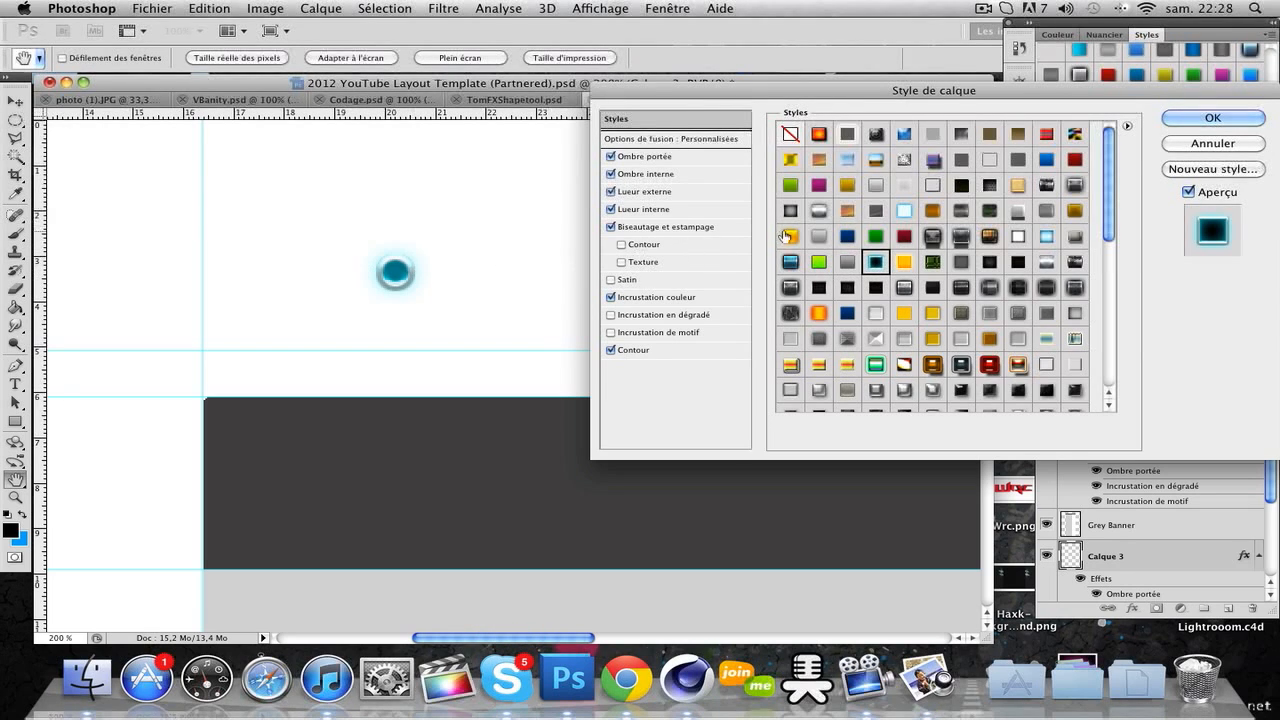
{"action": "left_click", "coordinate": [847, 236]}
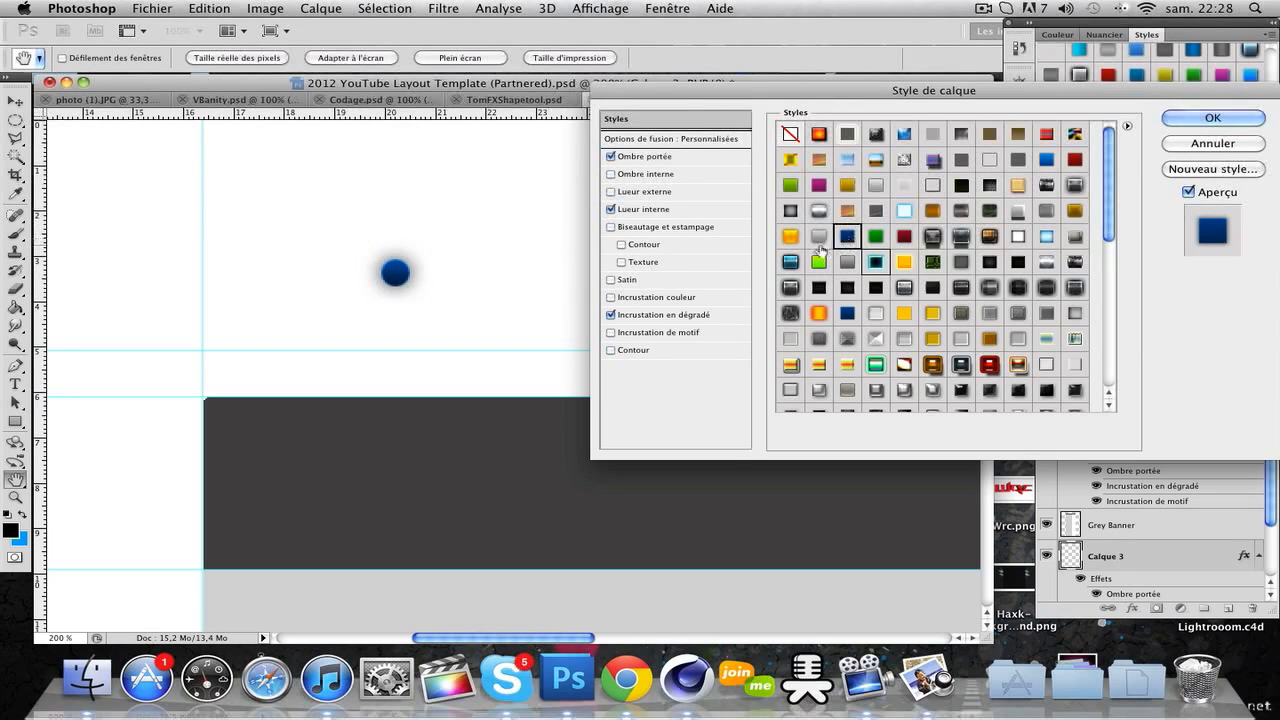
Examine the drop shadow settings of the circle's style, including the angle
{"action": "left_click", "coordinate": [660, 157]}
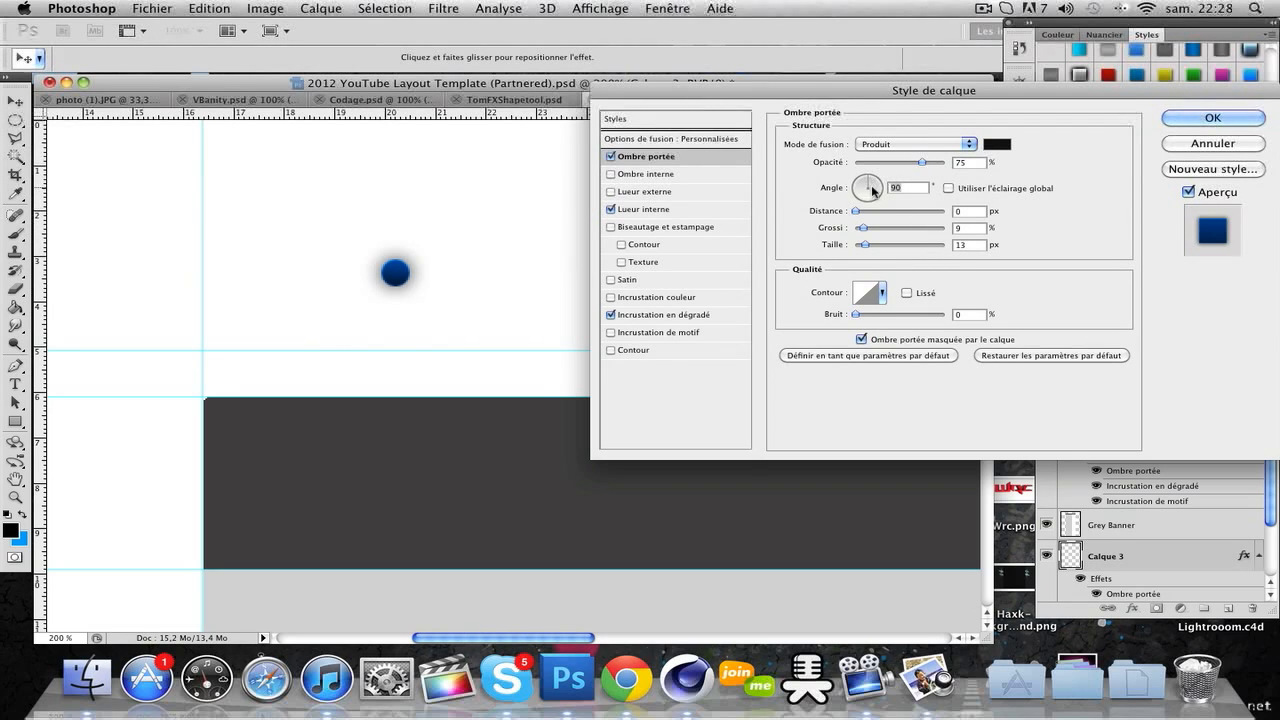
{"action": "left_click_drag", "start_coordinate": [906, 188], "coordinate": [872, 191]}
Try pale yellow fffb8d as the circle's inner glow colour, and return it to white sampled from the canvas
{"action": "left_click", "coordinate": [655, 210]}
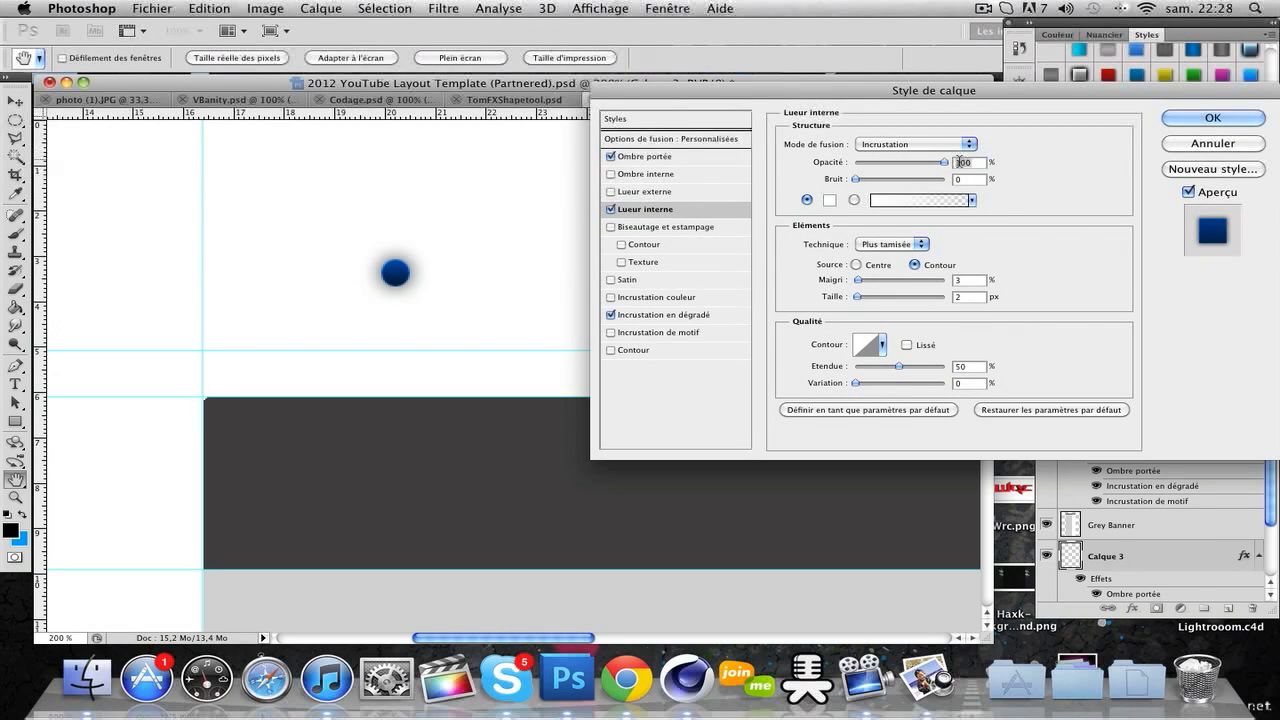
{"action": "left_click", "coordinate": [829, 200]}
{"action": "left_click_drag", "start_coordinate": [845, 537], "coordinate": [845, 556]}
{"action": "left_click_drag", "start_coordinate": [655, 399], "coordinate": [697, 386]}
{"action": "left_click", "coordinate": [1000, 374]}
{"action": "left_click", "coordinate": [829, 200]}
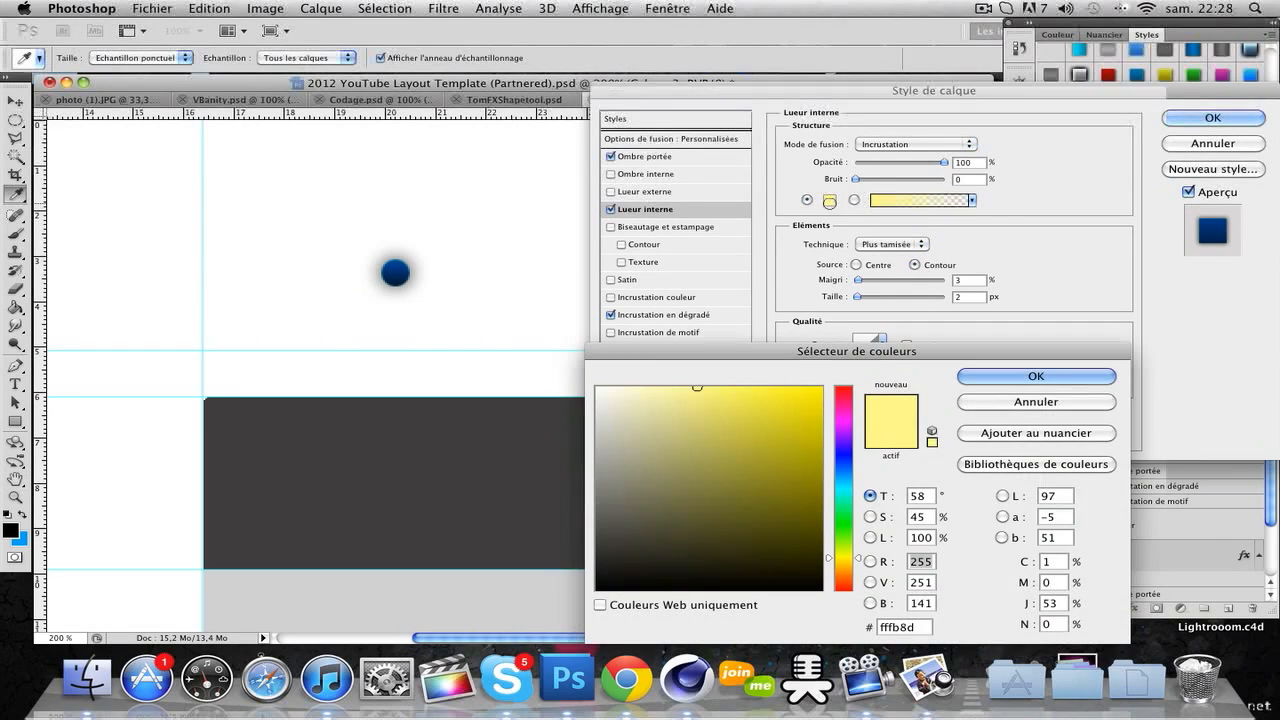
{"action": "left_click", "coordinate": [508, 300]}
{"action": "left_click", "coordinate": [1040, 374]}
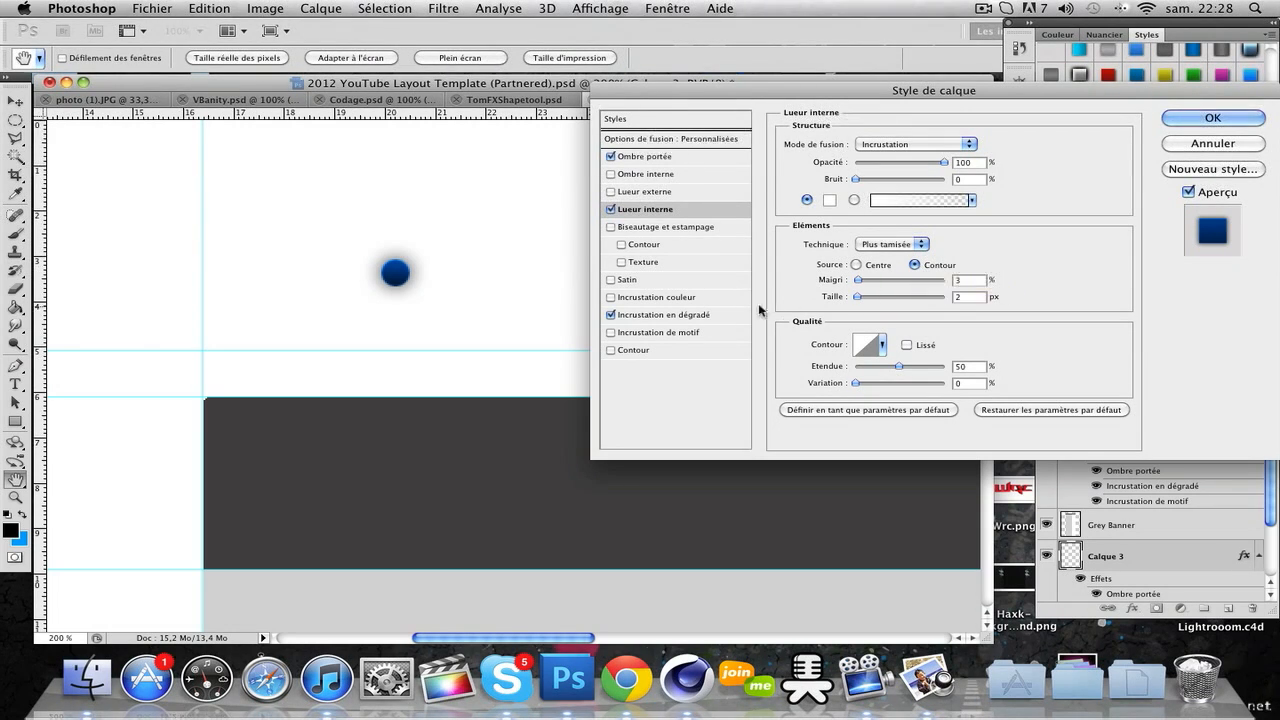
Set the circle's gradient overlay to the black-to-blue preset Premier plan -> arrière-plan and look through the other gradient presets
{"action": "left_click", "coordinate": [697, 317]}
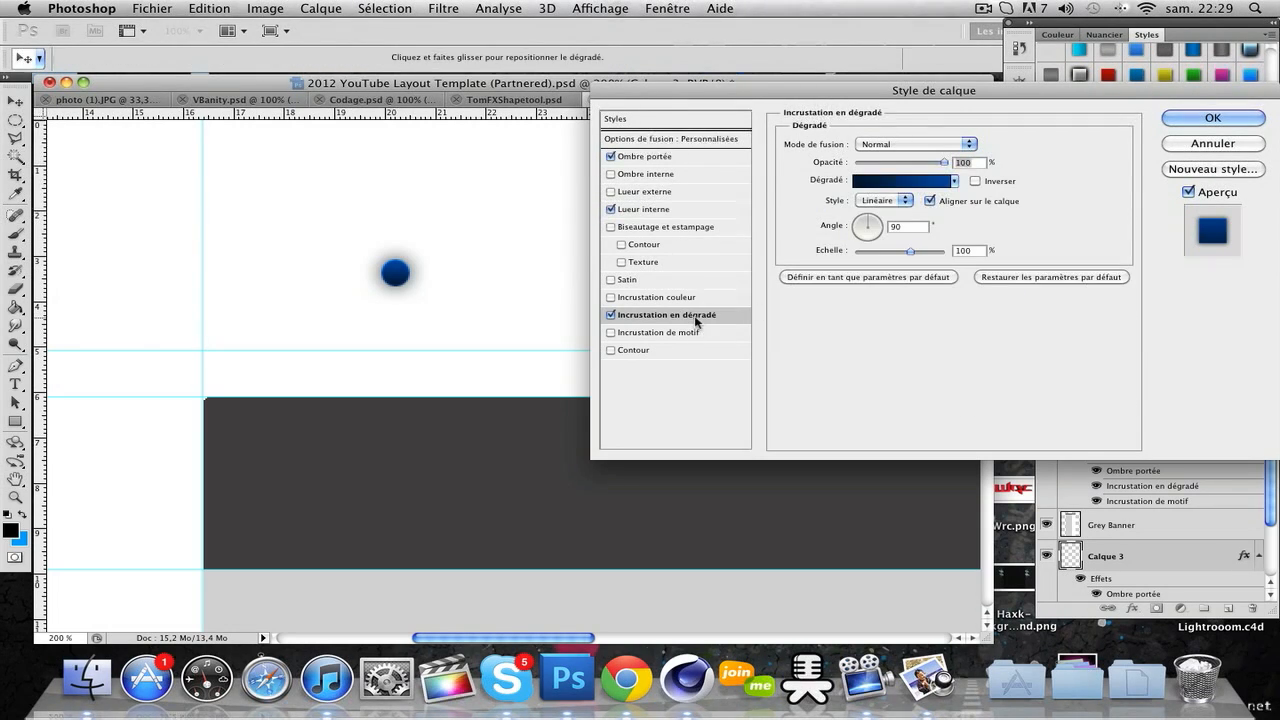
{"action": "left_click", "coordinate": [900, 181]}
{"action": "left_click", "coordinate": [853, 184]}
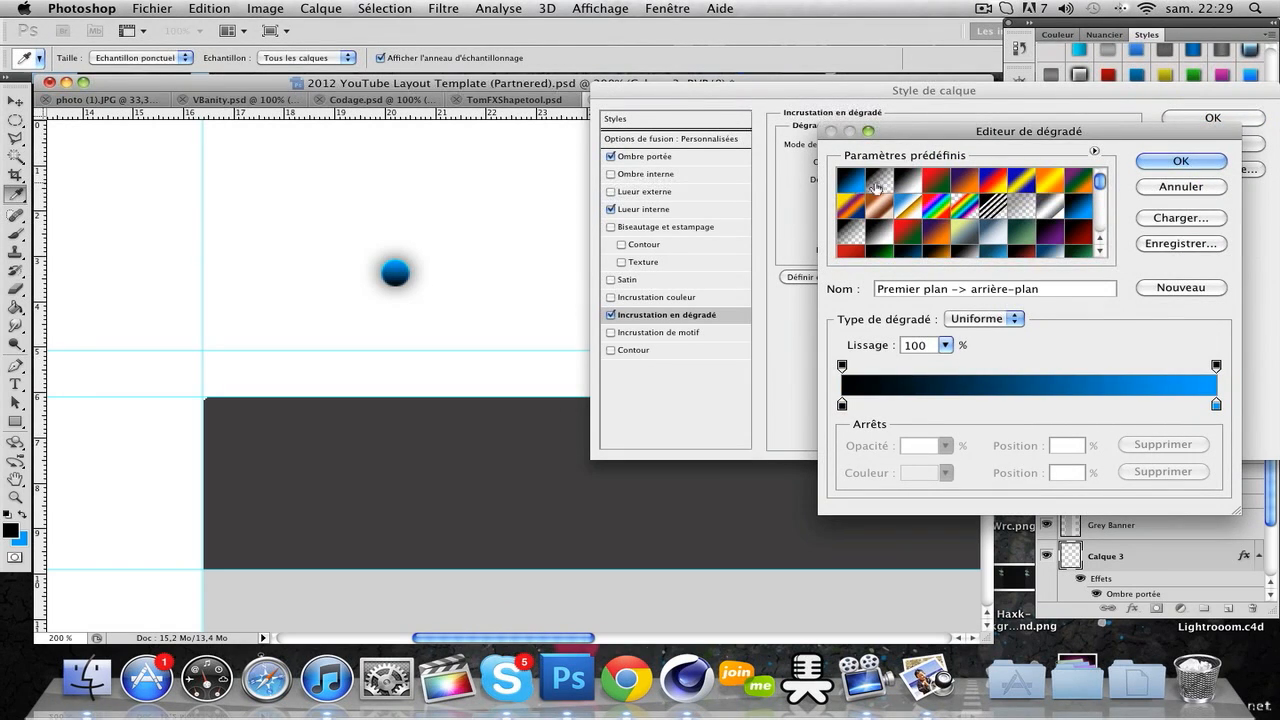
{"action": "left_click_drag", "start_coordinate": [1100, 187], "coordinate": [1101, 200]}
Try red cb0000 as the gradient's starting colour, return it to black, and accept the circle's layer style
{"action": "left_click", "coordinate": [842, 404]}
{"action": "left_click", "coordinate": [905, 477]}
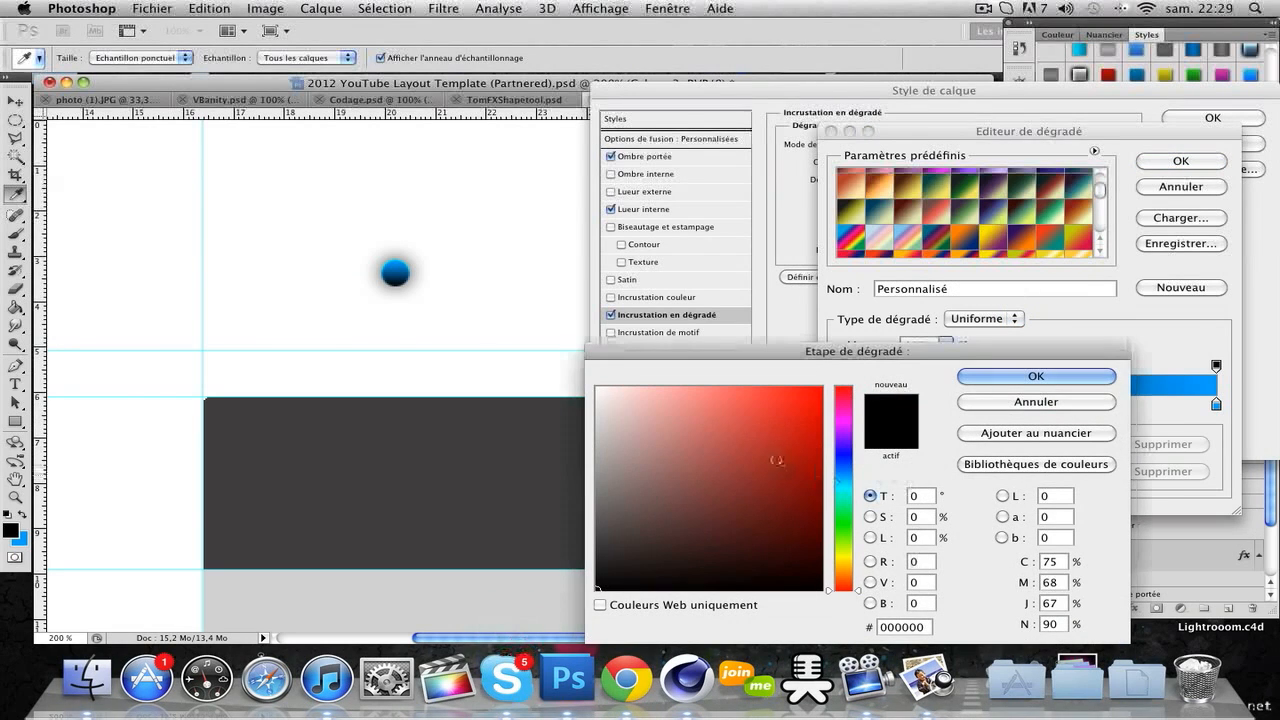
{"action": "left_click", "coordinate": [820, 428]}
{"action": "left_click", "coordinate": [995, 378]}
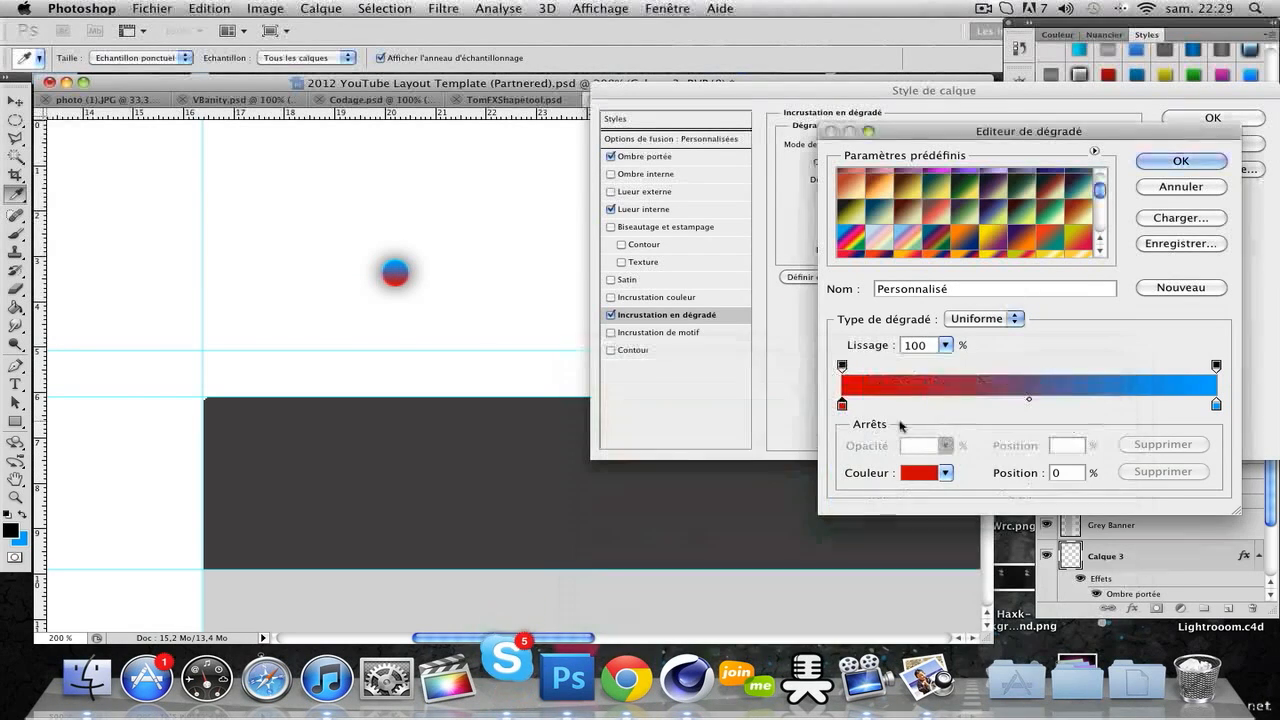
{"action": "left_click", "coordinate": [913, 482]}
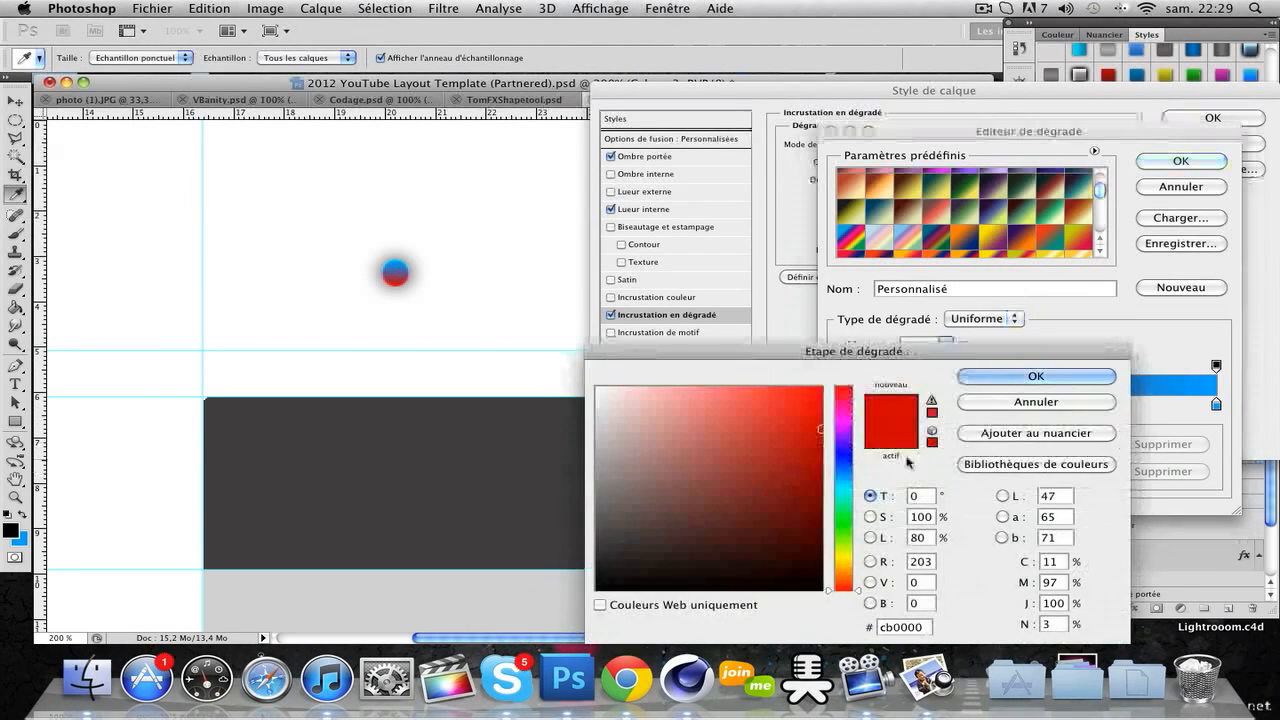
{"action": "left_click", "coordinate": [822, 589]}
{"action": "left_click", "coordinate": [1010, 376]}
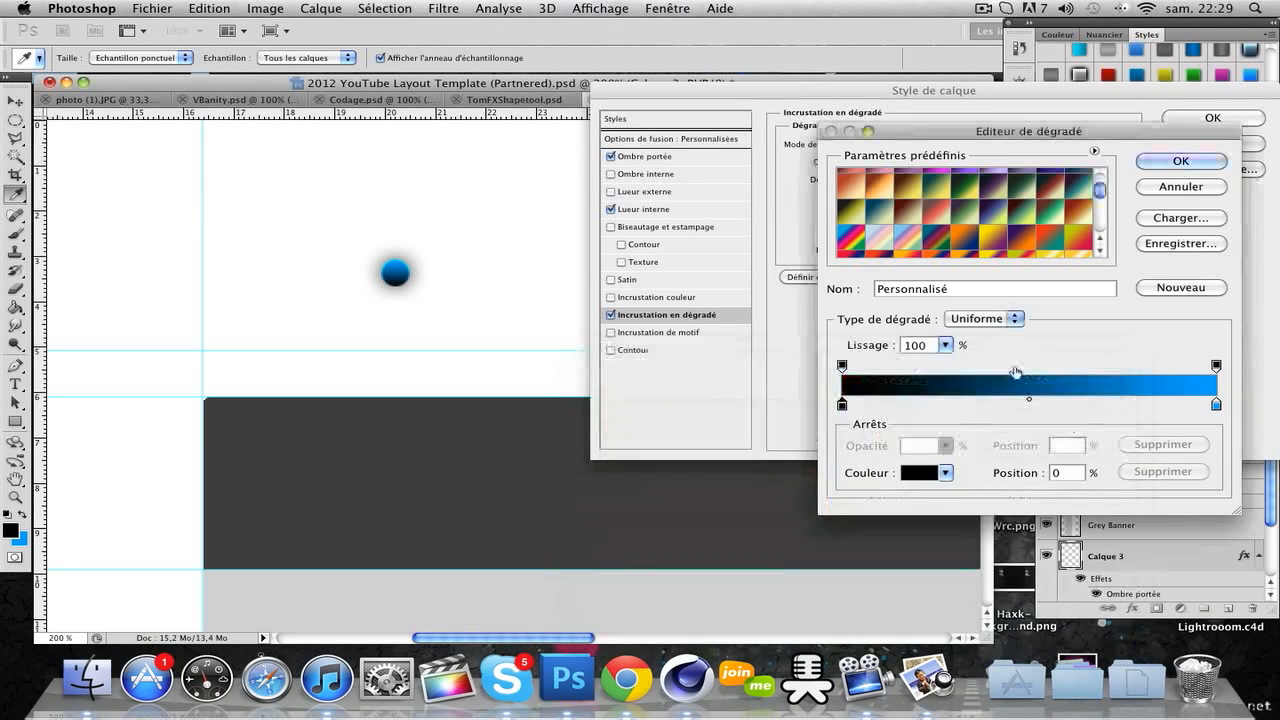
{"action": "left_click", "coordinate": [1181, 161]}
{"action": "left_click", "coordinate": [1213, 118]}
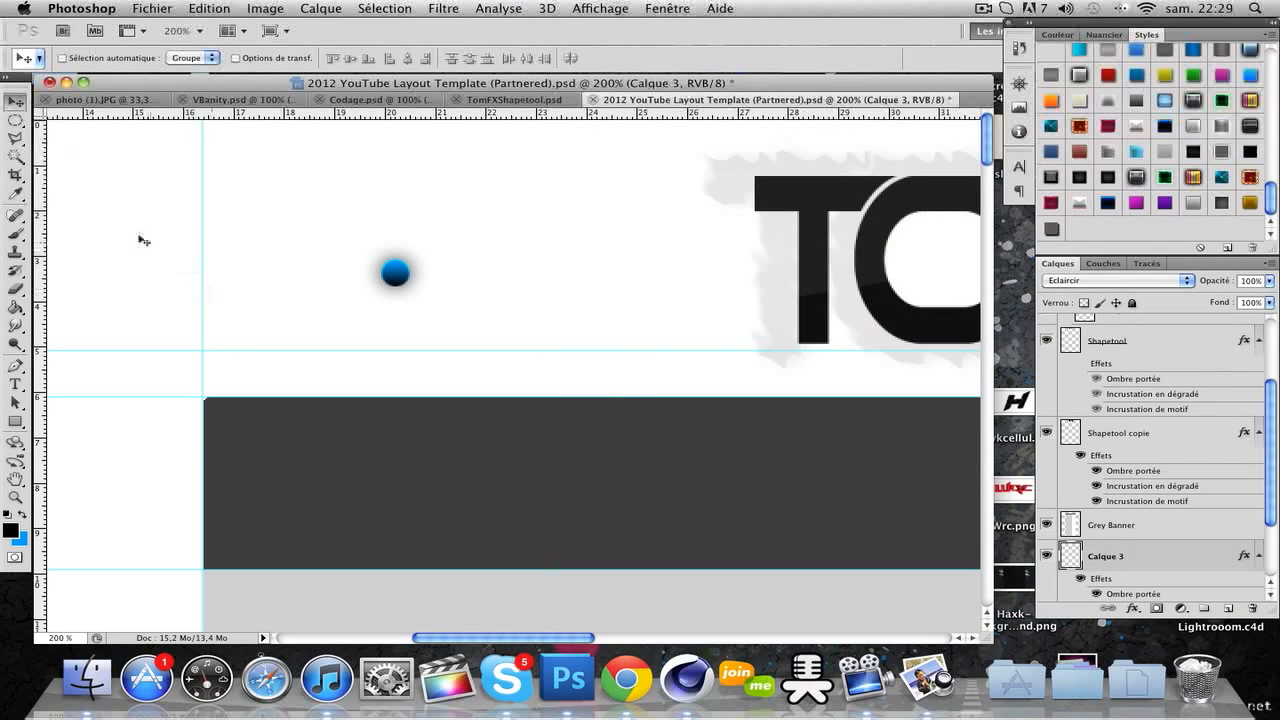
Move the blue circle close to the T of the TOMFX logo and scale it up to about 1.5 ruler units wide
{"action": "left_click_drag", "start_coordinate": [257, 234], "coordinate": [548, 234]}
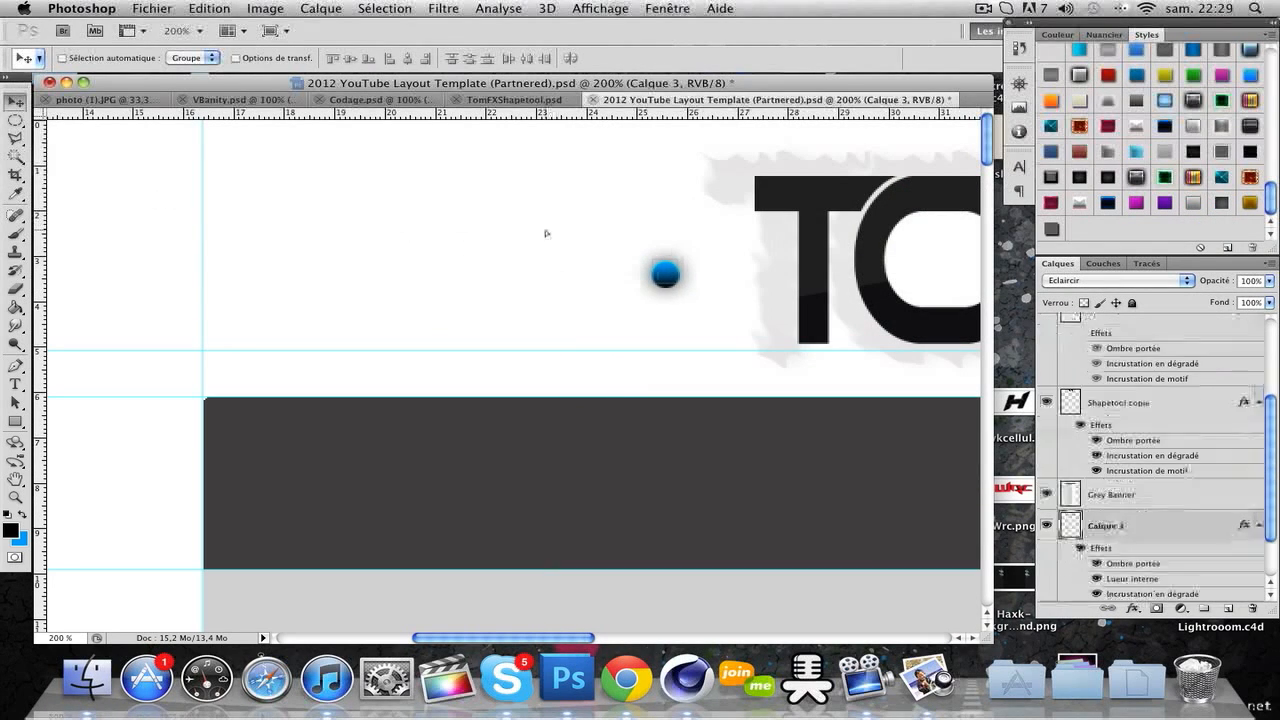
{"action": "left_click_drag", "start_coordinate": [813, 282], "coordinate": [825, 281]}
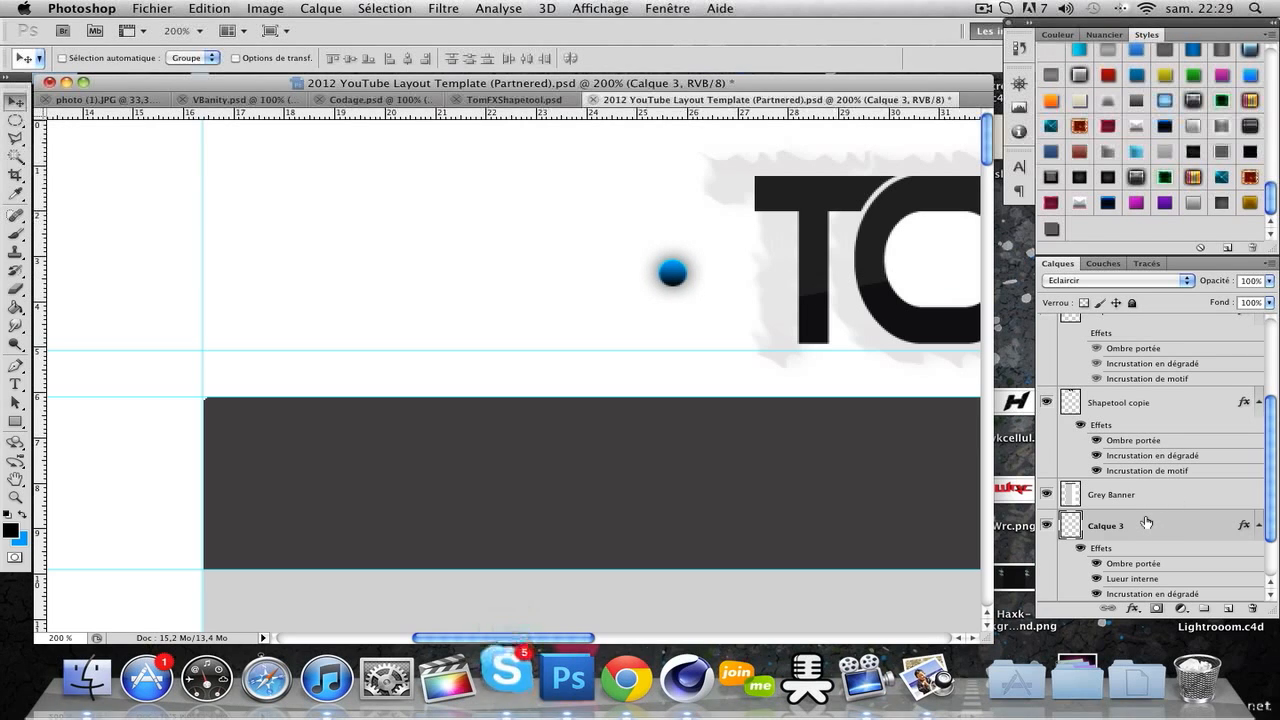
{"action": "key", "text": "super+t"}
{"action": "left_click_drag", "start_coordinate": [693, 259], "coordinate": [749, 240]}
{"action": "key", "text": "Return"}
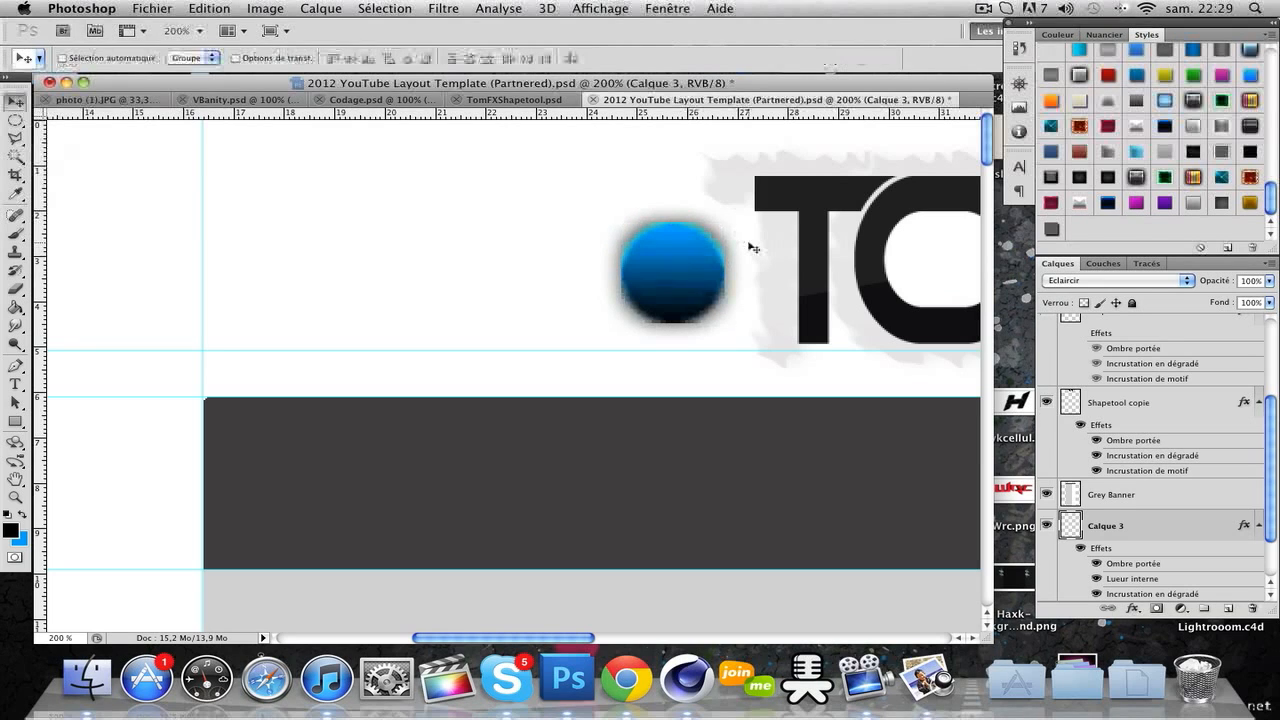
{"action": "key", "text": "super+t"}
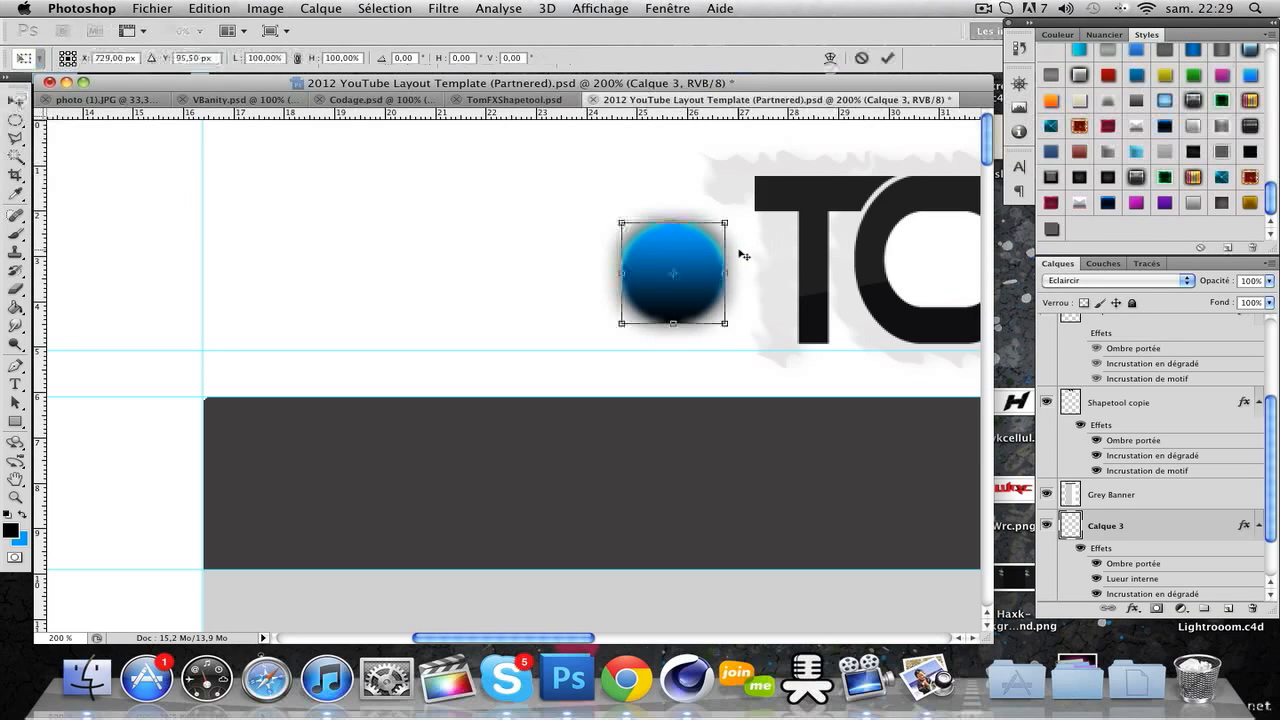
{"action": "left_click_drag", "start_coordinate": [736, 219], "coordinate": [716, 235]}
{"action": "key", "text": "Return"}
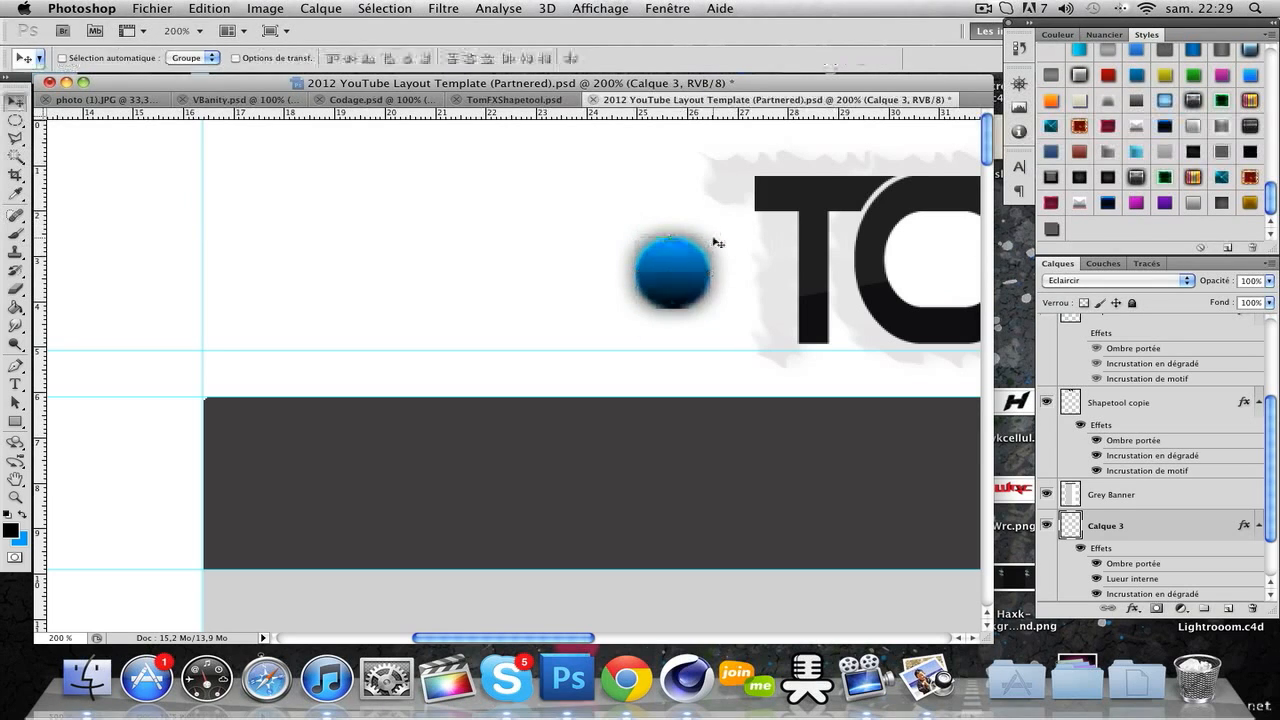
{"action": "left_click_drag", "start_coordinate": [704, 288], "coordinate": [697, 285]}
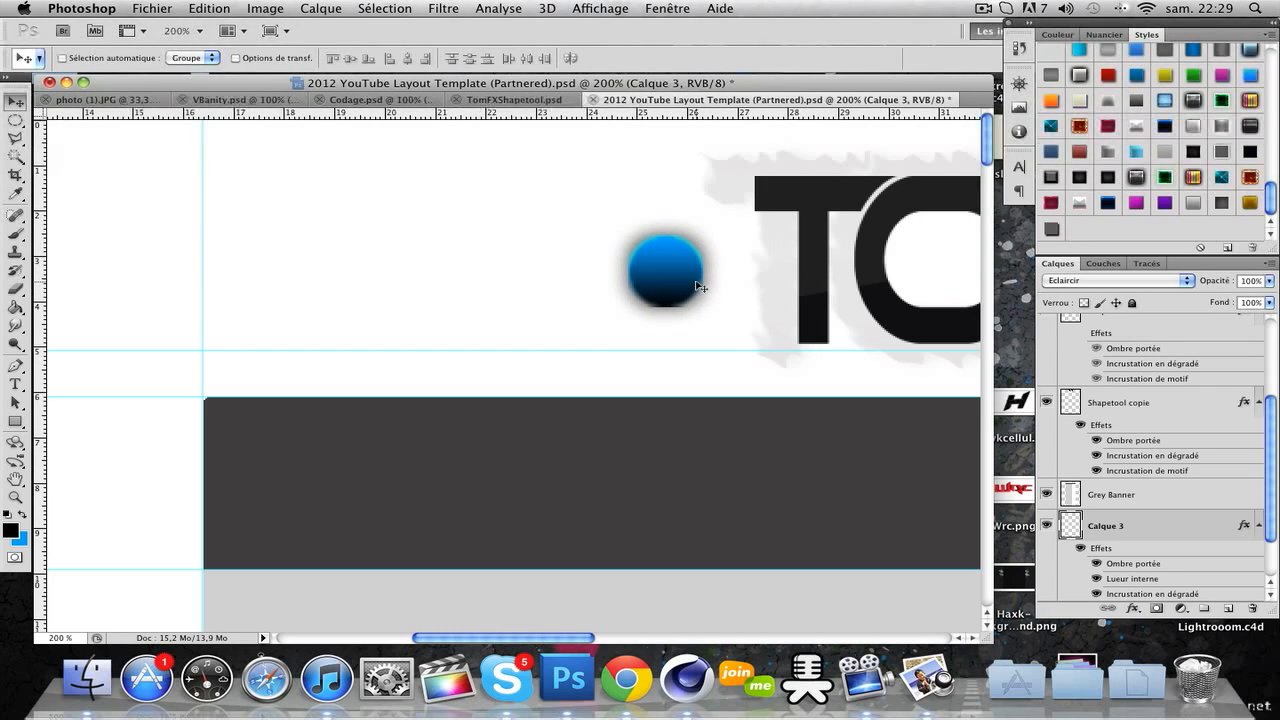
Place two smaller copies of the circle in a row to its left, each about 1 ruler unit wide
{"action": "key", "text": "super+j"}
{"action": "left_click_drag", "start_coordinate": [697, 288], "coordinate": [578, 288]}
{"action": "key", "text": "super+t"}
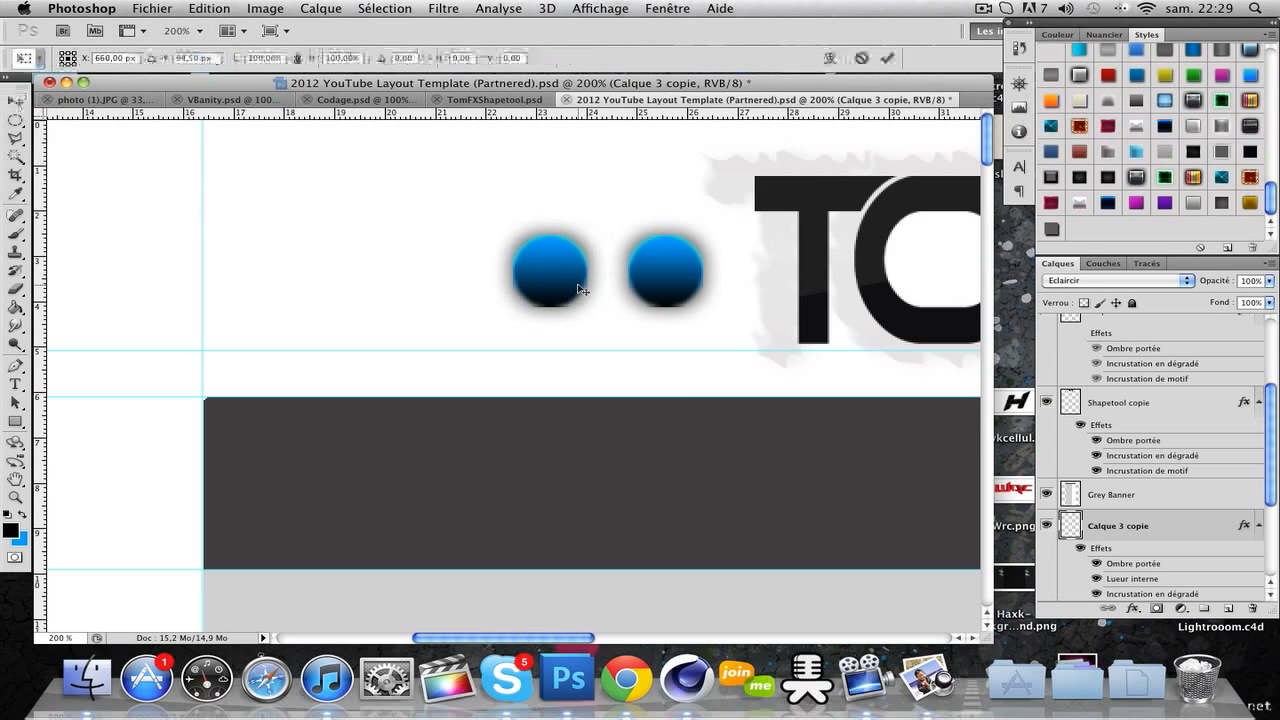
{"action": "left_click_drag", "start_coordinate": [588, 237], "coordinate": [469, 272]}
{"action": "key", "text": "Return"}
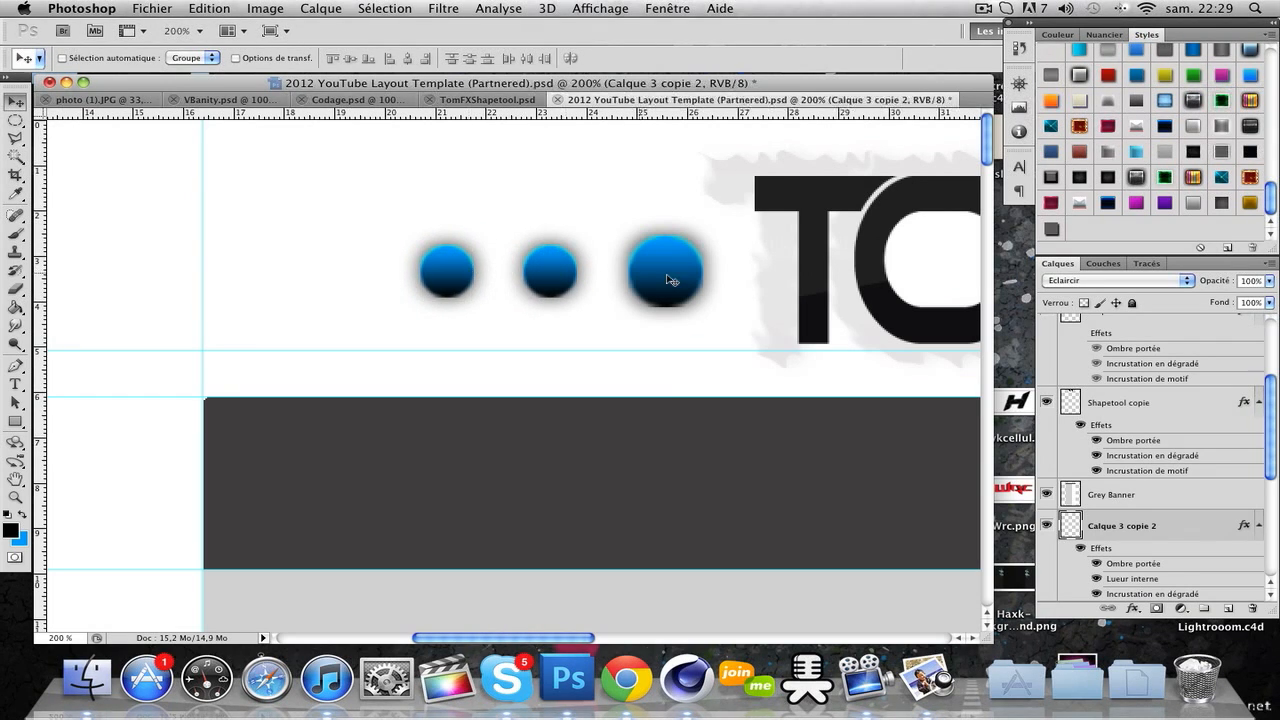
Scale the circle farthest from the logo down to about 0.7 ruler units wide
{"action": "key", "text": "super+t"}
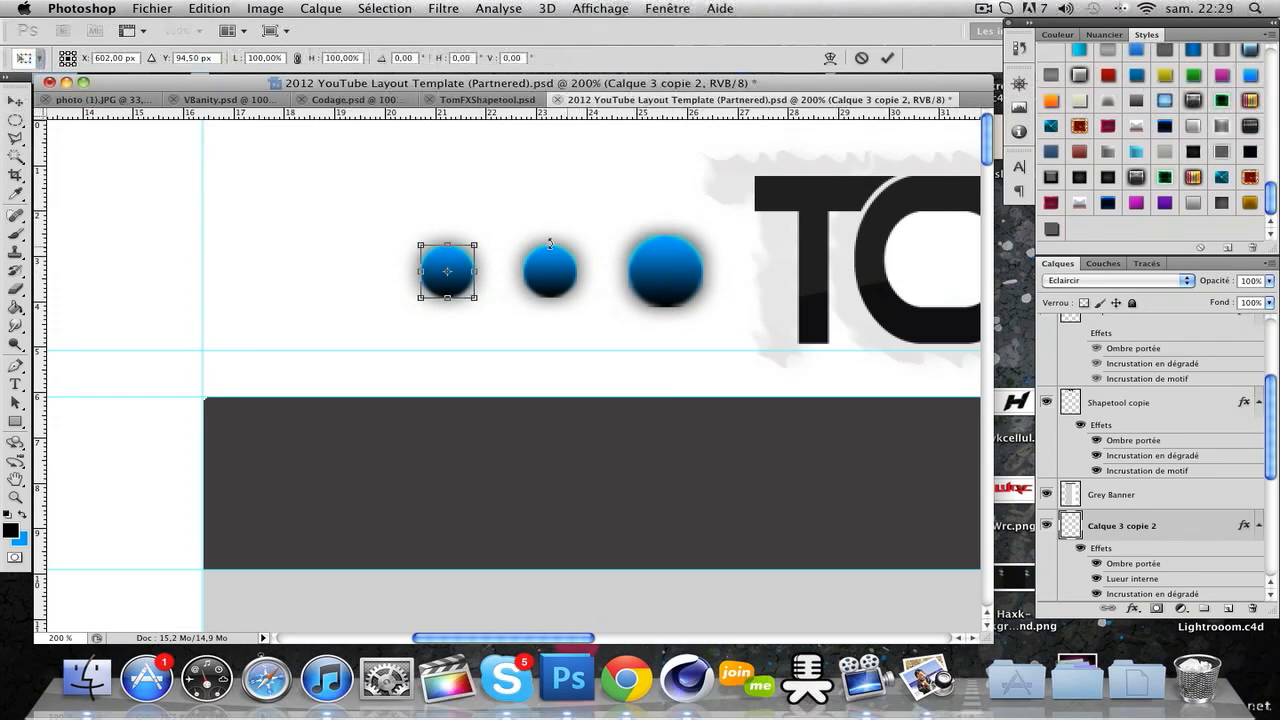
{"action": "left_click_drag", "start_coordinate": [477, 243], "coordinate": [470, 252]}
{"action": "key", "text": "Return"}
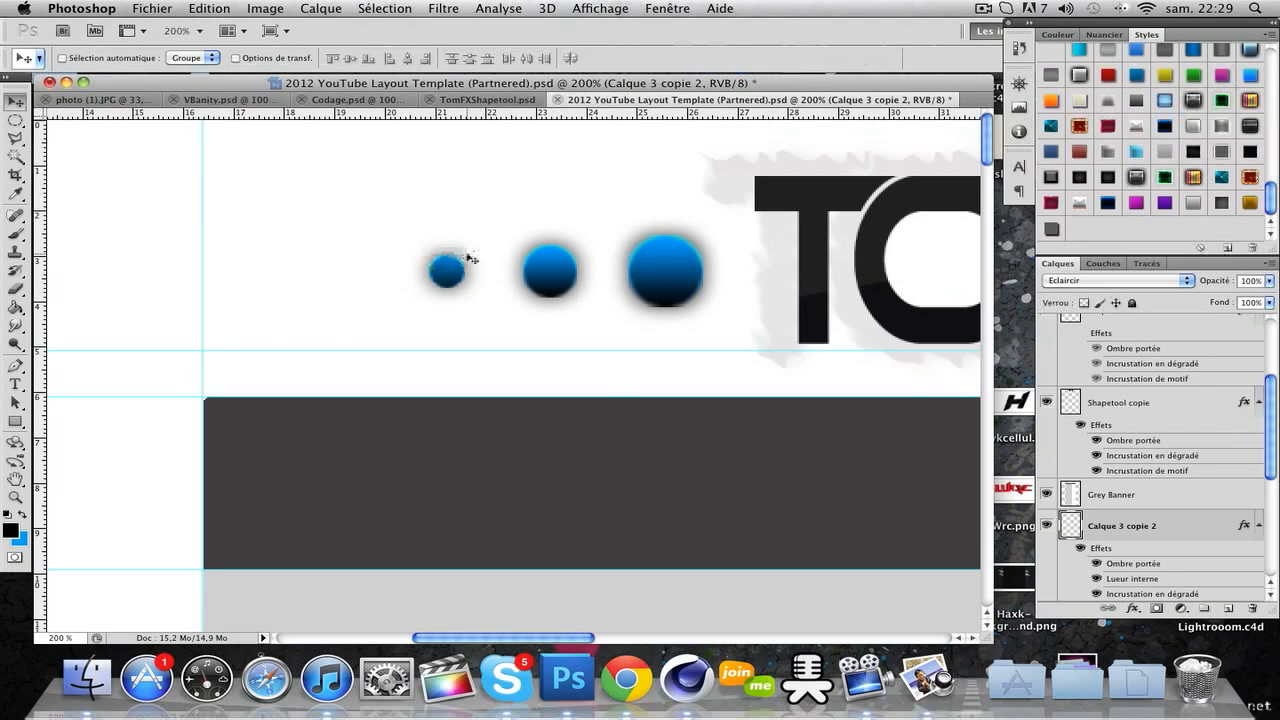
Examine the three circles beside the TOMFX logo at 100% view and check their layers one by one
{"action": "scroll", "coordinate": [471, 271], "scroll_direction": "right", "scroll_amount": 8}
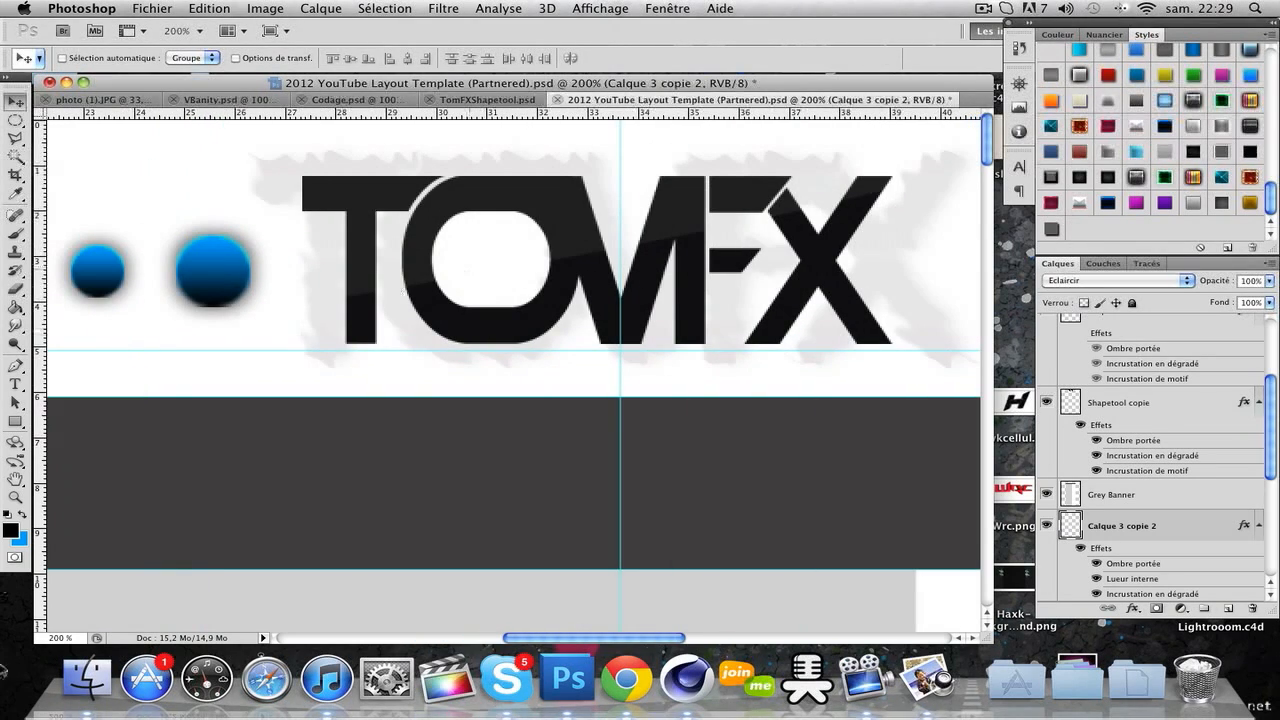
{"action": "left_click", "coordinate": [15, 497]}
{"action": "left_click", "coordinate": [80, 57]}
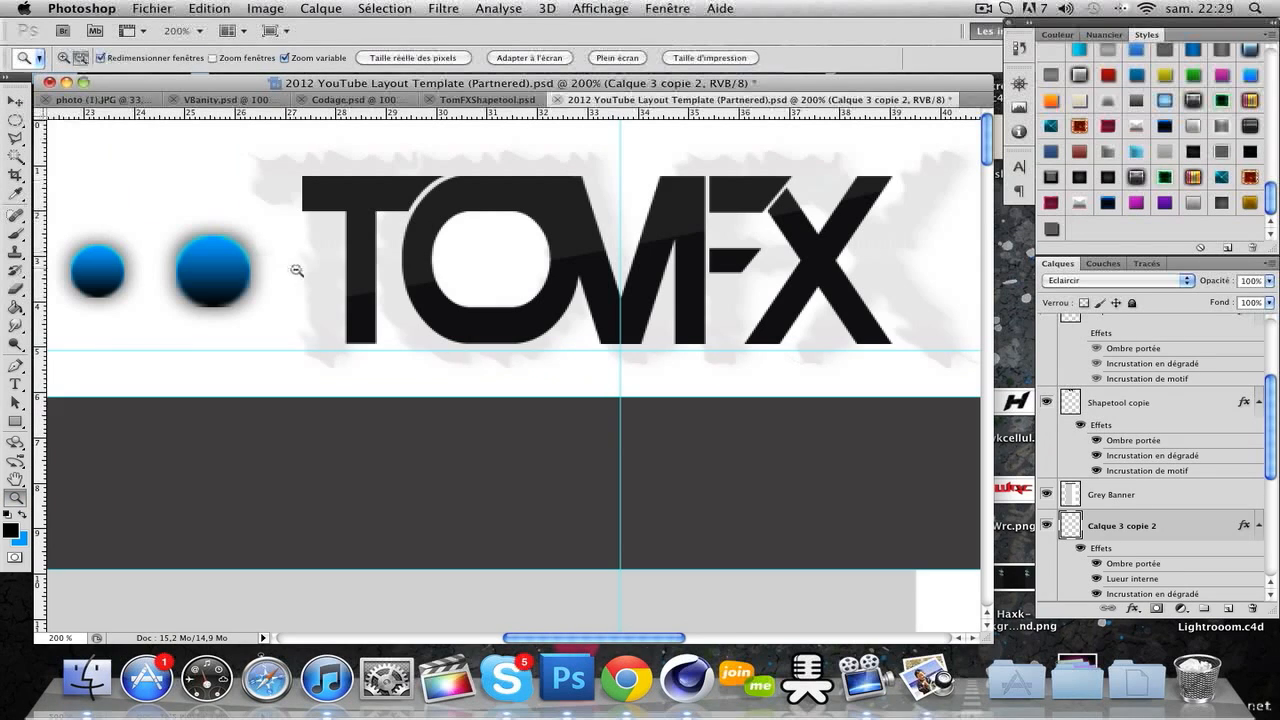
{"action": "left_click", "coordinate": [295, 270]}
{"action": "scroll", "coordinate": [315, 279], "scroll_direction": "right", "scroll_amount": 5}
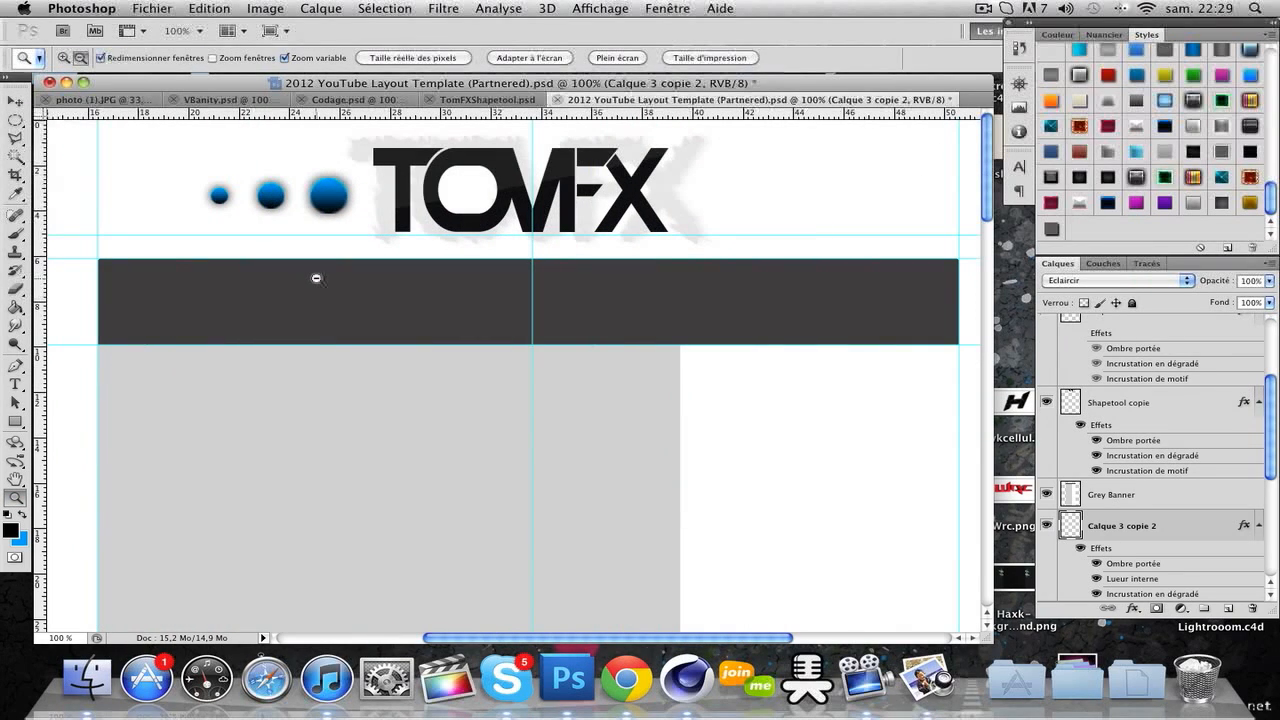
{"action": "scroll", "coordinate": [1125, 525], "scroll_direction": "down", "scroll_amount": 2}
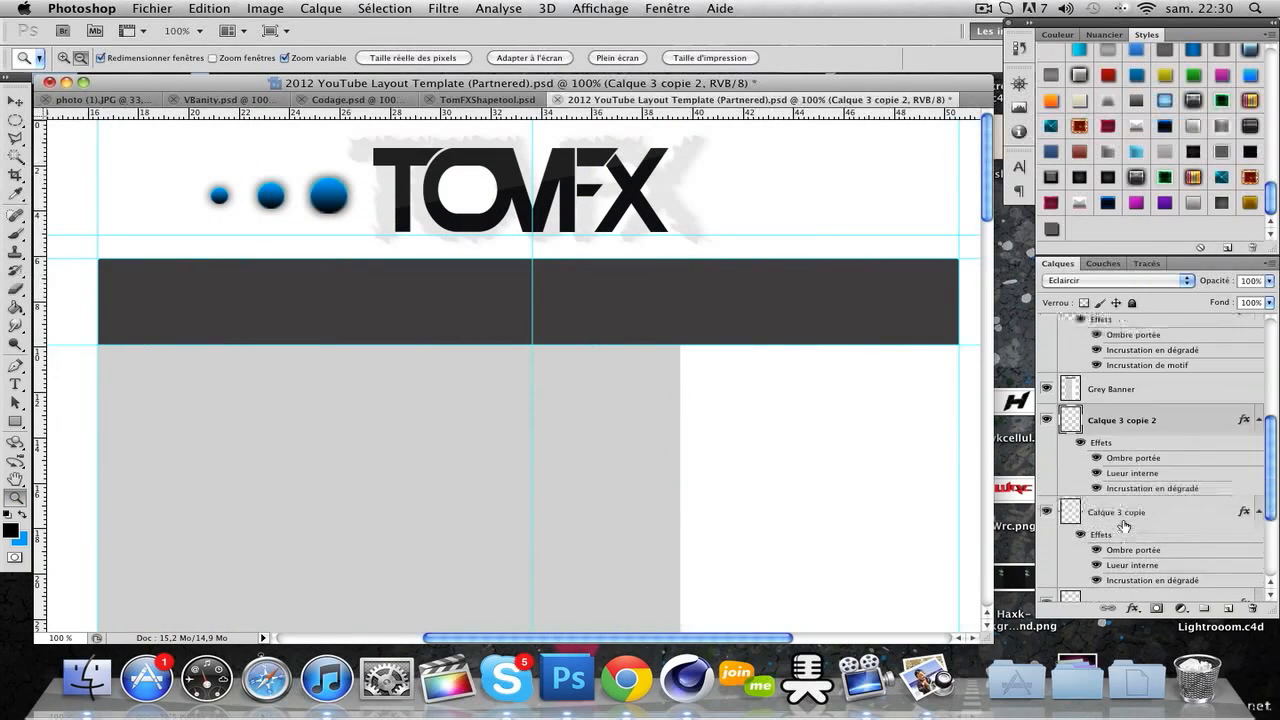
{"action": "scroll", "coordinate": [1125, 525], "scroll_direction": "down", "scroll_amount": 1}
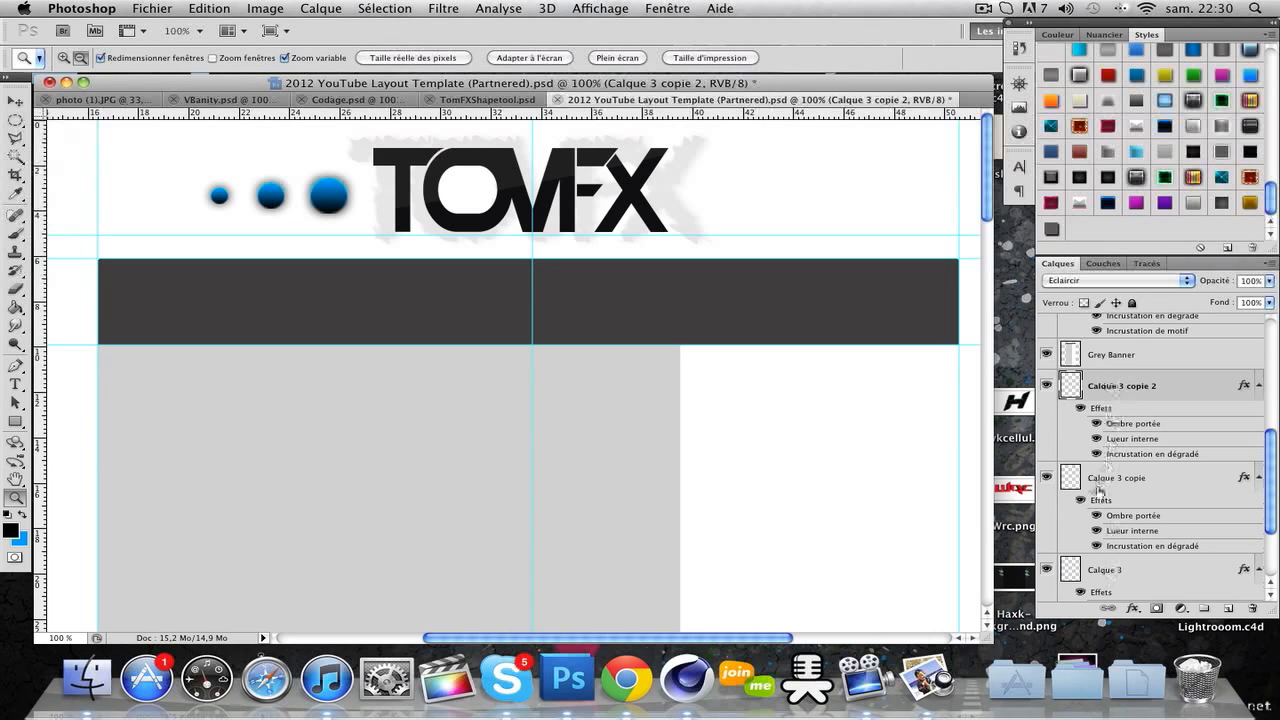
{"action": "scroll", "coordinate": [1083, 578], "scroll_direction": "down", "scroll_amount": 1}
{"action": "left_click", "coordinate": [1126, 440]}
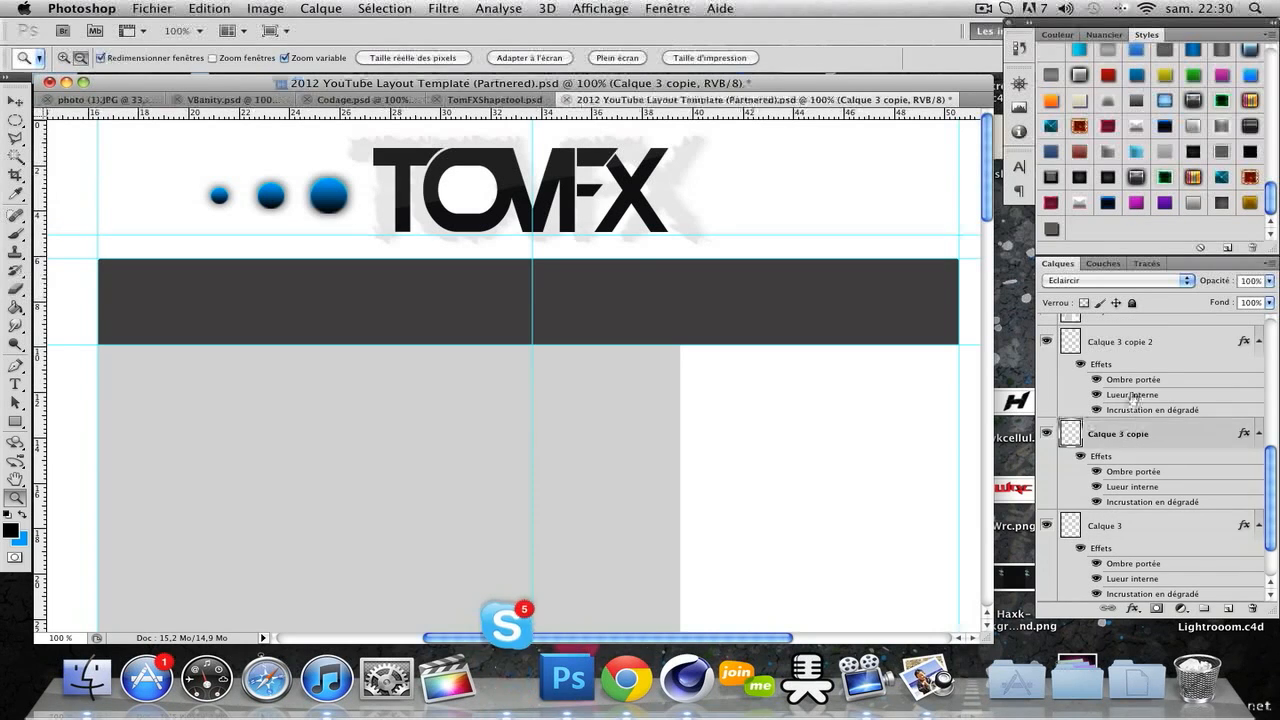
{"action": "left_click", "coordinate": [1135, 350]}
{"action": "left_click", "coordinate": [1092, 527]}
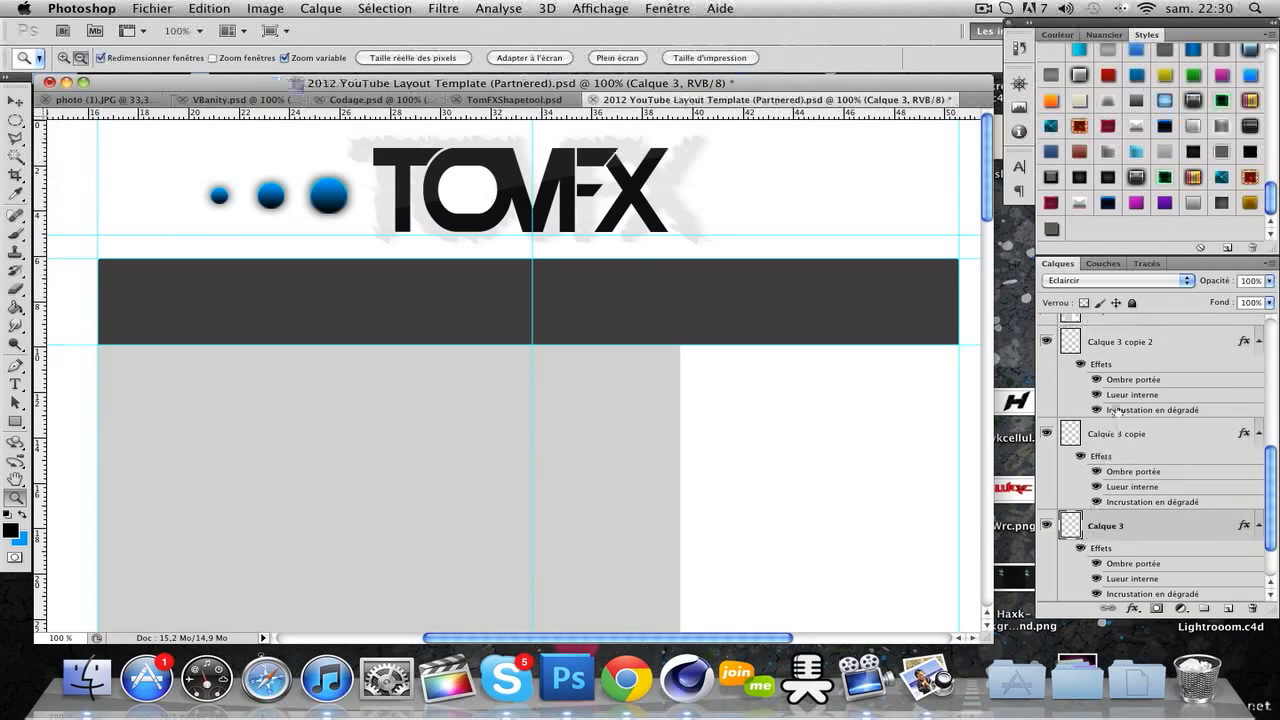
Rename the layer Calque 3 copie 2 as "CErcle Bleu"
{"action": "double_click", "coordinate": [1120, 342]}
{"action": "type", "text": "CEn"}
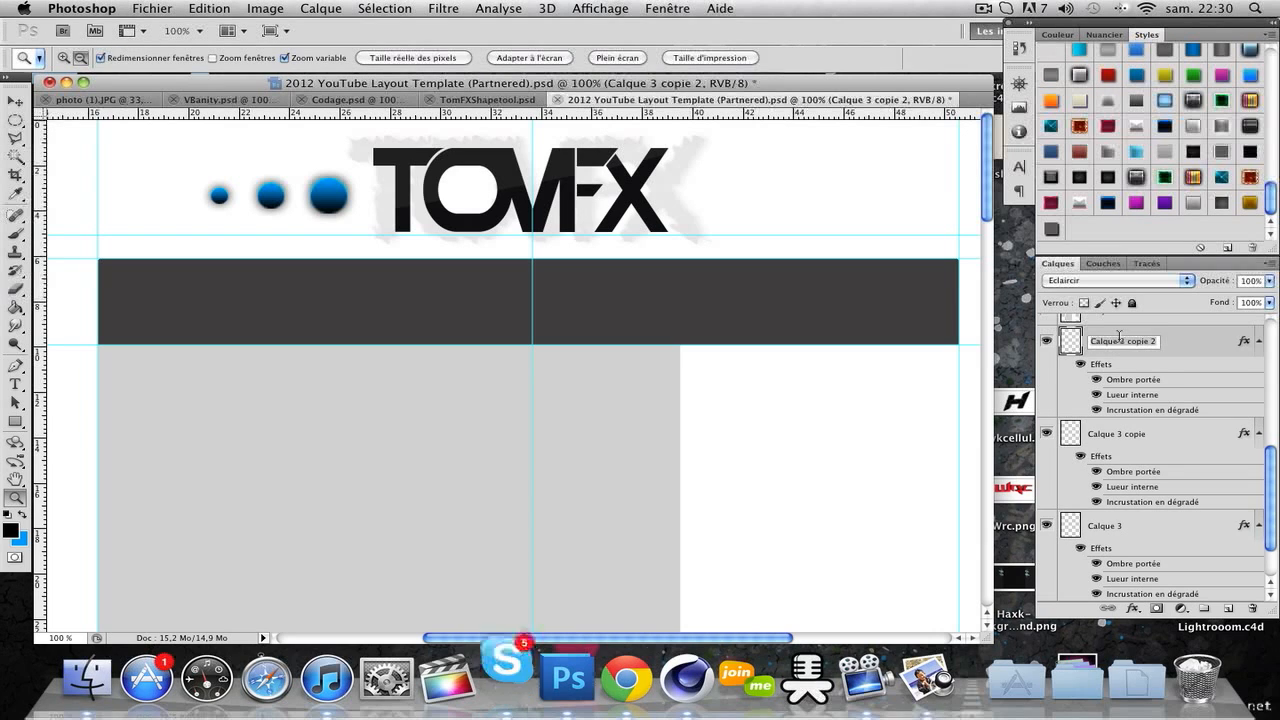
{"action": "type", "text": "cle B"}
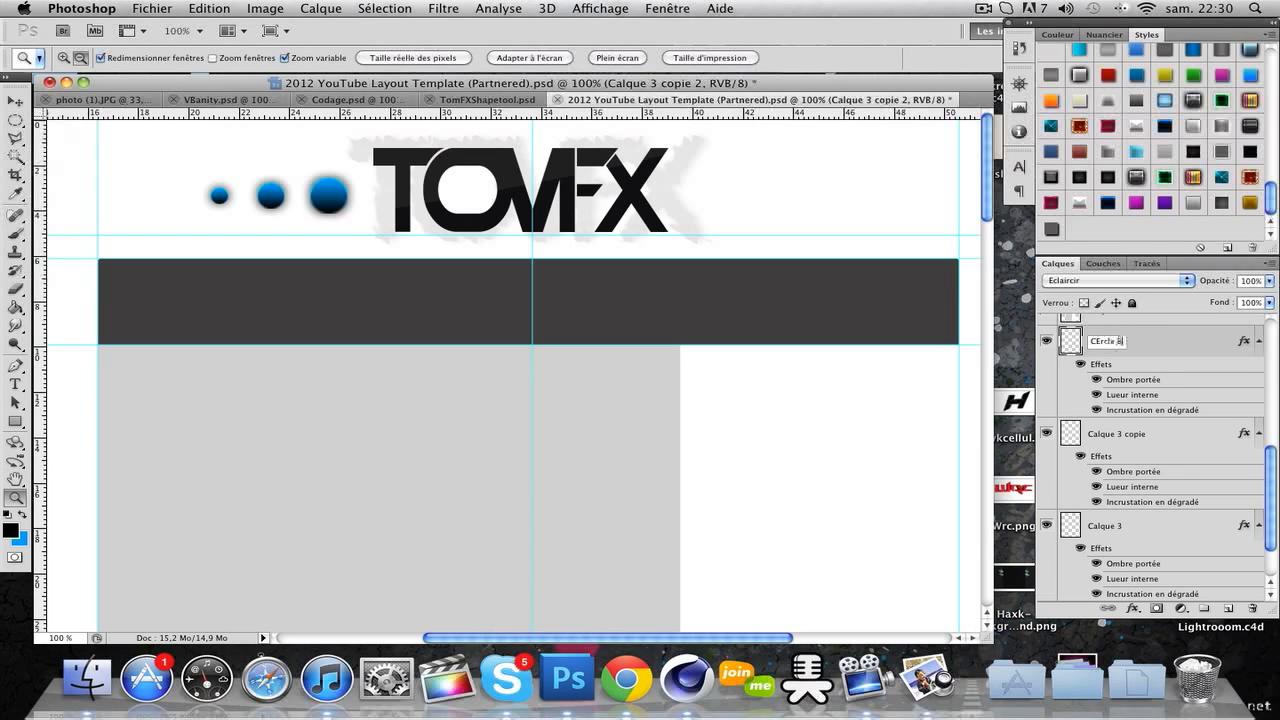
{"action": "type", "text": "leu"}
{"action": "key", "text": "Return"}
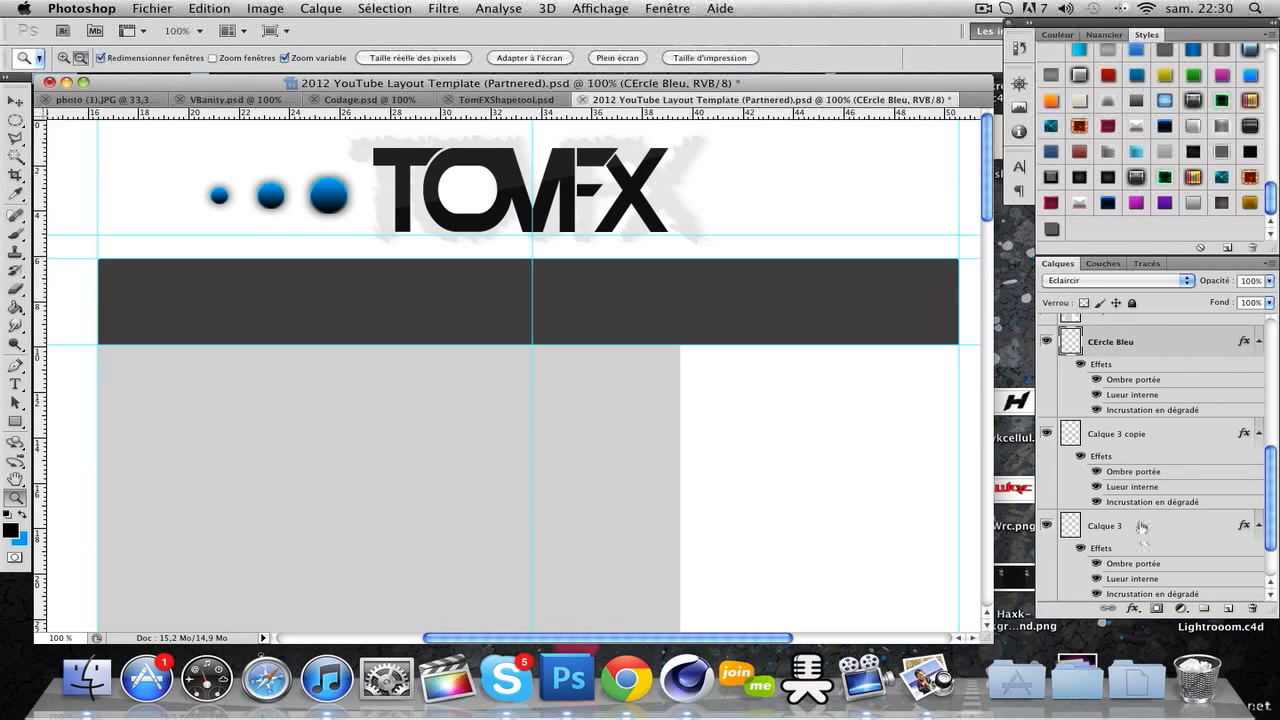
Merge the three circle layers, from Calque 3 up to CErcle Bleu, into one layer
{"action": "left_click", "coordinate": [1141, 527]}
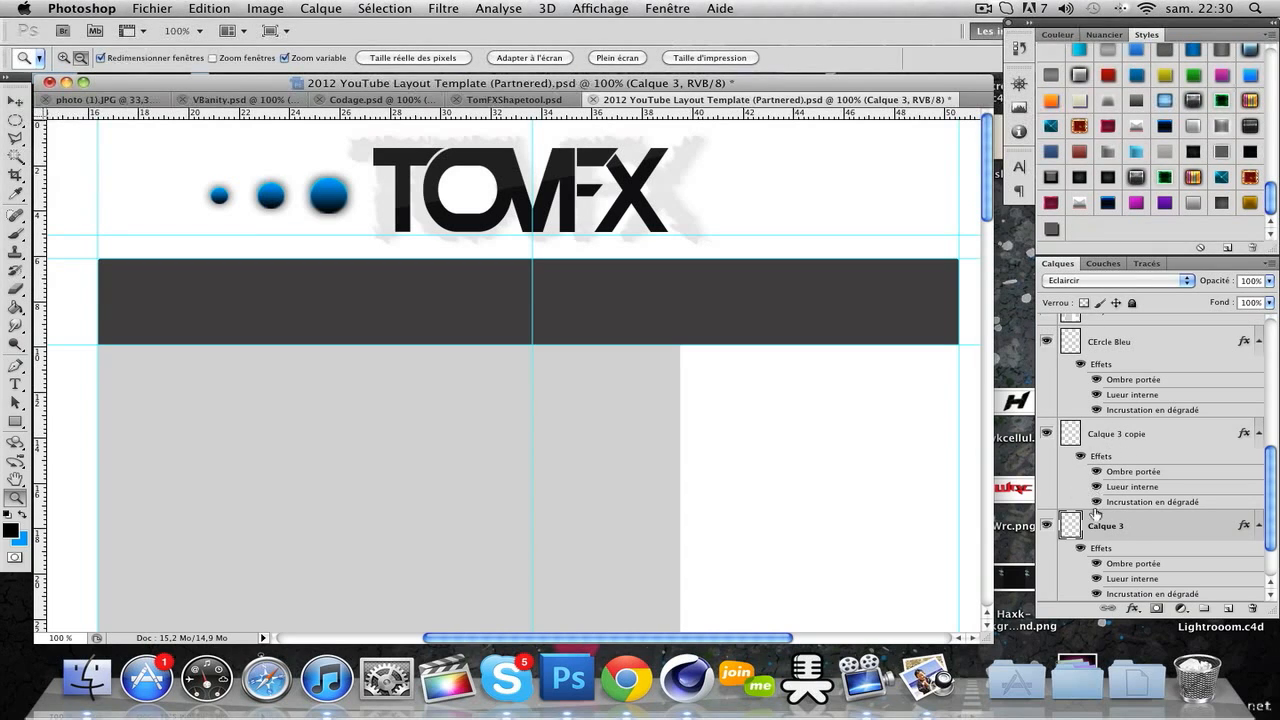
{"action": "left_click", "coordinate": [1145, 345], "text": "shift"}
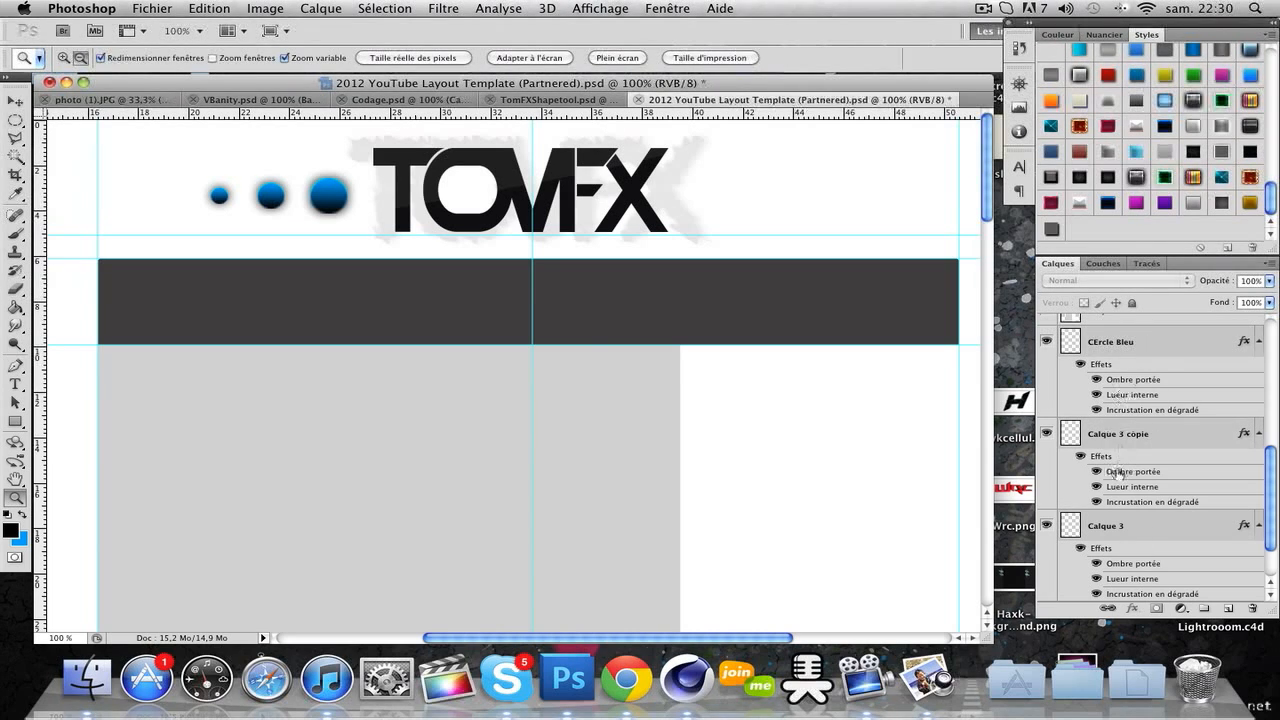
{"action": "right_click", "coordinate": [1176, 359]}
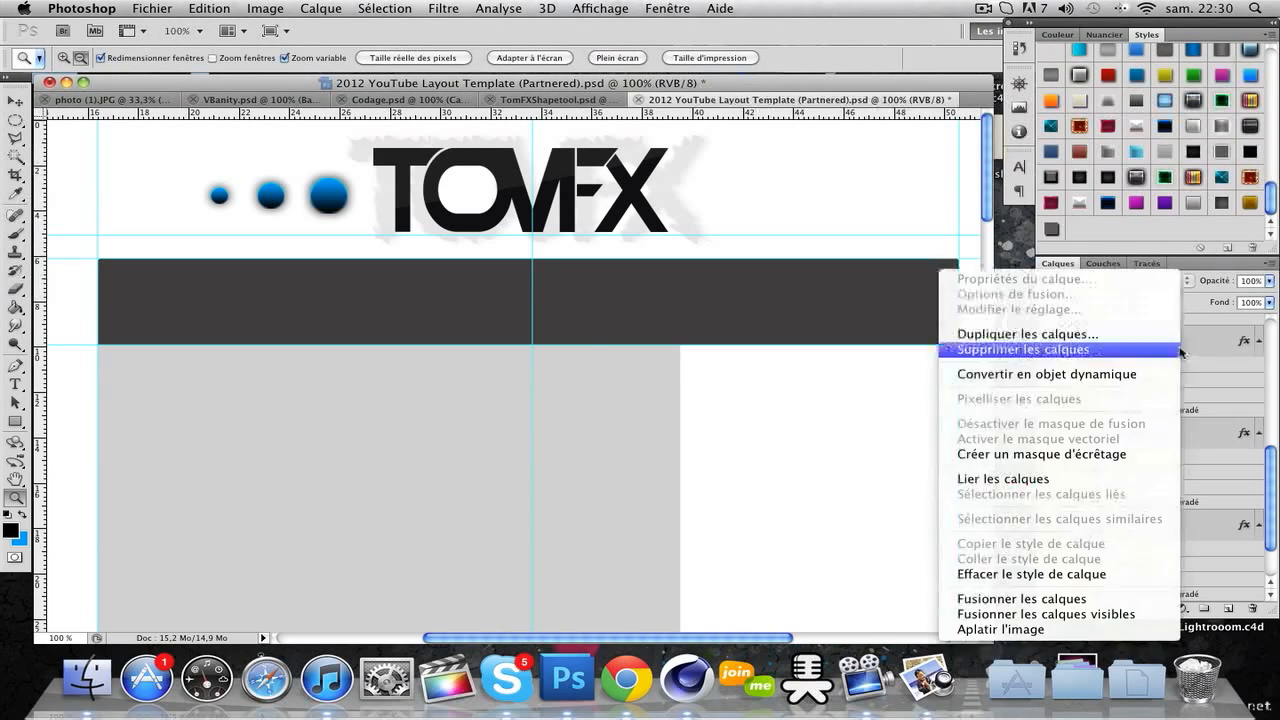
{"action": "left_click", "coordinate": [1047, 599]}
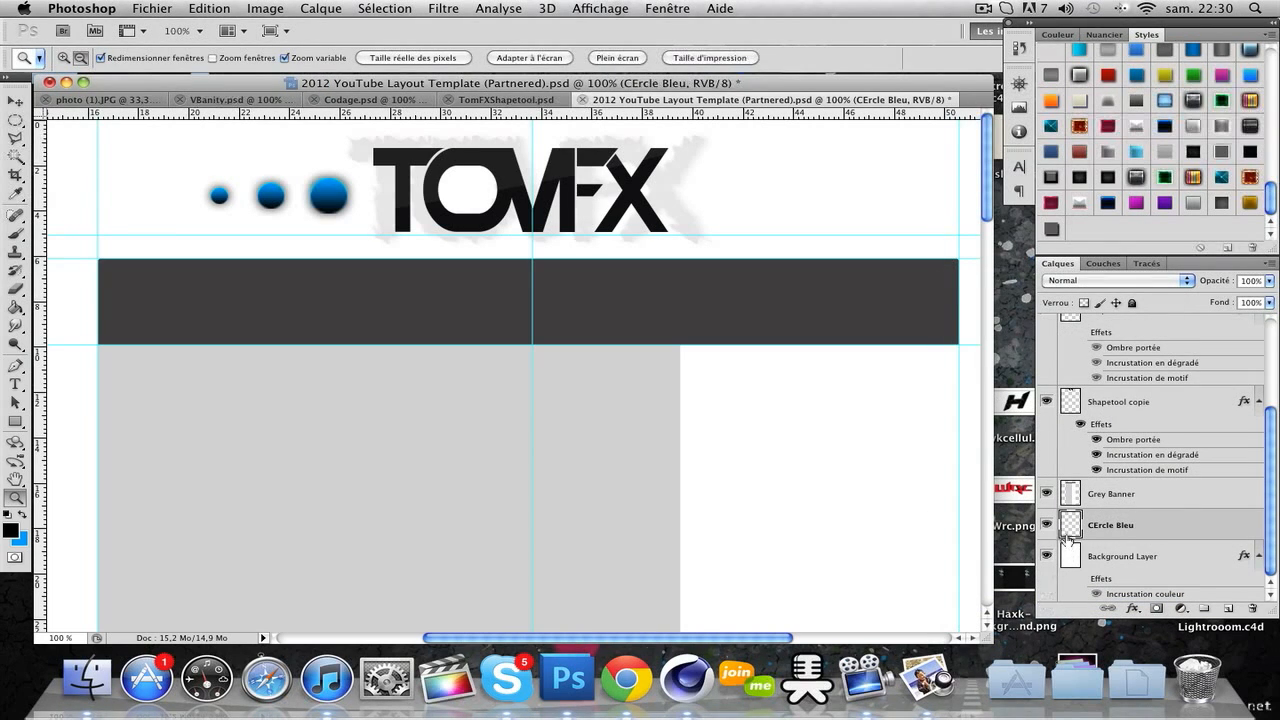
{"action": "left_click", "coordinate": [1096, 282]}
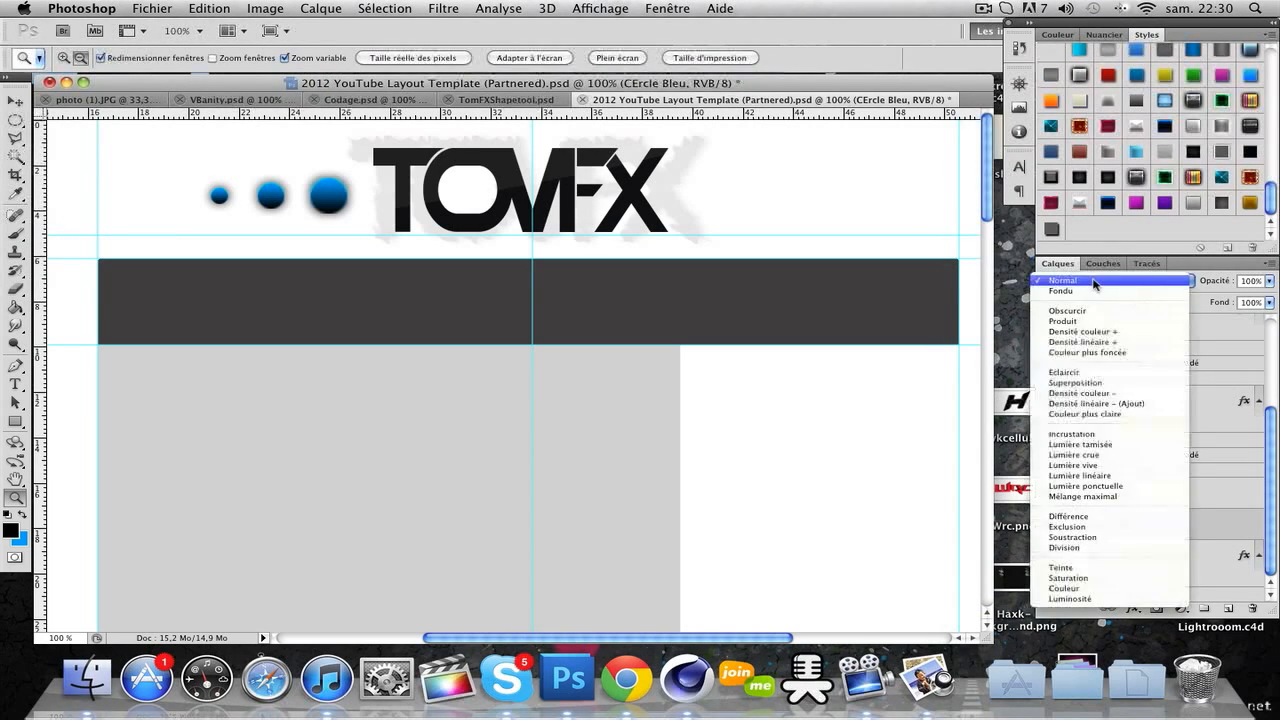
{"action": "left_click", "coordinate": [921, 398]}
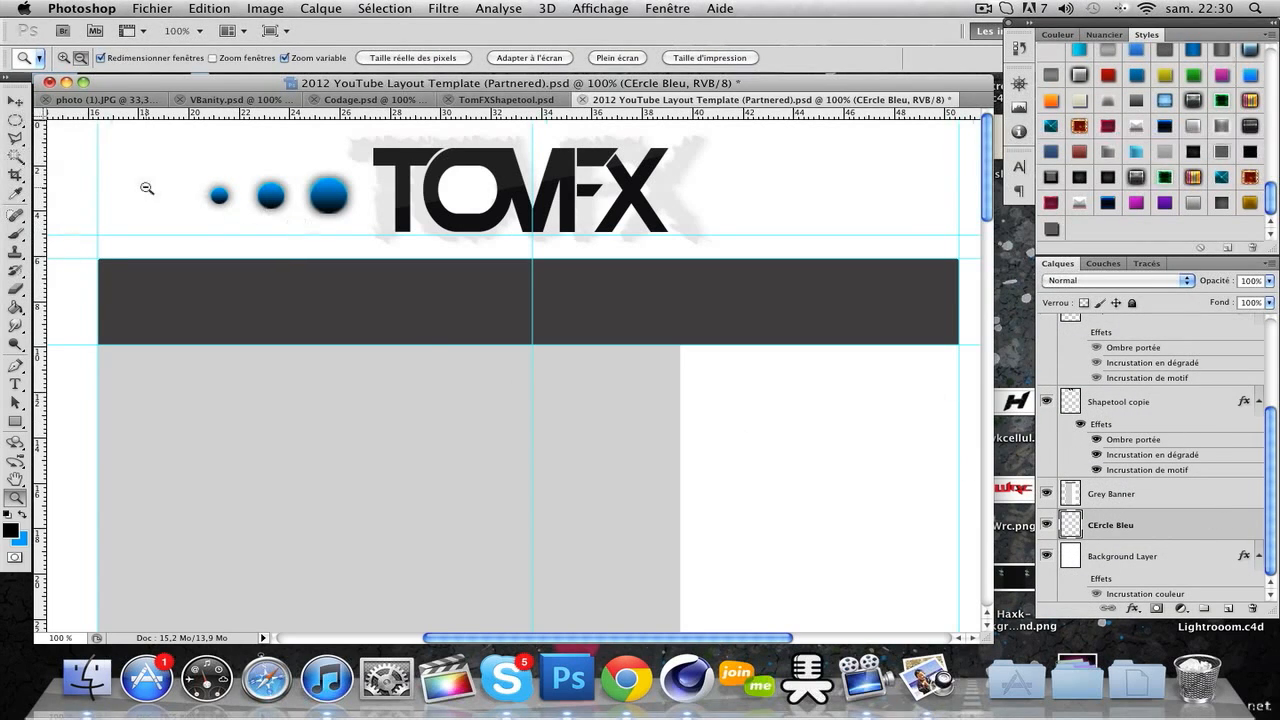
Duplicate the merged CErcle Bleu layer
{"action": "scroll", "coordinate": [147, 188], "scroll_direction": "left", "scroll_amount": 3}
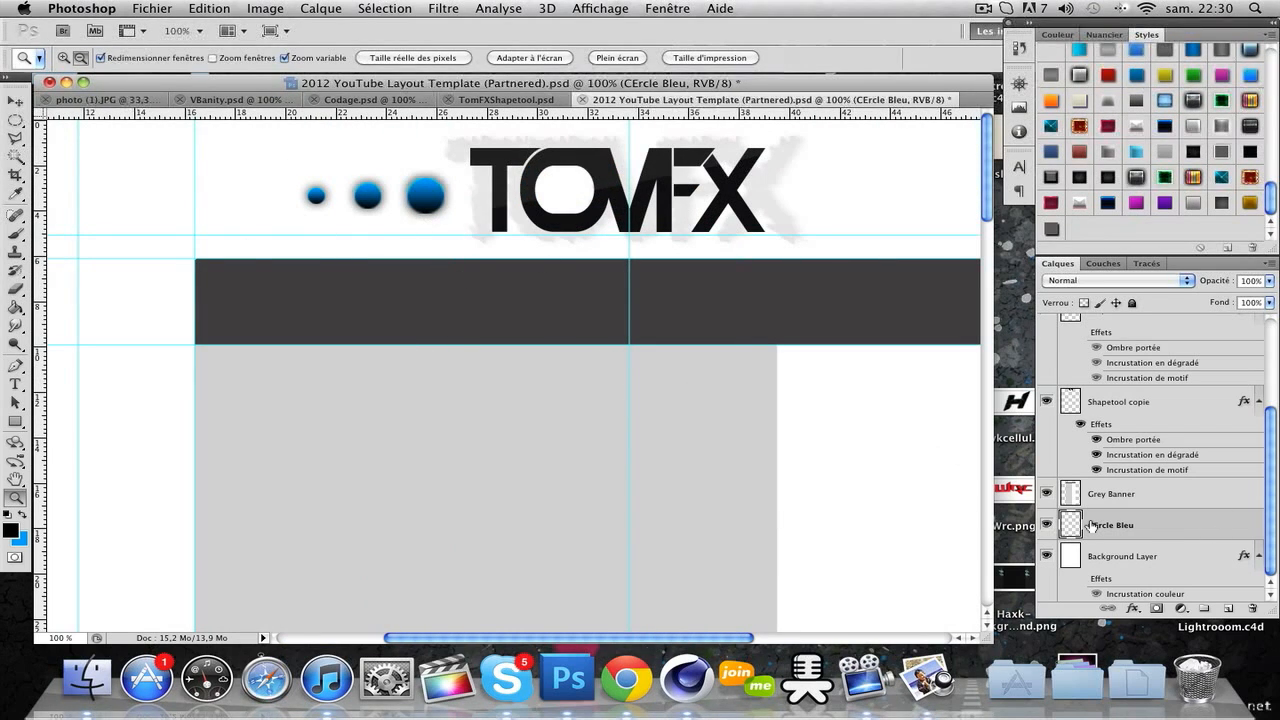
{"action": "key", "text": "super+j"}
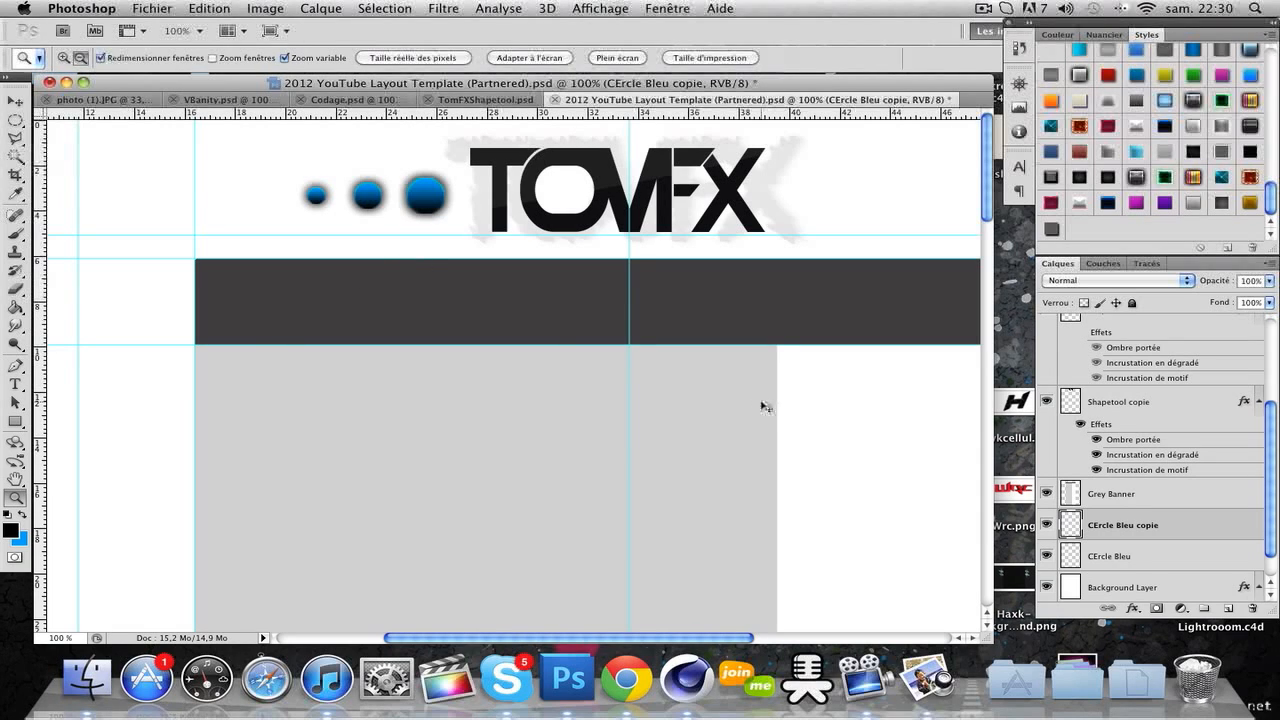
Flip the duplicated row of circles horizontally and place it on the other side of the TOMFX logo
{"action": "key", "text": "super+t"}
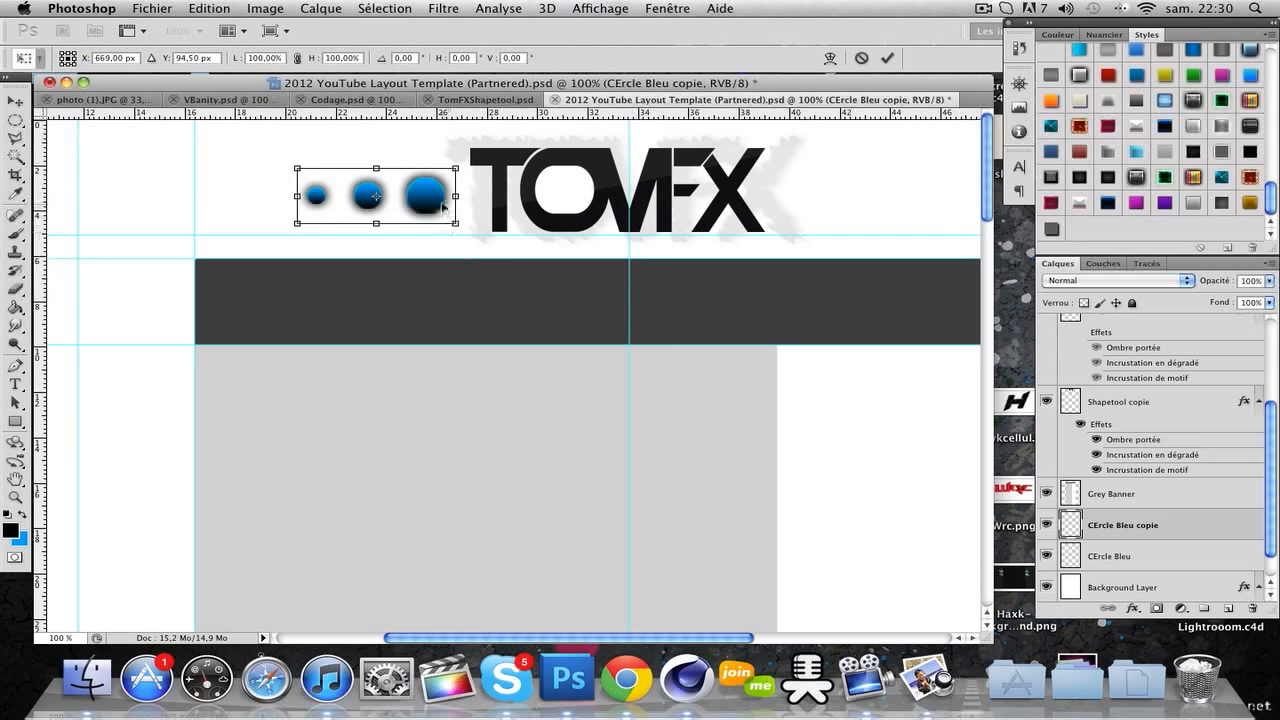
{"action": "right_click", "coordinate": [441, 205]}
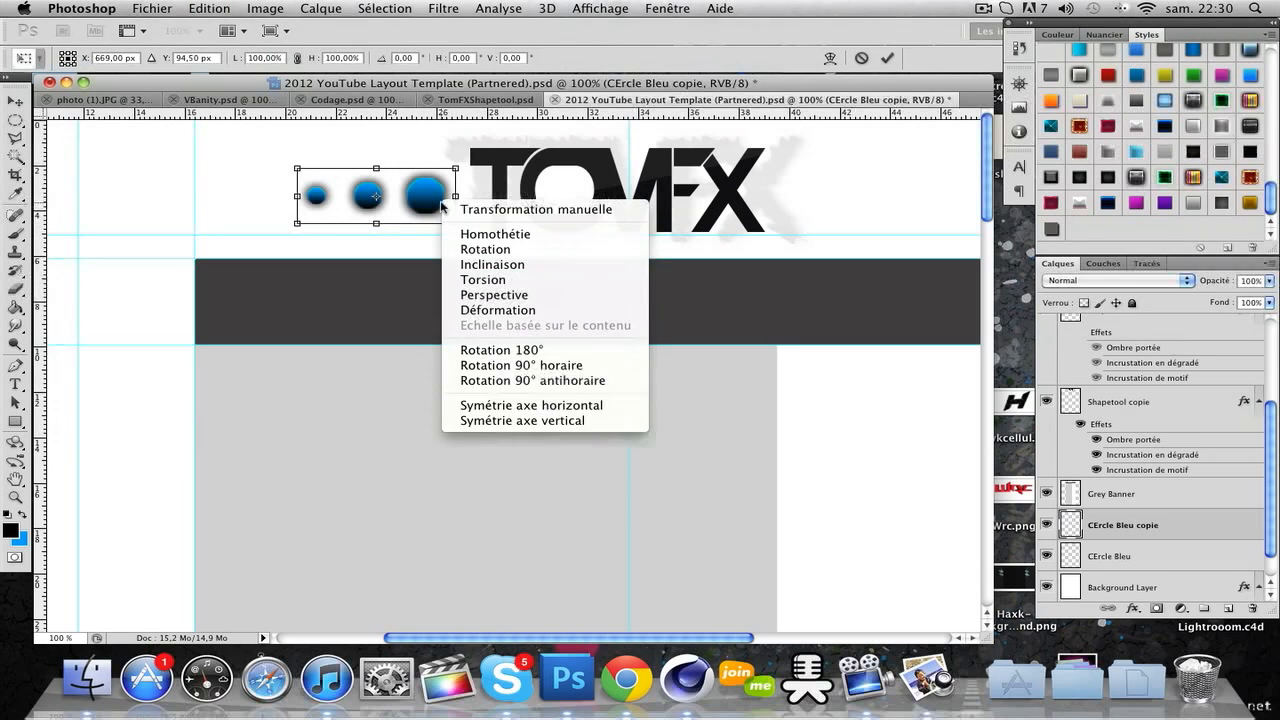
{"action": "left_click", "coordinate": [522, 405]}
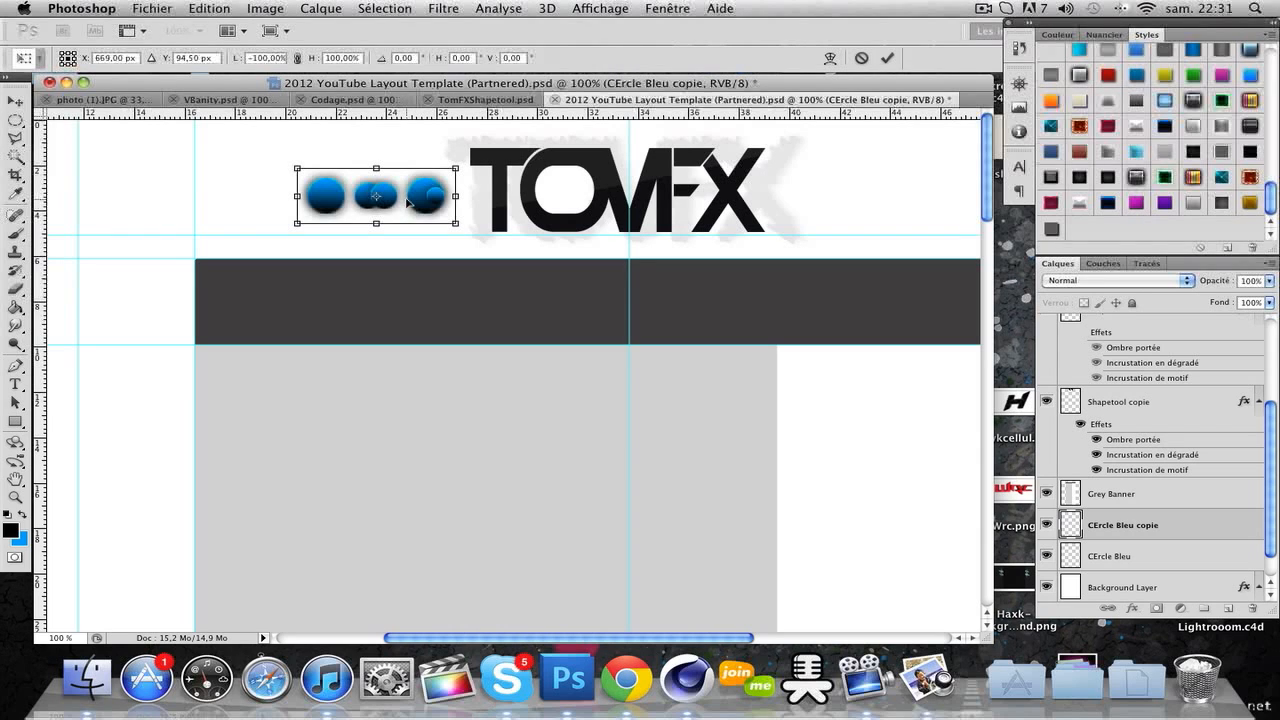
{"action": "left_click_drag", "start_coordinate": [407, 200], "coordinate": [900, 199]}
{"action": "key", "text": "Return"}
{"action": "key", "text": "z"}
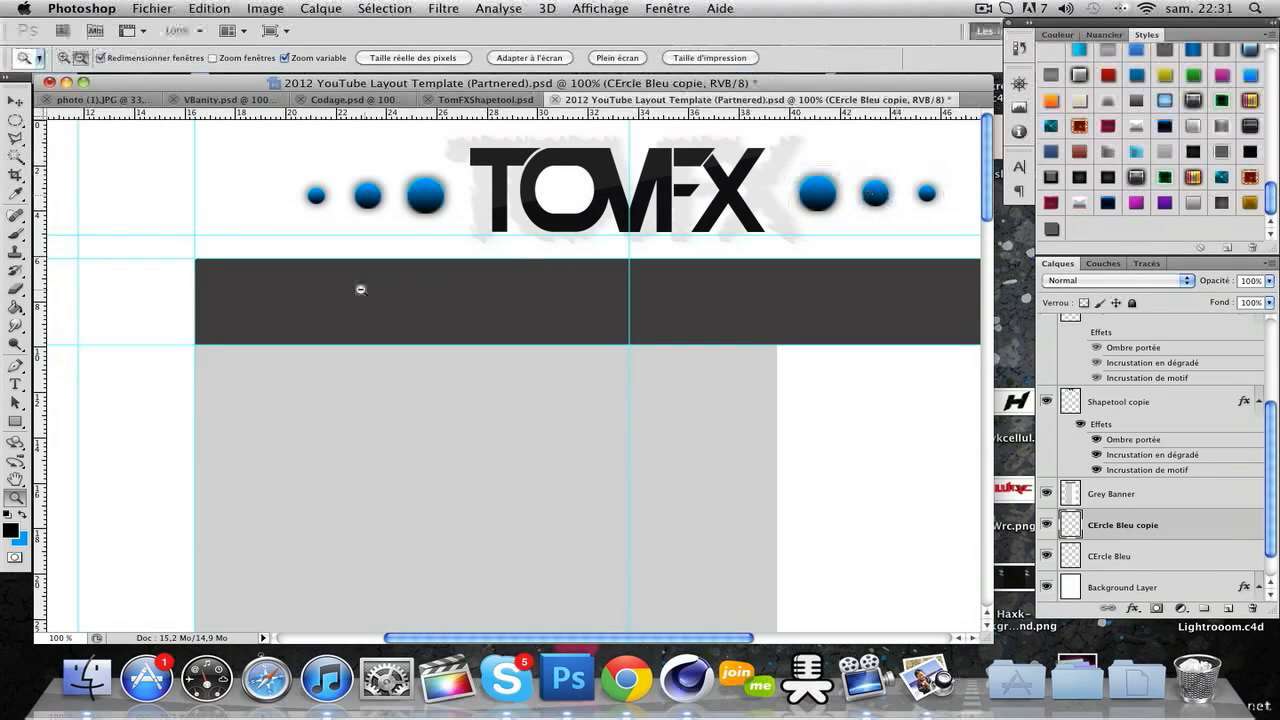
{"action": "scroll", "coordinate": [360, 289], "scroll_direction": "right", "scroll_amount": 5}
{"action": "scroll", "coordinate": [352, 290], "scroll_direction": "left", "scroll_amount": 2}
{"action": "scroll", "coordinate": [352, 290], "scroll_direction": "left", "scroll_amount": 1}
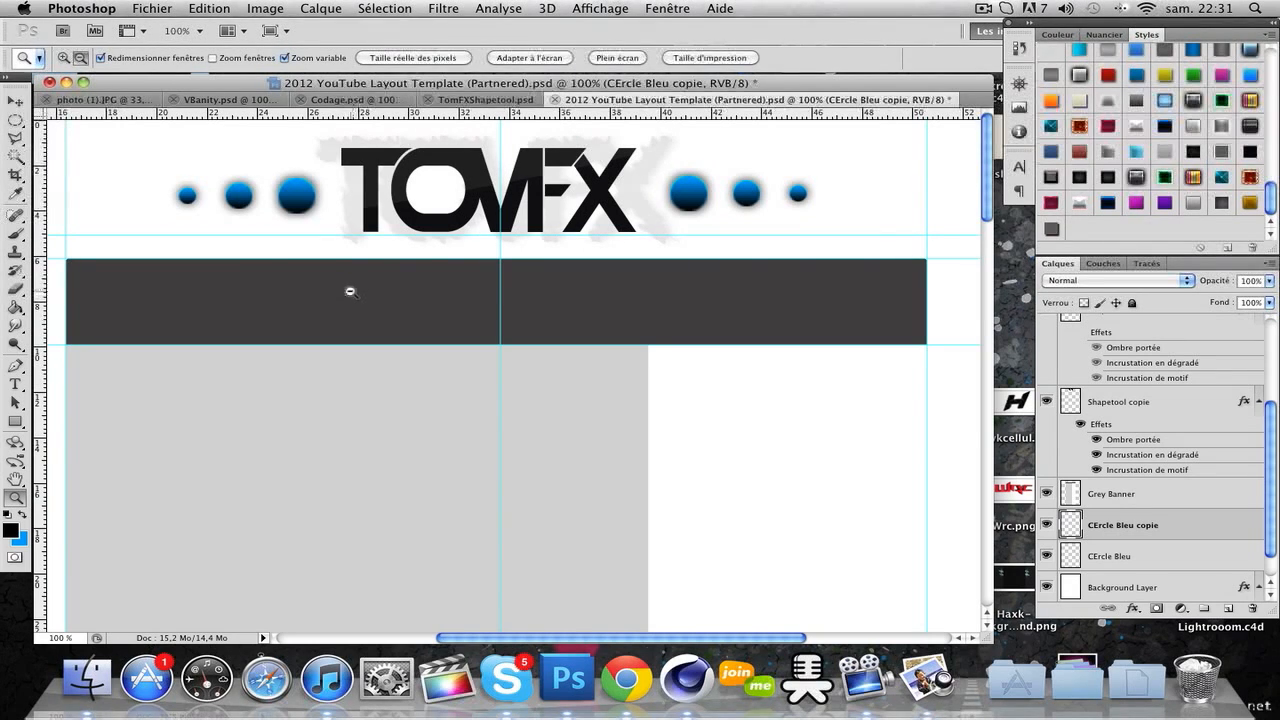
{"action": "left_click", "coordinate": [990, 8]}
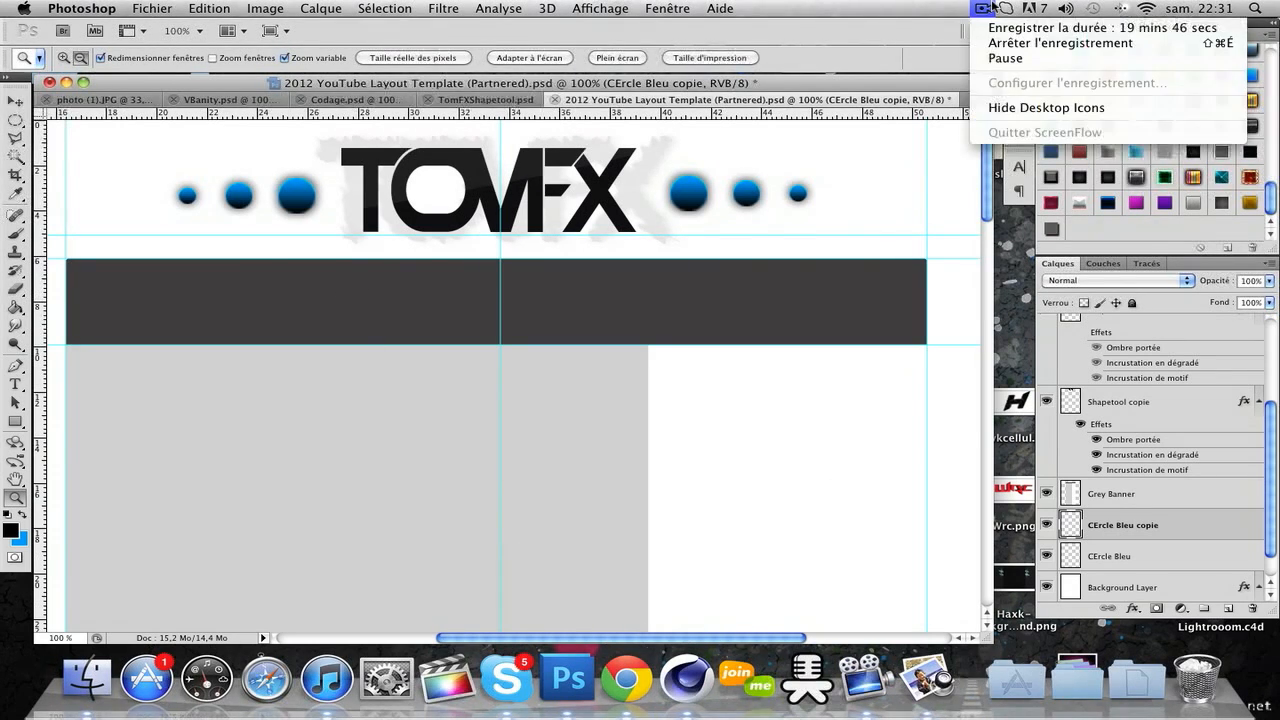
{"action": "left_click", "coordinate": [913, 57]}
{"action": "scroll", "coordinate": [681, 226], "scroll_direction": "left", "scroll_amount": 10}
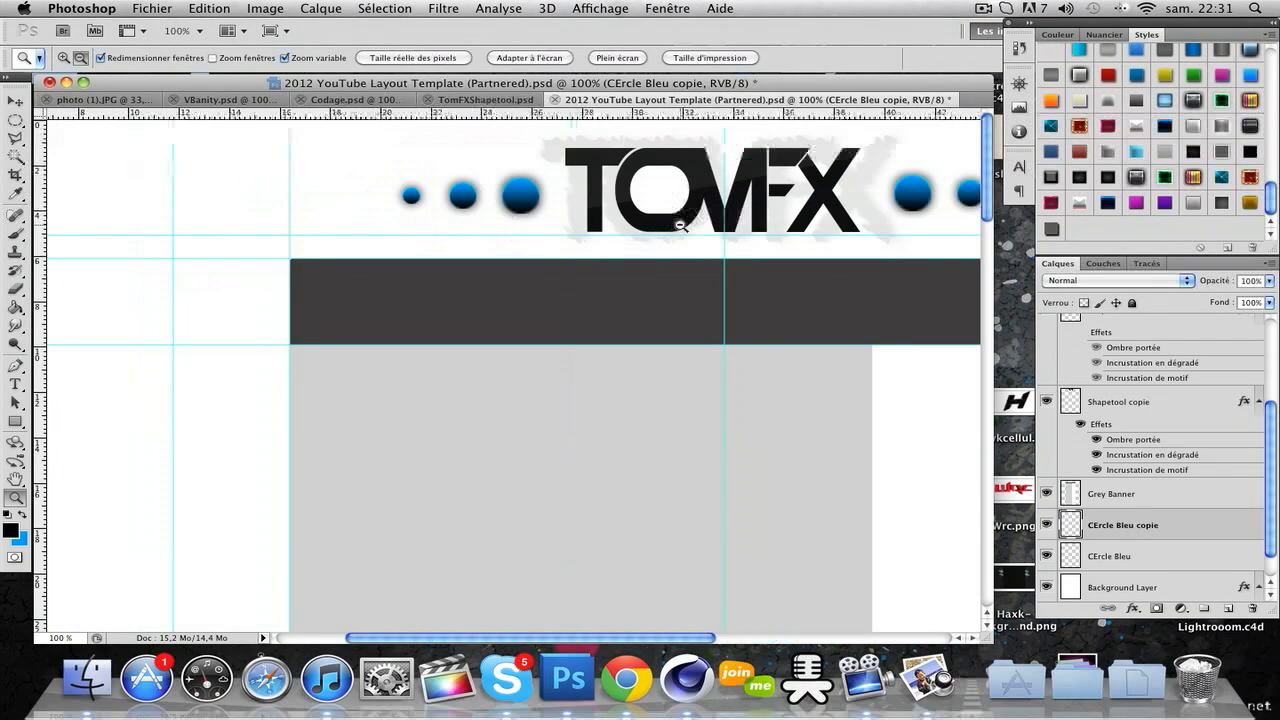
{"action": "scroll", "coordinate": [681, 226], "scroll_direction": "right", "scroll_amount": 8}
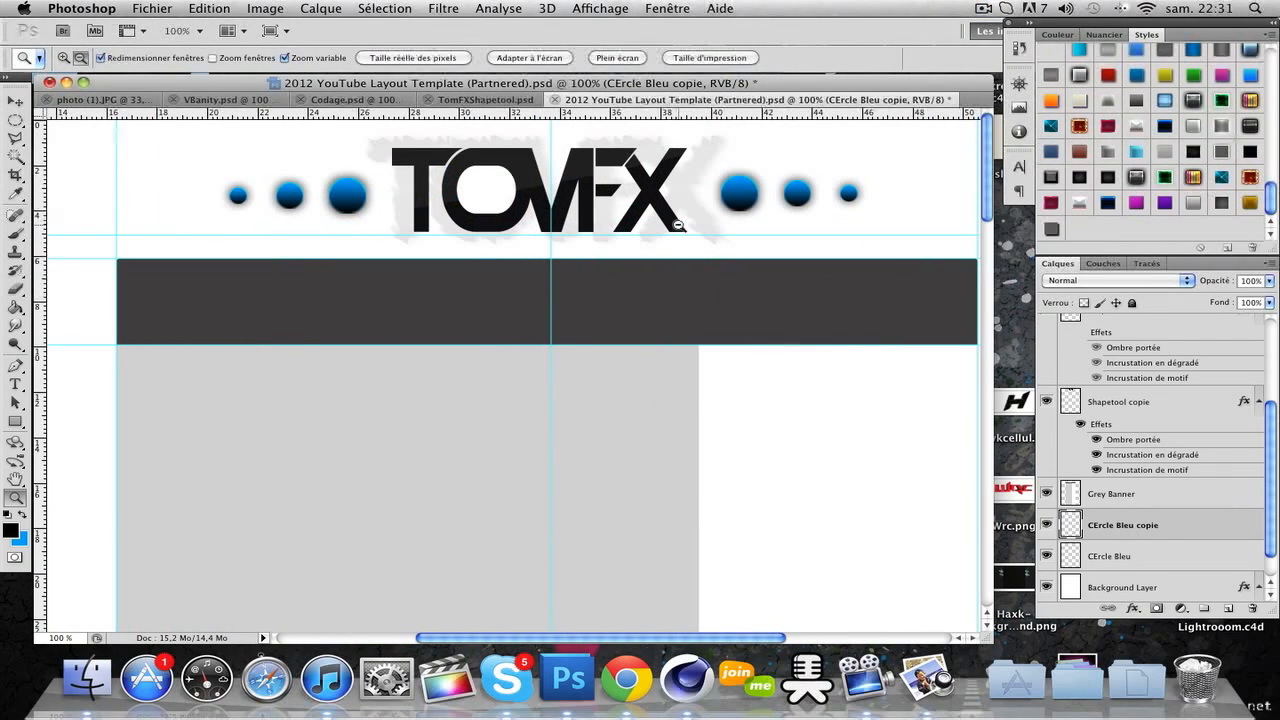
{"action": "scroll", "coordinate": [677, 226], "scroll_direction": "left", "scroll_amount": 6}
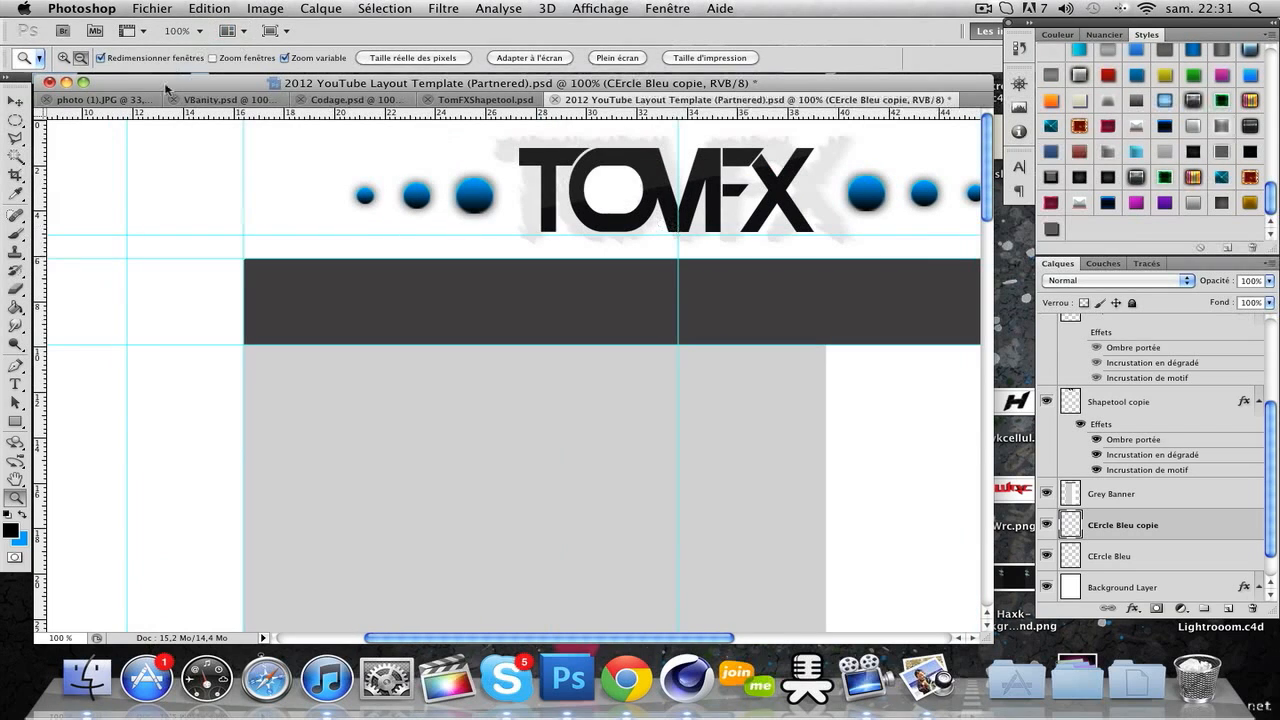
{"action": "left_click", "coordinate": [10, 176]}
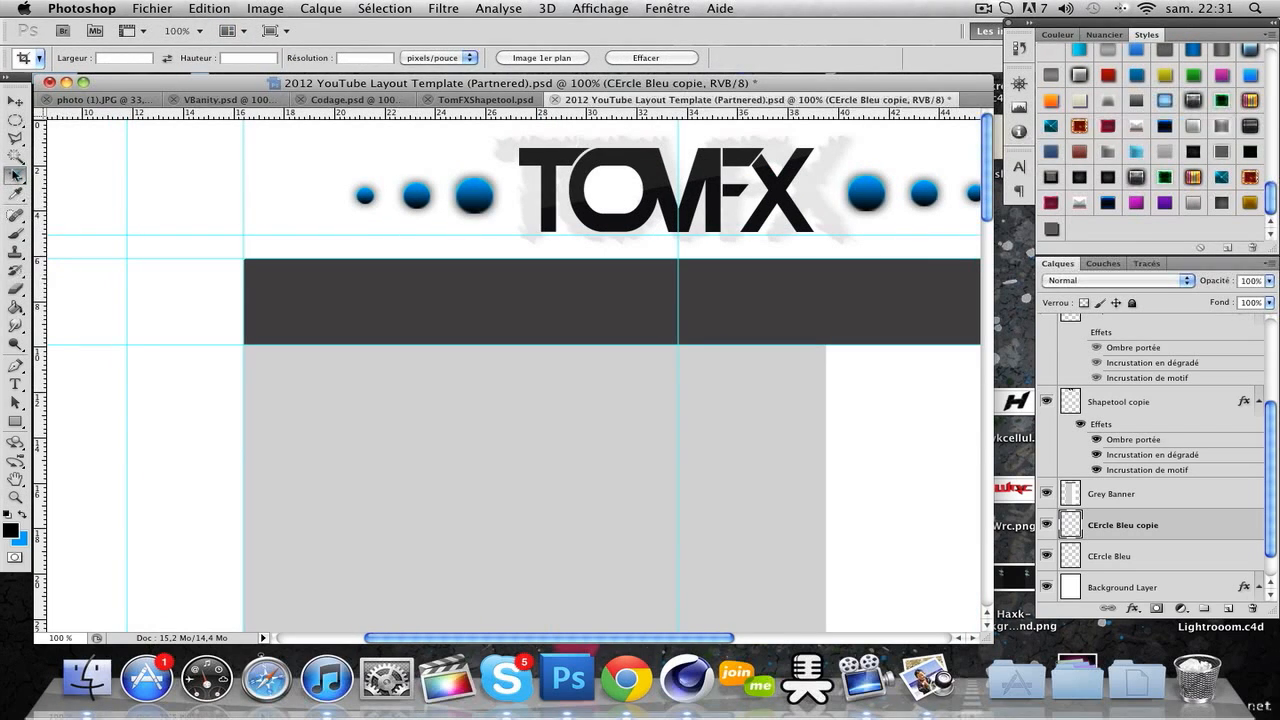
{"action": "left_click", "coordinate": [15, 157]}
{"action": "left_click", "coordinate": [431, 231]}
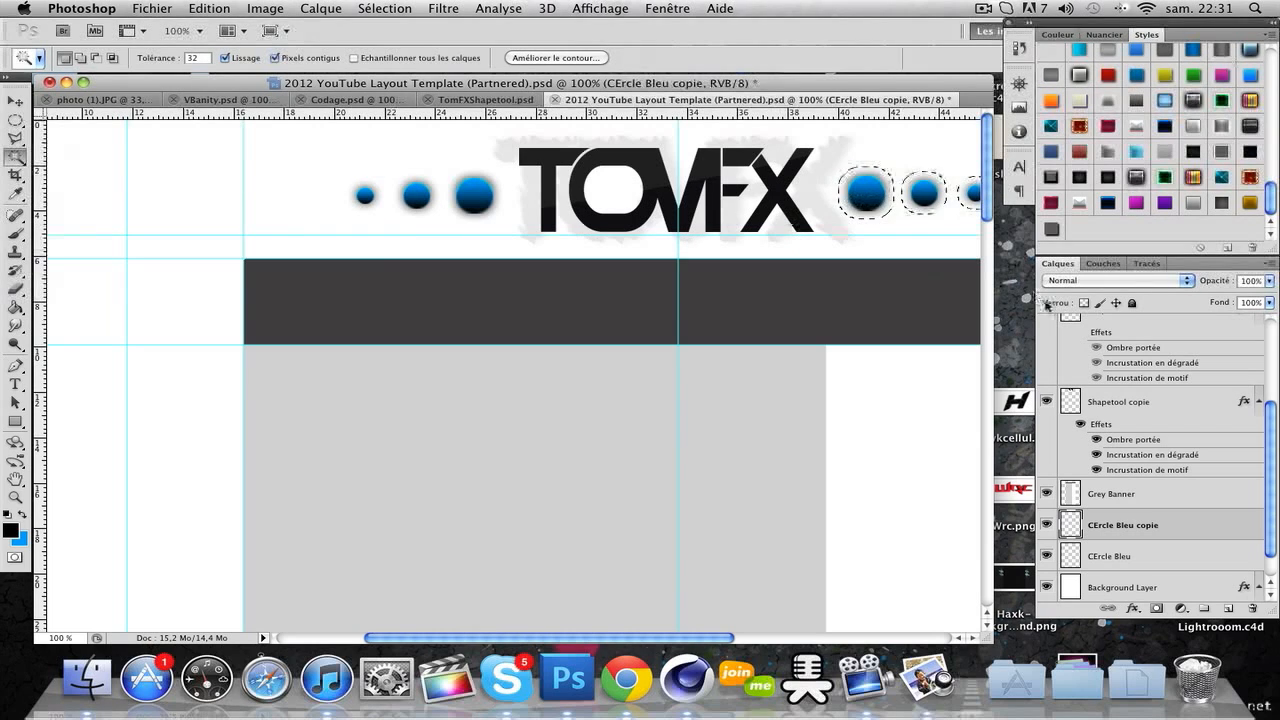
{"action": "key", "text": "super+d"}
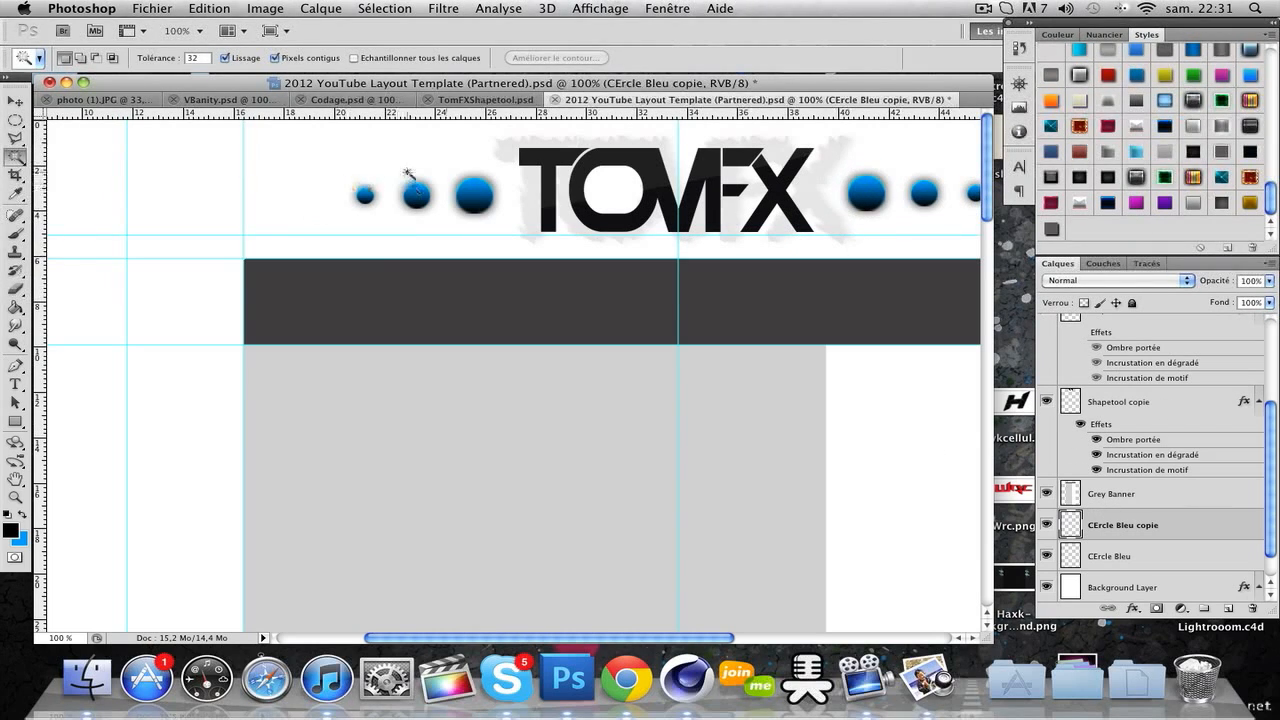
On a new layer, make a small rectangular selection above the smallest circle left of the logo and fill it with black
{"action": "left_click", "coordinate": [1228, 609]}
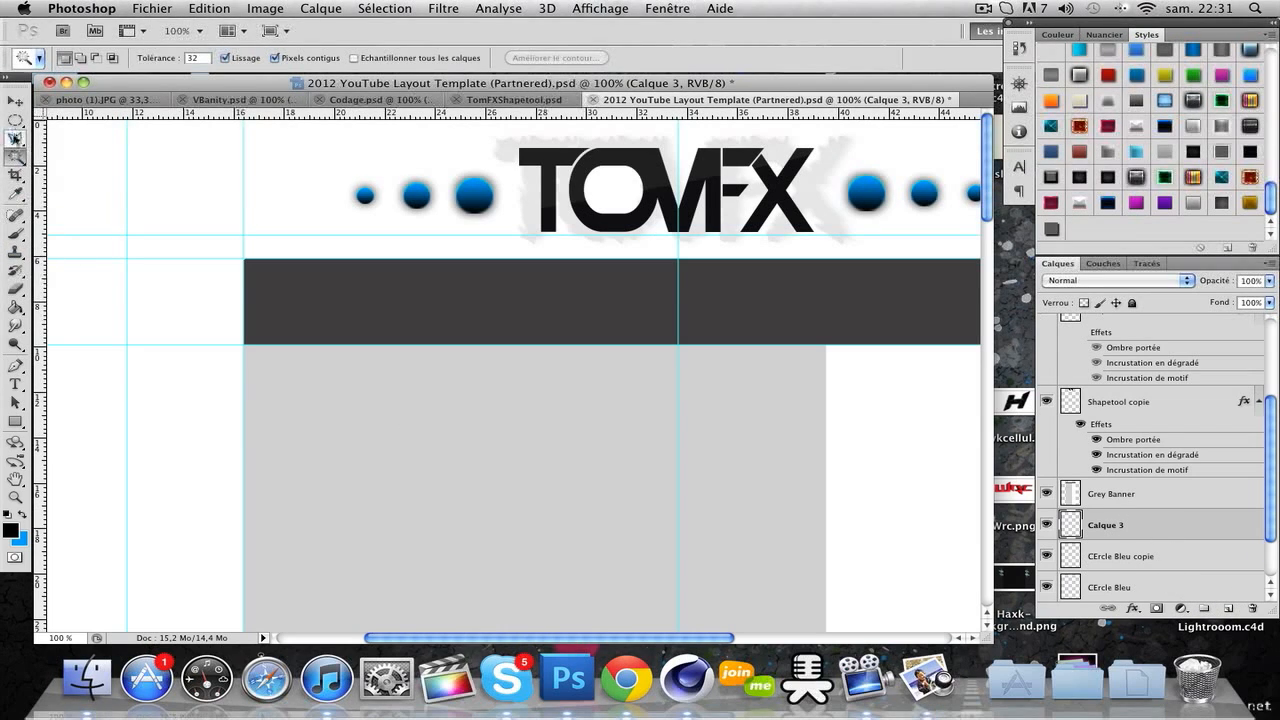
{"action": "left_click", "coordinate": [15, 140]}
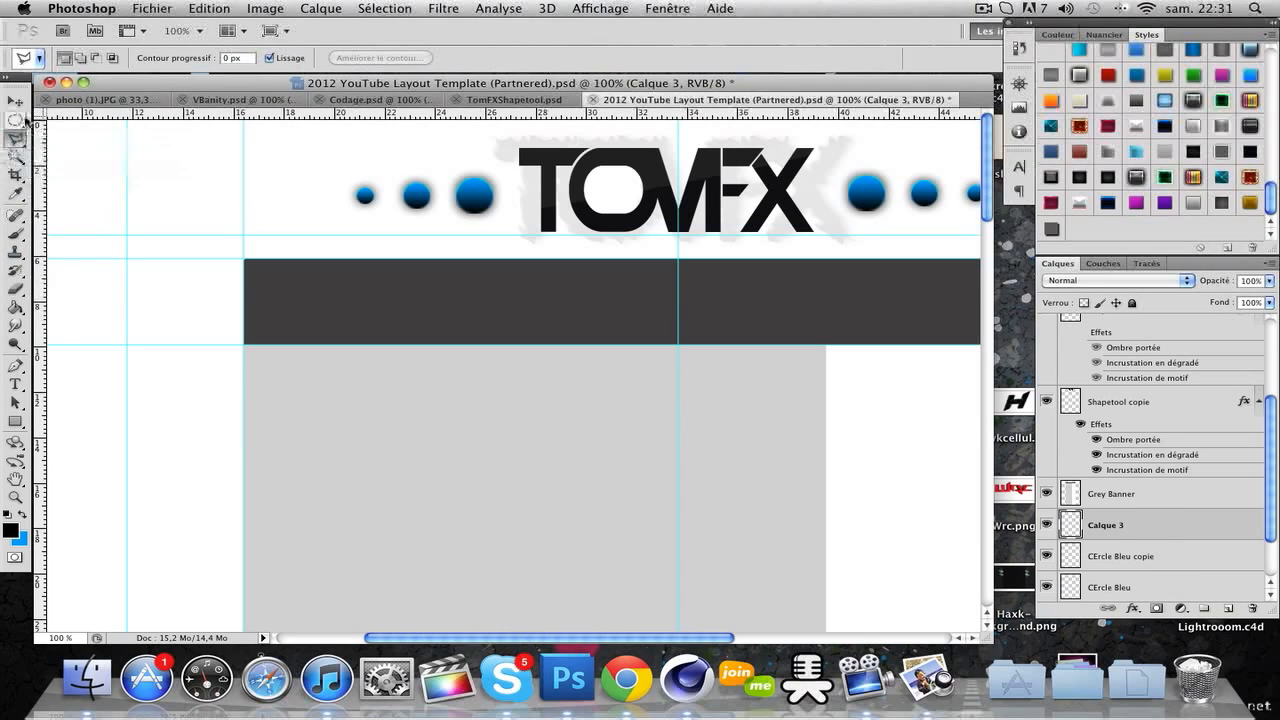
{"action": "left_click", "coordinate": [15, 119]}
{"action": "left_click", "coordinate": [60, 118]}
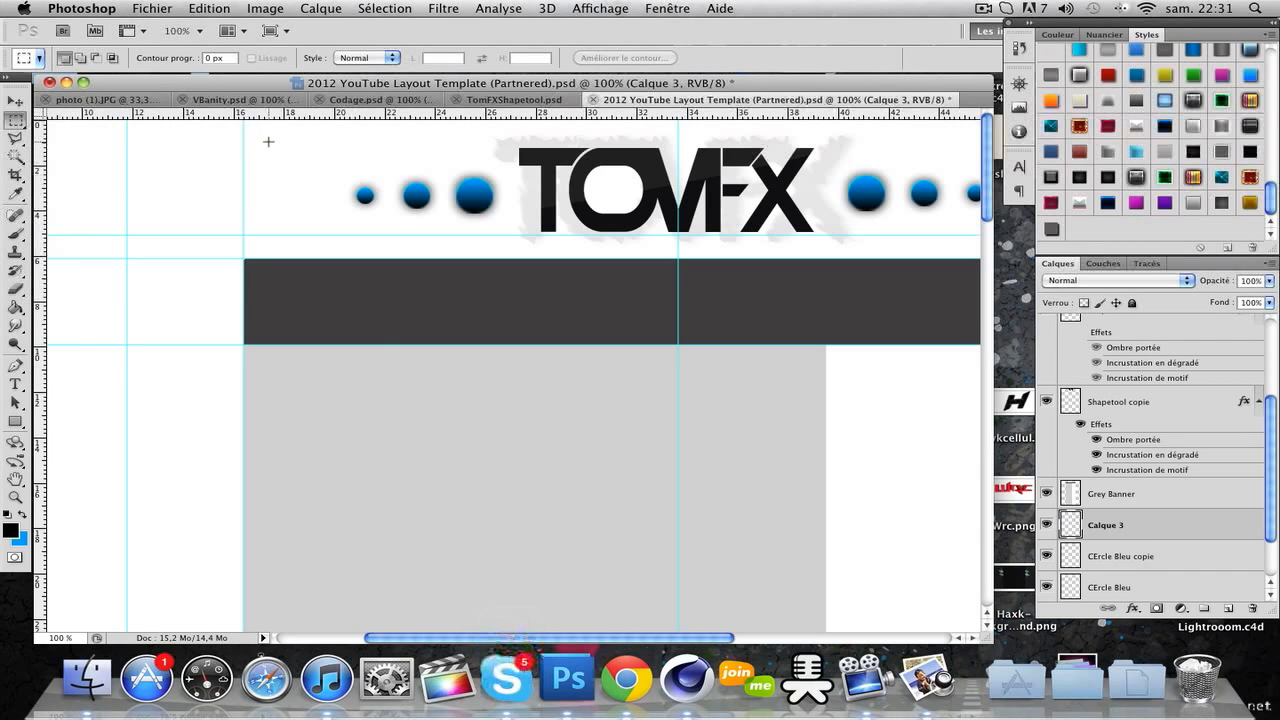
{"action": "left_click_drag", "start_coordinate": [274, 131], "coordinate": [338, 157]}
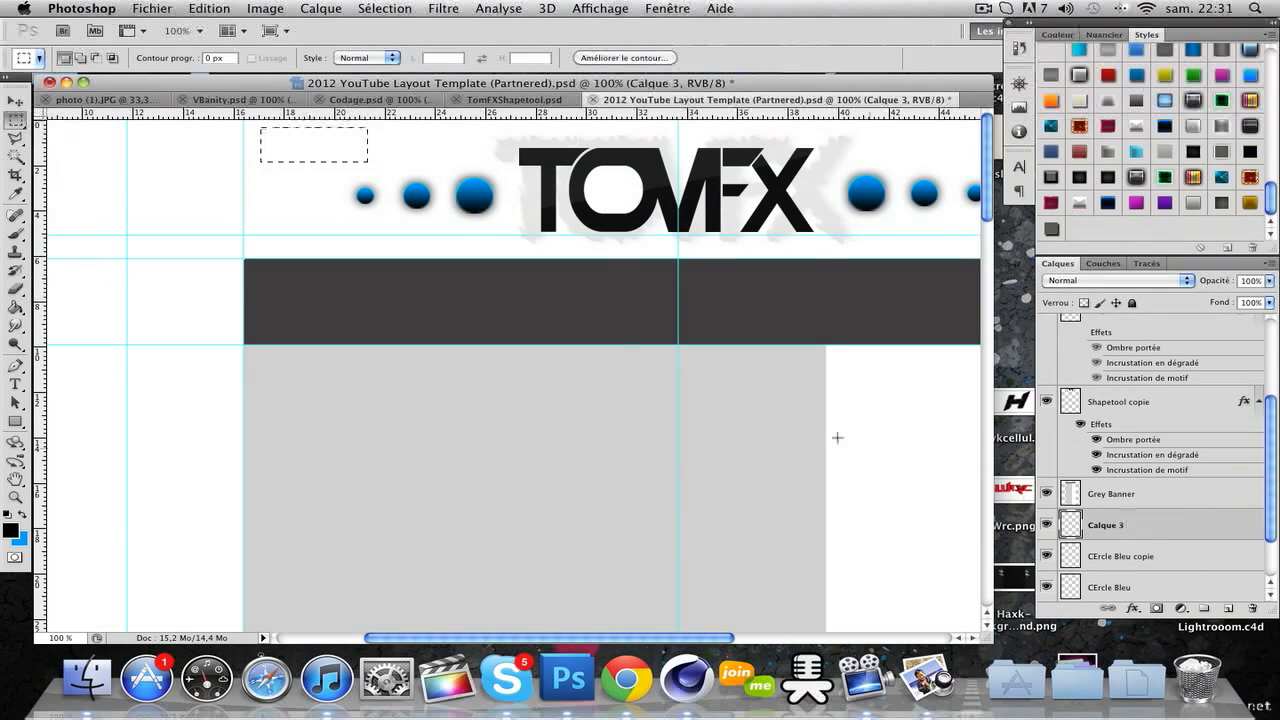
{"action": "left_click", "coordinate": [15, 307]}
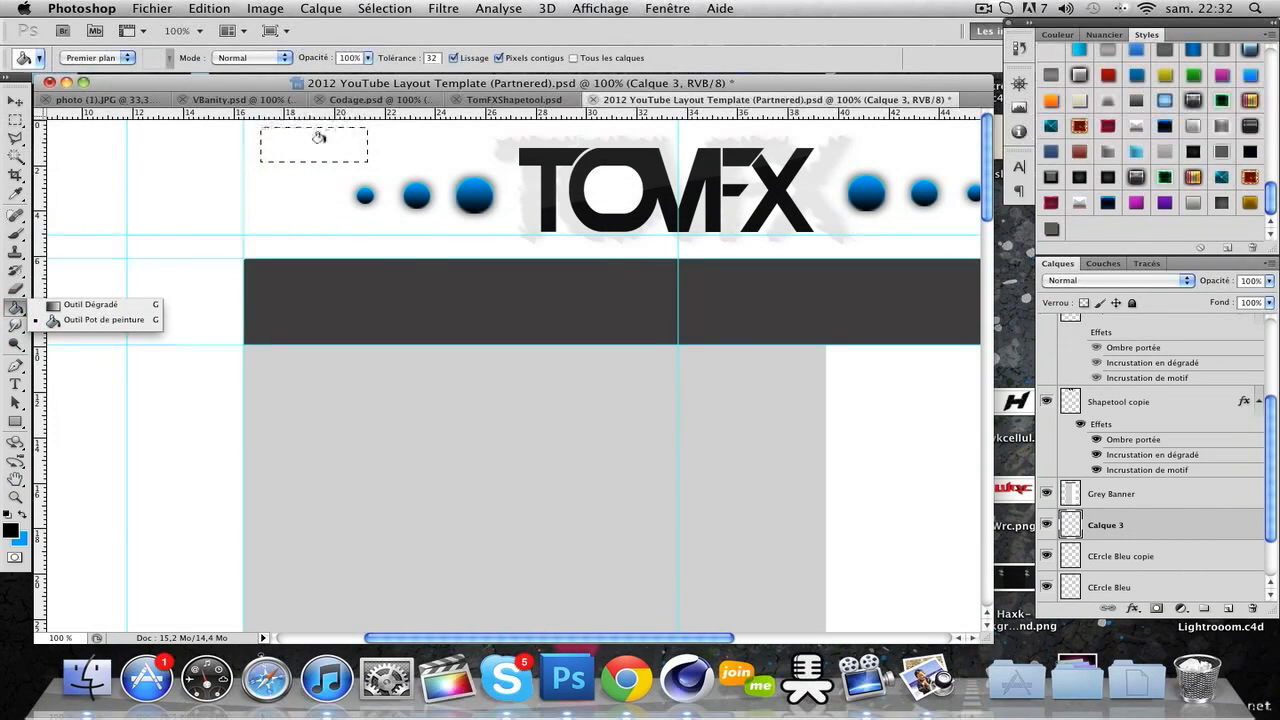
{"action": "left_click", "coordinate": [309, 143]}
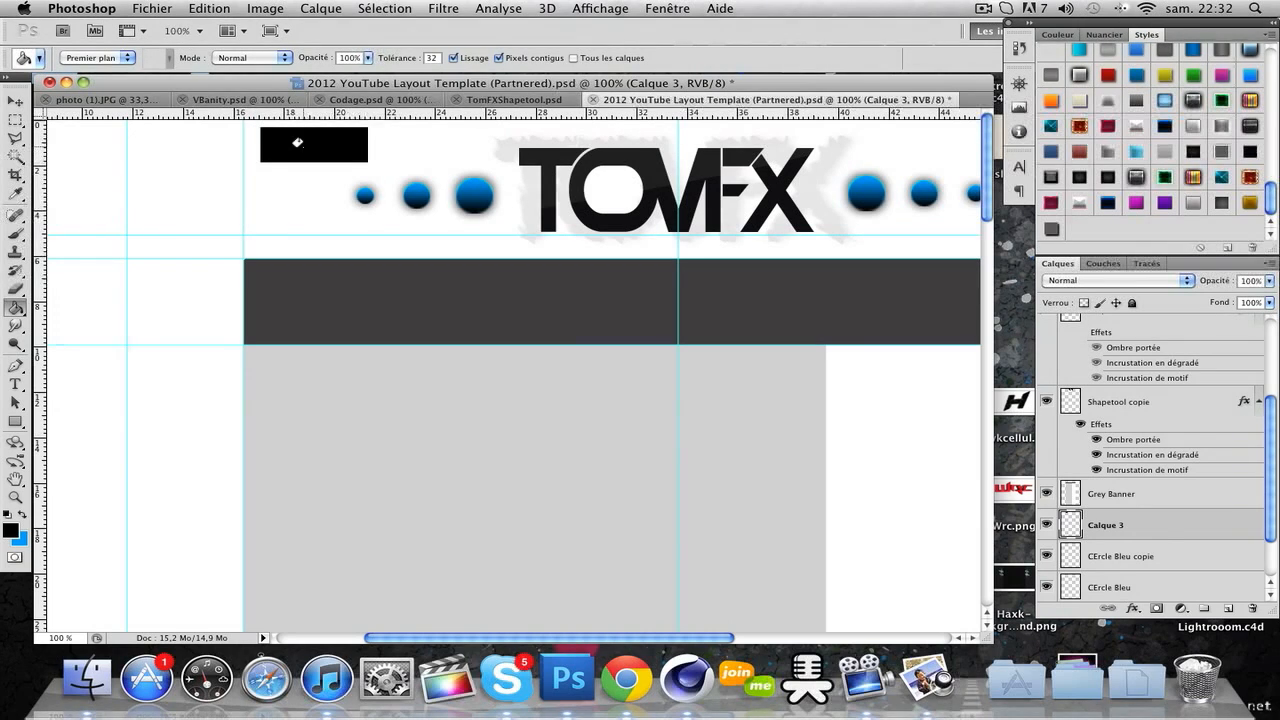
Rename the black rectangle's layer, Calque 3, as "Carré noir"
{"action": "left_click", "coordinate": [16, 497]}
{"action": "left_click", "coordinate": [64, 57]}
{"action": "left_click", "coordinate": [285, 234]}
{"action": "left_click", "coordinate": [650, 310]}
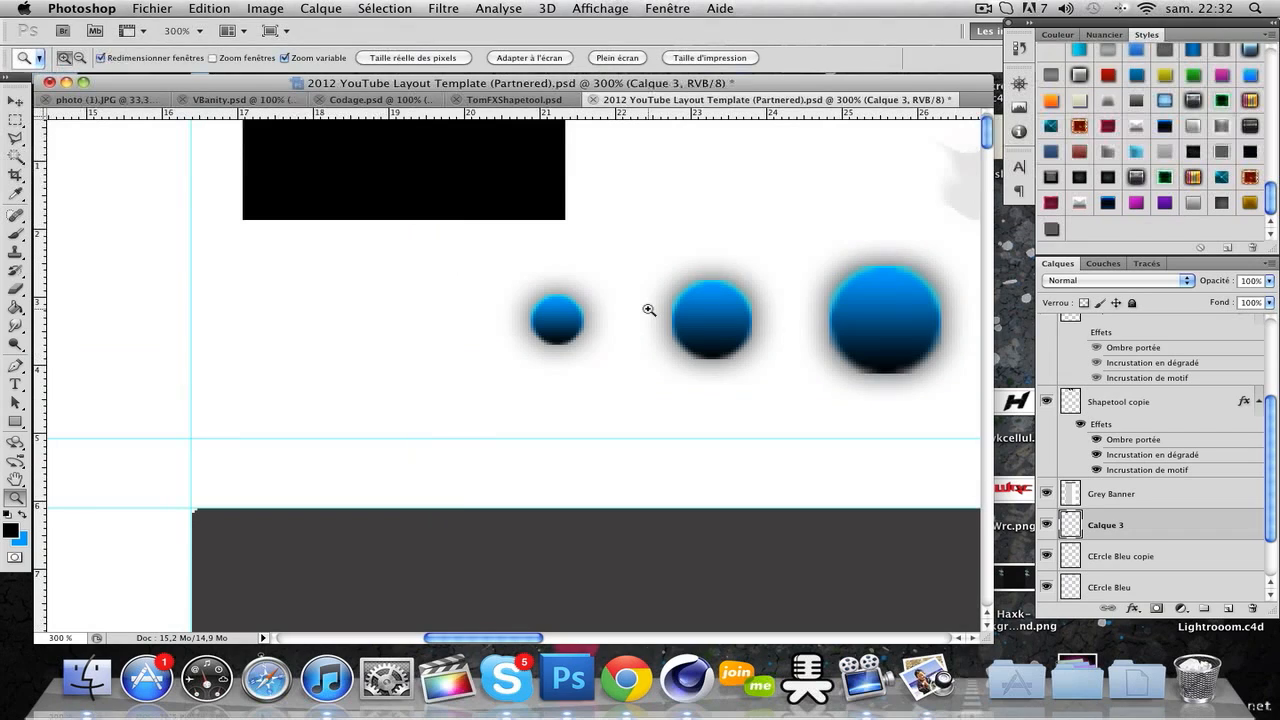
{"action": "scroll", "coordinate": [649, 310], "scroll_direction": "up", "scroll_amount": 1}
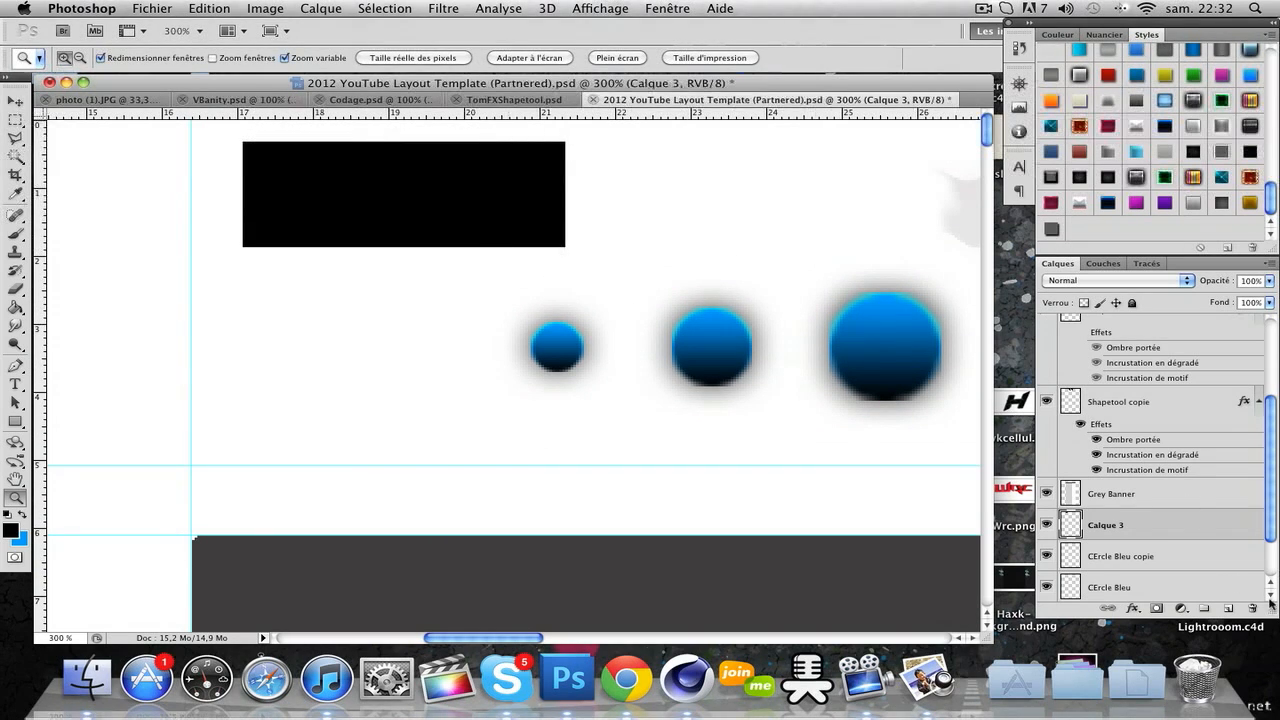
{"action": "double_click", "coordinate": [1100, 526]}
{"action": "type", "text": "Carré noir"}
{"action": "key", "text": "Return"}
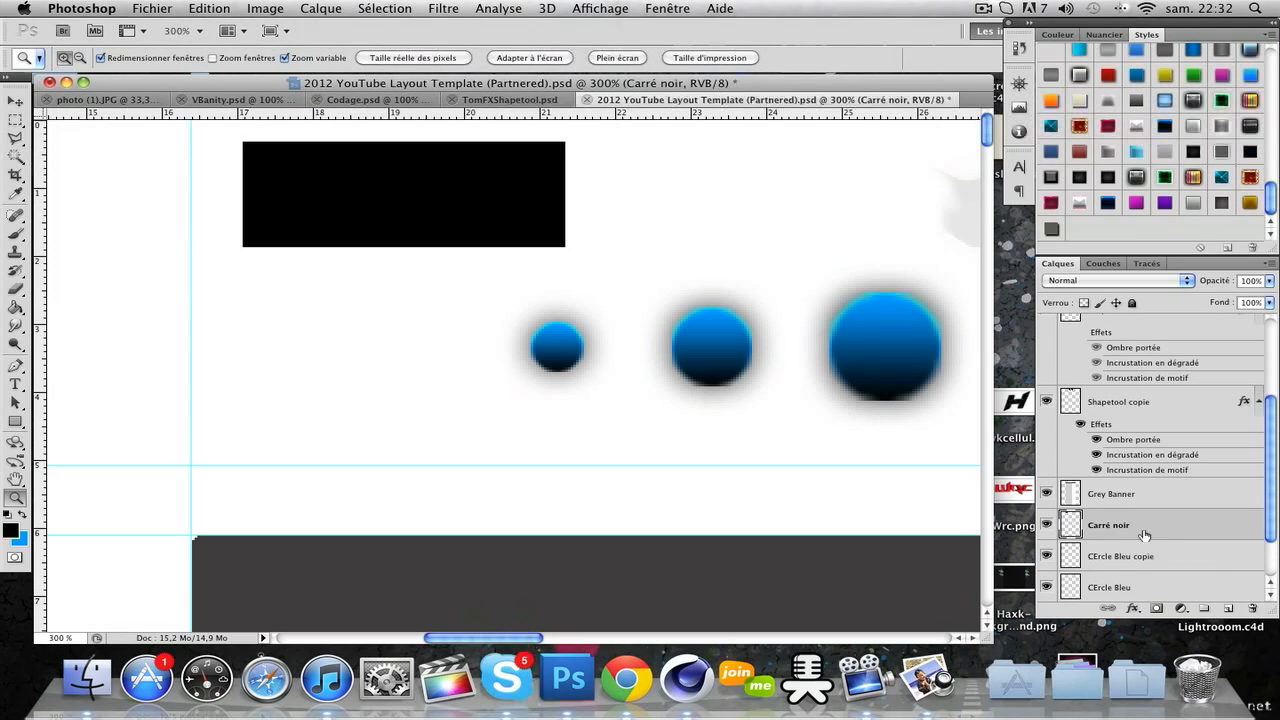
Duplicate the Carré noir layer and scale the copy about its center to 93.49% width and 92.39% height
{"action": "key", "text": "super+j"}
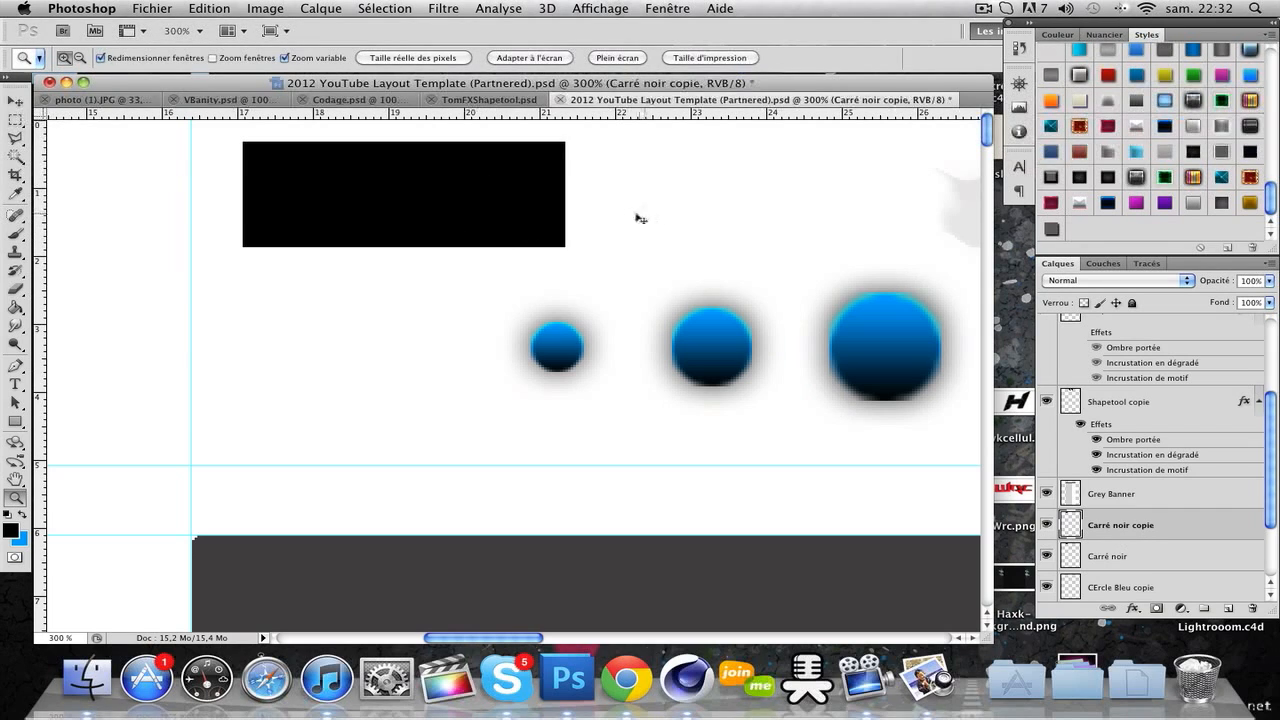
{"action": "key", "text": "super+t"}
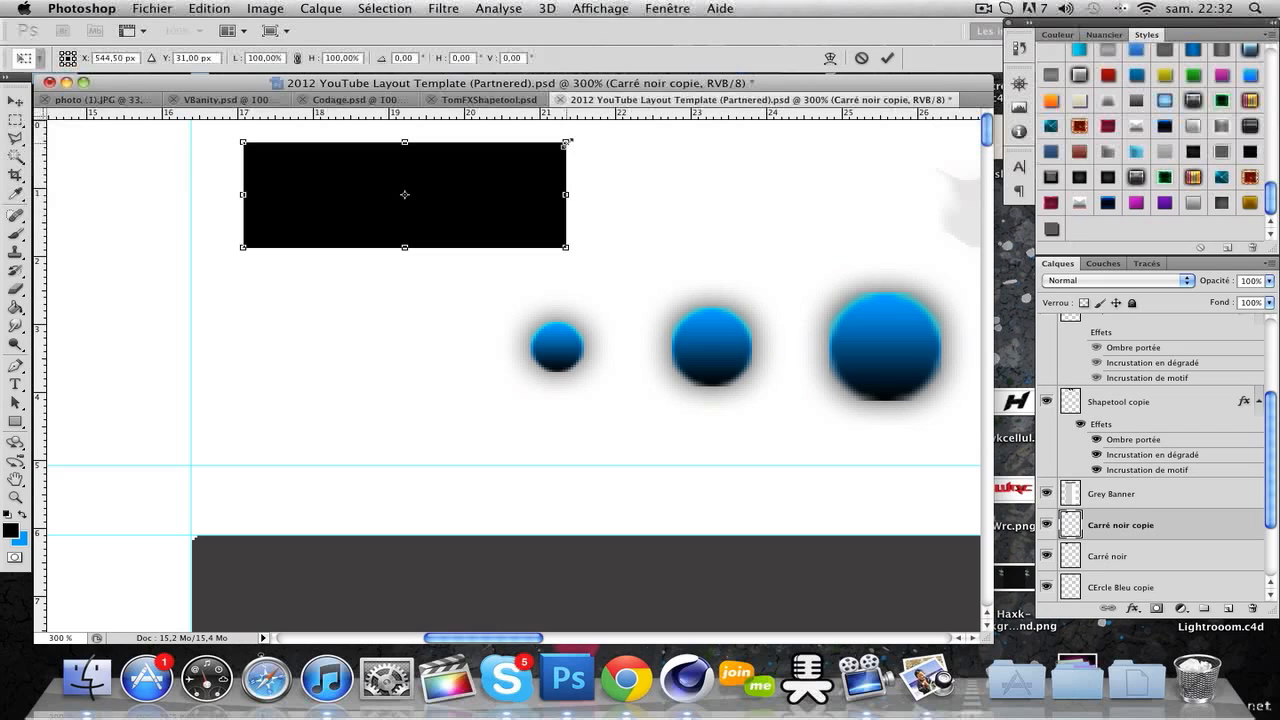
{"action": "left_click_drag", "start_coordinate": [566, 142], "coordinate": [517, 197]}
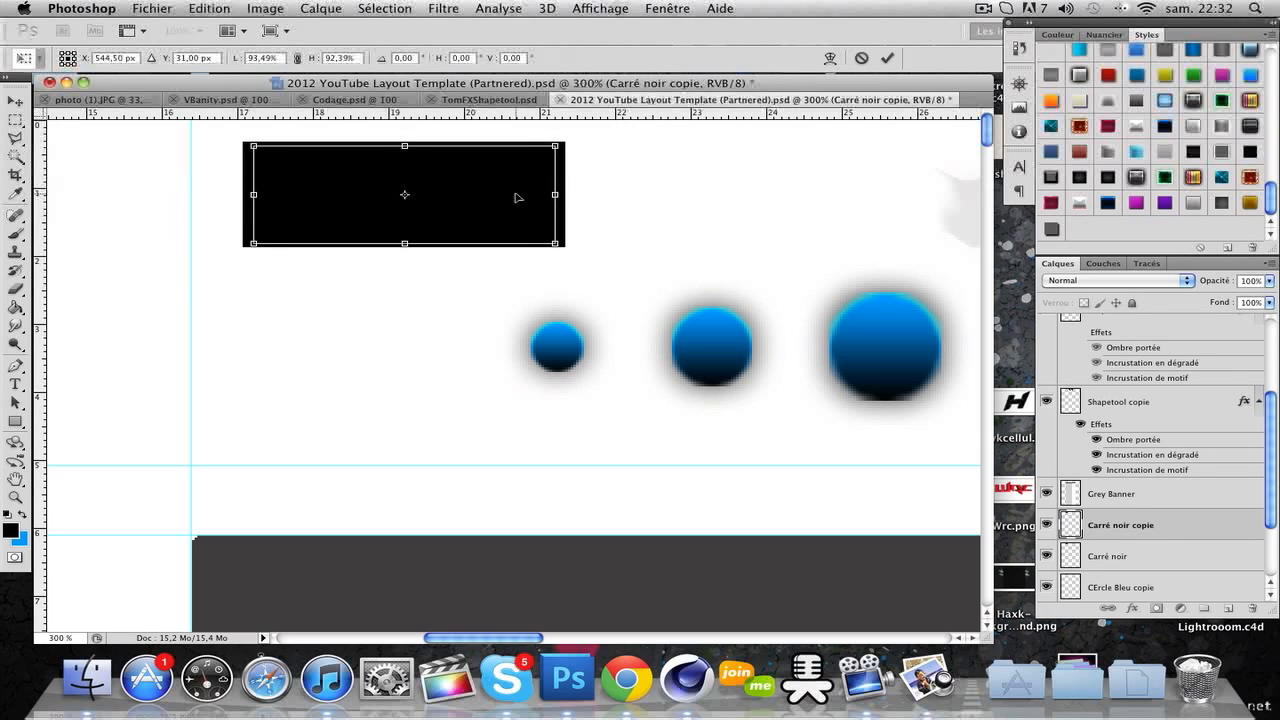
{"action": "key", "text": "Return"}
{"action": "key", "text": "z"}
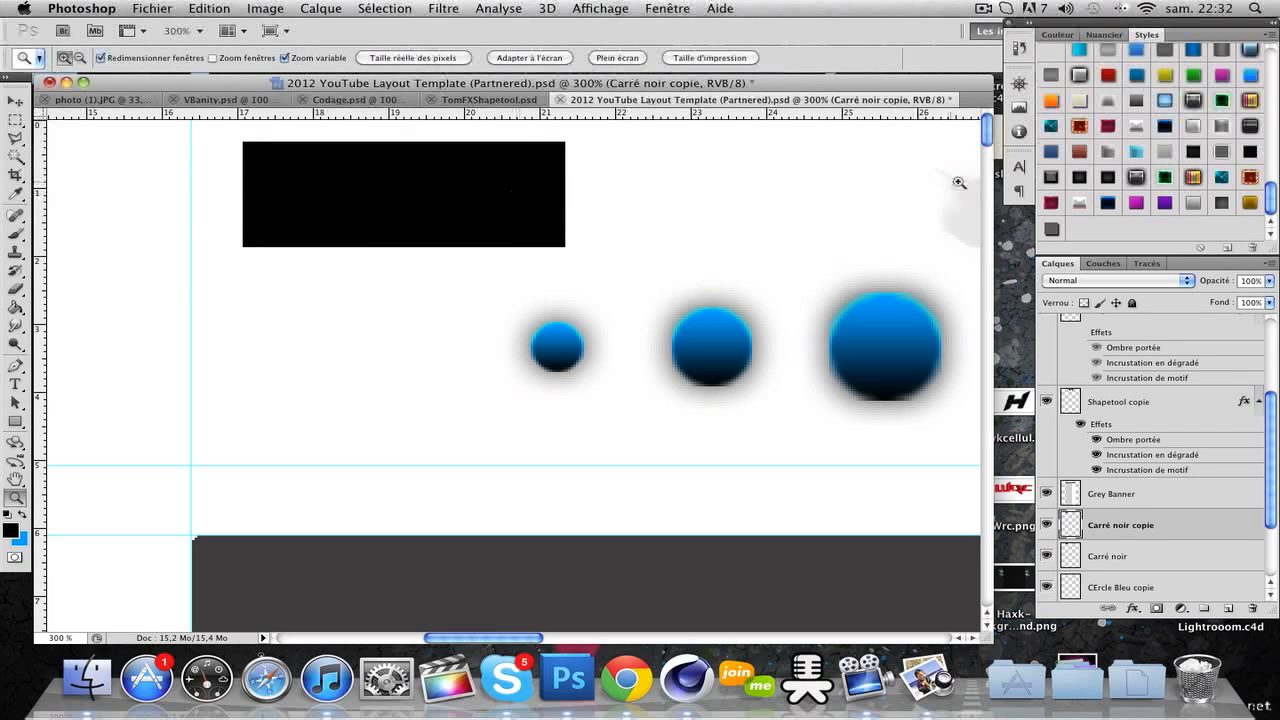
Swap the foreground and background colors and fill the smaller rectangle copy with blue
{"action": "left_click", "coordinate": [16, 307]}
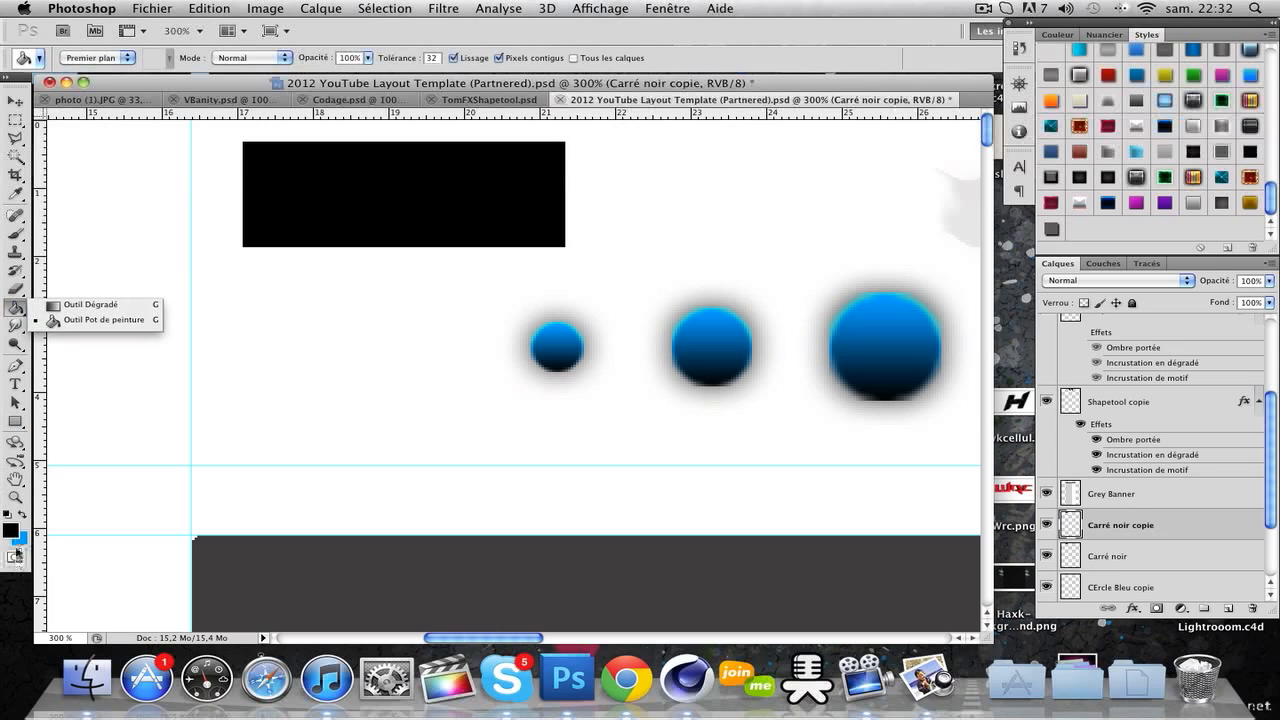
{"action": "key", "text": "x"}
{"action": "left_click", "coordinate": [350, 195]}
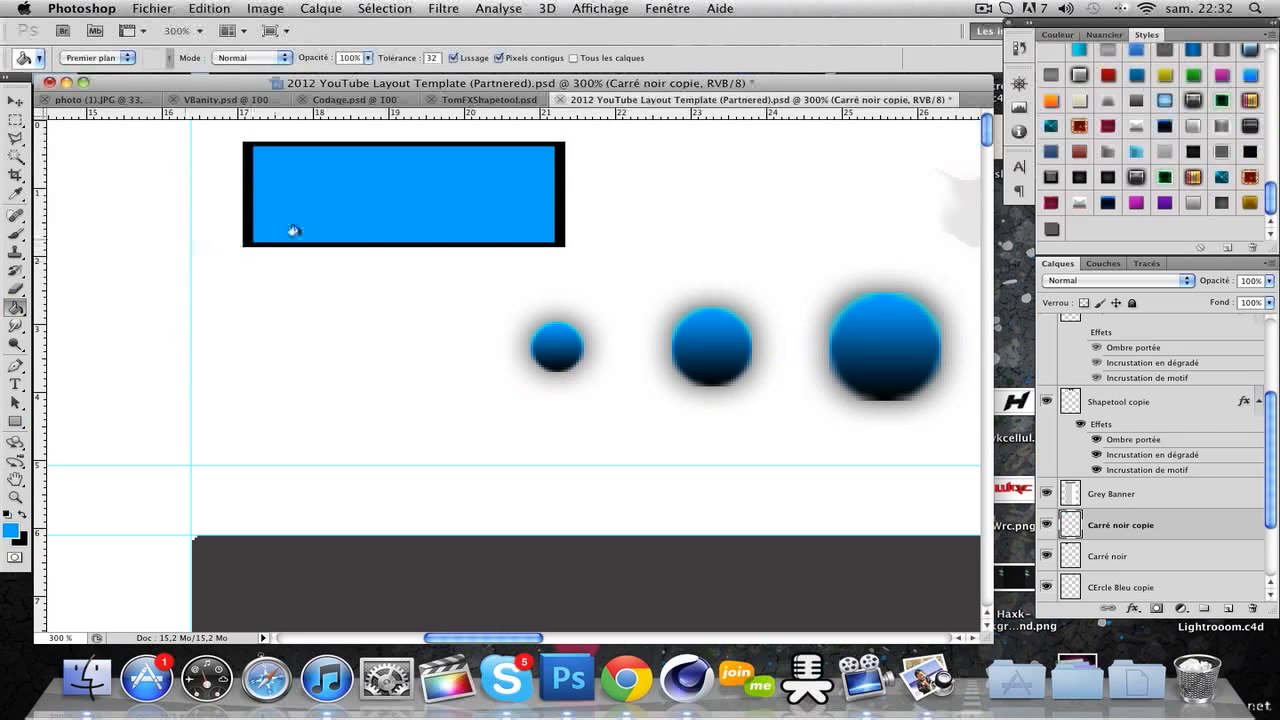
Stretch the blue rectangle slightly wider on both sides to narrow the black side borders
{"action": "key", "text": "super+t"}
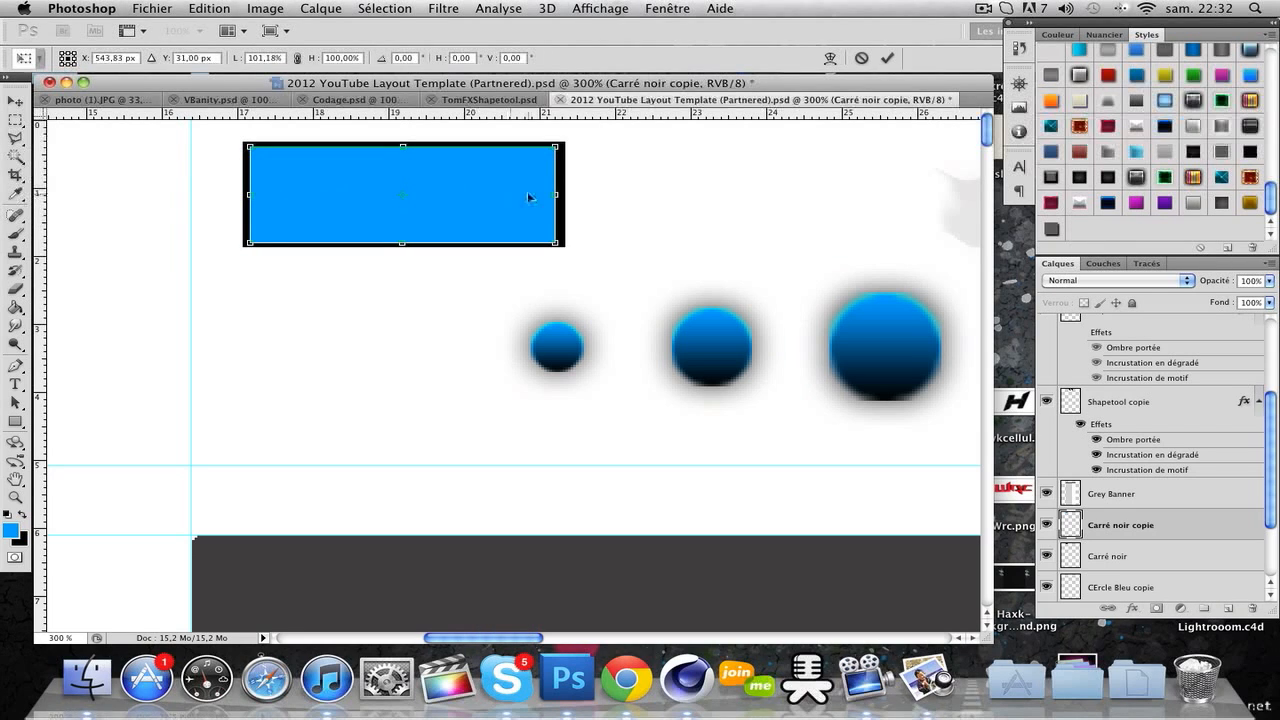
{"action": "left_click_drag", "start_coordinate": [557, 193], "coordinate": [559, 194]}
{"action": "key", "text": "Return"}
{"action": "key", "text": "g"}
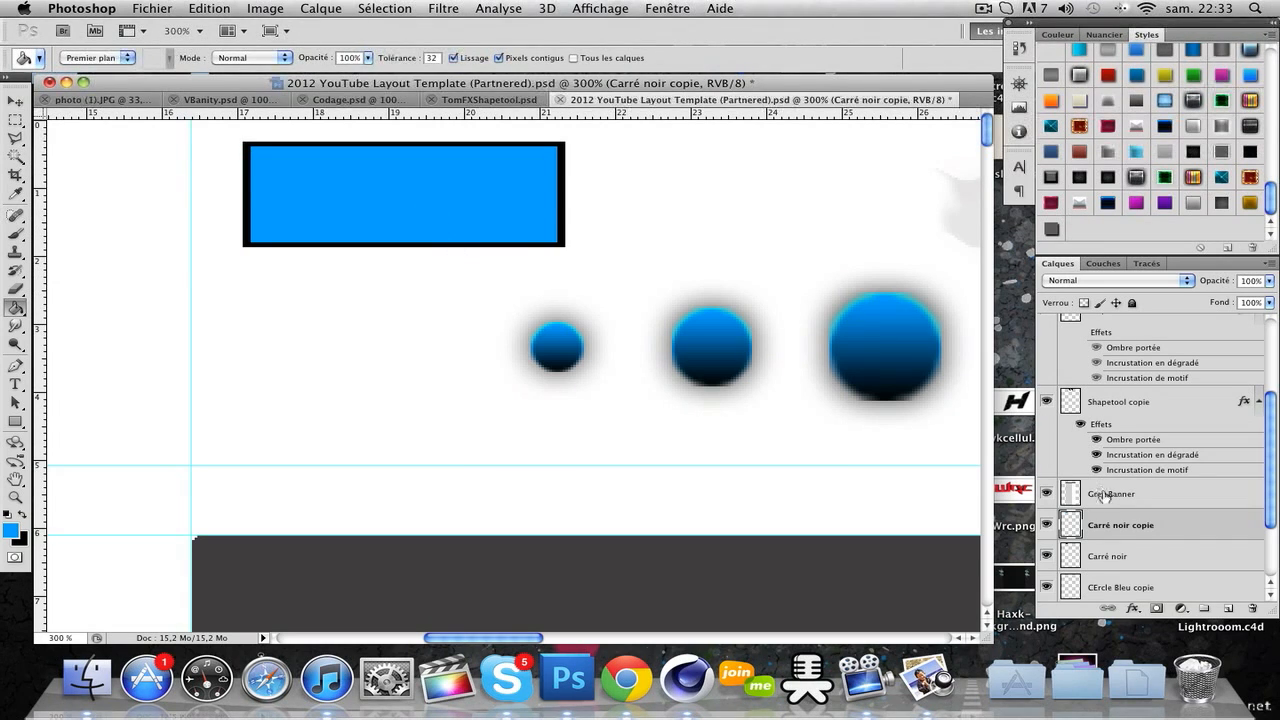
Add a drop shadow to the Carré noir layer with global light off and the angle set to 127°
{"action": "scroll", "coordinate": [1148, 538], "scroll_direction": "down", "scroll_amount": 3}
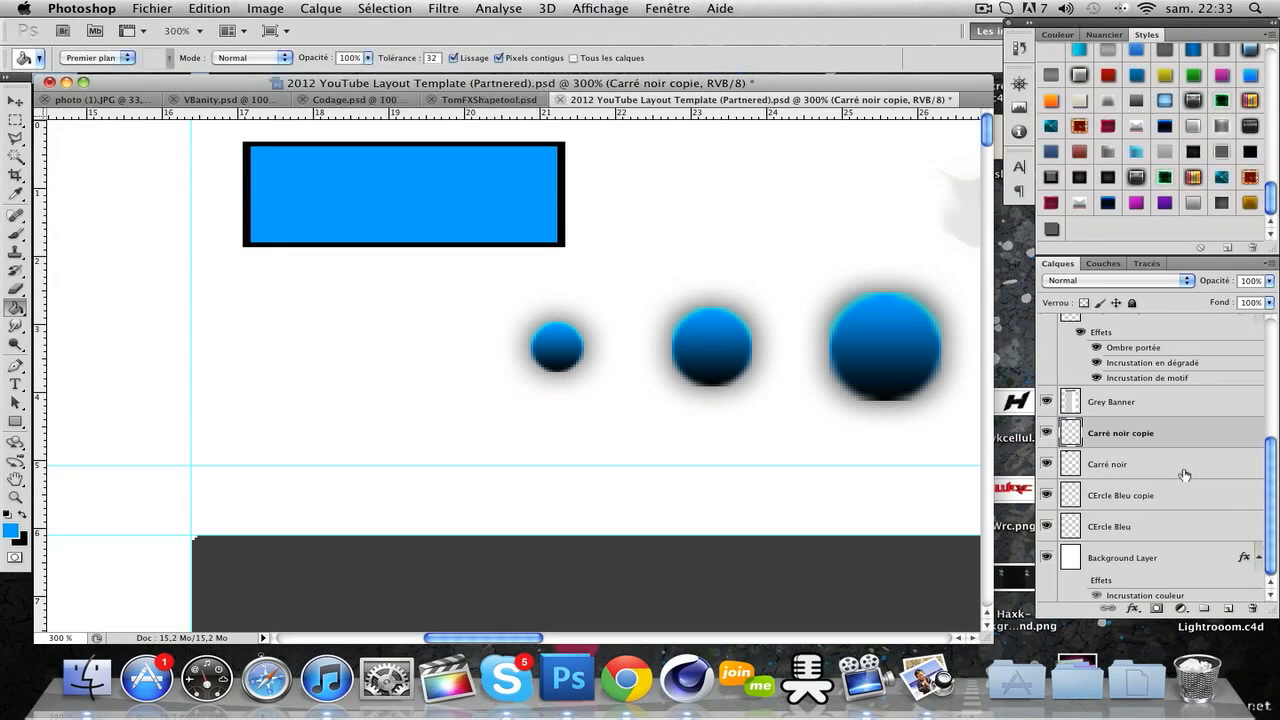
{"action": "double_click", "coordinate": [1181, 468]}
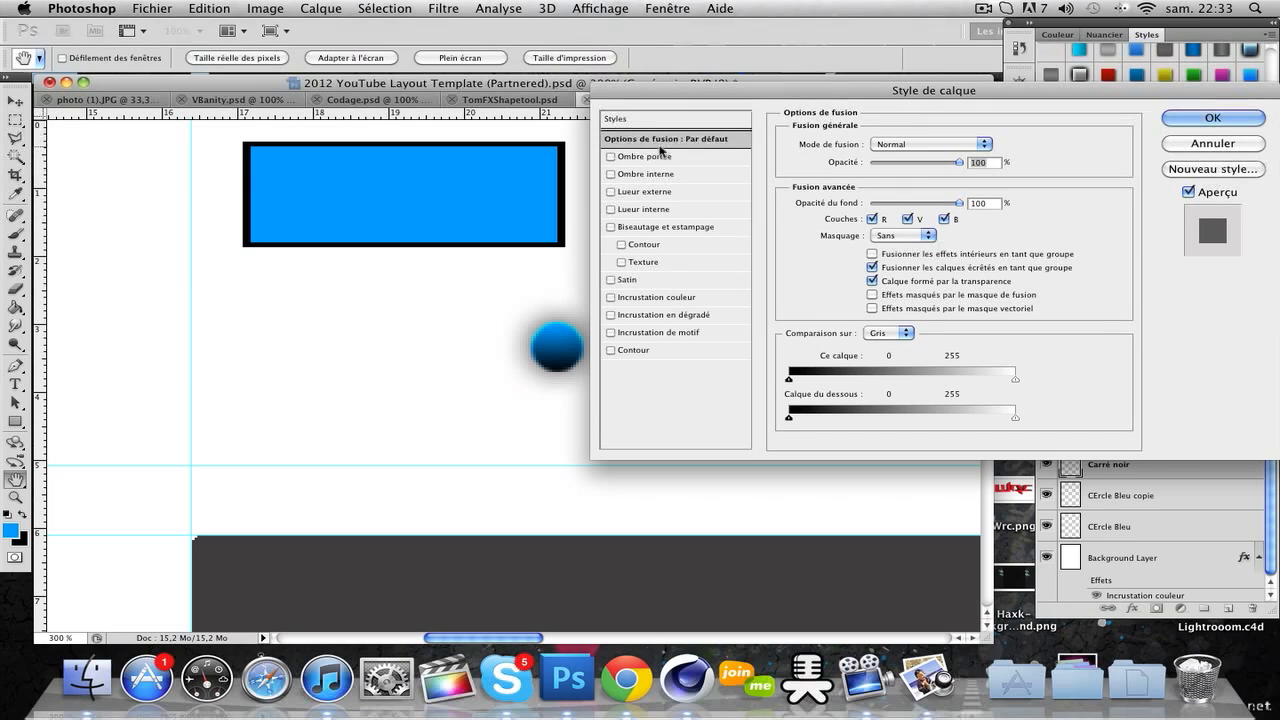
{"action": "left_click", "coordinate": [610, 157]}
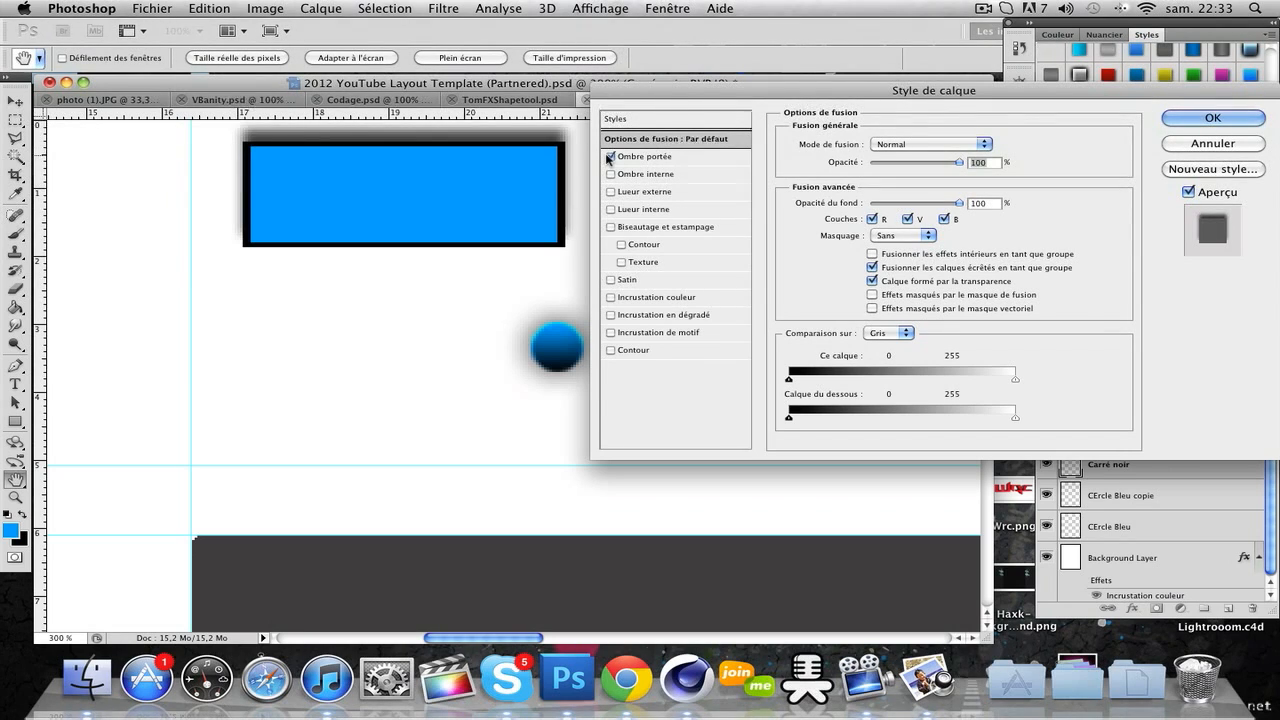
{"action": "left_click", "coordinate": [627, 158]}
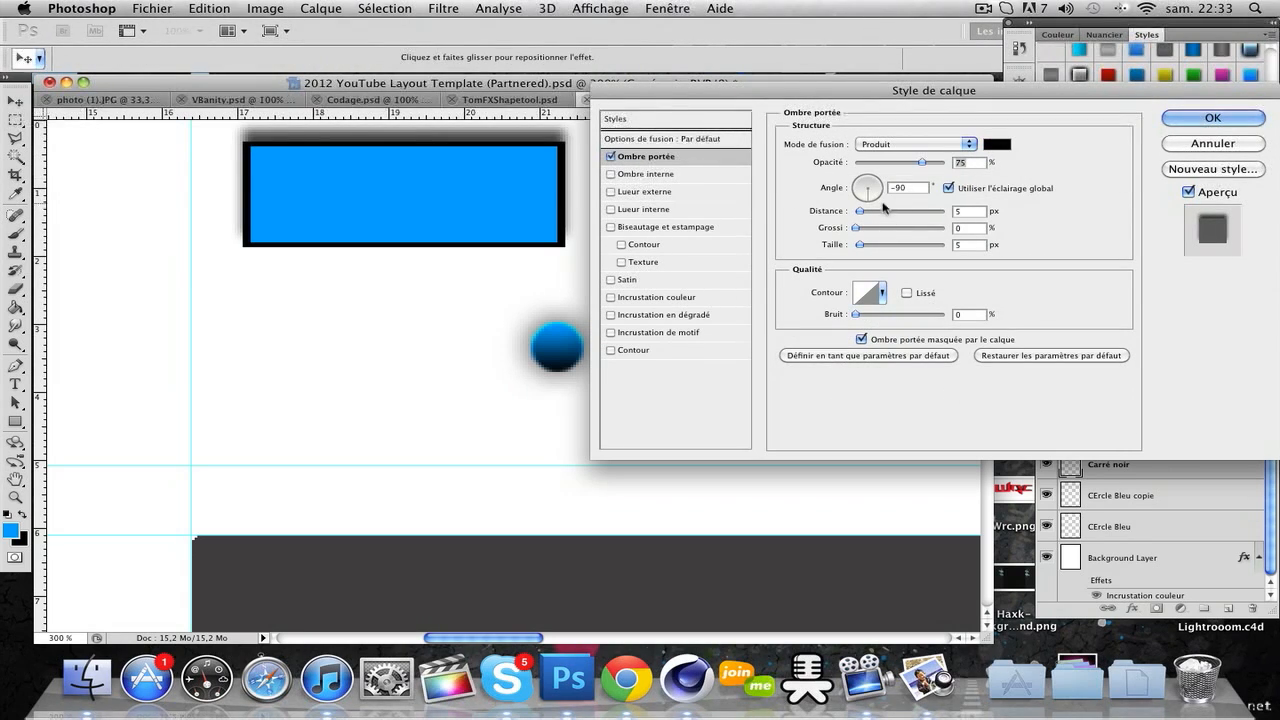
{"action": "left_click", "coordinate": [949, 188]}
{"action": "left_click", "coordinate": [950, 188]}
{"action": "left_click", "coordinate": [950, 188]}
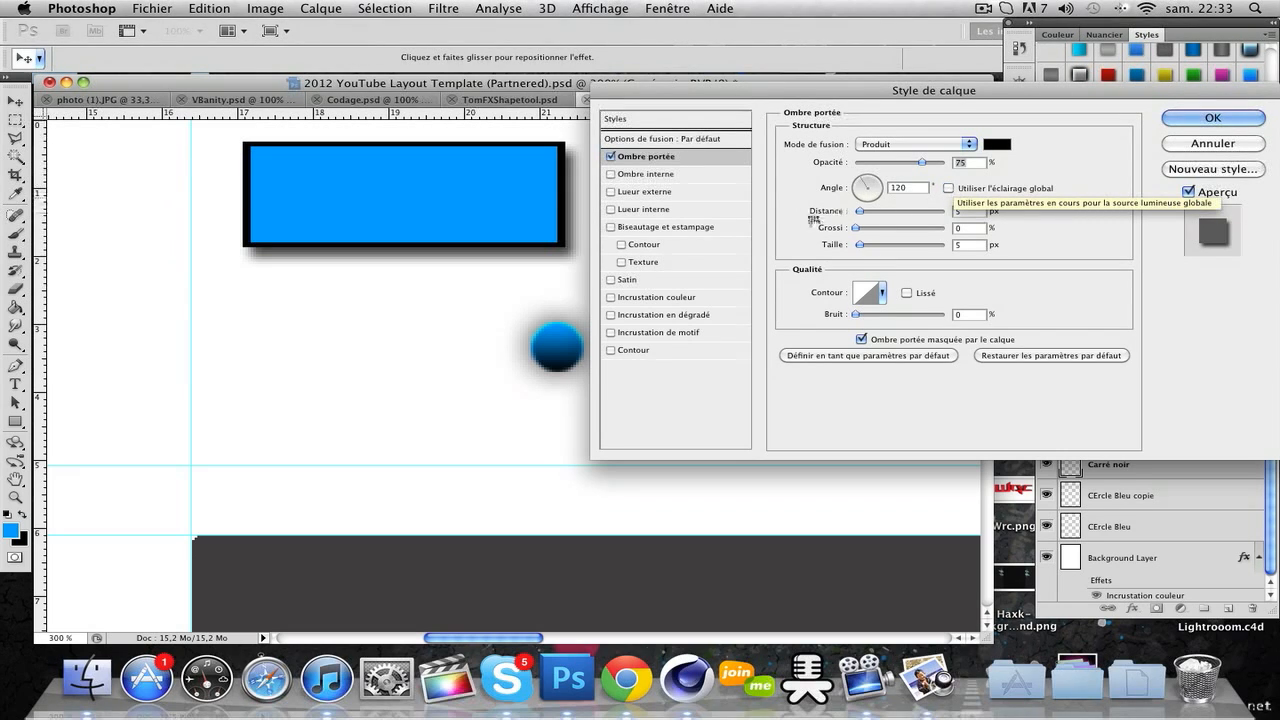
{"action": "left_click_drag", "start_coordinate": [860, 192], "coordinate": [866, 188]}
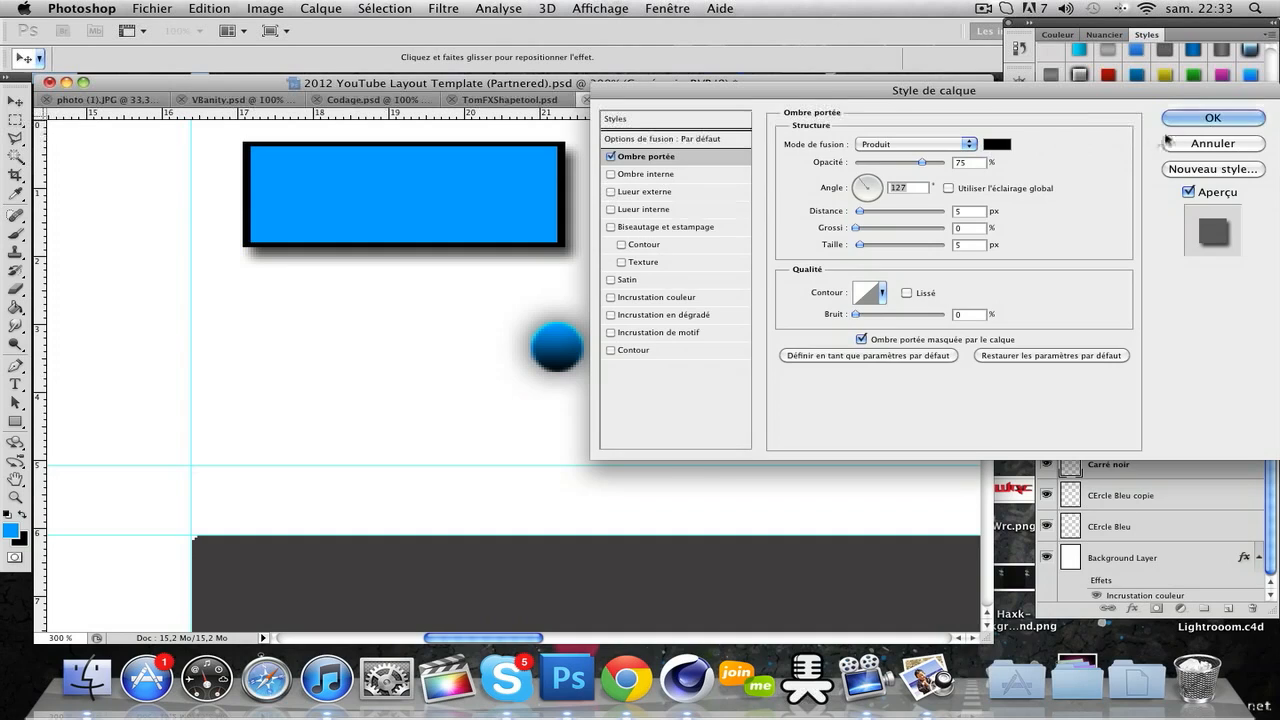
{"action": "left_click", "coordinate": [1196, 124]}
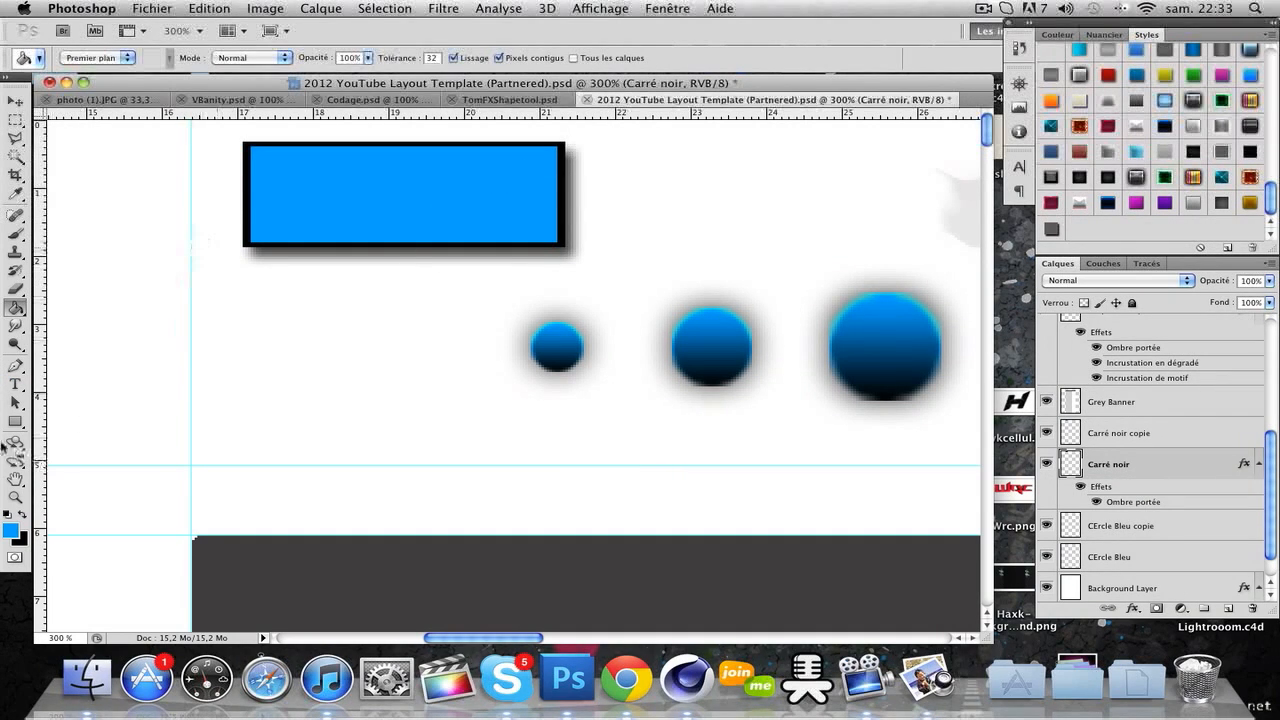
Add the text "TOMFx" in Code Light 16.38 pt over the blue rectangle
{"action": "left_click", "coordinate": [15, 384]}
{"action": "left_click", "coordinate": [288, 196]}
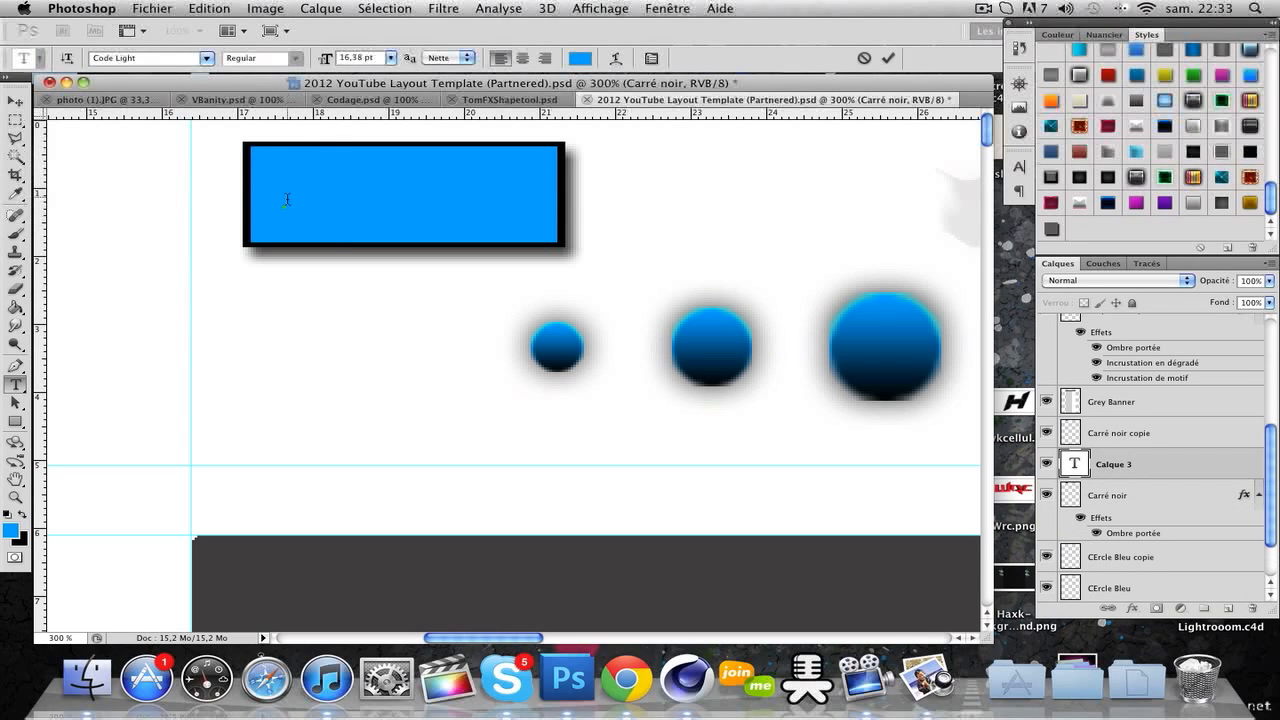
{"action": "type", "text": "te"}
{"action": "left_click", "coordinate": [1122, 470]}
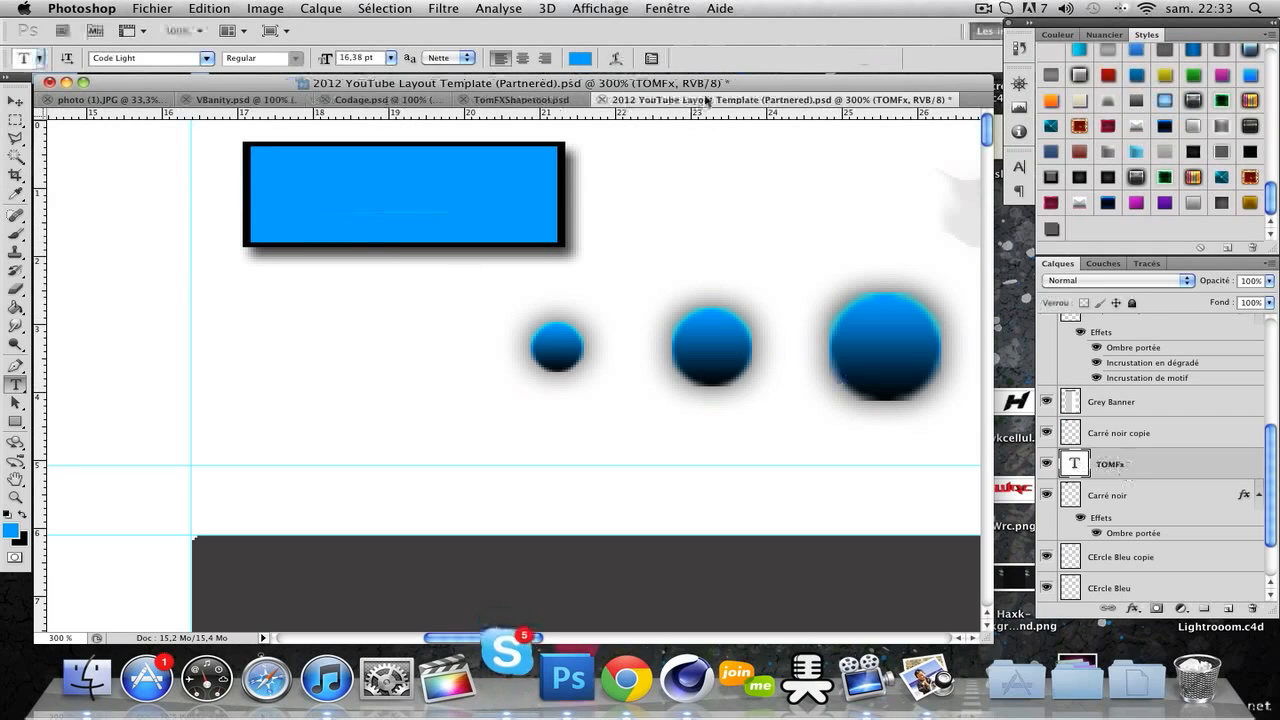
Set the color of the TOMFx text to white (ffffff)
{"action": "left_click", "coordinate": [426, 206]}
{"action": "left_click_drag", "start_coordinate": [447, 196], "coordinate": [195, 192]}
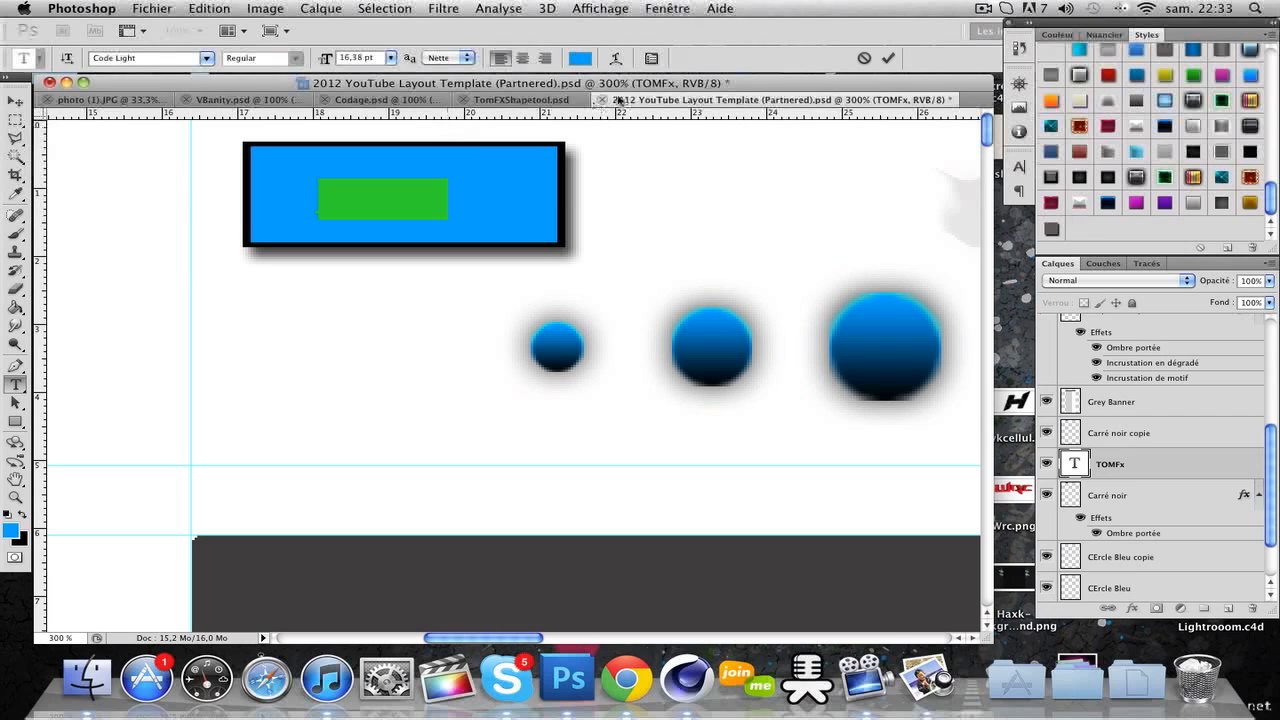
{"action": "left_click", "coordinate": [580, 58]}
{"action": "left_click", "coordinate": [560, 271]}
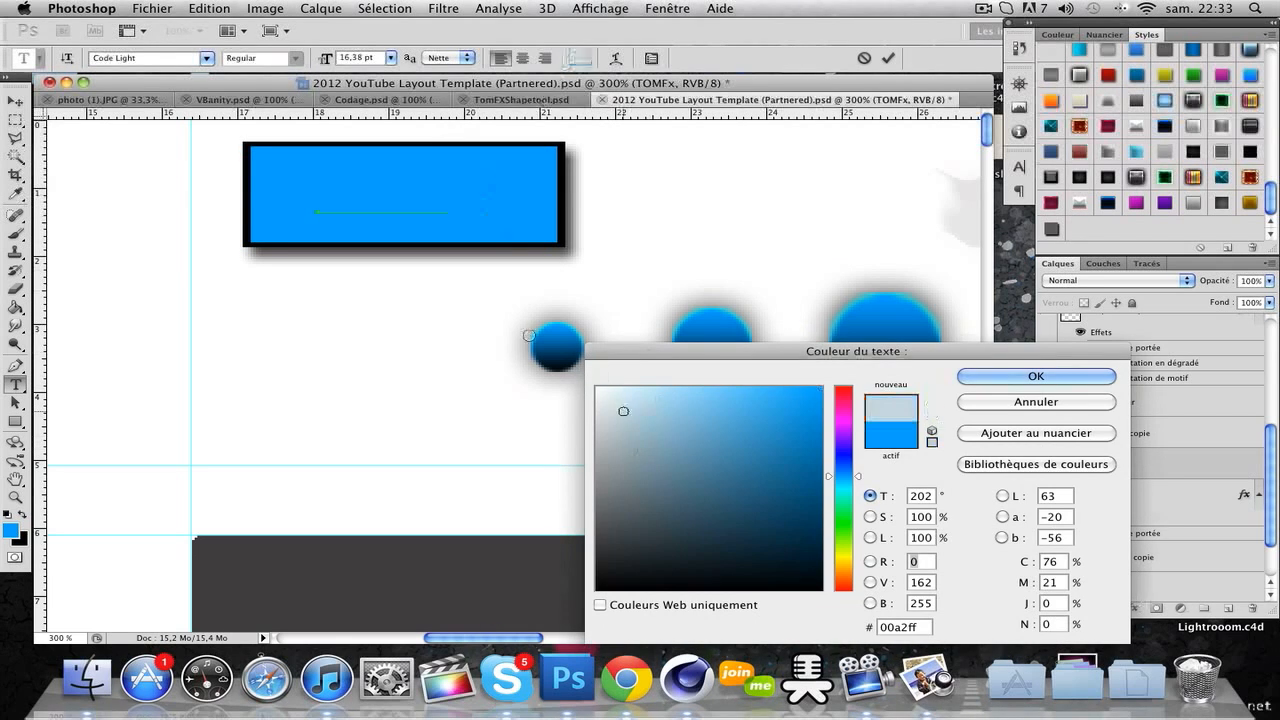
{"action": "left_click", "coordinate": [978, 402]}
{"action": "left_click", "coordinate": [431, 207]}
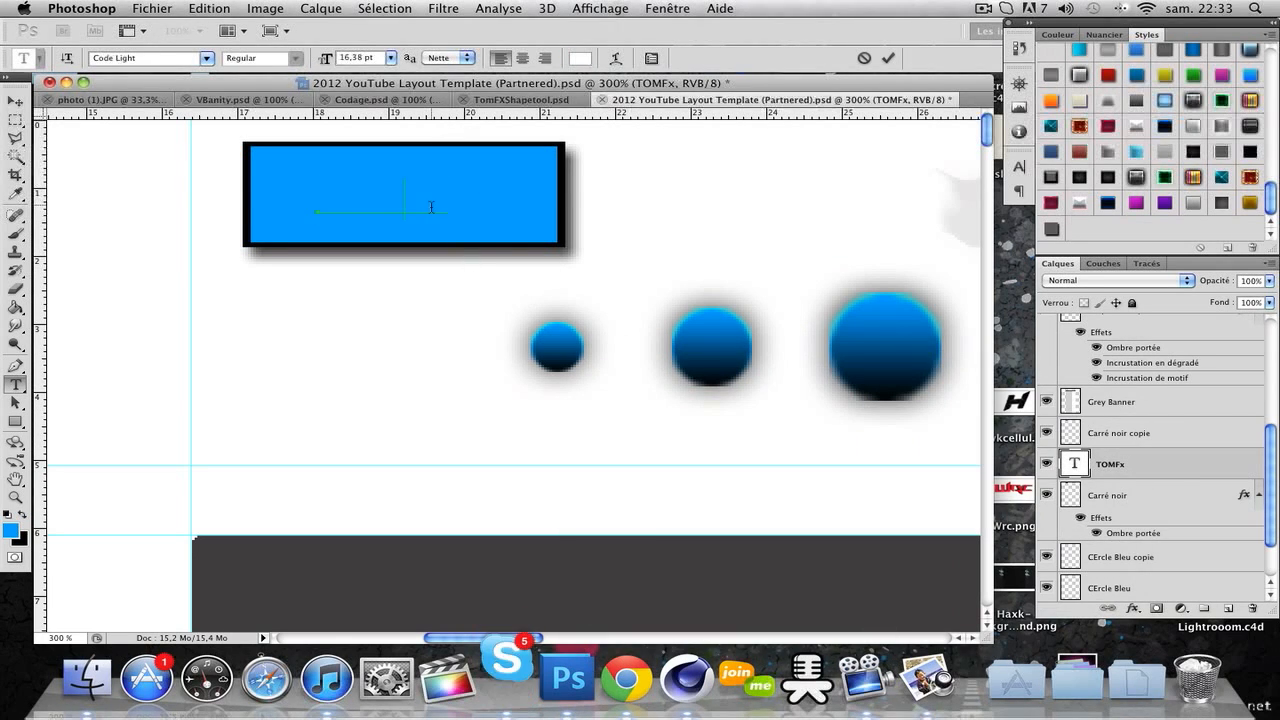
{"action": "left_click_drag", "start_coordinate": [436, 206], "coordinate": [264, 205]}
{"action": "left_click", "coordinate": [579, 59]}
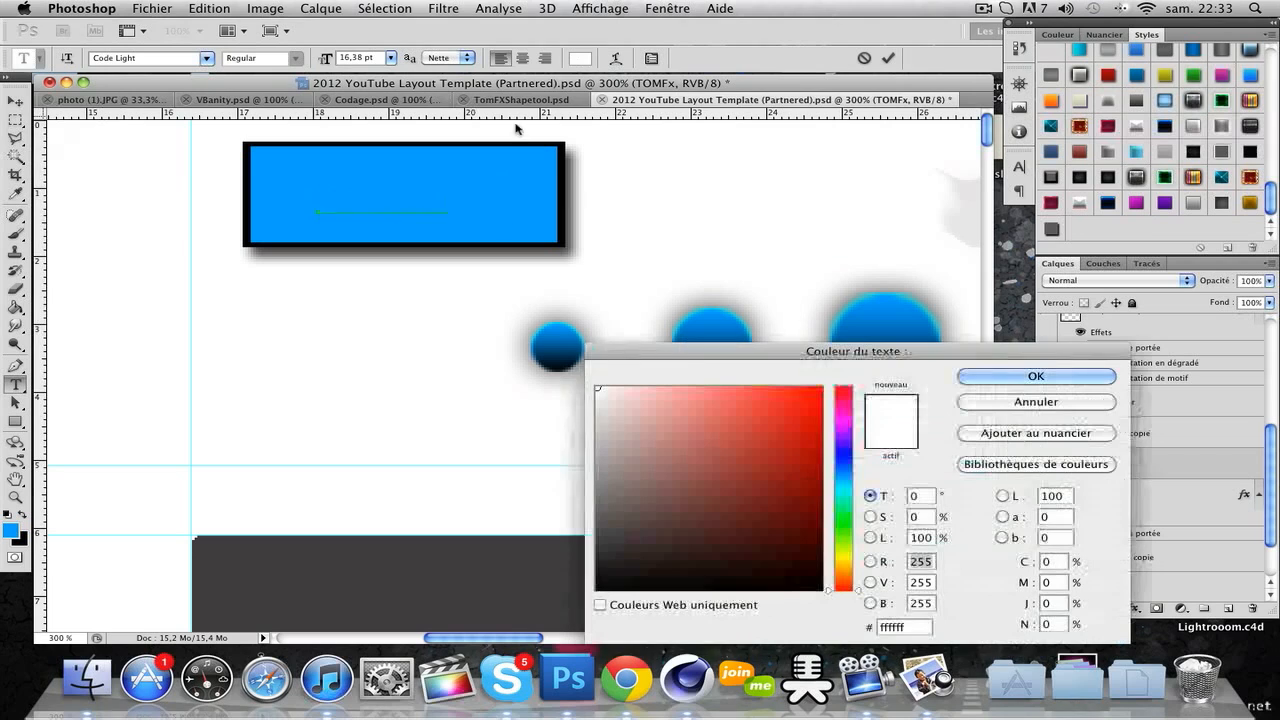
{"action": "left_click", "coordinate": [597, 397]}
{"action": "left_click", "coordinate": [1036, 376]}
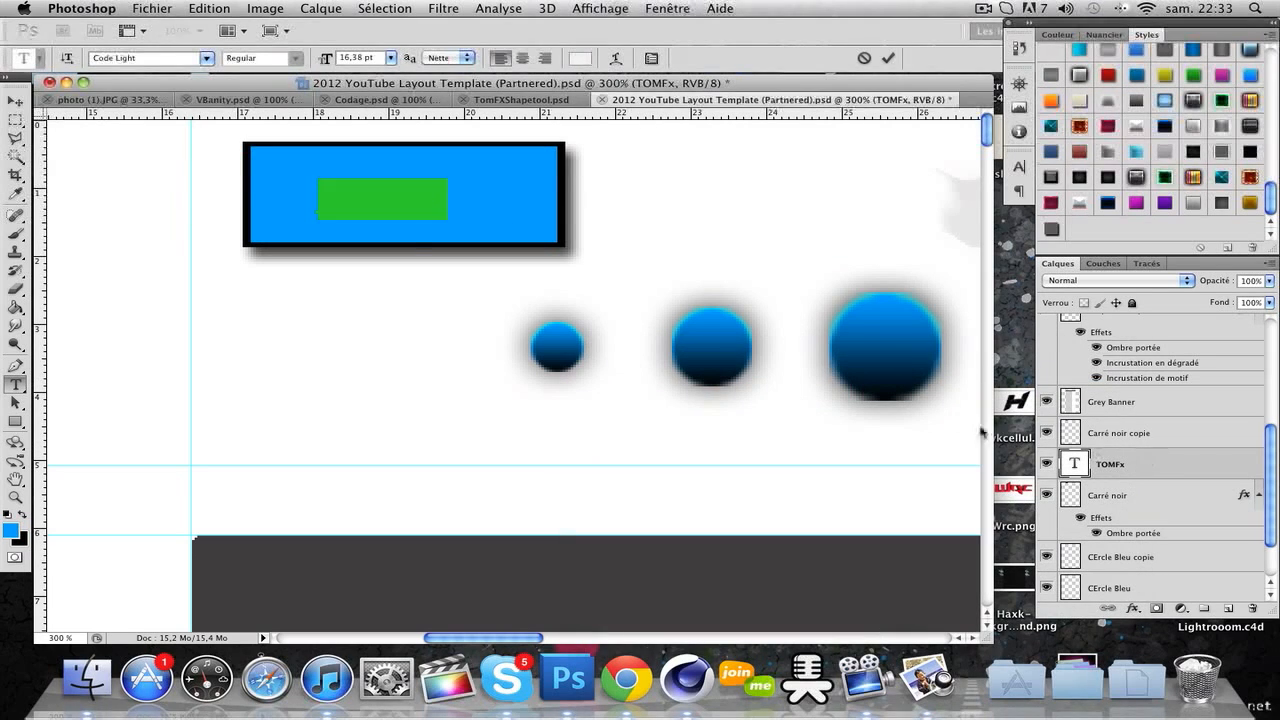
Move the TOMFx text layer above the Carré noir copie layer
{"action": "left_click", "coordinate": [385, 205]}
{"action": "left_click", "coordinate": [1146, 463]}
{"action": "left_click_drag", "start_coordinate": [1146, 476], "coordinate": [1151, 432]}
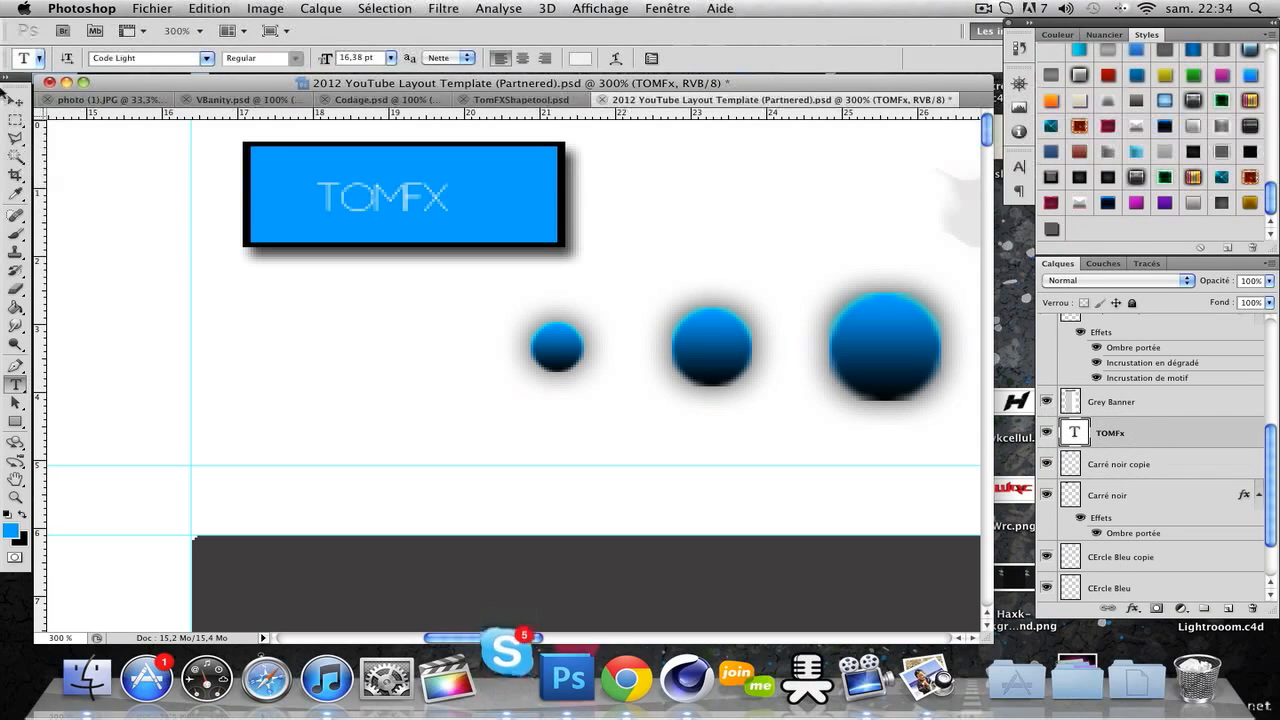
Enlarge the TOMFx text to nearly fill the blue rectangle and center it inside
{"action": "left_click", "coordinate": [14, 101]}
{"action": "left_click_drag", "start_coordinate": [379, 212], "coordinate": [393, 222]}
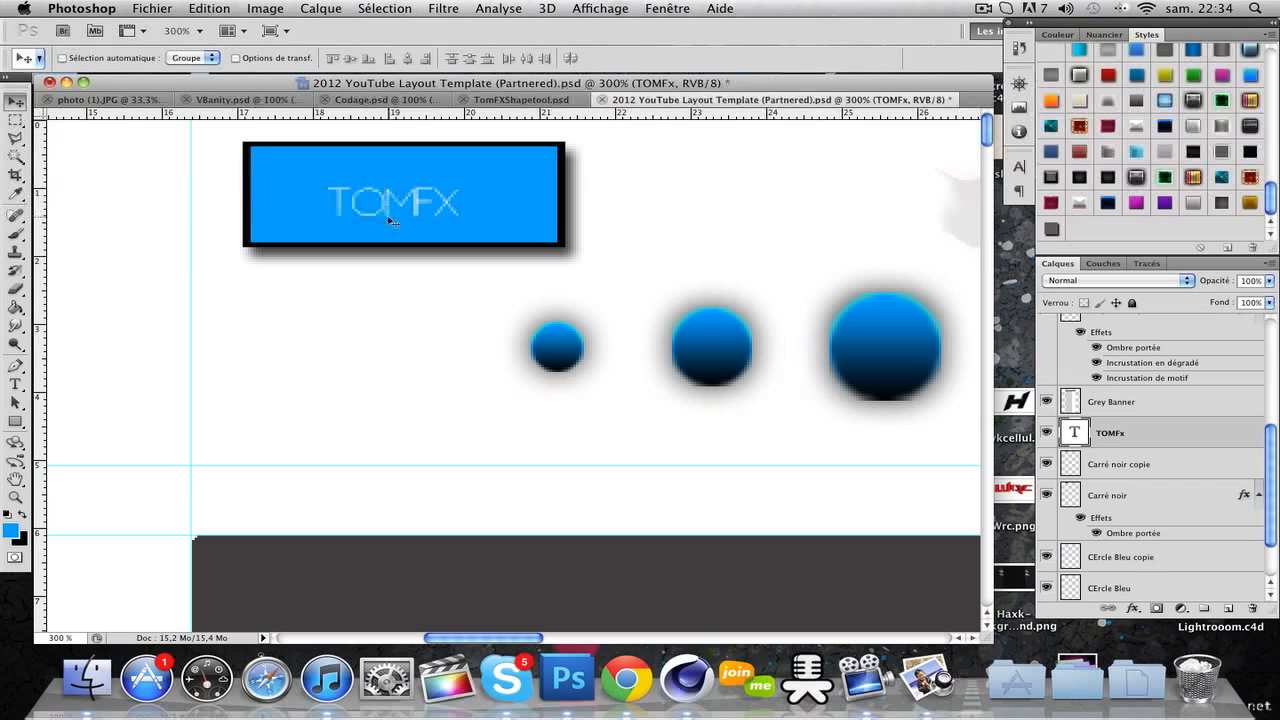
{"action": "key", "text": "ctrl+t"}
{"action": "left_click_drag", "start_coordinate": [461, 183], "coordinate": [526, 177]}
{"action": "left_click_drag", "start_coordinate": [491, 224], "coordinate": [497, 216]}
{"action": "key", "text": "Return"}
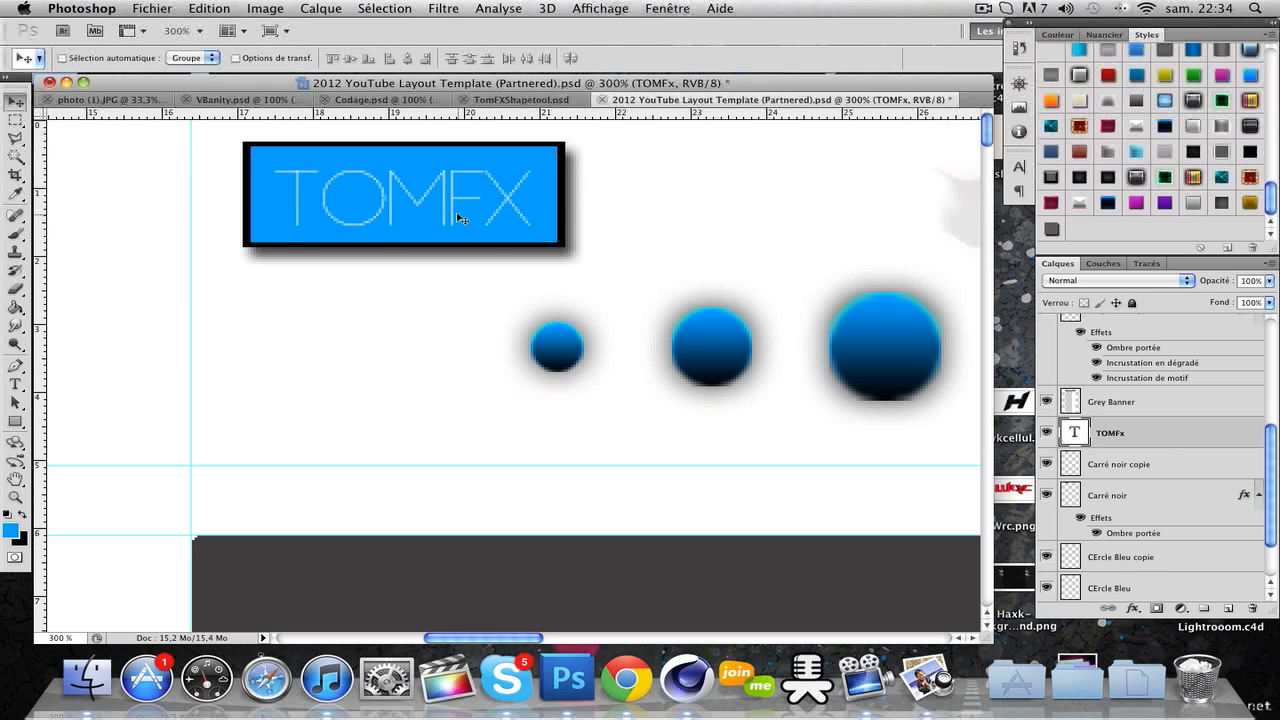
{"action": "key", "text": "Right"}
{"action": "left_click_drag", "start_coordinate": [454, 216], "coordinate": [455, 213]}
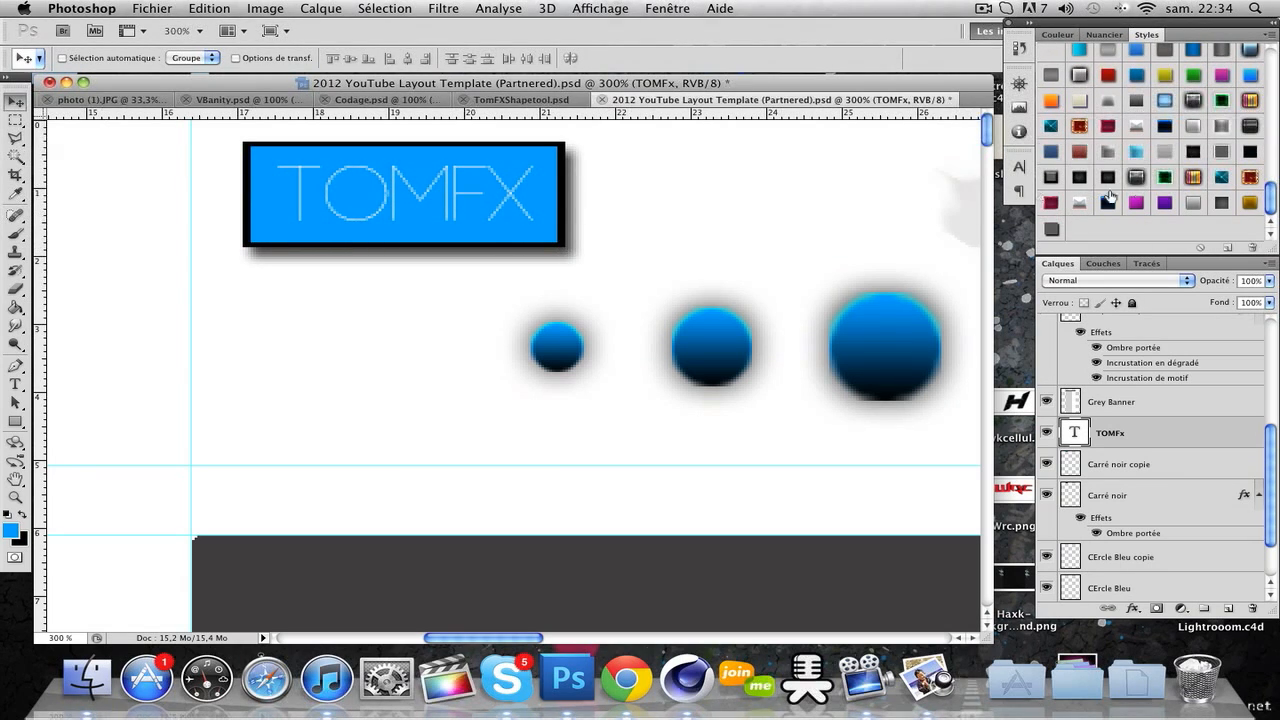
Try several preset layer styles on the TOMFx text and clear the applied style
{"action": "scroll", "coordinate": [1110, 198], "scroll_direction": "up", "scroll_amount": 10}
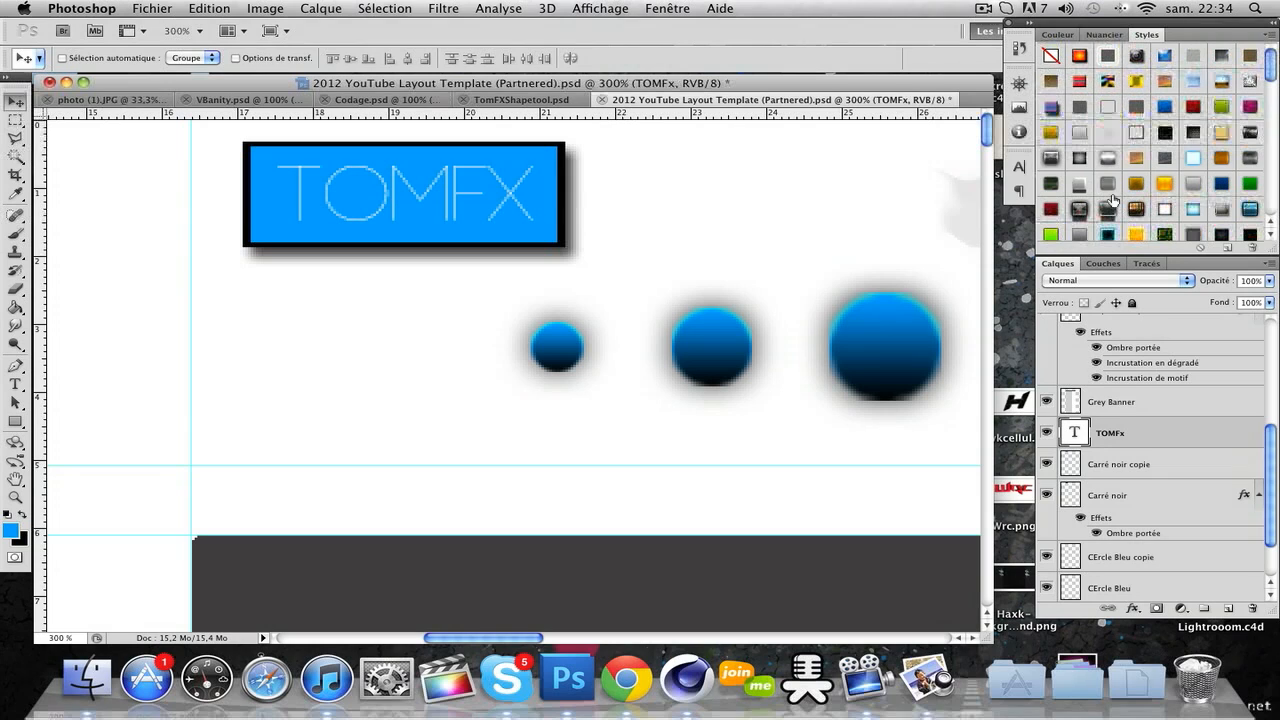
{"action": "left_click", "coordinate": [1165, 133]}
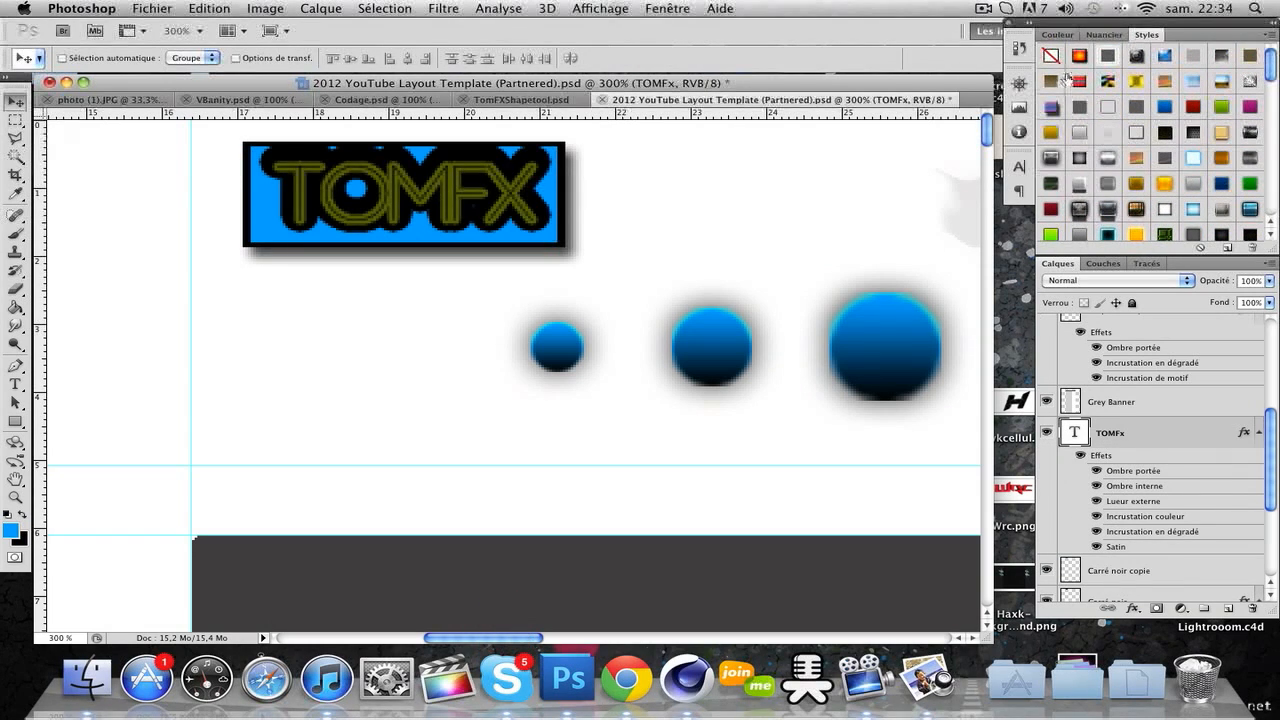
{"action": "left_click", "coordinate": [1050, 56]}
{"action": "left_click", "coordinate": [1108, 132]}
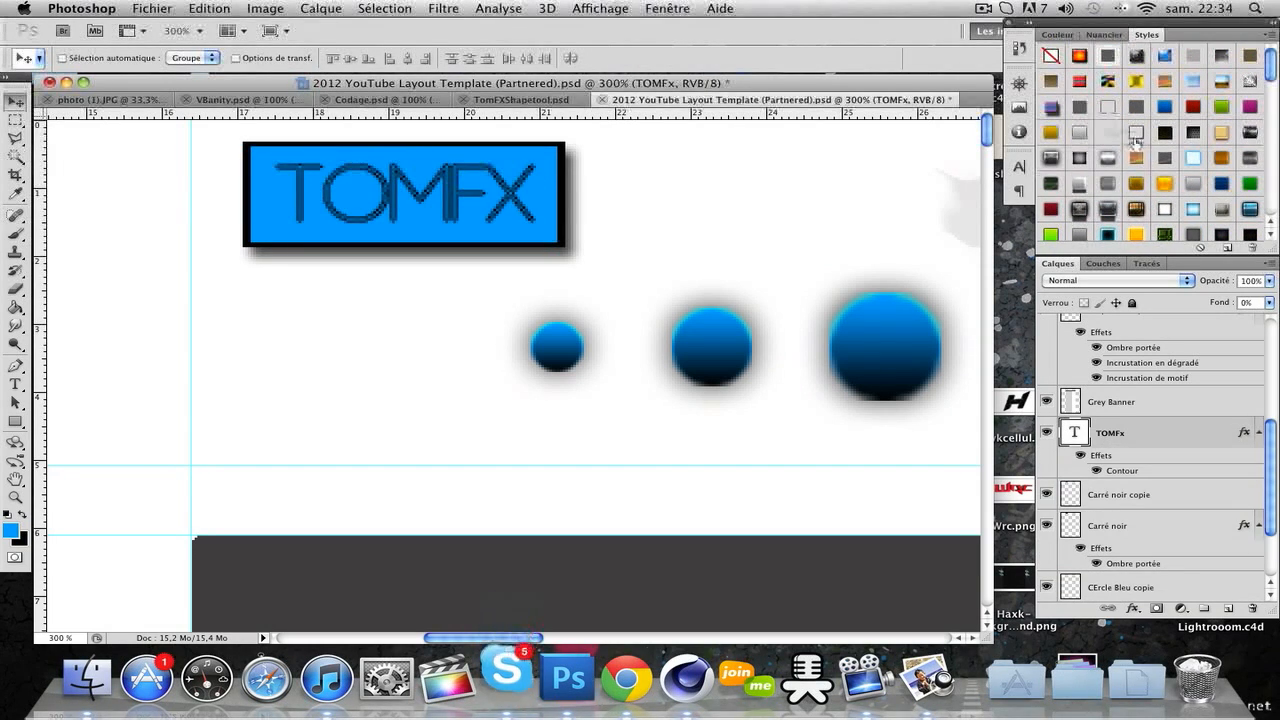
{"action": "left_click", "coordinate": [1134, 140]}
{"action": "left_click", "coordinate": [1050, 56]}
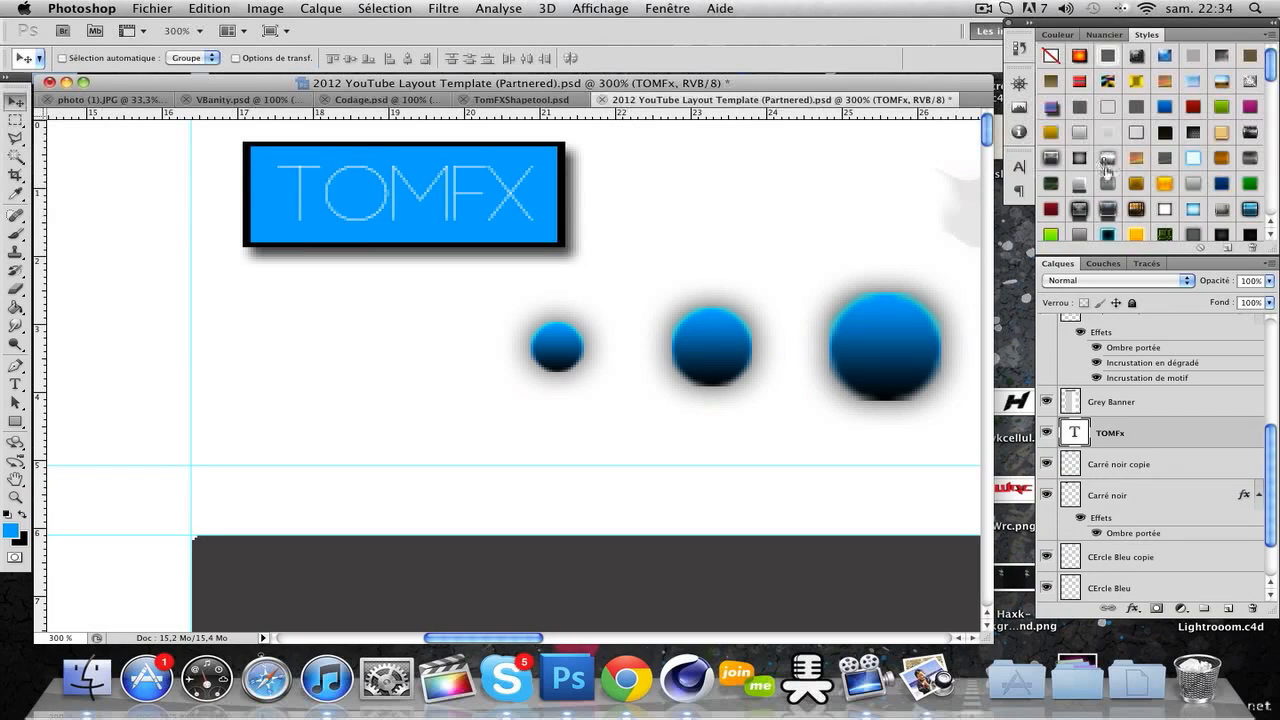
{"action": "scroll", "coordinate": [1107, 170], "scroll_direction": "down", "scroll_amount": 1}
{"action": "left_click", "coordinate": [1222, 213]}
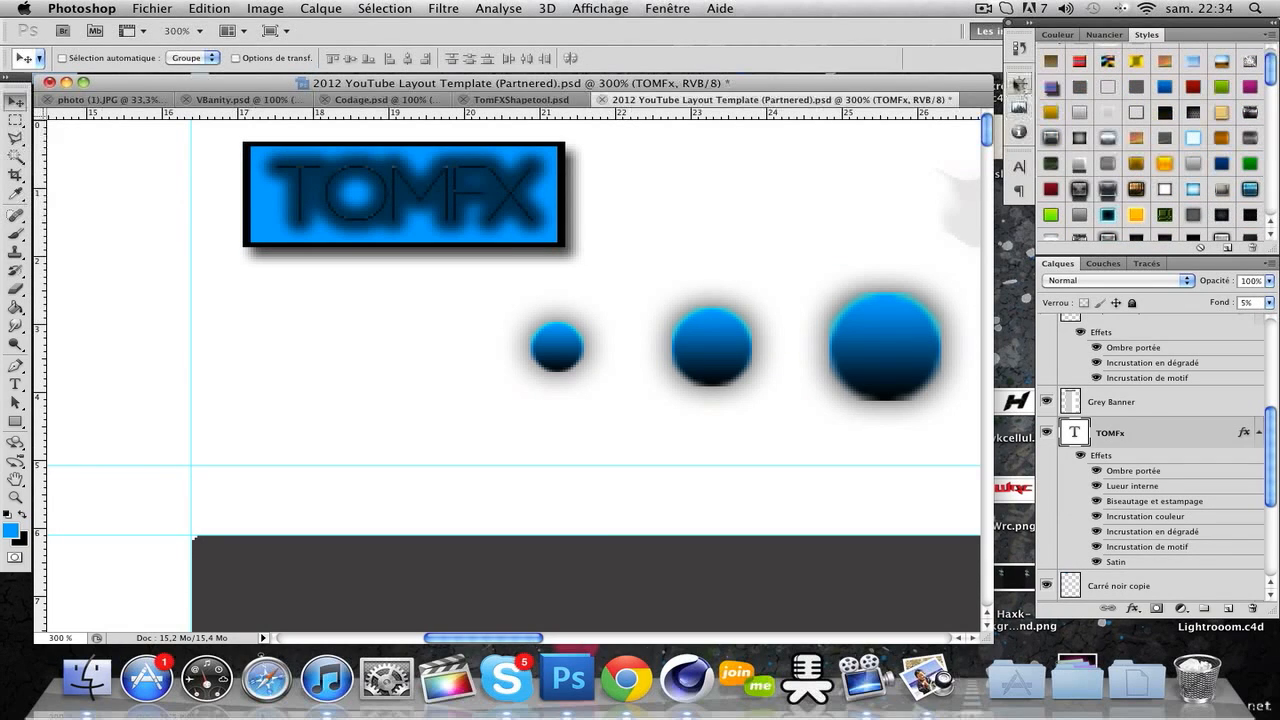
{"action": "scroll", "coordinate": [1050, 72], "scroll_direction": "up", "scroll_amount": 1}
{"action": "left_click", "coordinate": [1050, 56]}
{"action": "left_click_drag", "start_coordinate": [1267, 77], "coordinate": [1222, 210]}
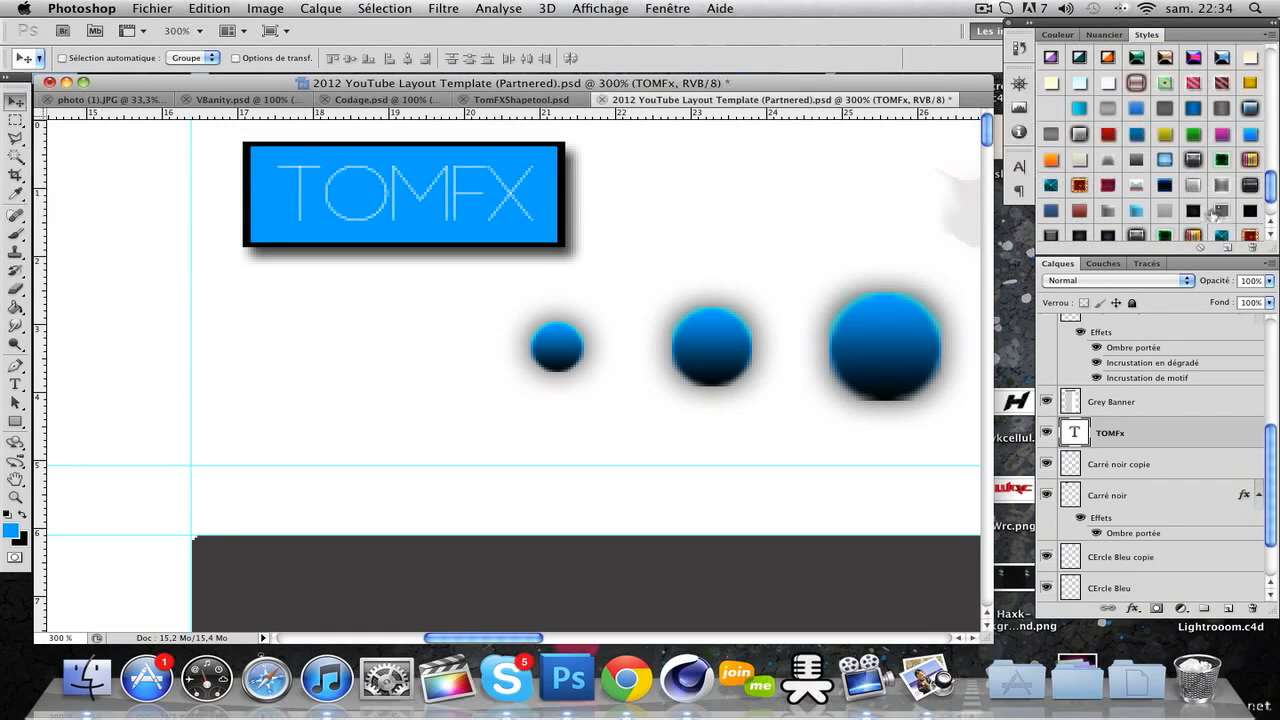
{"action": "left_click", "coordinate": [1102, 213]}
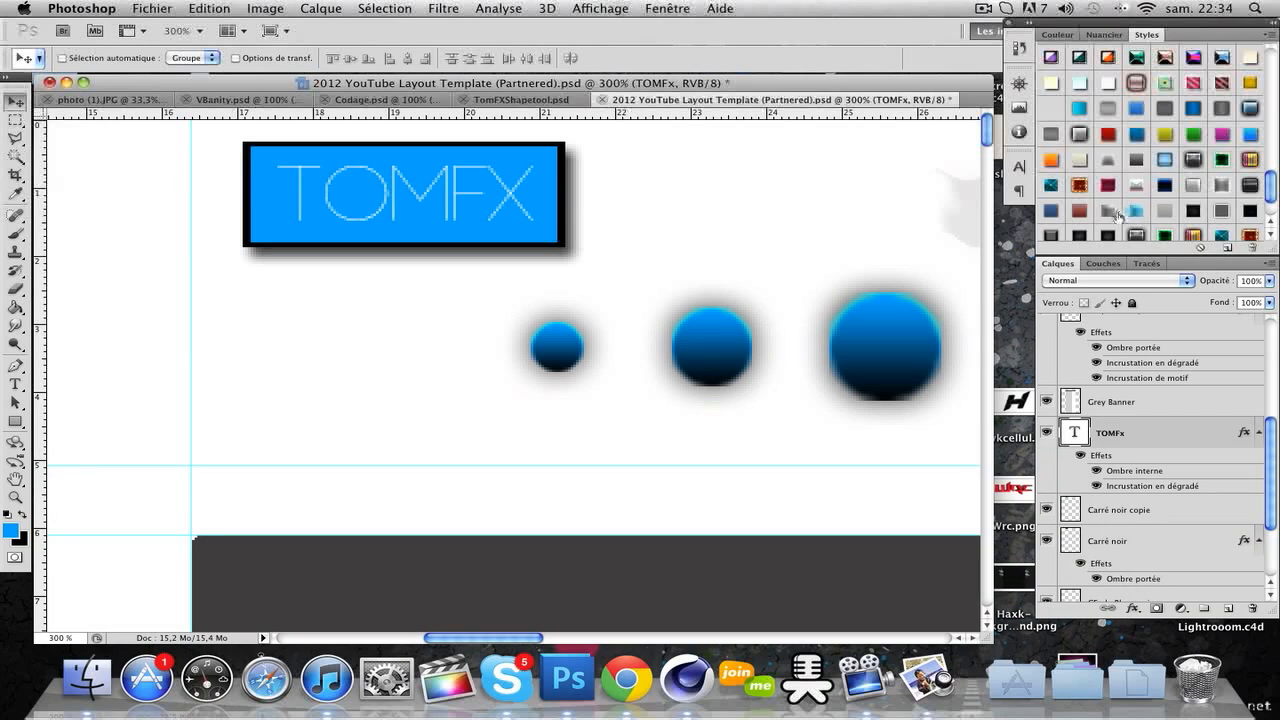
{"action": "left_click", "coordinate": [1054, 215]}
{"action": "left_click", "coordinate": [1055, 233]}
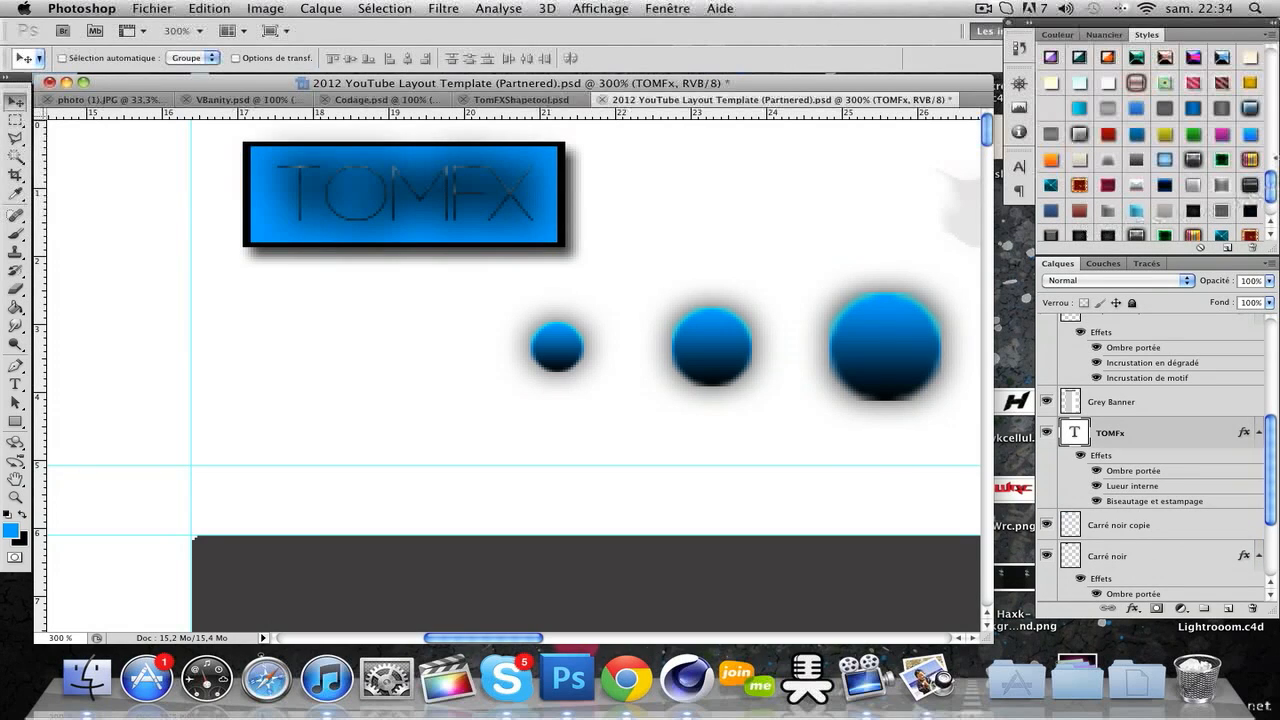
{"action": "scroll", "coordinate": [1268, 190], "scroll_direction": "down", "scroll_amount": 2}
{"action": "left_click", "coordinate": [1250, 189]}
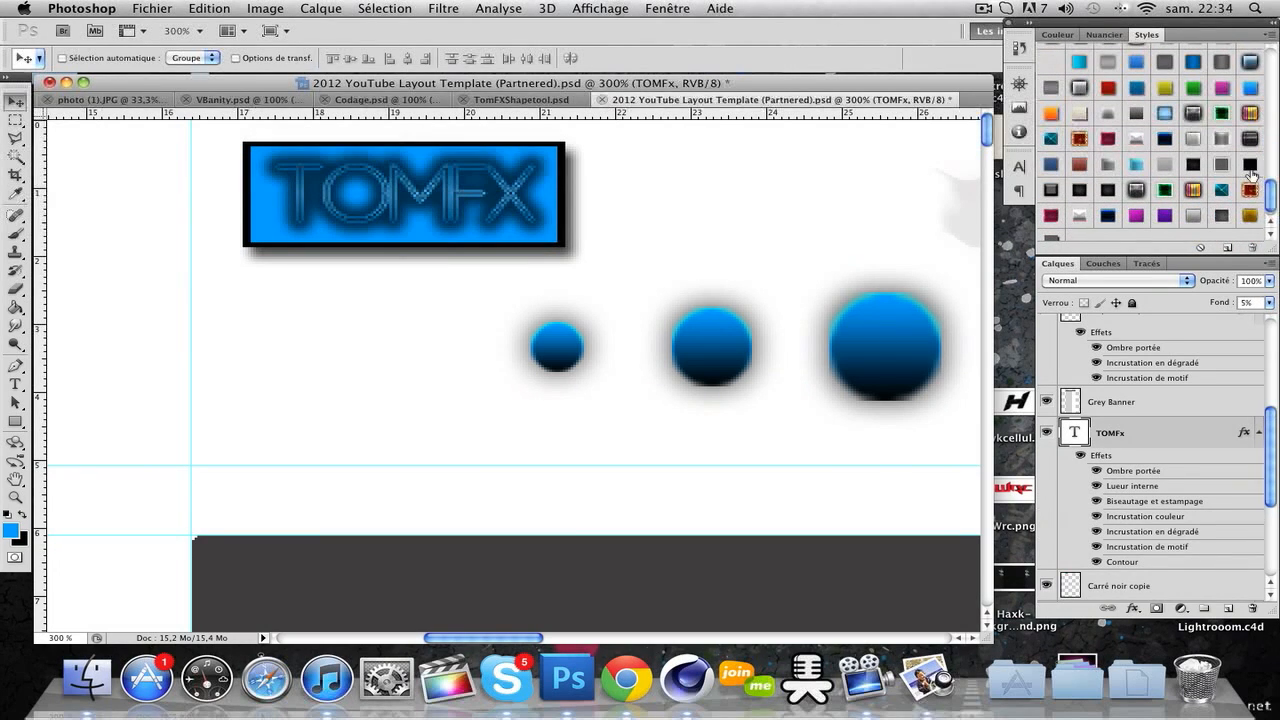
{"action": "scroll", "coordinate": [1266, 183], "scroll_direction": "down", "scroll_amount": 1}
{"action": "left_click", "coordinate": [1221, 203]}
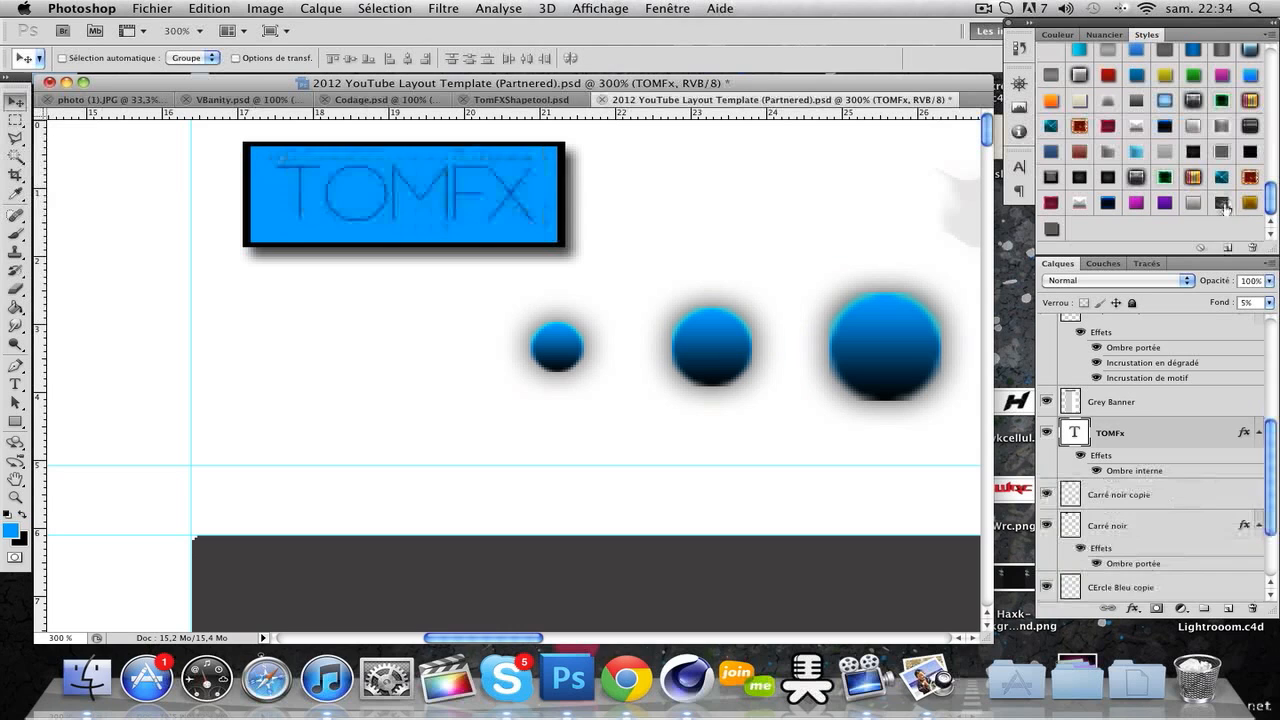
{"action": "scroll", "coordinate": [1050, 76], "scroll_direction": "up", "scroll_amount": 4}
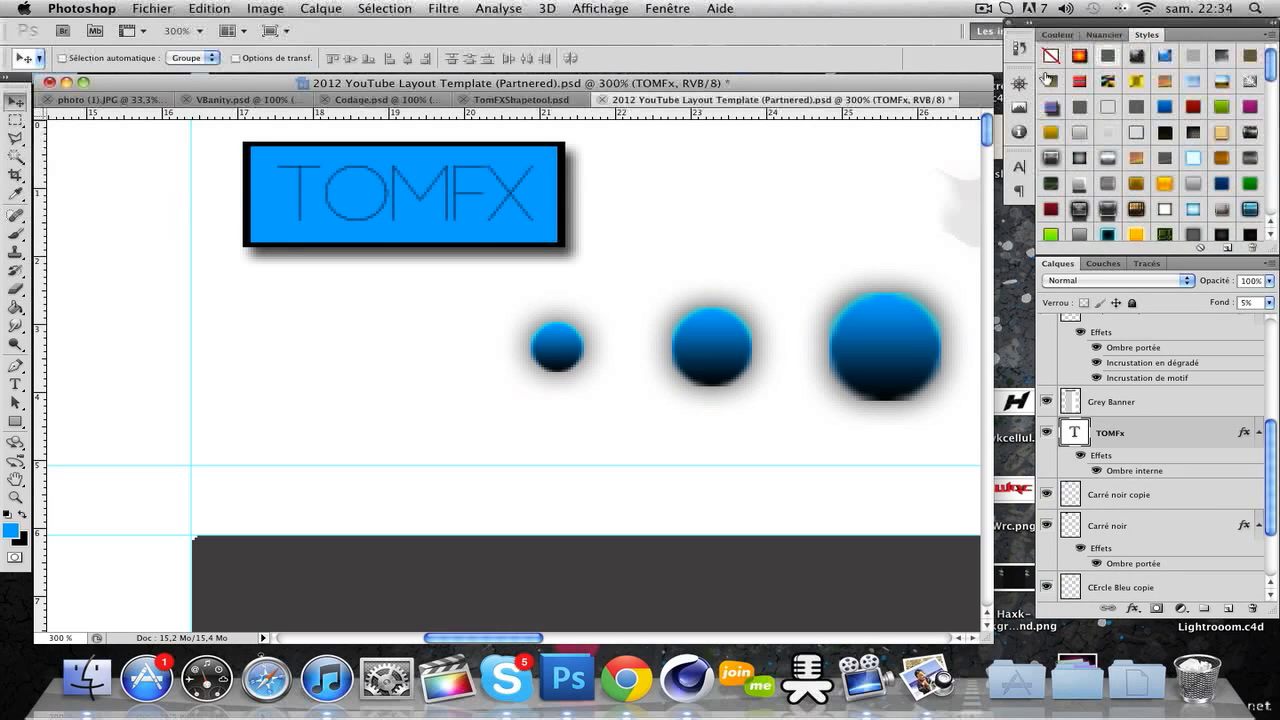
{"action": "left_click", "coordinate": [1051, 57]}
Add a drop shadow to the TOMFx text at a 120° angle with global light turned off
{"action": "double_click", "coordinate": [1180, 435]}
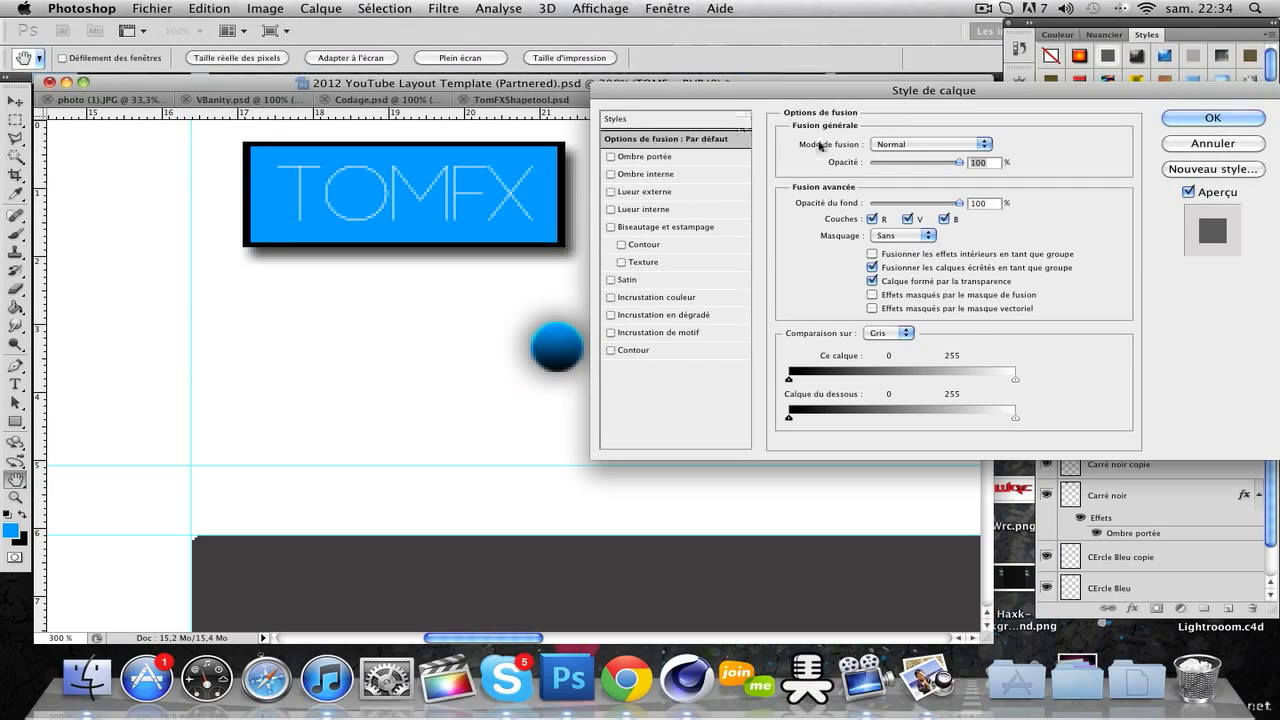
{"action": "left_click", "coordinate": [611, 175]}
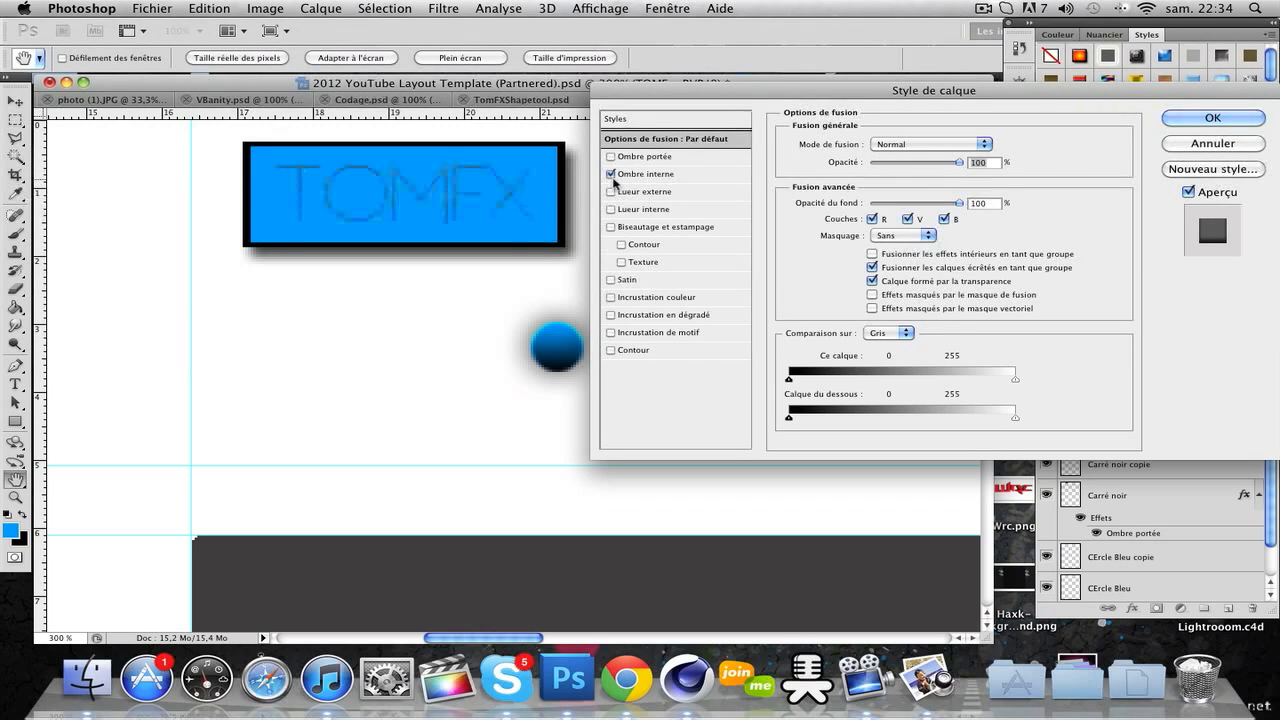
{"action": "left_click", "coordinate": [611, 175]}
{"action": "left_click", "coordinate": [611, 157]}
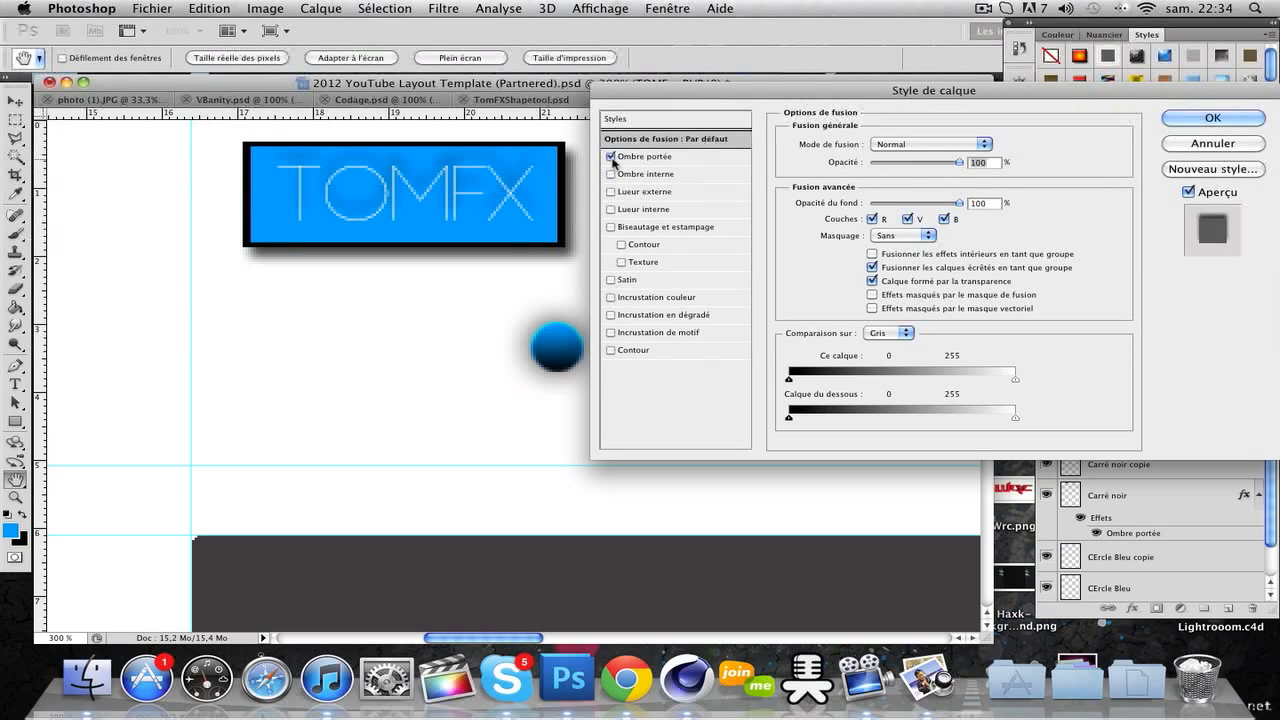
{"action": "left_click", "coordinate": [645, 157]}
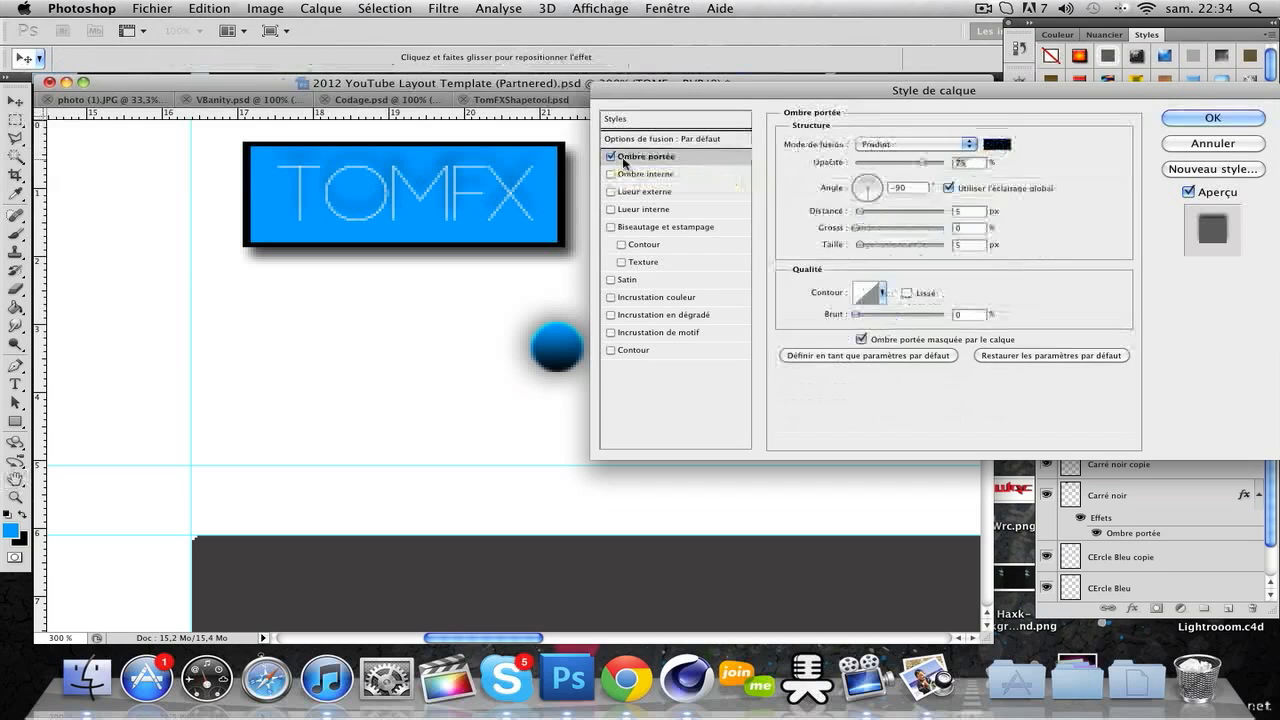
{"action": "left_click", "coordinate": [948, 188]}
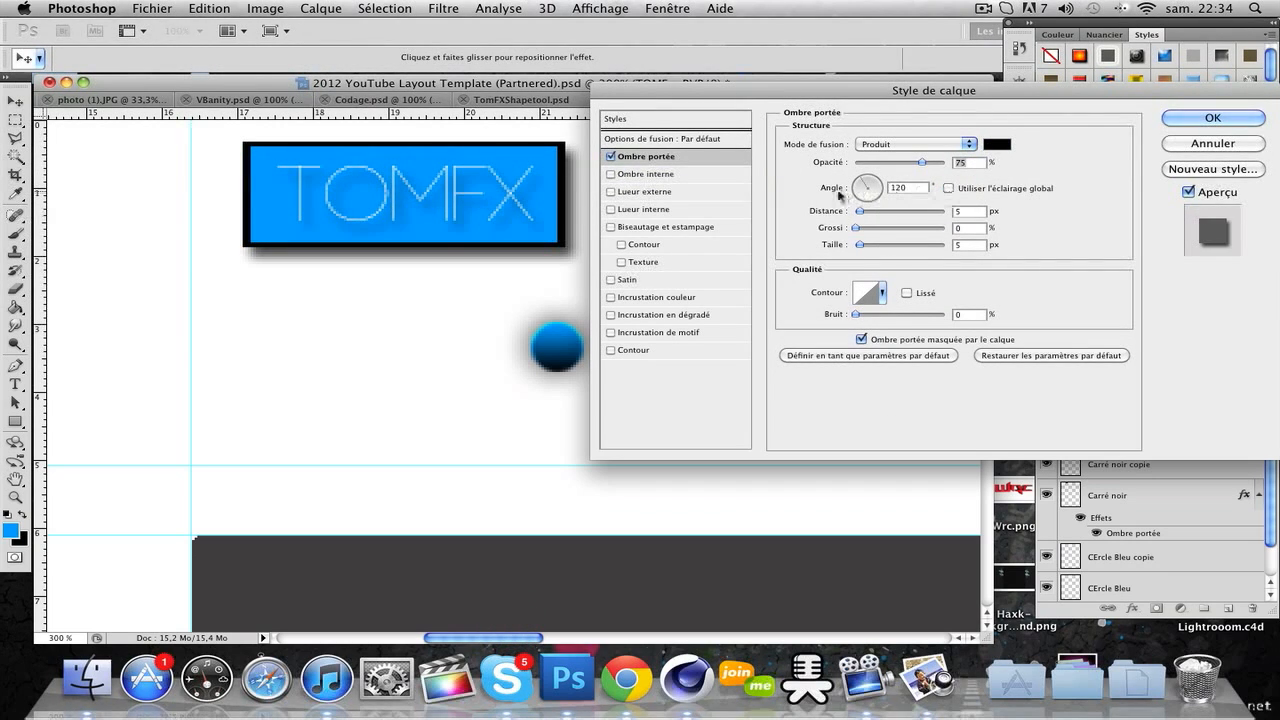
{"action": "left_click_drag", "start_coordinate": [860, 245], "coordinate": [861, 251]}
Try a 40 px inner shadow at 120° without global light on the TOMFx text, and switch off both shadows
{"action": "left_click", "coordinate": [646, 175]}
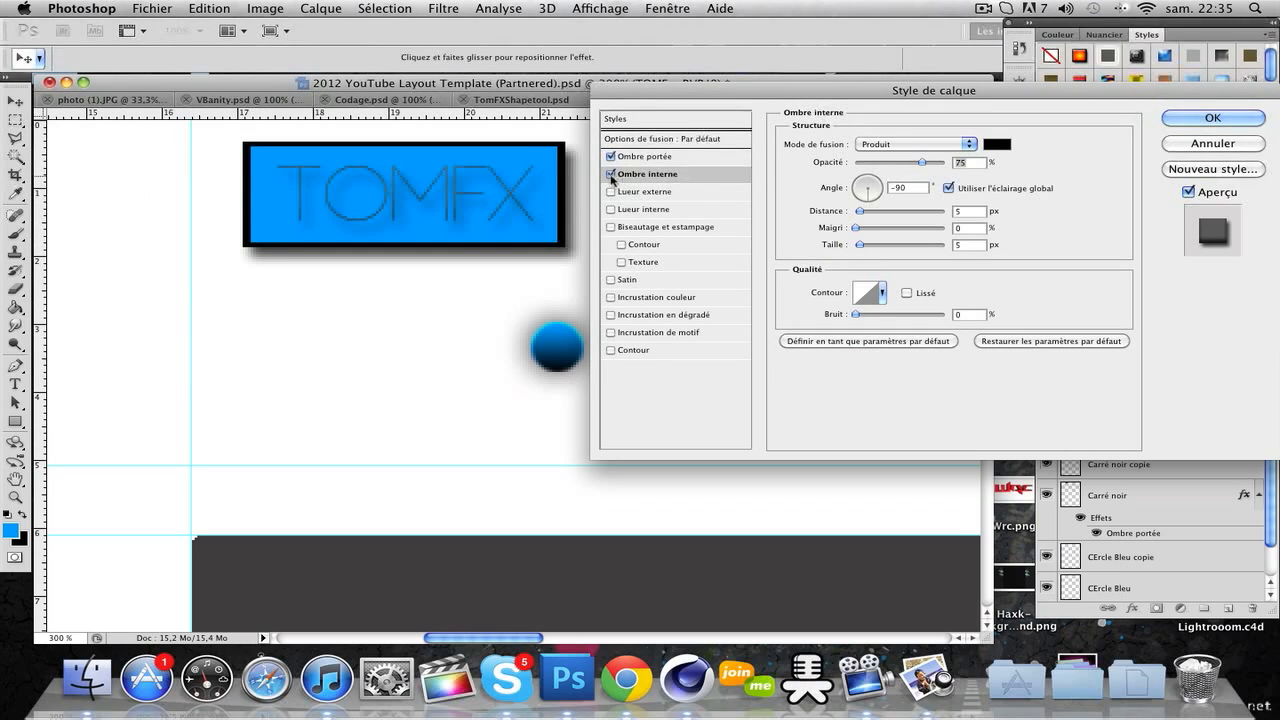
{"action": "left_click", "coordinate": [948, 188]}
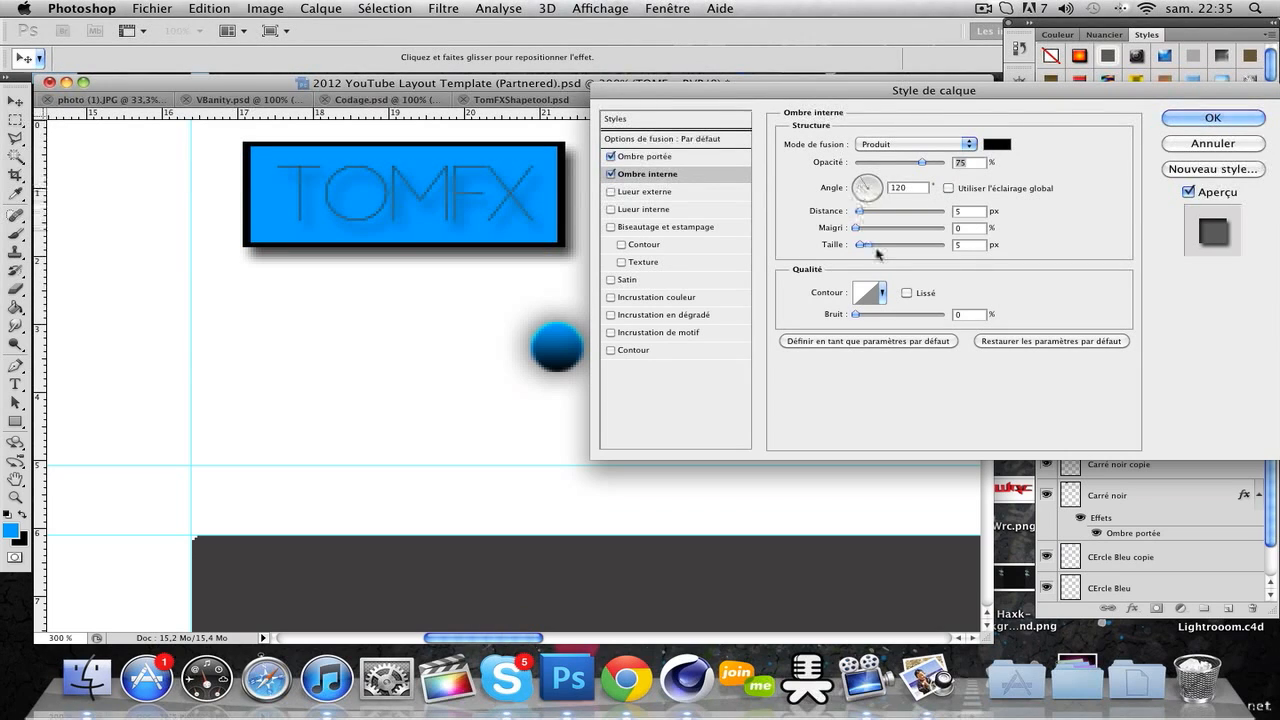
{"action": "mouse_move", "coordinate": [873, 246]}
{"action": "left_mouse_down"}
{"action": "mouse_move", "coordinate": [890, 246]}
{"action": "mouse_move", "coordinate": [862, 246]}
{"action": "mouse_move", "coordinate": [875, 246]}
{"action": "left_mouse_up"}
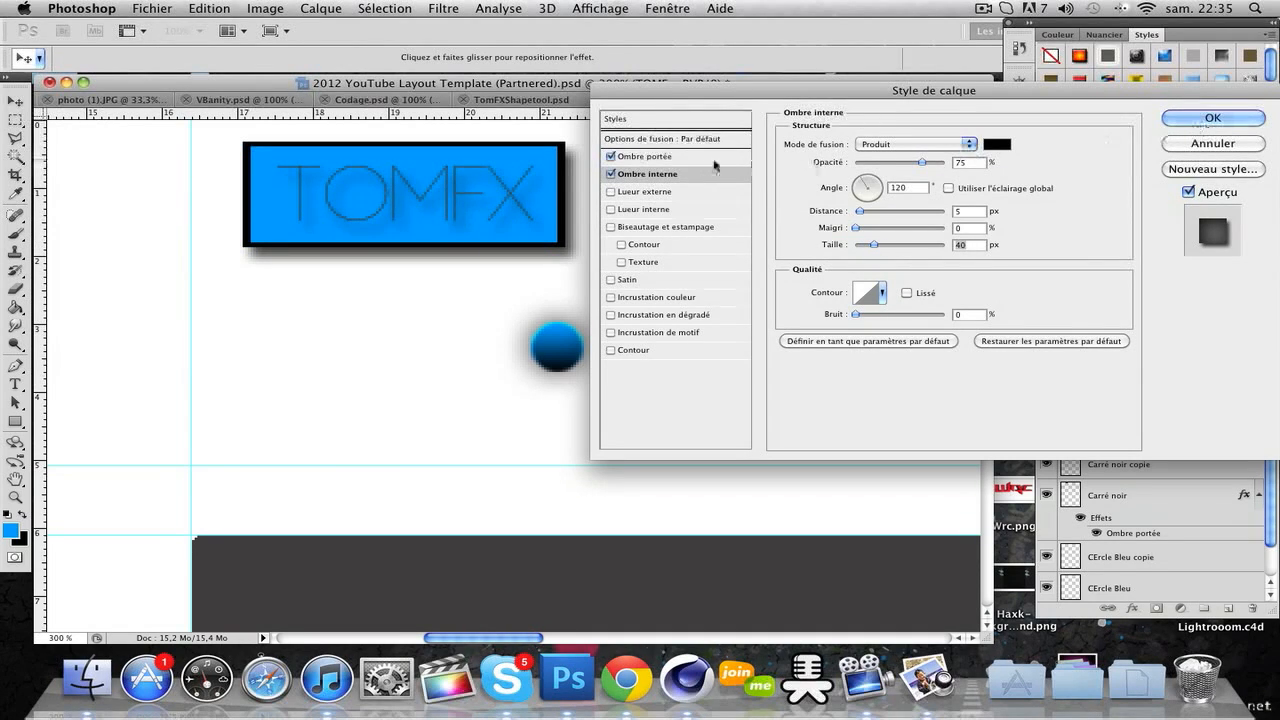
{"action": "left_click", "coordinate": [611, 157]}
{"action": "key", "text": "space"}
{"action": "key", "text": "space"}
{"action": "key", "text": "space"}
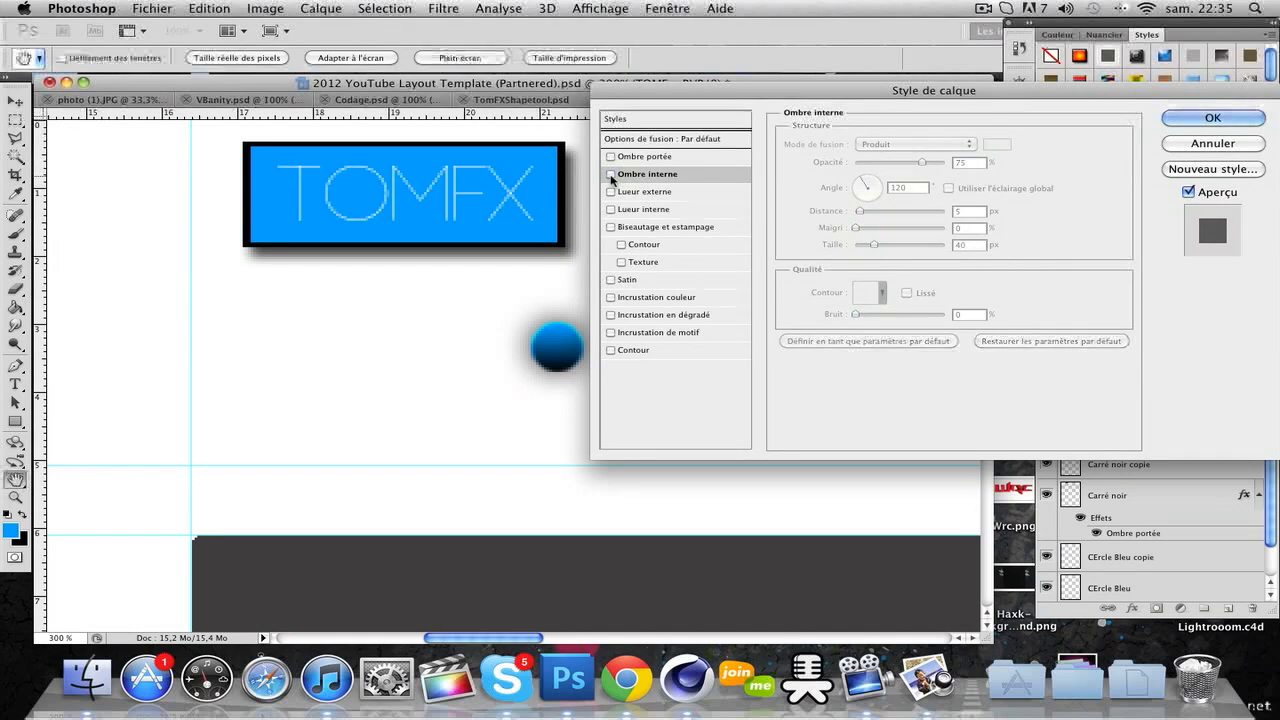
Apply a linear black-to-white gradient overlay at 90° and a drop shadow to the TOMFx text
{"action": "left_click", "coordinate": [630, 315]}
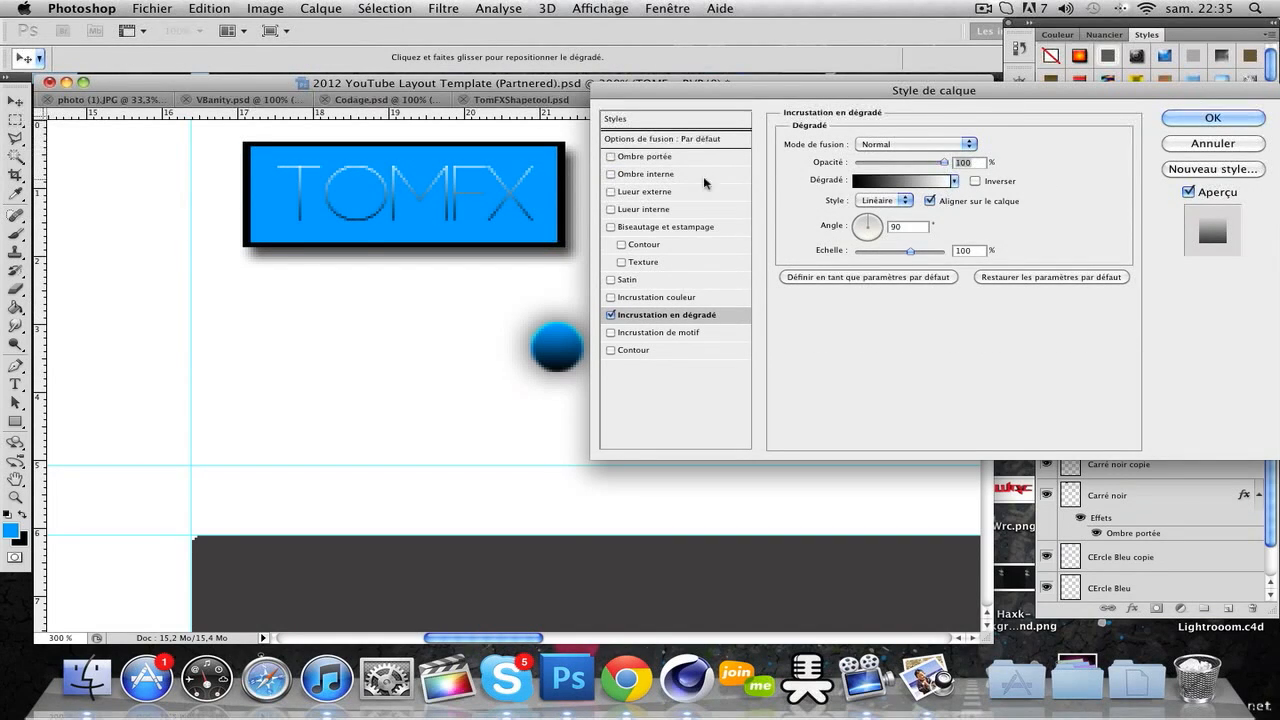
{"action": "left_click", "coordinate": [611, 157]}
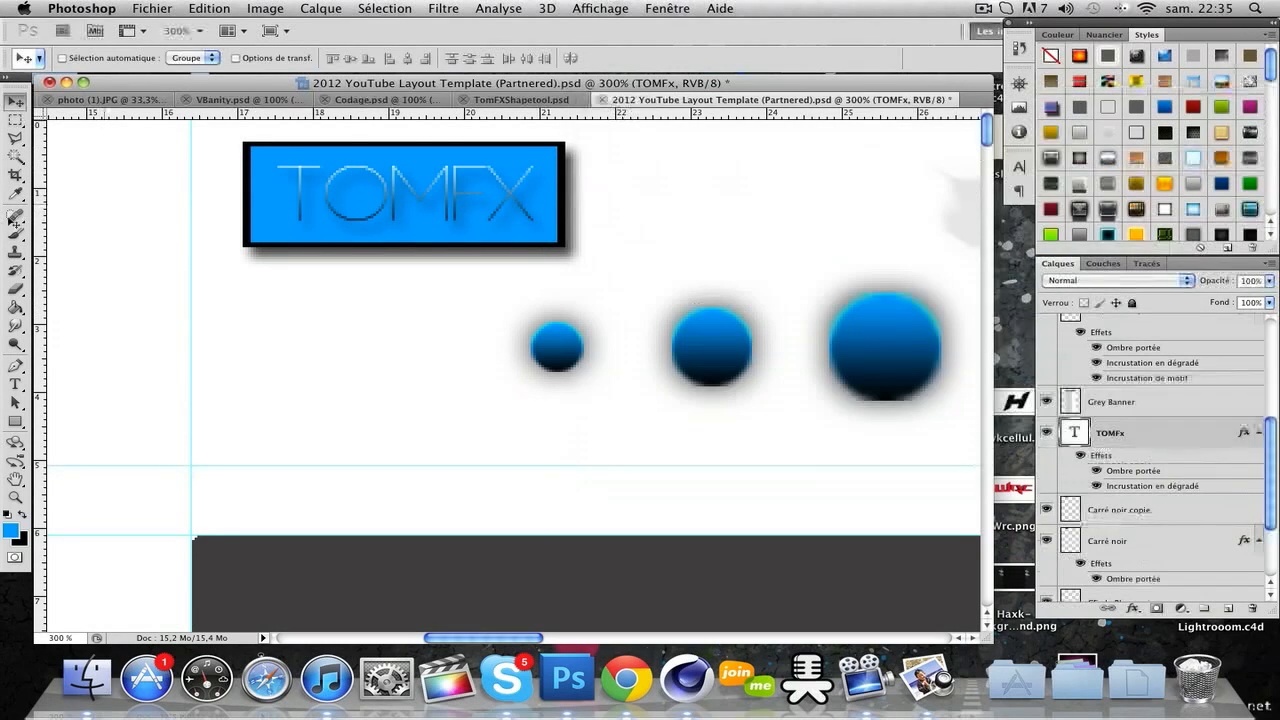
{"action": "left_click", "coordinate": [1212, 118]}
Change the font of the whole TOMFx text to Code Bold
{"action": "left_click", "coordinate": [16, 385]}
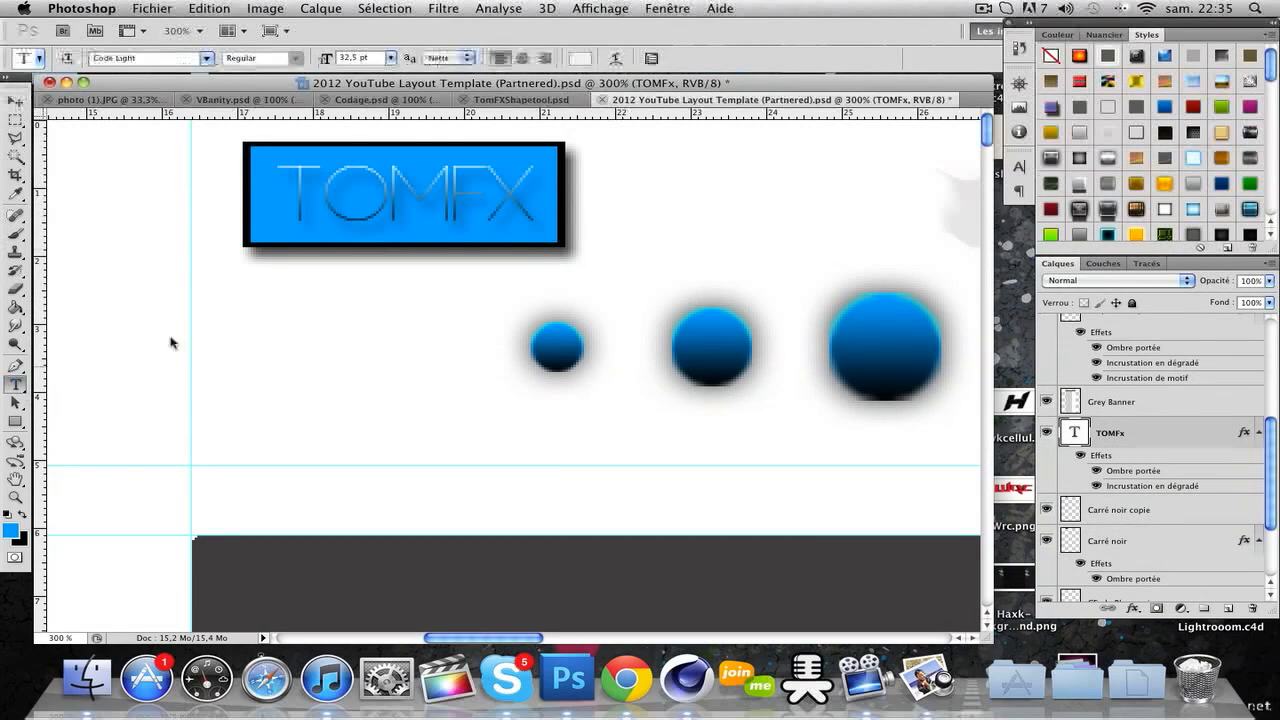
{"action": "left_click", "coordinate": [491, 192]}
{"action": "left_click_drag", "start_coordinate": [503, 188], "coordinate": [218, 175]}
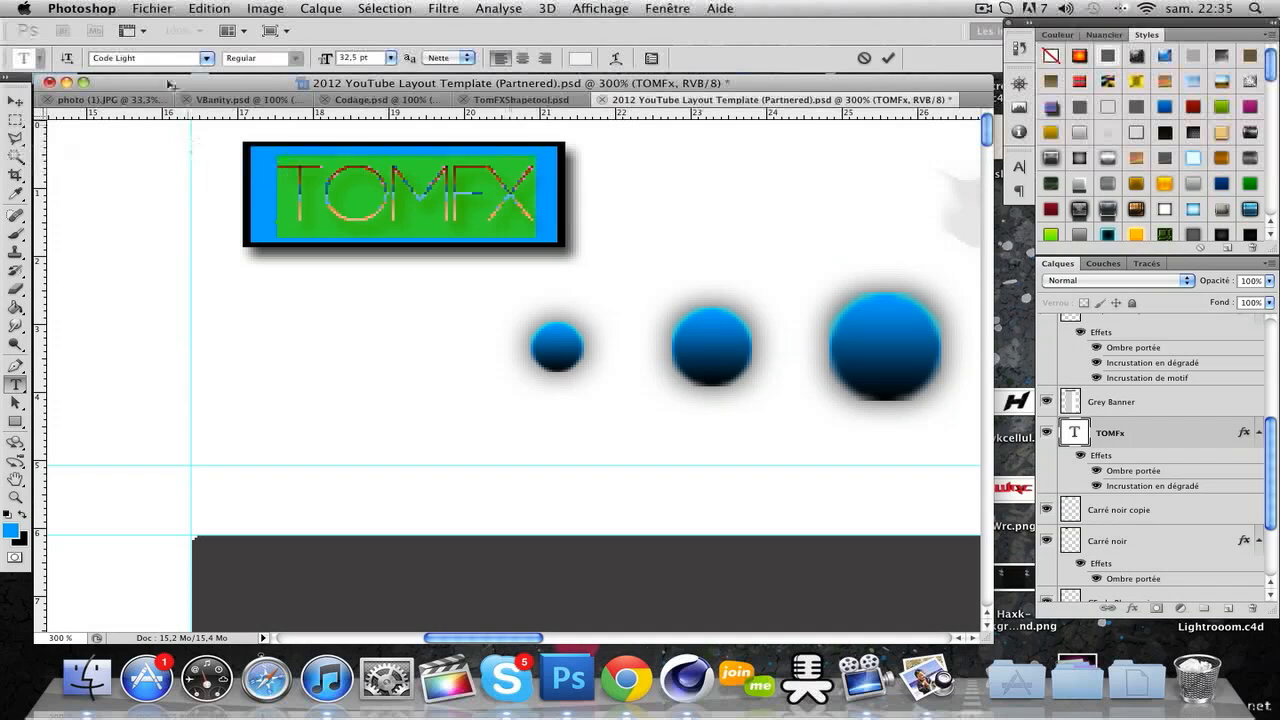
{"action": "left_click_drag", "start_coordinate": [139, 57], "coordinate": [2, 63]}
{"action": "type", "text": "cou"}
{"action": "key", "text": "Return"}
{"action": "left_click", "coordinate": [430, 232]}
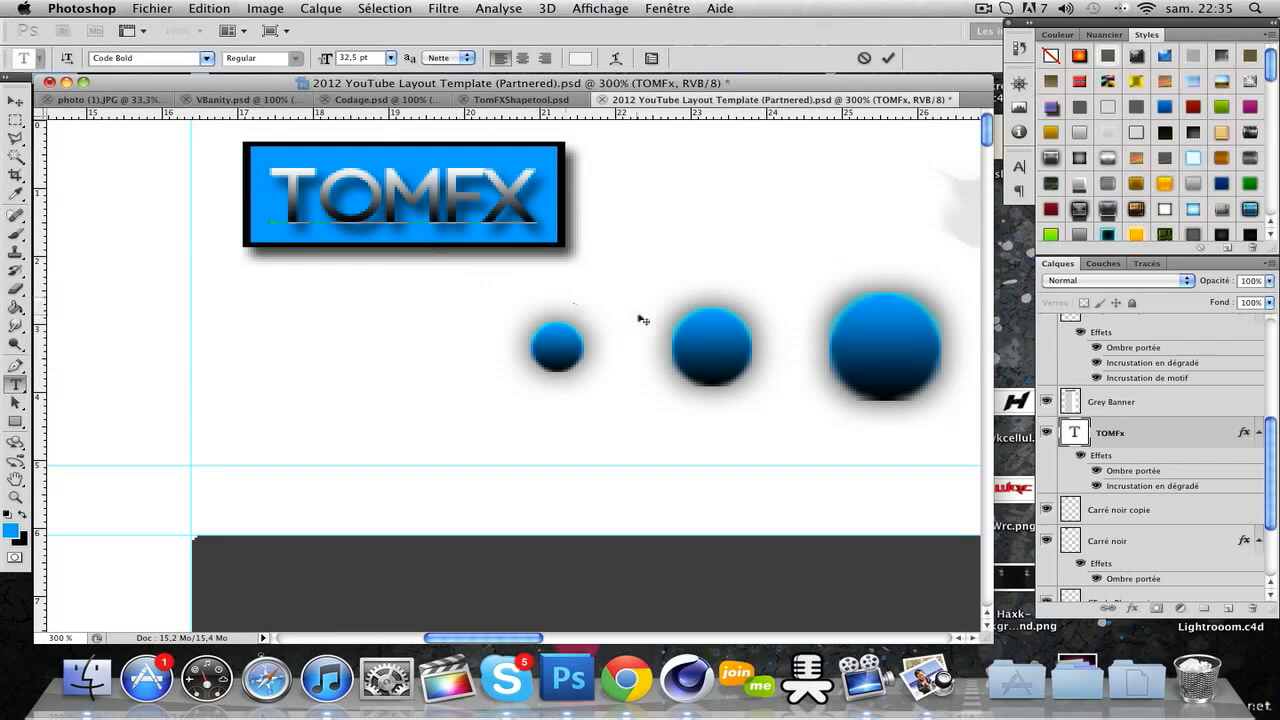
Set the size of the TOMFx text's drop shadow to 9 px
{"action": "left_click", "coordinate": [1195, 437]}
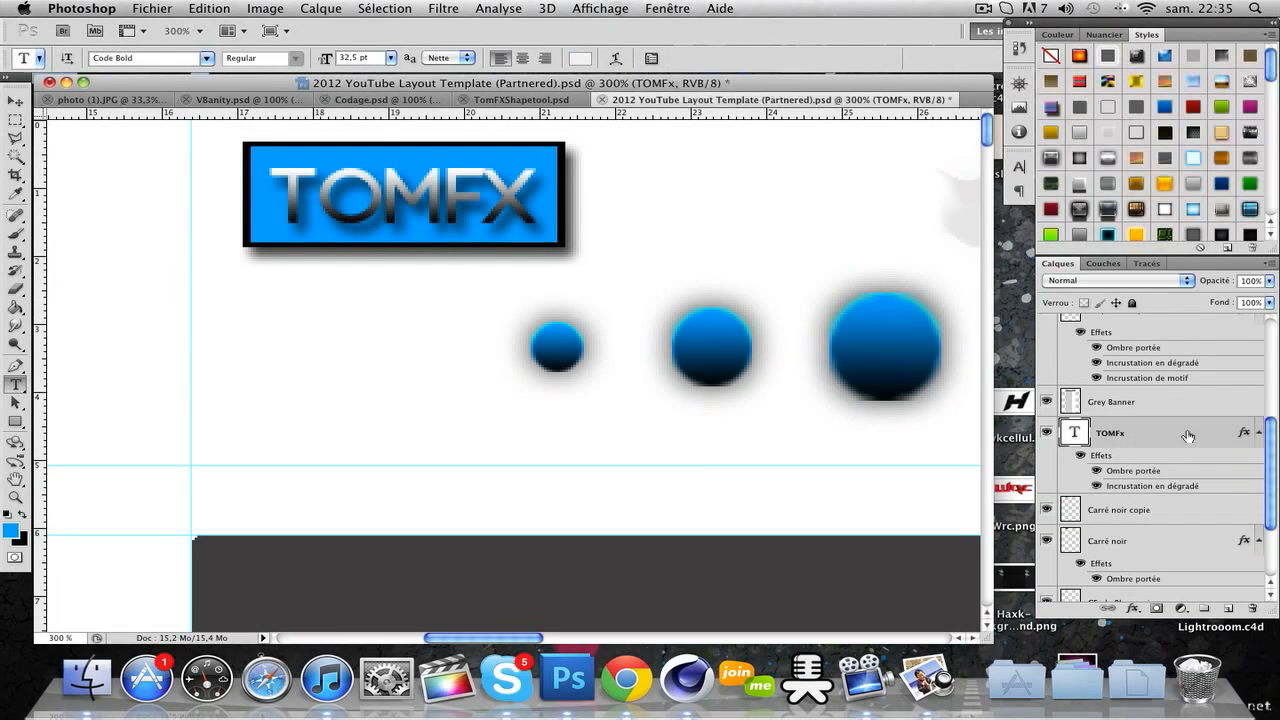
{"action": "double_click", "coordinate": [1187, 437]}
{"action": "left_click", "coordinate": [640, 157]}
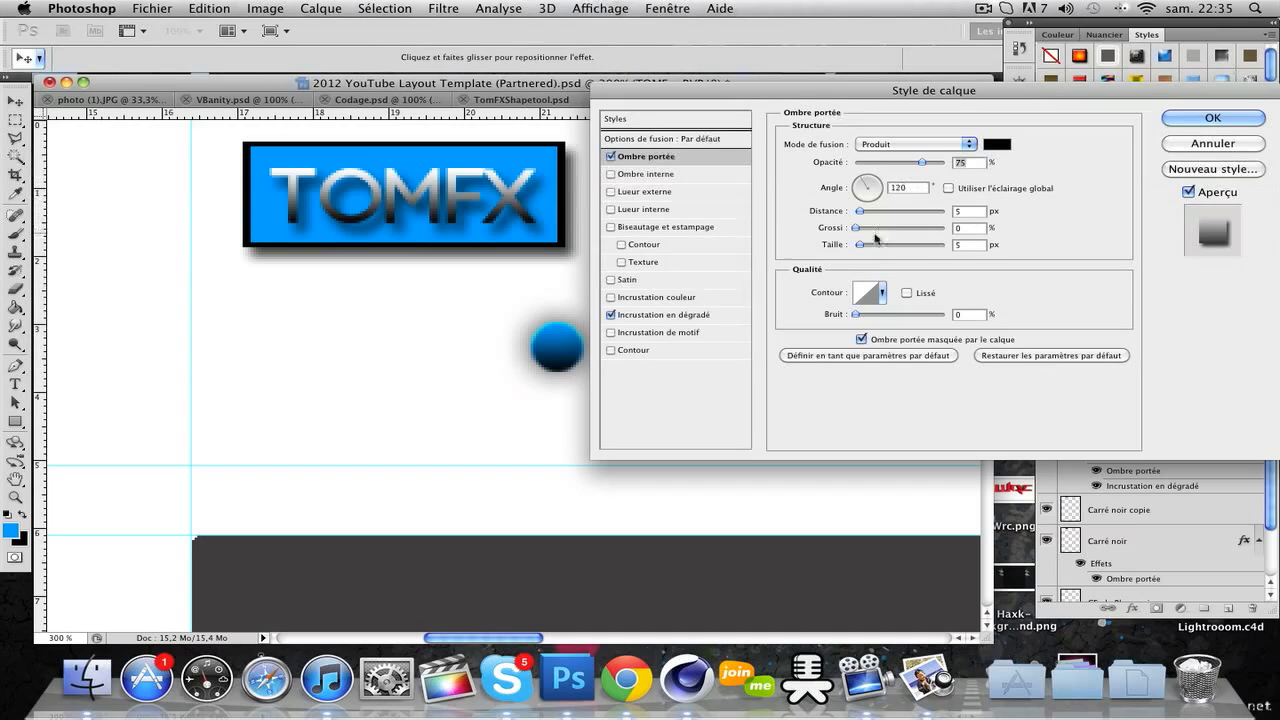
{"action": "left_click_drag", "start_coordinate": [860, 245], "coordinate": [864, 248]}
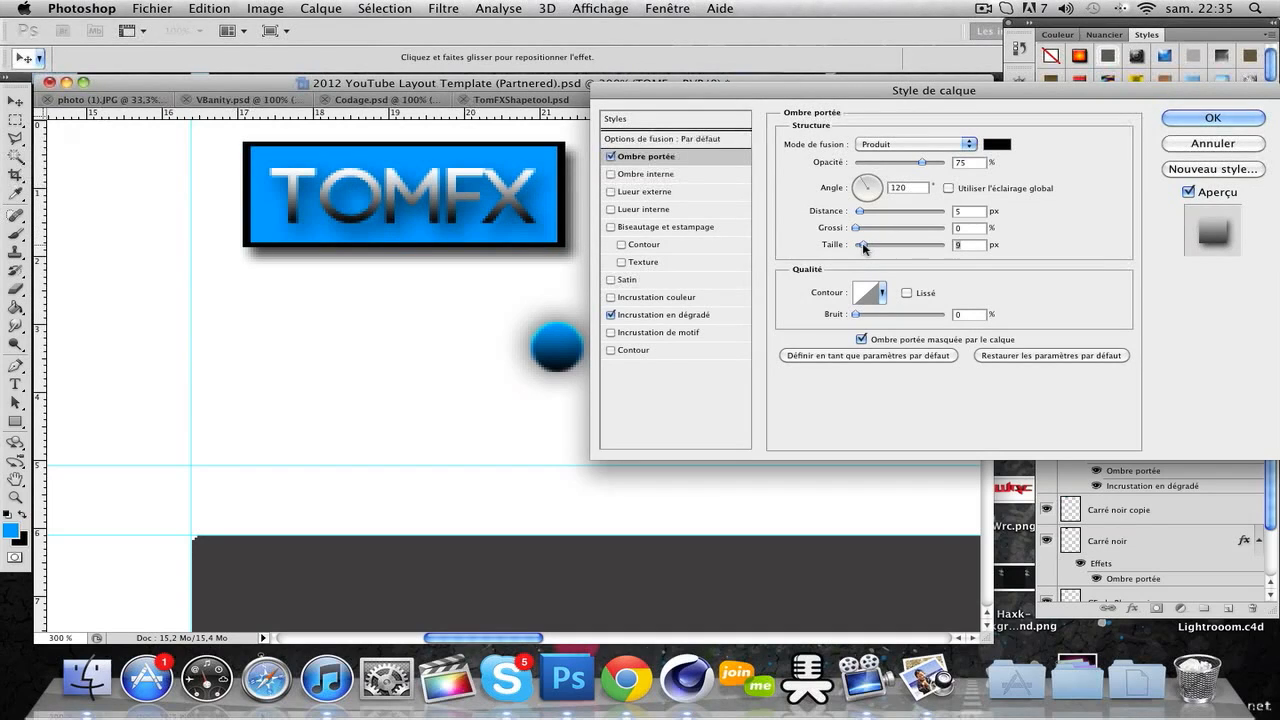
Change the TOMFx text's gradient overlay to the foreground-to-background preset running from blue to black
{"action": "left_click", "coordinate": [645, 316]}
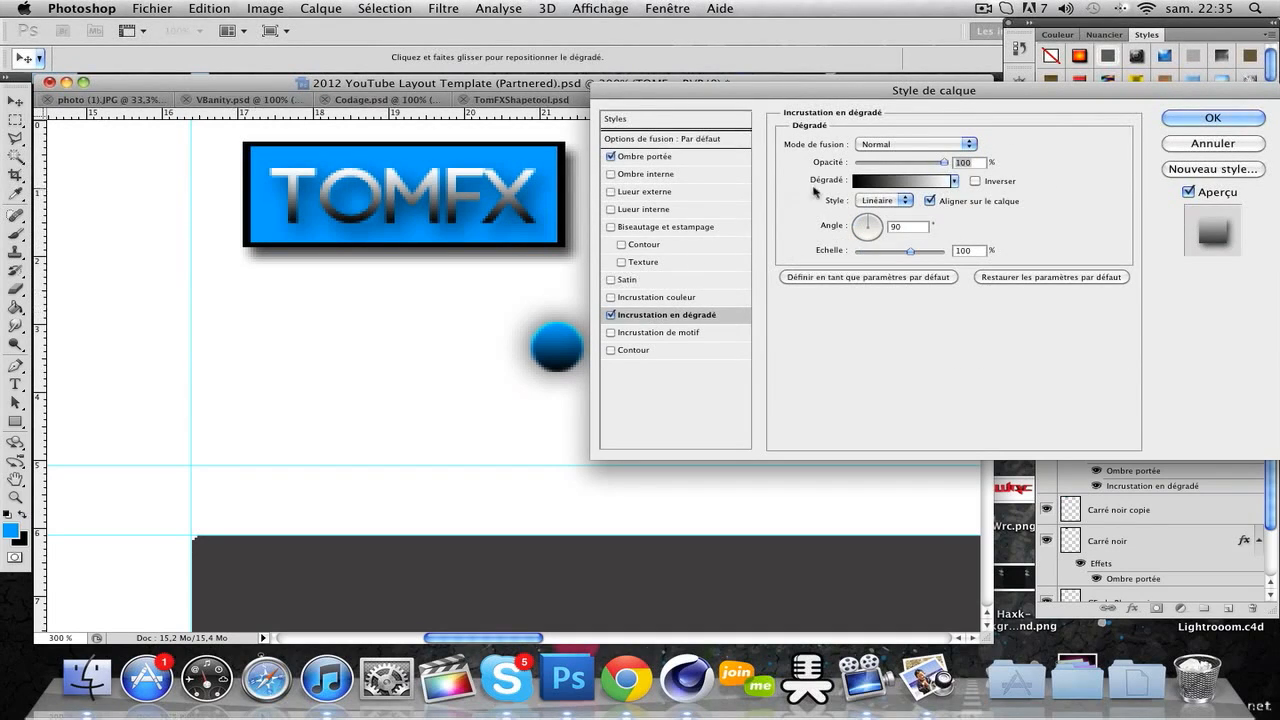
{"action": "left_click", "coordinate": [955, 181]}
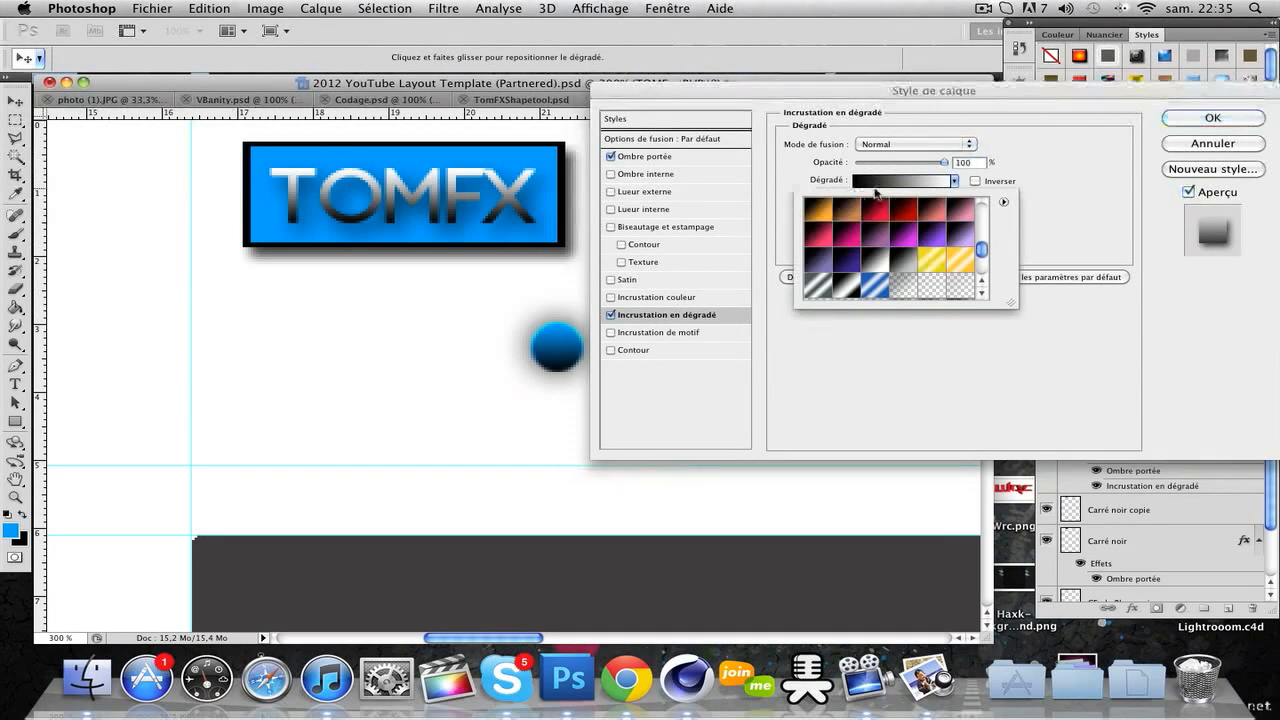
{"action": "left_click", "coordinate": [930, 182]}
{"action": "left_click", "coordinate": [857, 180]}
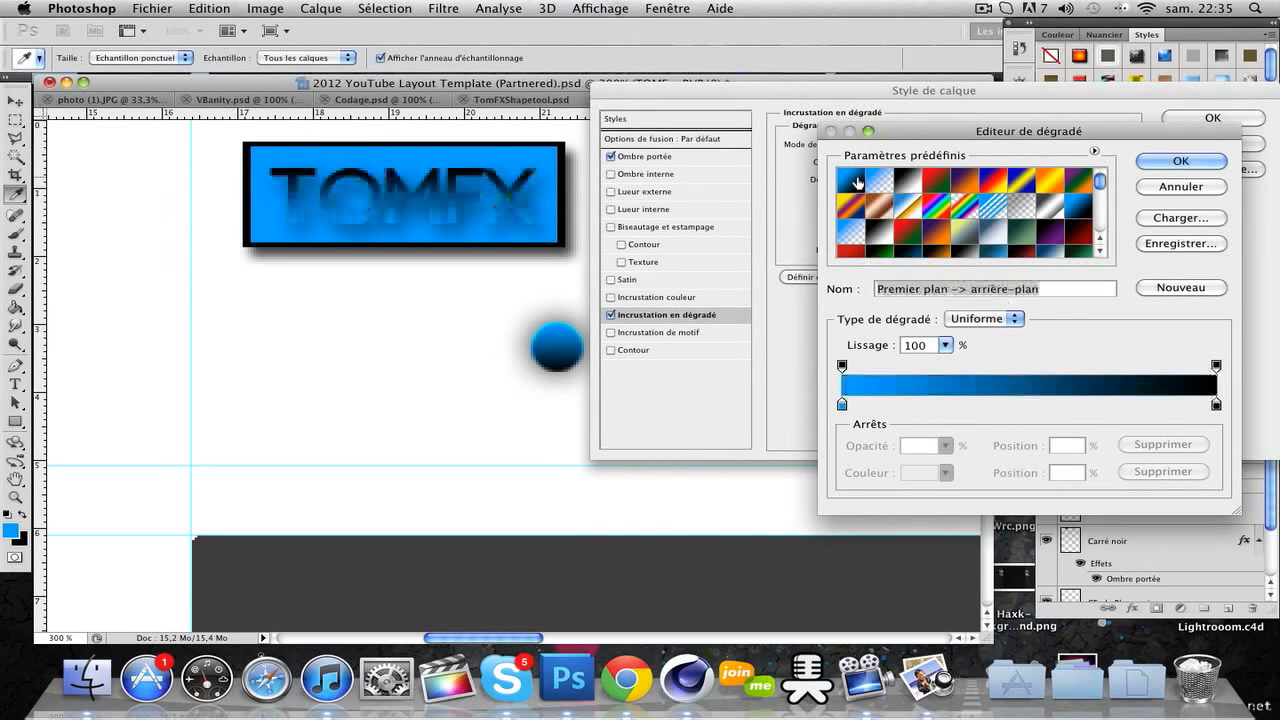
{"action": "left_click", "coordinate": [1220, 162]}
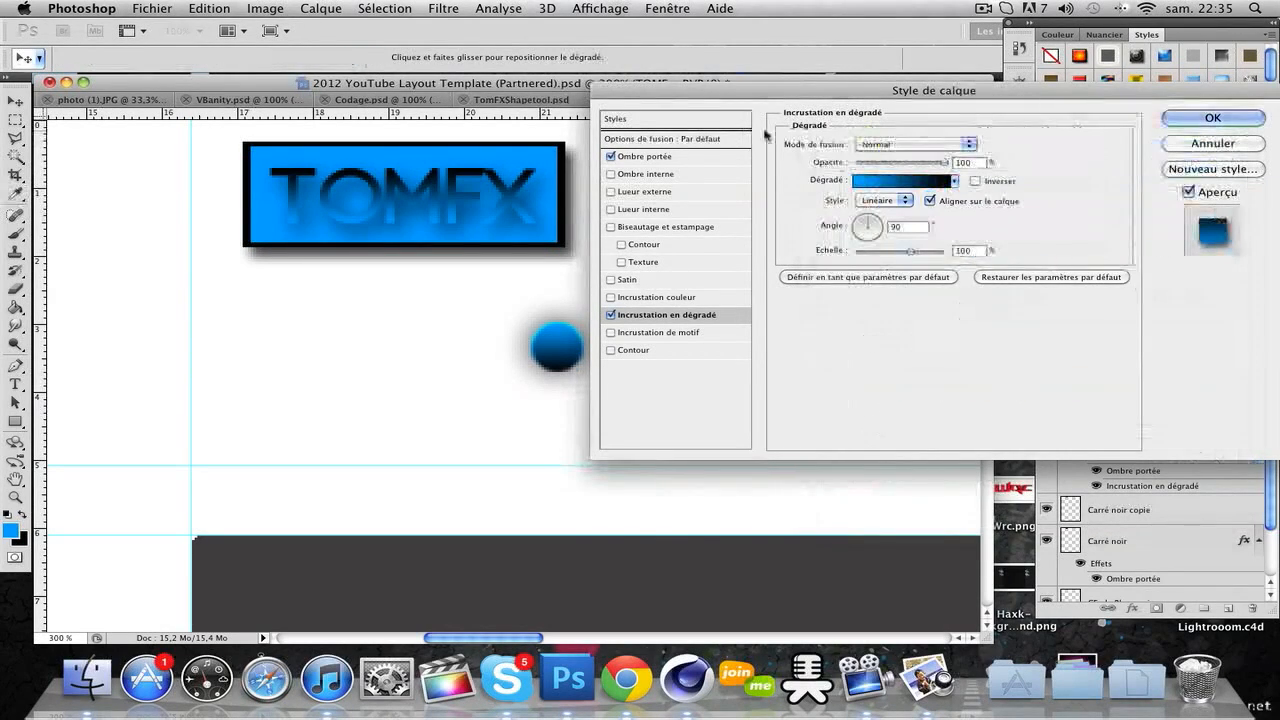
Try several preset layer styles on the TOMFx text and apply the silver-grey gradient one with drop shadow and inner glow
{"action": "left_click", "coordinate": [700, 122]}
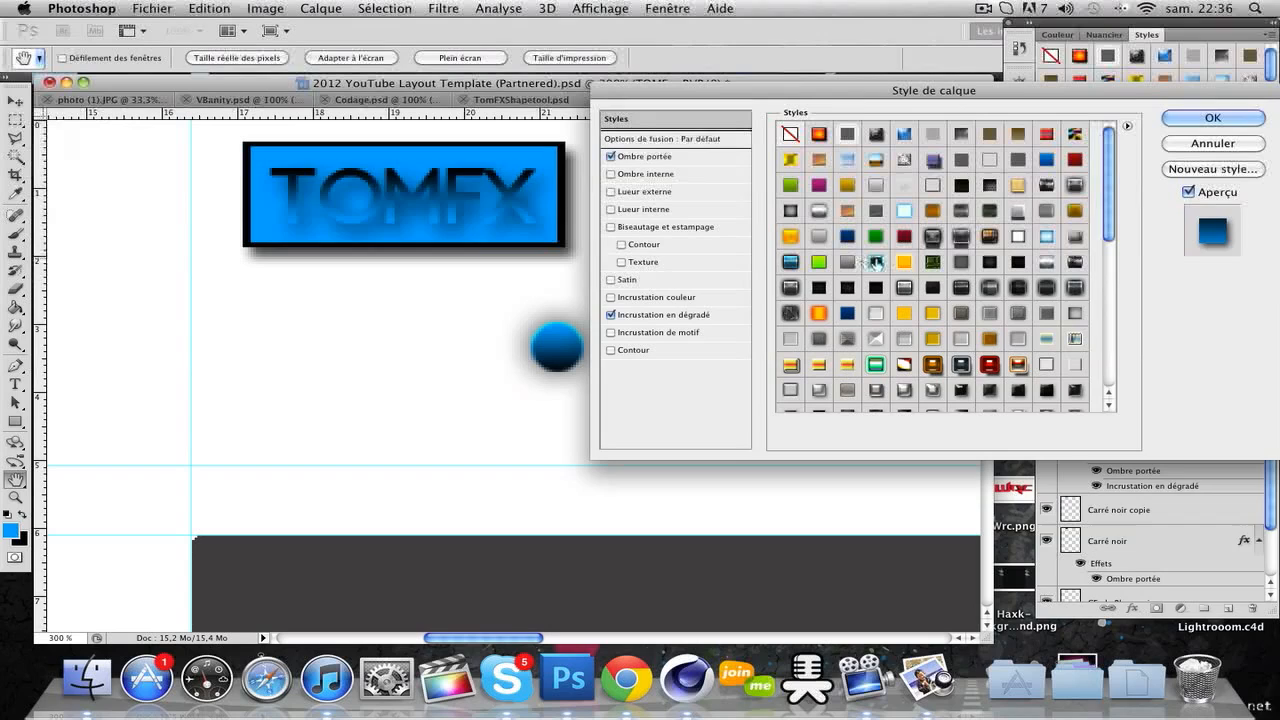
{"action": "left_click", "coordinate": [875, 263]}
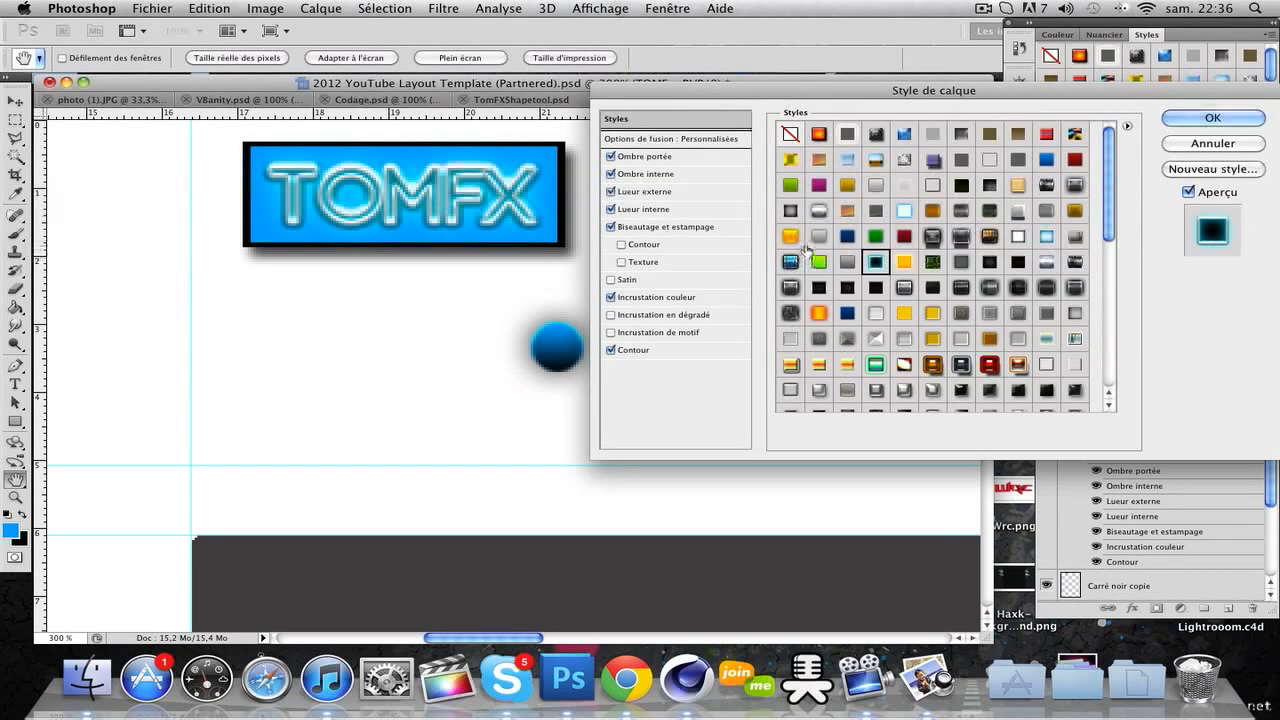
{"action": "left_click", "coordinate": [818, 238]}
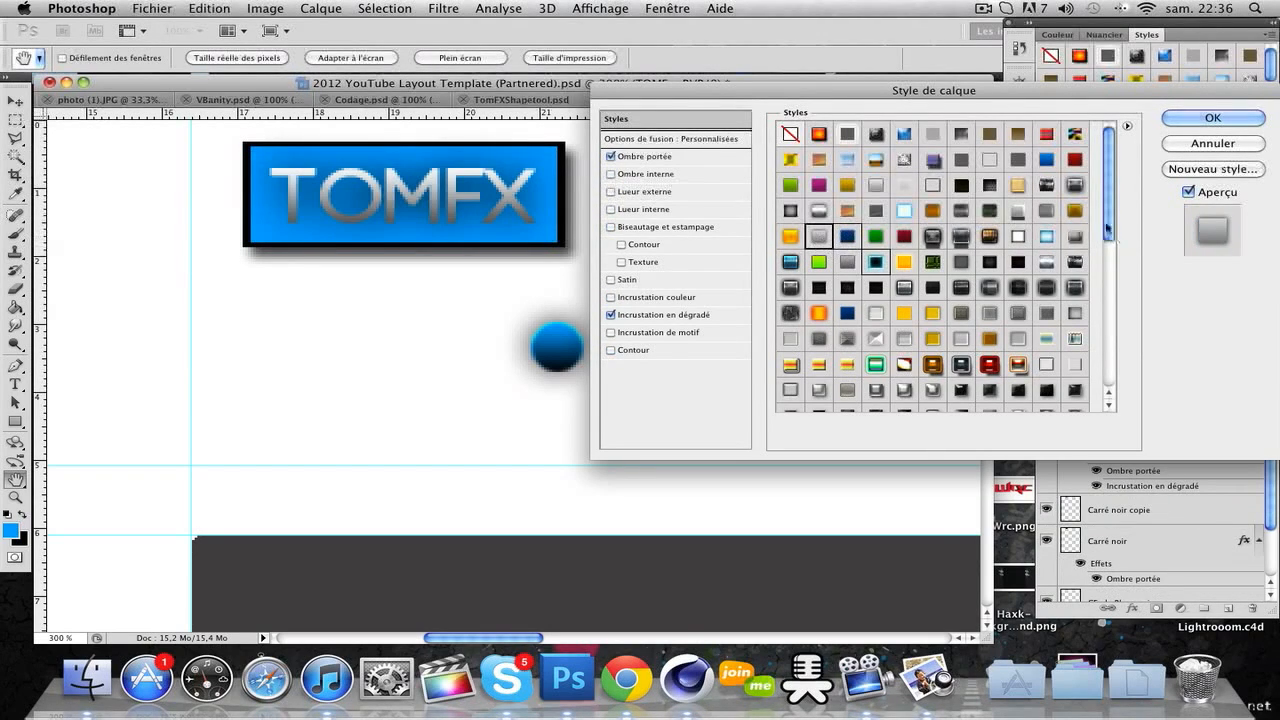
{"action": "scroll", "coordinate": [1110, 225], "scroll_direction": "down", "scroll_amount": 1}
{"action": "left_click", "coordinate": [1046, 206]}
{"action": "scroll", "coordinate": [1114, 210], "scroll_direction": "down", "scroll_amount": 10}
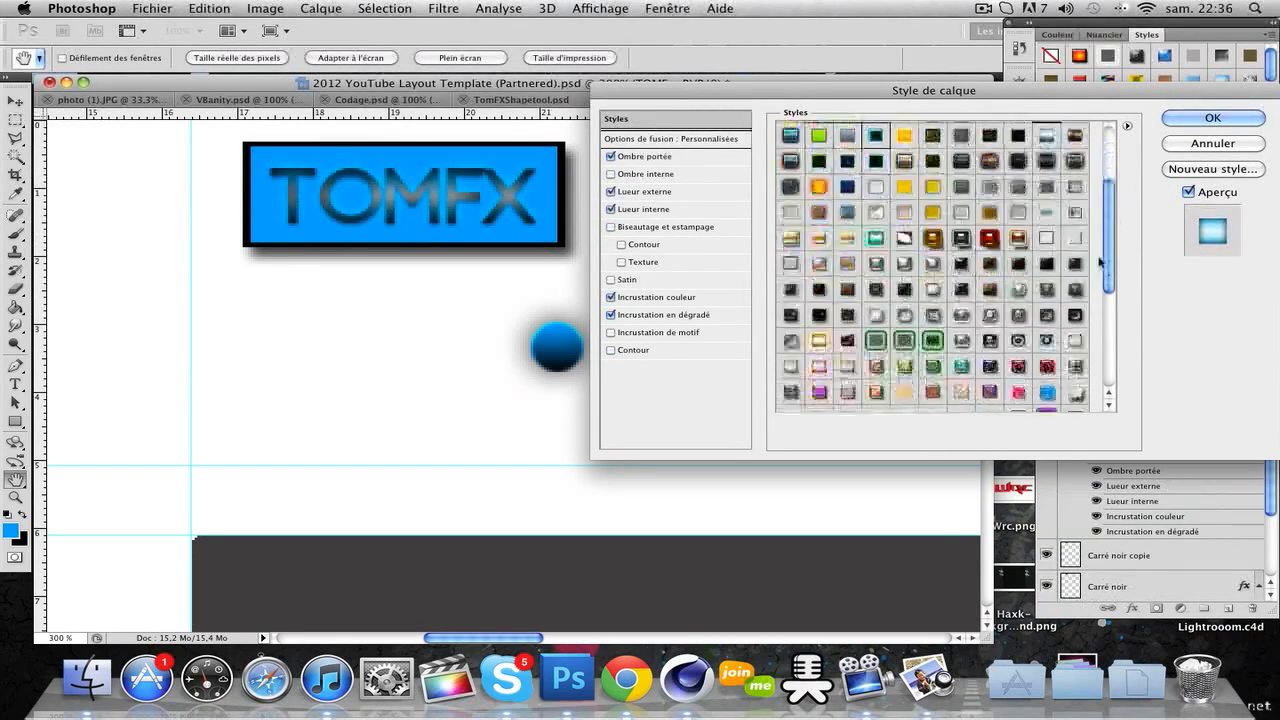
{"action": "left_click", "coordinate": [960, 350]}
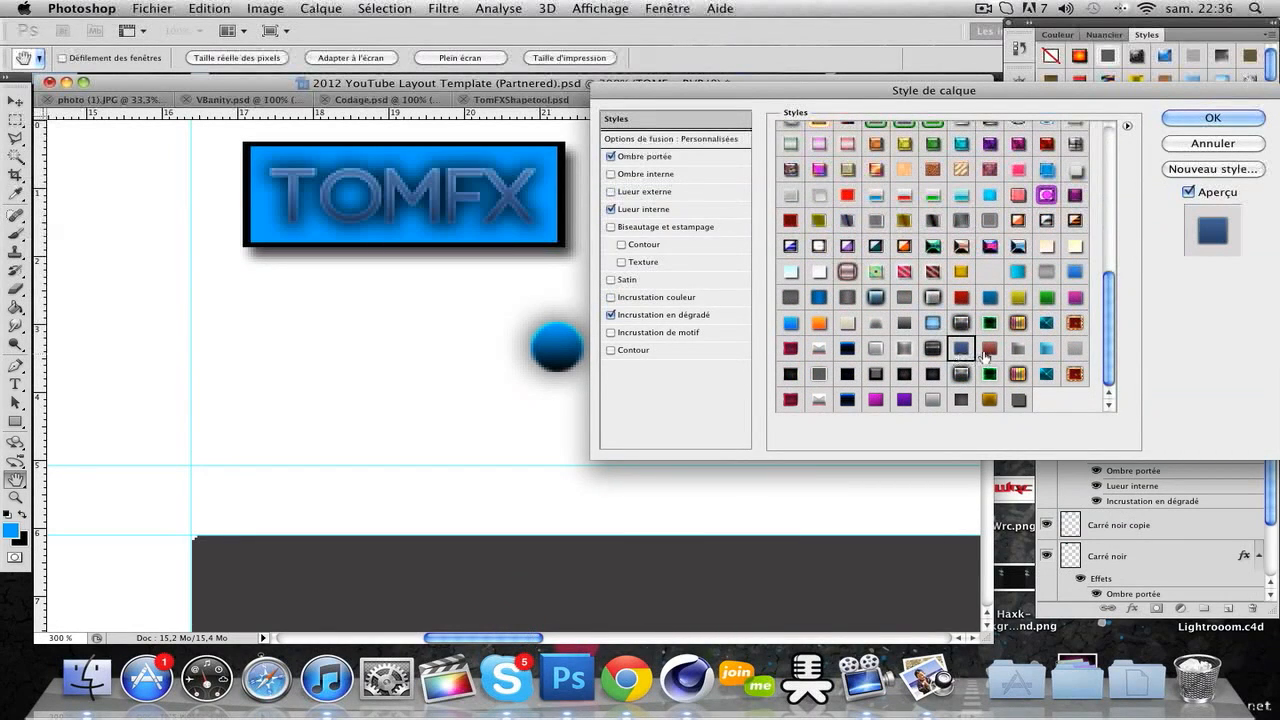
{"action": "left_click", "coordinate": [988, 348]}
{"action": "left_click", "coordinate": [932, 400]}
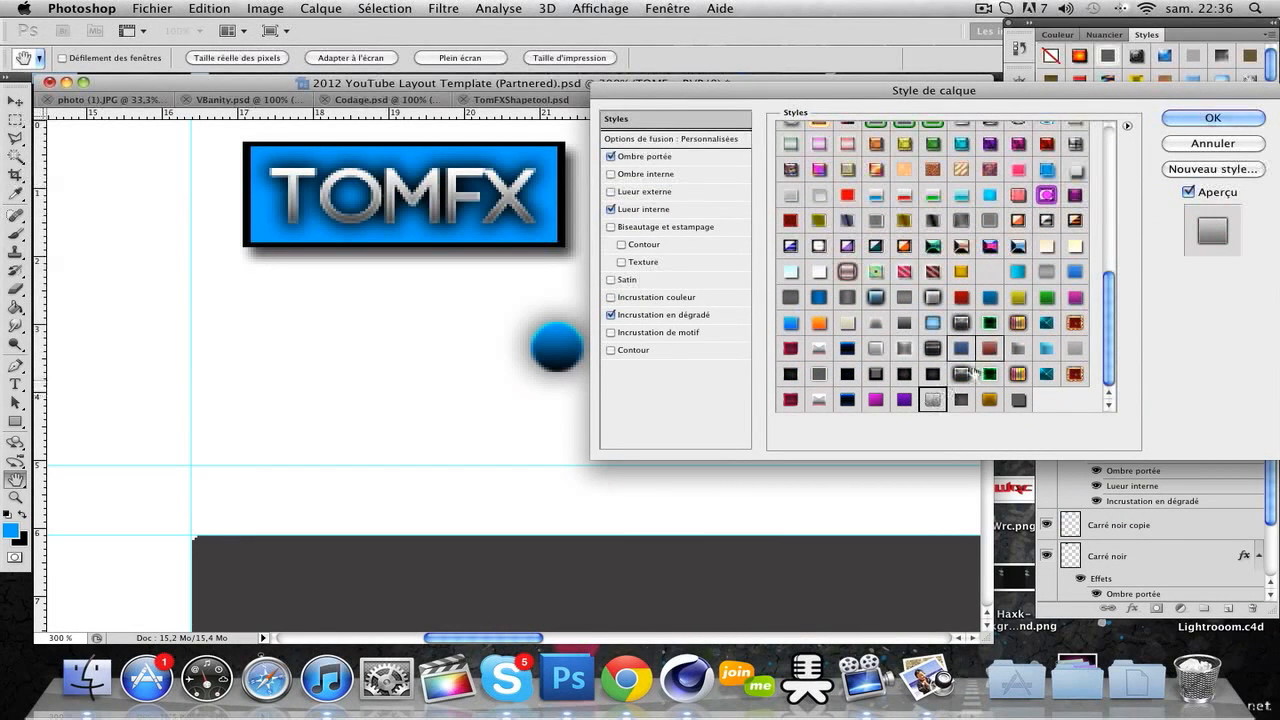
{"action": "left_click", "coordinate": [1207, 117]}
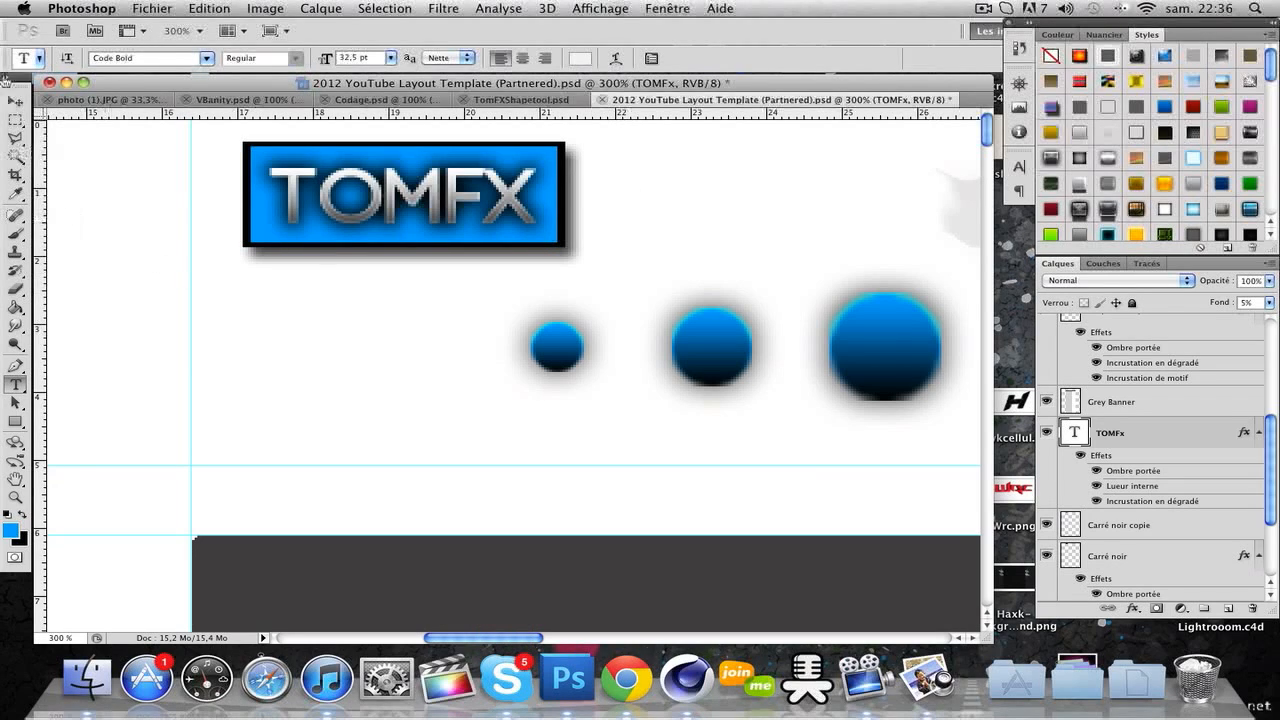
Create a new layer above TOMFx and select the upper-left triangular half of the rectangle, corner to corner, with the Polygonal Lasso
{"action": "left_click", "coordinate": [15, 137]}
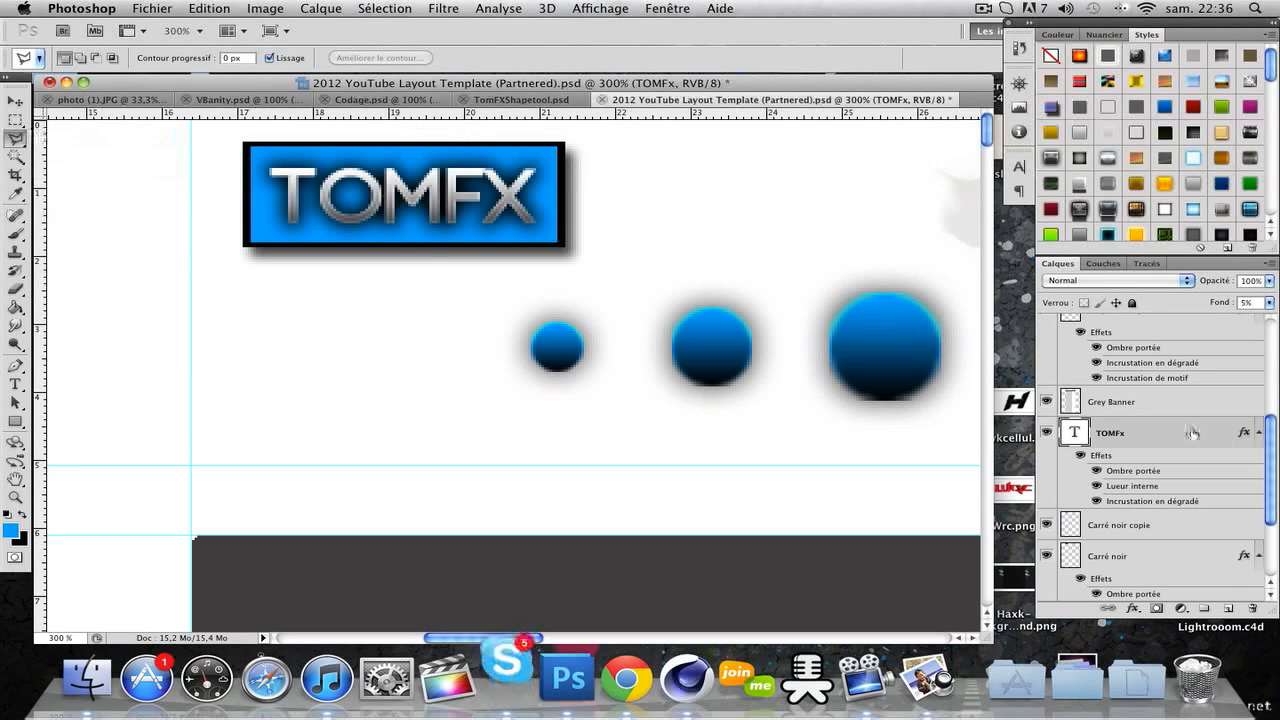
{"action": "left_click", "coordinate": [1228, 607]}
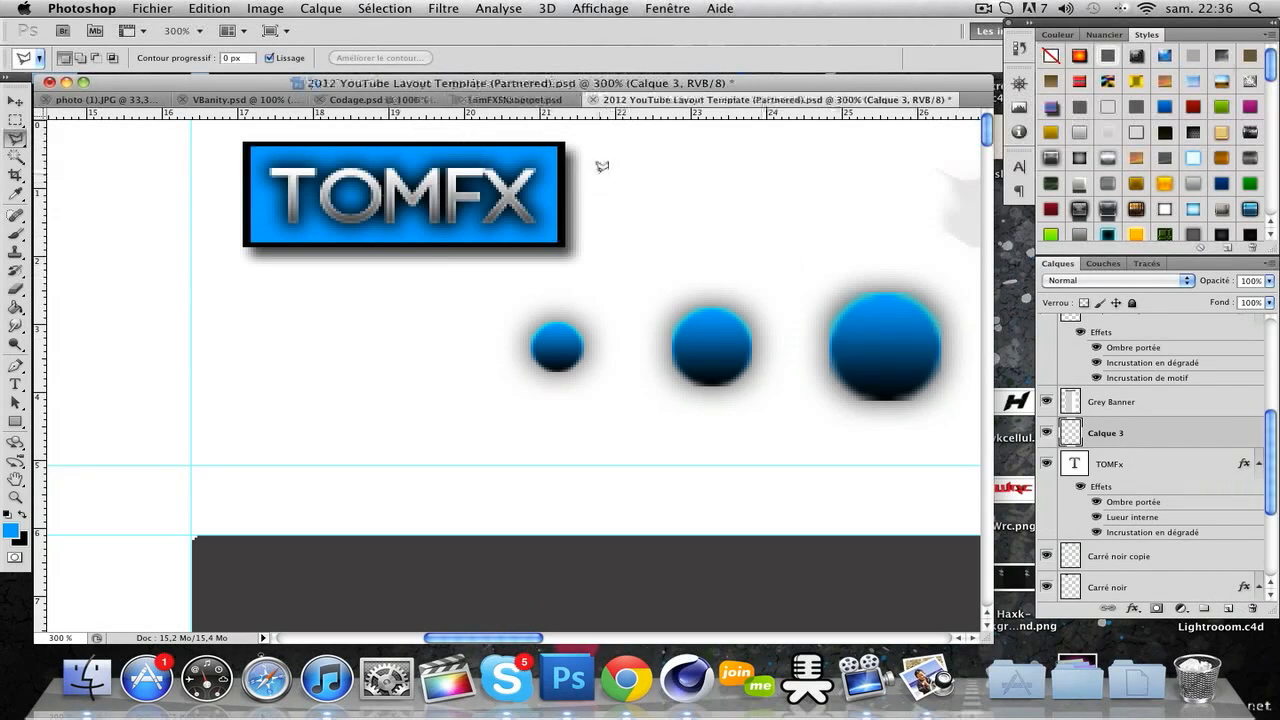
{"action": "left_click", "coordinate": [20, 143]}
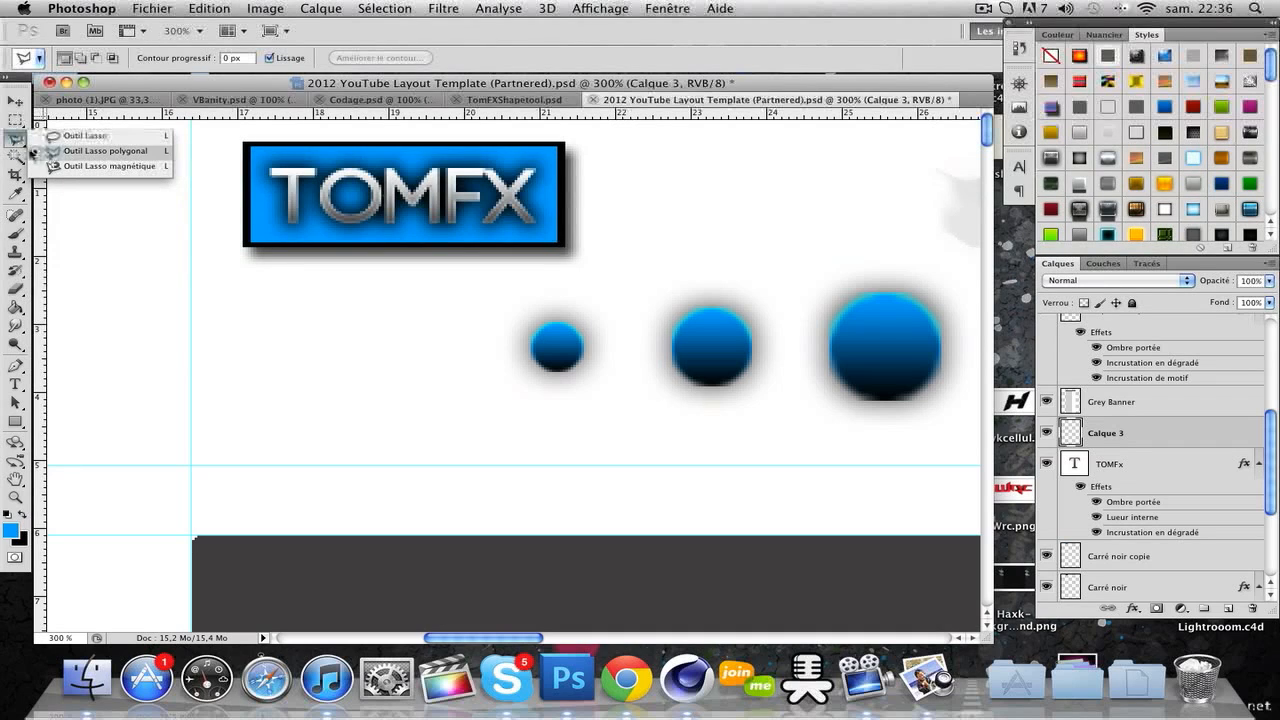
{"action": "left_click", "coordinate": [568, 134]}
{"action": "left_click", "coordinate": [557, 139]}
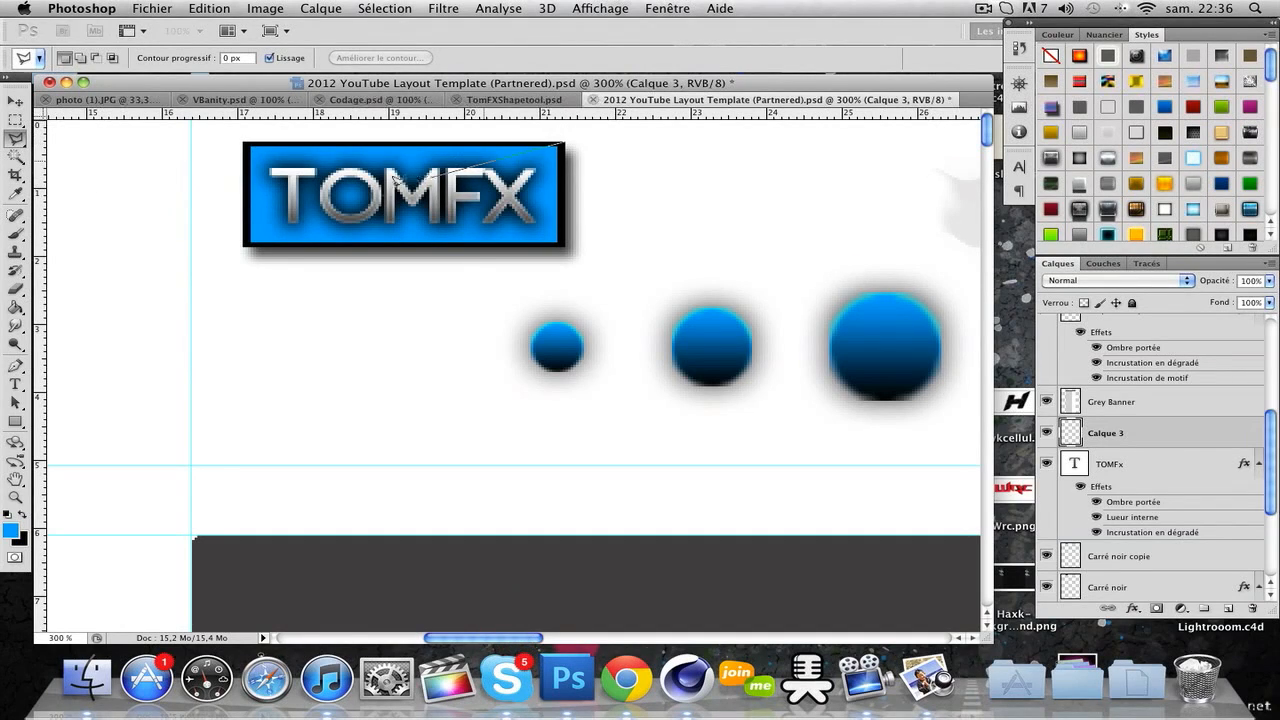
{"action": "left_click", "coordinate": [244, 241]}
{"action": "left_click", "coordinate": [246, 135]}
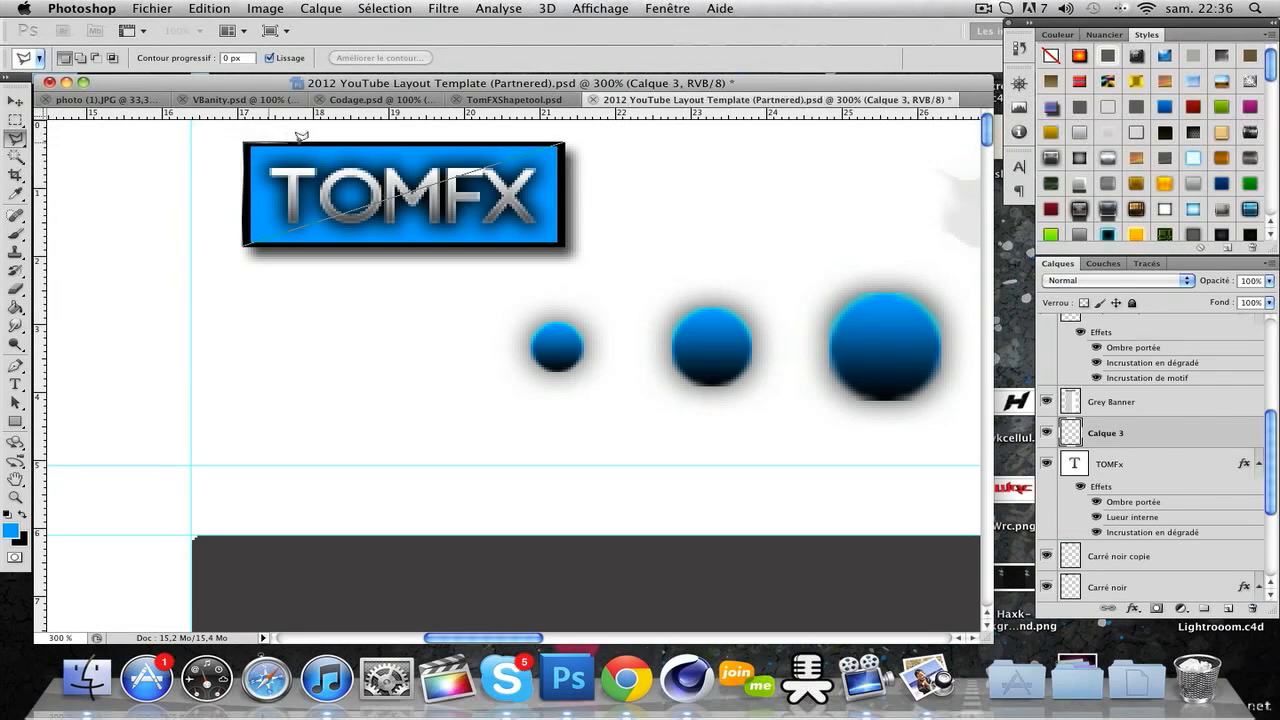
{"action": "double_click", "coordinate": [564, 140]}
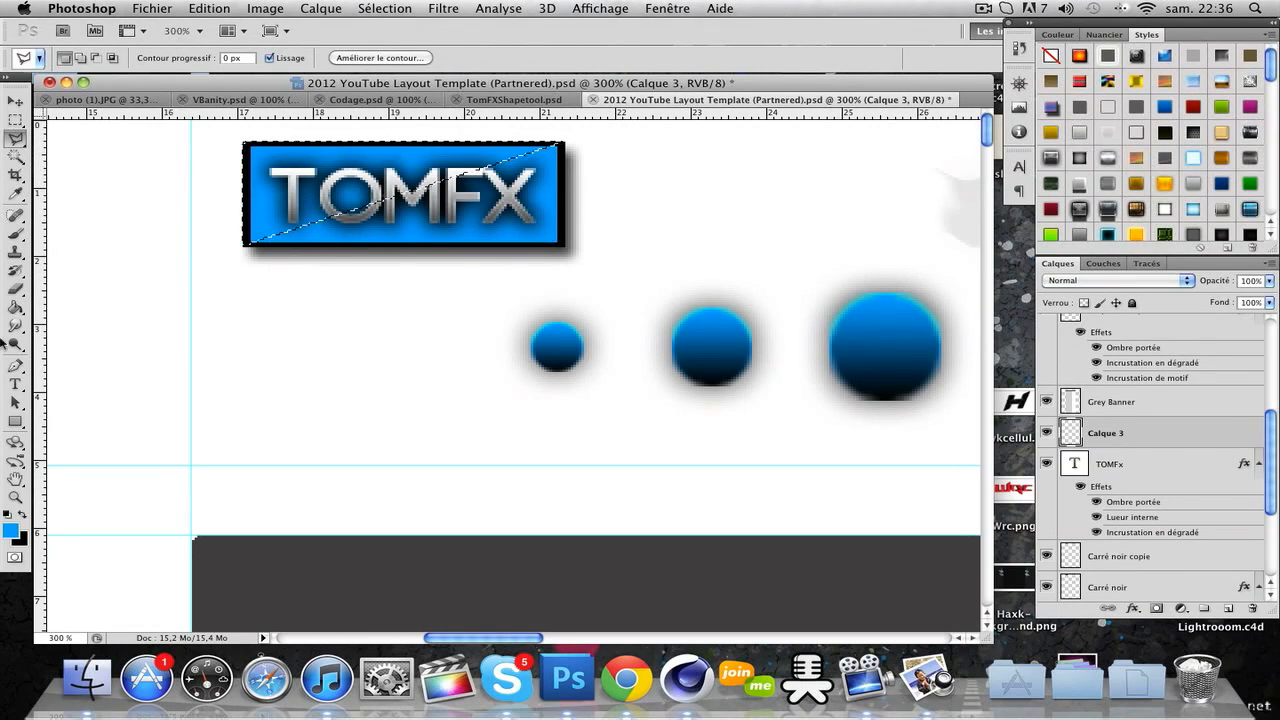
Fill the triangular selection on the new layer with white using the Paint Bucket
{"action": "left_click", "coordinate": [15, 307]}
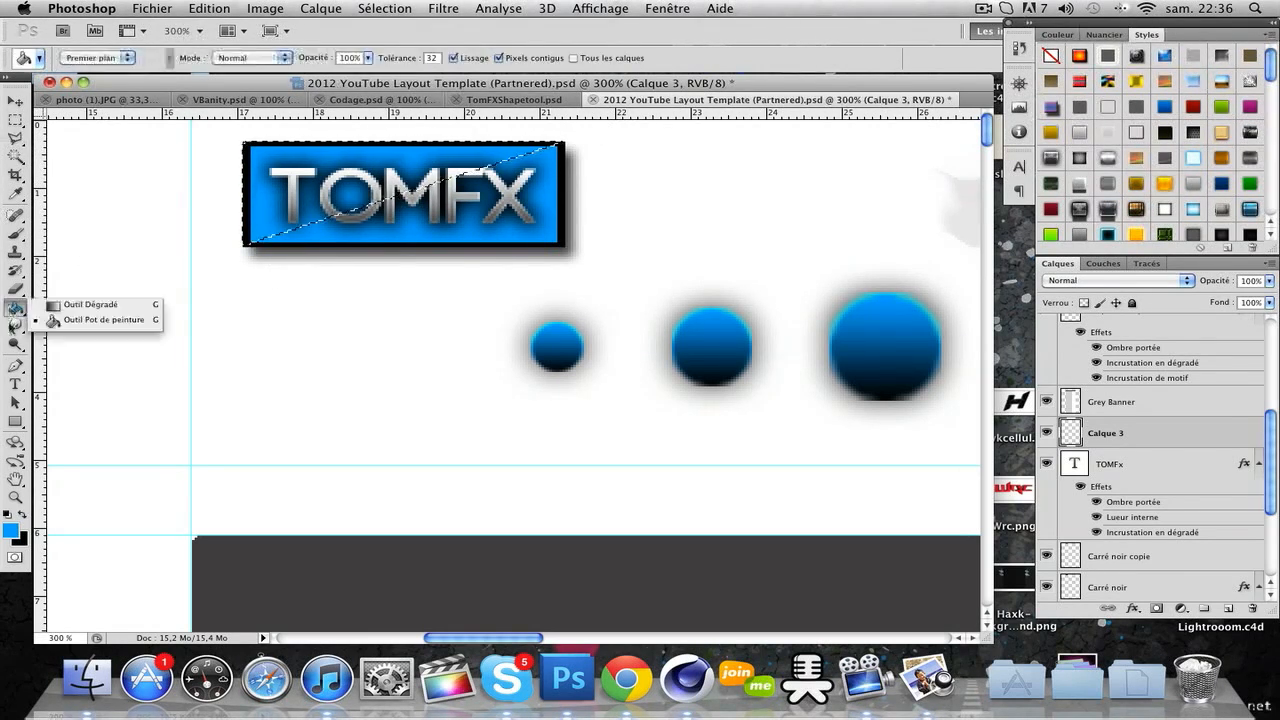
{"action": "left_click", "coordinate": [7, 514]}
{"action": "left_click", "coordinate": [22, 514]}
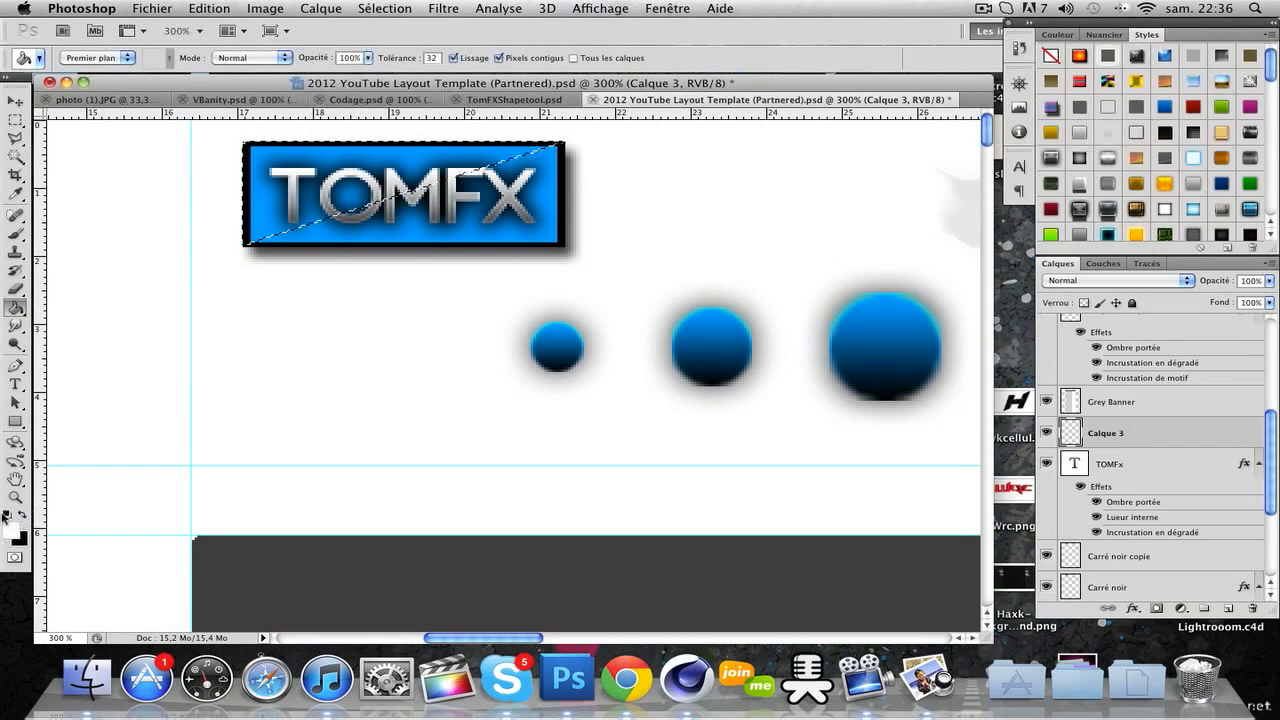
{"action": "left_click", "coordinate": [348, 172]}
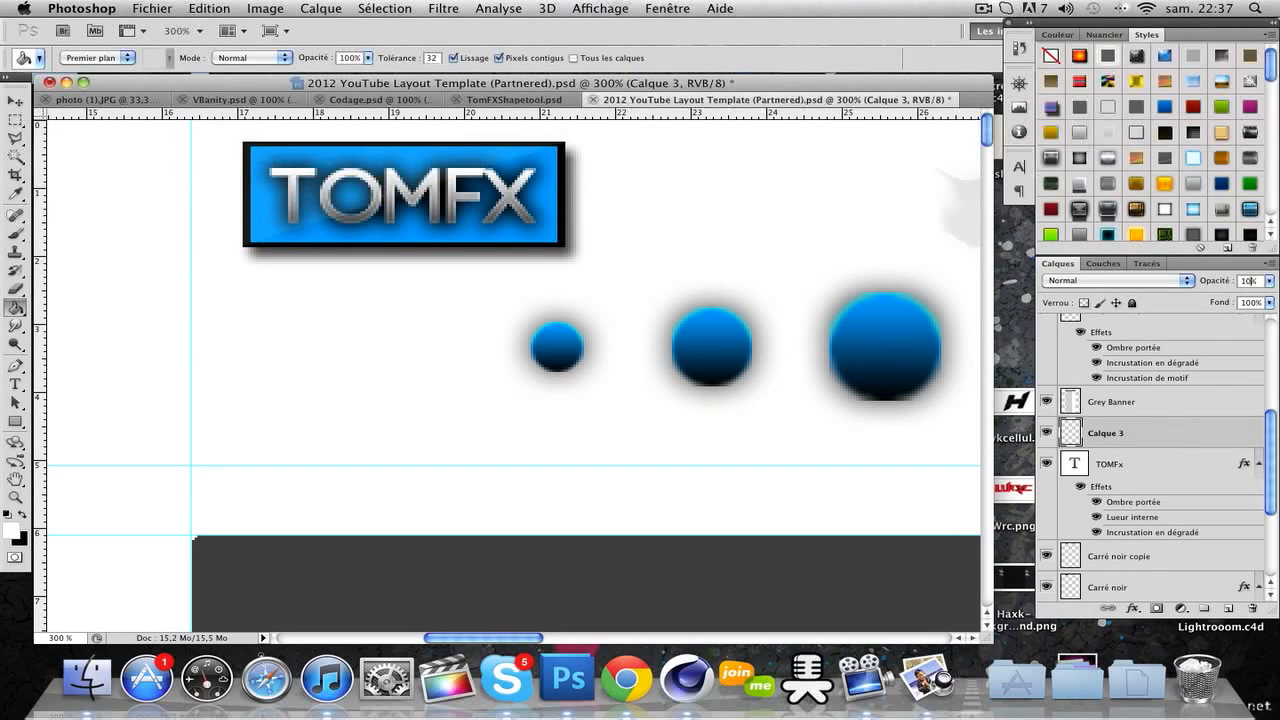
Try several opacity values on the white triangle layer, including 20% and 35%, and settle on 30%
{"action": "key", "text": "BackSpace"}
{"action": "key", "text": "BackSpace"}
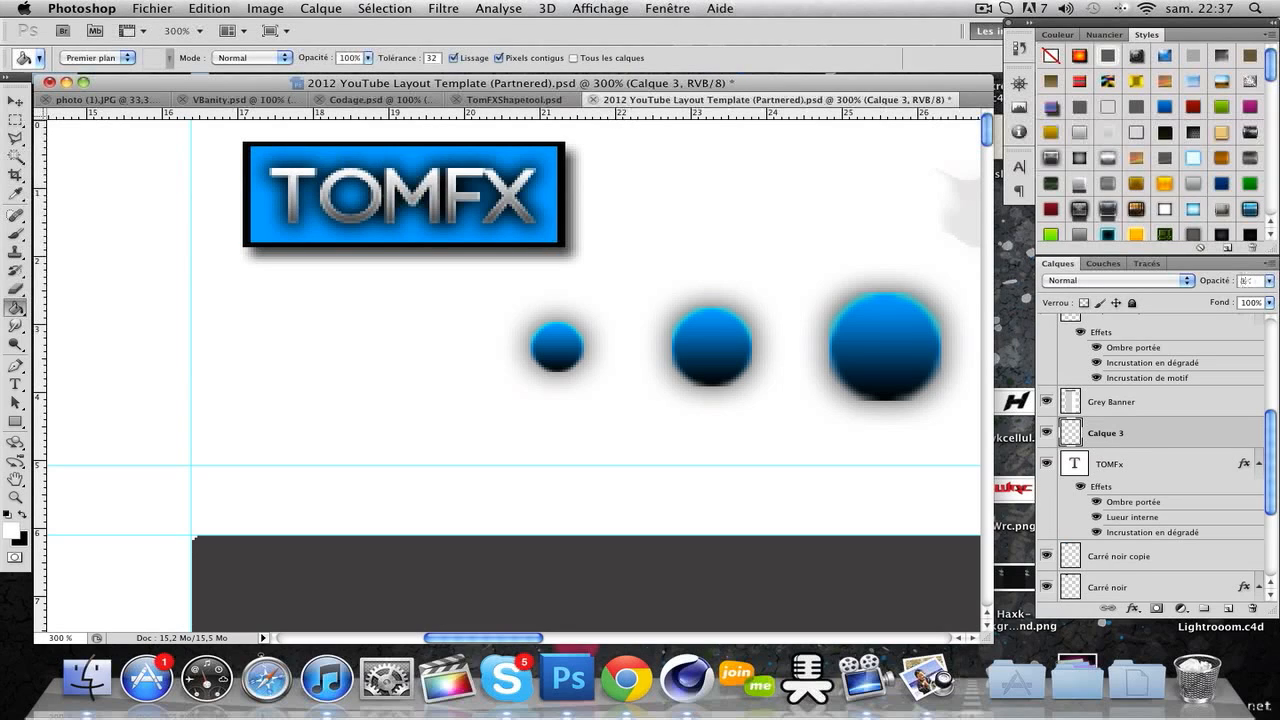
{"action": "type", "text": "20"}
{"action": "key", "text": "BackSpace"}
{"action": "key", "text": "BackSpace"}
{"action": "type", "text": "30"}
{"action": "key", "text": "BackSpace"}
{"action": "type", "text": "4"}
{"action": "key", "text": "BackSpace"}
{"action": "key", "text": "BackSpace"}
{"action": "type", "text": "20"}
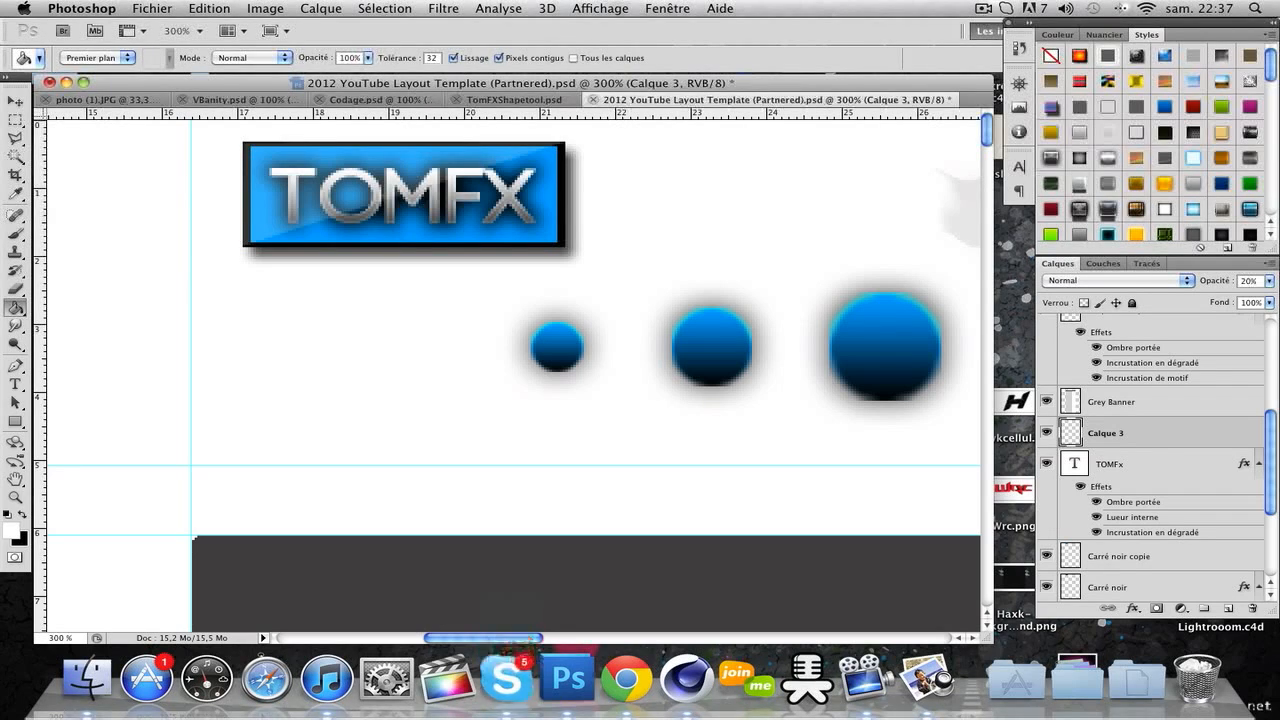
{"action": "key", "text": "BackSpace"}
{"action": "key", "text": "BackSpace"}
{"action": "type", "text": "35"}
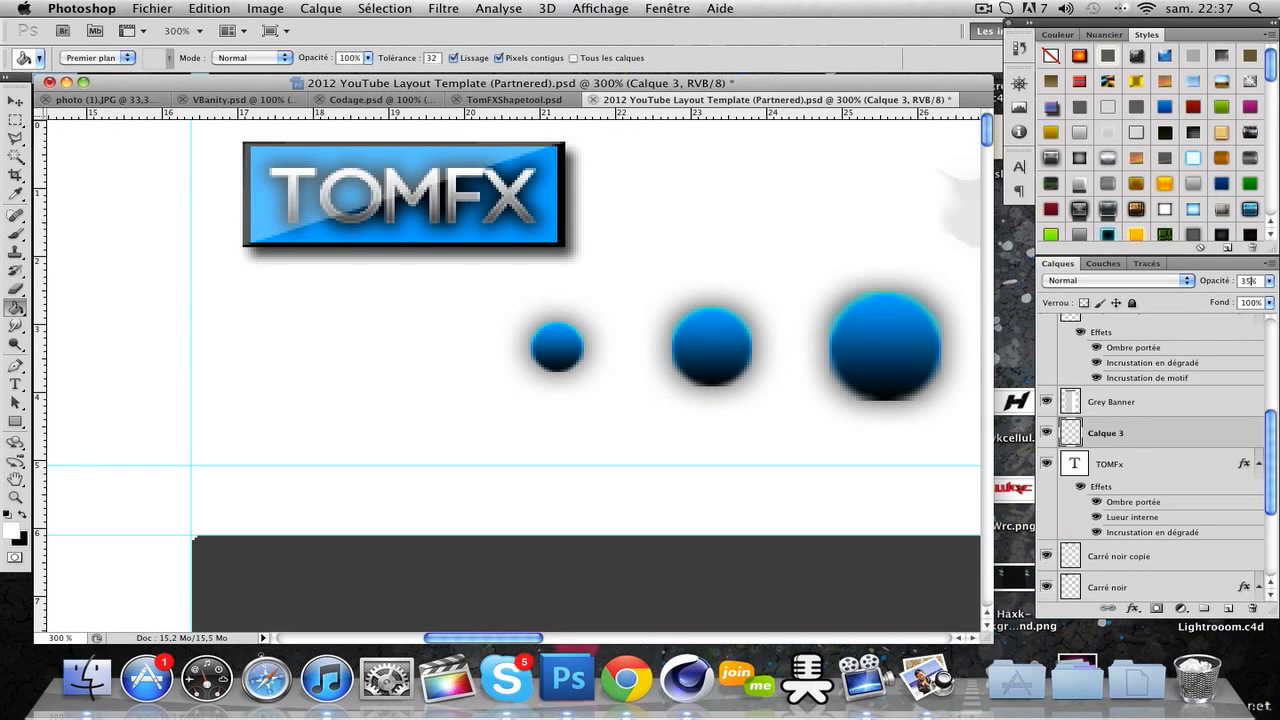
{"action": "key", "text": "BackSpace"}
{"action": "key", "text": "BackSpace"}
{"action": "type", "text": "30"}
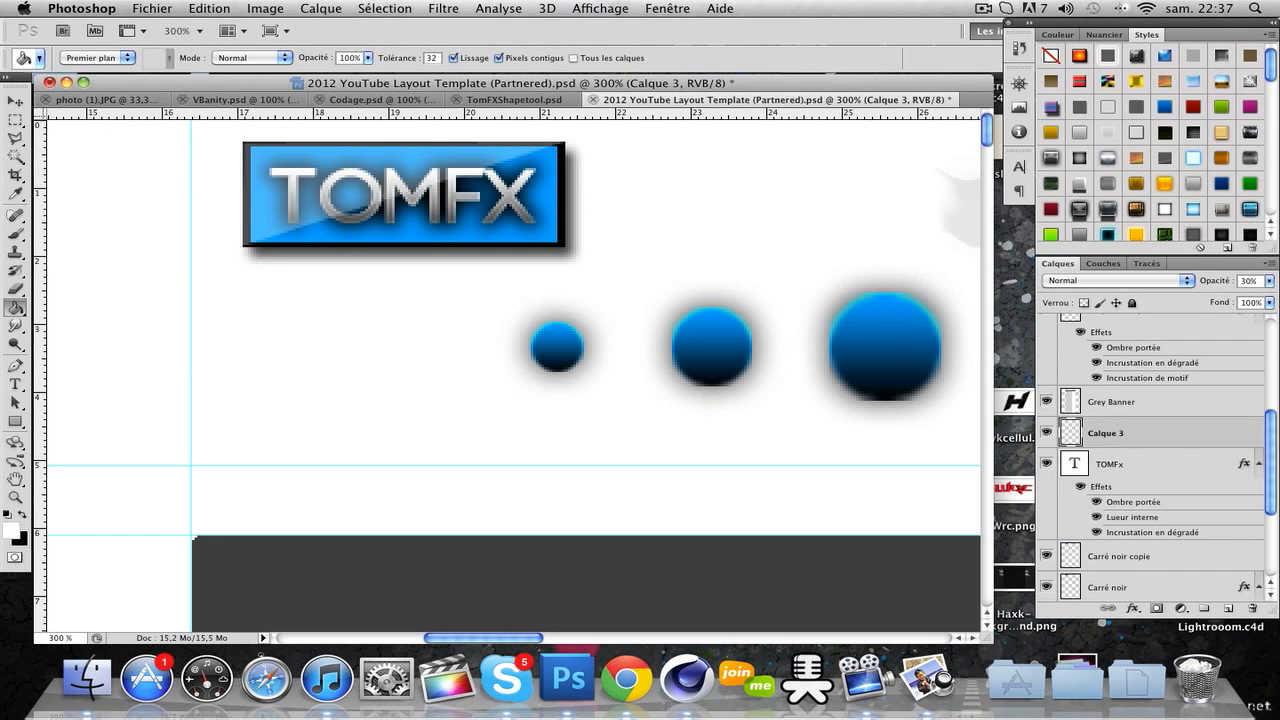
Zoom out to 100% and examine the whole header with the TOMFX rectangle, blue circles and central logo
{"action": "left_click", "coordinate": [18, 497]}
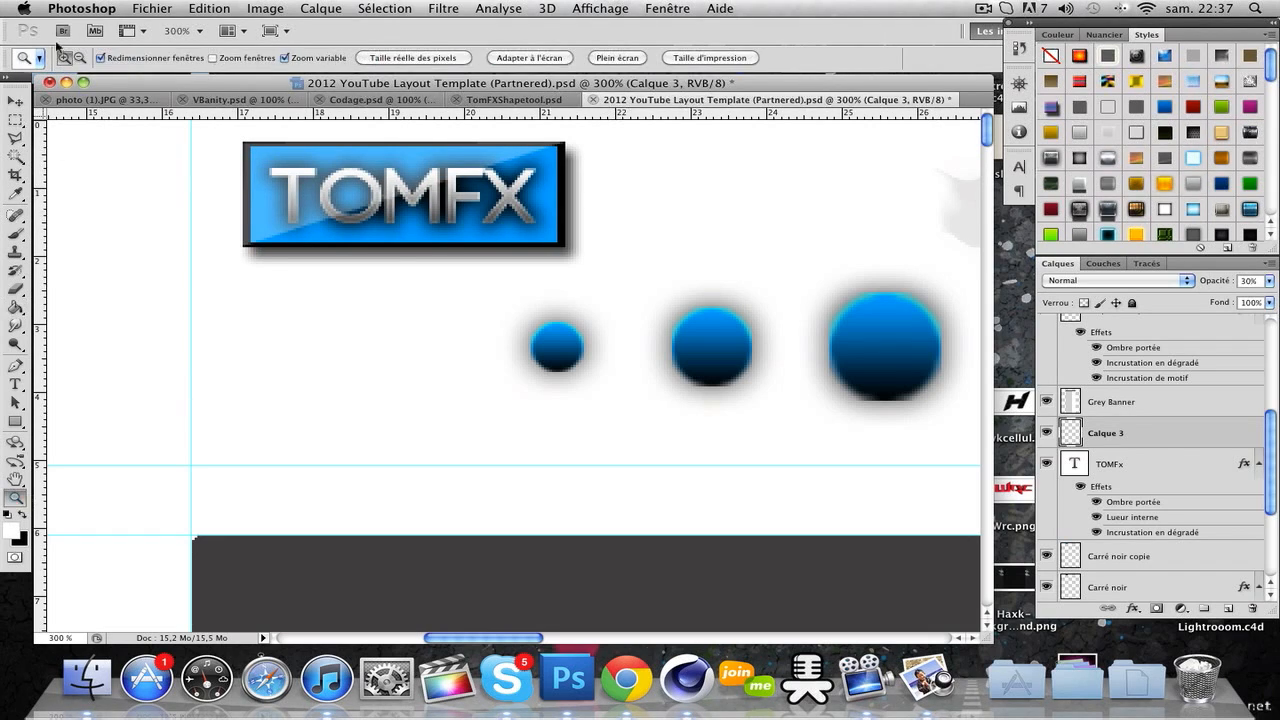
{"action": "left_click", "coordinate": [85, 61]}
{"action": "left_click", "coordinate": [379, 240]}
{"action": "scroll", "coordinate": [444, 257], "scroll_direction": "right", "scroll_amount": 5}
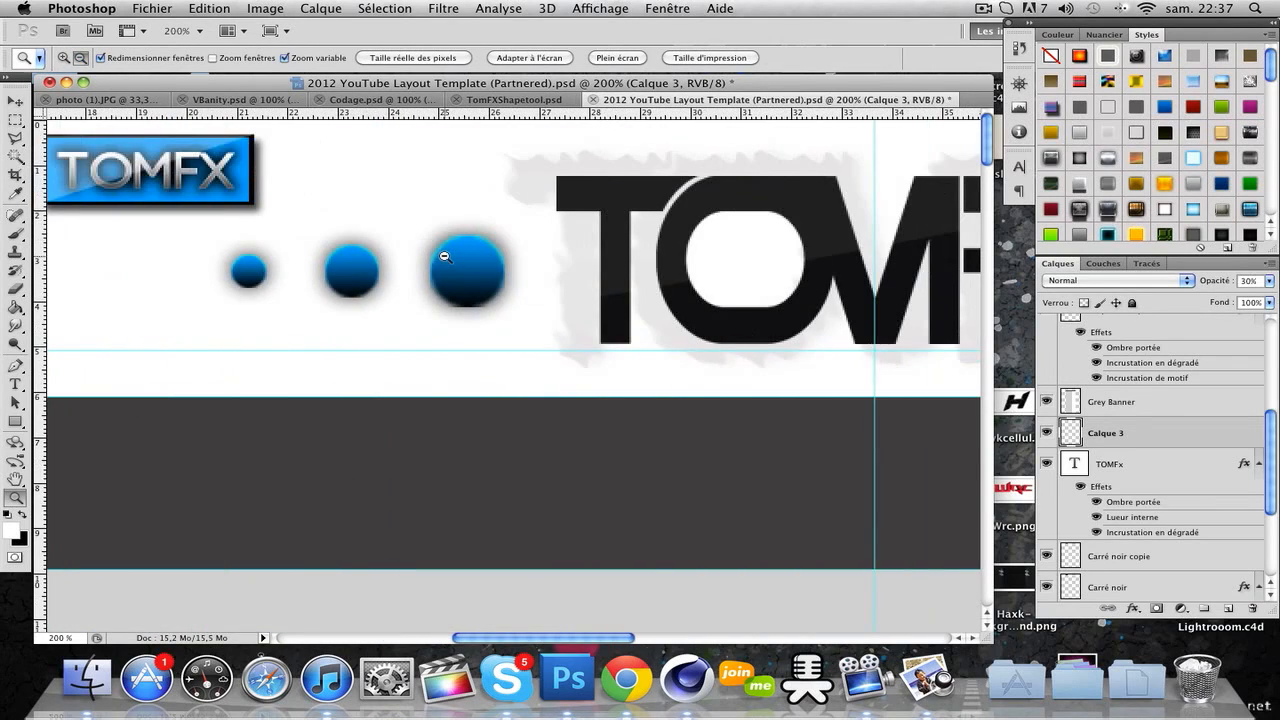
{"action": "left_click", "coordinate": [444, 257]}
{"action": "scroll", "coordinate": [444, 257], "scroll_direction": "right", "scroll_amount": 5}
{"action": "scroll", "coordinate": [444, 257], "scroll_direction": "right", "scroll_amount": 3}
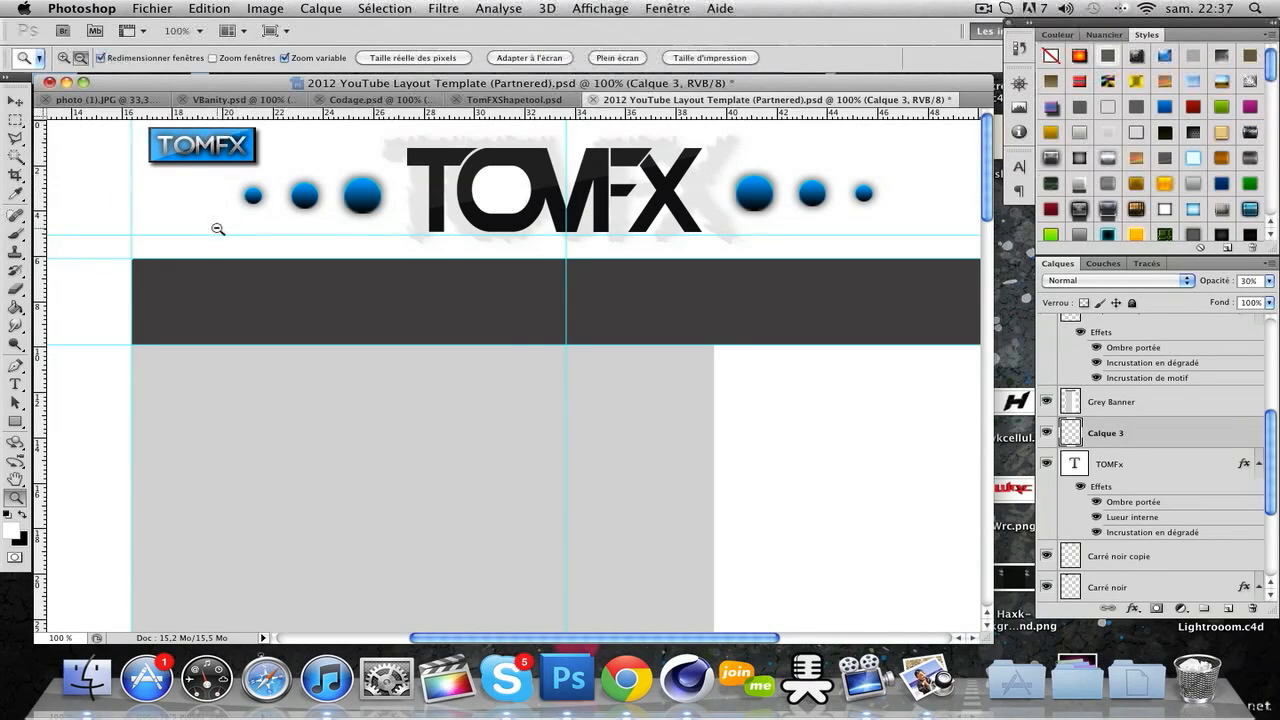
{"action": "scroll", "coordinate": [428, 237], "scroll_direction": "right", "scroll_amount": 3}
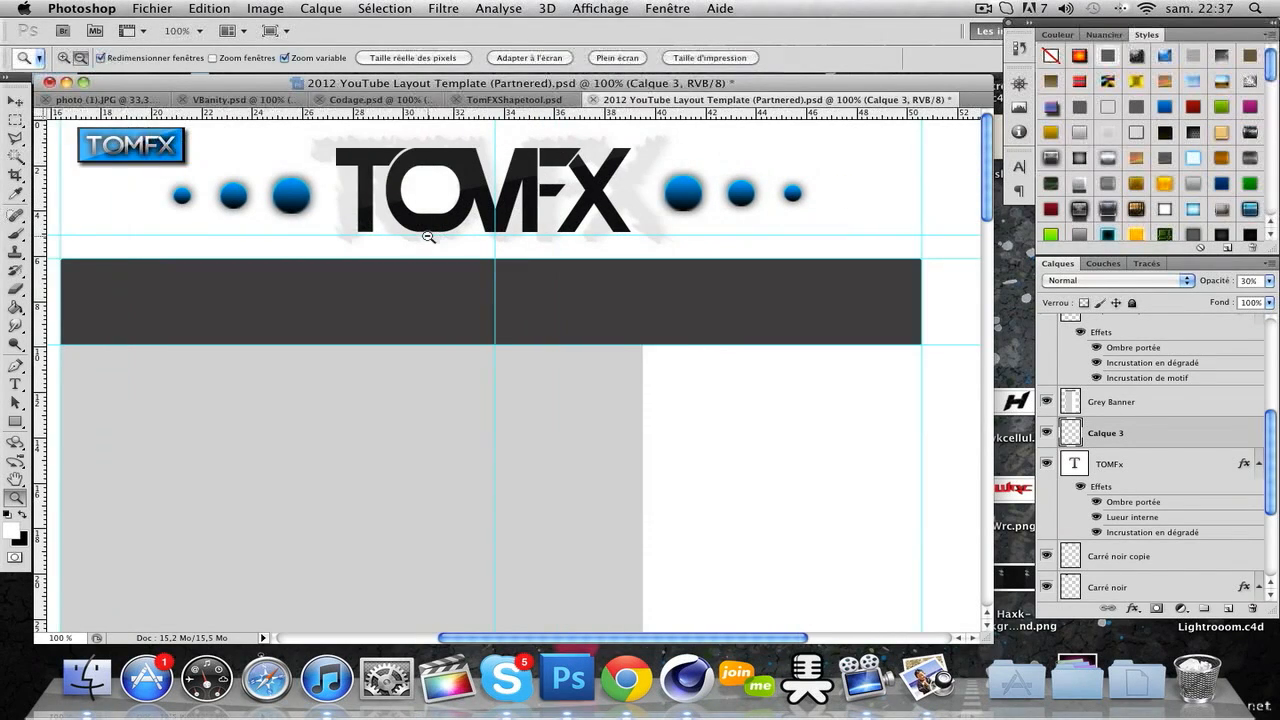
{"action": "scroll", "coordinate": [428, 237], "scroll_direction": "left", "scroll_amount": 1}
{"action": "scroll", "coordinate": [428, 237], "scroll_direction": "right", "scroll_amount": 3}
{"action": "scroll", "coordinate": [428, 237], "scroll_direction": "left", "scroll_amount": 3}
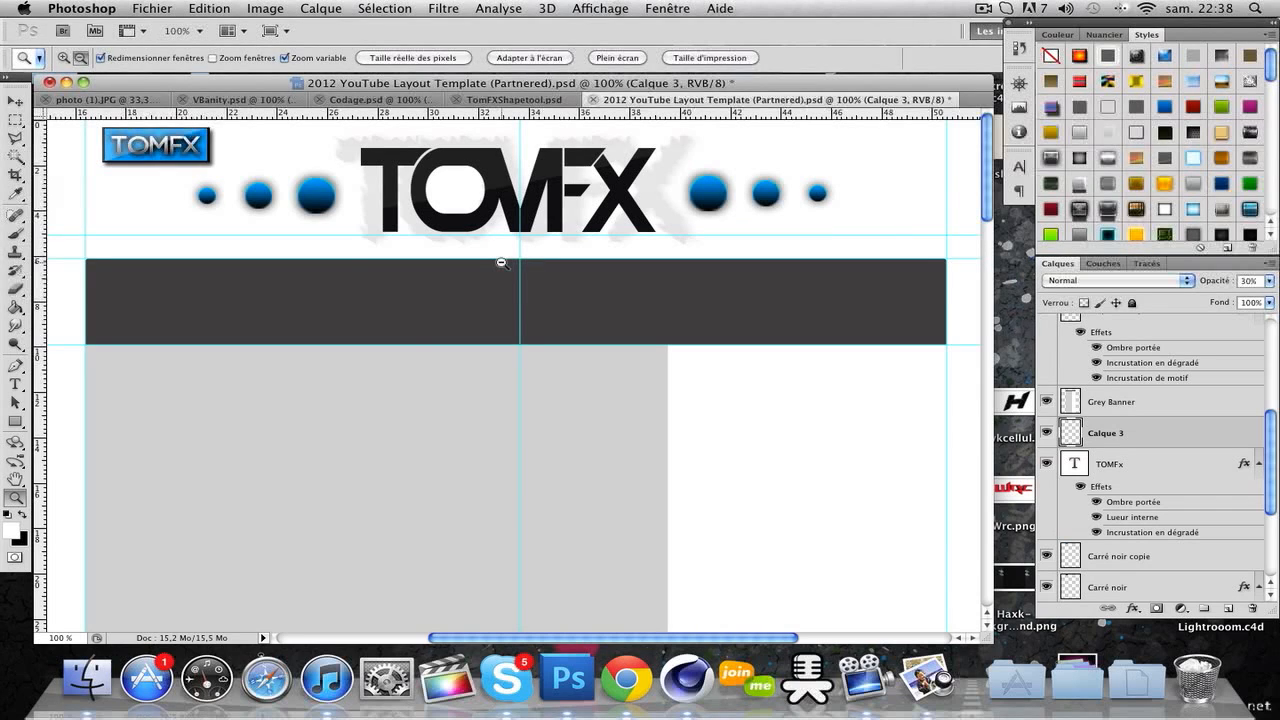
{"action": "left_click", "coordinate": [325, 10]}
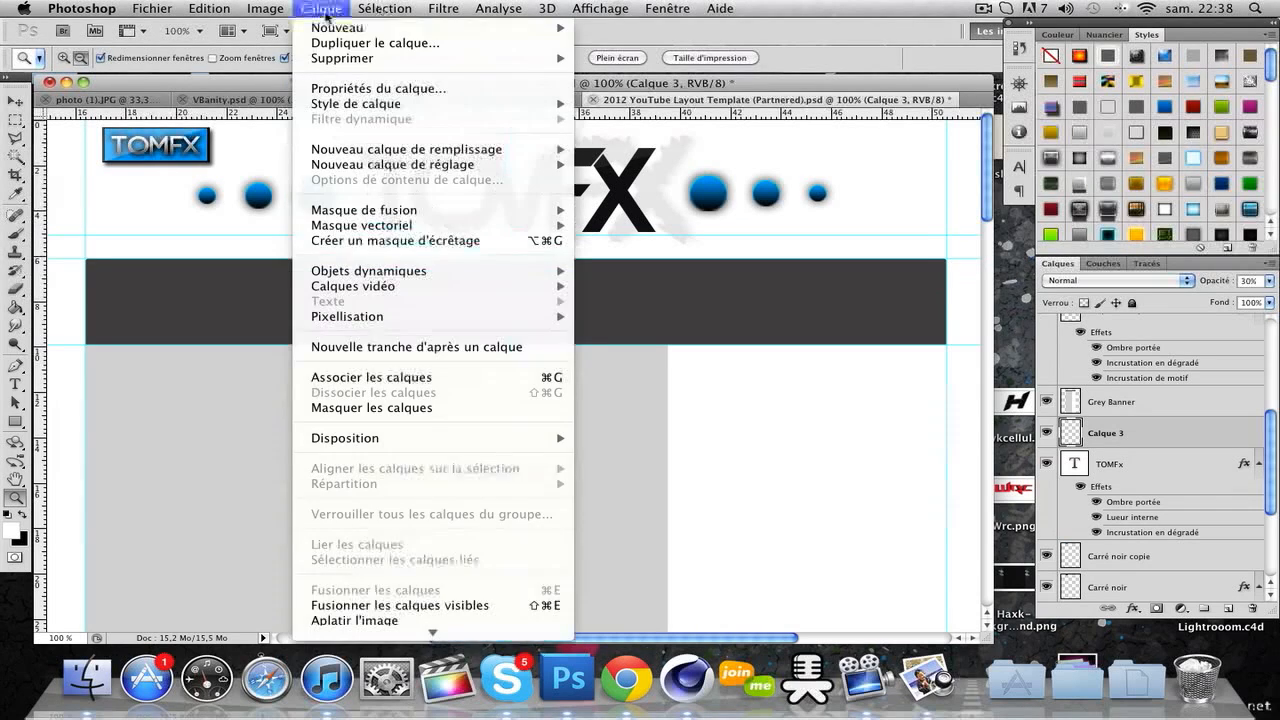
{"action": "mouse_move", "coordinate": [382, 10]}
{"action": "mouse_move", "coordinate": [463, 10]}
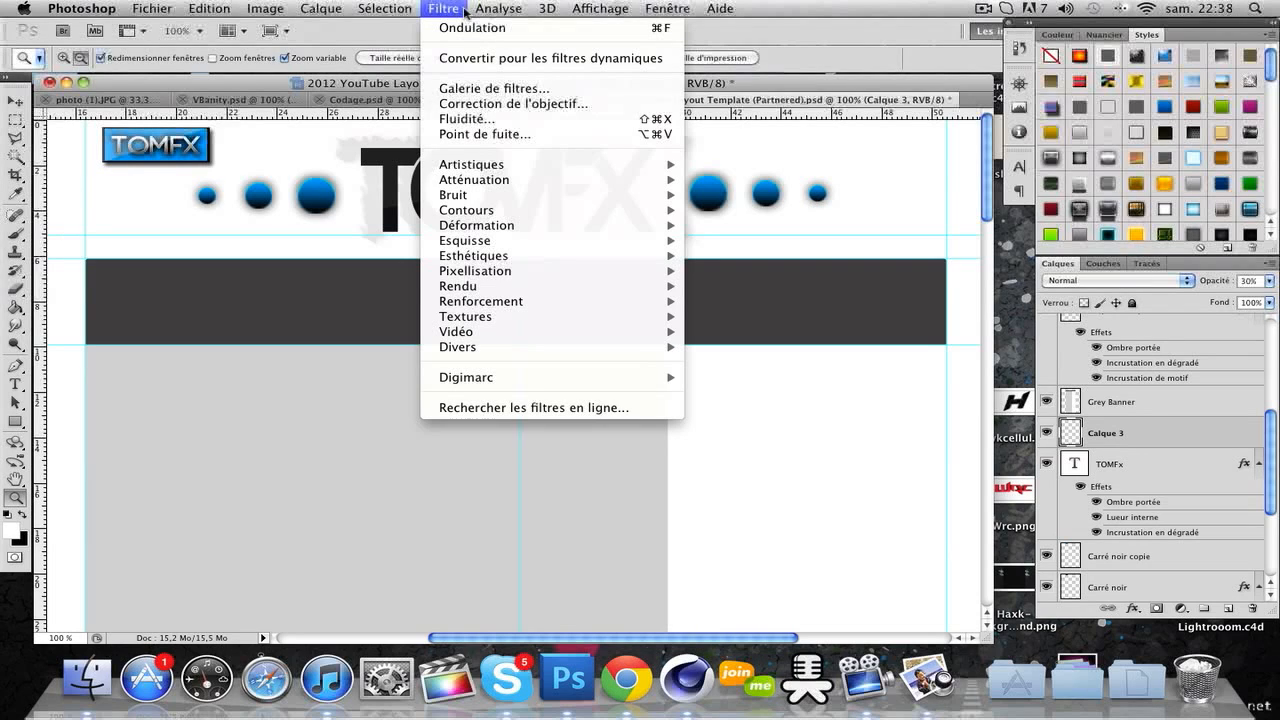
{"action": "left_click", "coordinate": [274, 240]}
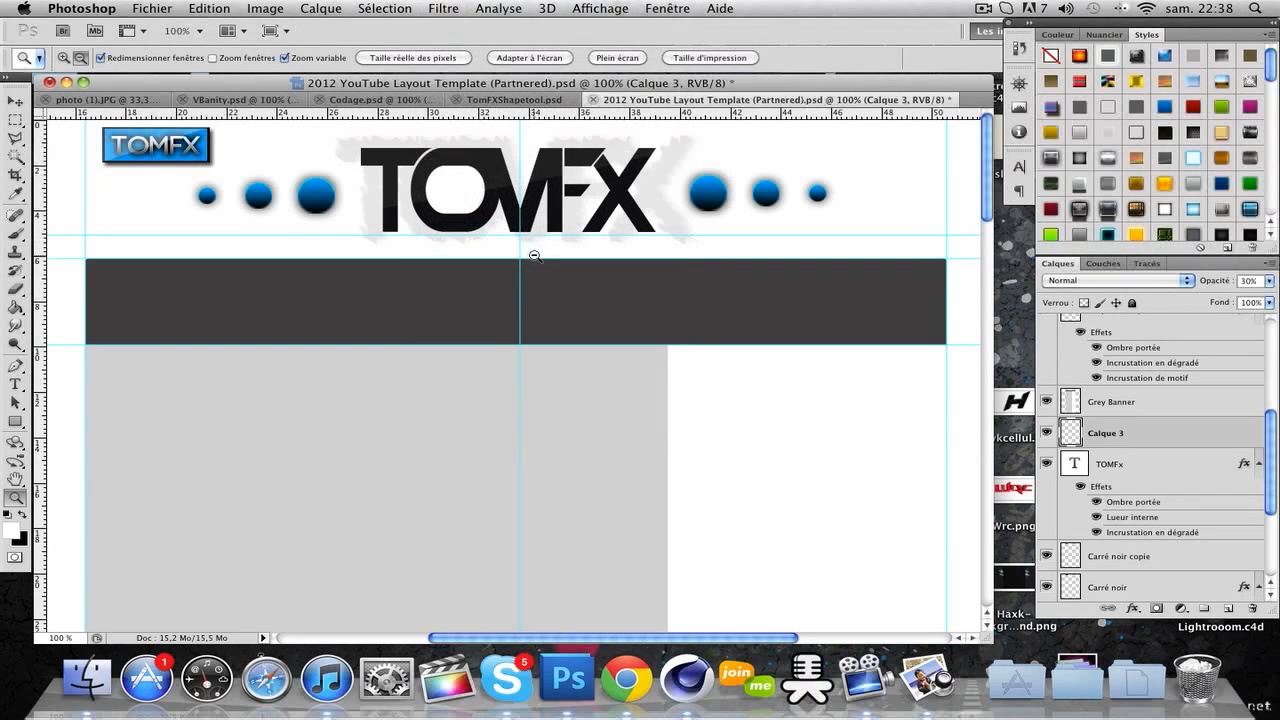
Duplicate the TOMFX badge's four layers together: Calque 3, TOMFx, Carré noir copie and Carré noir
{"action": "scroll", "coordinate": [1108, 486], "scroll_direction": "down", "scroll_amount": 4}
{"action": "left_click", "coordinate": [1110, 484]}
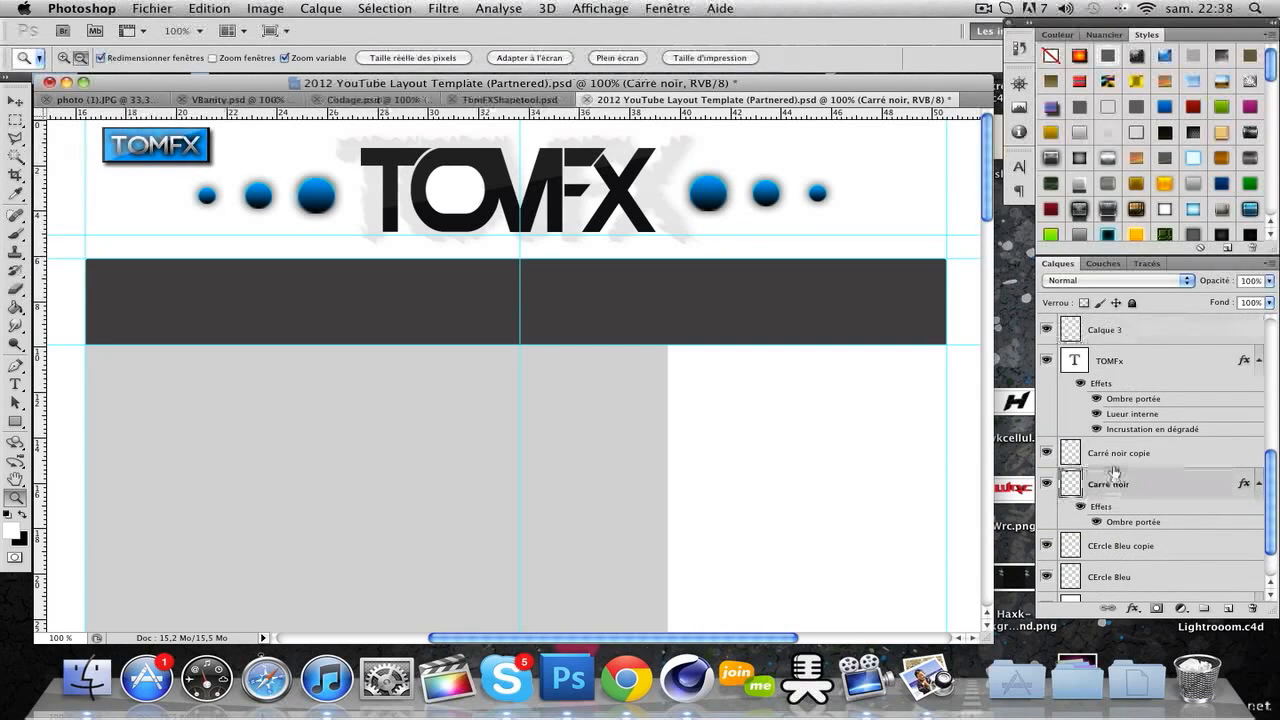
{"action": "left_click", "coordinate": [1117, 459]}
{"action": "left_click", "coordinate": [1112, 485]}
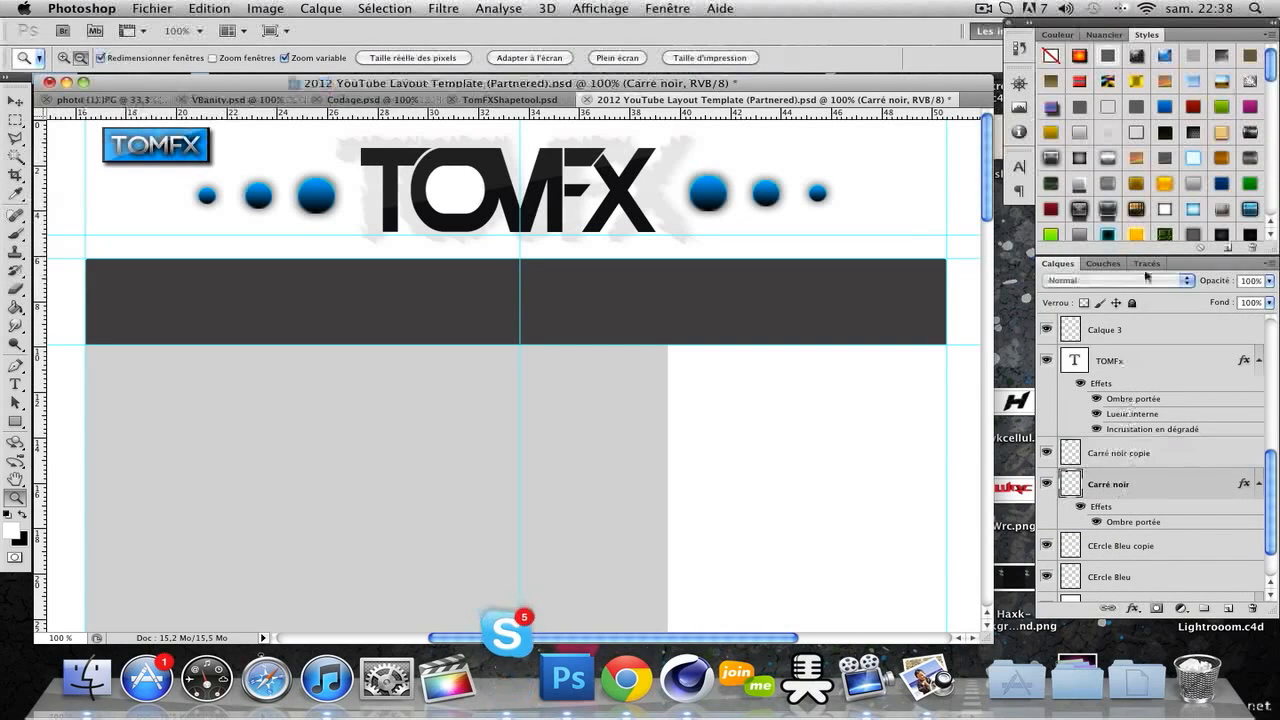
{"action": "right_click", "coordinate": [1118, 330]}
{"action": "left_click", "coordinate": [1146, 358]}
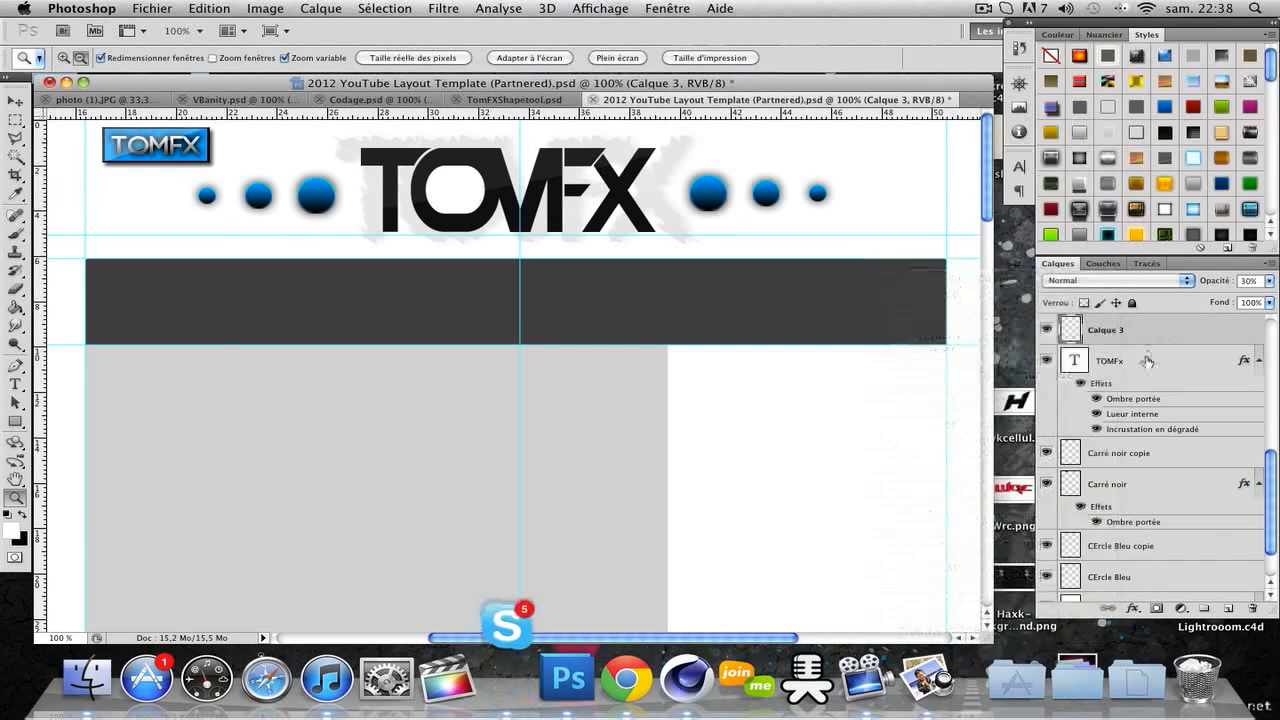
{"action": "left_click", "coordinate": [1115, 486], "text": "shift"}
{"action": "right_click", "coordinate": [1115, 486]}
{"action": "left_click", "coordinate": [1002, 338]}
{"action": "key", "text": "Return"}
Move the duplicated TOMFX badge to the right end of the header, mirroring the original beyond the smallest circle
{"action": "left_click", "coordinate": [16, 102]}
{"action": "left_click_drag", "start_coordinate": [180, 150], "coordinate": [854, 168]}
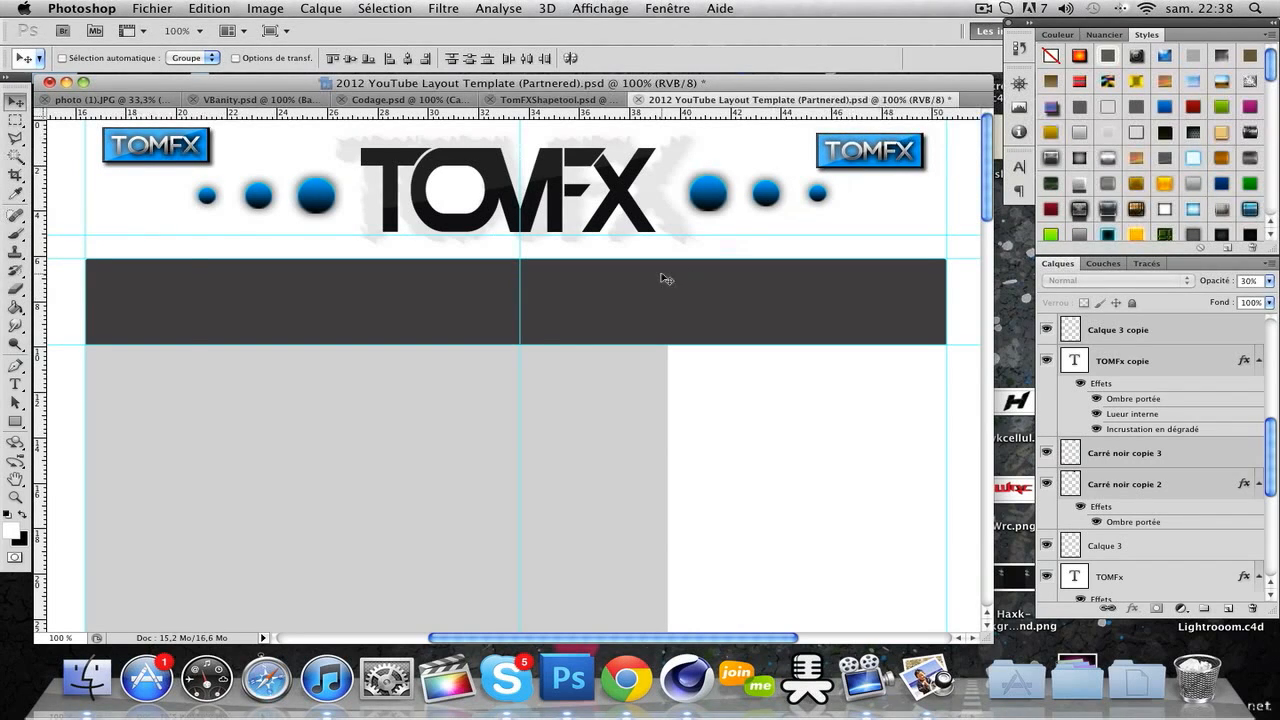
{"action": "scroll", "coordinate": [663, 279], "scroll_direction": "left", "scroll_amount": 3}
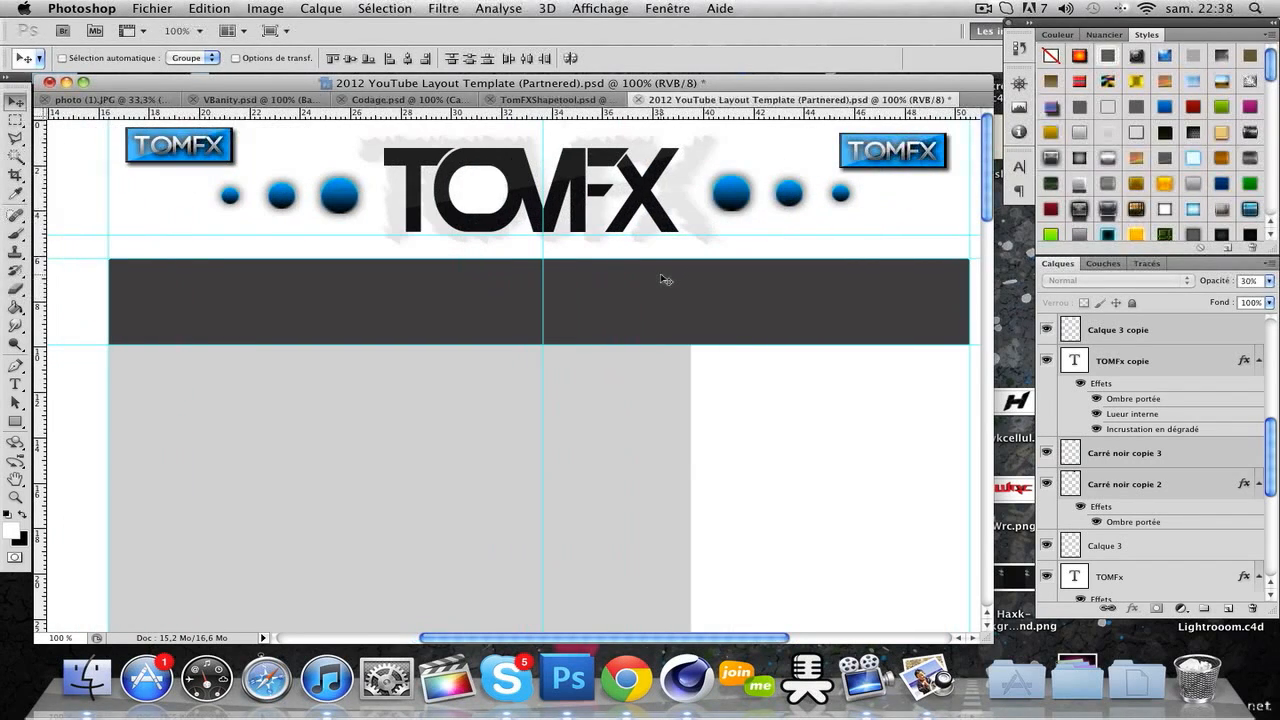
{"action": "scroll", "coordinate": [663, 279], "scroll_direction": "left", "scroll_amount": 1}
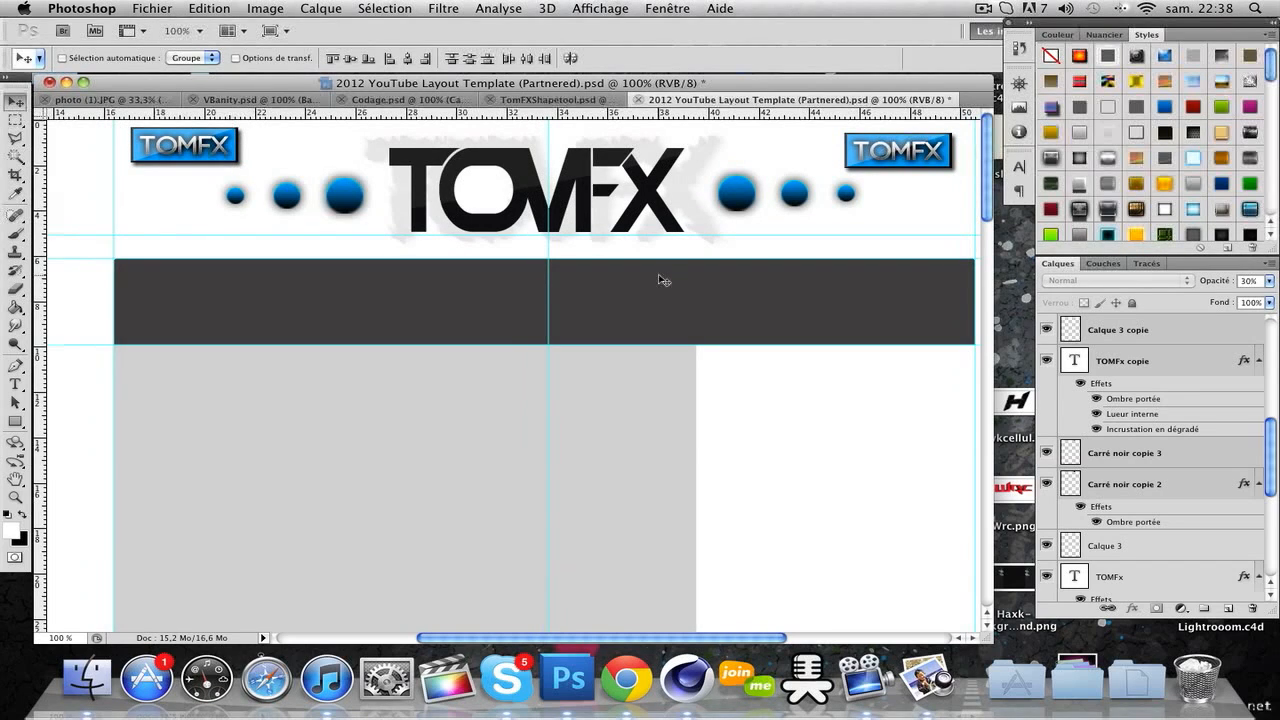
{"action": "left_click", "coordinate": [983, 10]}
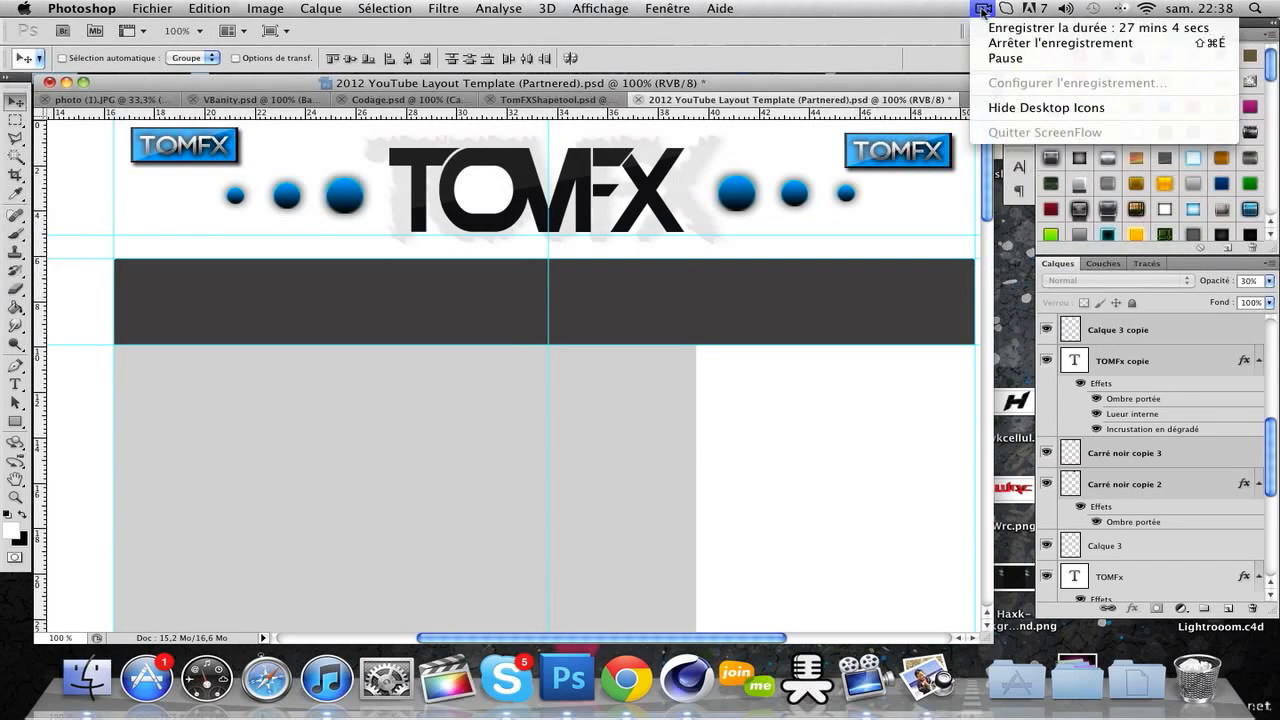
{"action": "left_click", "coordinate": [992, 59]}
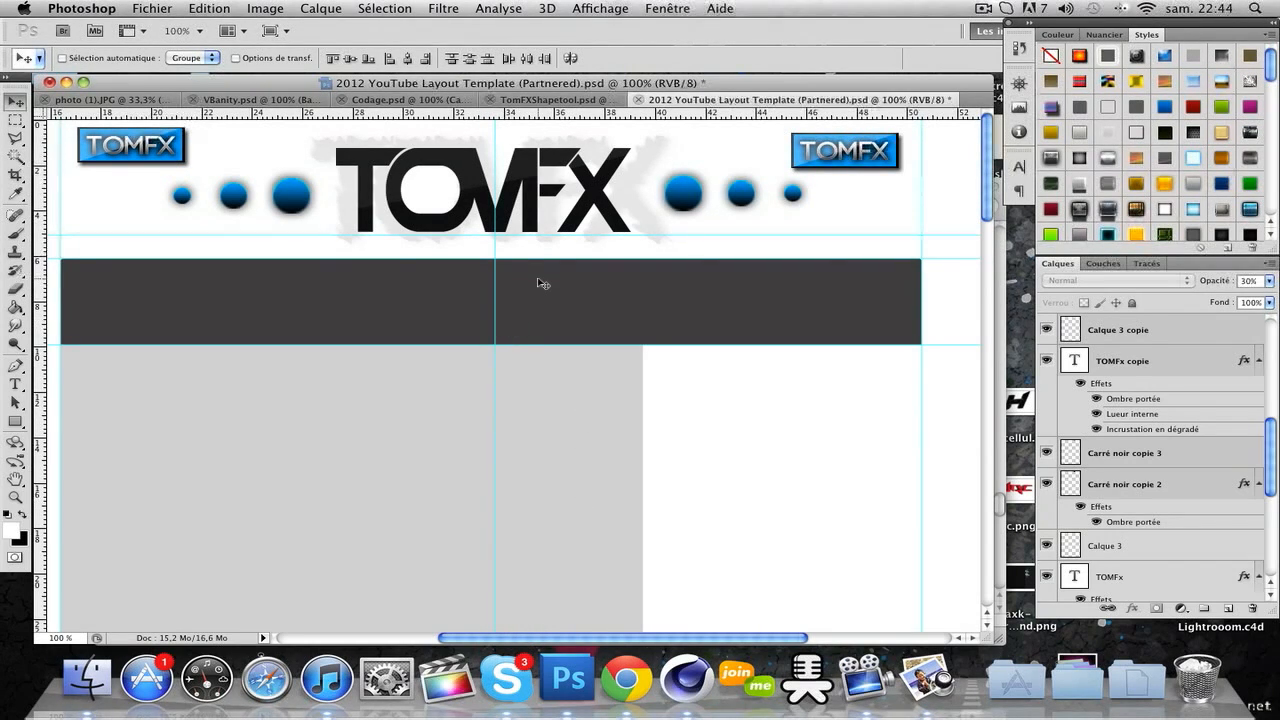
Examine the finished header and its layers, checking the original TOMFX badge at 300% and the full layout at 100%
{"action": "scroll", "coordinate": [539, 282], "scroll_direction": "left", "scroll_amount": 3}
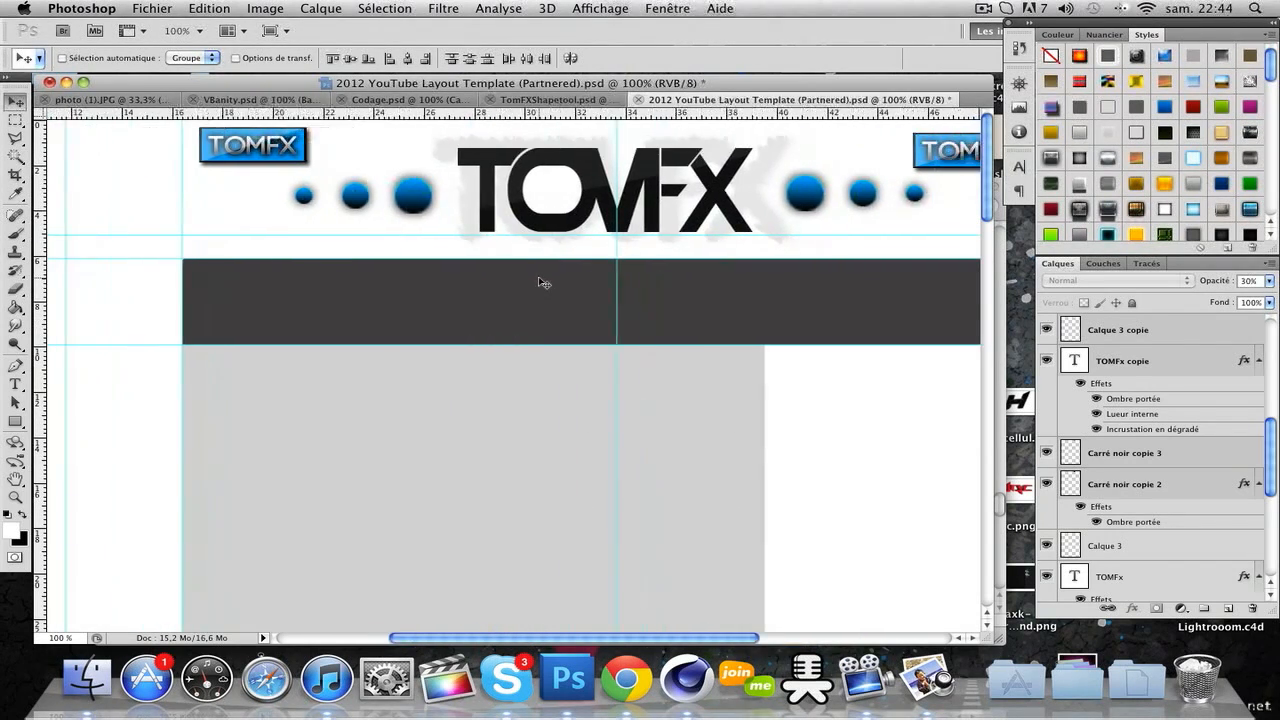
{"action": "scroll", "coordinate": [539, 282], "scroll_direction": "right", "scroll_amount": 1}
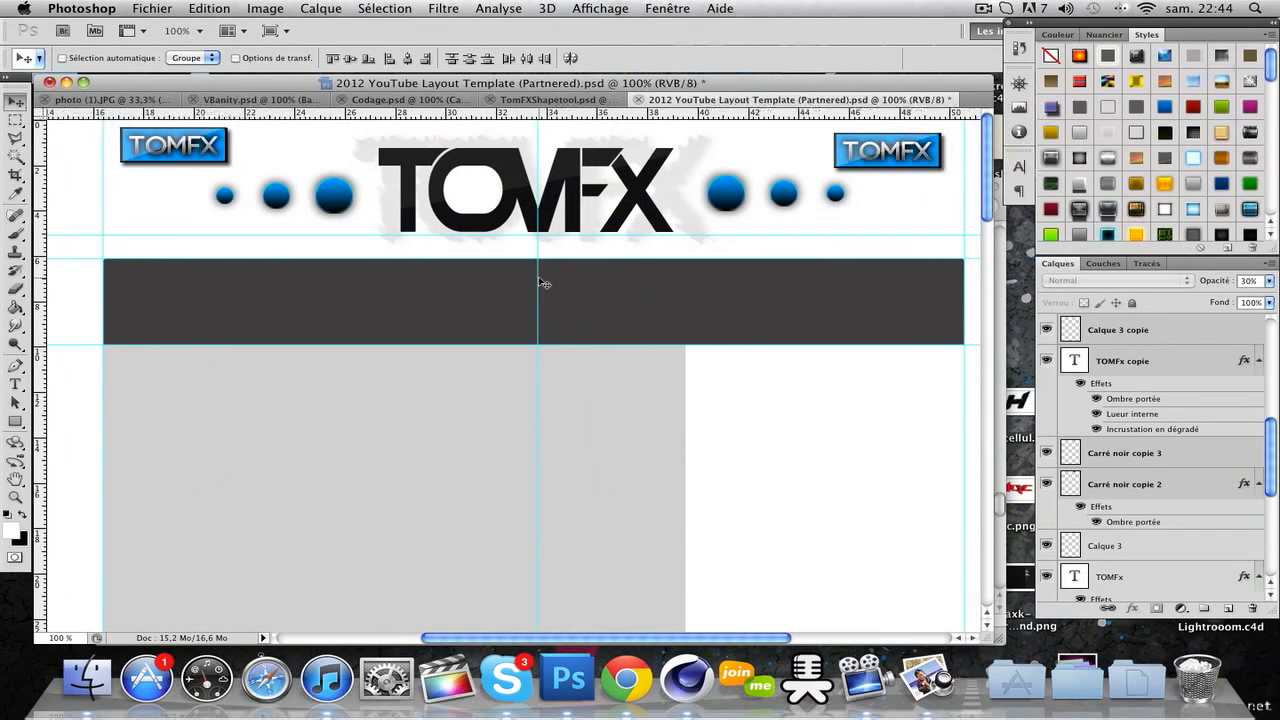
{"action": "scroll", "coordinate": [1068, 524], "scroll_direction": "down", "scroll_amount": 3}
{"action": "scroll", "coordinate": [1068, 524], "scroll_direction": "up", "scroll_amount": 5}
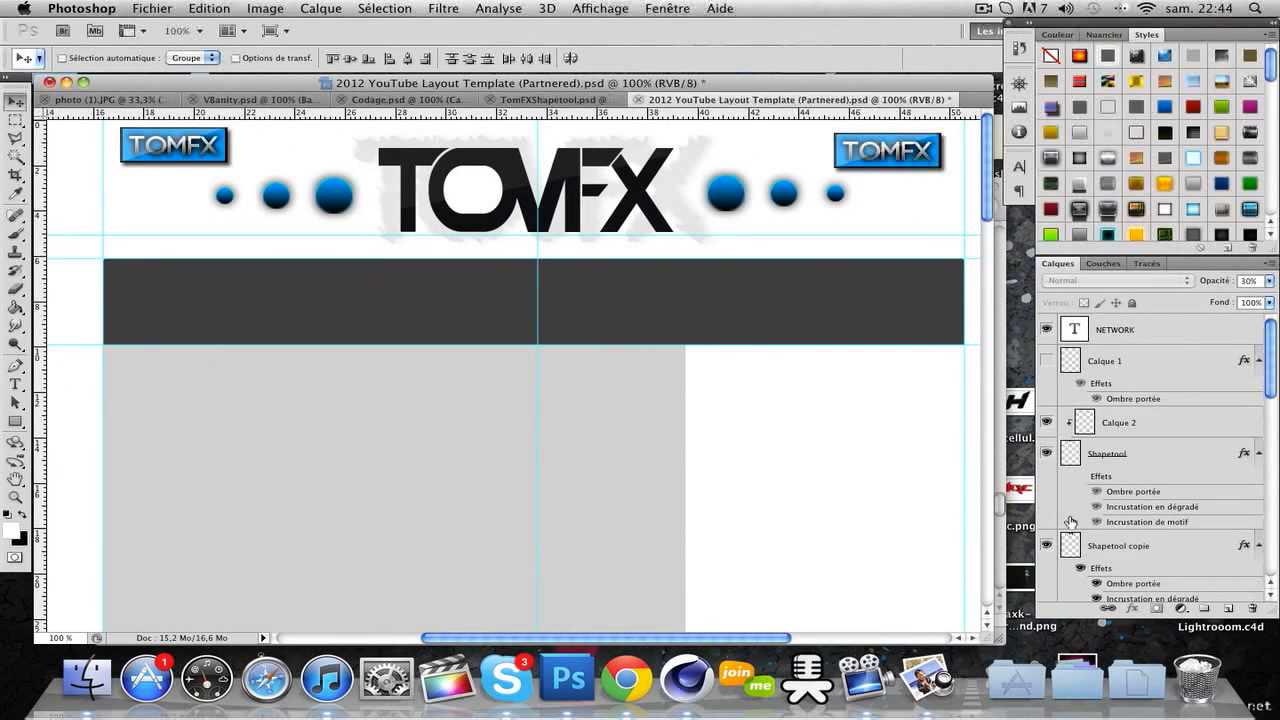
{"action": "scroll", "coordinate": [337, 391], "scroll_direction": "left", "scroll_amount": 5}
{"action": "scroll", "coordinate": [337, 391], "scroll_direction": "right", "scroll_amount": 8}
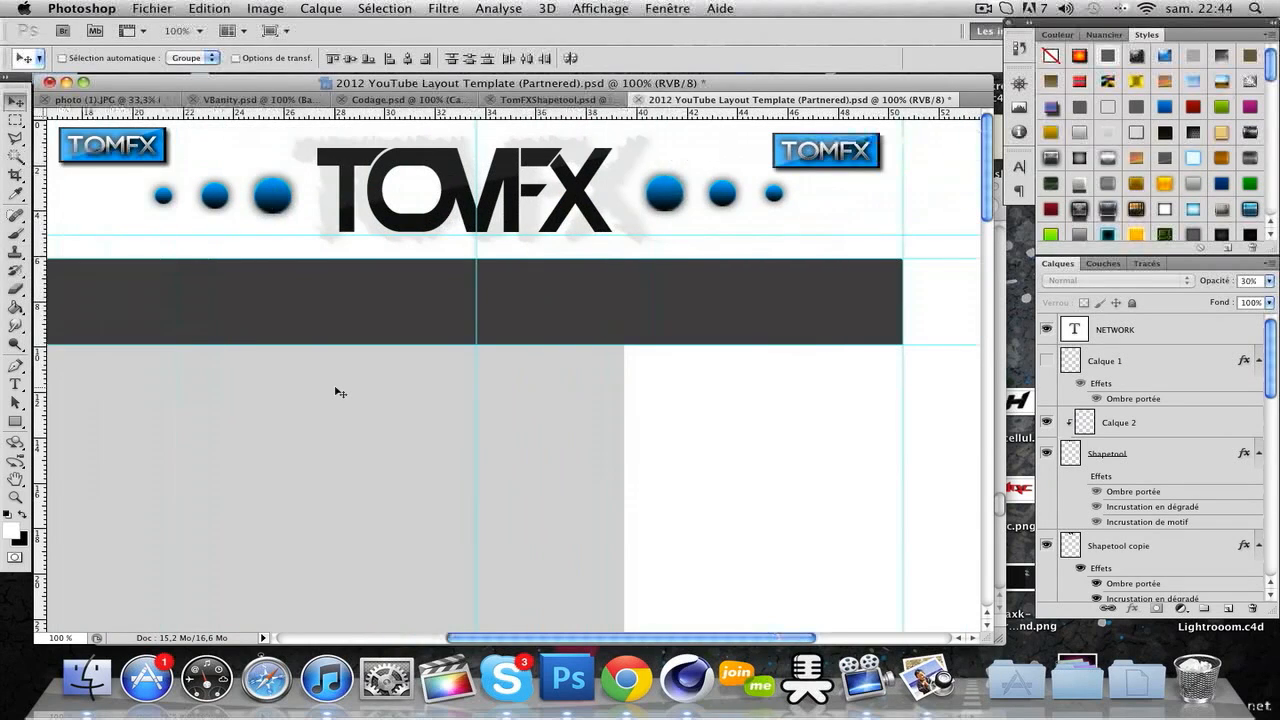
{"action": "left_click", "coordinate": [15, 497]}
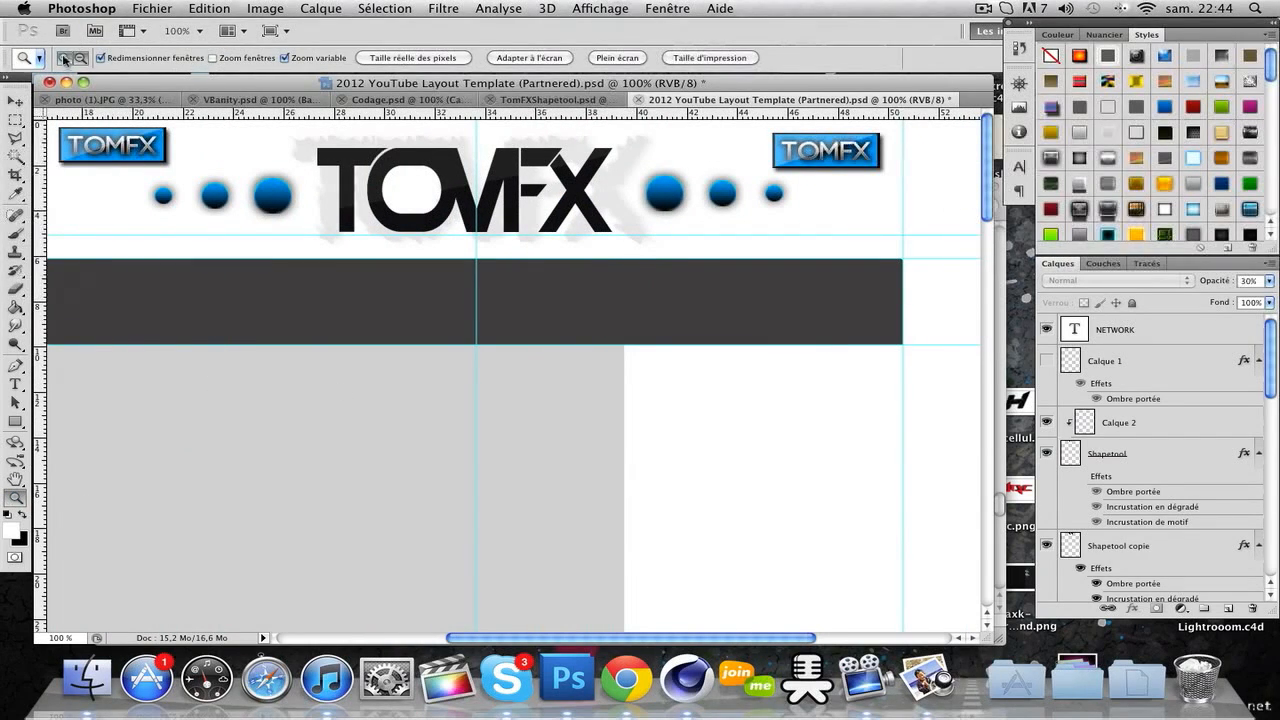
{"action": "left_click", "coordinate": [367, 216]}
{"action": "left_click", "coordinate": [466, 217]}
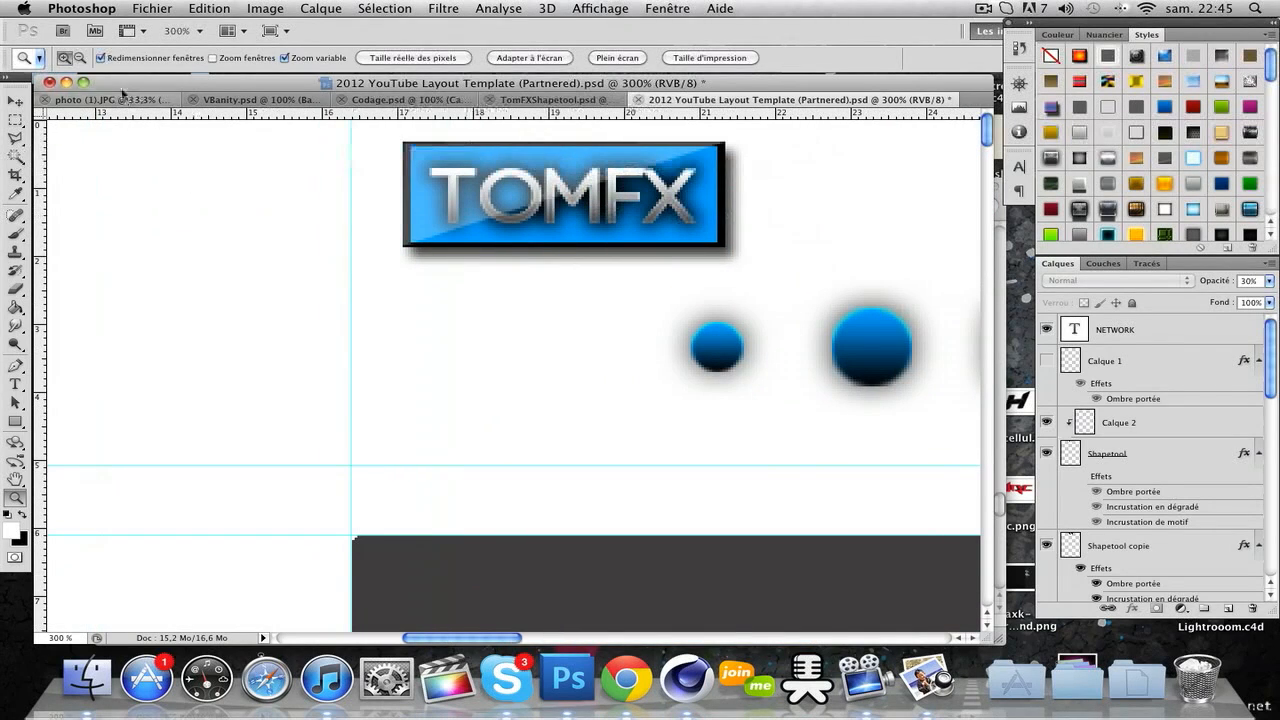
{"action": "left_click", "coordinate": [80, 57]}
{"action": "left_click", "coordinate": [274, 237]}
{"action": "left_click", "coordinate": [292, 238]}
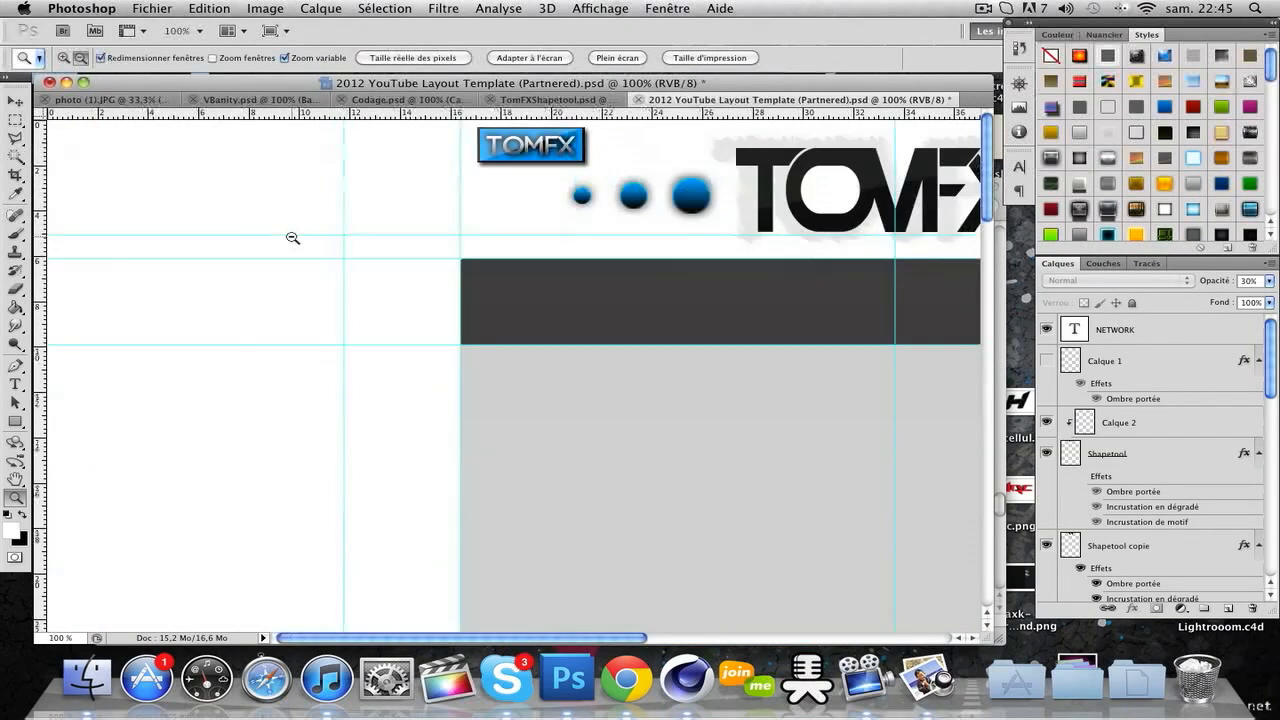
{"action": "scroll", "coordinate": [292, 238], "scroll_direction": "right", "scroll_amount": 7}
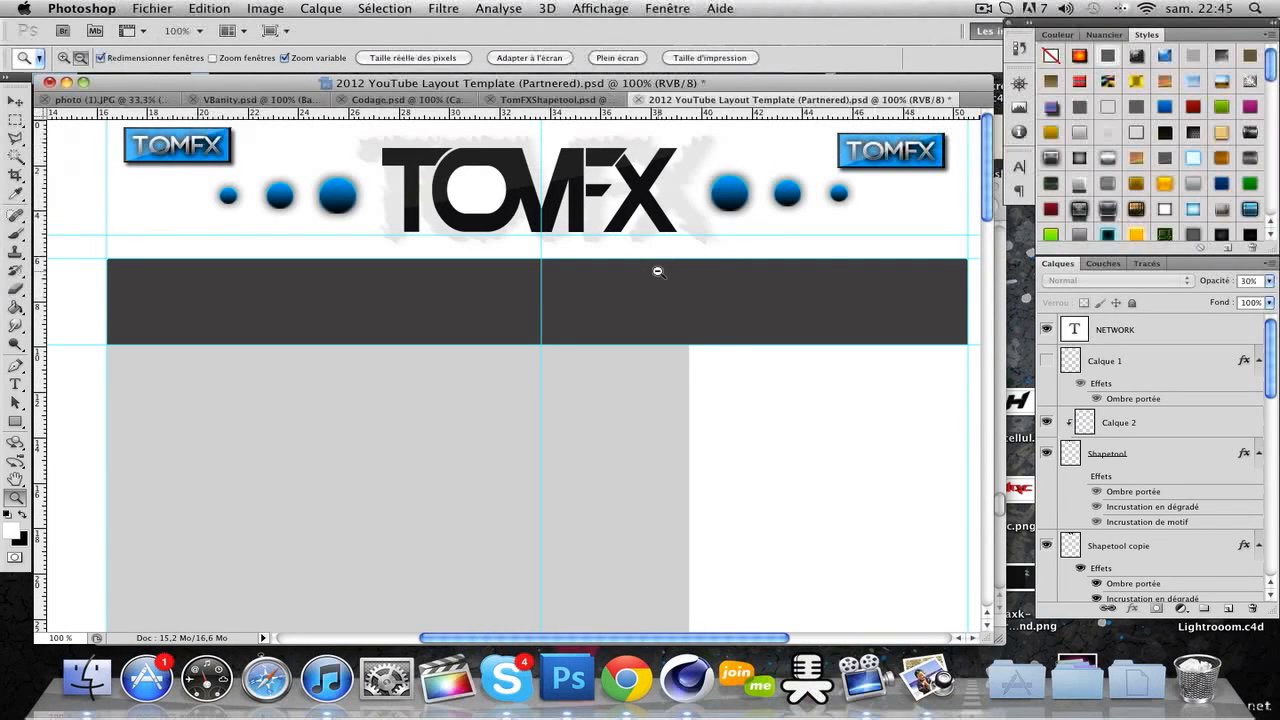
{"action": "scroll", "coordinate": [703, 257], "scroll_direction": "right", "scroll_amount": 2}
{"action": "scroll", "coordinate": [703, 257], "scroll_direction": "left", "scroll_amount": 2}
{"action": "left_click", "coordinate": [979, 9]}
{"action": "left_click", "coordinate": [975, 45]}
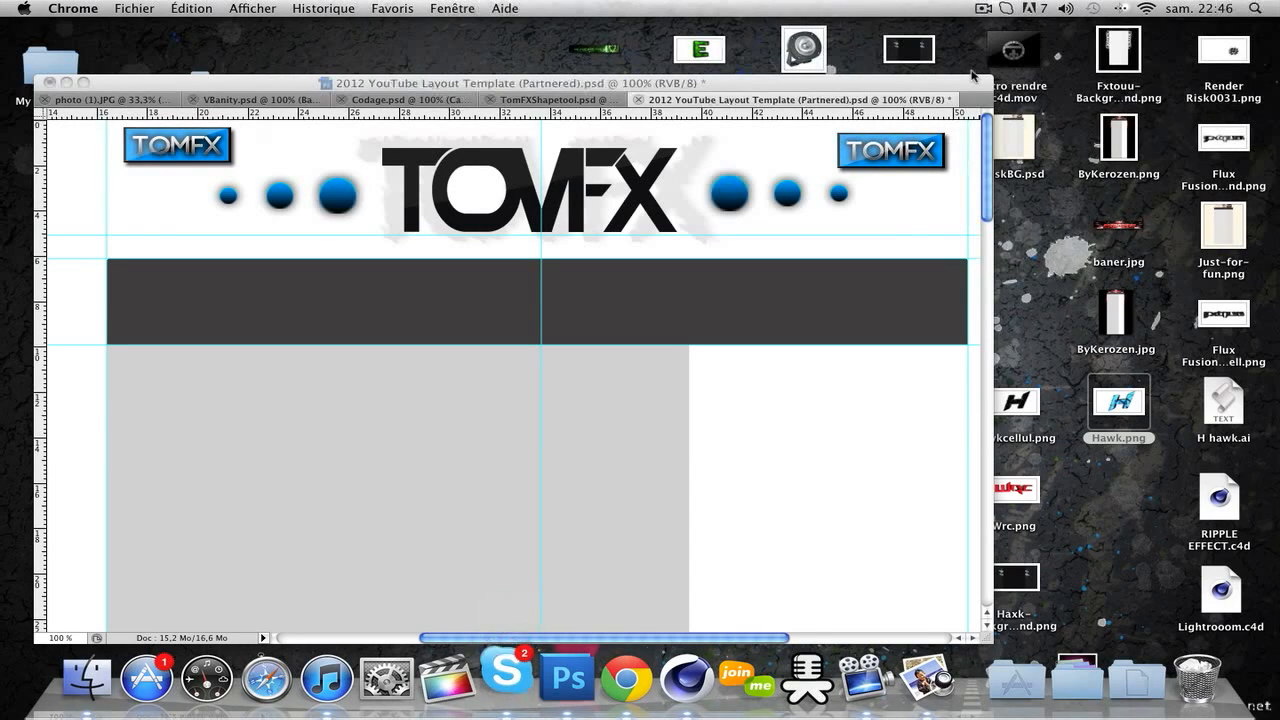
{"action": "left_click", "coordinate": [718, 344]}
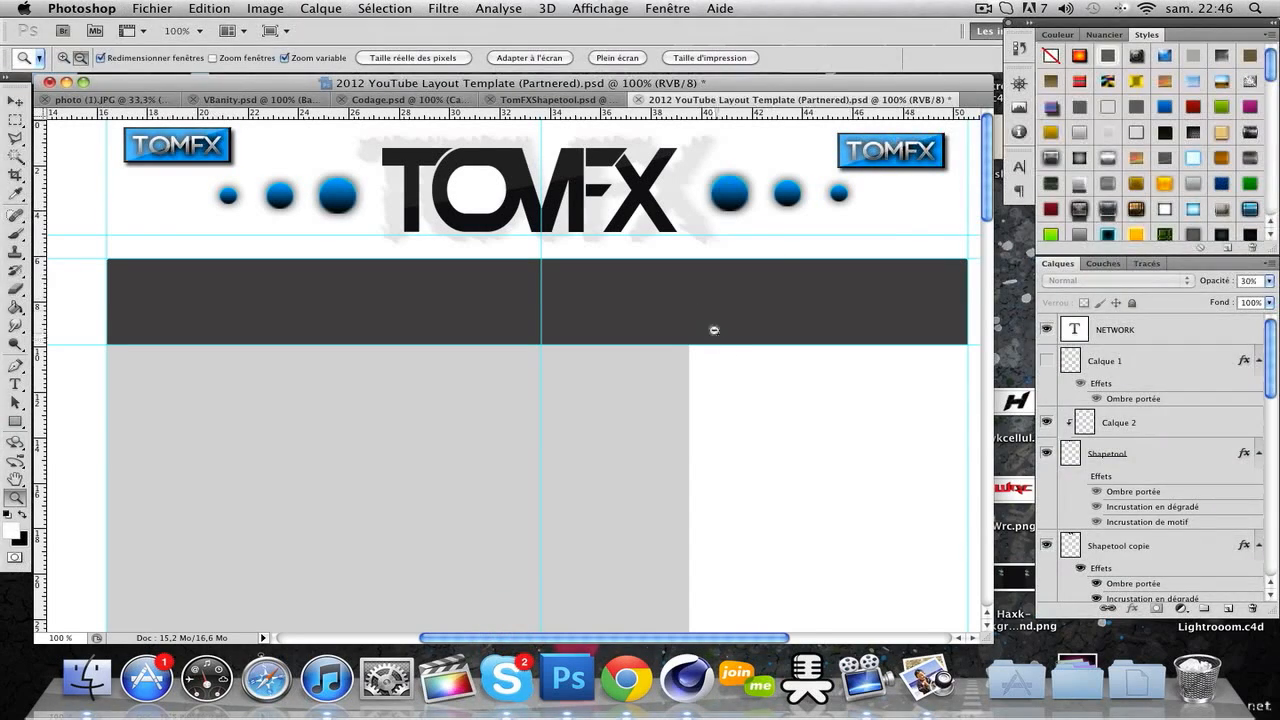
{"action": "scroll", "coordinate": [711, 245], "scroll_direction": "left", "scroll_amount": 2}
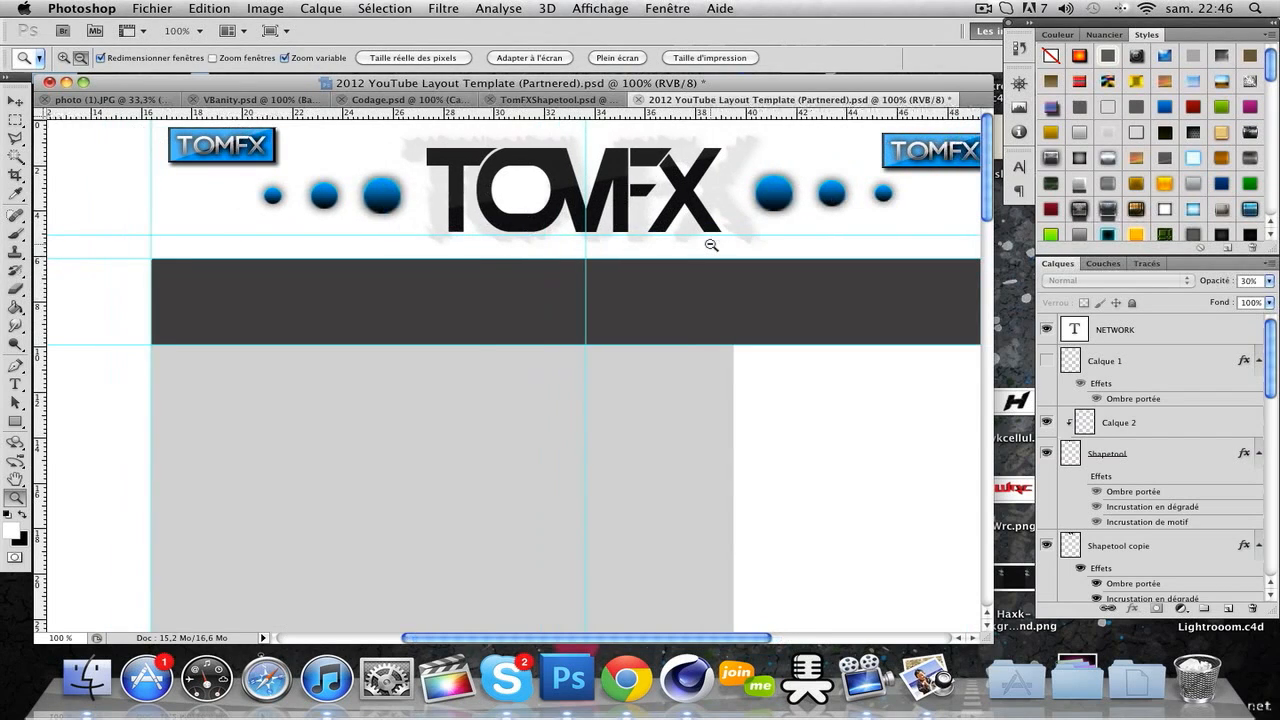
{"action": "scroll", "coordinate": [711, 245], "scroll_direction": "right", "scroll_amount": 4}
{"action": "left_click", "coordinate": [204, 8]}
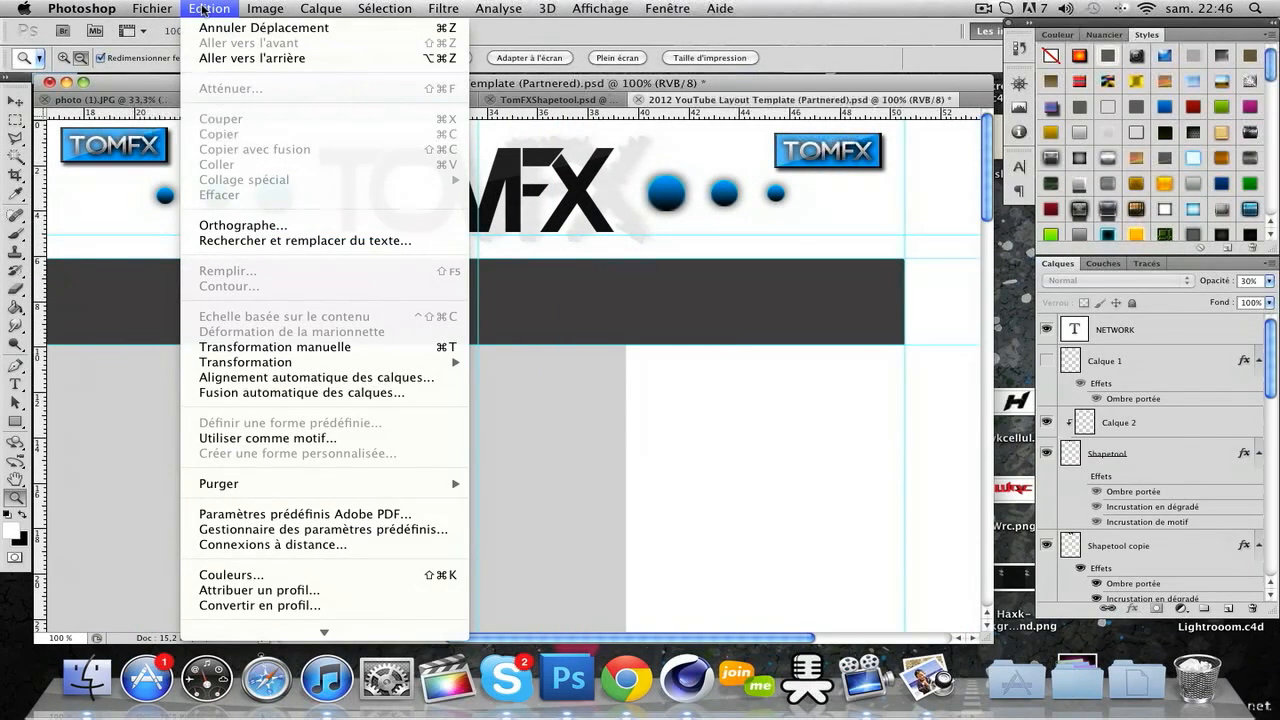
{"action": "left_click", "coordinate": [204, 8]}
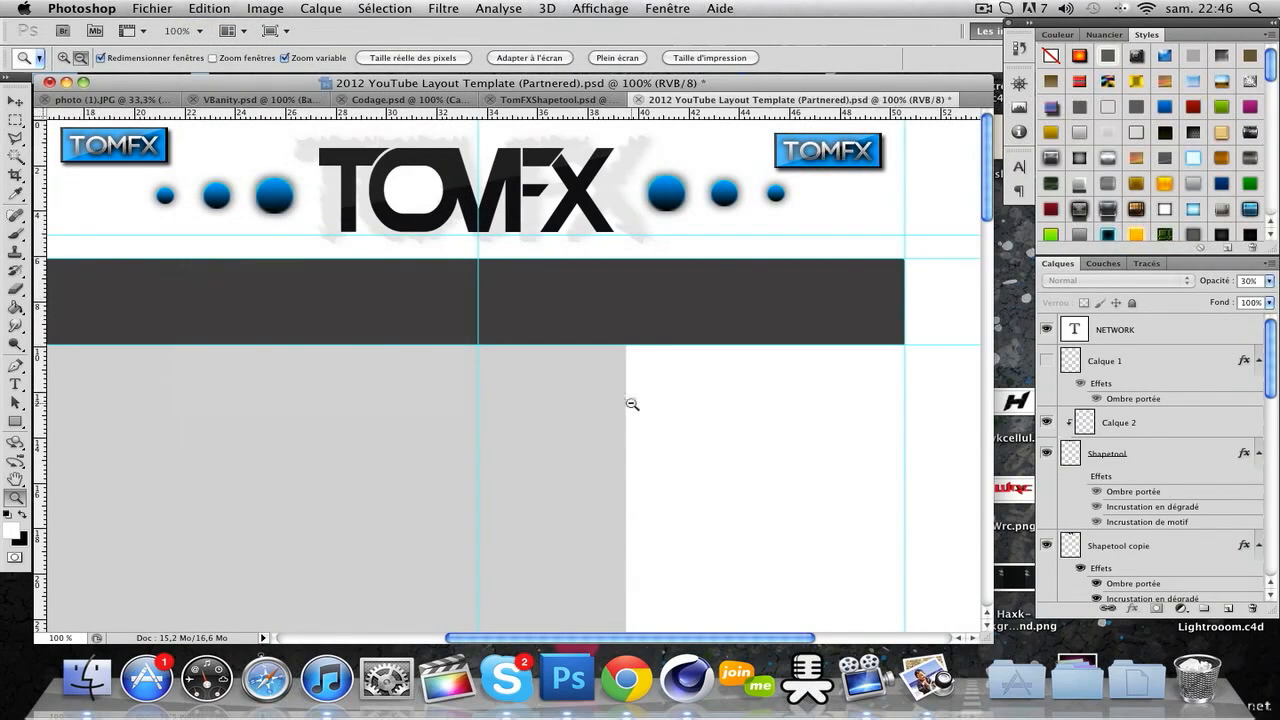
{"action": "scroll", "coordinate": [632, 404], "scroll_direction": "left", "scroll_amount": 2}
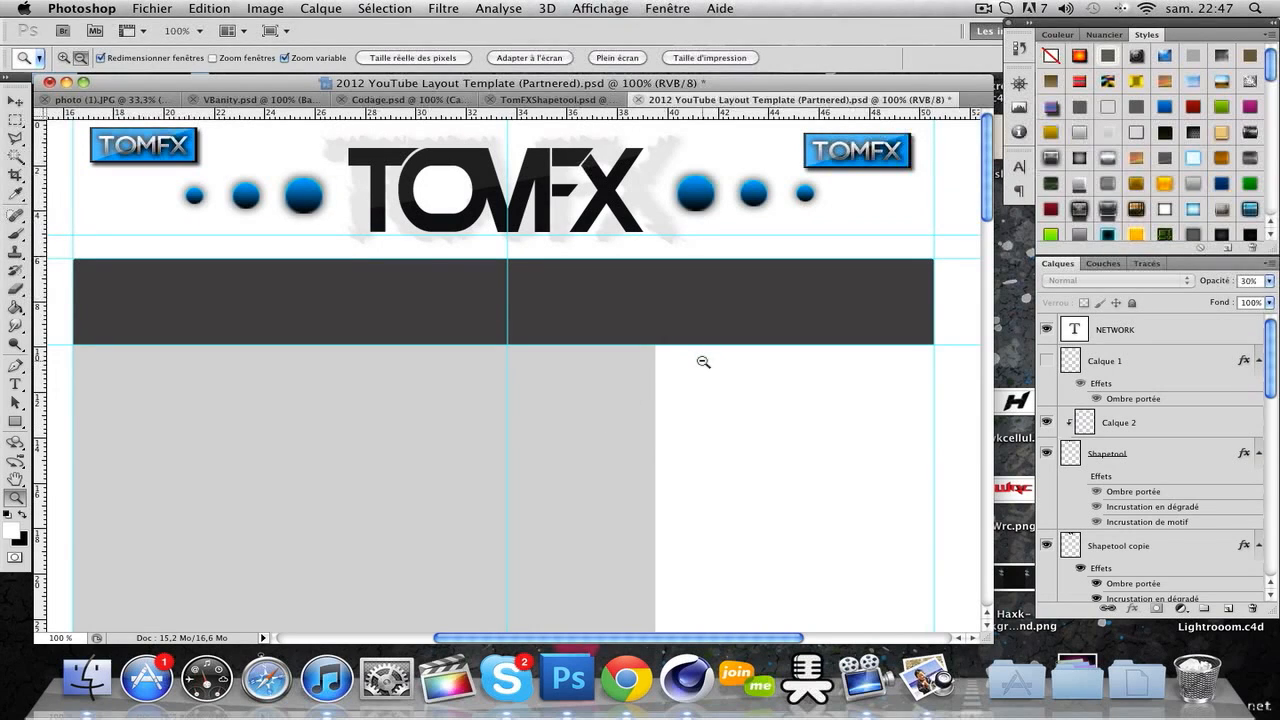
{"action": "scroll", "coordinate": [678, 415], "scroll_direction": "left", "scroll_amount": 6}
{"action": "scroll", "coordinate": [678, 415], "scroll_direction": "right", "scroll_amount": 4}
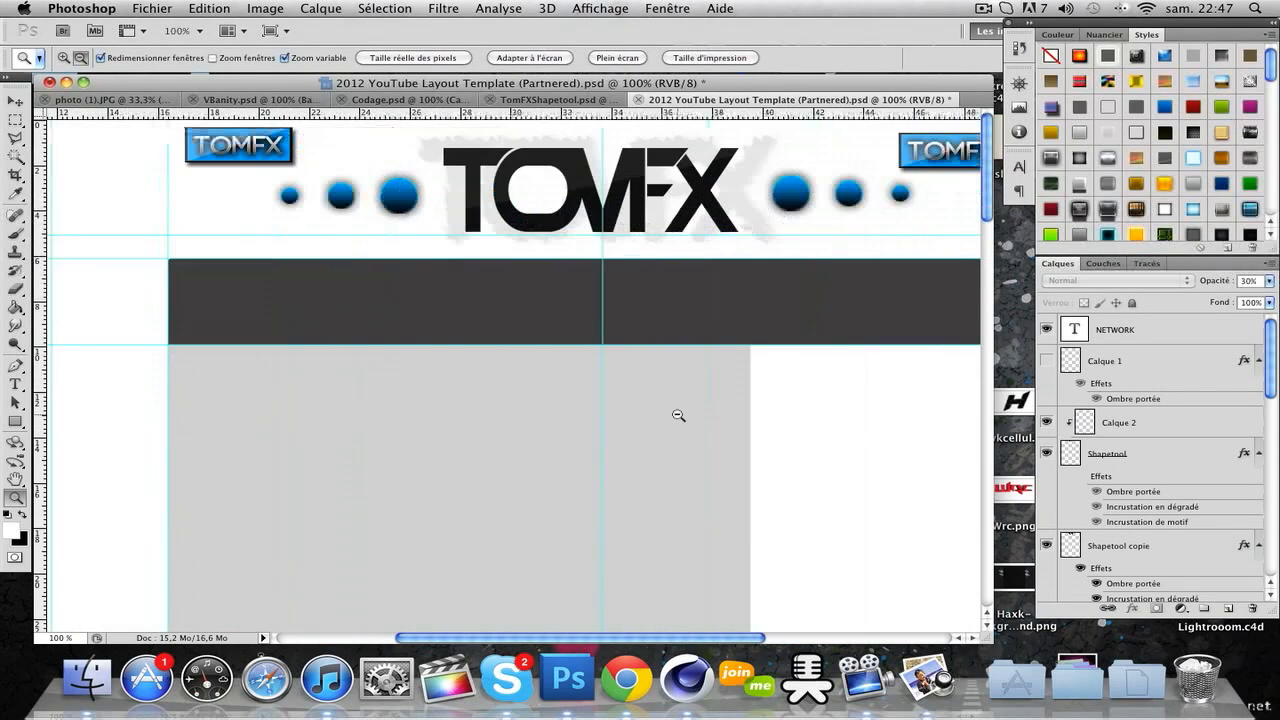
{"action": "scroll", "coordinate": [448, 352], "scroll_direction": "right", "scroll_amount": 3}
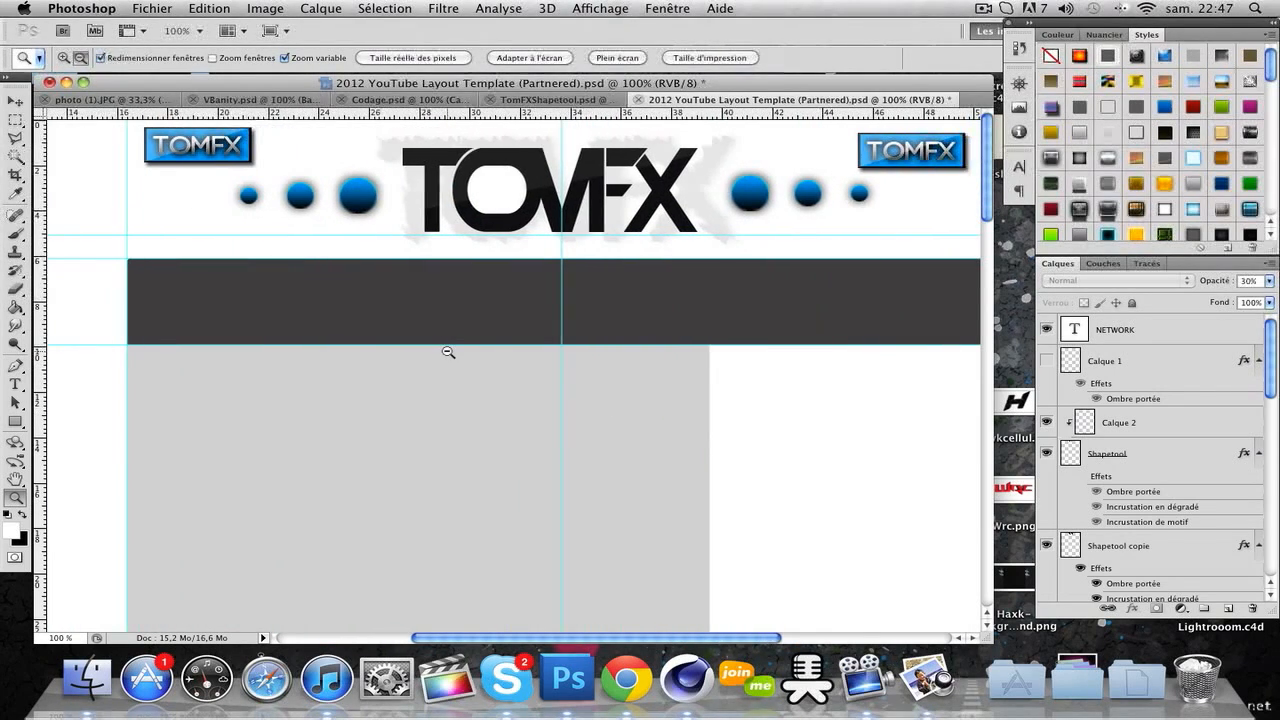
{"action": "scroll", "coordinate": [448, 352], "scroll_direction": "right", "scroll_amount": 3}
{"action": "left_click", "coordinate": [66, 84]}
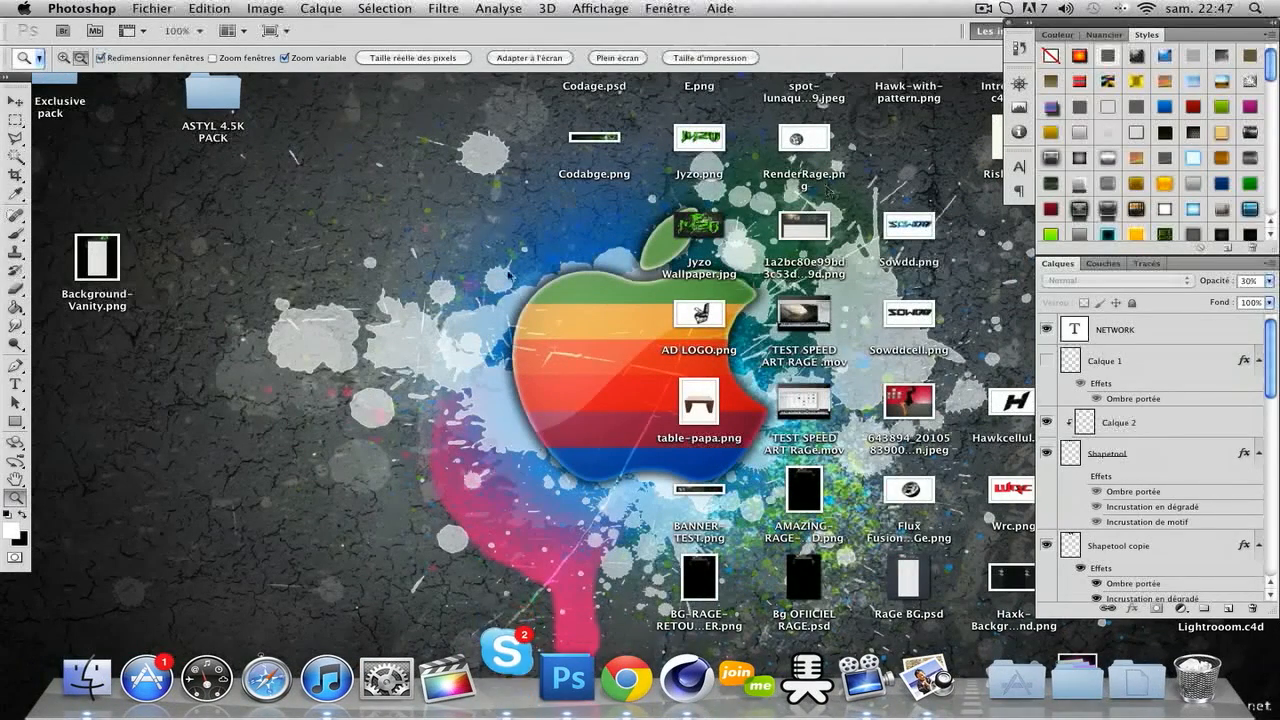
{"action": "left_click", "coordinate": [500, 393]}
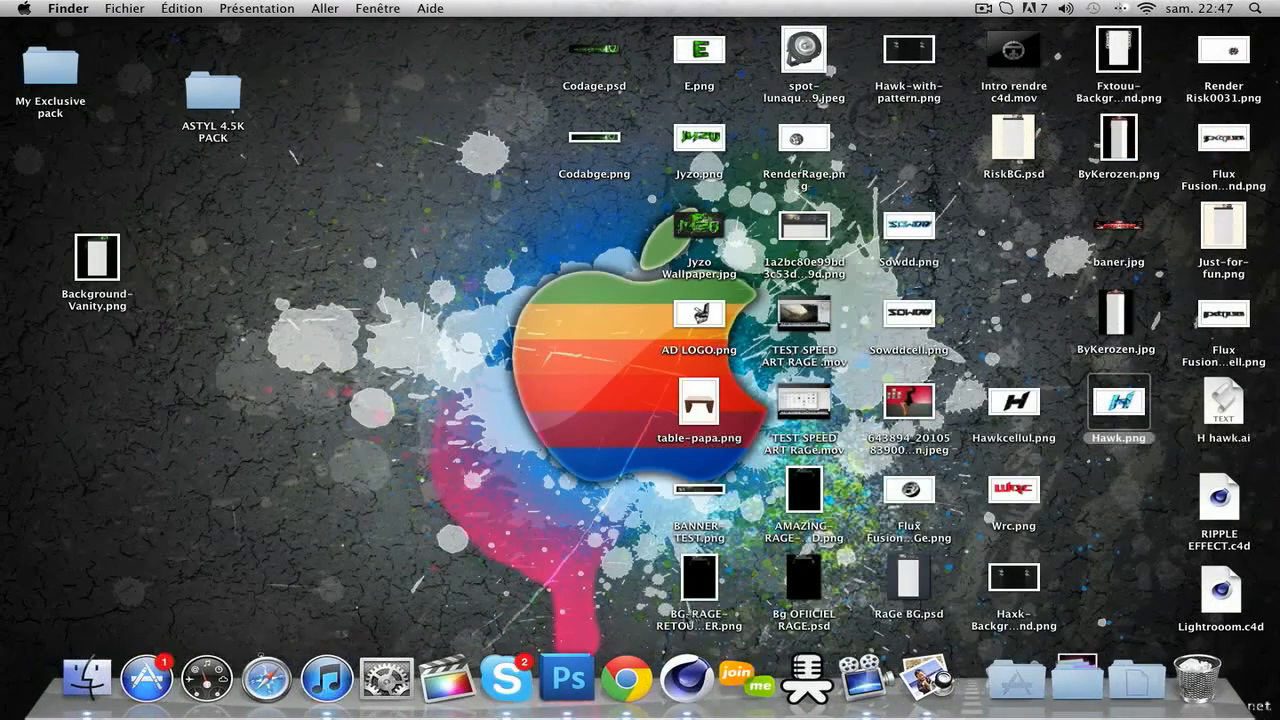
{"action": "left_click", "coordinate": [566, 678]}
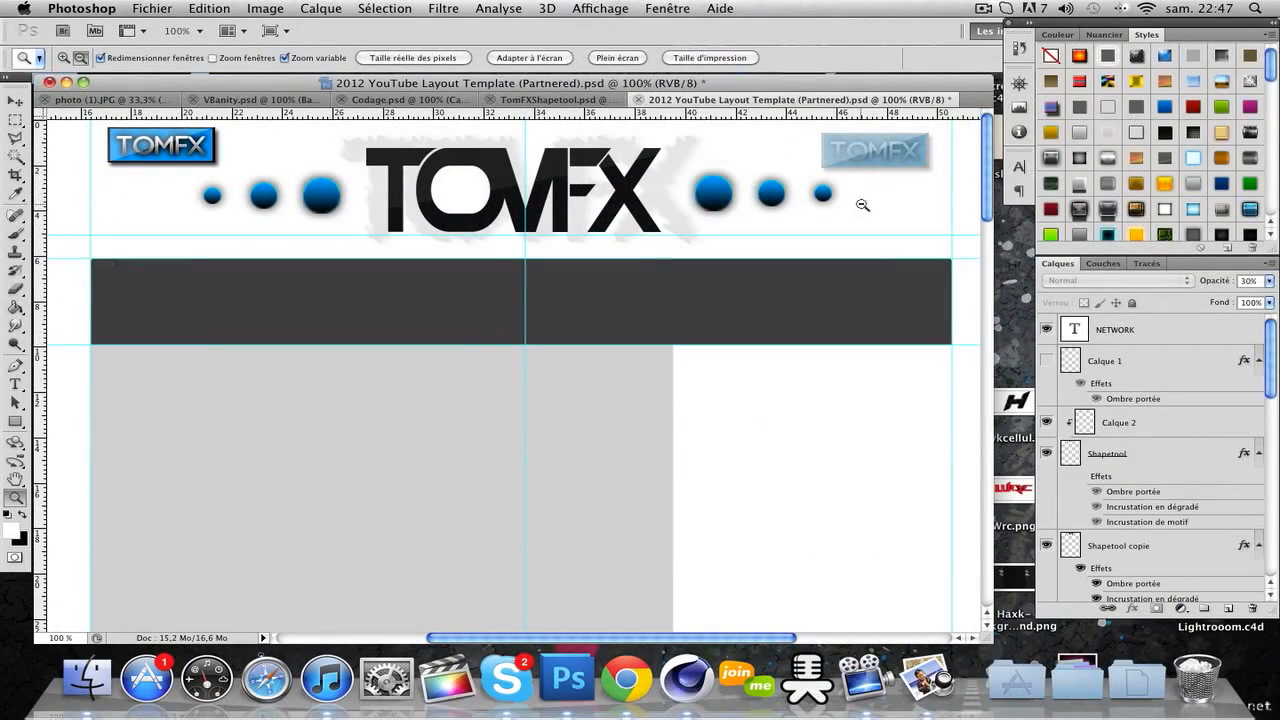
Turn the visibility of the hidden Calque 1 layer back on, showing the black rounded bar behind the NETWORK text
{"action": "left_click", "coordinate": [1048, 361]}
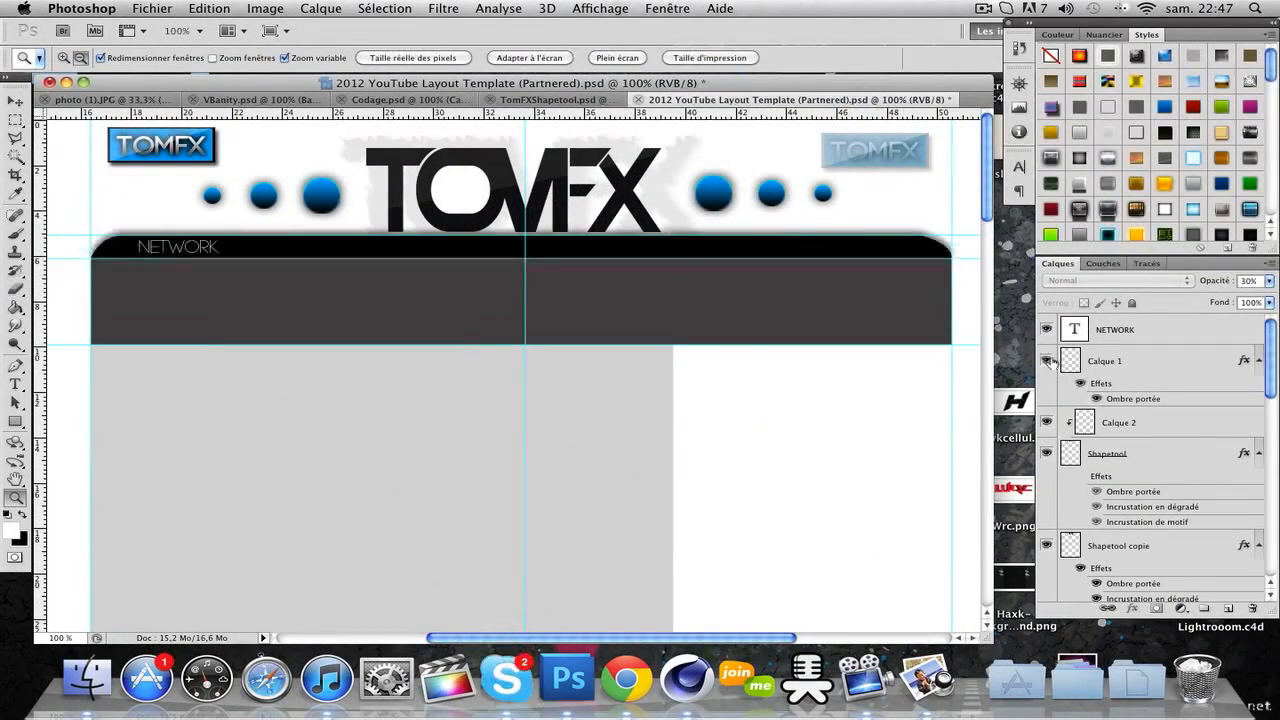
{"action": "left_click", "coordinate": [1050, 363]}
{"action": "left_click", "coordinate": [1047, 361]}
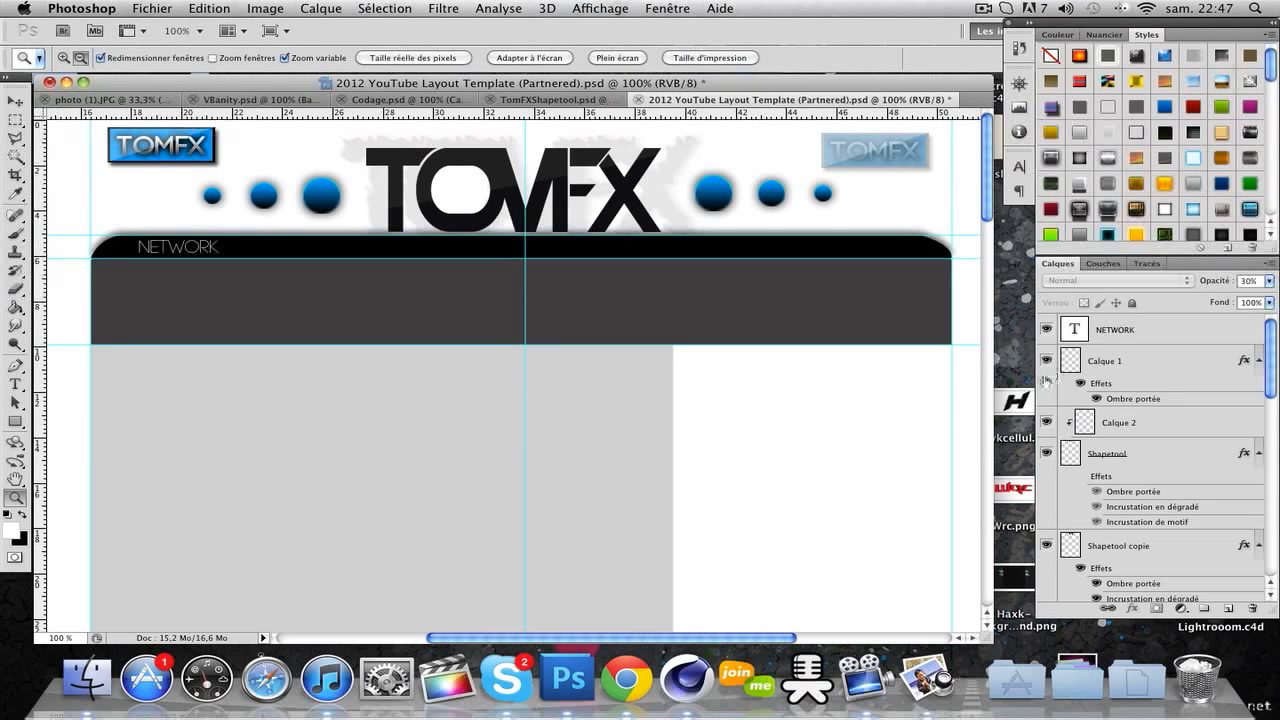